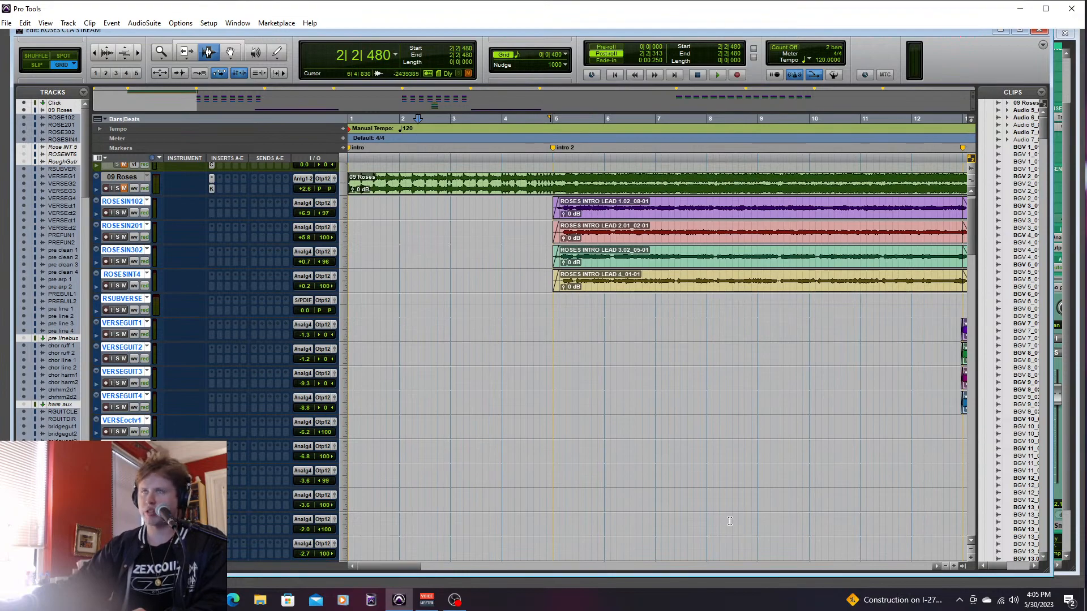
- Solo the 09 Roses track and play the song from the very beginning
{"action": "left_click", "coordinate": [119, 189]}
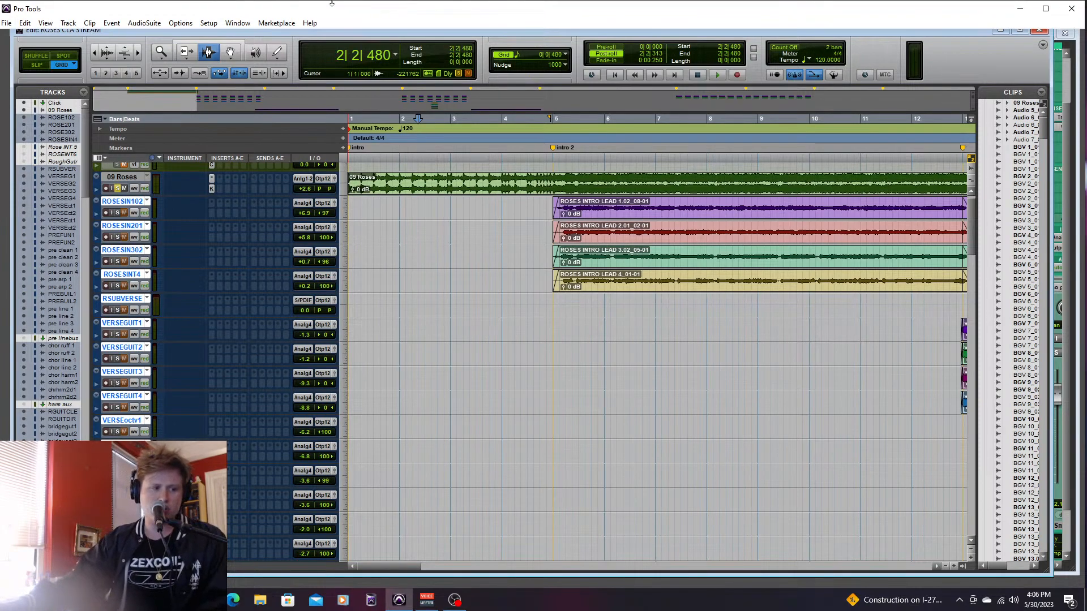
{"action": "right_click", "coordinate": [431, 403]}
{"action": "left_click", "coordinate": [386, 407]}
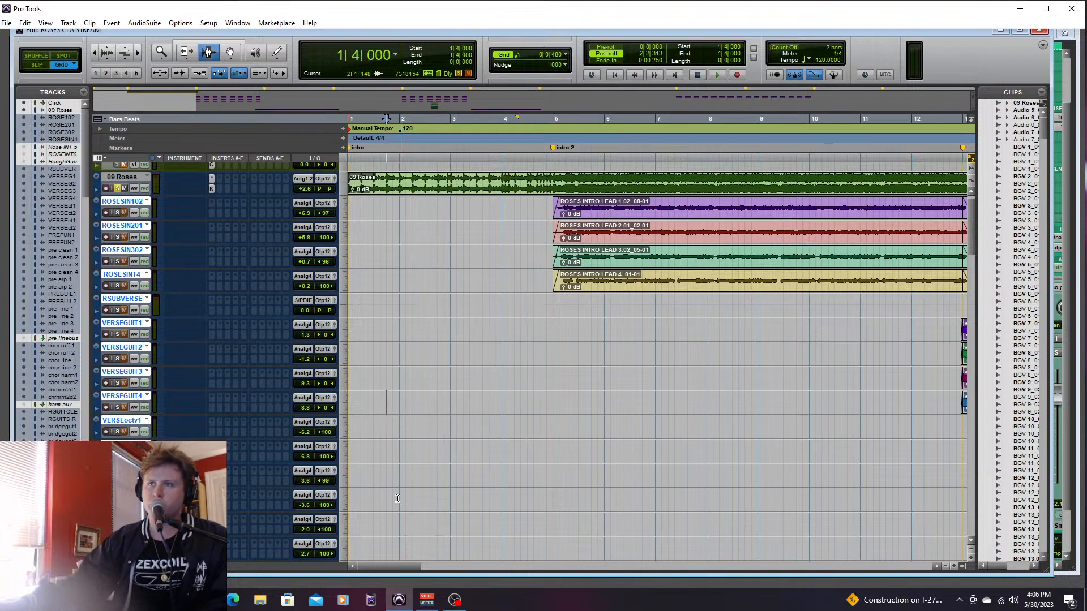
{"action": "left_click", "coordinate": [611, 75]}
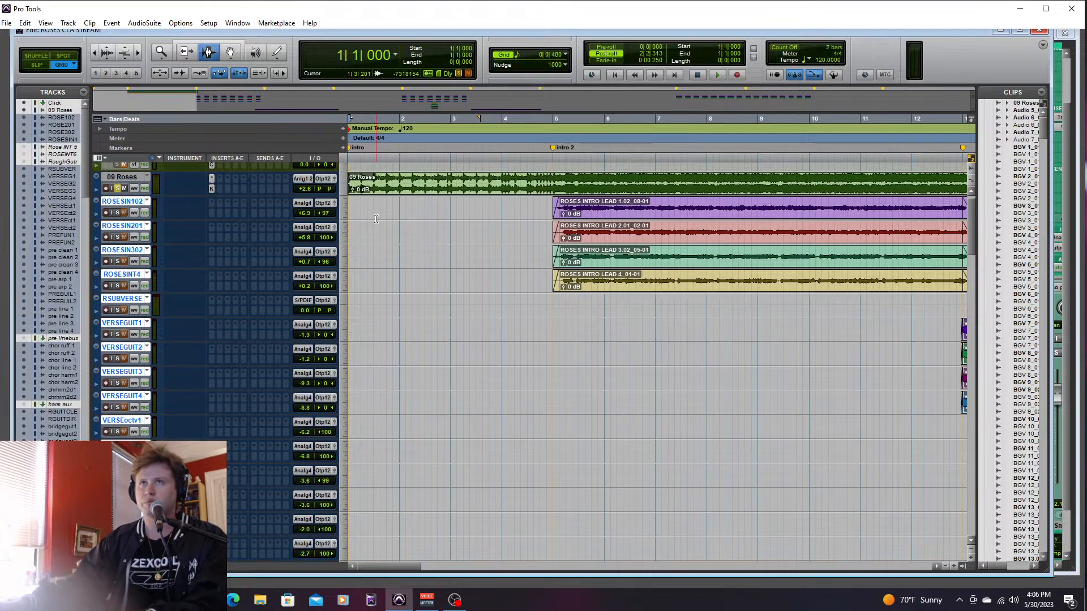
{"action": "key", "text": "space"}
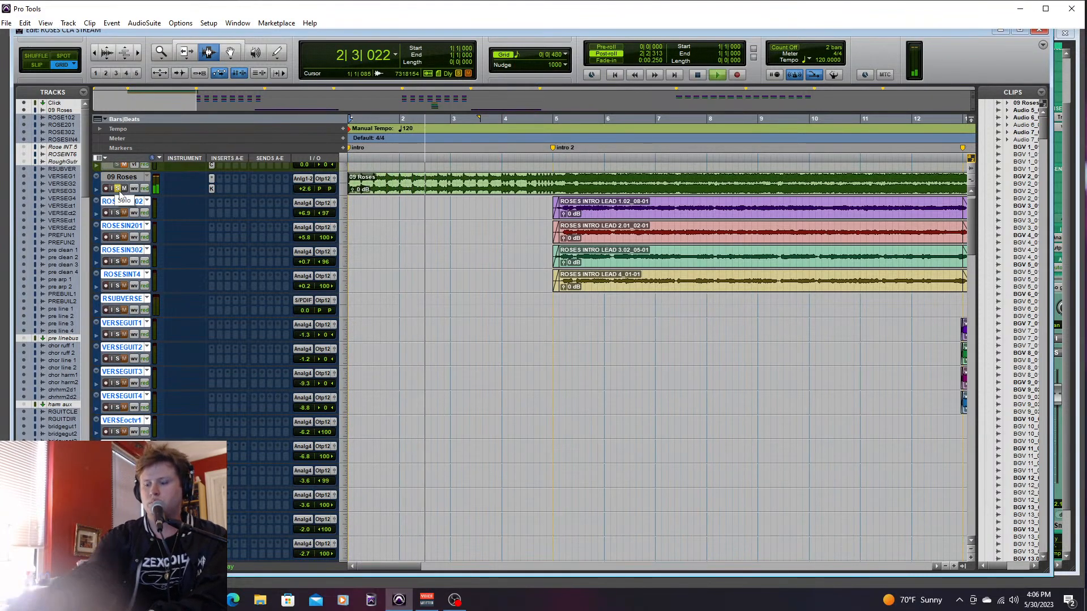
- Disable the insert on the 09 Roses track and play the song through to its end with the timeline zoomed out
{"action": "key", "text": "space"}
{"action": "right_click", "coordinate": [211, 189]}
{"action": "left_click", "coordinate": [230, 204]}
{"action": "key", "text": "space"}
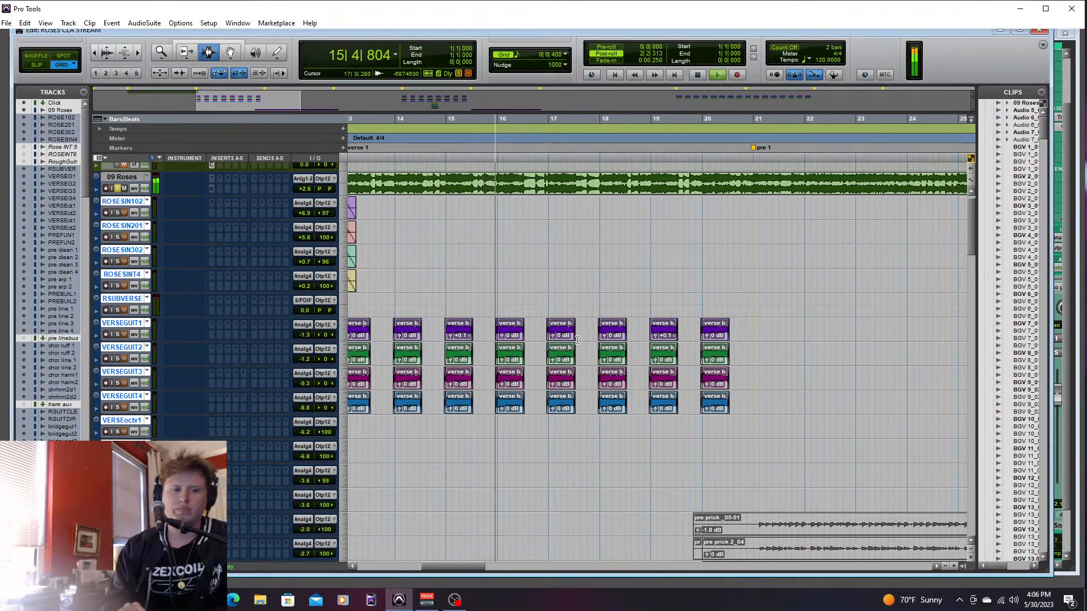
{"action": "left_click", "coordinate": [944, 567]}
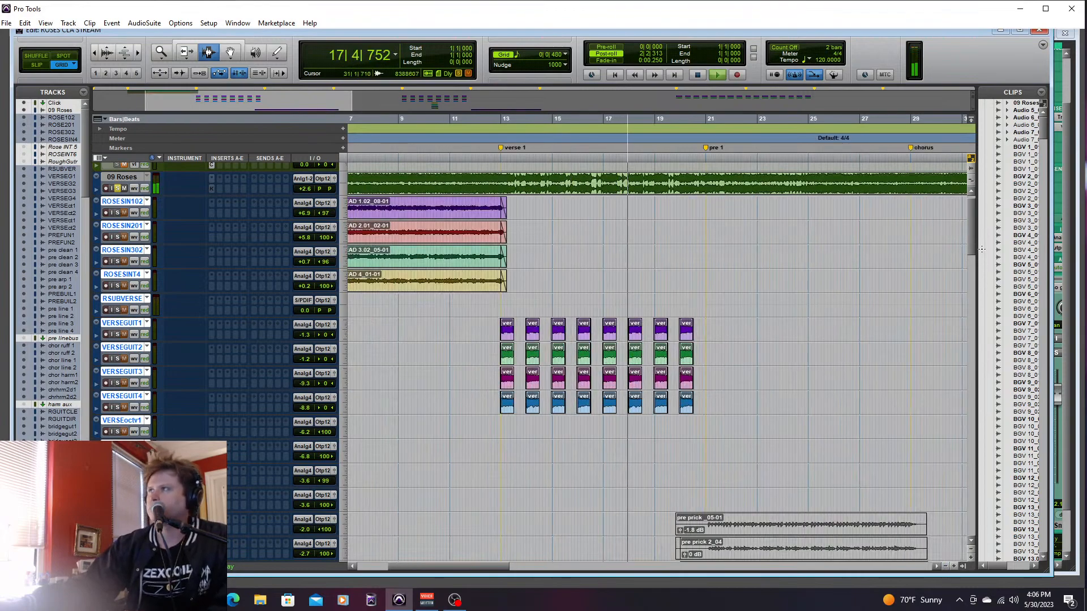
{"action": "left_click_drag", "start_coordinate": [972, 239], "coordinate": [972, 234]}
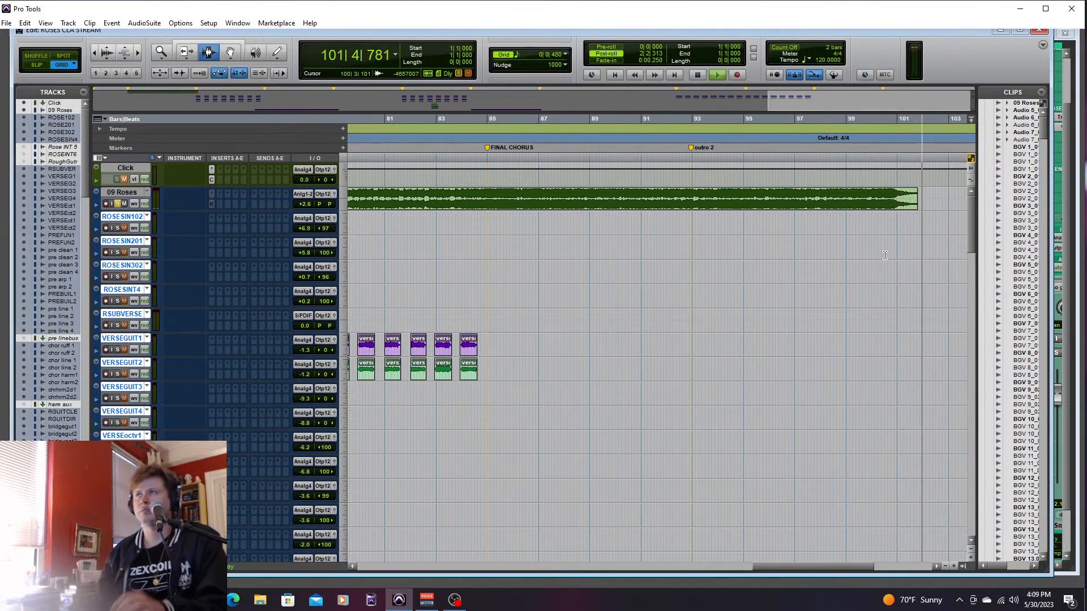
{"action": "key", "text": "space"}
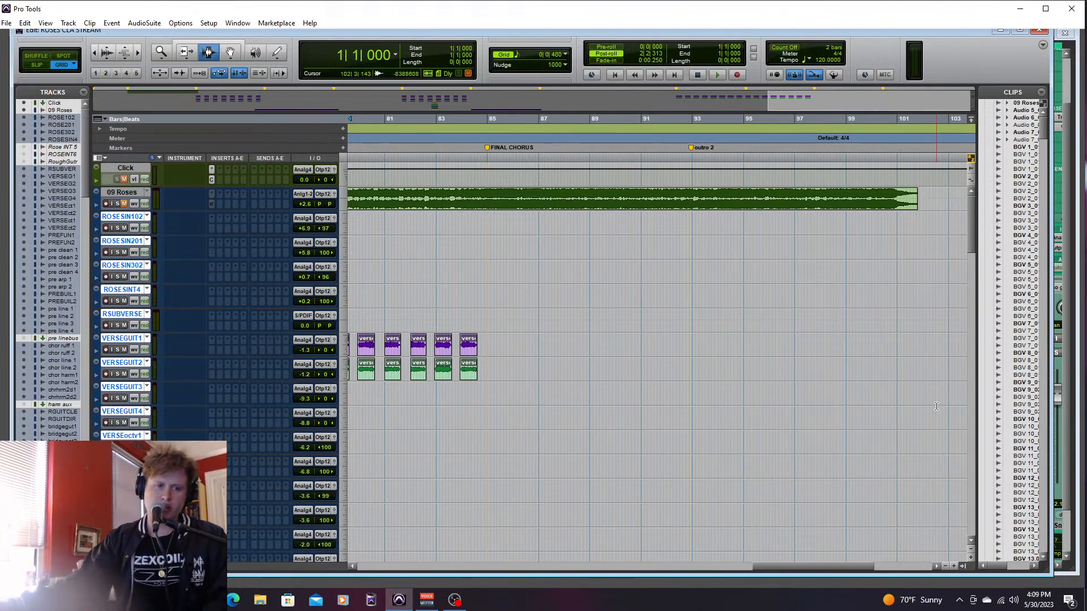
- Select and solo the chor ruff 1 and chor ruff 2 tracks, placing the playhead just before the intro 2 marker
{"action": "left_click_drag", "start_coordinate": [807, 564], "coordinate": [440, 555]}
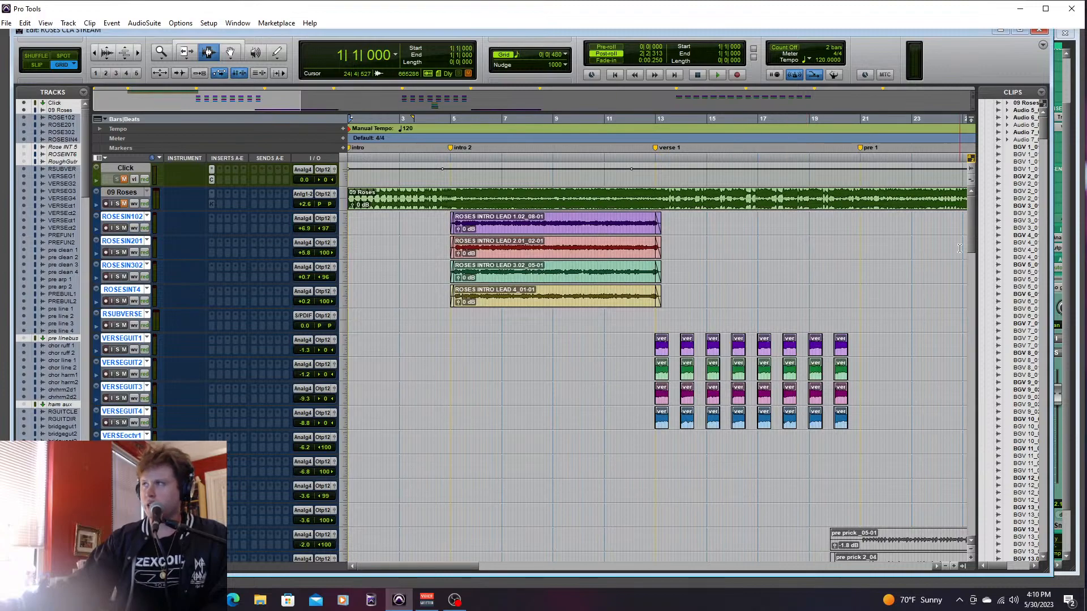
{"action": "left_click_drag", "start_coordinate": [971, 225], "coordinate": [961, 296]}
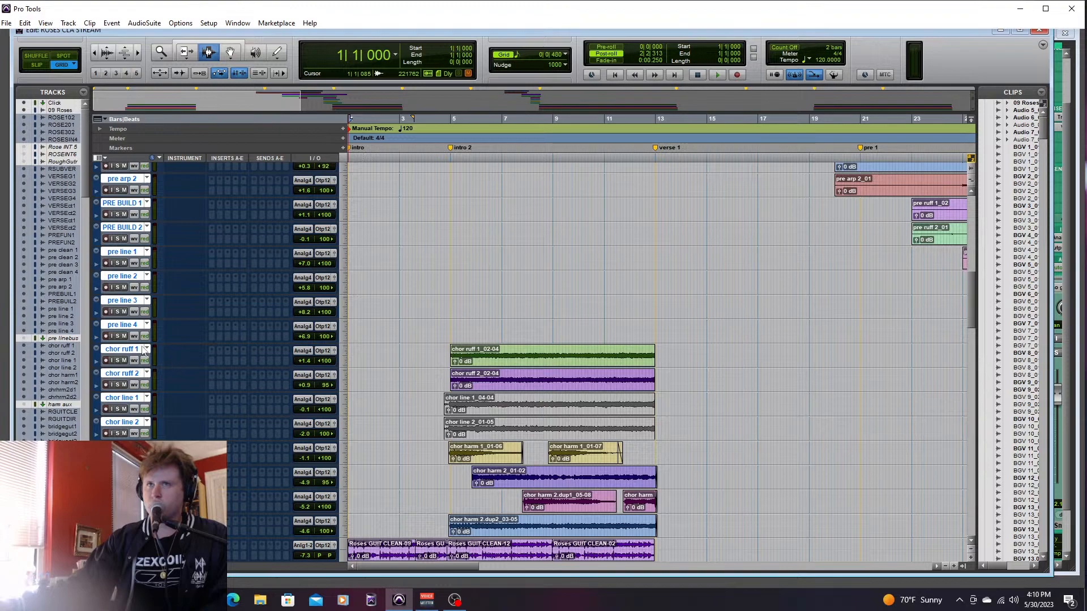
{"action": "left_click", "coordinate": [132, 376], "text": "shift"}
{"action": "left_click", "coordinate": [126, 373]}
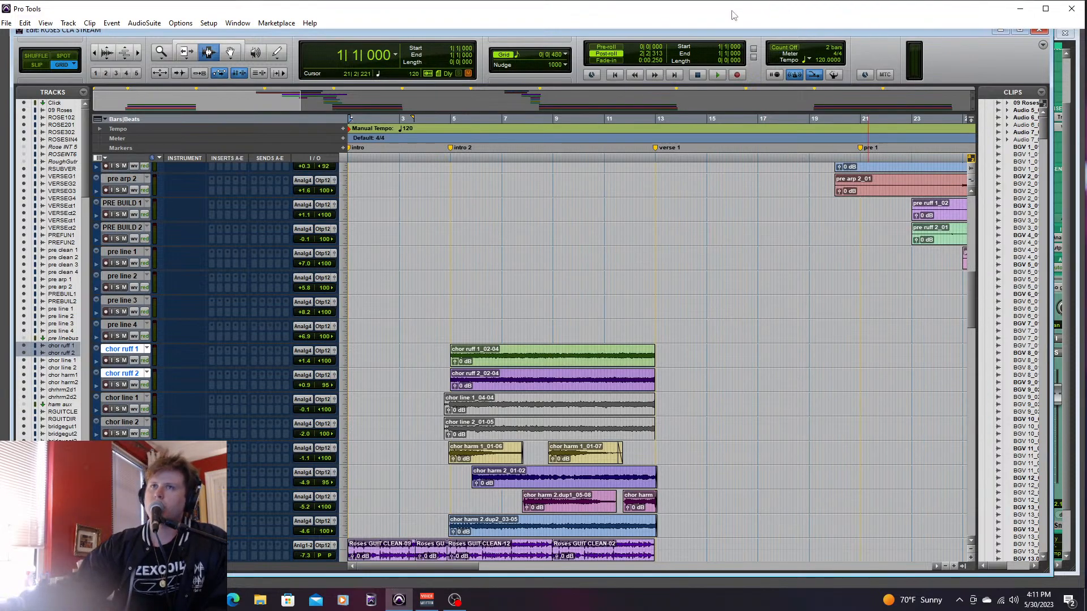
{"action": "left_click", "coordinate": [448, 363]}
{"action": "left_click", "coordinate": [119, 360]}
- Listen to the soloed chor ruff tracks through intro 2 while viewing their channels in the Mix window, returning to the Edit window
{"action": "key", "text": "ctrl+equal"}
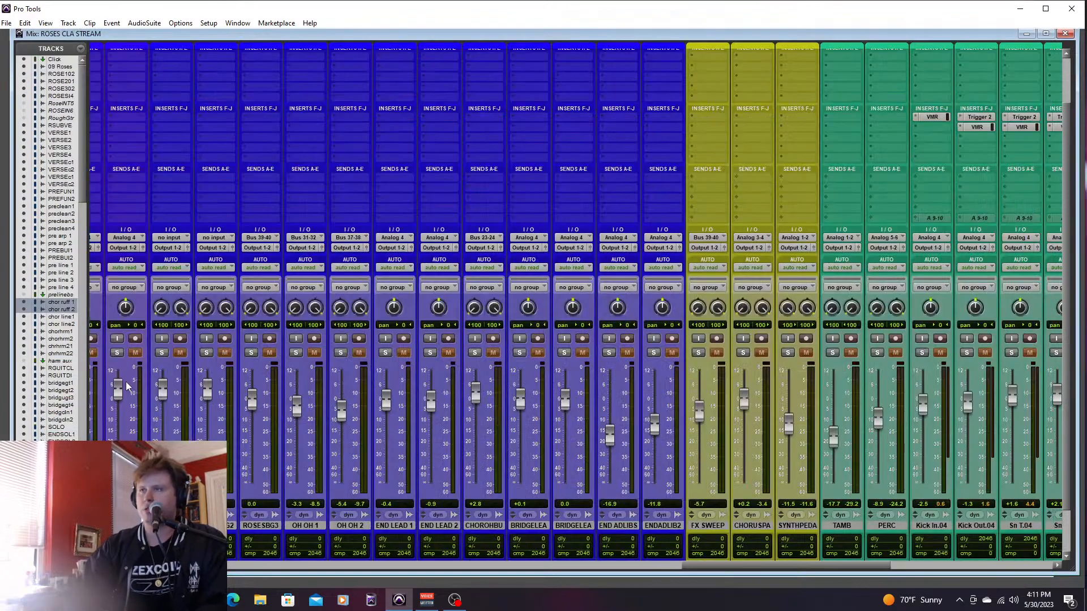
{"action": "left_click_drag", "start_coordinate": [712, 562], "coordinate": [353, 601]}
{"action": "key", "text": "space"}
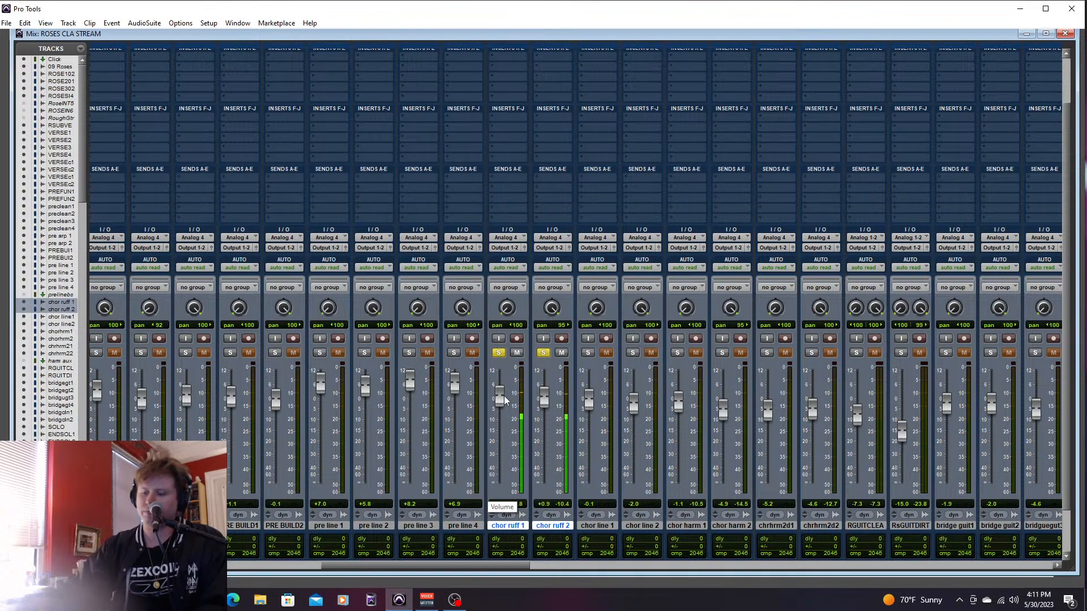
{"action": "key", "text": "ctrl+equal"}
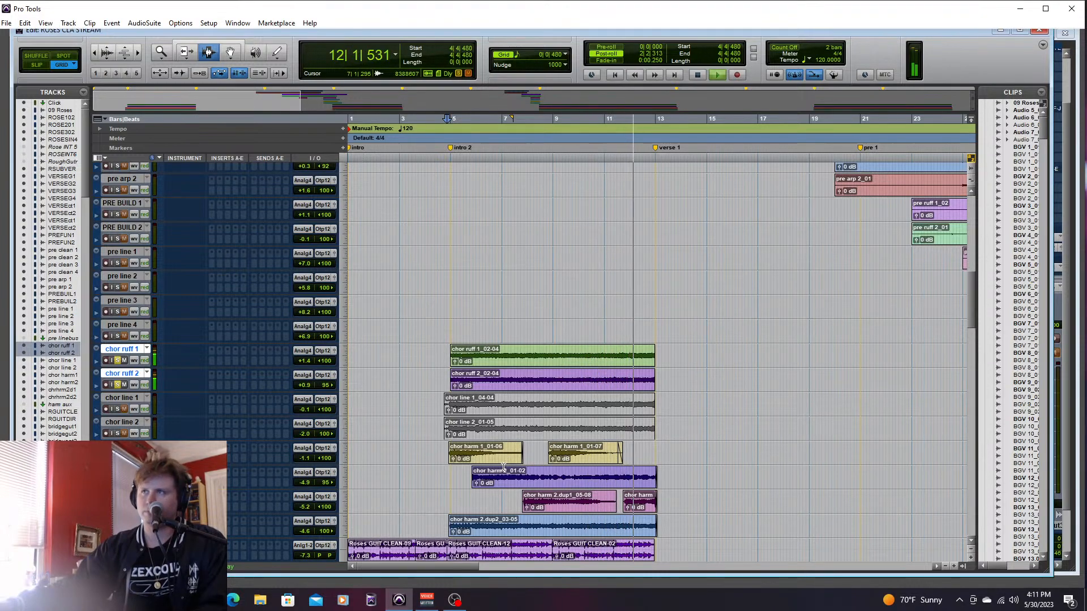
{"action": "key", "text": "space"}
- Place the playhead just before the first chorus and insert Slate Digital's Virtual Mix Rack (mono/stereo) on chor ruff 1
{"action": "left_click_drag", "start_coordinate": [470, 567], "coordinate": [563, 567]}
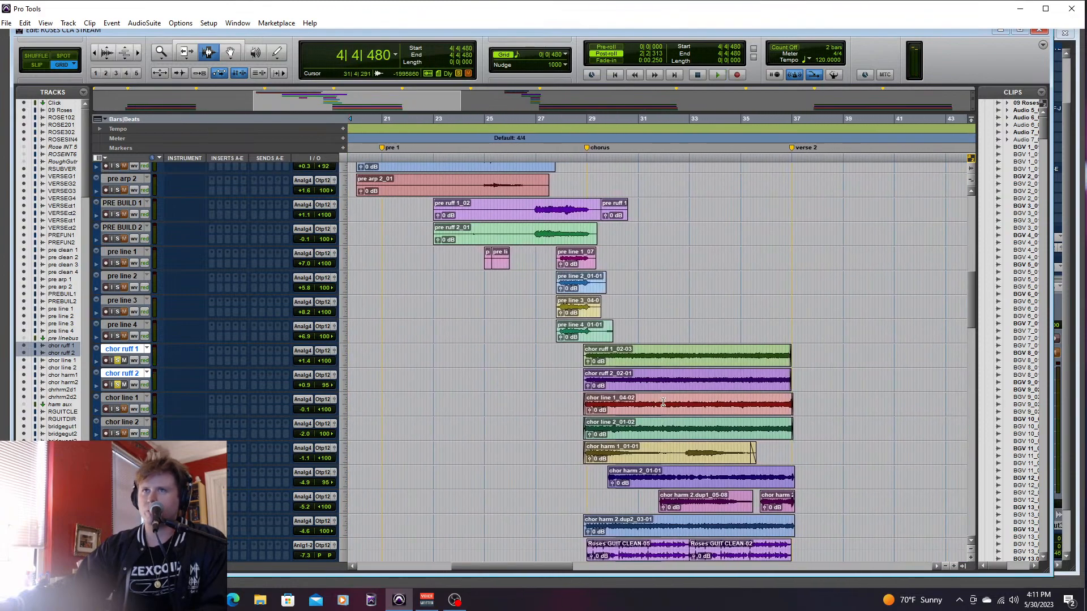
{"action": "left_click", "coordinate": [573, 357]}
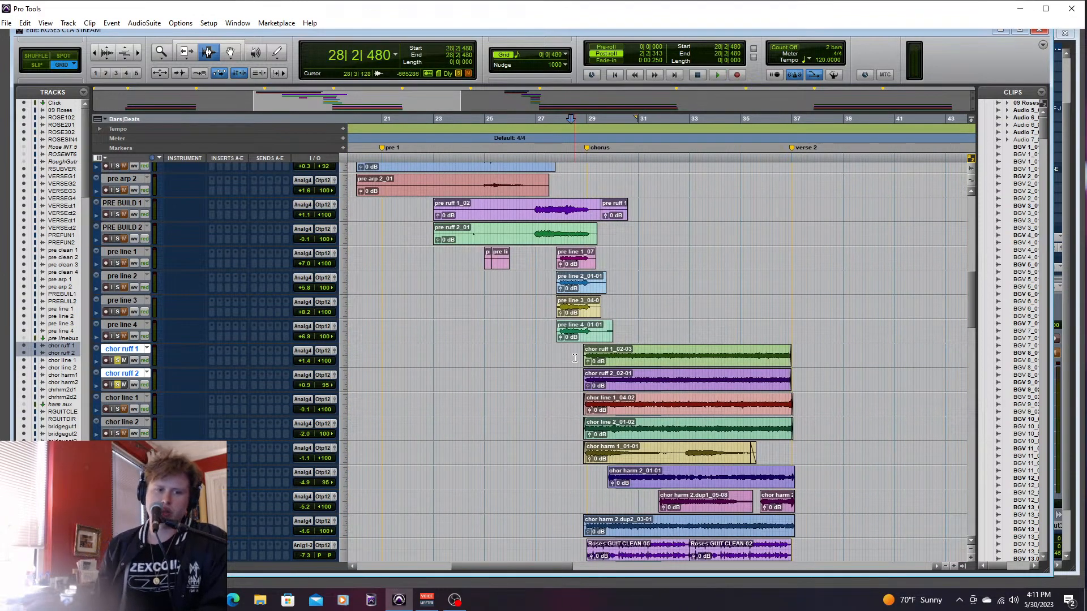
{"action": "left_click", "coordinate": [211, 354]}
{"action": "mouse_move", "coordinate": [240, 368]}
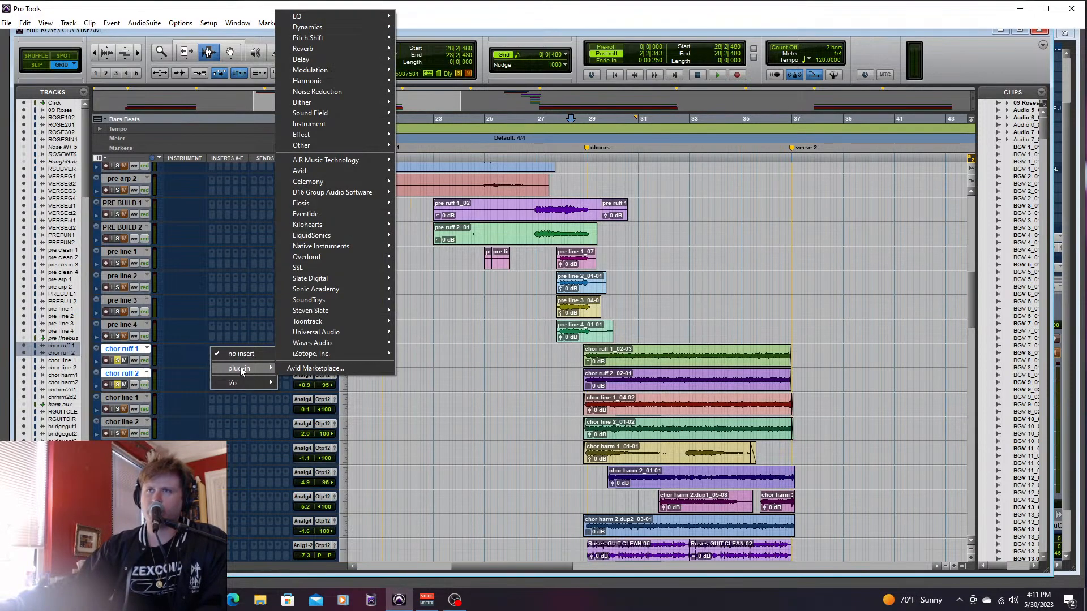
{"action": "mouse_move", "coordinate": [331, 279]}
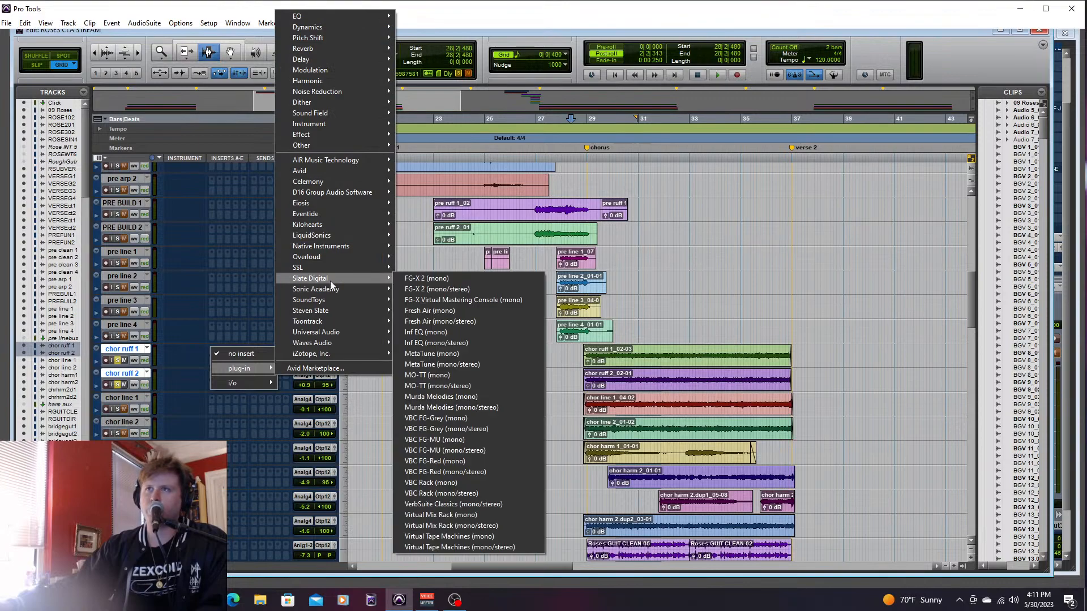
{"action": "left_click", "coordinate": [451, 536]}
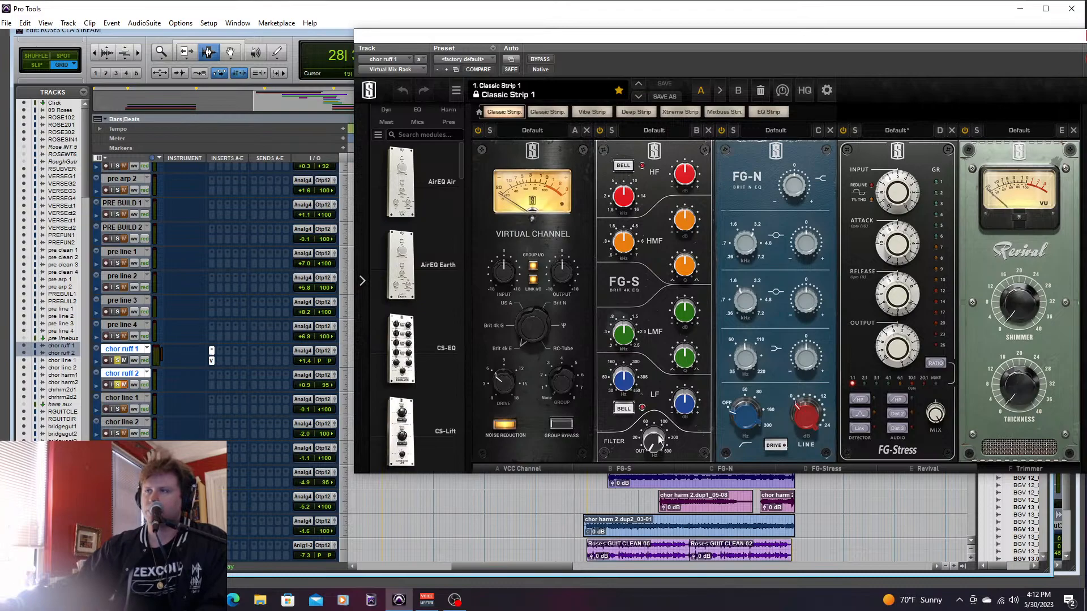
- Try different high, low and high-mid EQ gains in the FG-S module on chor ruff 1, and close the plug-in window
{"action": "left_click_drag", "start_coordinate": [686, 186], "coordinate": [696, 181]}
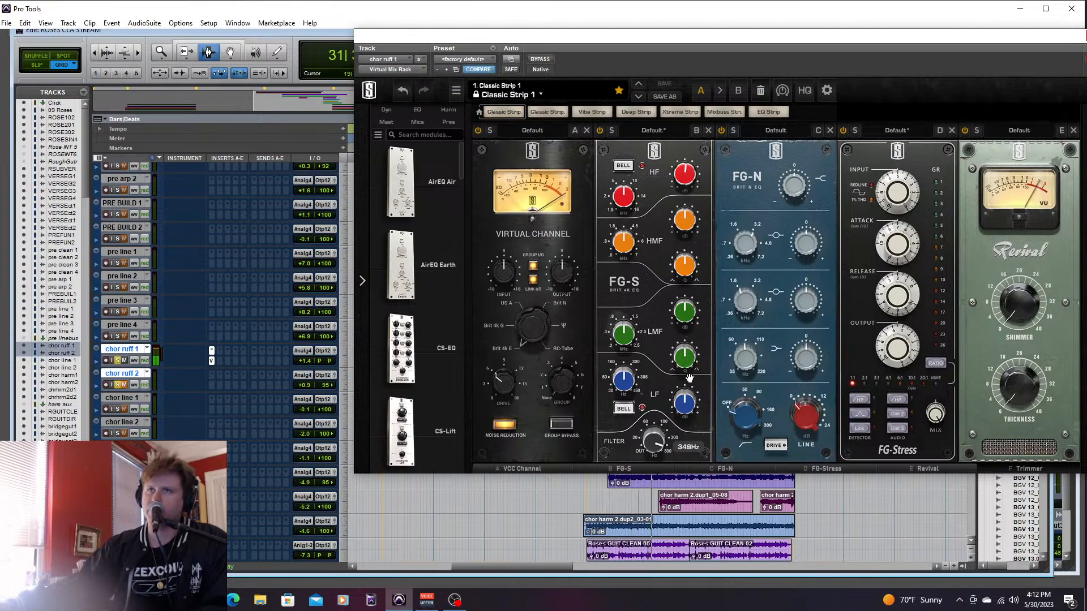
{"action": "left_click_drag", "start_coordinate": [679, 407], "coordinate": [674, 449]}
{"action": "left_click_drag", "start_coordinate": [690, 229], "coordinate": [685, 184]}
{"action": "left_click_drag", "start_coordinate": [687, 210], "coordinate": [681, 242]}
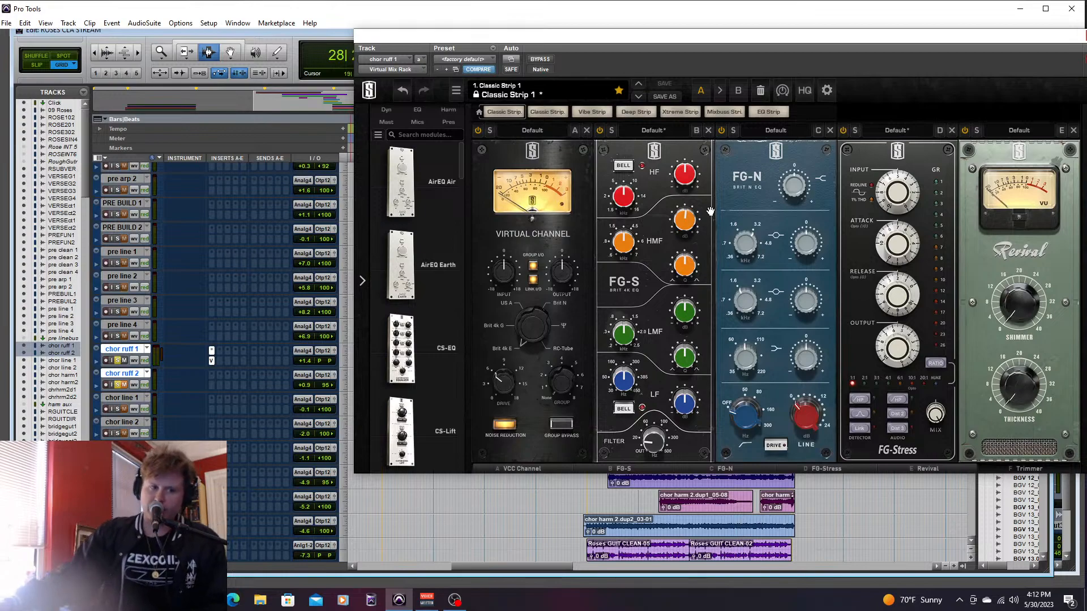
{"action": "left_click_drag", "start_coordinate": [839, 53], "coordinate": [640, 60]}
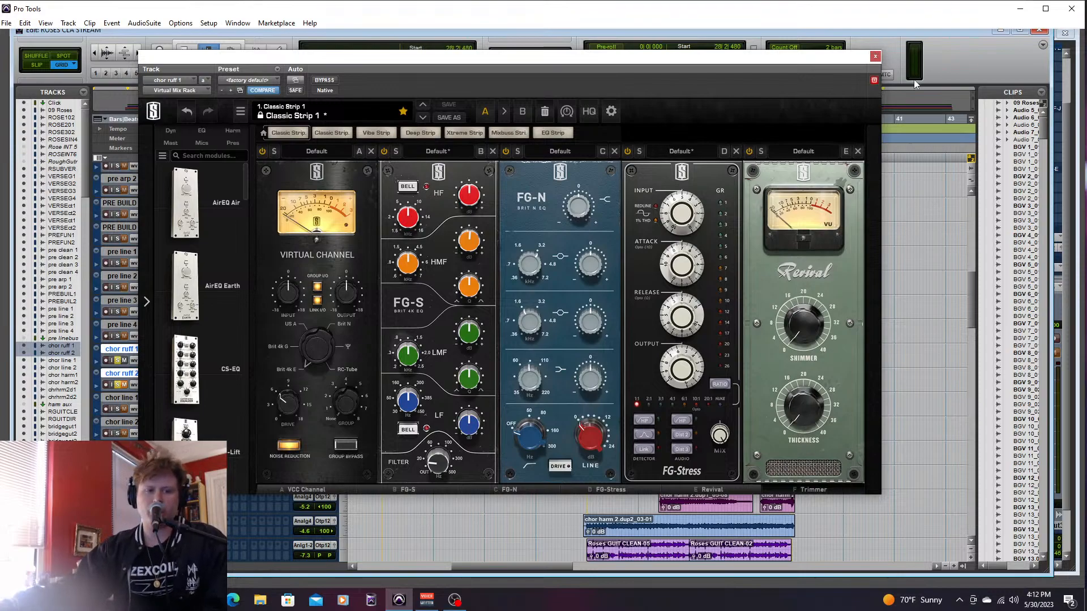
{"action": "left_click", "coordinate": [875, 57]}
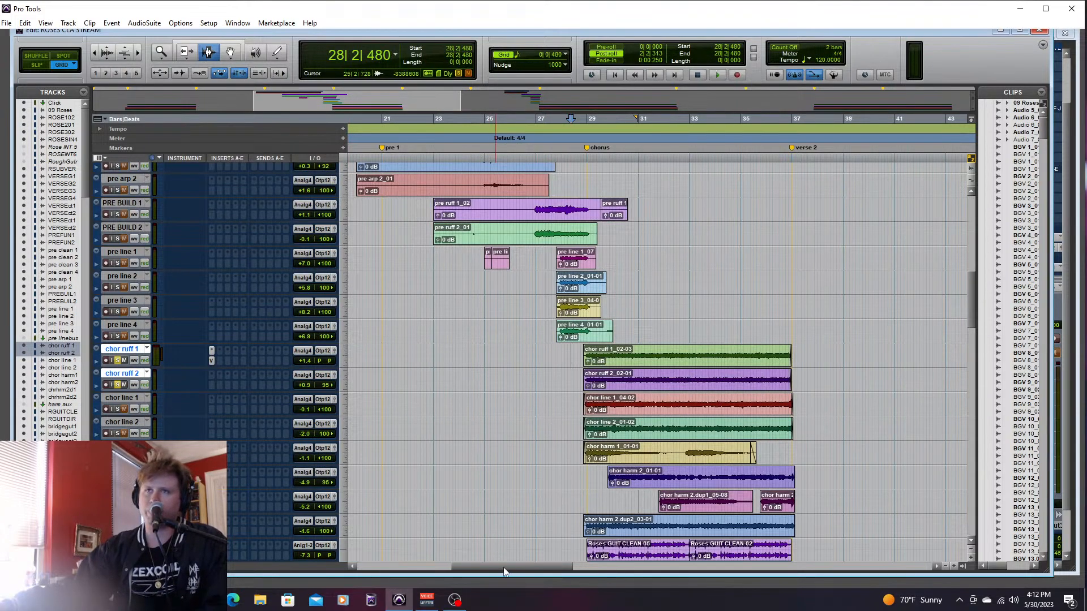
- Select the kick and snare tracks from Kick In.04 to Sn B.04 and solo the drum and percussion tracks
{"action": "left_click_drag", "start_coordinate": [503, 567], "coordinate": [507, 567]}
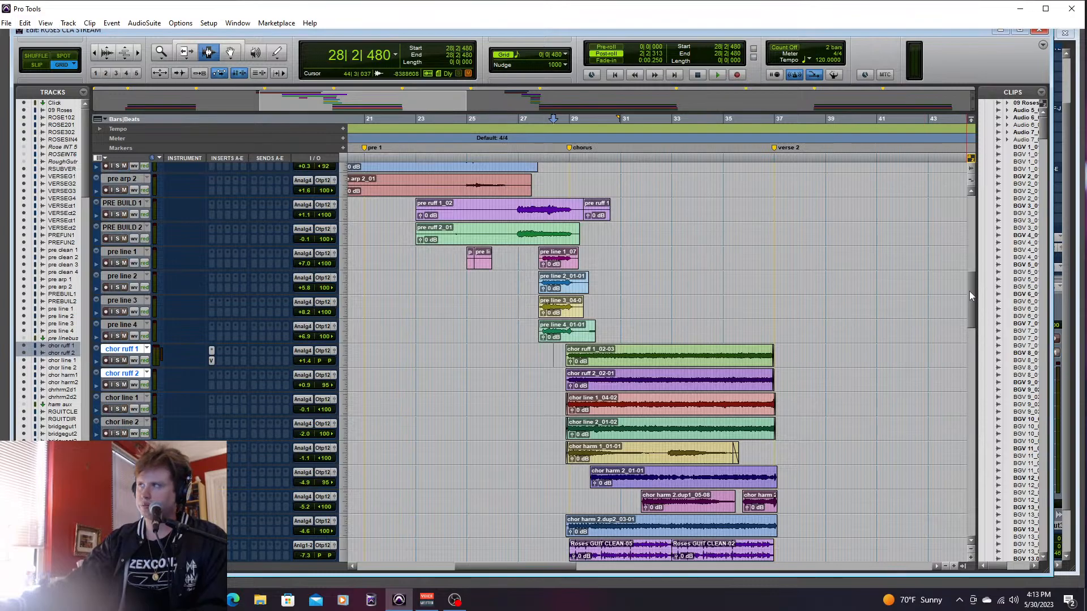
{"action": "scroll", "coordinate": [953, 475], "scroll_direction": "down", "scroll_amount": 10}
{"action": "scroll", "coordinate": [953, 476], "scroll_direction": "down", "scroll_amount": 5}
{"action": "left_click_drag", "start_coordinate": [543, 569], "coordinate": [436, 569]}
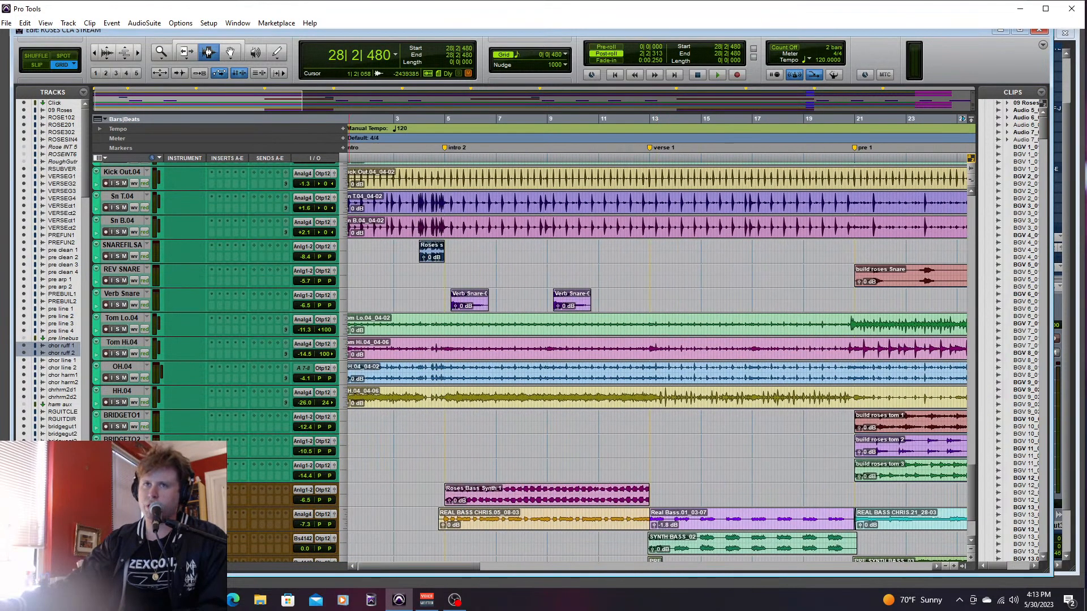
{"action": "scroll", "coordinate": [972, 476], "scroll_direction": "up", "scroll_amount": 3}
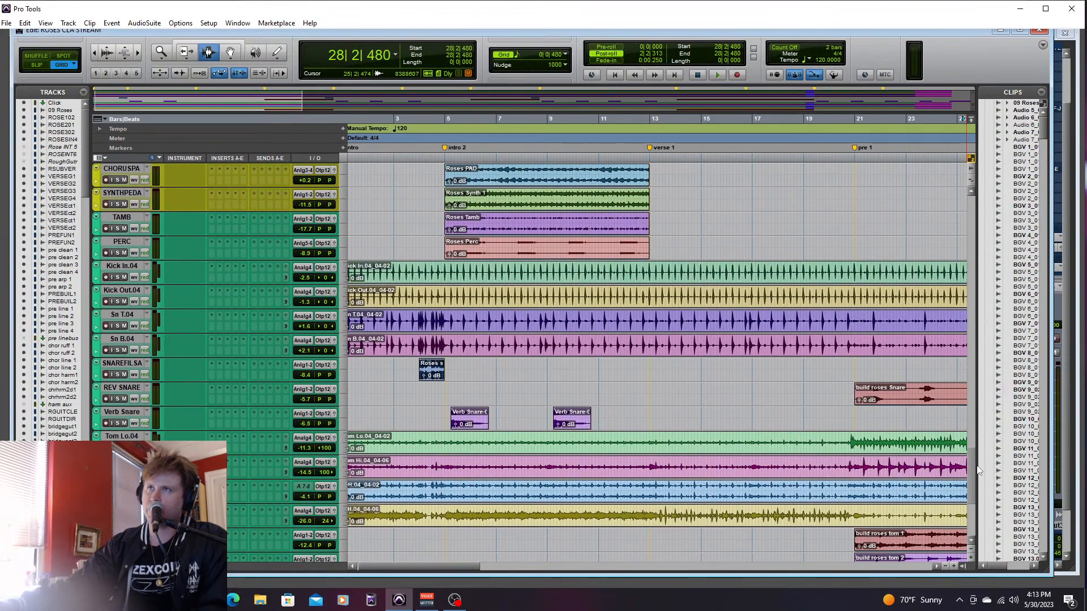
{"action": "left_click_drag", "start_coordinate": [977, 466], "coordinate": [979, 466]}
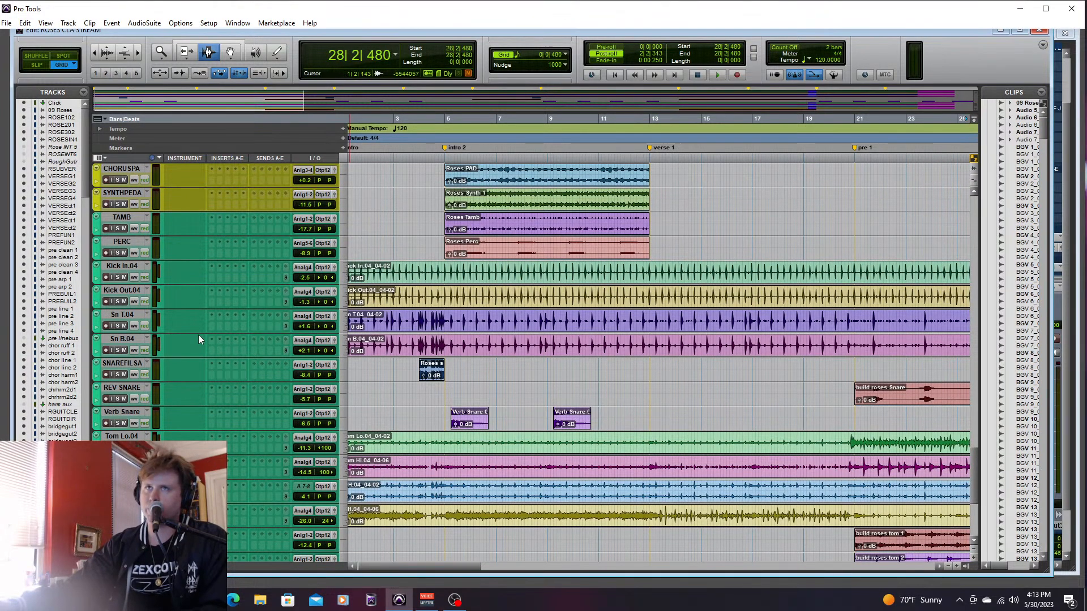
{"action": "left_click_drag", "start_coordinate": [131, 268], "coordinate": [128, 314]}
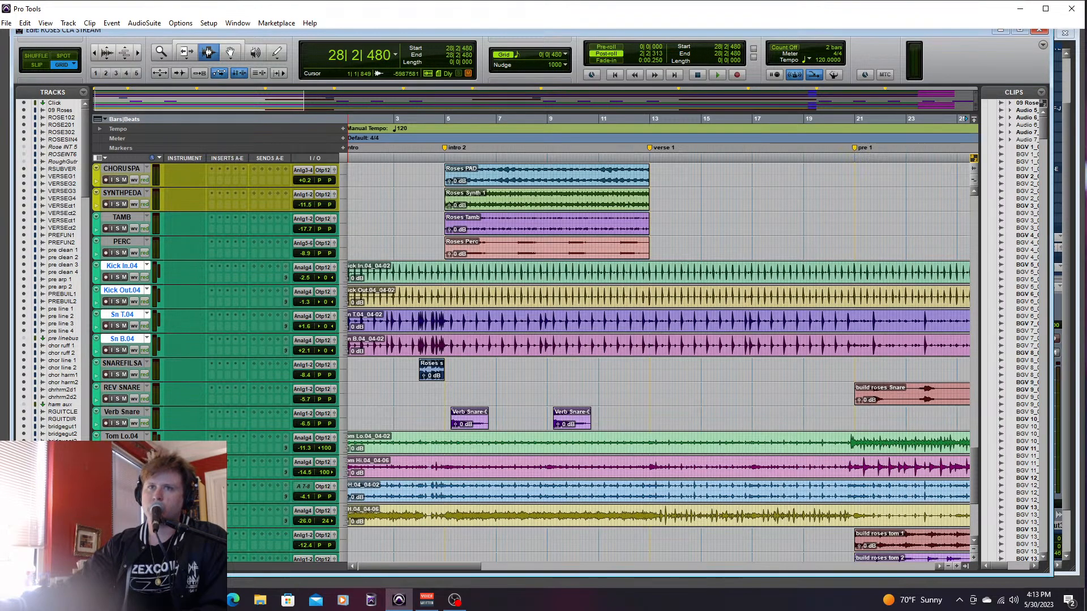
{"action": "left_click", "coordinate": [117, 399]}
{"action": "left_click_drag", "start_coordinate": [455, 567], "coordinate": [434, 564]}
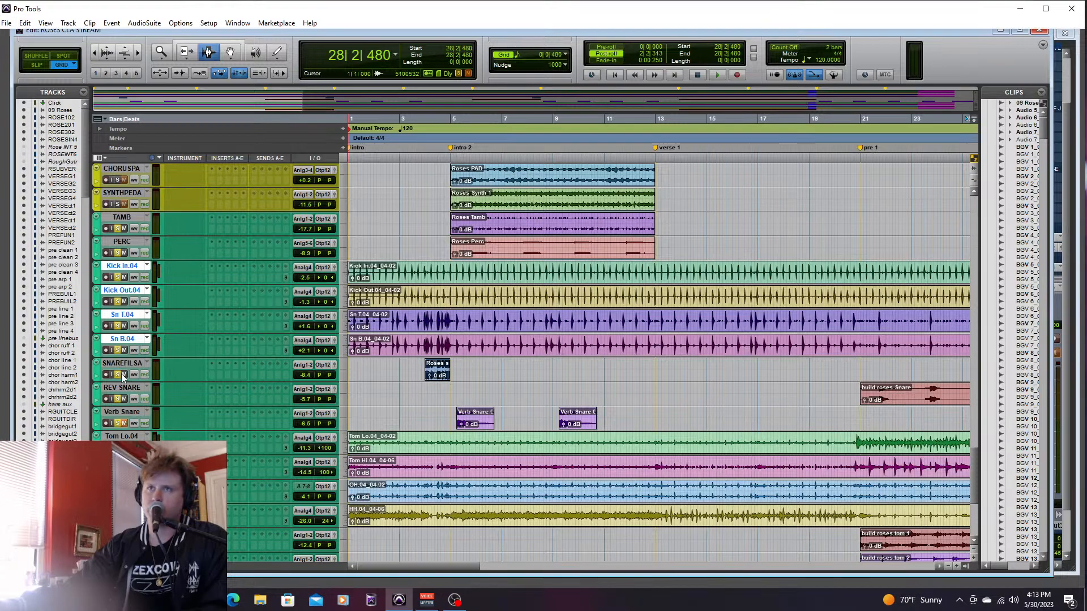
- Play the soloed drums from bar 3 to hear the snare fill leading into intro 2
{"action": "left_click_drag", "start_coordinate": [453, 571], "coordinate": [515, 569]}
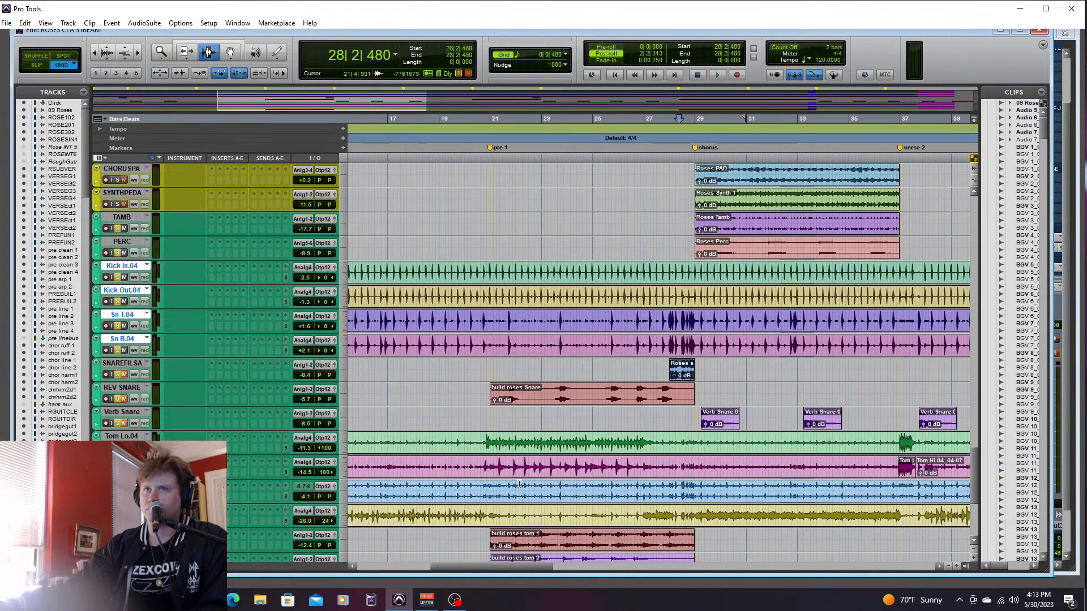
{"action": "left_click_drag", "start_coordinate": [517, 569], "coordinate": [484, 568]}
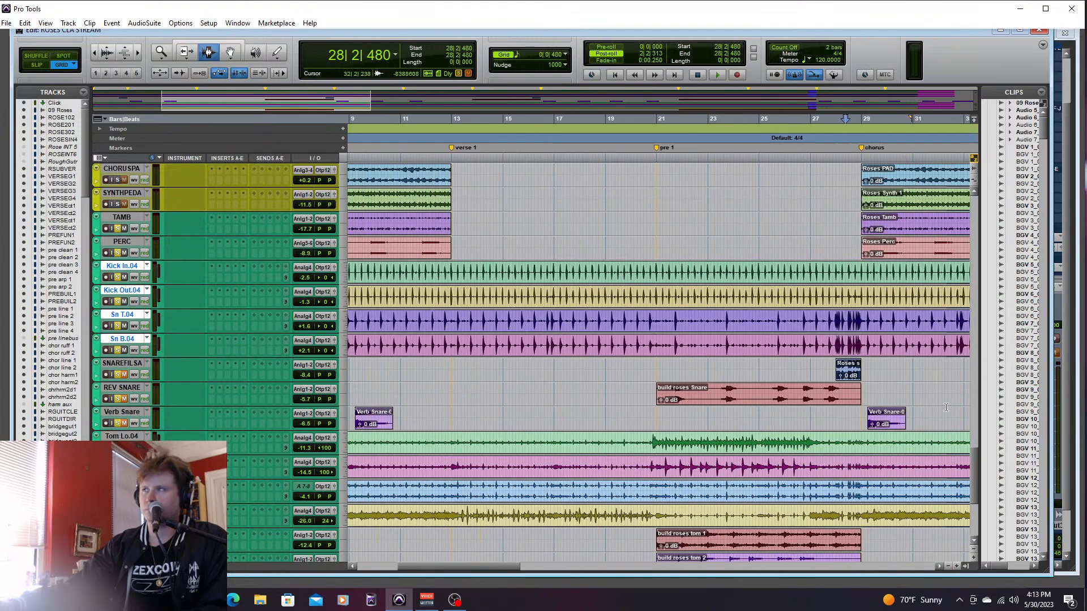
{"action": "left_click_drag", "start_coordinate": [970, 460], "coordinate": [974, 481]}
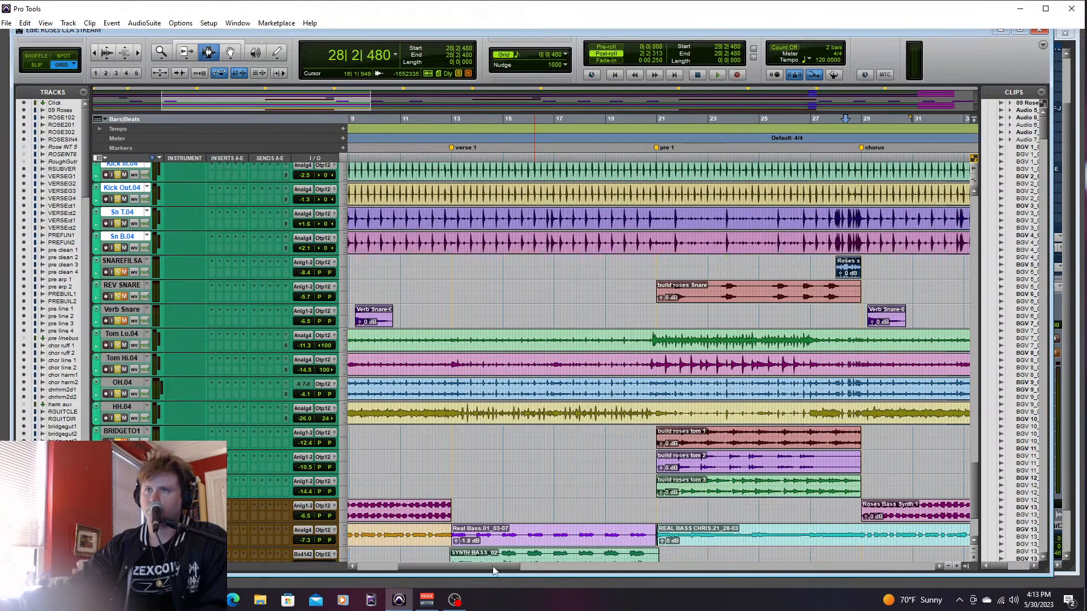
{"action": "left_click_drag", "start_coordinate": [492, 570], "coordinate": [450, 565]}
{"action": "left_click", "coordinate": [419, 455]}
{"action": "key", "text": "space"}
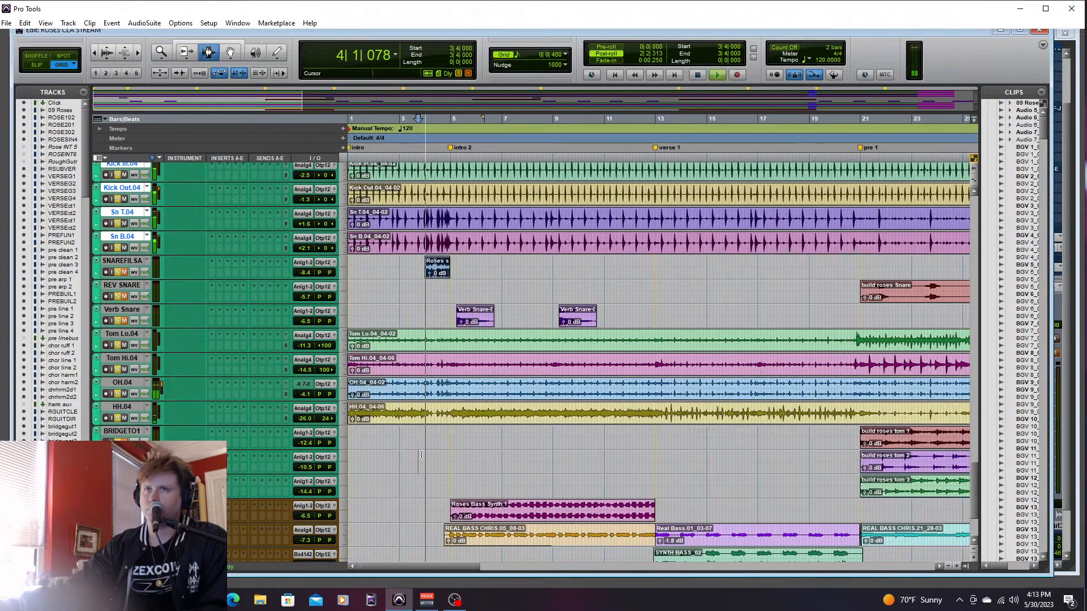
{"action": "key", "text": "space"}
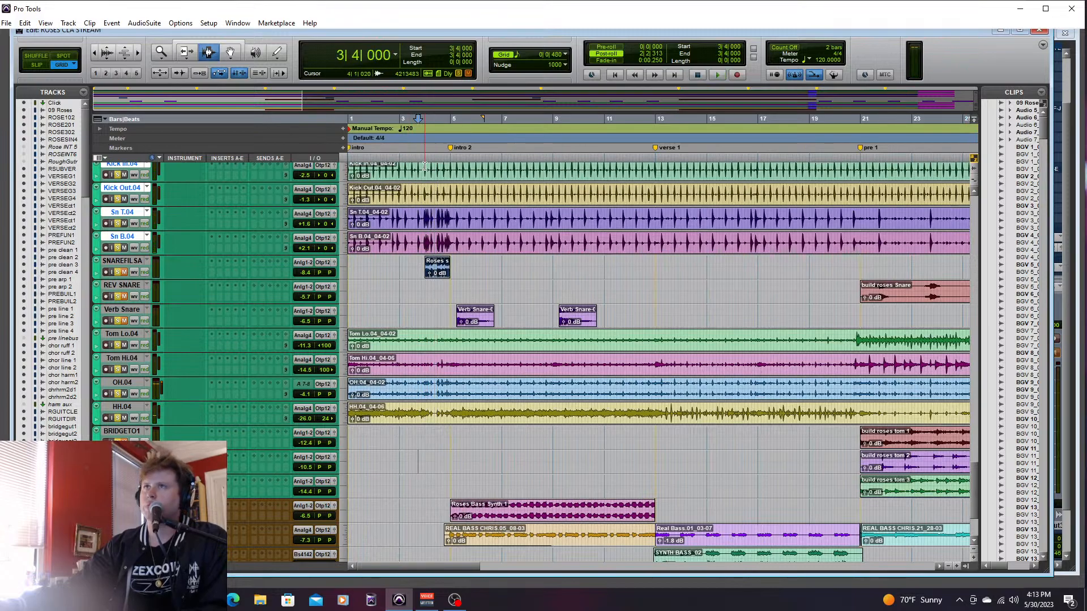
{"action": "key", "text": "space"}
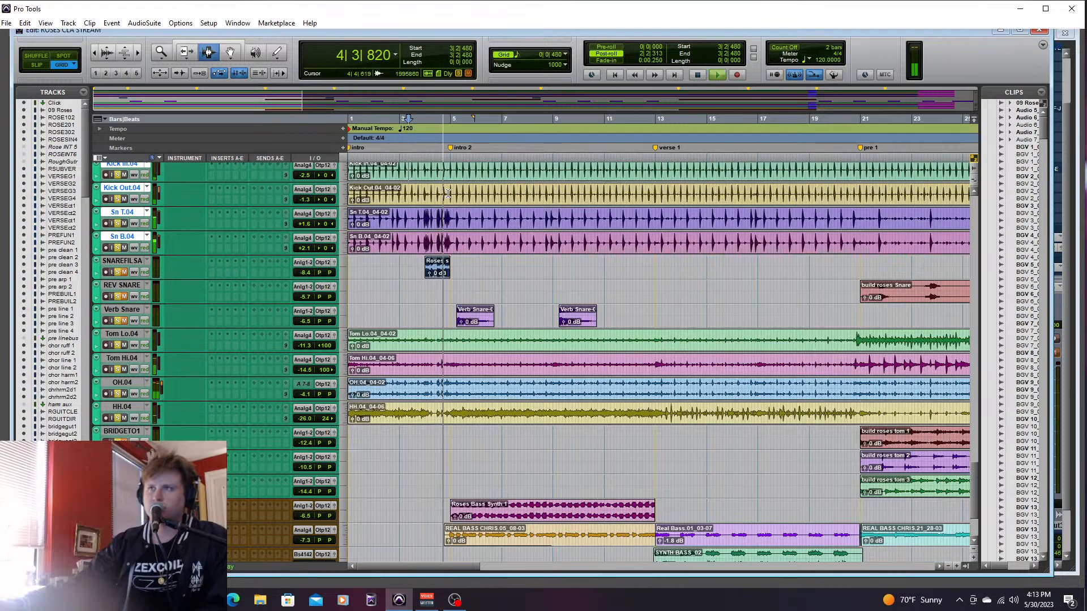
- Raise the soloed drum and percussion faders together in the mixer, bringing Kick In.04 to +1.4 dB, and stop playback
{"action": "key", "text": "ctrl+equal"}
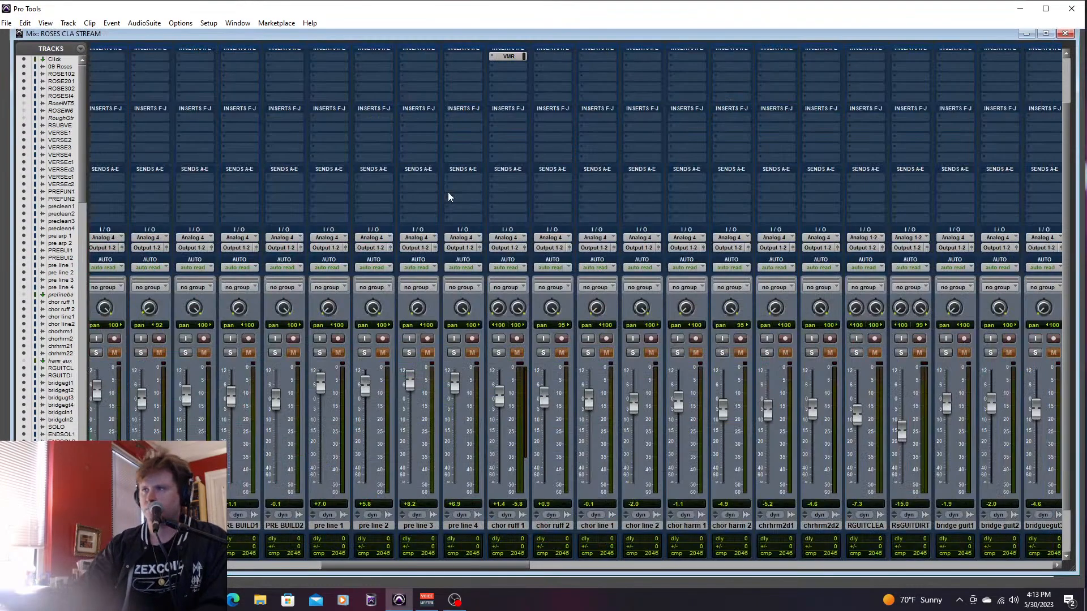
{"action": "left_click_drag", "start_coordinate": [518, 567], "coordinate": [939, 579]}
{"action": "left_click_drag", "start_coordinate": [723, 402], "coordinate": [723, 402]}
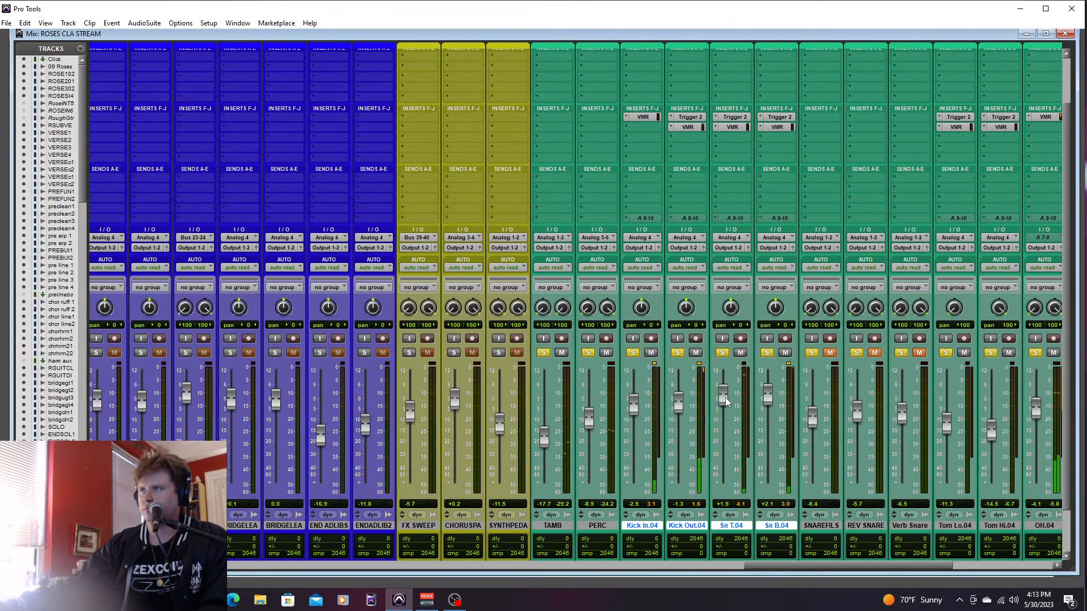
{"action": "key", "text": "ctrl+shift+g"}
{"action": "left_click_drag", "start_coordinate": [634, 412], "coordinate": [634, 403]}
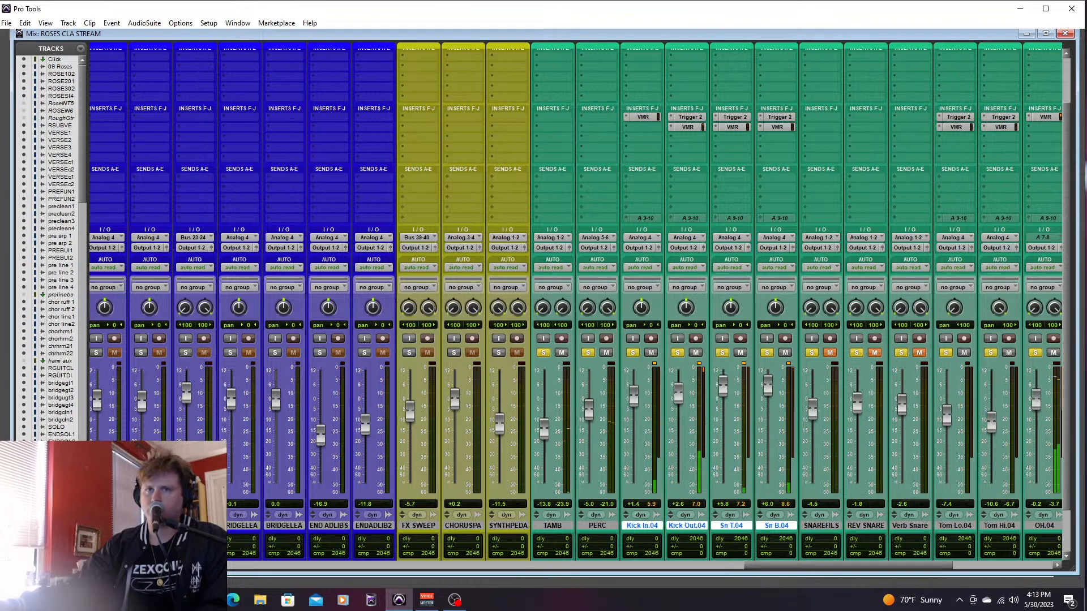
{"action": "key", "text": "ctrl+equal"}
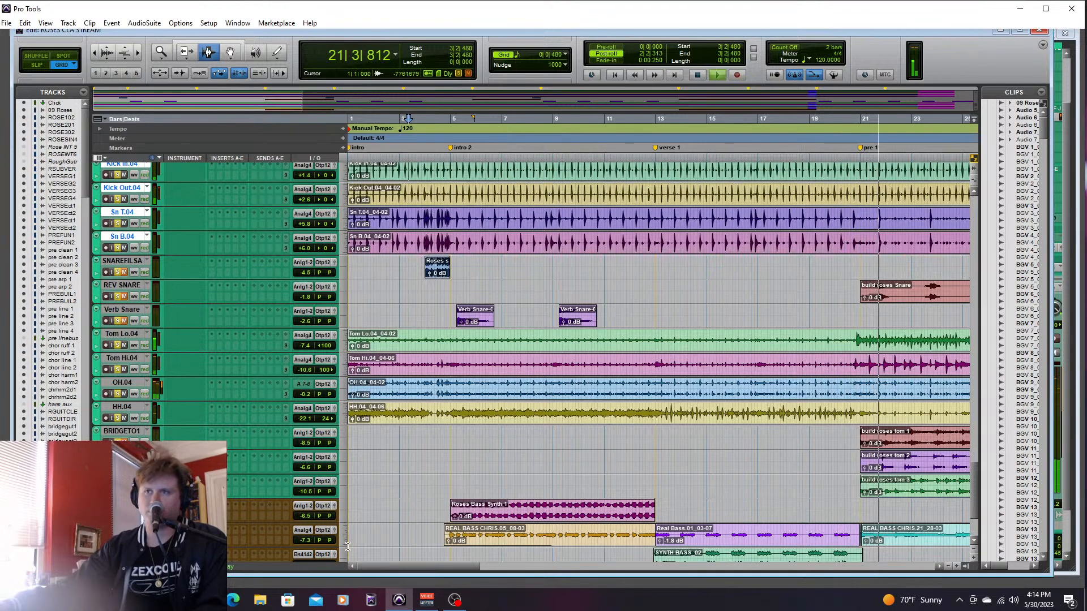
{"action": "key", "text": "space"}
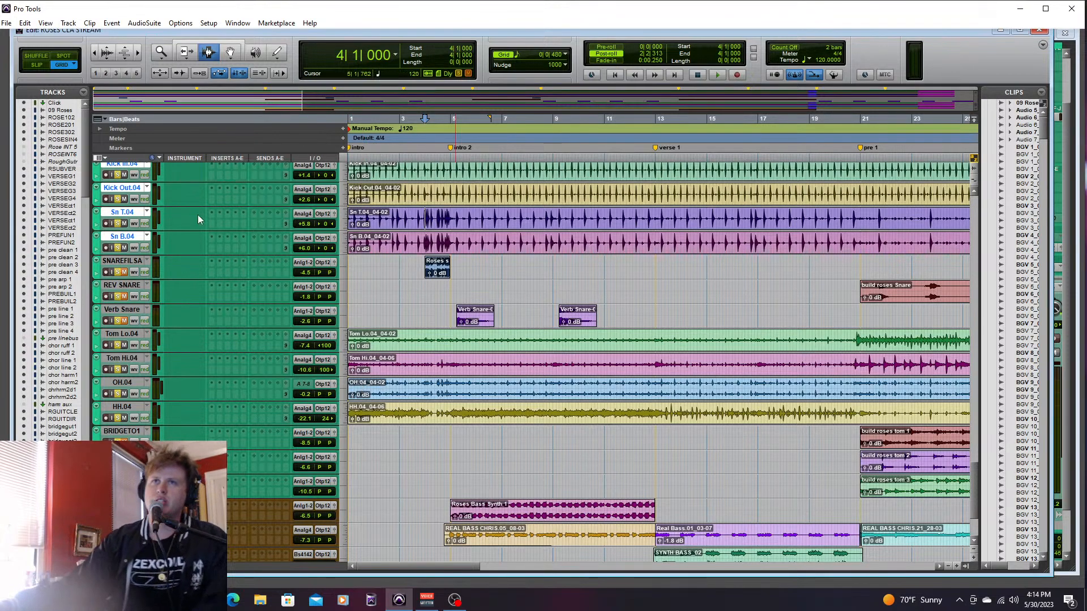
- Solo only the Sn T.04 and Sn B.04 snare tracks and play them from bar 3, beat 4
{"action": "left_click", "coordinate": [119, 248]}
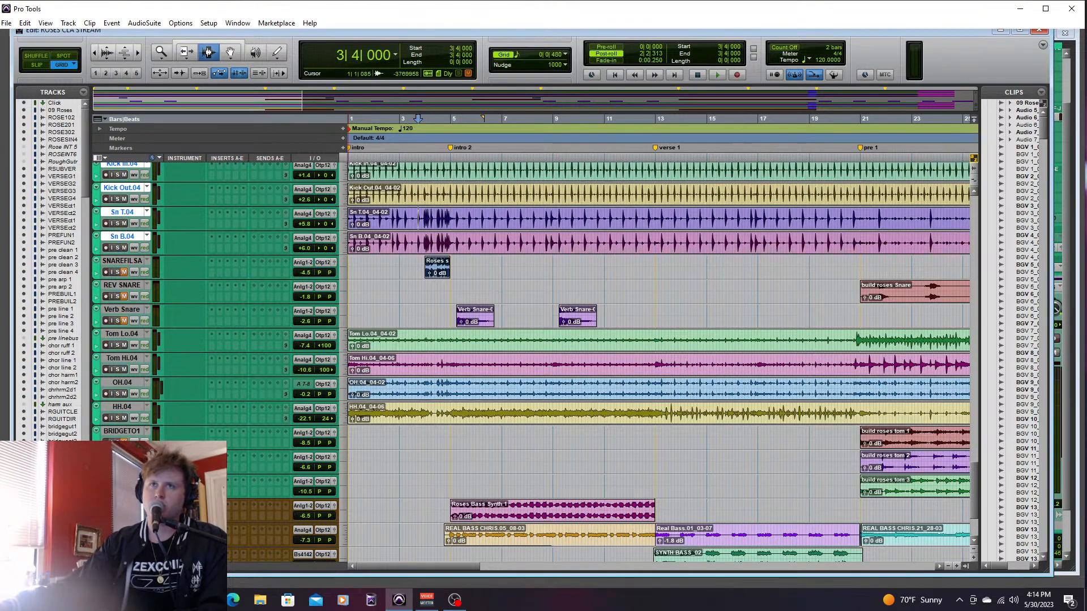
{"action": "left_click", "coordinate": [117, 223]}
{"action": "key", "text": "space"}
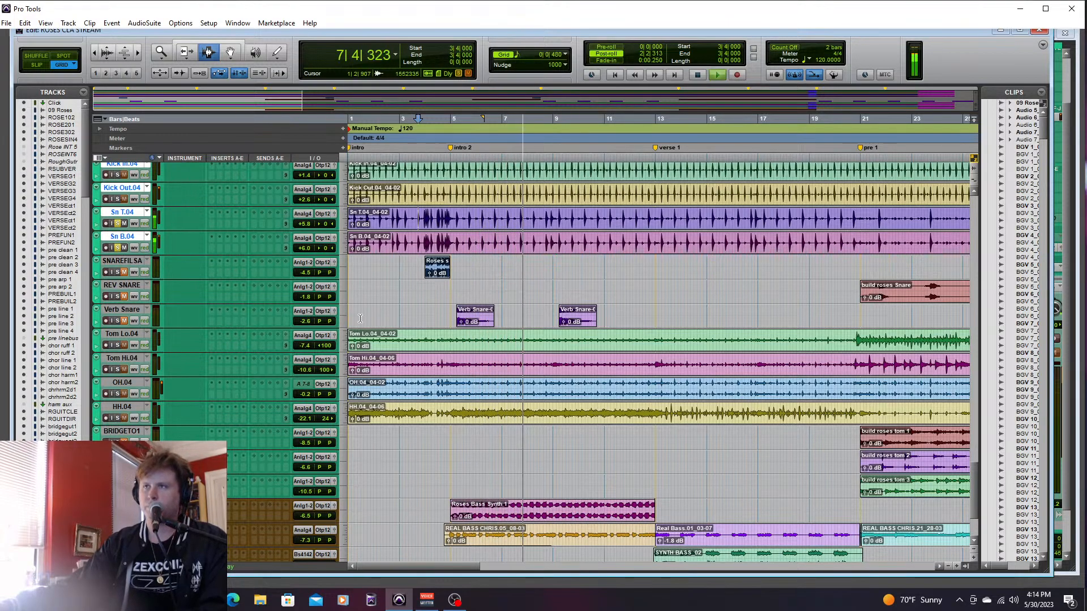
- Replay from bar 3, beat 4 with the kick tracks soloed alongside the top and bottom snares
{"action": "key", "text": "space"}
{"action": "key", "text": "space"}
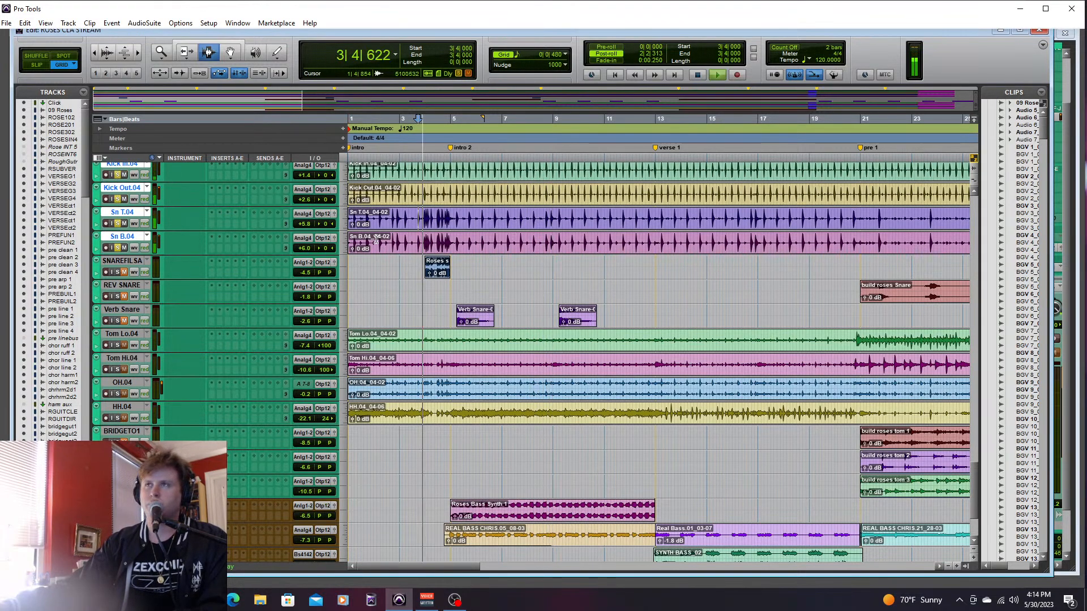
{"action": "scroll", "coordinate": [976, 471], "scroll_direction": "up", "scroll_amount": 4}
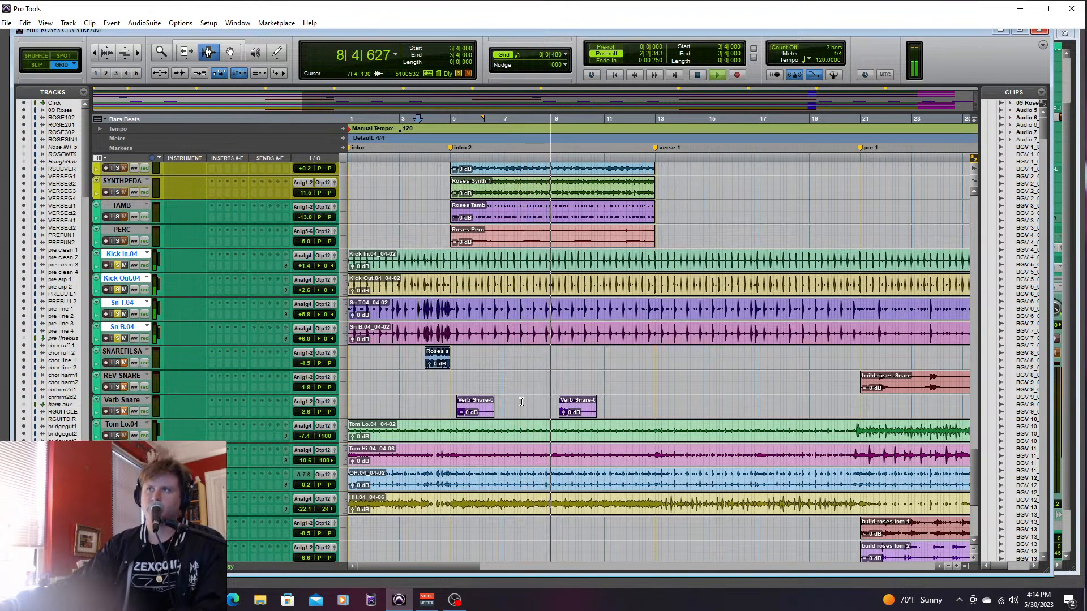
{"action": "key", "text": "space"}
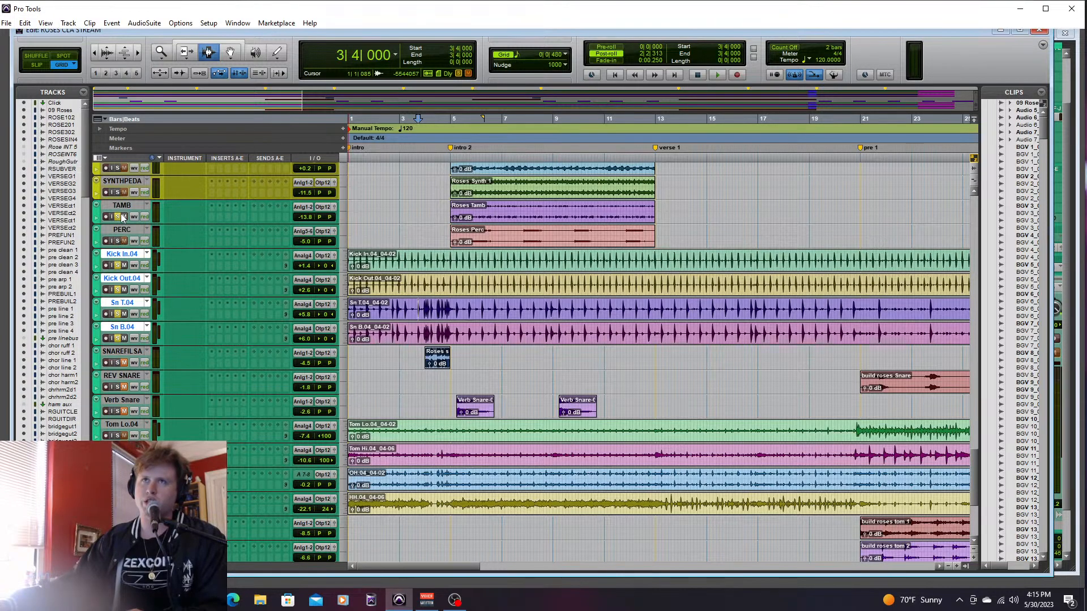
- Select and solo the drum tracks from the kicks down through the bridge toms, and play them from 3|1|480
{"action": "left_click_drag", "start_coordinate": [973, 459], "coordinate": [974, 475]}
{"action": "left_click", "coordinate": [122, 459], "text": "shift"}
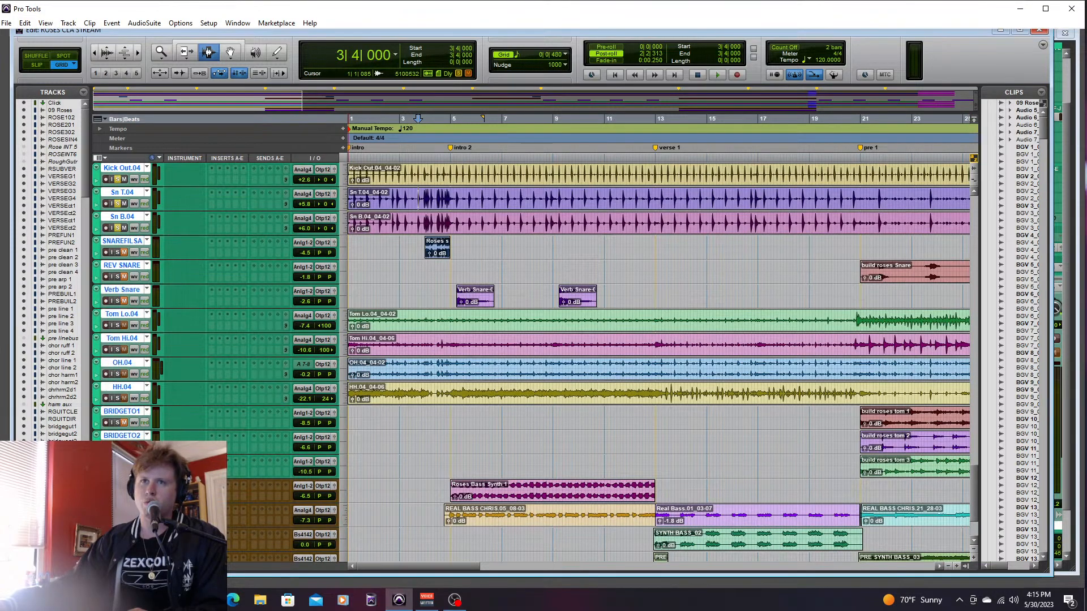
{"action": "key", "text": "shift+i"}
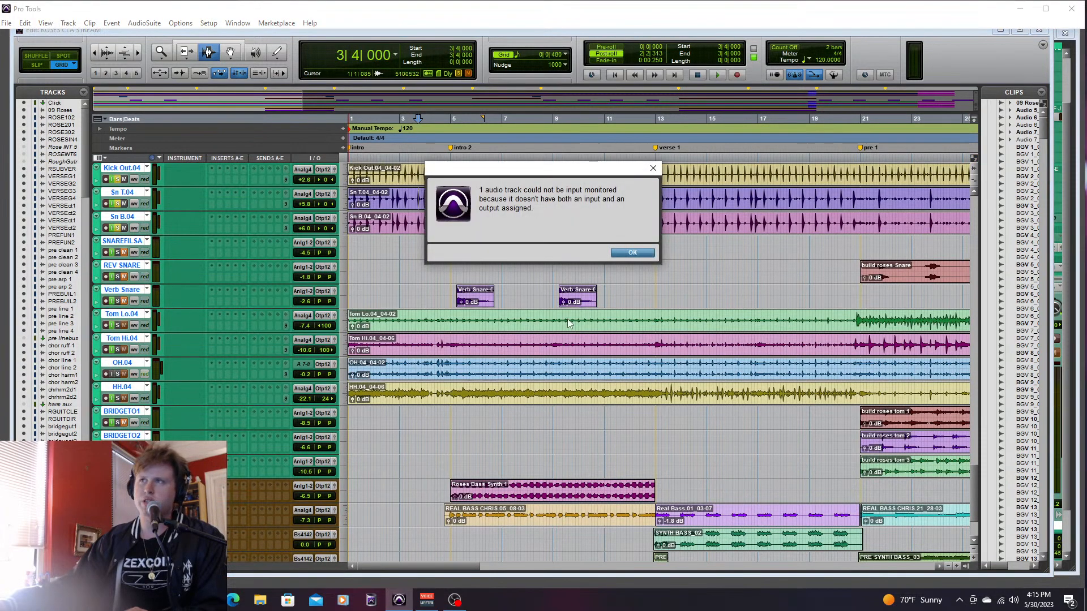
{"action": "left_click", "coordinate": [632, 254]}
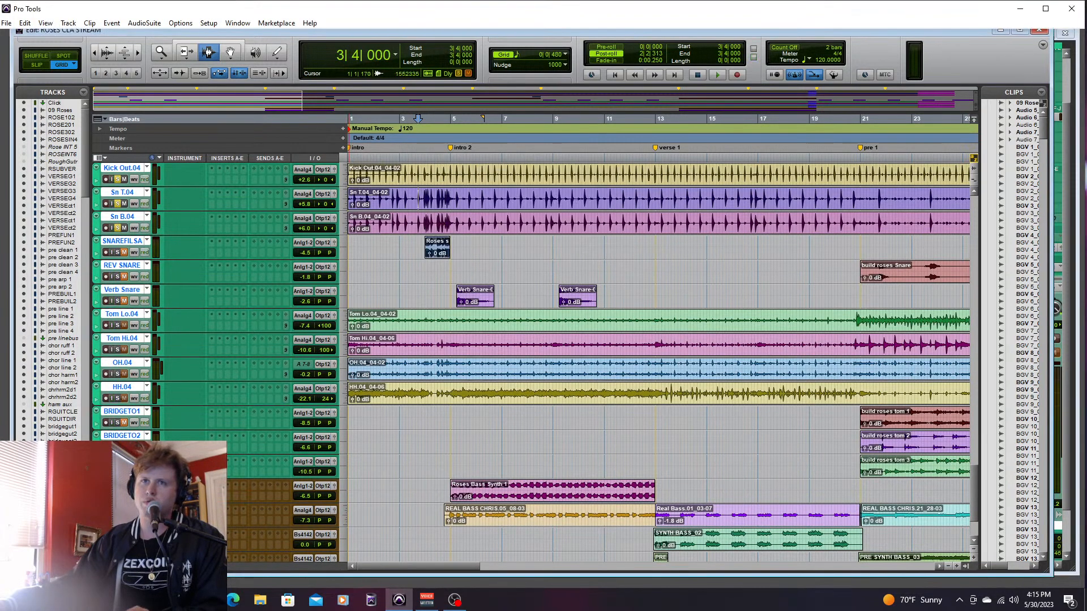
{"action": "left_click", "coordinate": [404, 308]}
{"action": "key", "text": "space"}
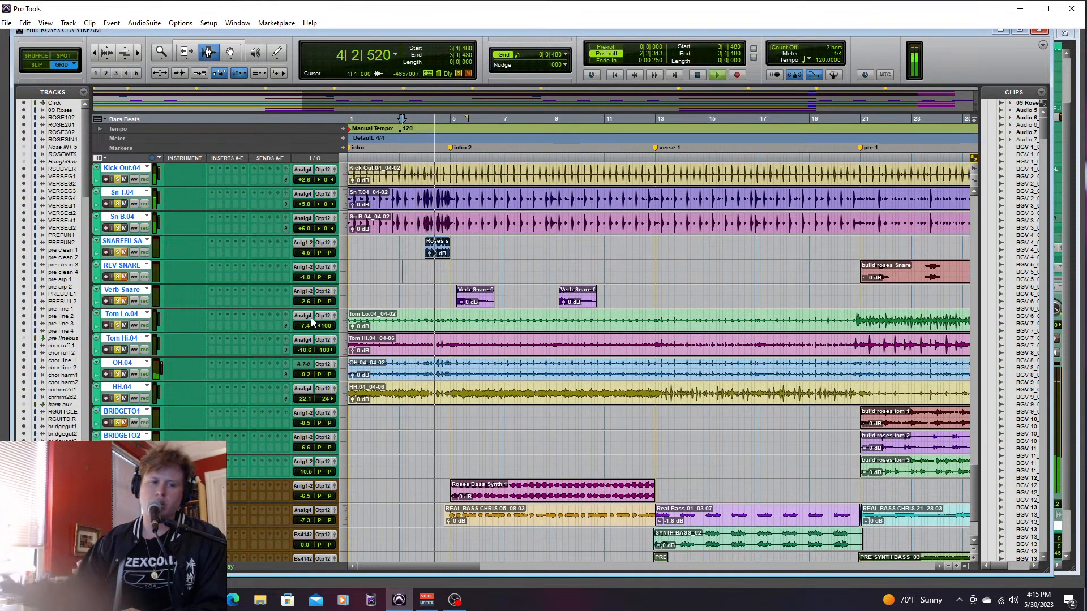
{"action": "key", "text": "space"}
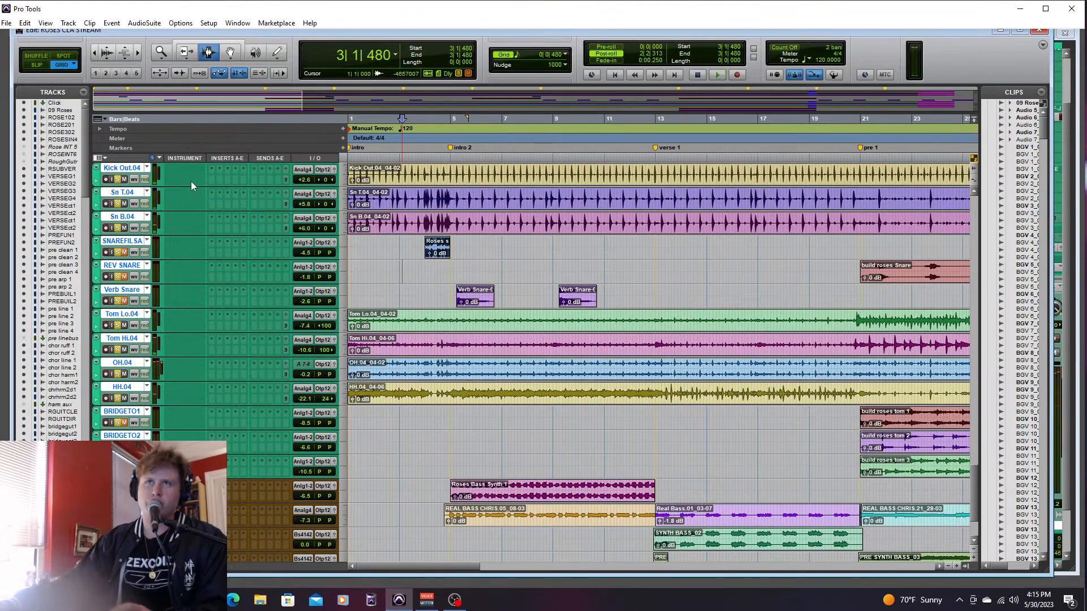
- Place the playhead at 3|2|480, play the full drums briefly, and audition the snare fill track on its own
{"action": "left_click", "coordinate": [408, 249]}
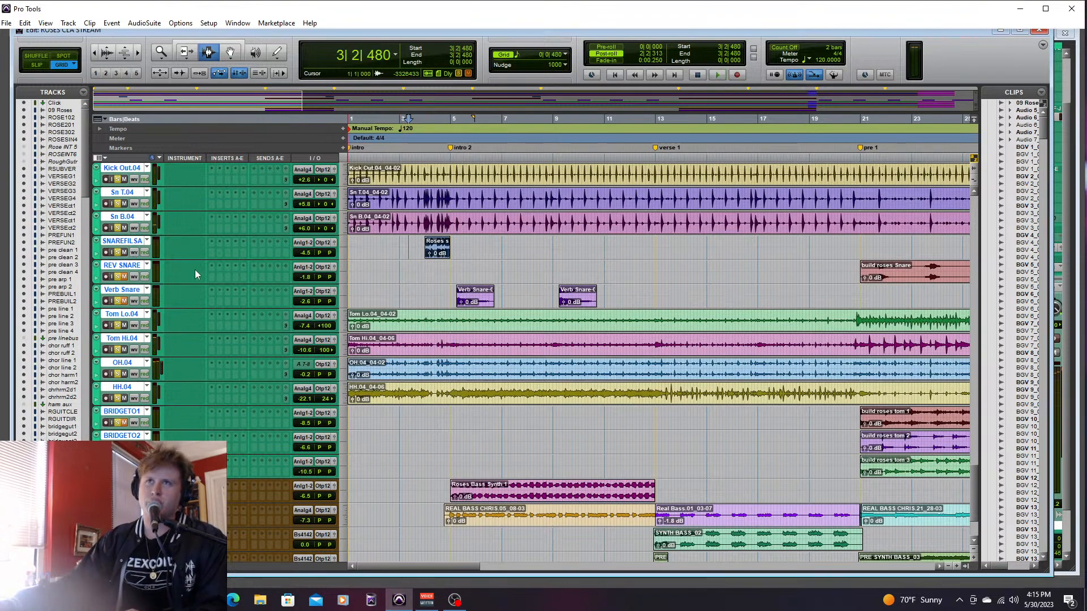
{"action": "key", "text": "space"}
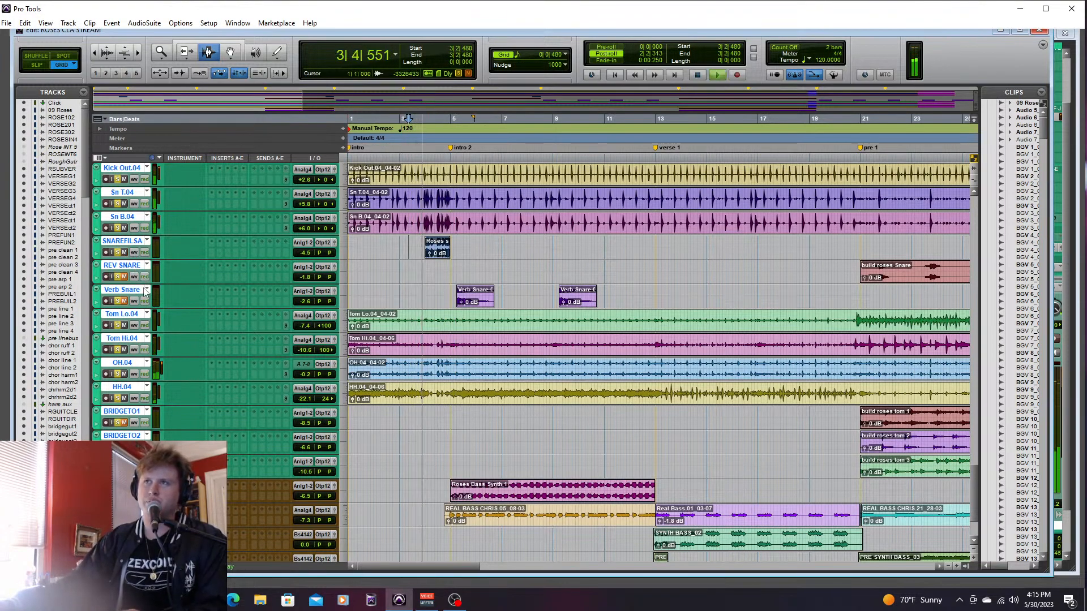
{"action": "key", "text": "space"}
{"action": "left_click", "coordinate": [117, 252]}
{"action": "key", "text": "space"}
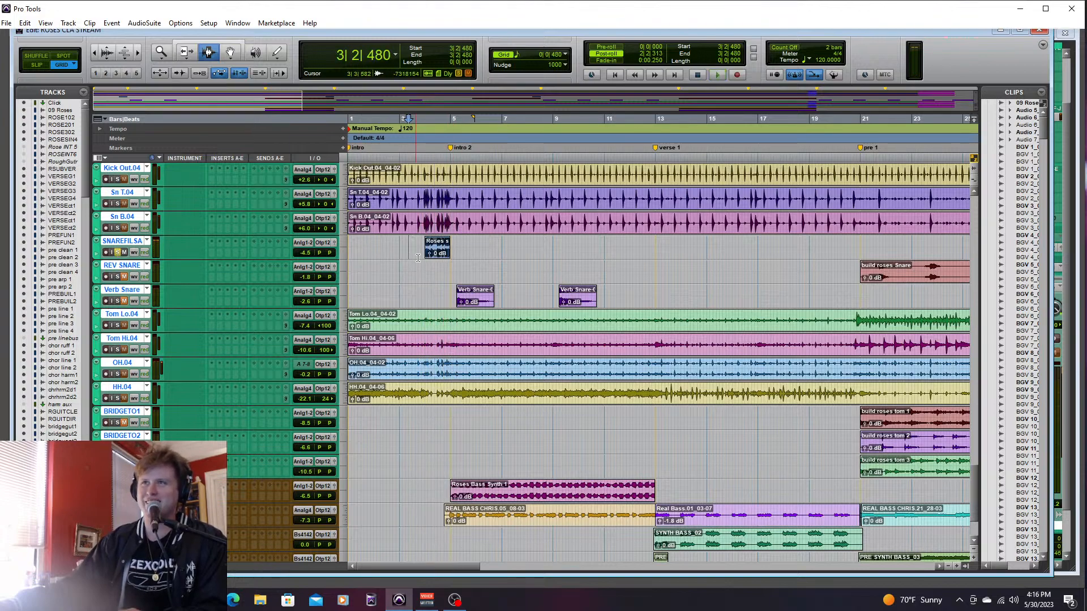
{"action": "key", "text": "space"}
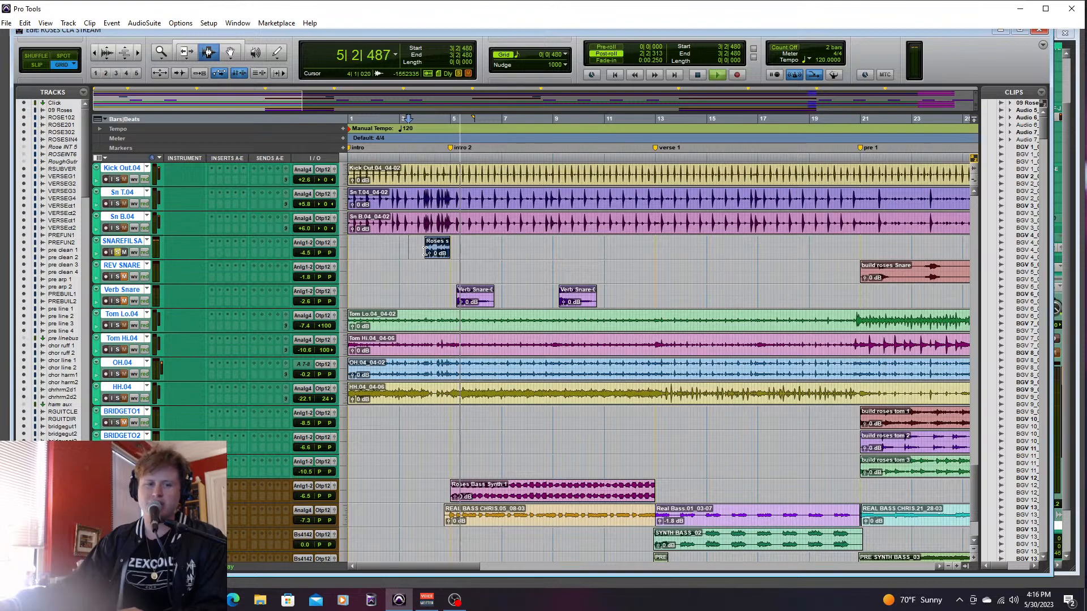
{"action": "key", "text": "space"}
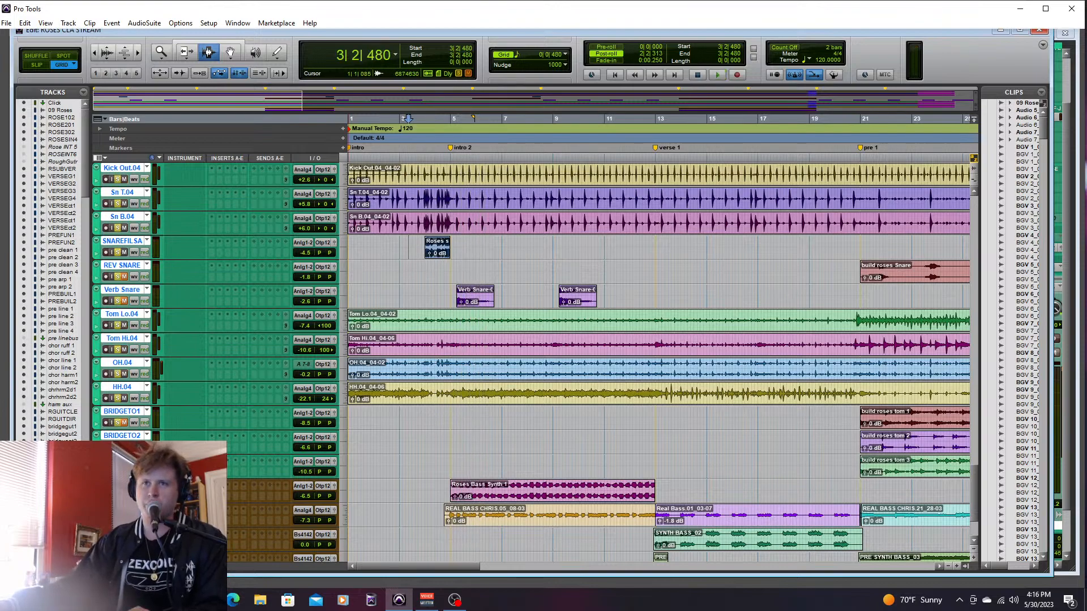
- Play all the soloed drums together from 3|2|480, continuing through intro 2 into verse 1
{"action": "key", "text": "space"}
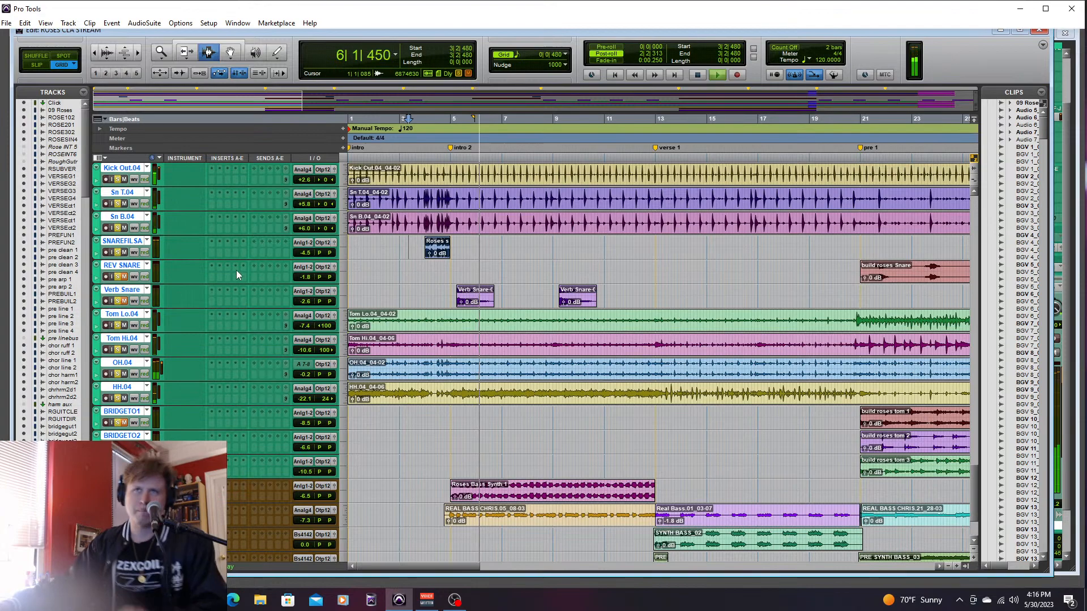
{"action": "key", "text": "space"}
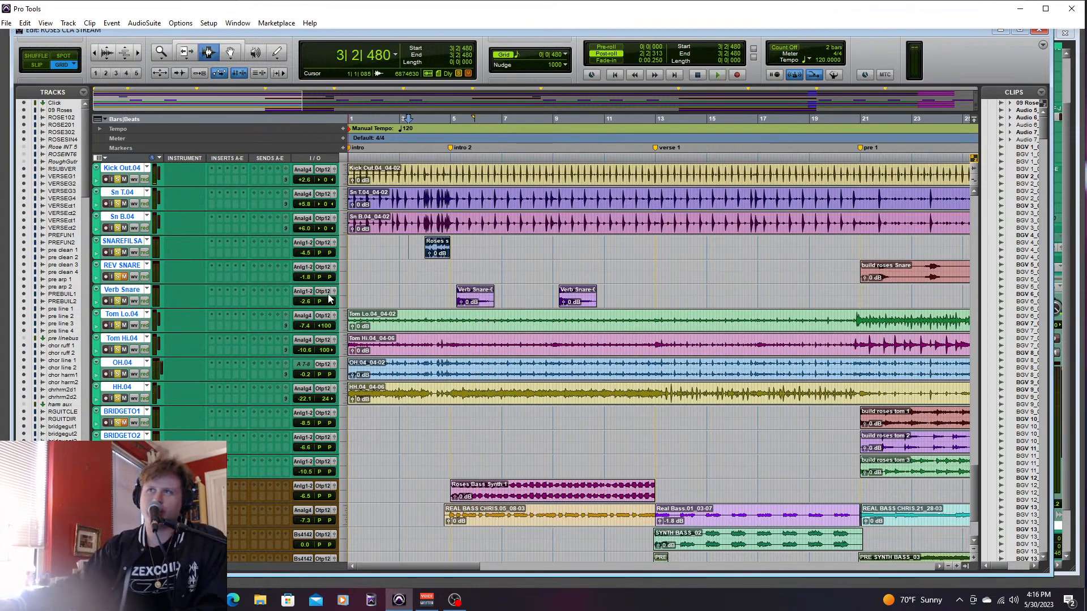
{"action": "key", "text": "space"}
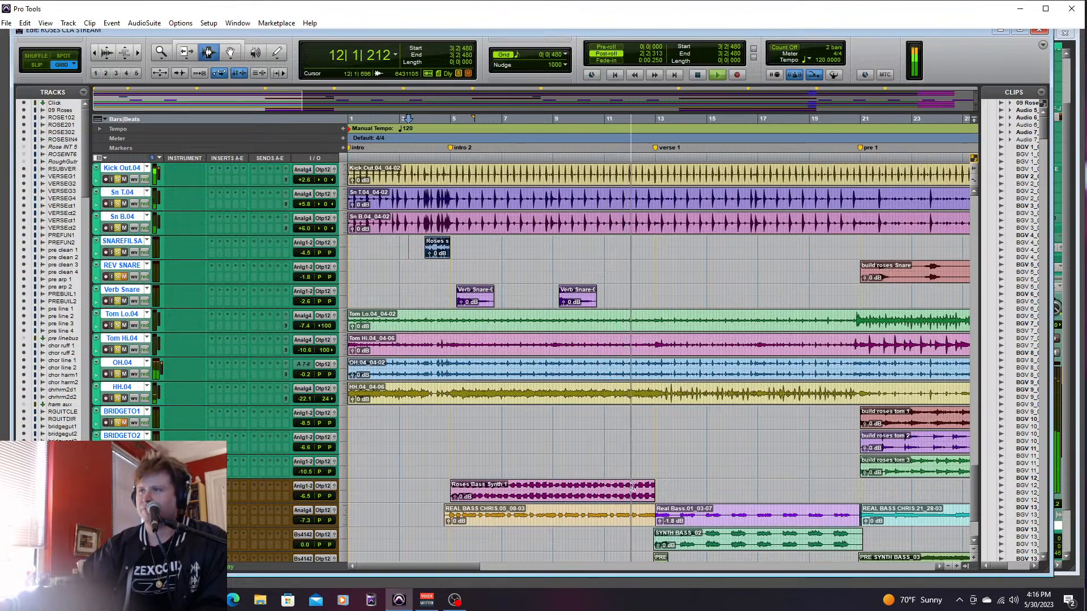
{"action": "left_click_drag", "start_coordinate": [458, 567], "coordinate": [463, 569]}
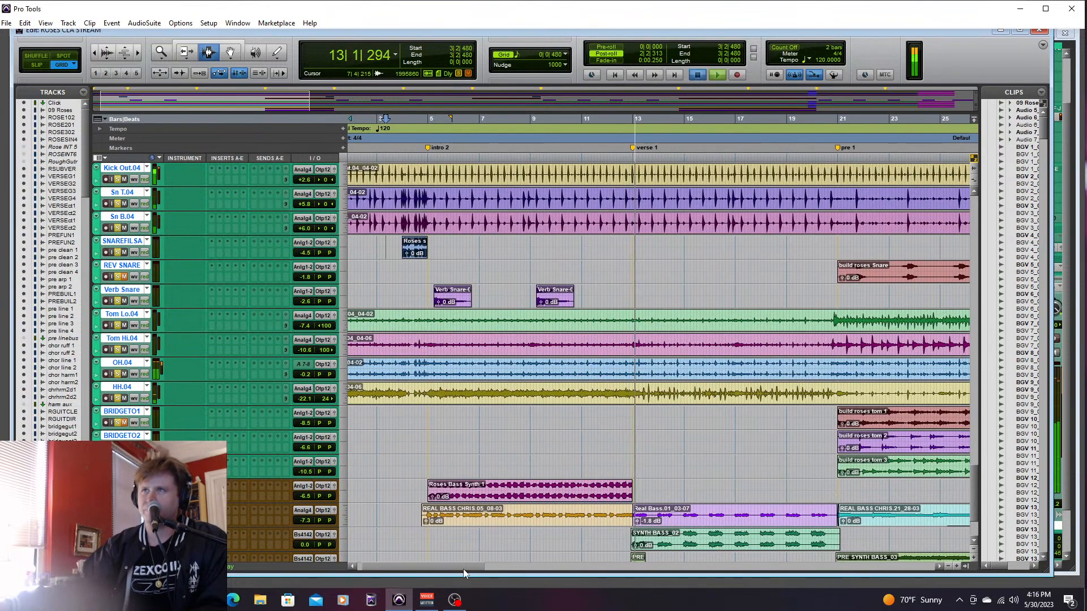
{"action": "key", "text": "space"}
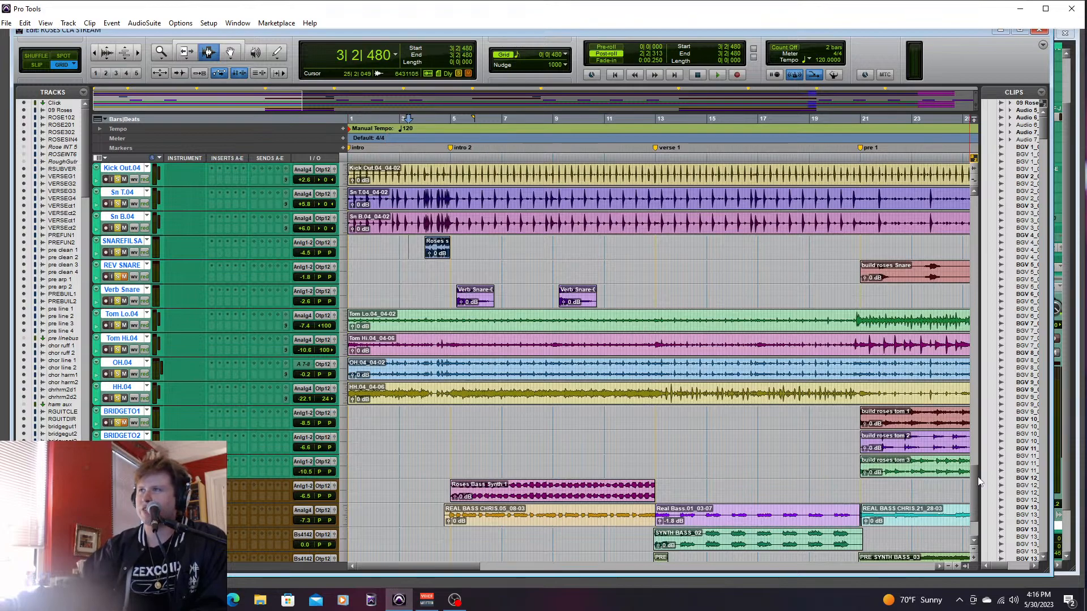
- Play from 3|2|480, add TAMB and PERC to the solo, and unsolo the kick, snare and other drum tracks
{"action": "scroll", "coordinate": [981, 454], "scroll_direction": "up", "scroll_amount": 5}
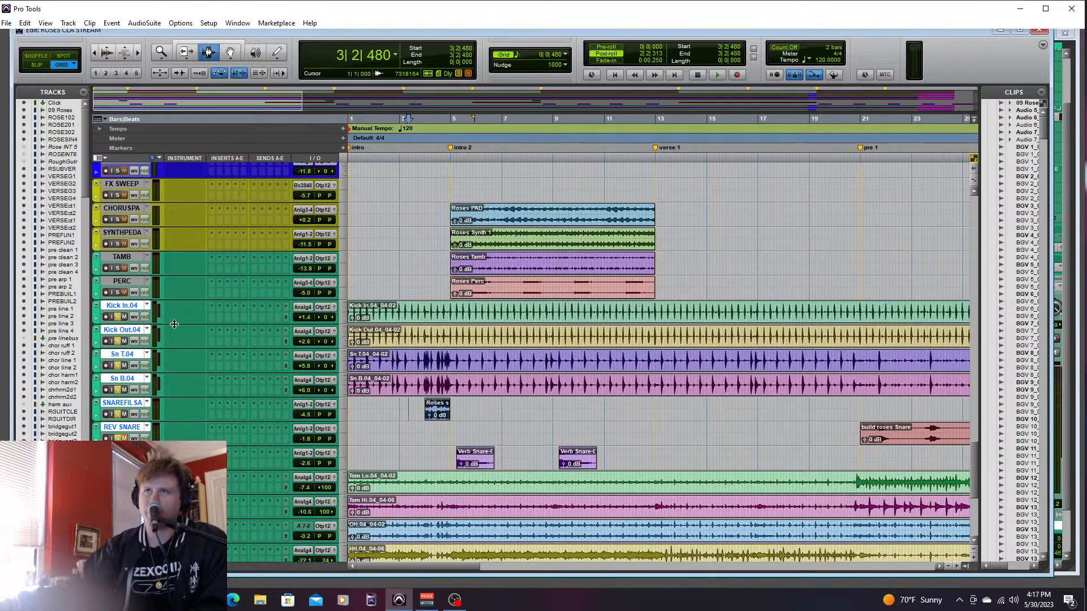
{"action": "key", "text": "space"}
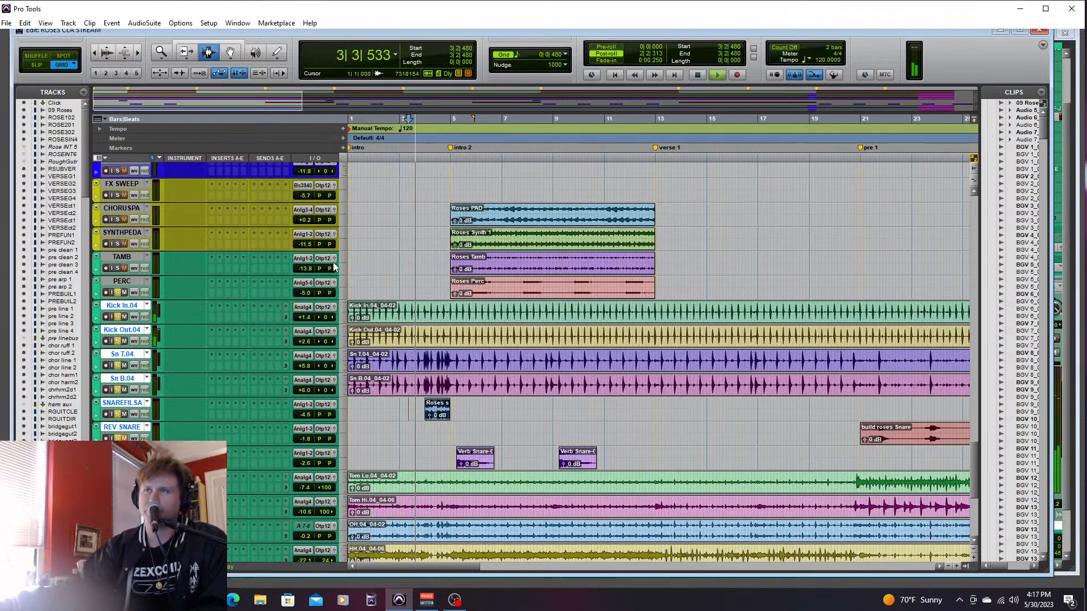
{"action": "left_click", "coordinate": [117, 268]}
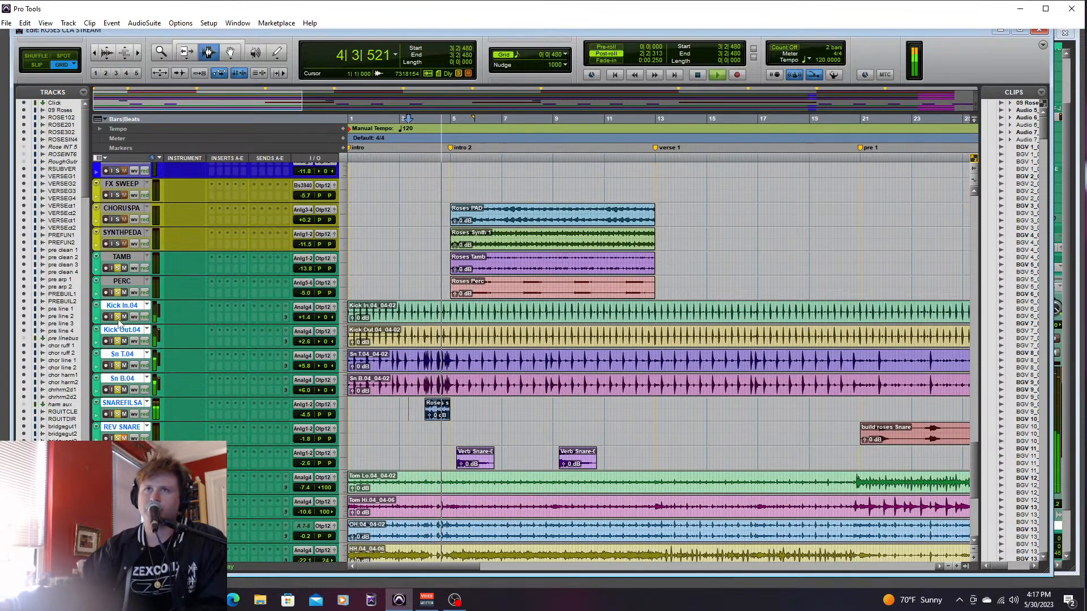
{"action": "left_click", "coordinate": [117, 316]}
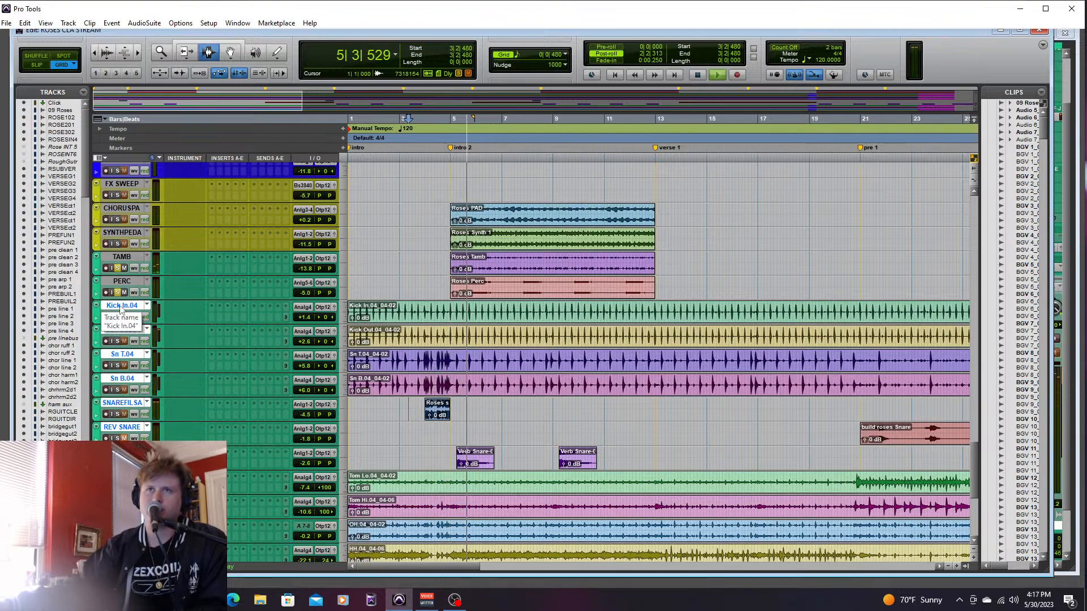
- Raise the TAMB fader to +5.0 dB and PERC to +0.4 dB in the mixer, and stop playback
{"action": "key", "text": "ctrl+equal"}
{"action": "left_click_drag", "start_coordinate": [545, 431], "coordinate": [539, 388]}
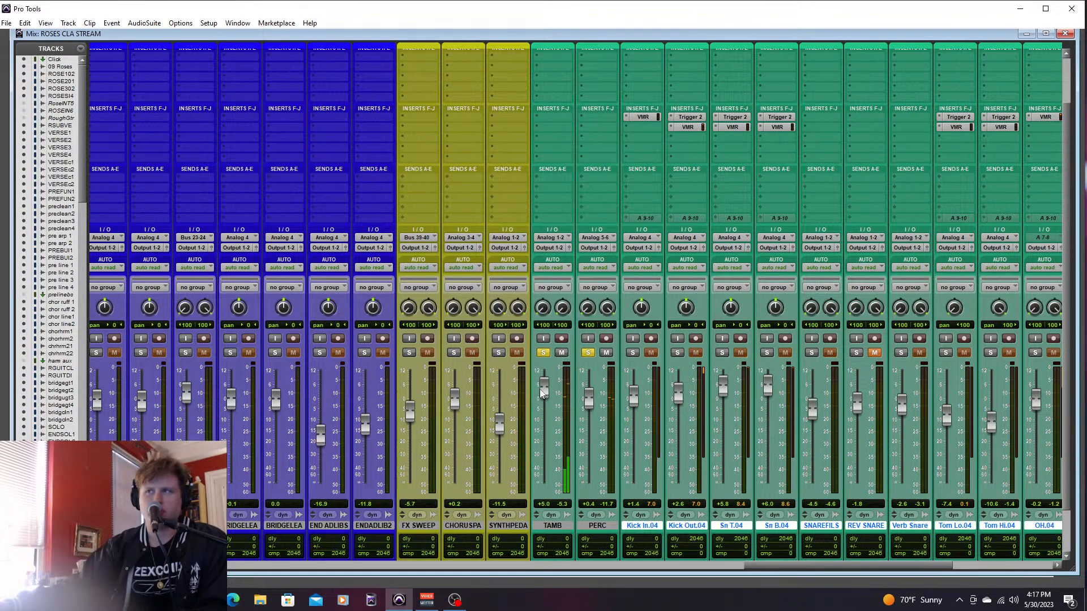
{"action": "key", "text": "ctrl+equal"}
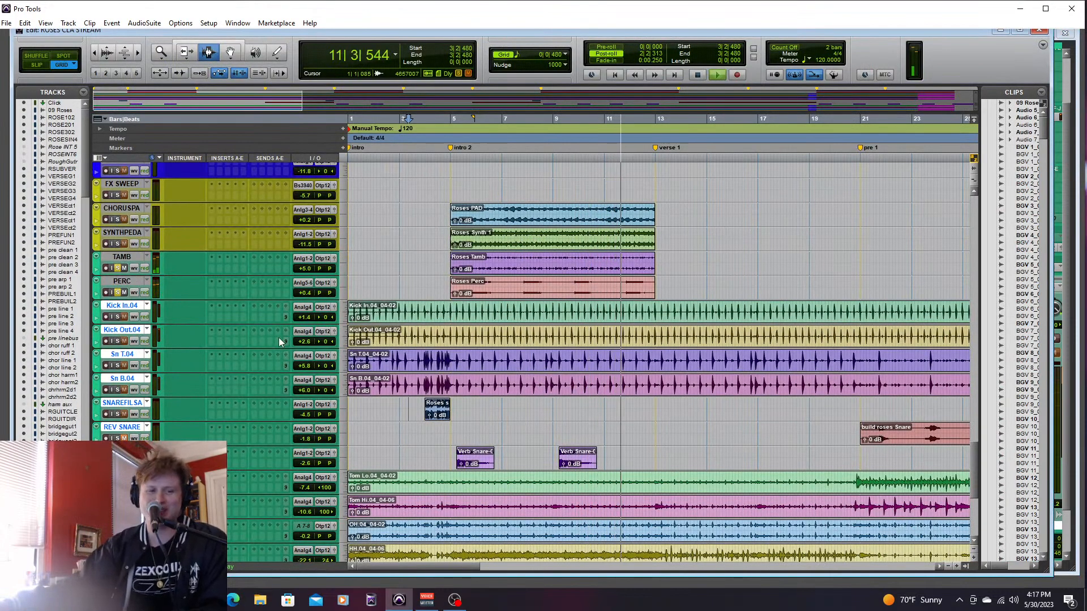
{"action": "key", "text": "space"}
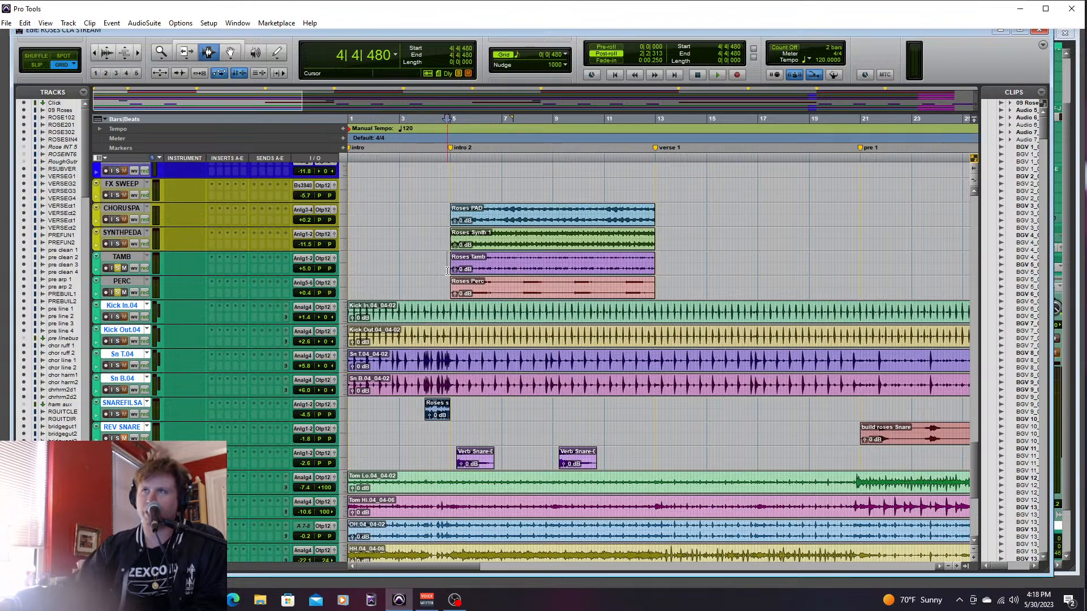
- Play the soloed tambourine and percussion from just before intro 2, and replay them from bar 5
{"action": "key", "text": "space"}
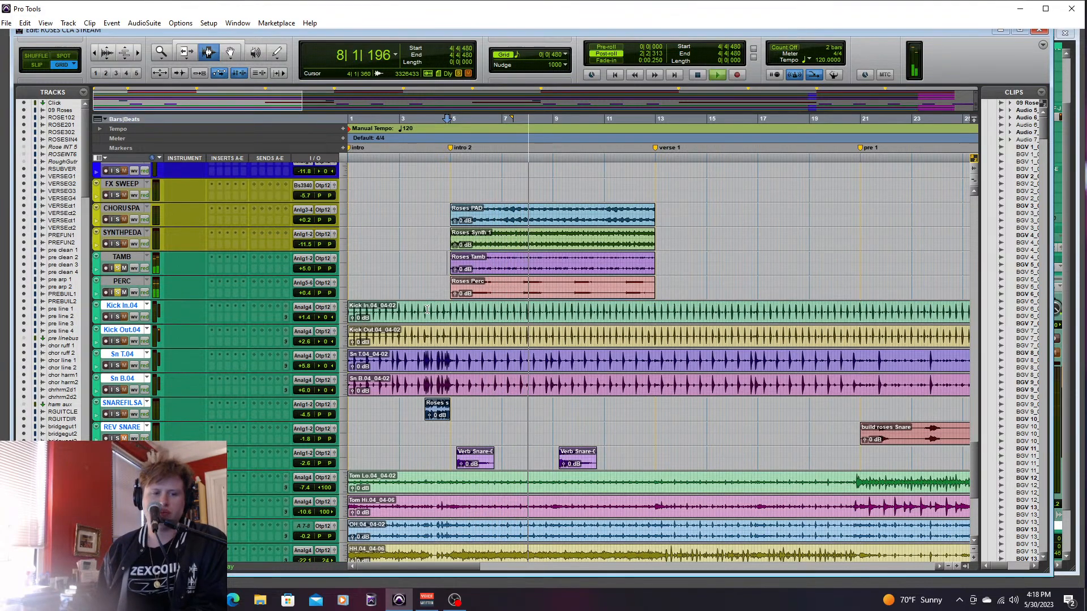
{"action": "key", "text": "space"}
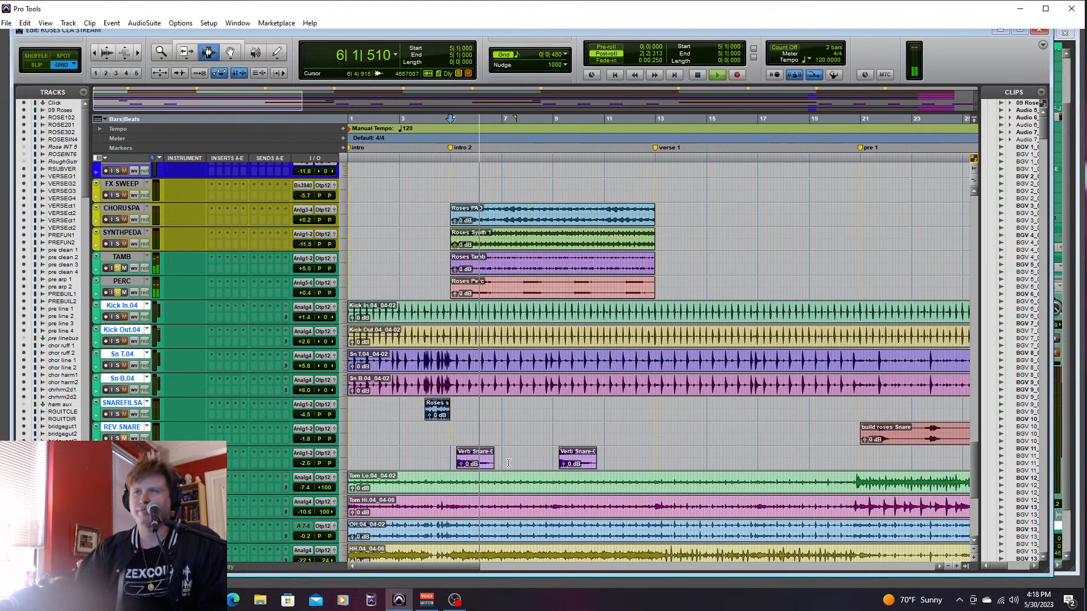
{"action": "left_click_drag", "start_coordinate": [430, 567], "coordinate": [436, 566]}
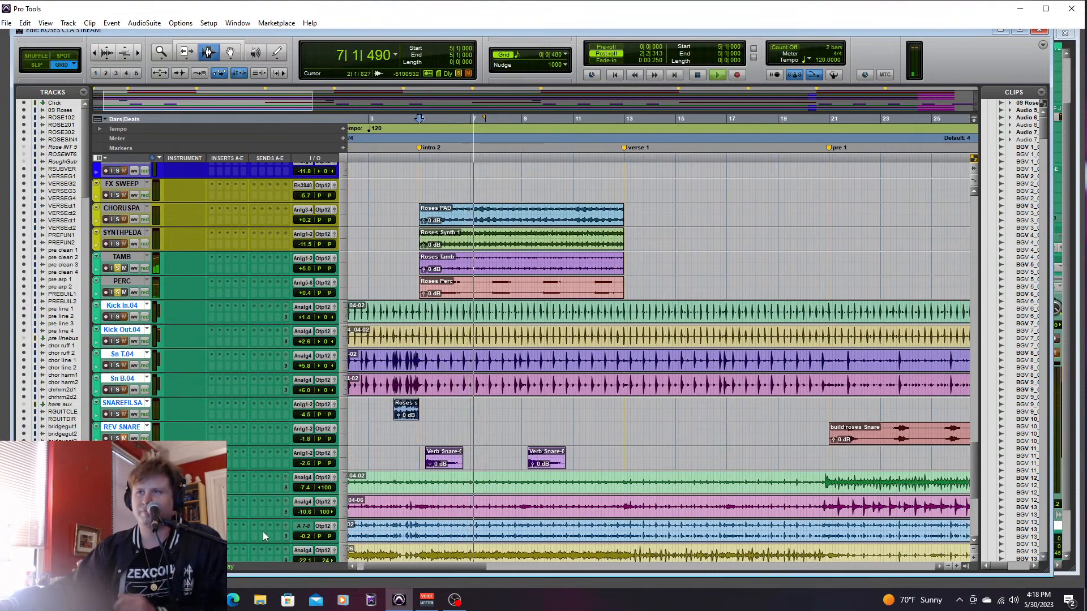
- Replay the soloed tambourine and percussion from bar 5, adding the Verb Snare track to the solo
{"action": "key", "text": "space"}
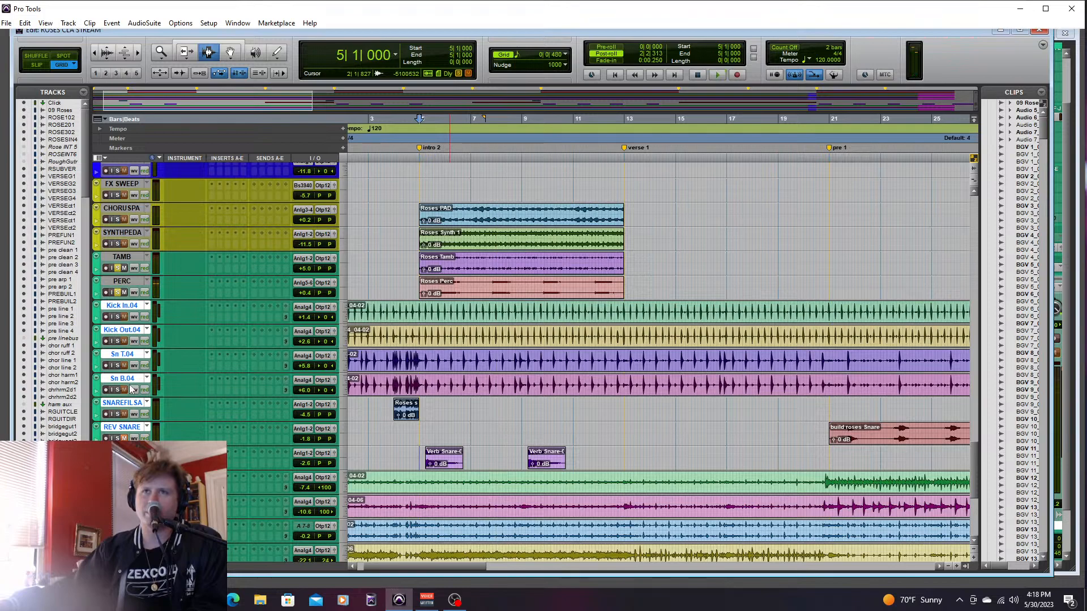
{"action": "key", "text": "space"}
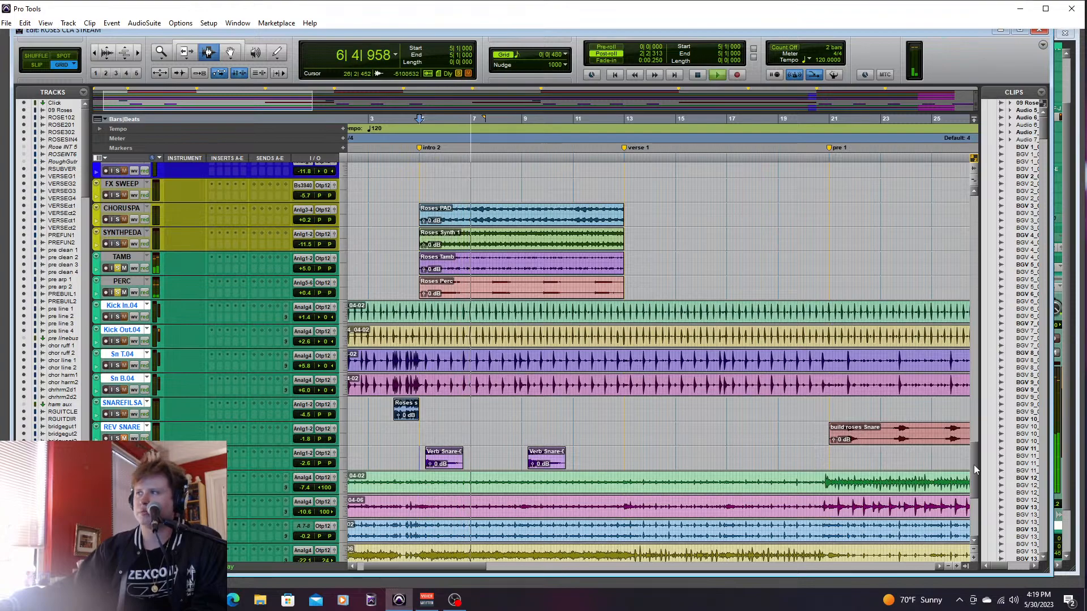
{"action": "scroll", "coordinate": [976, 465], "scroll_direction": "down", "scroll_amount": 4}
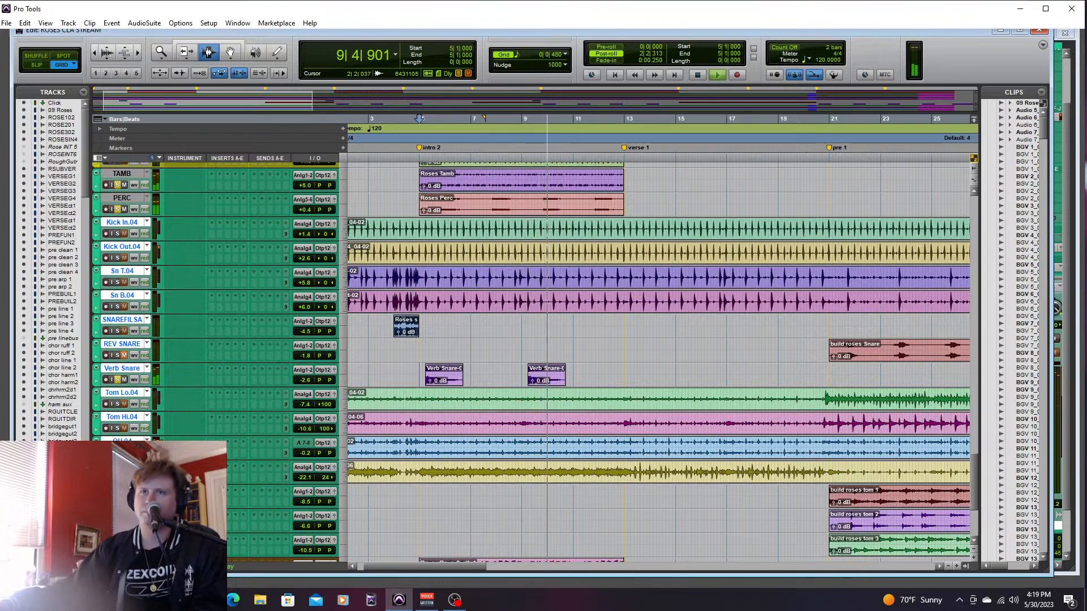
- Return TAMB to -2.7 dB and PERC to -9.1 dB, re-enable the DRUMS group and solo the grouped drum tracks
{"action": "key", "text": "ctrl+equal"}
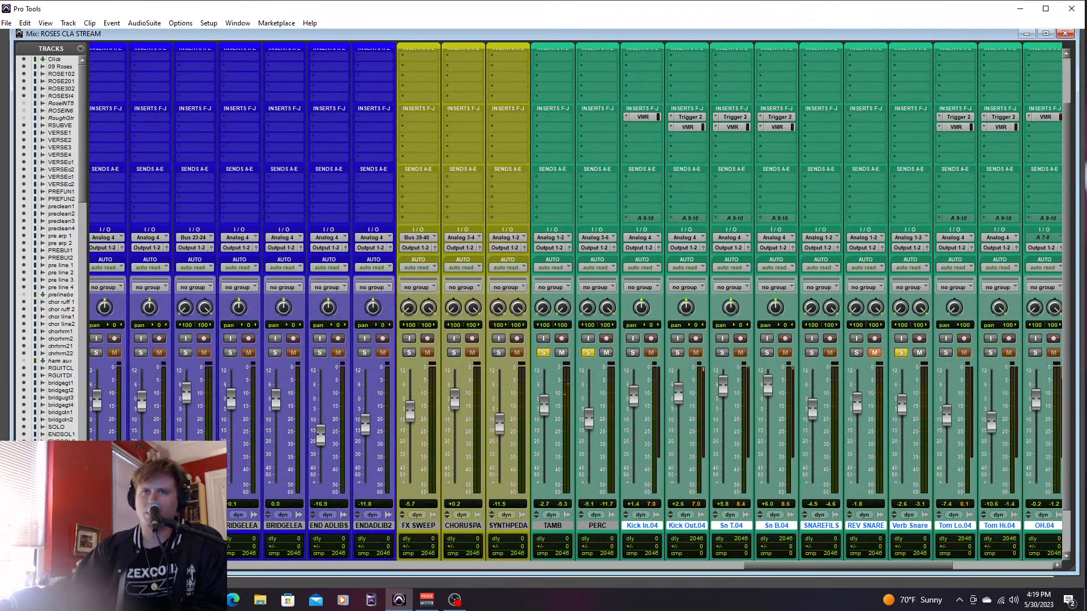
{"action": "key", "text": "ctrl+shift+g"}
{"action": "left_click", "coordinate": [633, 353]}
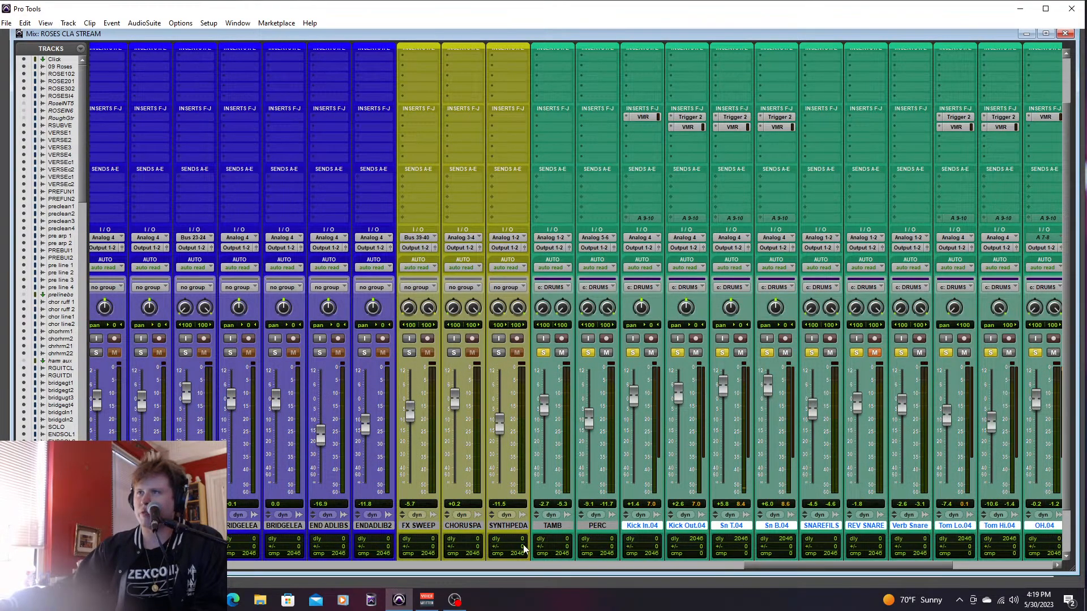
- Play the soloed drums from 3|3|000 through intro 2 and verse 1 into the pre 1 section
{"action": "key", "text": "ctrl+equal"}
{"action": "key", "text": "space"}
{"action": "key", "text": "space"}
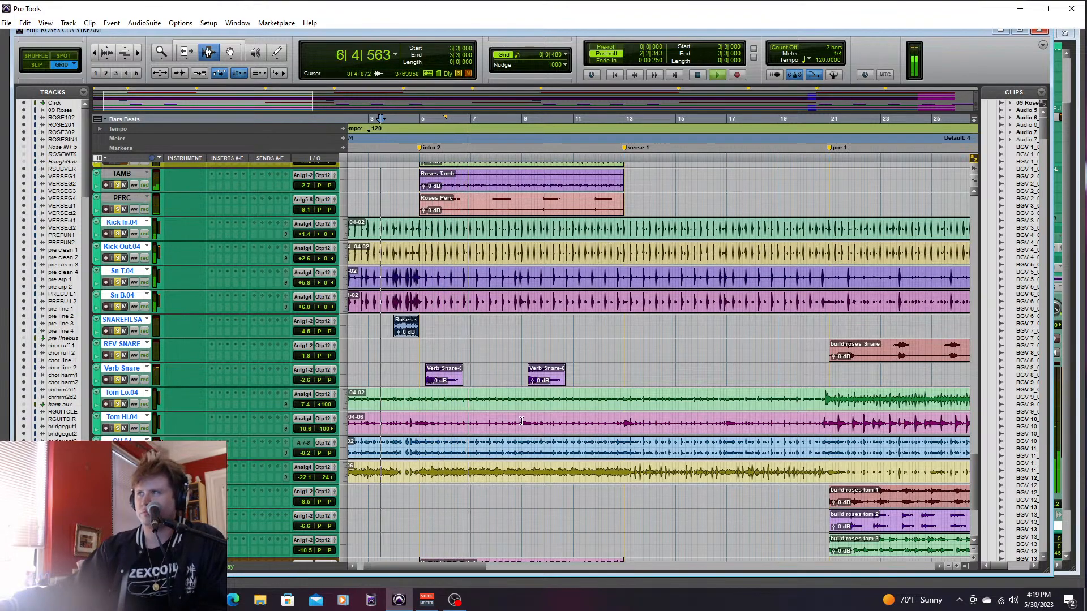
{"action": "left_click_drag", "start_coordinate": [467, 566], "coordinate": [514, 561]}
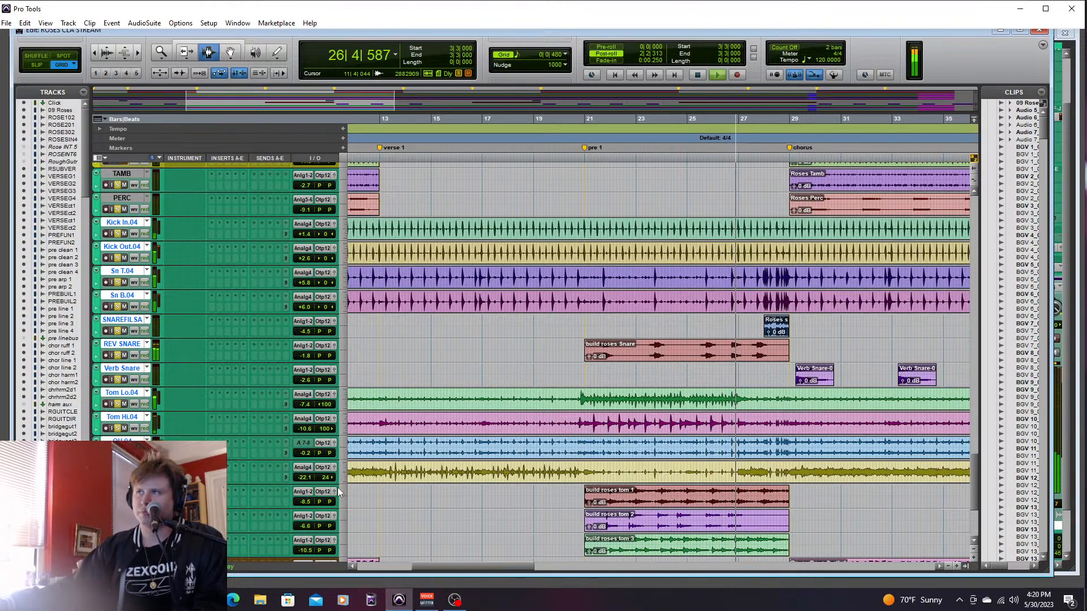
{"action": "key", "text": "space"}
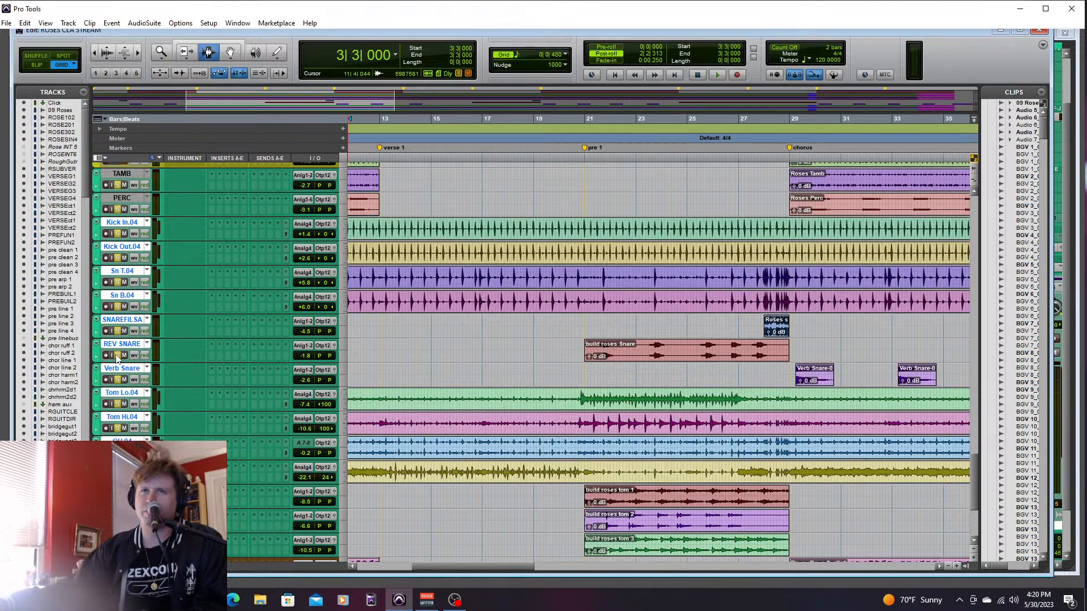
- Remove the other kit tracks from the solo, keeping REV SNARE, and play the build snare from 21|3|000
{"action": "left_click", "coordinate": [118, 355]}
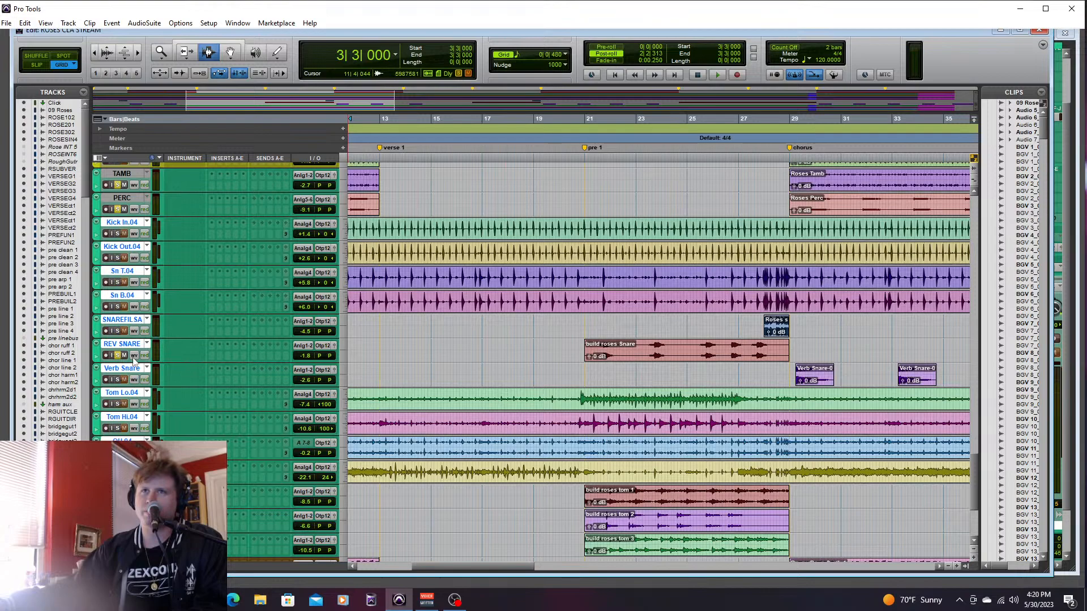
{"action": "left_click", "coordinate": [595, 345]}
{"action": "key", "text": "space"}
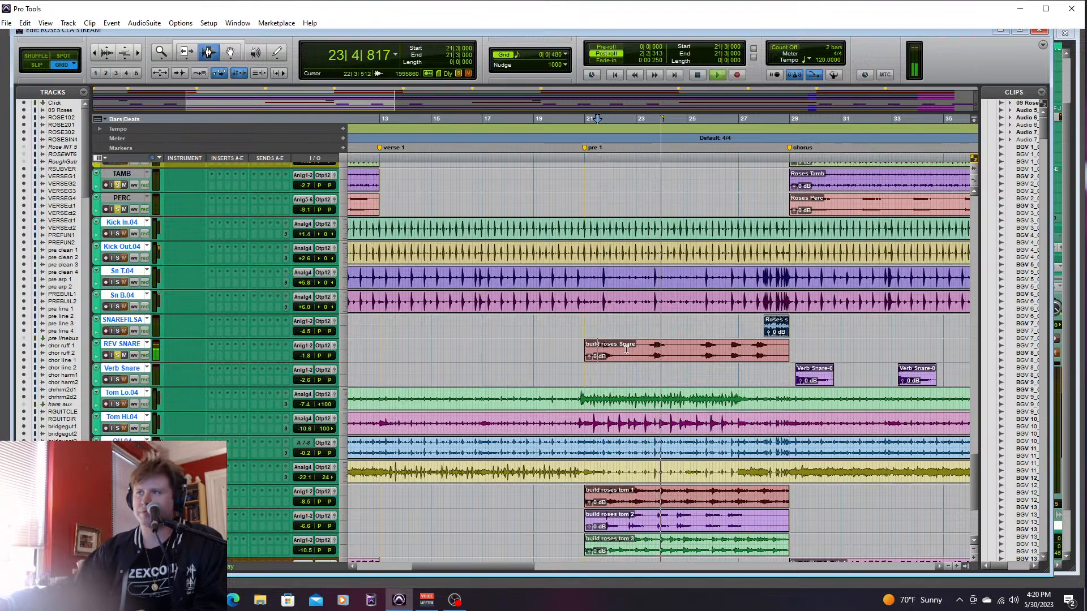
{"action": "key", "text": "ctrl+equal"}
{"action": "key", "text": "ctrl+equal"}
{"action": "key", "text": "space"}
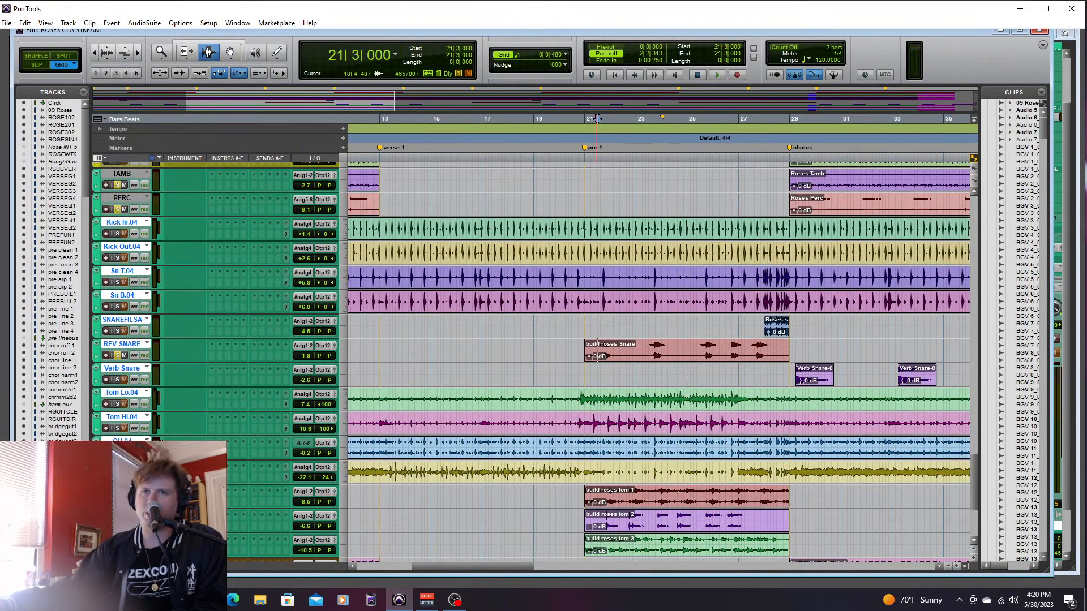
- Play the soloed bridge toms and raise BRIDGETO1 to -2.5 dB, BRIDGETO2 to +0.7 dB and BRIDGETO3 to -3.8 dB
{"action": "key", "text": "space"}
{"action": "key", "text": "ctrl+equal"}
{"action": "left_click_drag", "start_coordinate": [768, 566], "coordinate": [848, 565]}
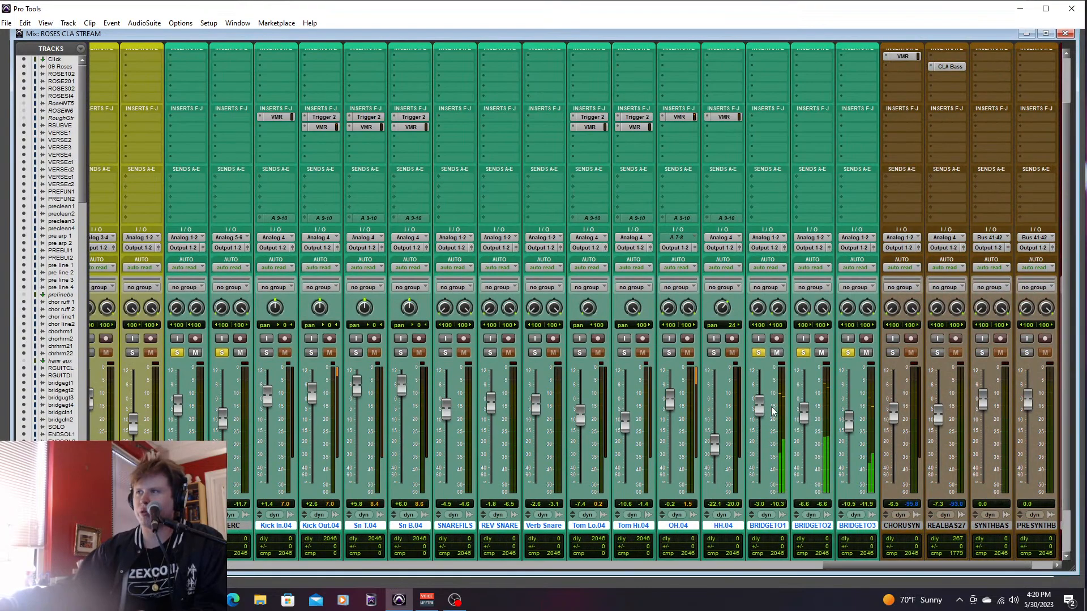
{"action": "left_click_drag", "start_coordinate": [853, 395], "coordinate": [847, 402]}
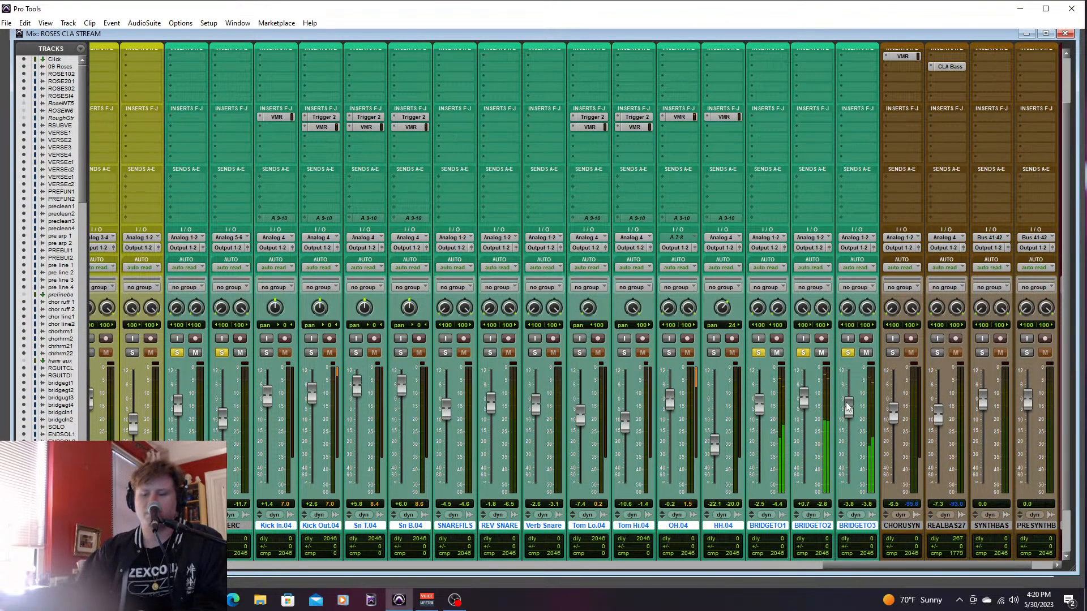
- Solo REV SNARE in place of the bridge toms and play pre 1 from 20|3|480 up to the chorus
{"action": "key", "text": "ctrl+equal"}
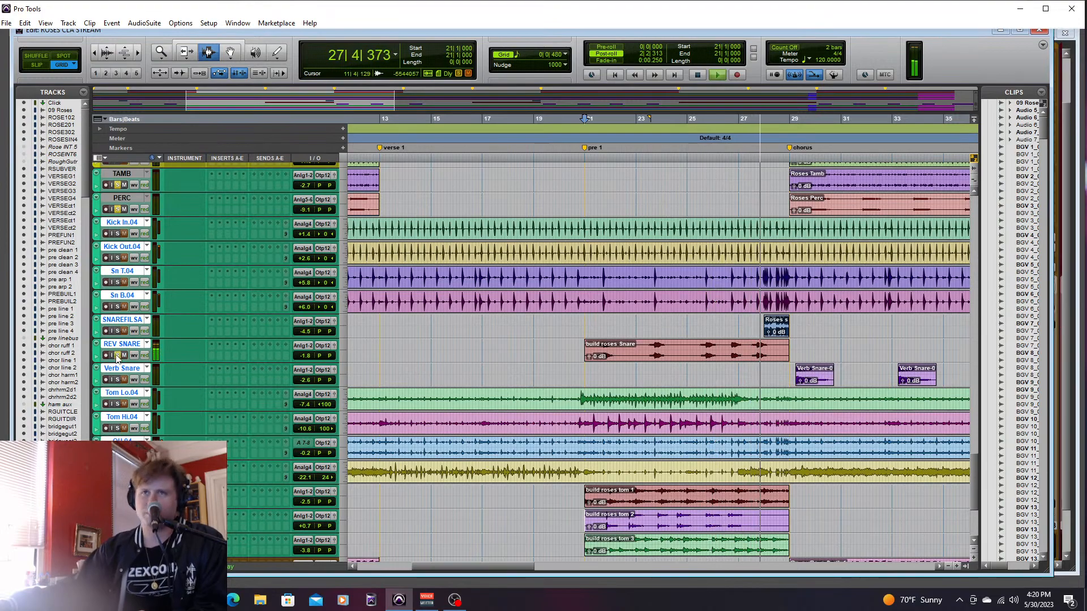
{"action": "left_click", "coordinate": [575, 343]}
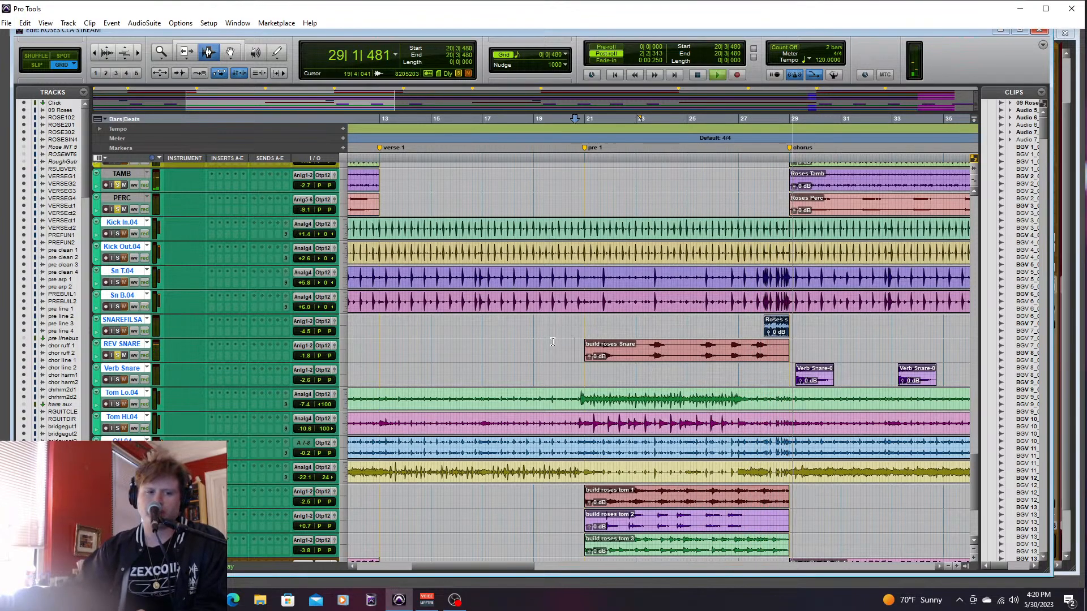
{"action": "key", "text": "space"}
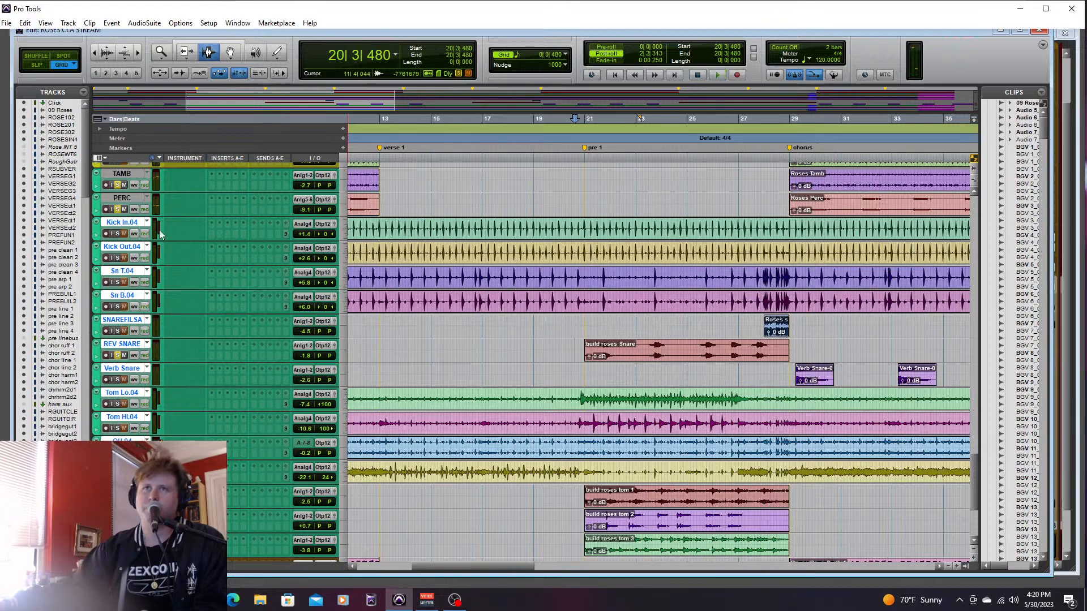
- Play all the drums soloed from 20|2|000 while lowering BRIDGETO2 to -3.3 dB and Tom Lo.04 and Tom Hi.04 to -14.2 dB
{"action": "left_click", "coordinate": [568, 254]}
{"action": "key", "text": "space"}
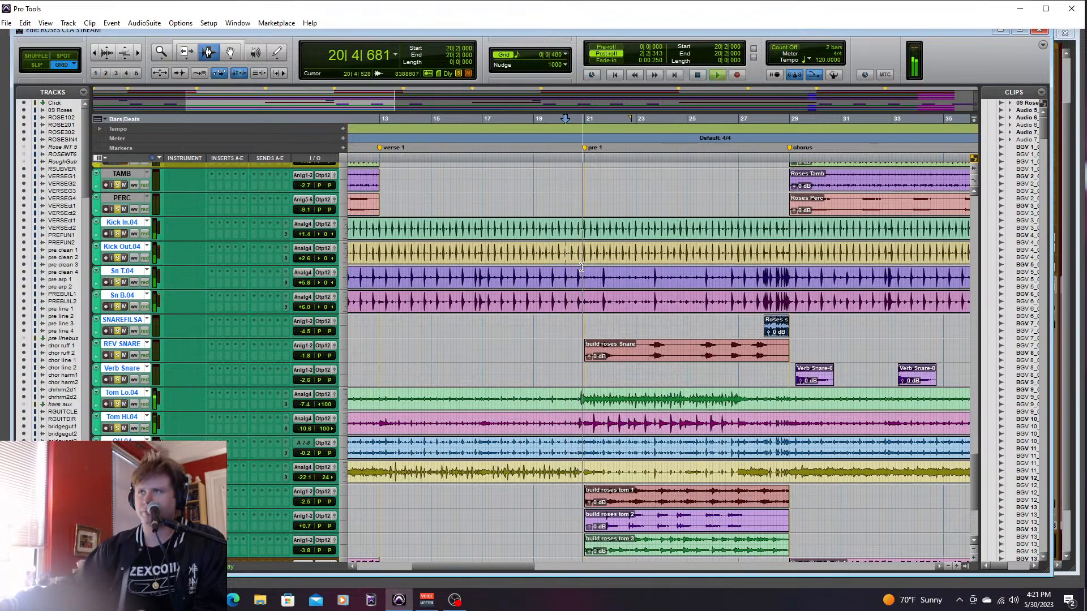
{"action": "key", "text": "ctrl+equal"}
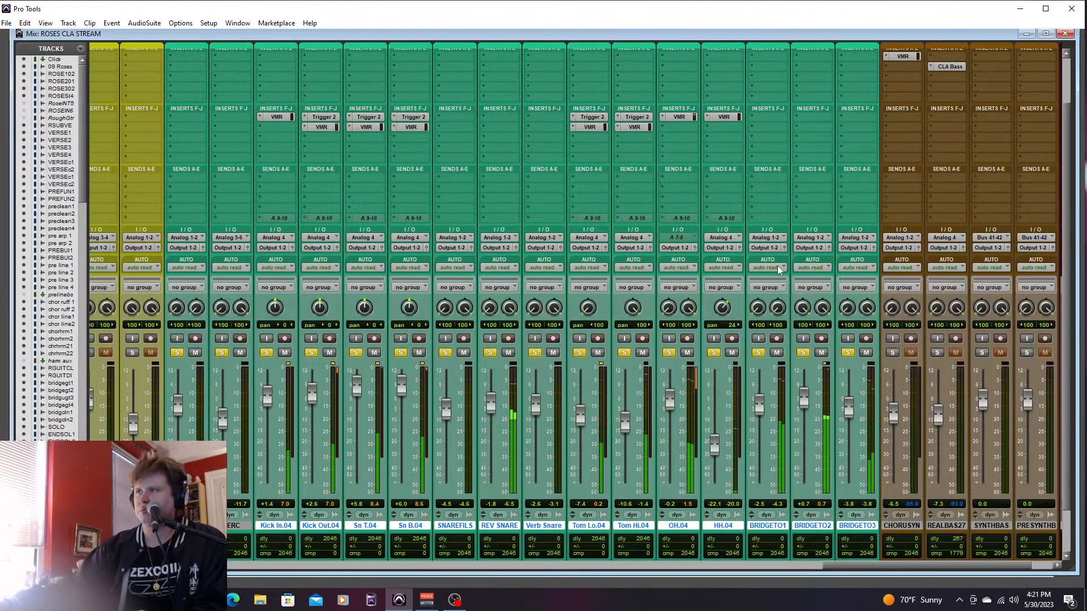
{"action": "mouse_move", "coordinate": [805, 399]}
{"action": "left_mouse_down"}
{"action": "mouse_move", "coordinate": [808, 409]}
{"action": "mouse_move", "coordinate": [787, 409]}
{"action": "left_mouse_up"}
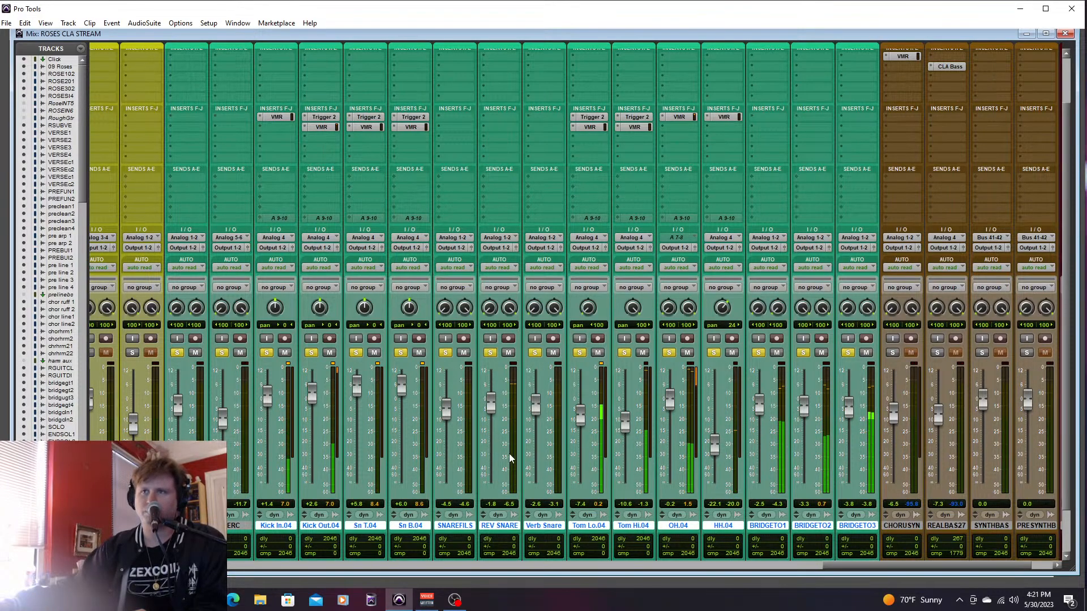
{"action": "mouse_move", "coordinate": [580, 416]}
{"action": "left_mouse_down"}
{"action": "mouse_move", "coordinate": [625, 431]}
{"action": "mouse_move", "coordinate": [581, 433]}
{"action": "left_mouse_up"}
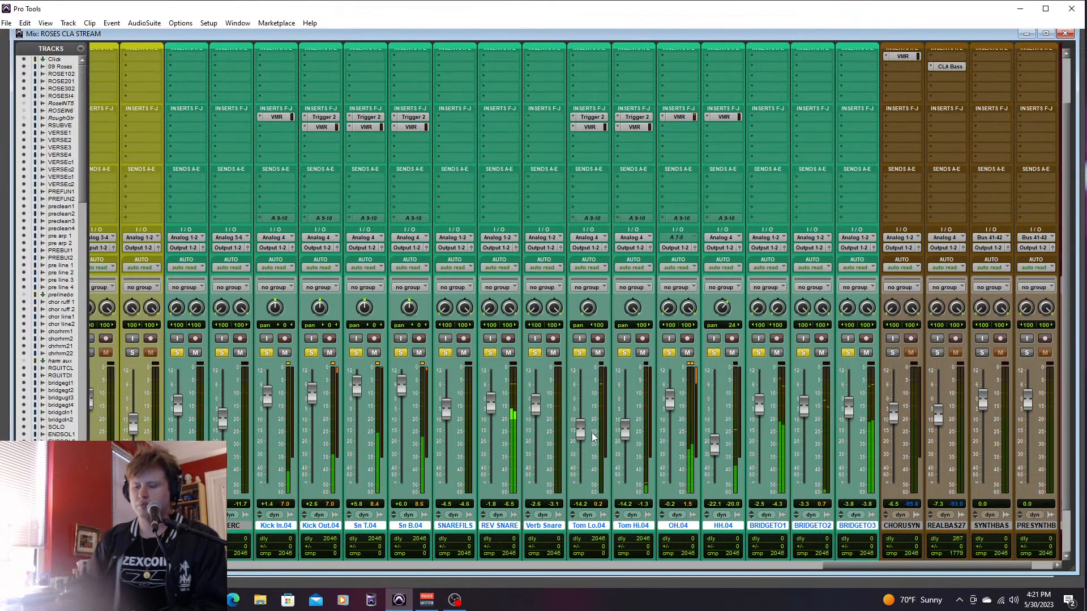
{"action": "key", "text": "ctrl+equal"}
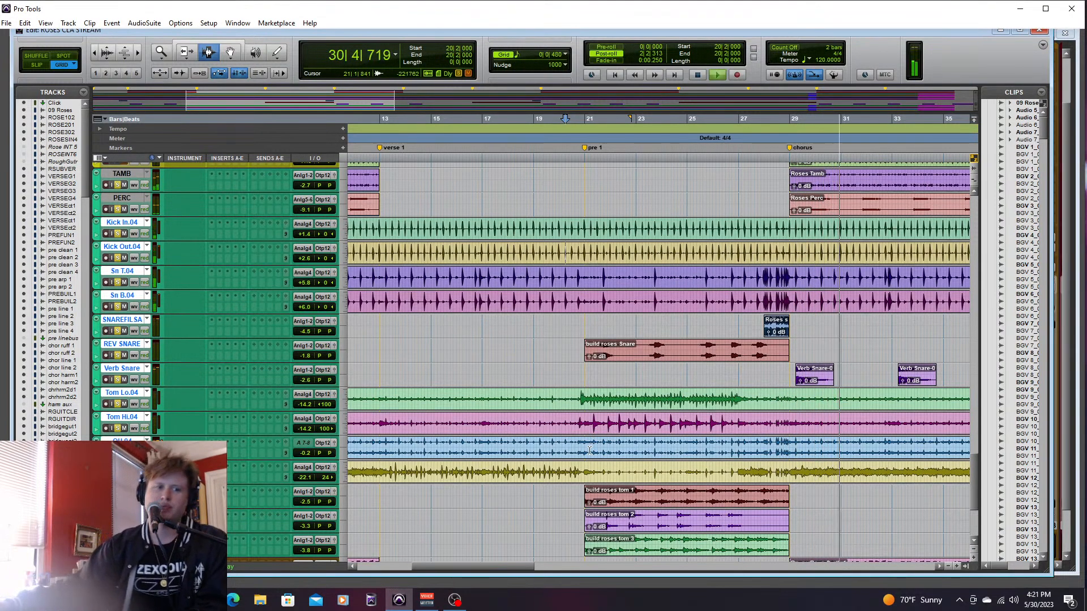
{"action": "key", "text": "space"}
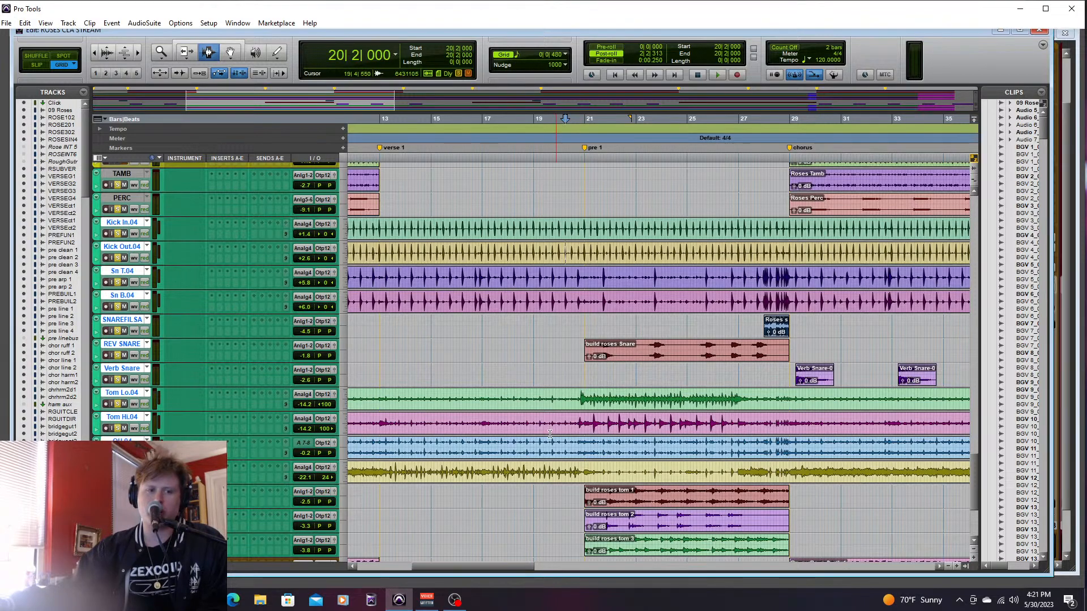
- Play the soloed drums from 28|4|480, just before the first chorus
{"action": "left_click_drag", "start_coordinate": [501, 567], "coordinate": [726, 577]}
{"action": "left_click", "coordinate": [547, 512]}
{"action": "key", "text": "space"}
{"action": "key", "text": "space"}
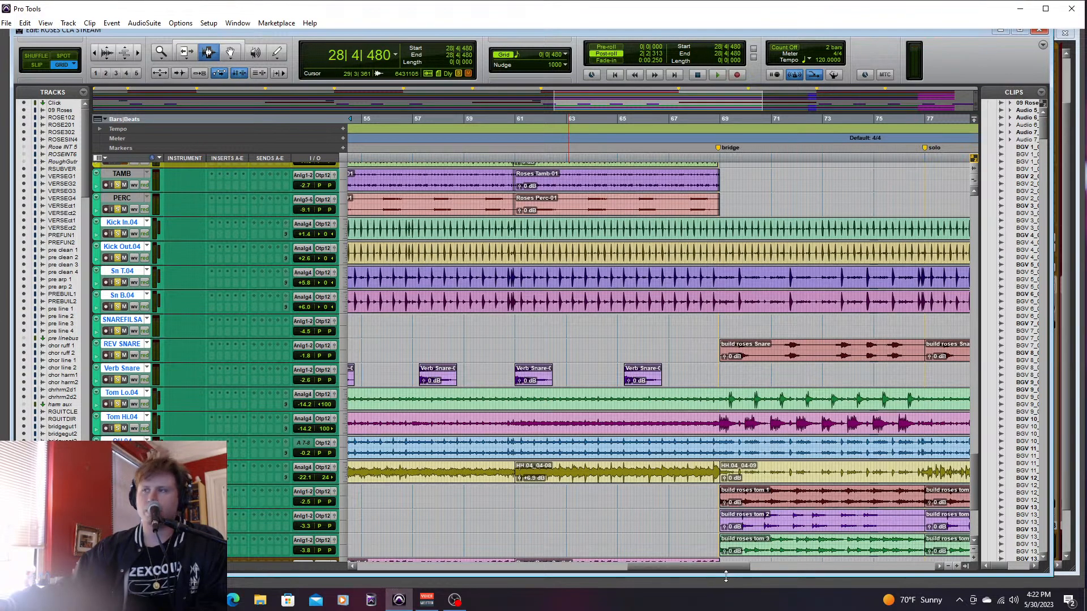
- Play the soloed drums from 68|4|000 through the bridge and solo into the final chorus
{"action": "left_click_drag", "start_coordinate": [721, 568], "coordinate": [749, 565]}
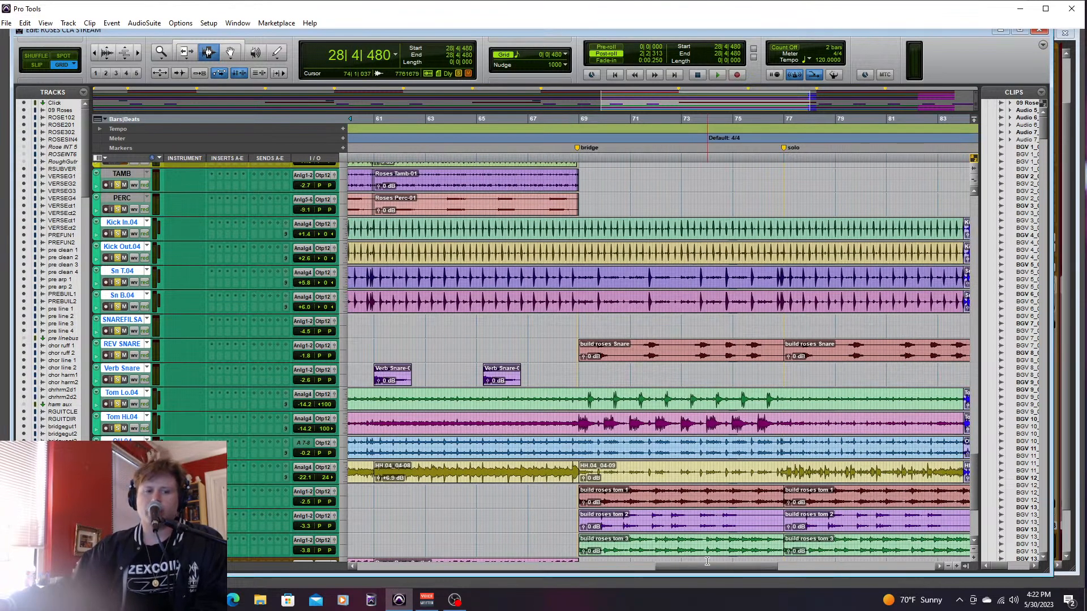
{"action": "scroll", "coordinate": [973, 472], "scroll_direction": "down", "scroll_amount": 4}
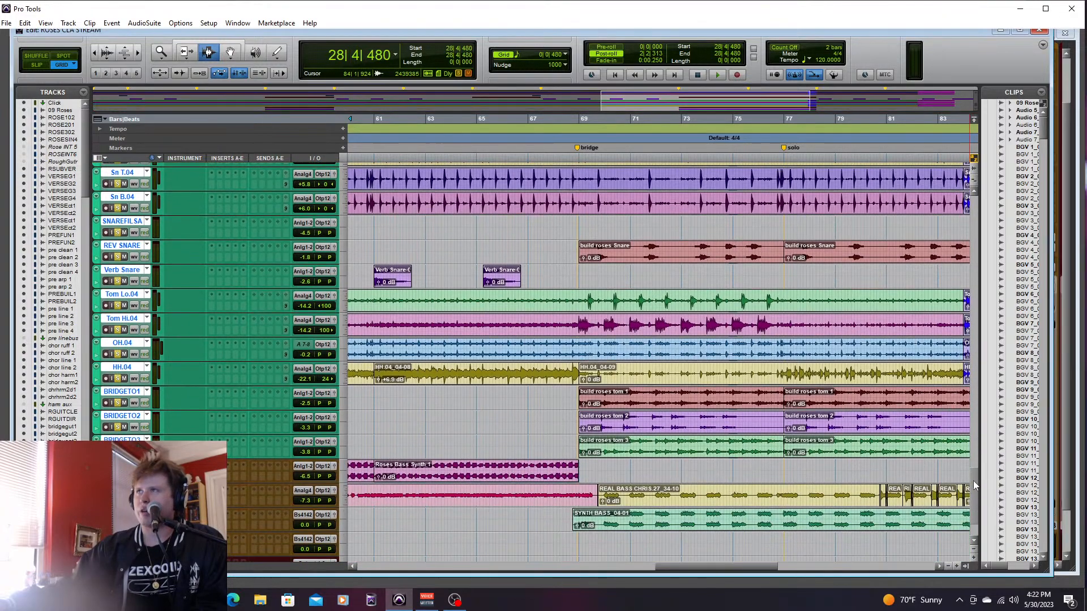
{"action": "left_click_drag", "start_coordinate": [692, 566], "coordinate": [697, 567]}
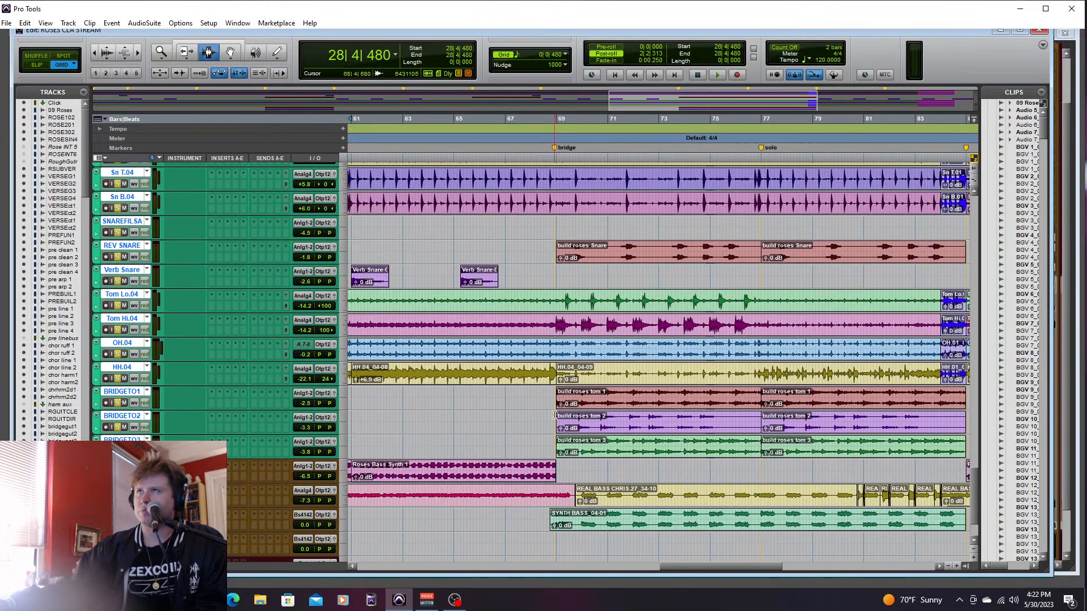
{"action": "left_click", "coordinate": [551, 403]}
{"action": "key", "text": "space"}
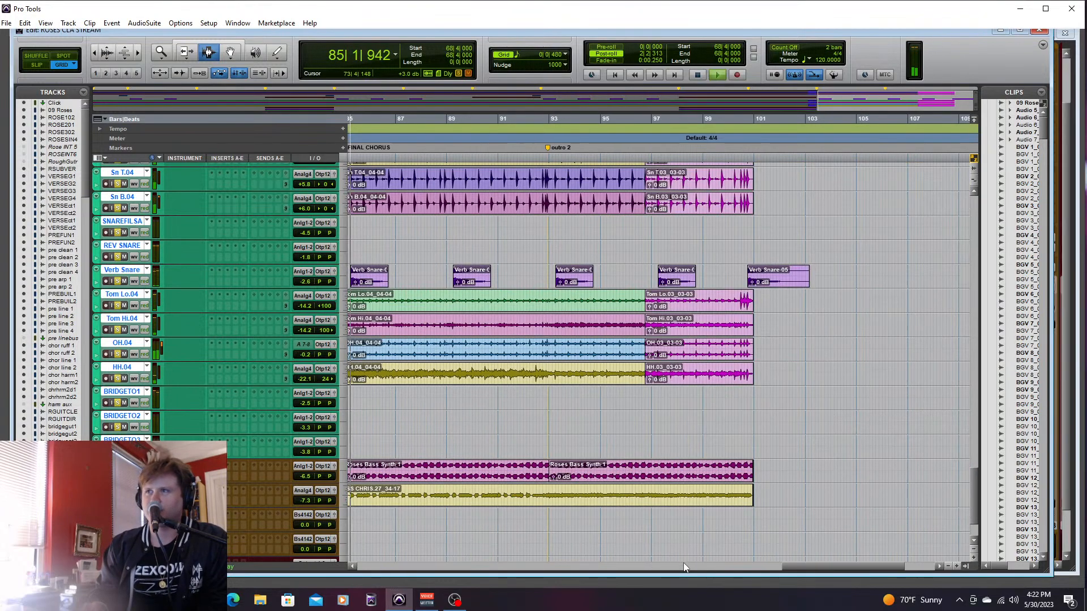
{"action": "key", "text": "space"}
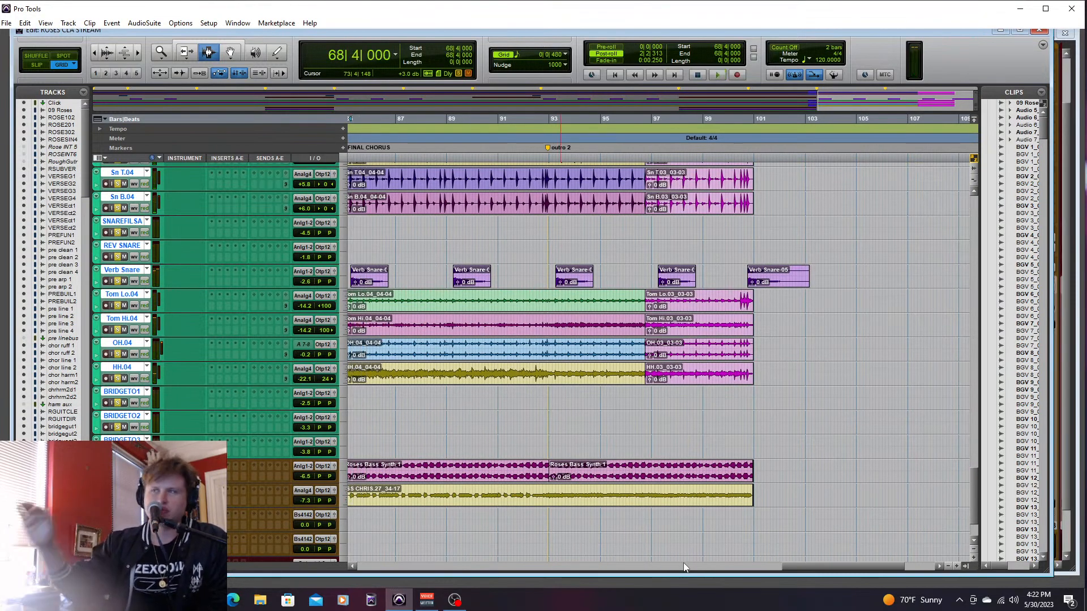
- Play the soloed drums from 3|3|480 through intro 2 and verse 1, and unsolo the kick, snare, tom and cymbal tracks
{"action": "left_click_drag", "start_coordinate": [846, 566], "coordinate": [777, 566]}
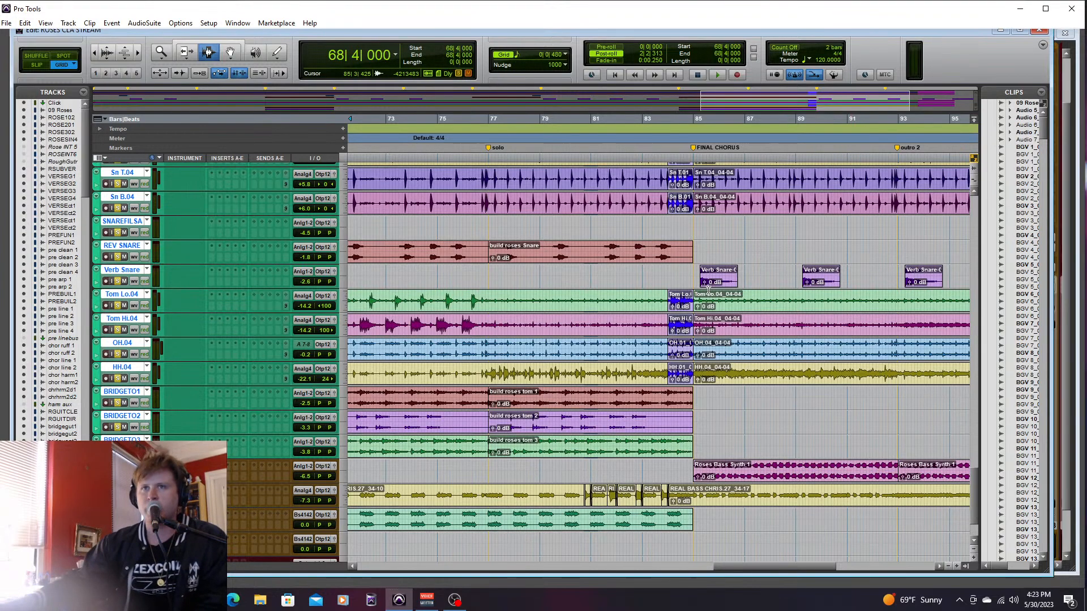
{"action": "mouse_move", "coordinate": [797, 568]}
{"action": "left_mouse_down"}
{"action": "mouse_move", "coordinate": [708, 589]}
{"action": "mouse_move", "coordinate": [722, 582]}
{"action": "mouse_move", "coordinate": [640, 566]}
{"action": "mouse_move", "coordinate": [443, 565]}
{"action": "left_mouse_up"}
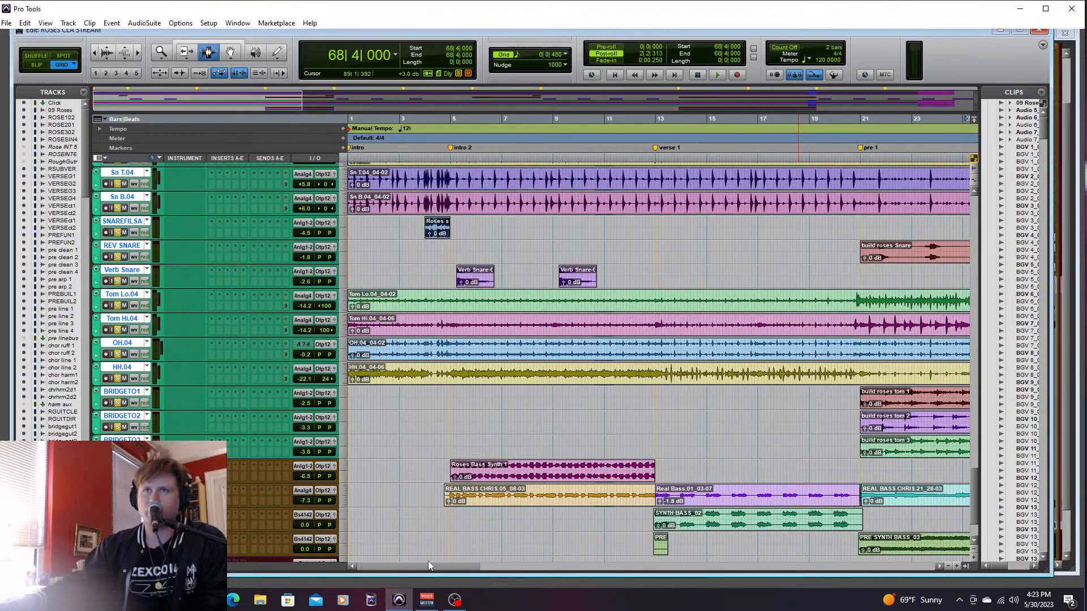
{"action": "mouse_move", "coordinate": [977, 478]}
{"action": "left_mouse_down"}
{"action": "mouse_move", "coordinate": [977, 458]}
{"action": "mouse_move", "coordinate": [978, 471]}
{"action": "left_mouse_up"}
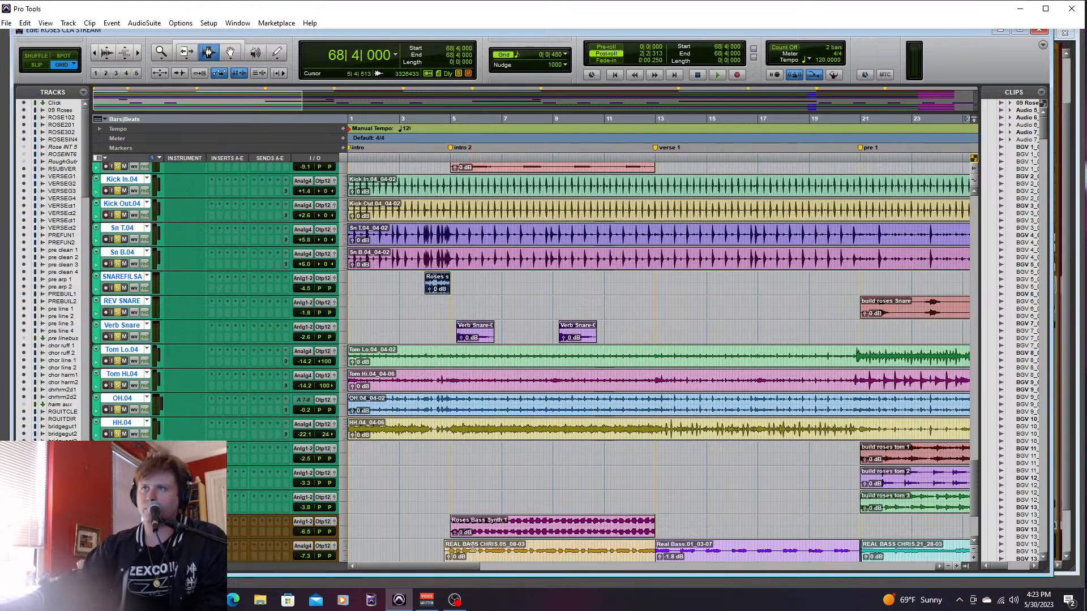
{"action": "left_click", "coordinate": [421, 310]}
{"action": "key", "text": "space"}
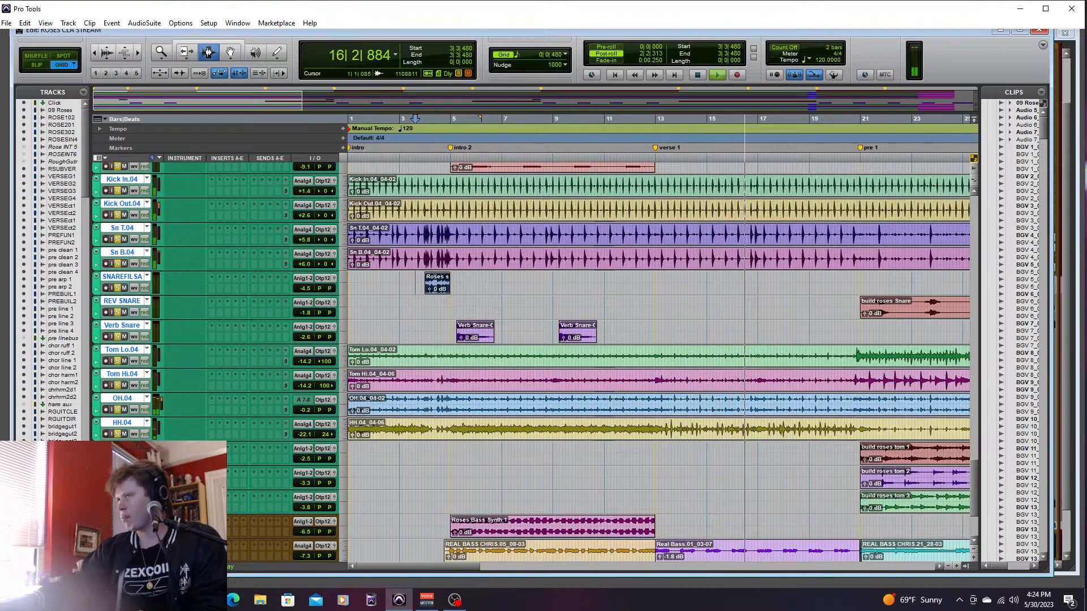
{"action": "key", "text": "space"}
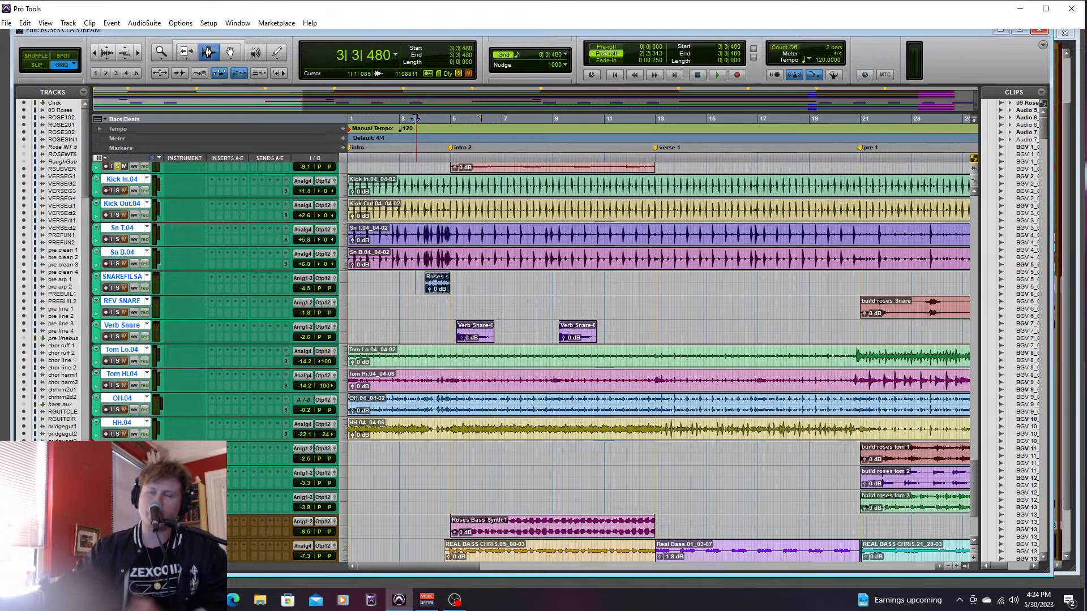
- Place the edit cursor at 5|1|000 in intro 2 and make an insert on the chor ruff 1 track inactive
{"action": "left_click_drag", "start_coordinate": [973, 475], "coordinate": [972, 308]}
{"action": "left_click", "coordinate": [451, 346]}
{"action": "right_click", "coordinate": [211, 306]}
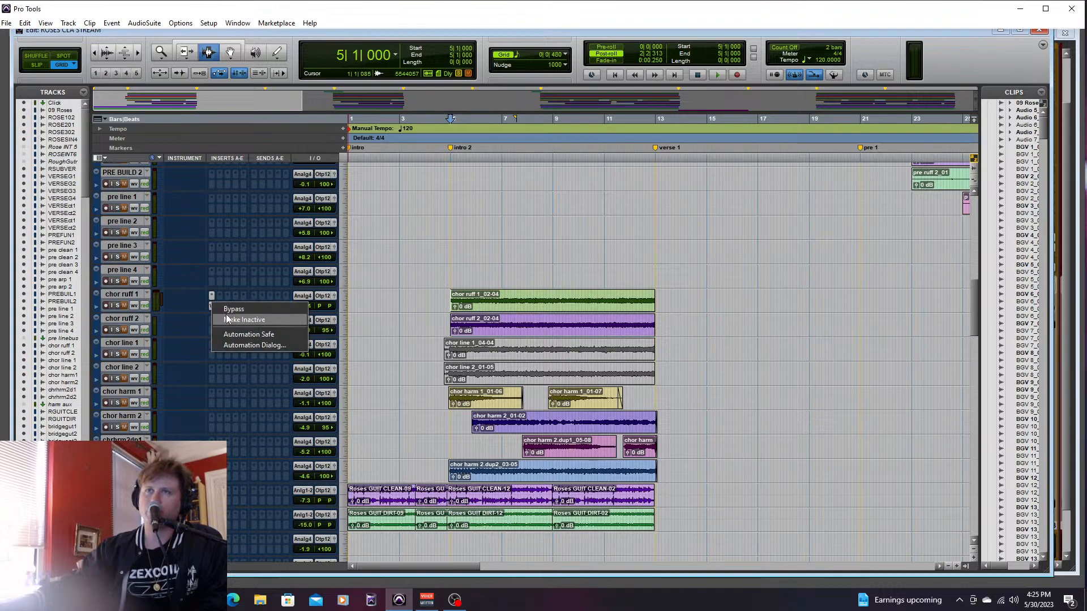
{"action": "left_click", "coordinate": [225, 319]}
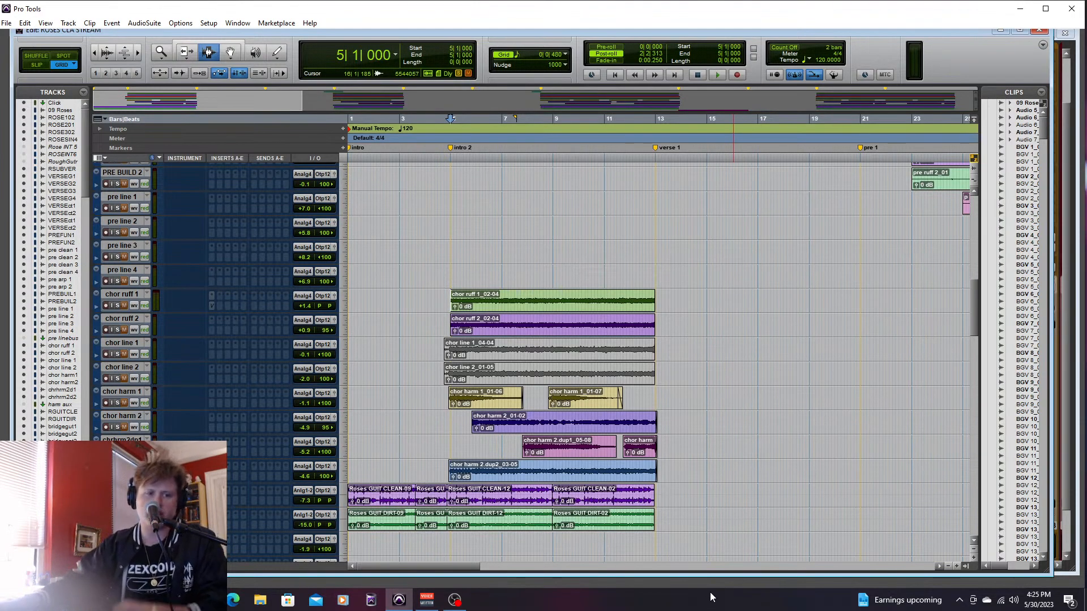
- Solo the selected drum tracks together with the chor ruff 1 and chor ruff 2 guitar tracks
{"action": "left_click_drag", "start_coordinate": [975, 311], "coordinate": [972, 530]}
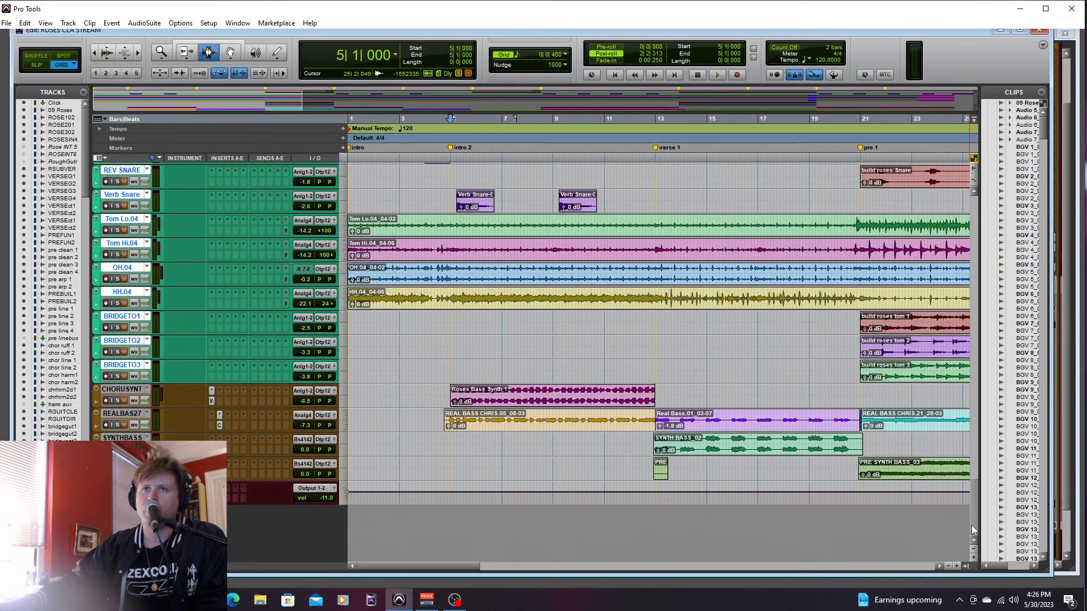
{"action": "left_click", "coordinate": [444, 391]}
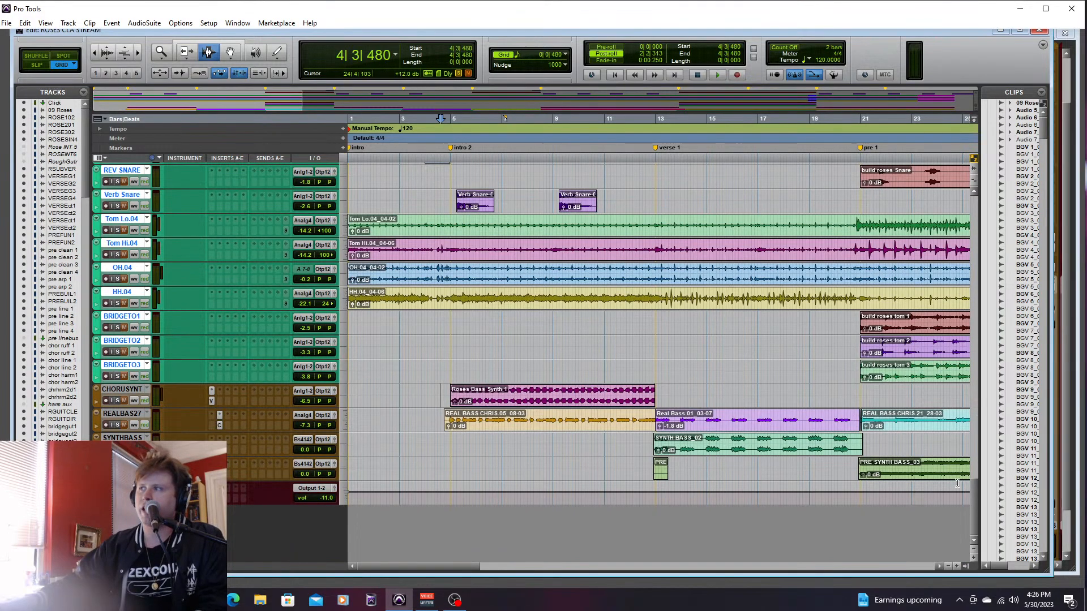
{"action": "scroll", "coordinate": [976, 502], "scroll_direction": "up", "scroll_amount": 5}
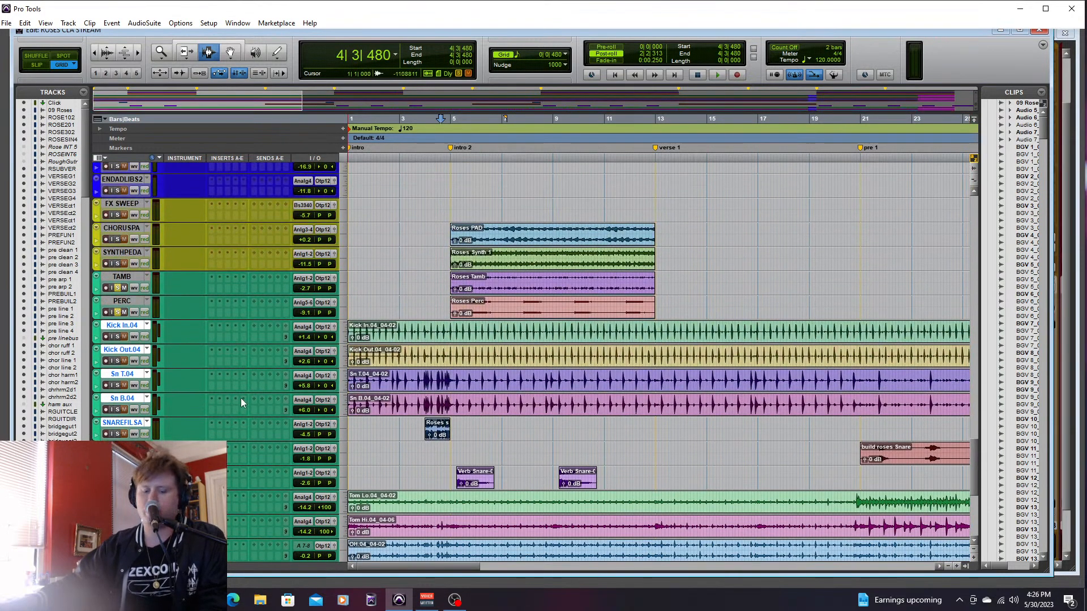
{"action": "left_click", "coordinate": [118, 386]}
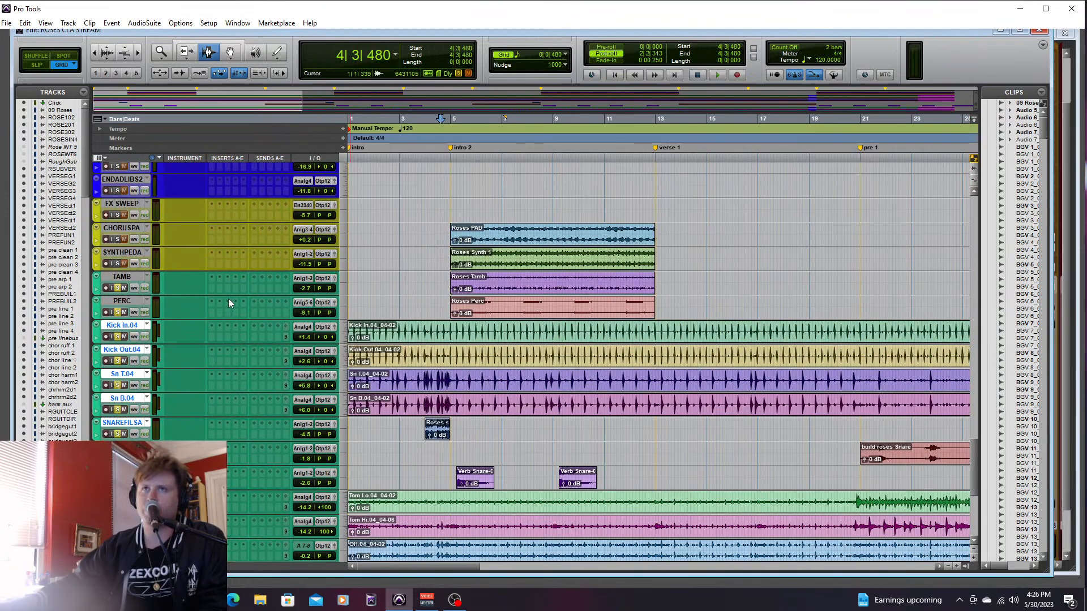
{"action": "scroll", "coordinate": [976, 456], "scroll_direction": "up", "scroll_amount": 10}
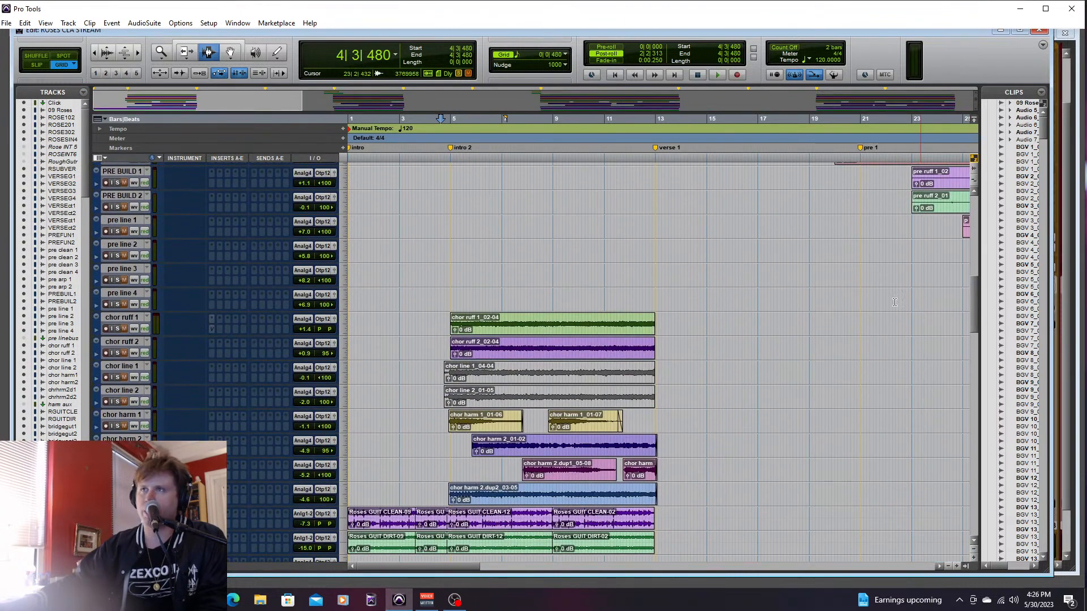
{"action": "left_click", "coordinate": [118, 353]}
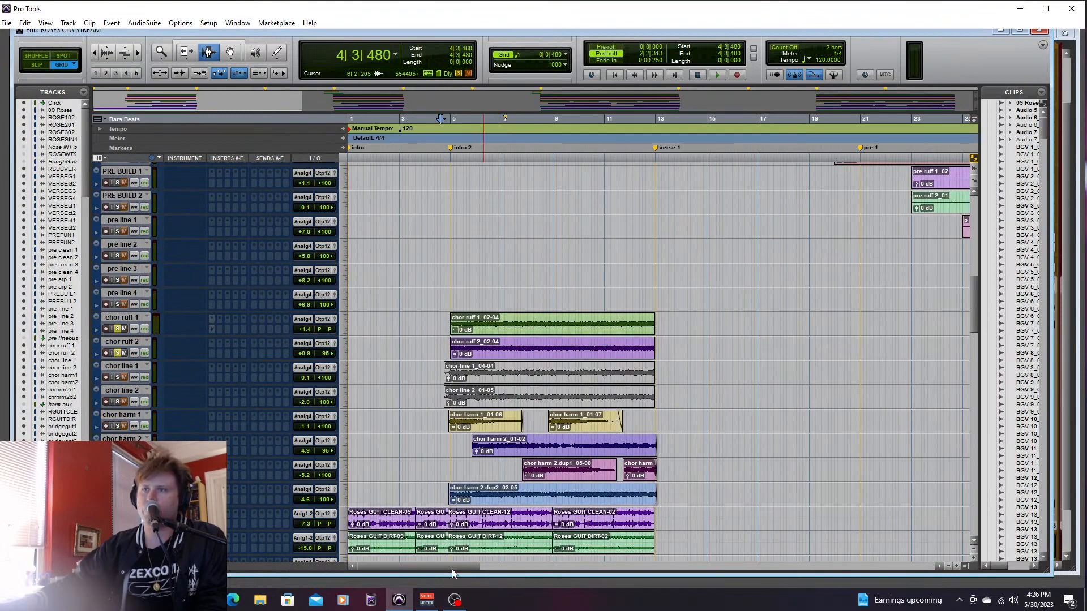
- Play the soloed drums and chorus guitars from 52|4|000, just before chorus 2
{"action": "scroll", "coordinate": [566, 556], "scroll_direction": "right", "scroll_amount": 10}
{"action": "scroll", "coordinate": [581, 553], "scroll_direction": "right", "scroll_amount": 7}
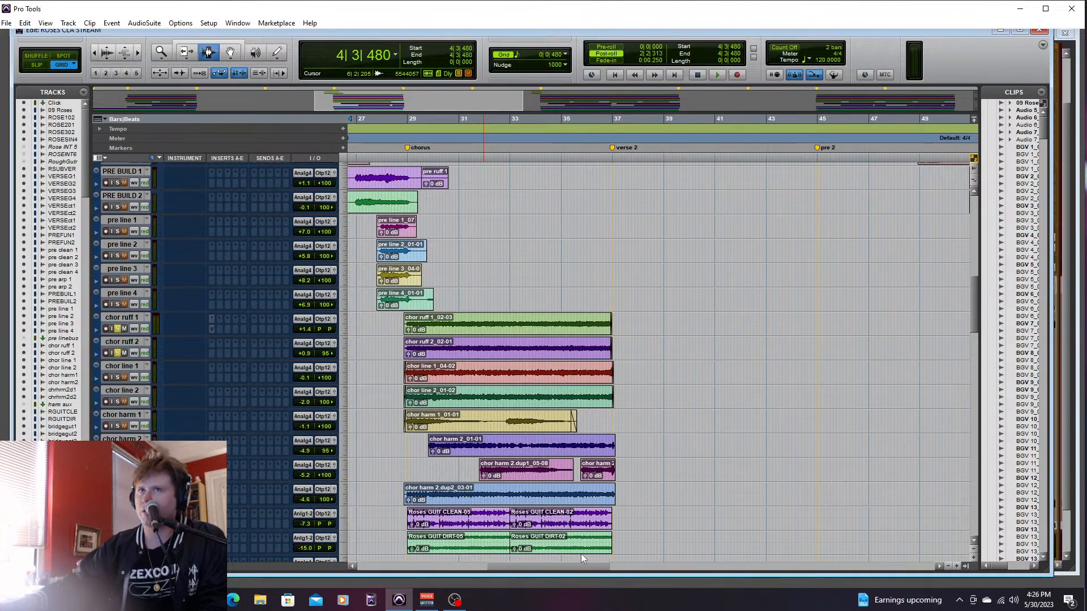
{"action": "scroll", "coordinate": [678, 555], "scroll_direction": "left", "scroll_amount": 1}
{"action": "left_click", "coordinate": [549, 119]}
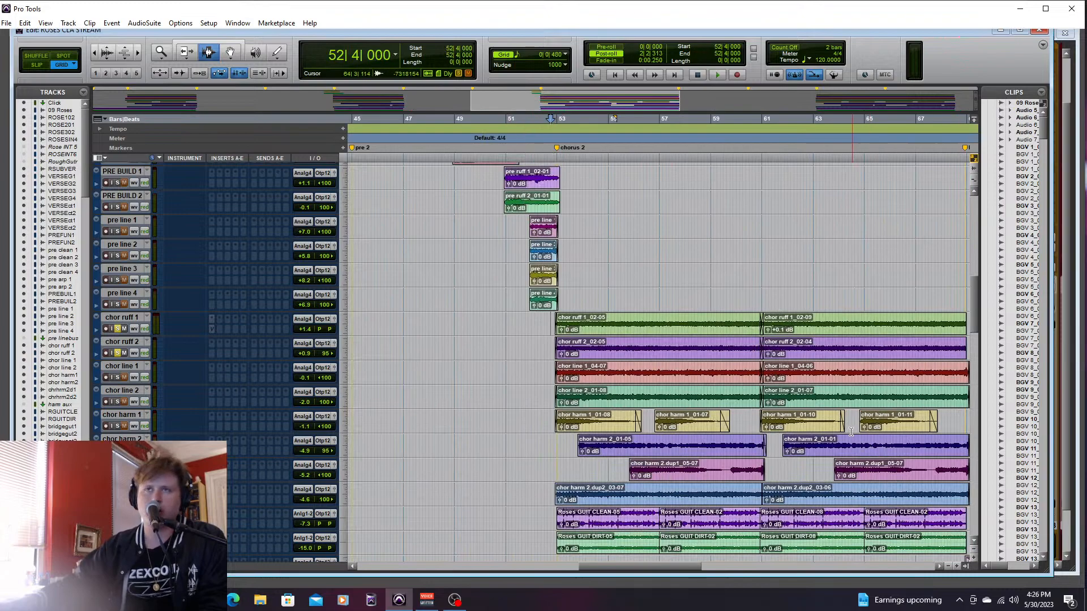
{"action": "key", "text": "space"}
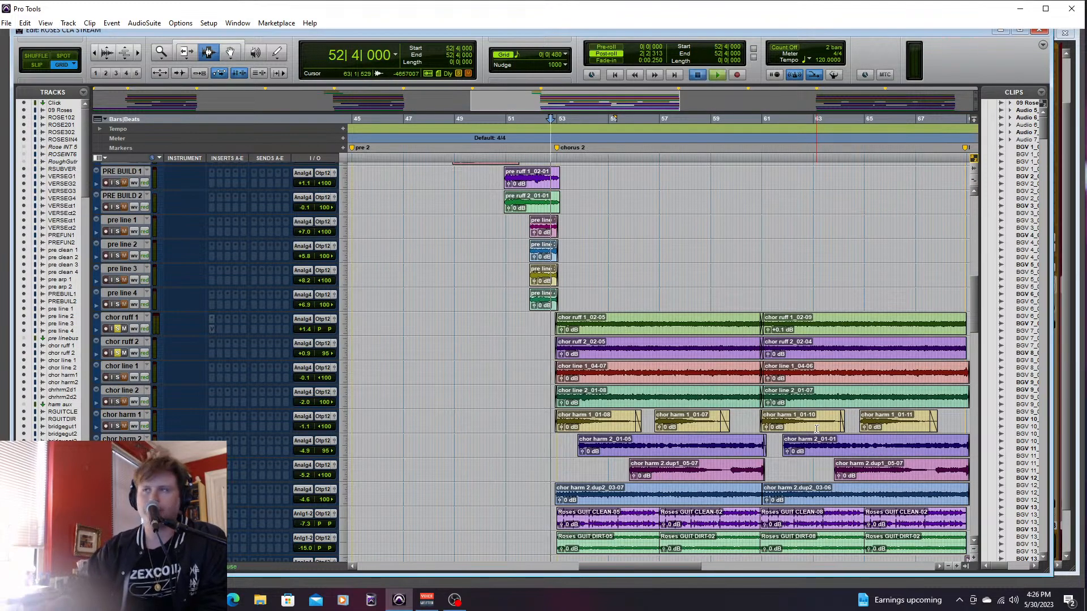
- Lower all the drum faders together through the DRUMS group, bringing Kick In.04 to -1.3 dB, and suspend grouping again
{"action": "key", "text": "ctrl+equal"}
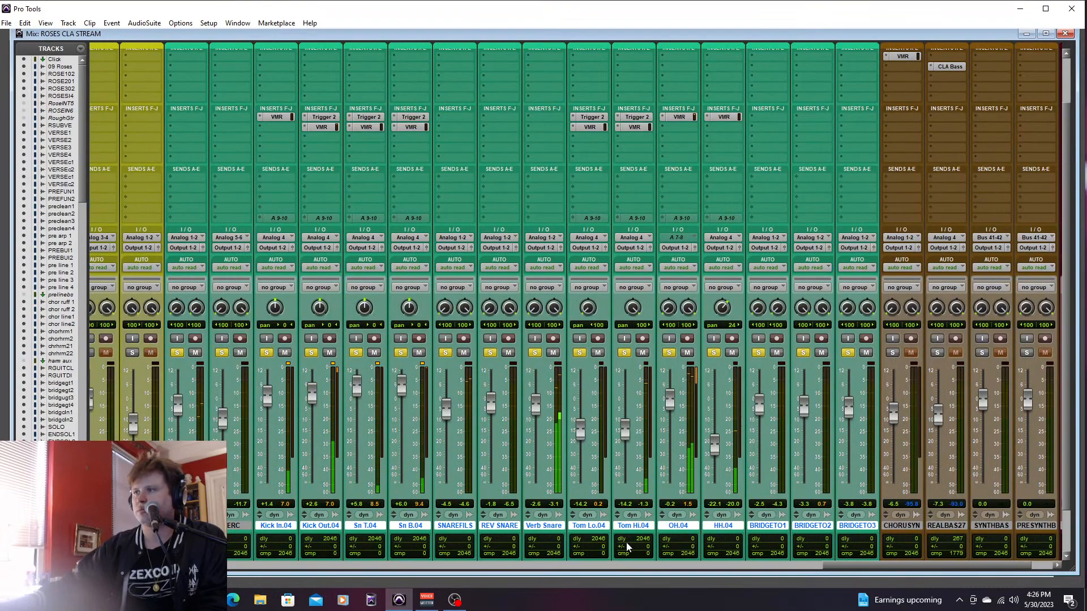
{"action": "key", "text": "c"}
{"action": "mouse_move", "coordinate": [401, 389]}
{"action": "left_mouse_down"}
{"action": "mouse_move", "coordinate": [401, 402]}
{"action": "mouse_move", "coordinate": [401, 389]}
{"action": "left_mouse_up"}
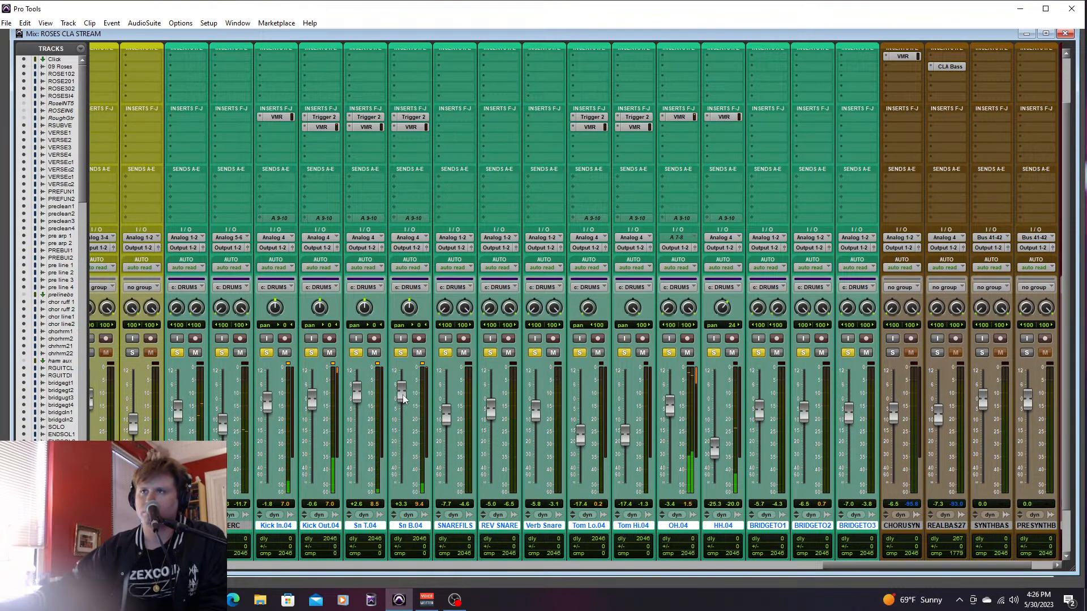
{"action": "key", "text": "c"}
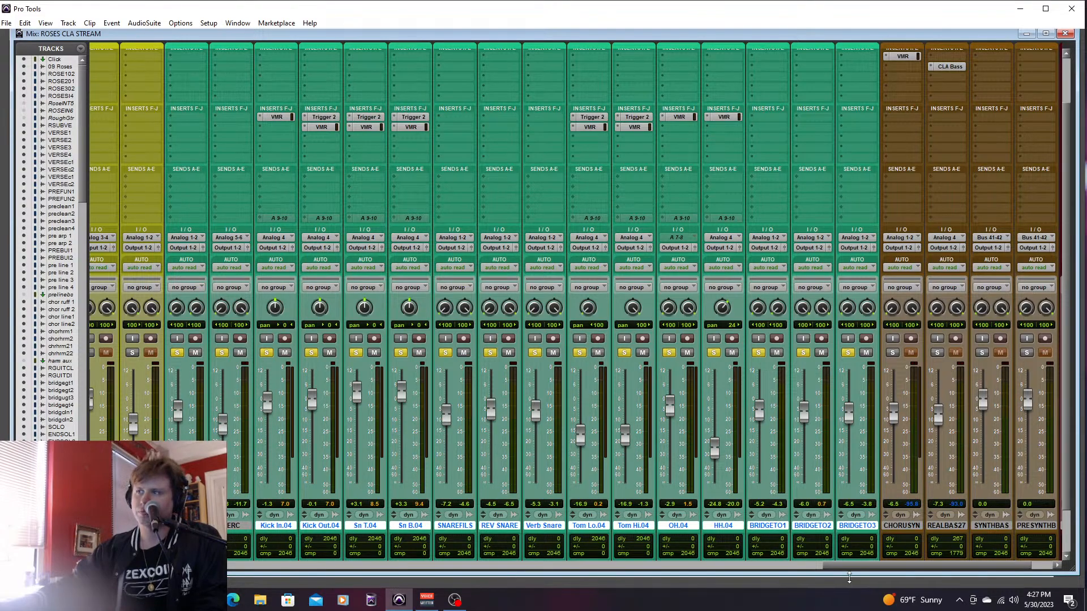
{"action": "key", "text": "ctrl+equal"}
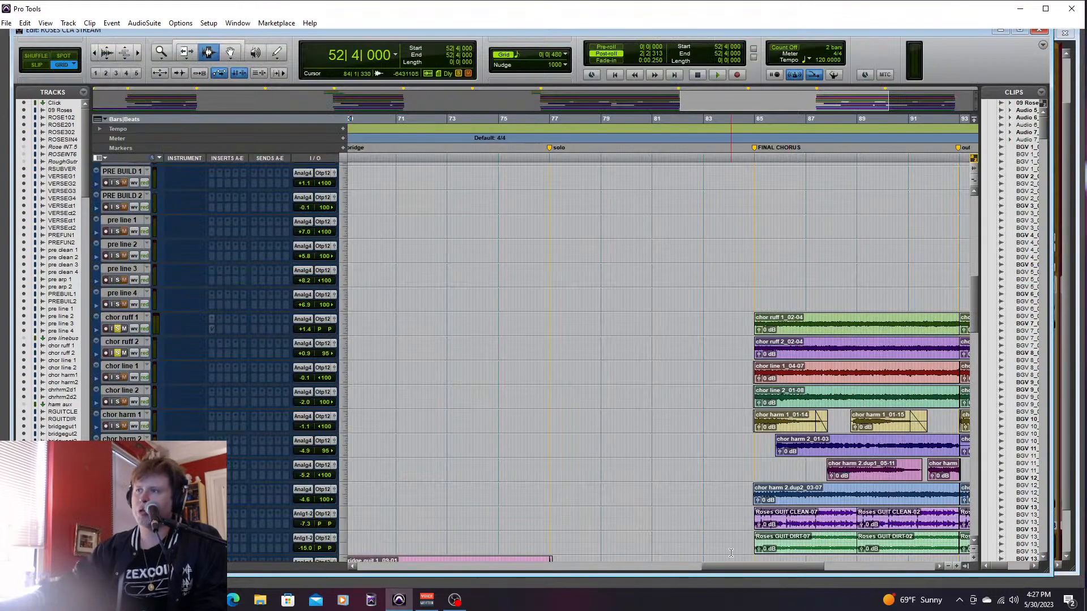
- Place the edit cursor at 84|2|480 before the final chorus and unsolo the drum and percussion tracks
{"action": "left_click_drag", "start_coordinate": [739, 566], "coordinate": [776, 566]}
{"action": "left_click", "coordinate": [554, 394]}
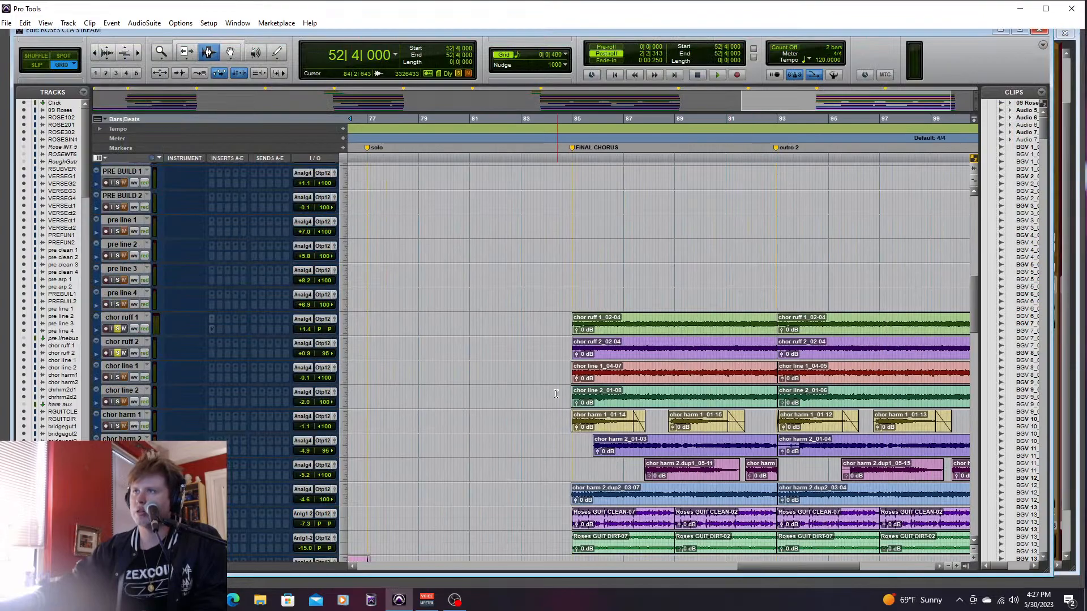
{"action": "key", "text": "ctrl+equal"}
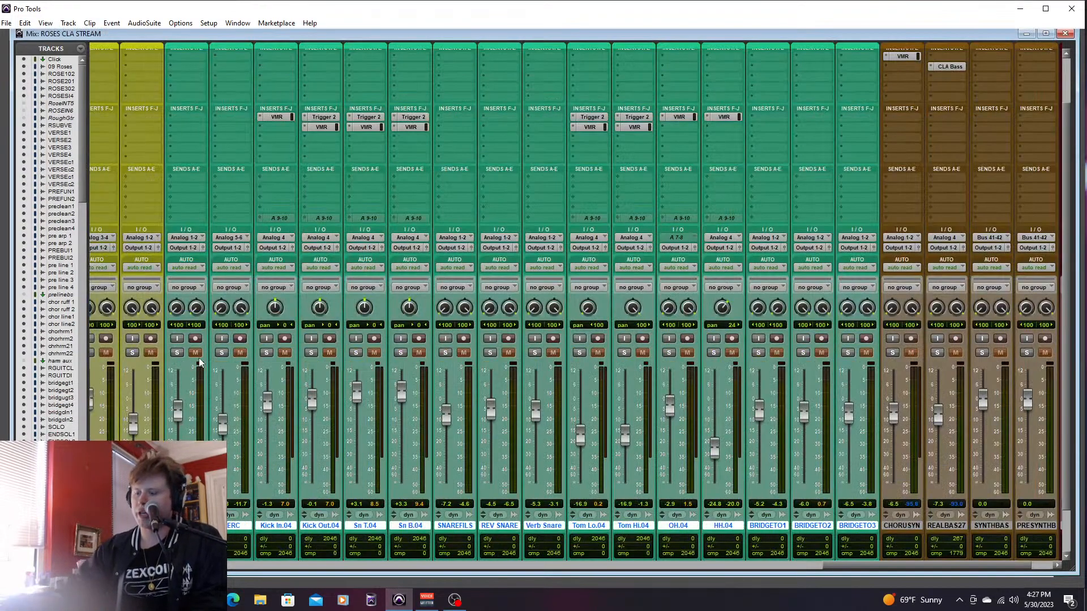
{"action": "key", "text": "ctrl+equal"}
- Solo the REALBAS27 bass track and play from 84|1|000, just before the final chorus
{"action": "left_click_drag", "start_coordinate": [974, 306], "coordinate": [979, 517]}
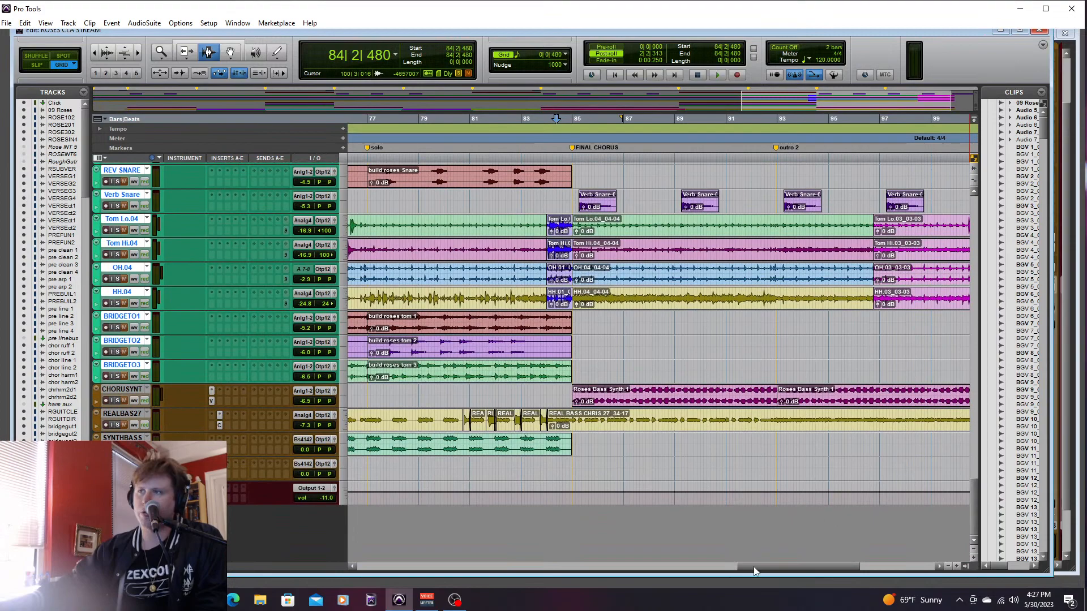
{"action": "left_click", "coordinate": [573, 396]}
{"action": "left_click", "coordinate": [566, 393]}
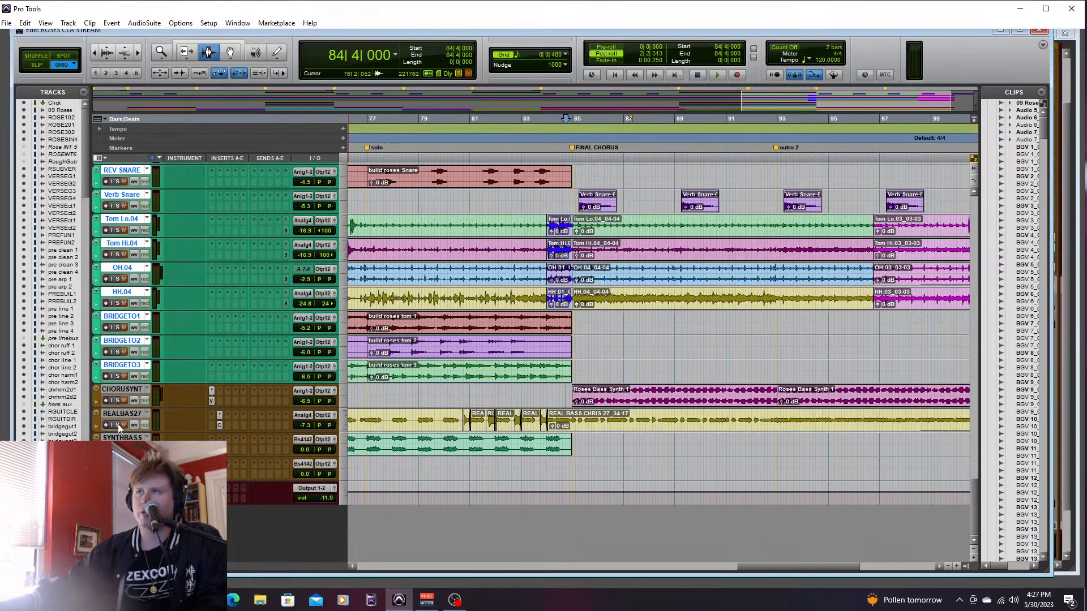
{"action": "left_click", "coordinate": [547, 420]}
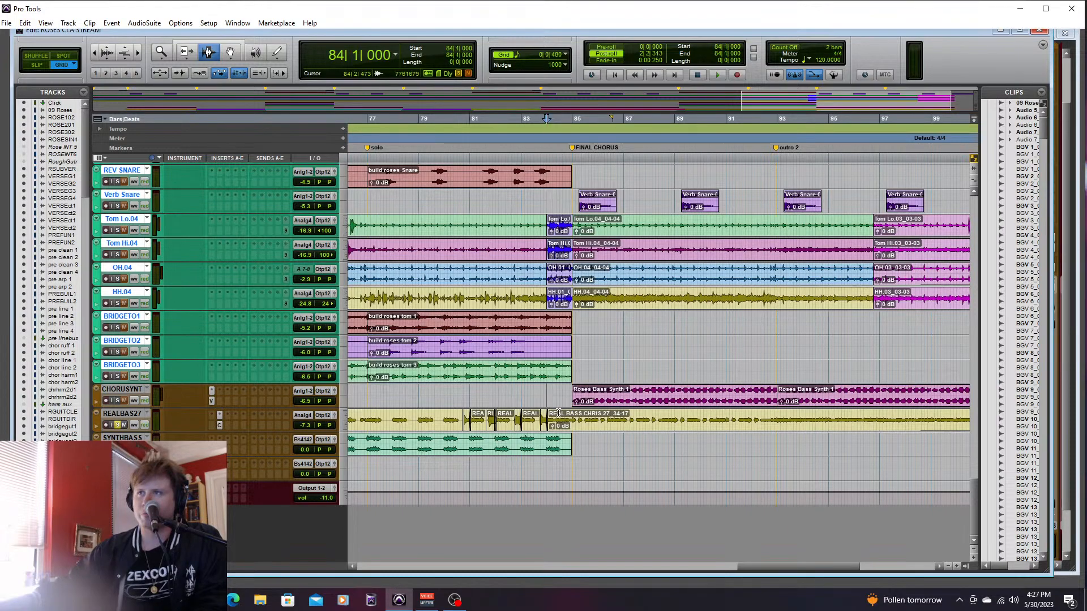
{"action": "key", "text": "space"}
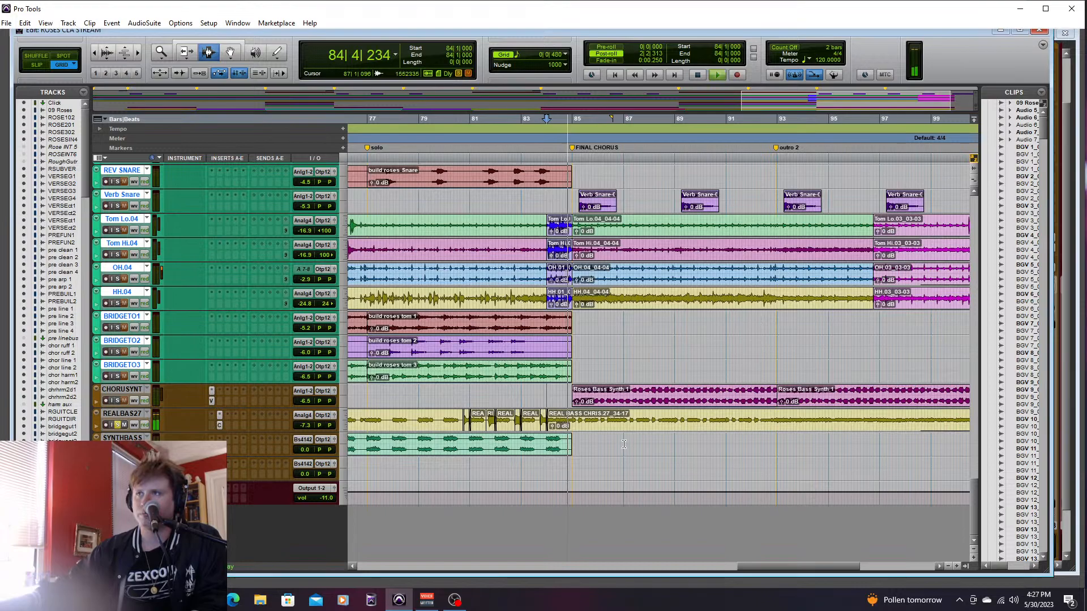
- Unsolo the chor ruff guitar tracks and replay the soloed bass from 84|1|000
{"action": "left_click_drag", "start_coordinate": [985, 492], "coordinate": [982, 300]}
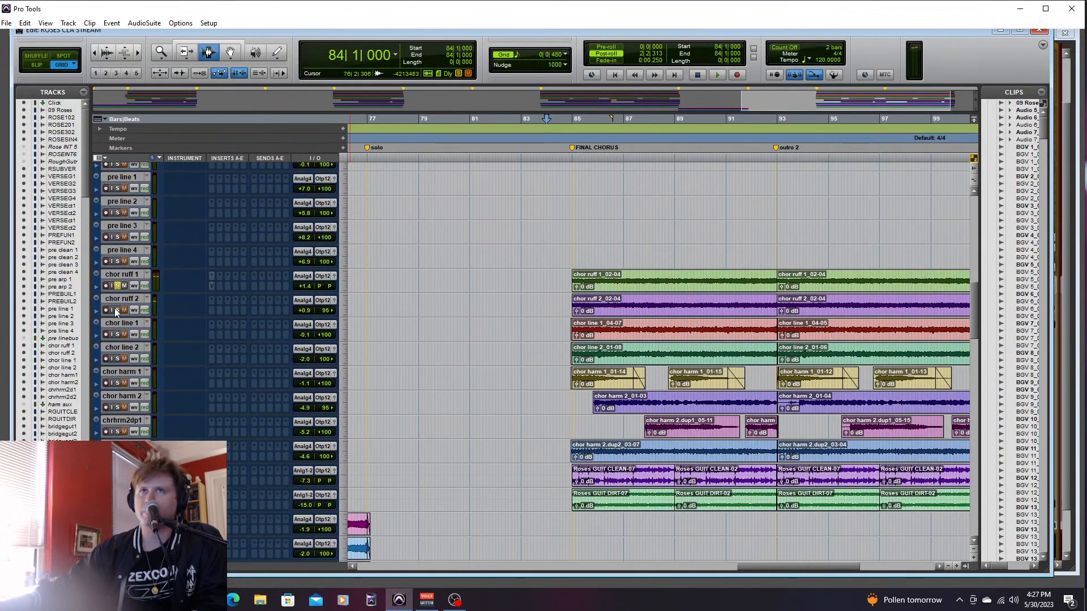
{"action": "key", "text": "space"}
{"action": "left_click_drag", "start_coordinate": [974, 320], "coordinate": [987, 529]}
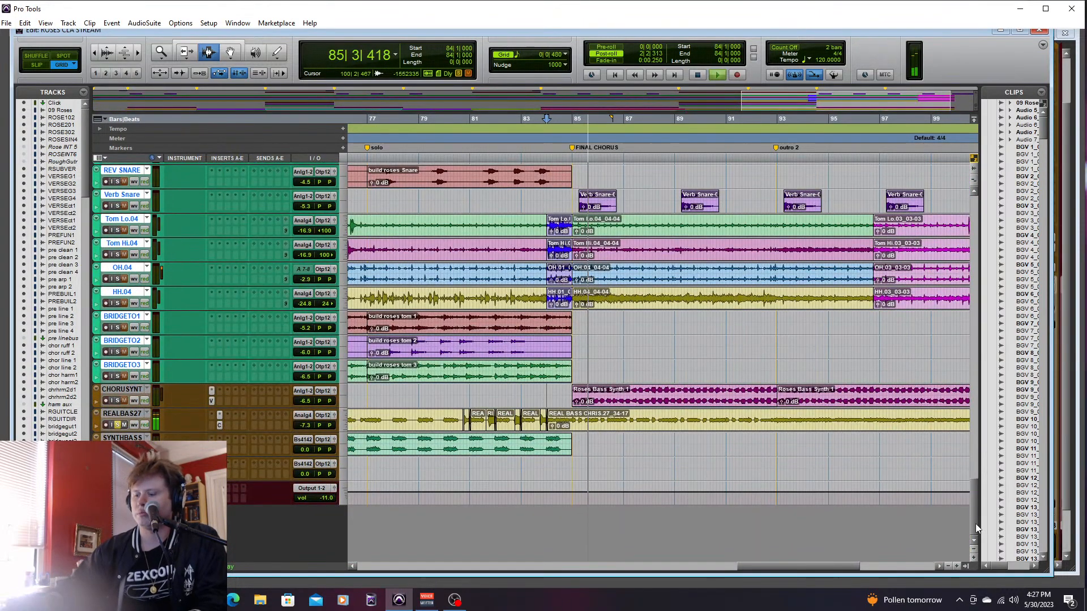
- Raise the REALBAS27 fader to -0.6 dB during playback and stop near the end of outro 2
{"action": "key", "text": "ctrl+equal"}
{"action": "left_click_drag", "start_coordinate": [938, 419], "coordinate": [940, 405]}
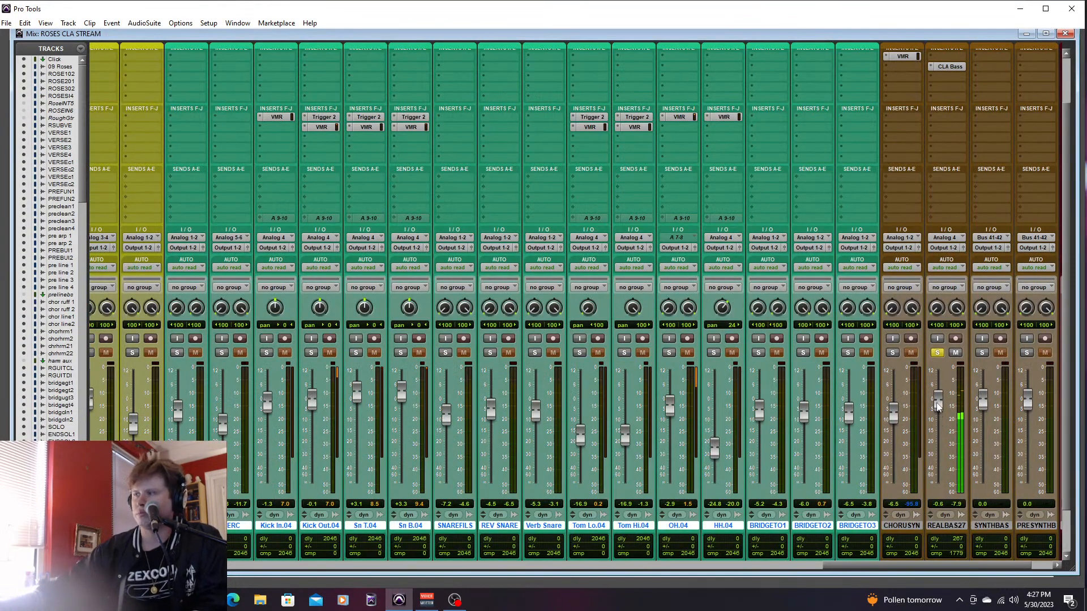
{"action": "key", "text": "ctrl+equal"}
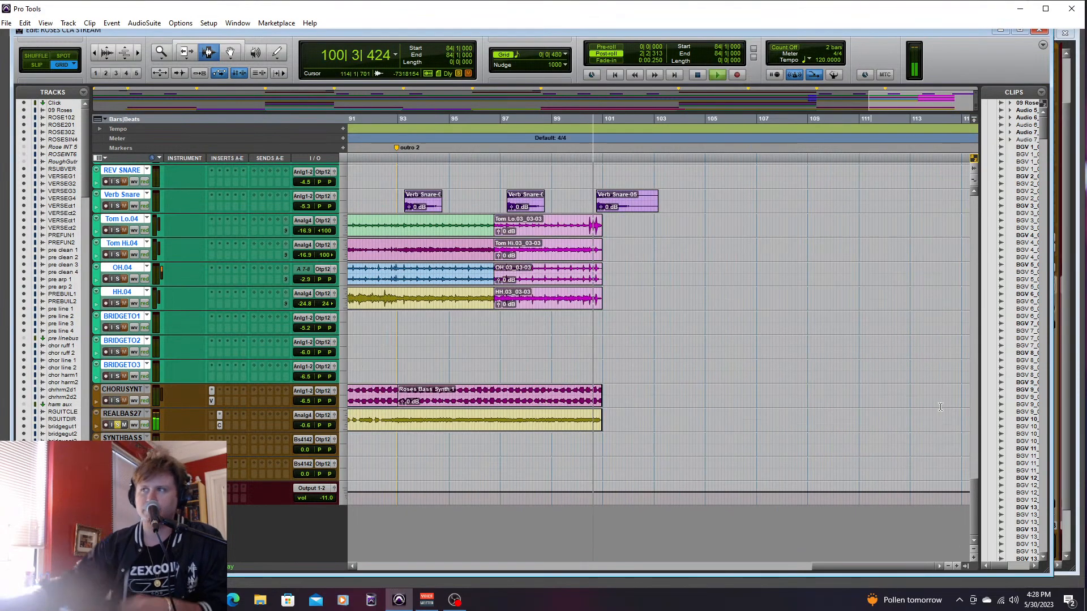
{"action": "key", "text": "space"}
- Play the soloed bass from 84|4|000 through the final chorus into outro 2, and unsolo REALBAS27
{"action": "left_click_drag", "start_coordinate": [820, 562], "coordinate": [752, 579]}
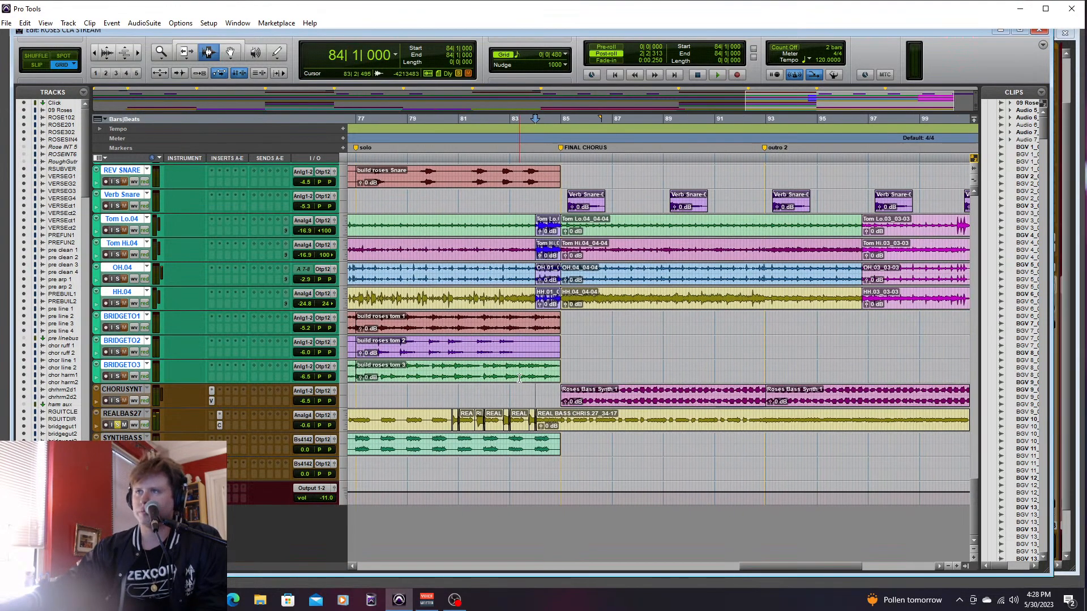
{"action": "key", "text": "space"}
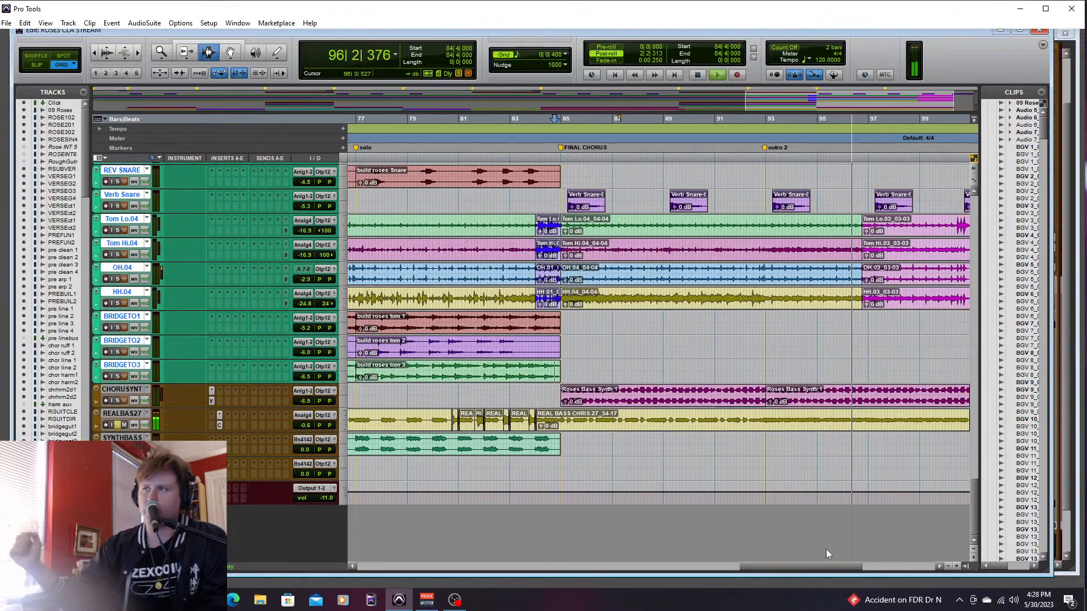
{"action": "key", "text": "space"}
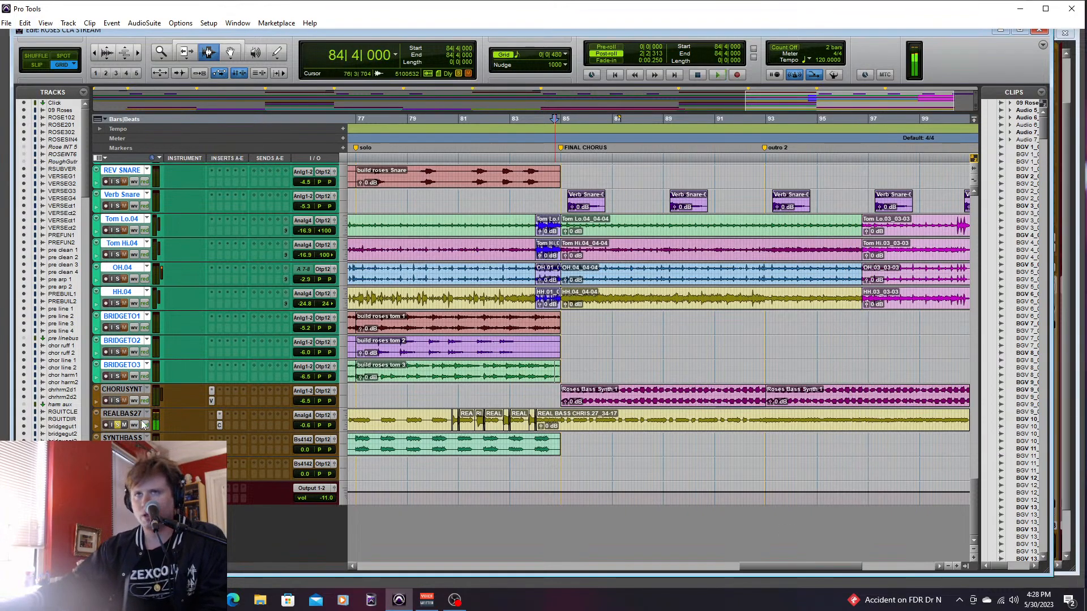
{"action": "left_click", "coordinate": [118, 424]}
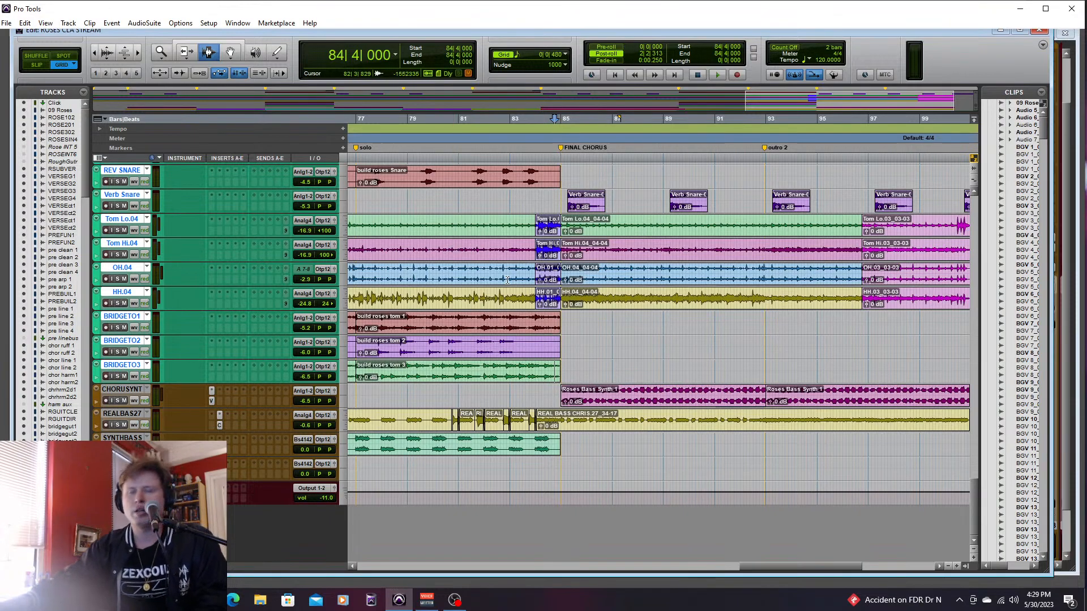
- Solo the CHORUSYNT bass synth track and play it from 84|4|000 into the final chorus
{"action": "left_click", "coordinate": [556, 401]}
{"action": "left_click", "coordinate": [117, 401]}
{"action": "key", "text": "space"}
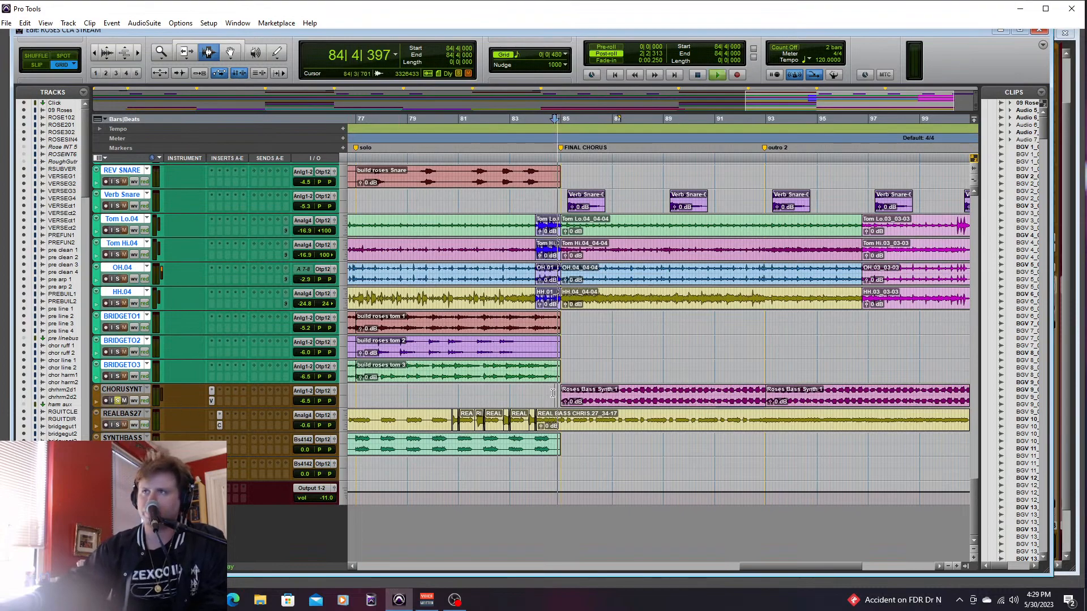
- Unsolo the Kick Out.04 track to hear the bass synth alone, and stop playback in outro 2
{"action": "key", "text": "ctrl+equal"}
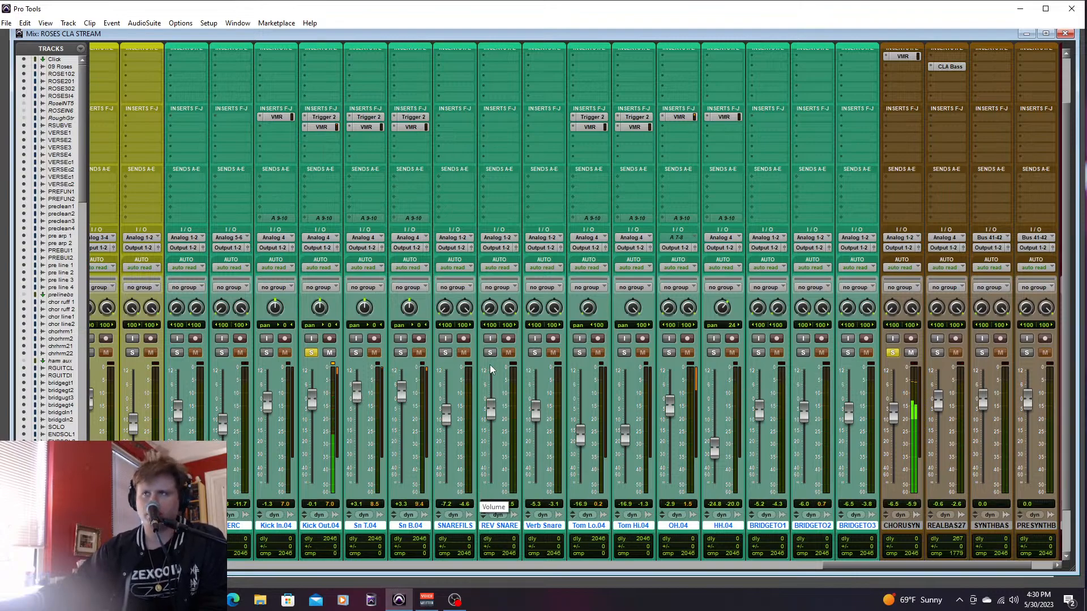
{"action": "left_click", "coordinate": [311, 353]}
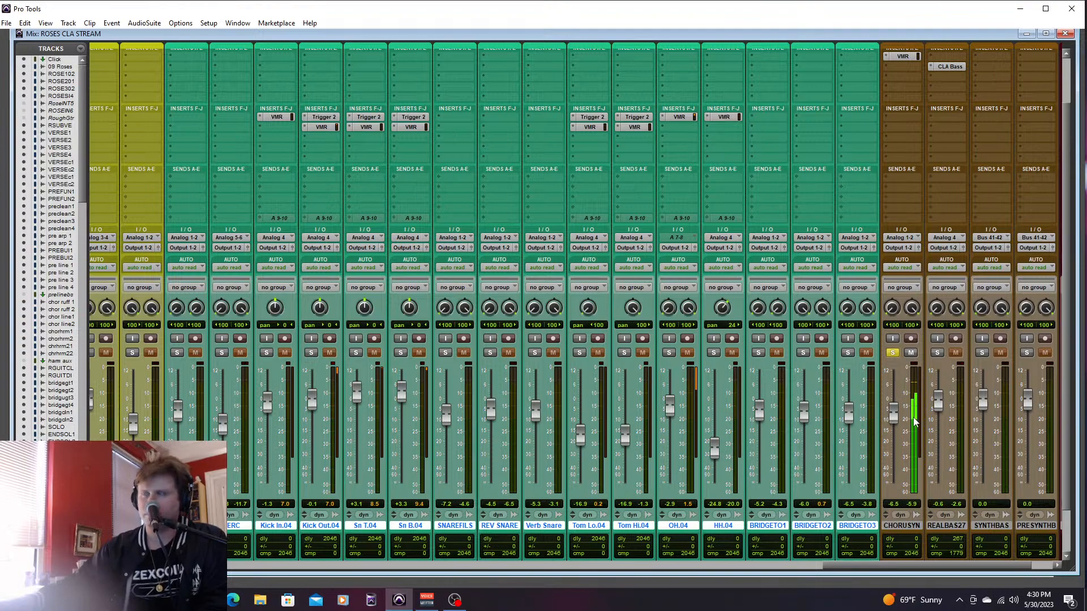
{"action": "key", "text": "ctrl+equal"}
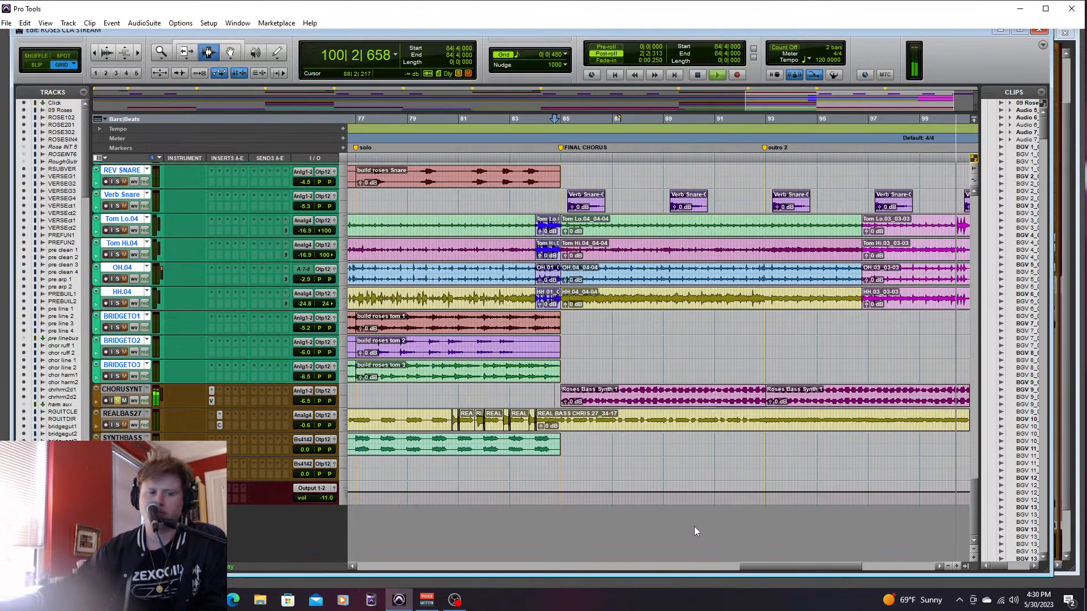
{"action": "key", "text": "space"}
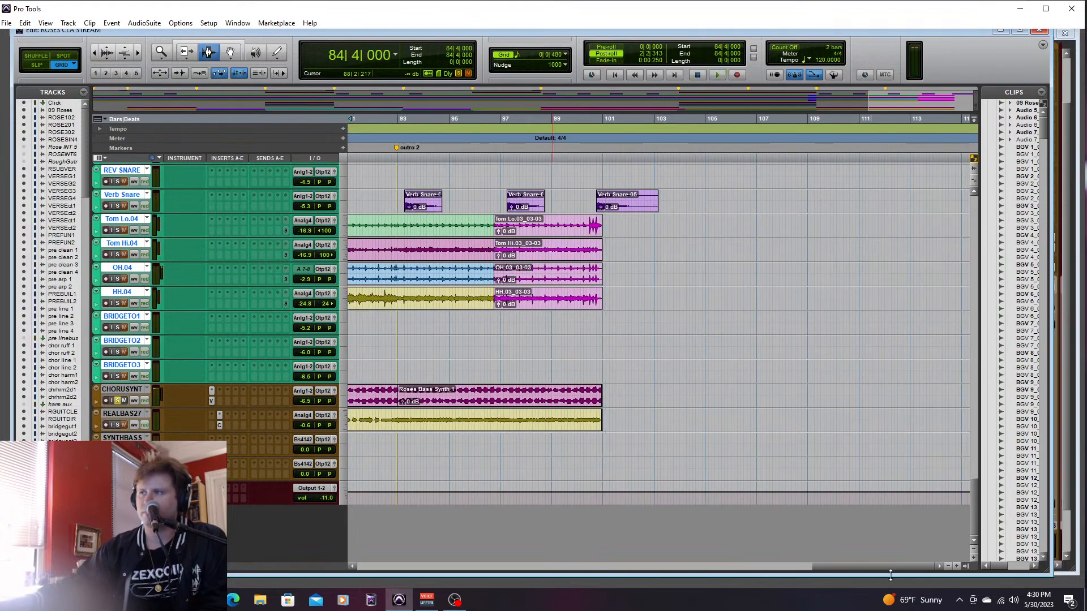
- Play REALBAS27 soloed alongside CHORUSYNT from 84|2|480 and raise the bass fader to +1.6 dB
{"action": "left_click_drag", "start_coordinate": [865, 567], "coordinate": [806, 576]}
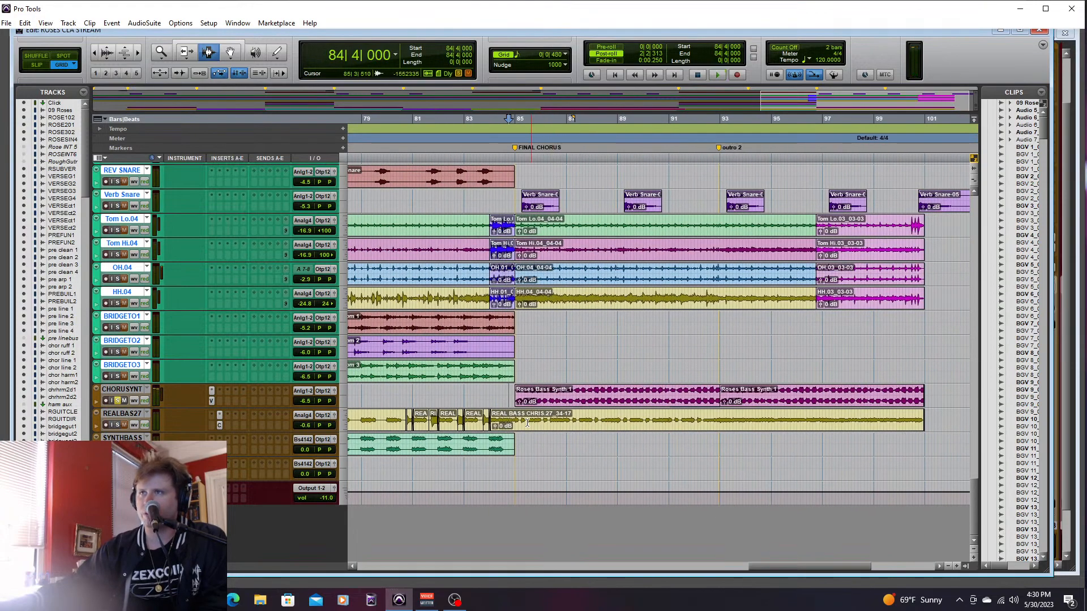
{"action": "left_click", "coordinate": [117, 424]}
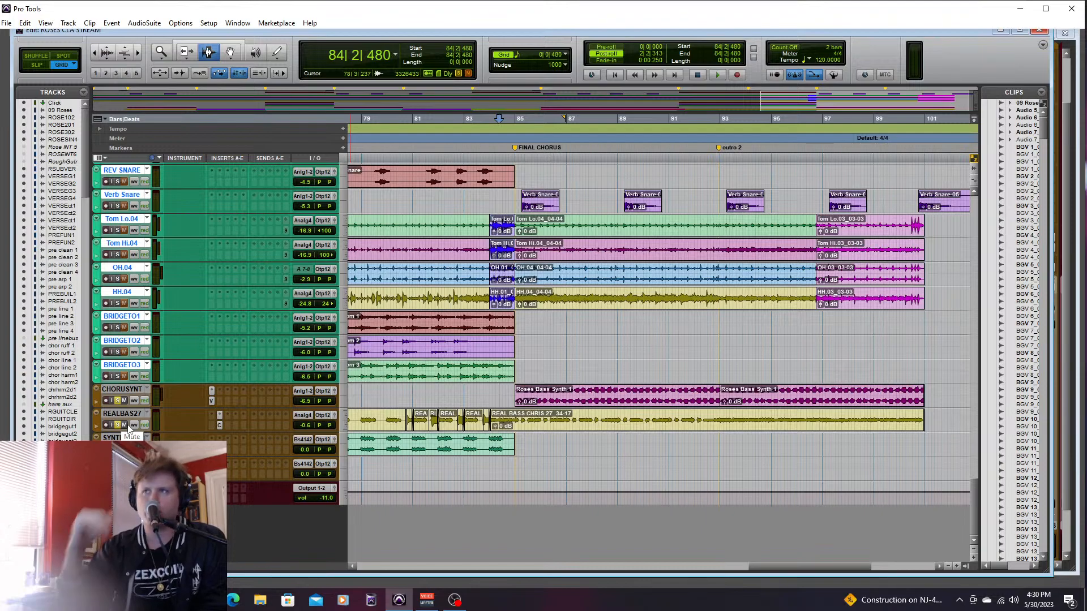
{"action": "key", "text": "space"}
{"action": "key", "text": "ctrl+equal"}
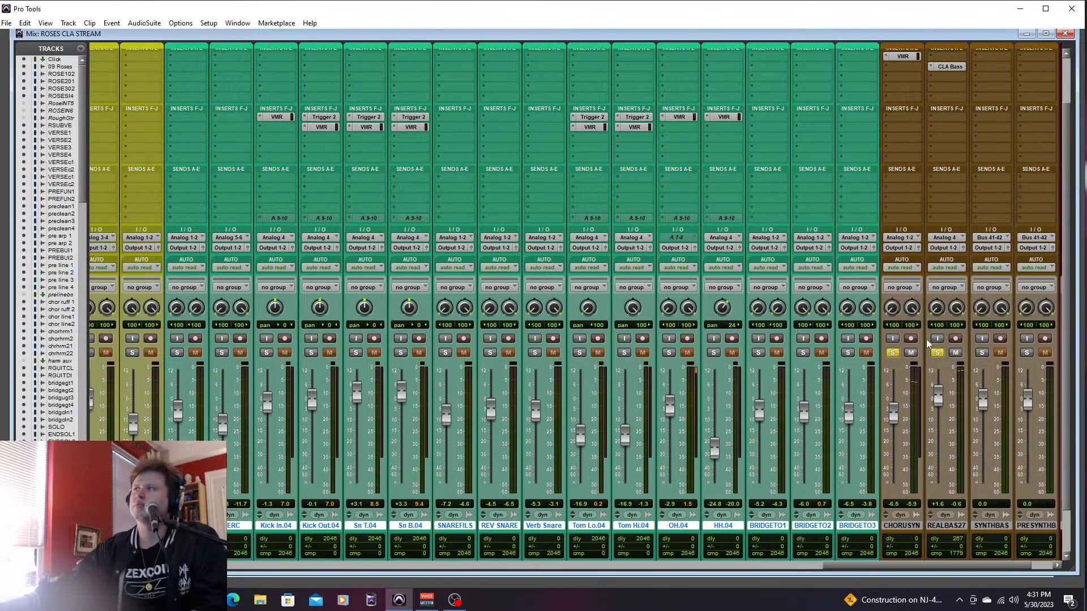
- Return to the Edit window and examine the drum and bass clips across the bridge and solo sections
{"action": "key", "text": "ctrl+equal"}
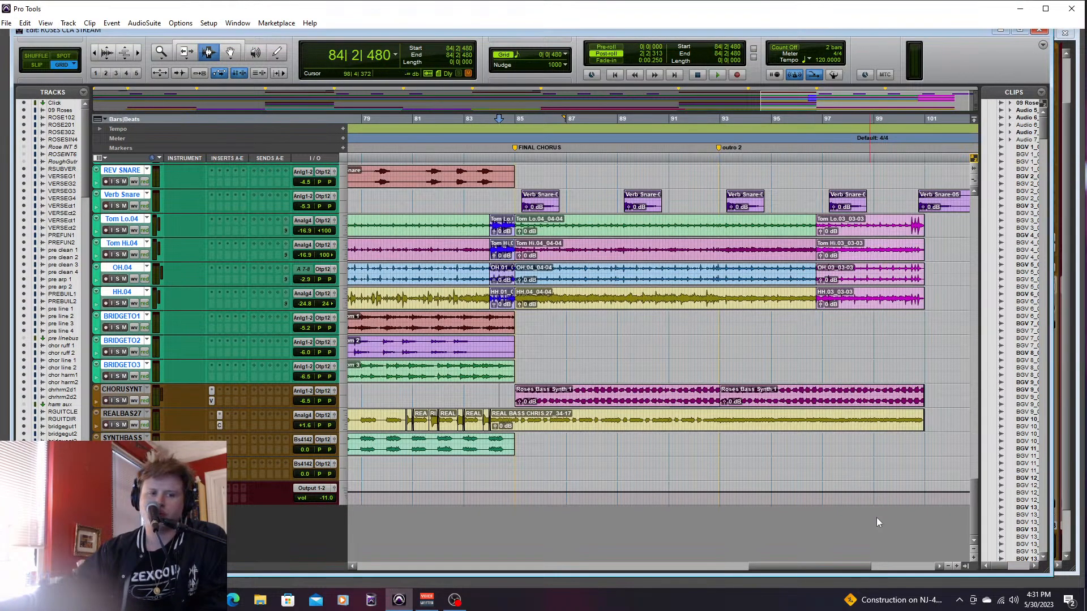
{"action": "left_click_drag", "start_coordinate": [848, 570], "coordinate": [776, 564]}
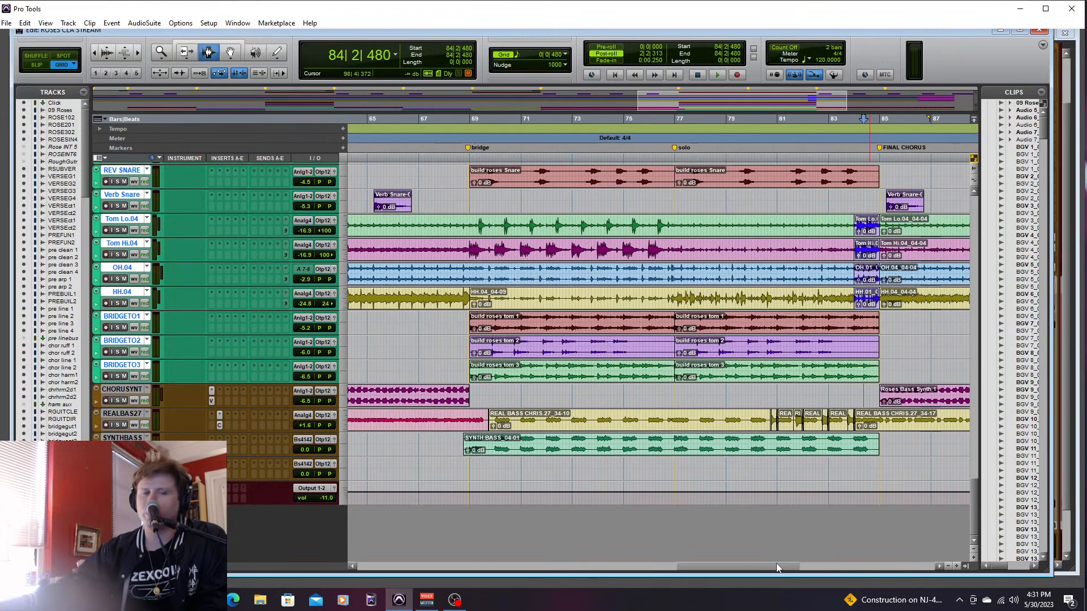
{"action": "left_click_drag", "start_coordinate": [776, 567], "coordinate": [762, 571]}
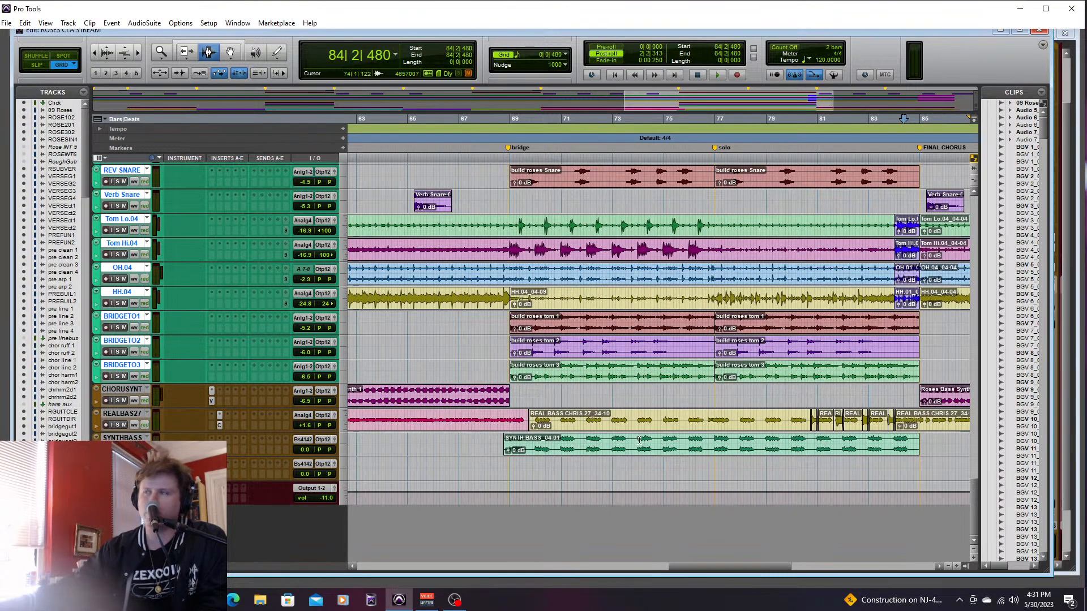
{"action": "left_click_drag", "start_coordinate": [738, 566], "coordinate": [728, 569]}
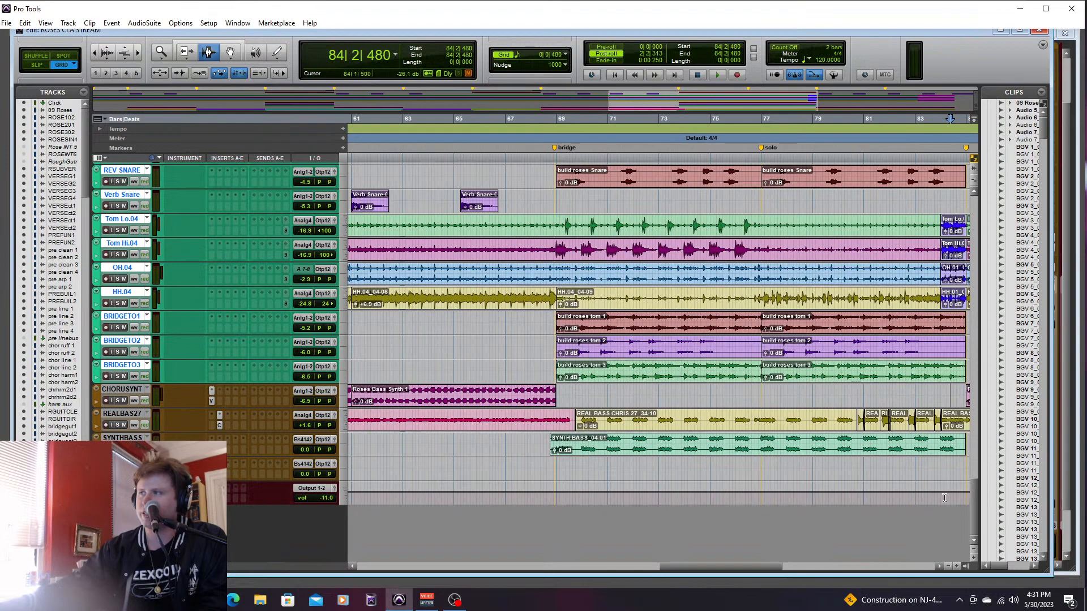
{"action": "left_click_drag", "start_coordinate": [974, 485], "coordinate": [975, 468]}
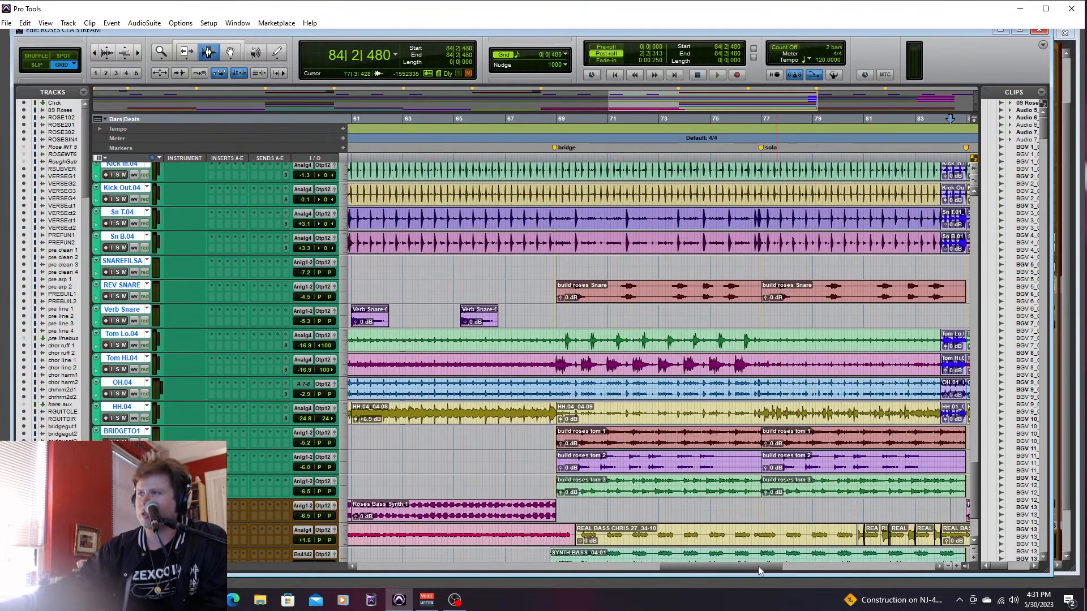
{"action": "left_click_drag", "start_coordinate": [762, 567], "coordinate": [781, 563]}
{"action": "left_click_drag", "start_coordinate": [971, 473], "coordinate": [907, 531]}
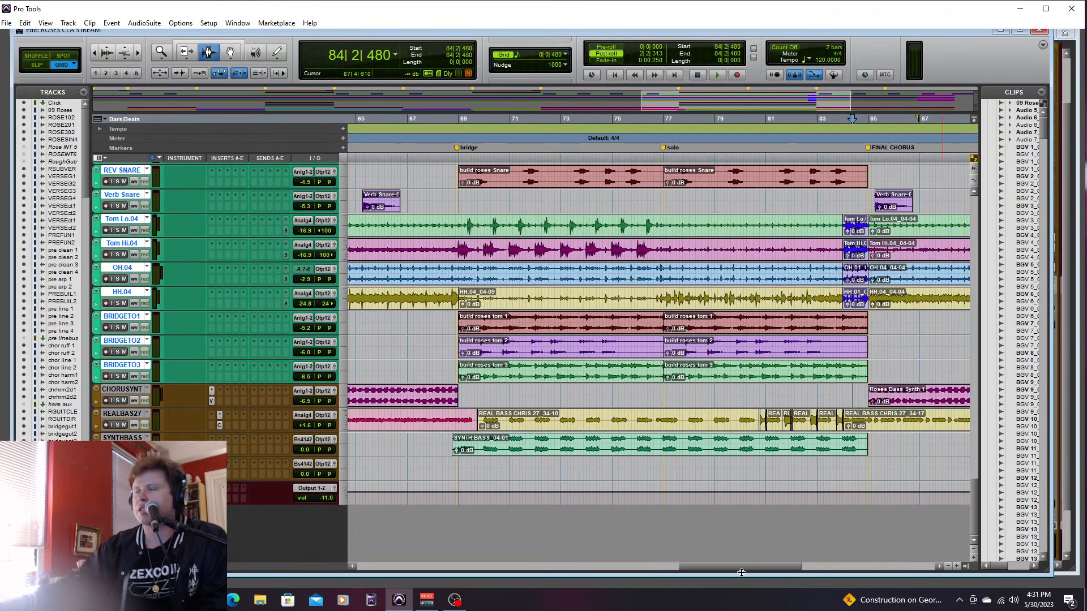
{"action": "mouse_move", "coordinate": [747, 571]}
{"action": "left_mouse_down"}
{"action": "mouse_move", "coordinate": [672, 569]}
{"action": "mouse_move", "coordinate": [707, 577]}
{"action": "mouse_move", "coordinate": [740, 565]}
{"action": "left_mouse_up"}
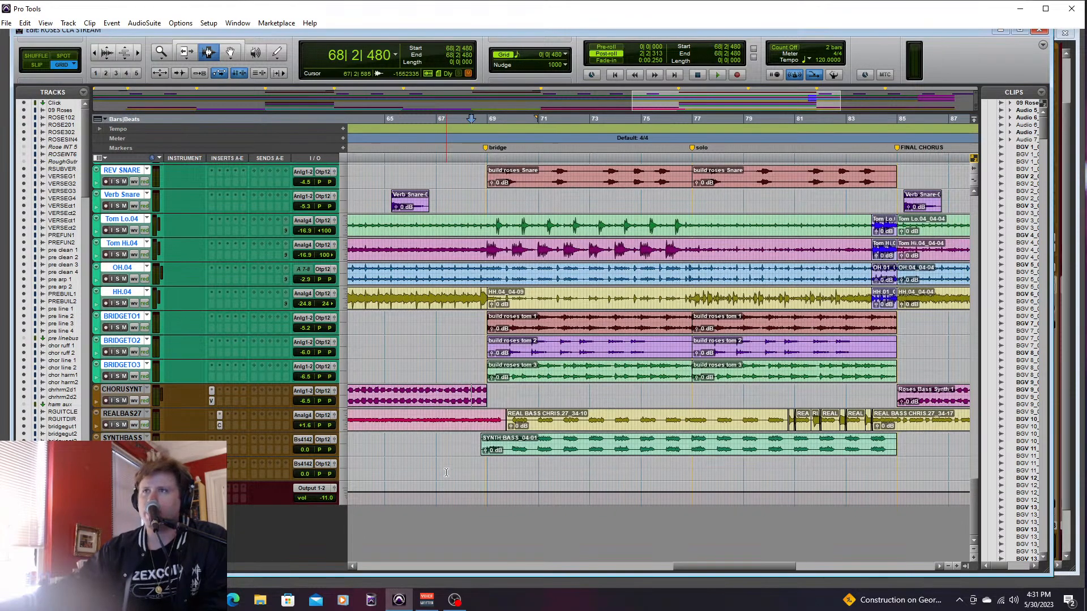
- Play the soloed REALBAS27 track from 44|4|480 through the pre 2 section, and stop before chorus 2
{"action": "left_click_drag", "start_coordinate": [727, 567], "coordinate": [600, 567]}
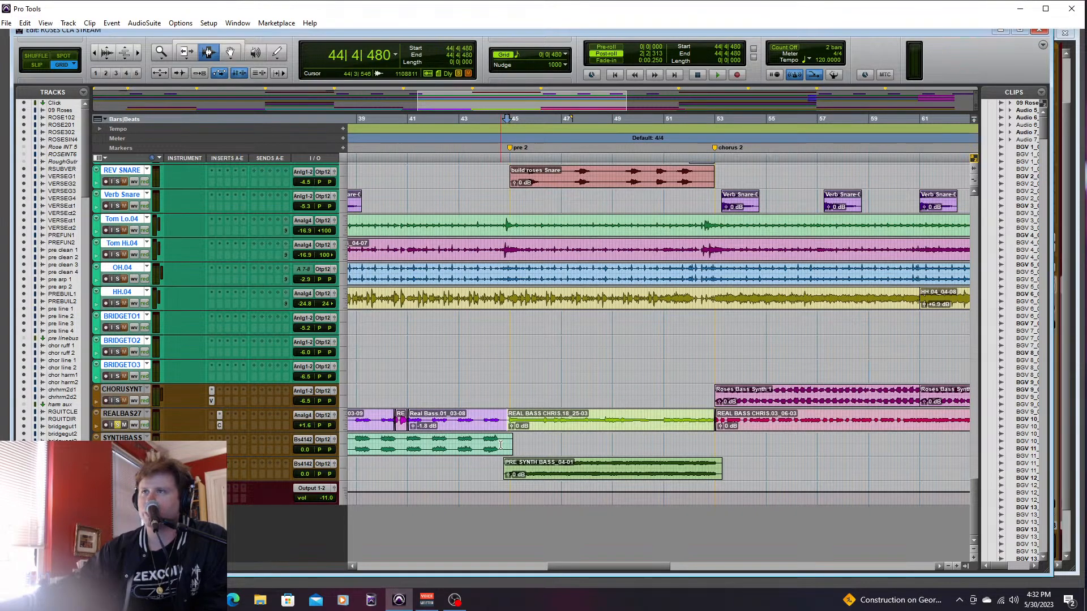
{"action": "key", "text": "space"}
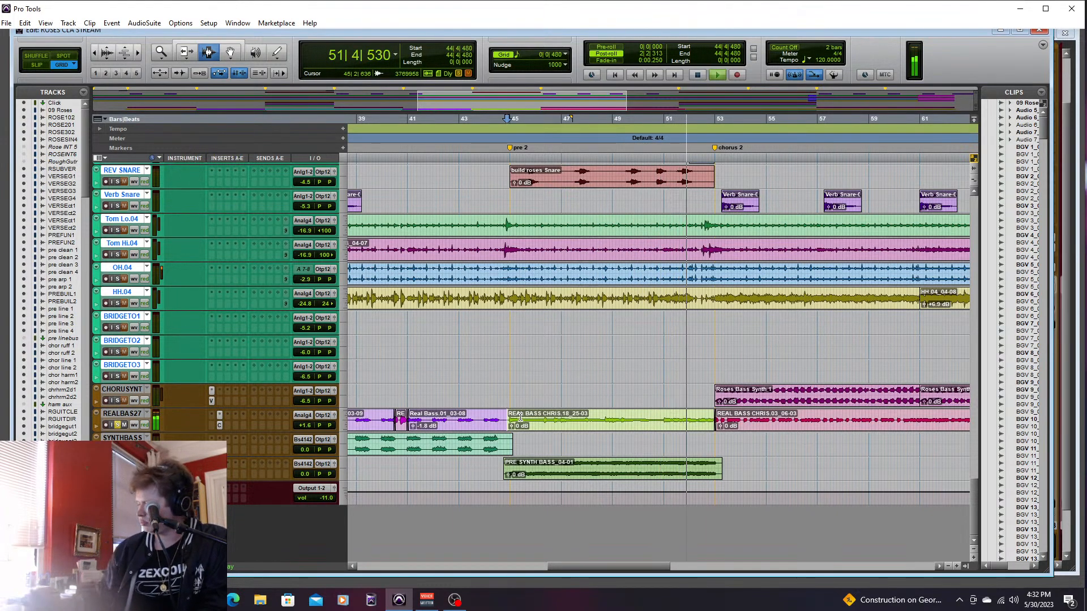
{"action": "key", "text": "space"}
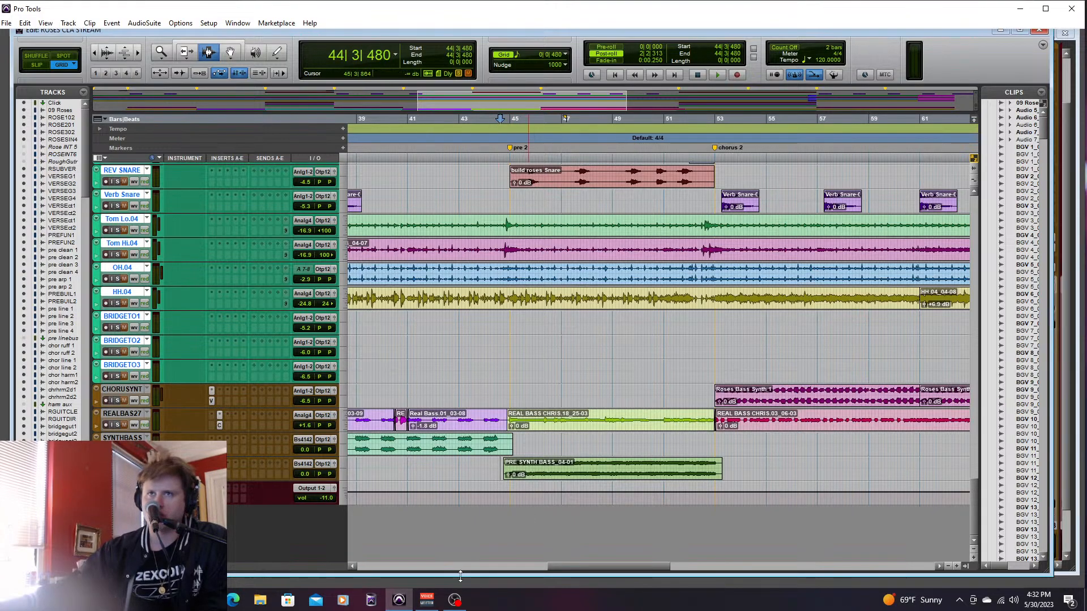
- Play the pre-chorus synth bass soloed from 44|3|480, and play it together with soloed REALBAS27 from 44|4|000 through pre 2
{"action": "left_click_drag", "start_coordinate": [555, 563], "coordinate": [622, 574]}
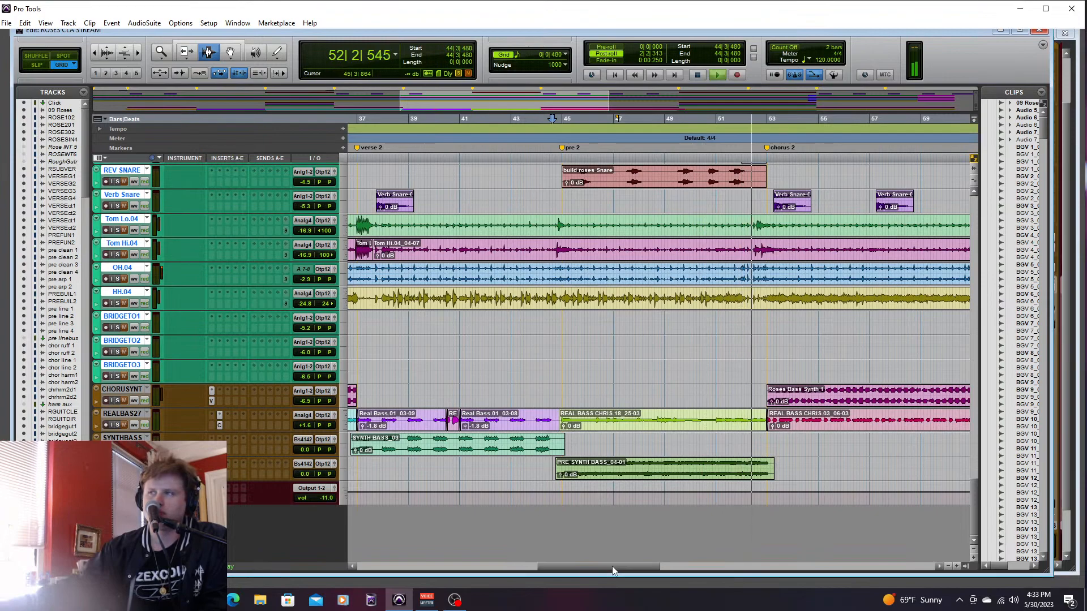
{"action": "key", "text": "space"}
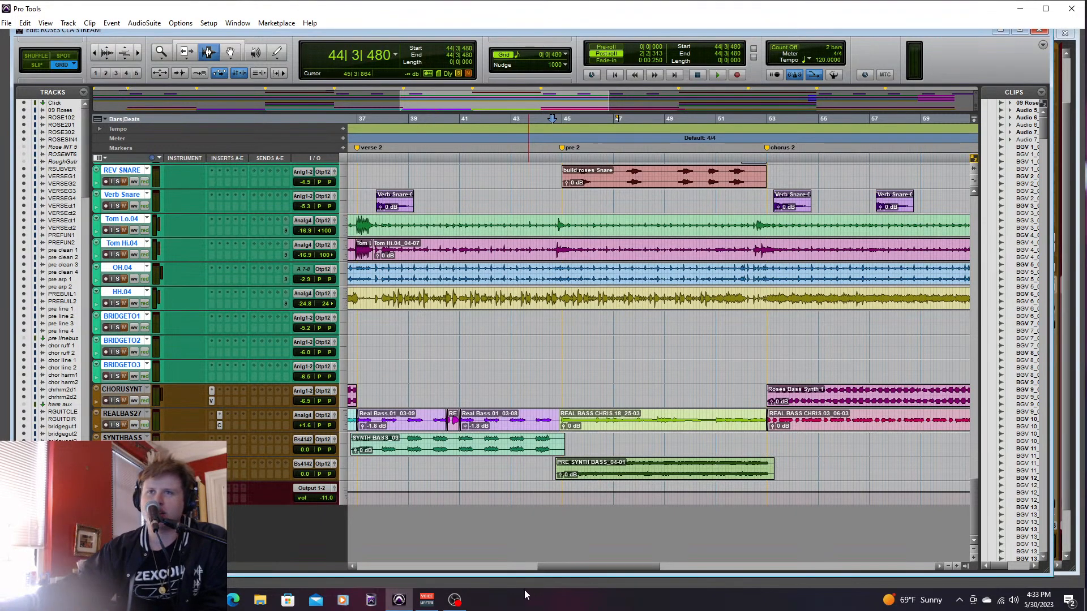
{"action": "left_click", "coordinate": [119, 424]}
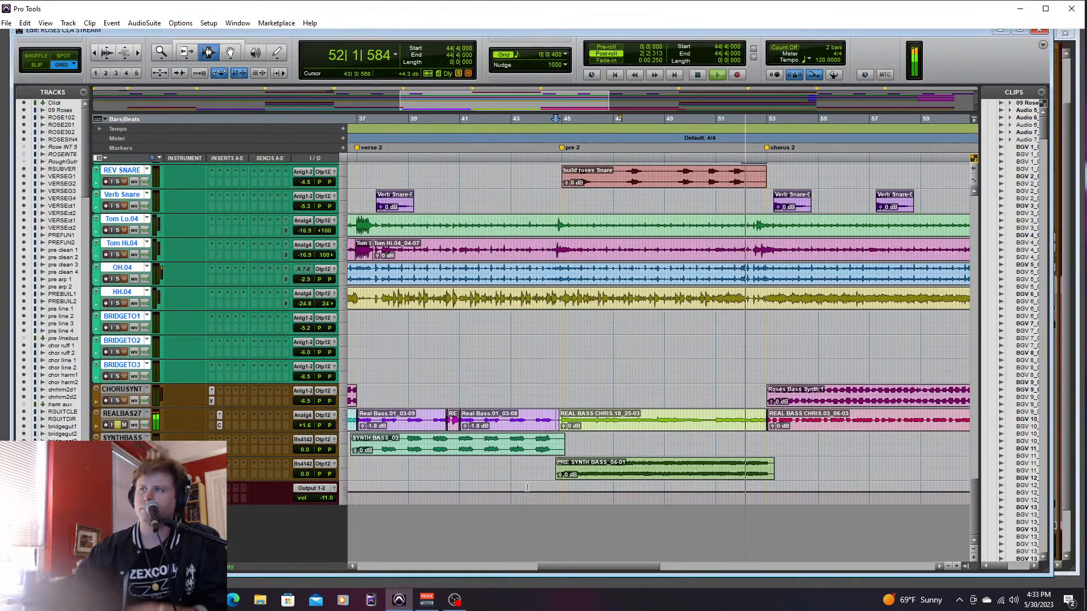
{"action": "key", "text": "space"}
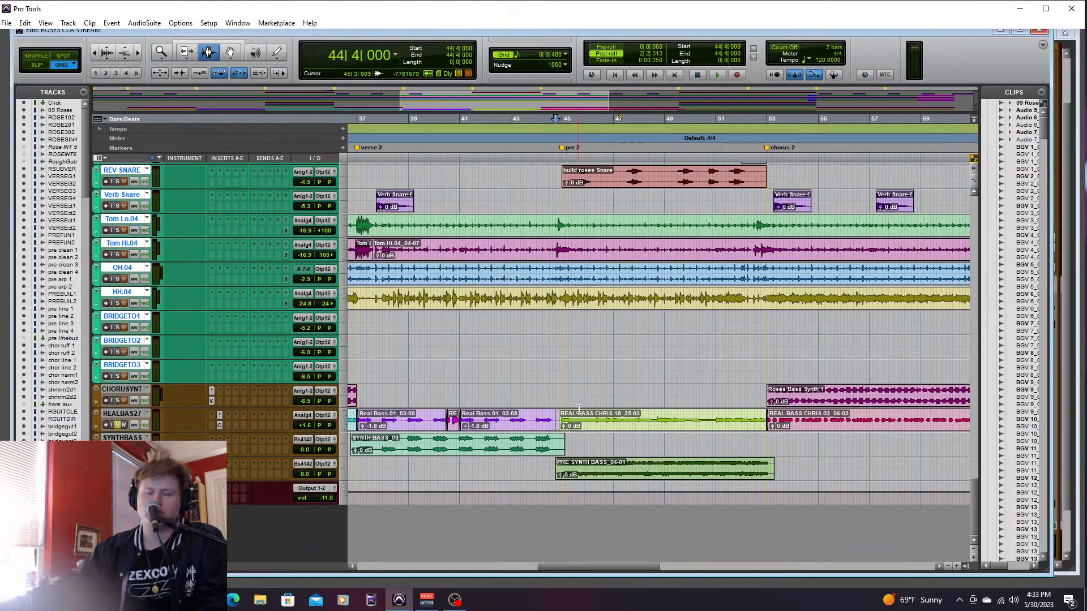
- Set the faders of REALBAS27 and the pre-chorus synth bass track to +0.2 dB in the mixer, and return to the Edit window
{"action": "key", "text": "ctrl+equal"}
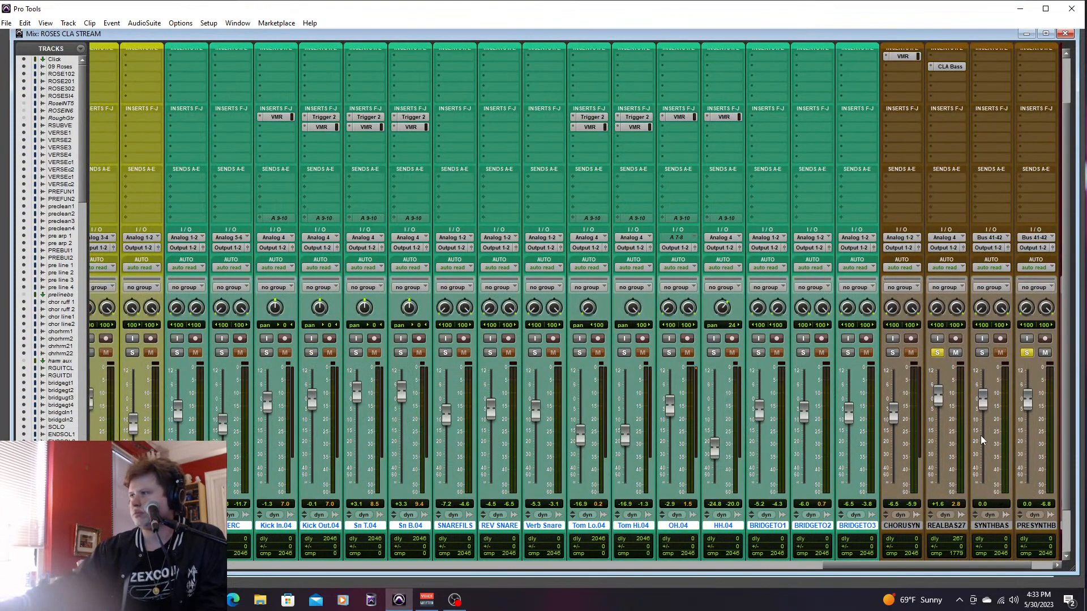
{"action": "left_click_drag", "start_coordinate": [933, 393], "coordinate": [936, 396]}
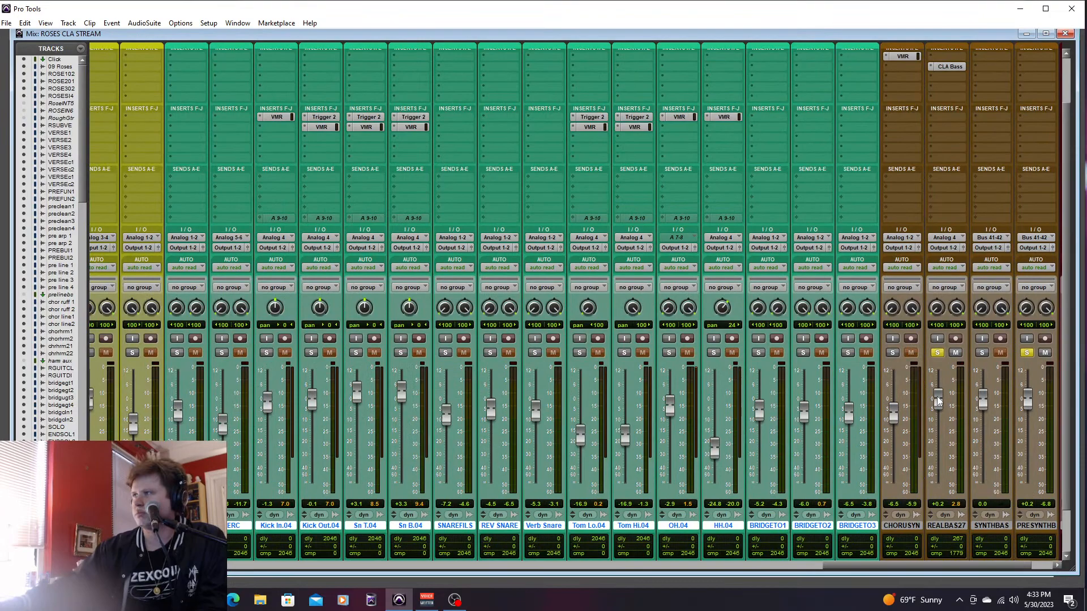
{"action": "key", "text": "ctrl+equal"}
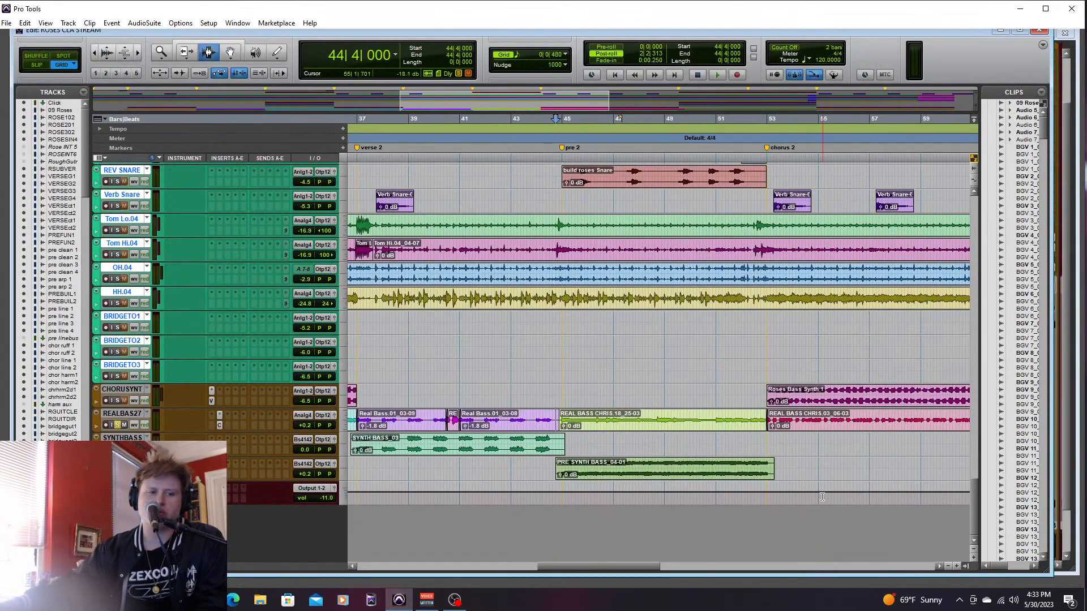
{"action": "left_click_drag", "start_coordinate": [617, 568], "coordinate": [617, 569]}
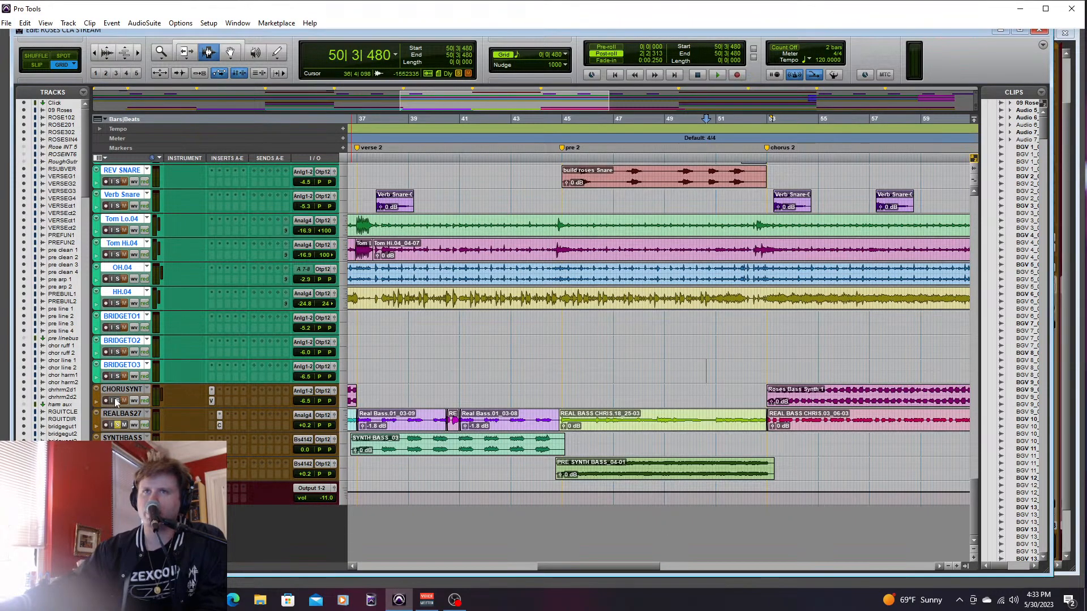
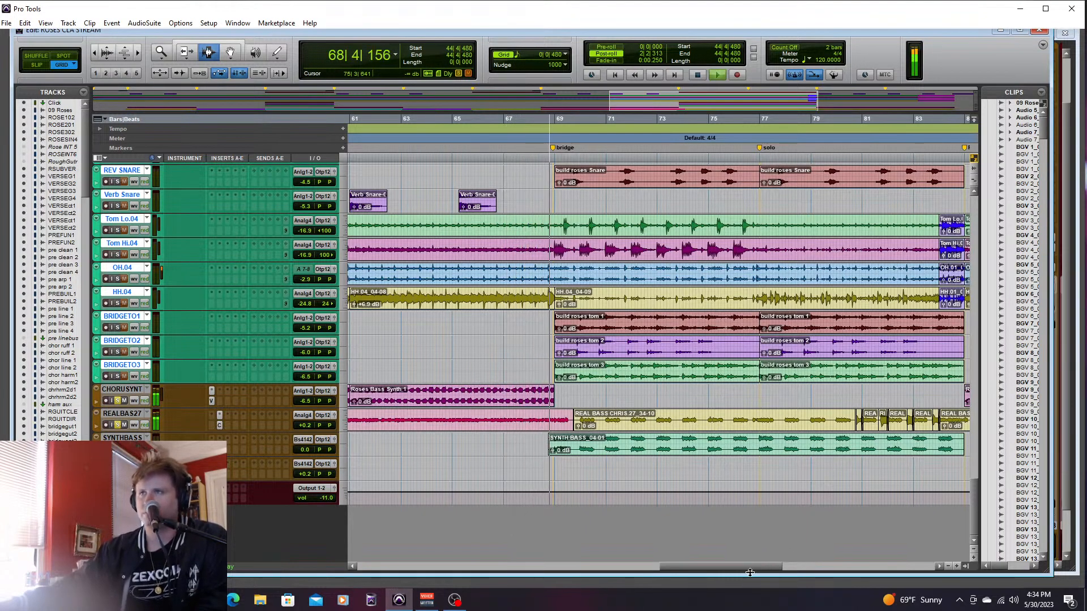
- Stop playback near the bridge, and audition the soloed bass through verse 2 from 36|3|000 until just before pre 2
{"action": "key", "text": "space"}
{"action": "left_click_drag", "start_coordinate": [744, 567], "coordinate": [599, 569]}
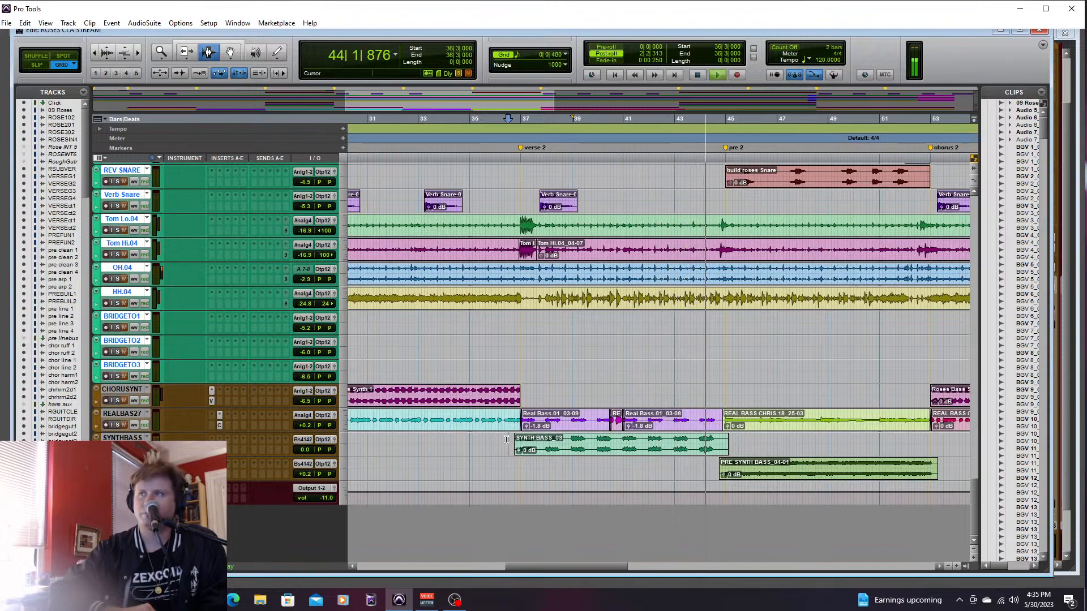
{"action": "key", "text": "space"}
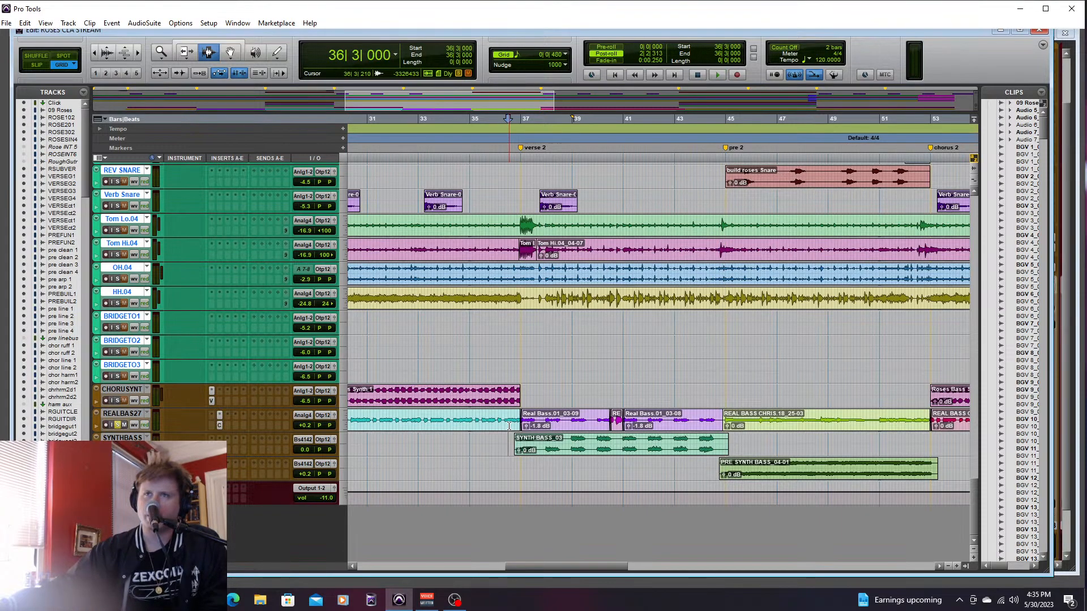
- Play REALBAS27 and SYNTHBASS soloed together from 36|3|000, and set the SYNTHBASS fader to -5.4 dB
{"action": "key", "text": "space"}
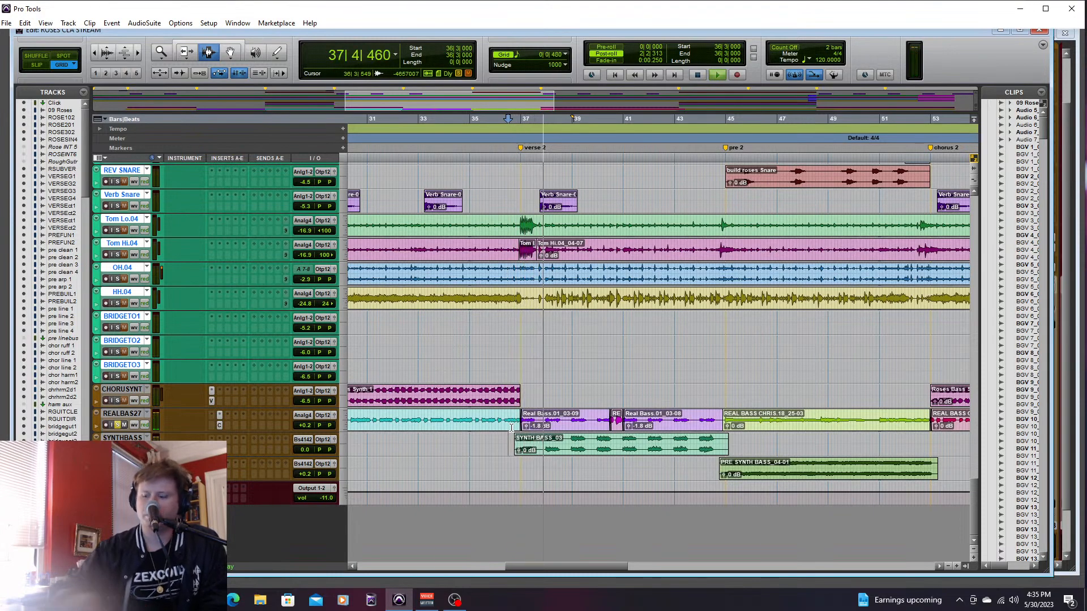
{"action": "key", "text": "ctrl+equal"}
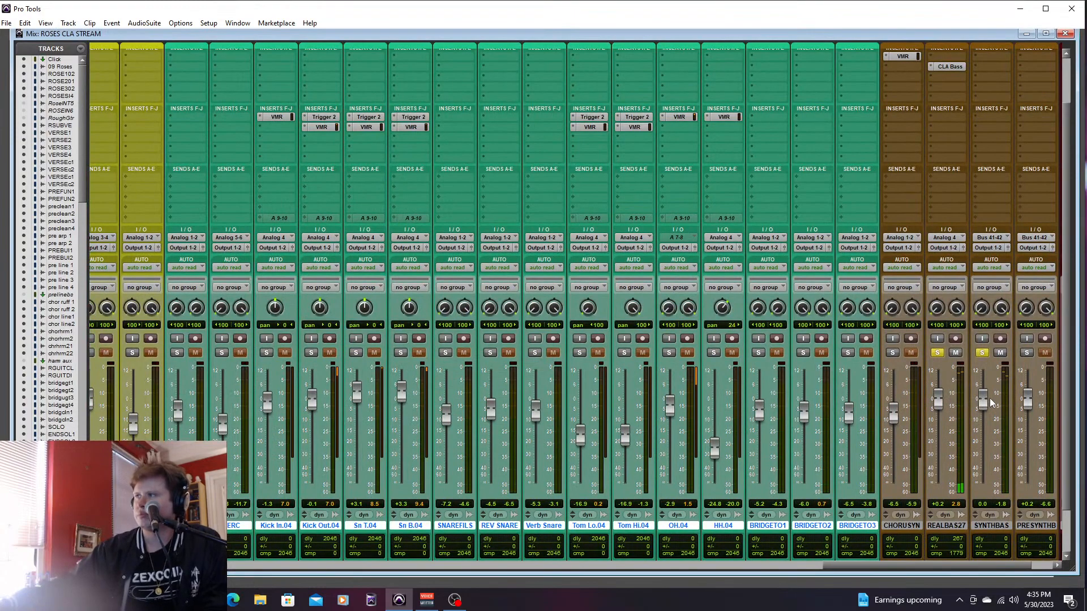
{"action": "mouse_move", "coordinate": [982, 415]}
{"action": "left_mouse_down"}
{"action": "mouse_move", "coordinate": [982, 430]}
{"action": "mouse_move", "coordinate": [983, 414]}
{"action": "left_mouse_up"}
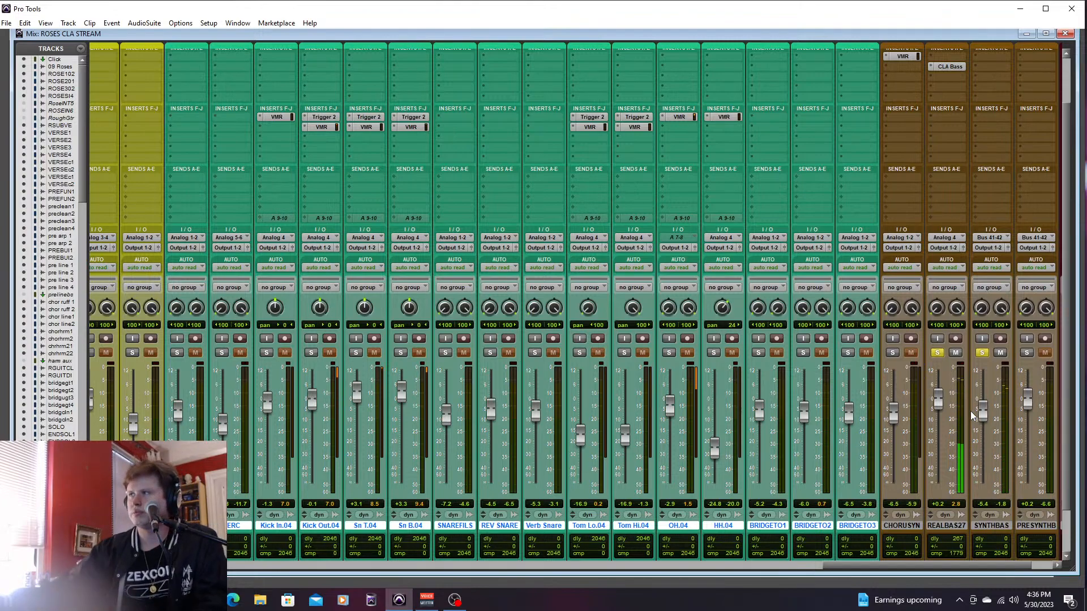
{"action": "key", "text": "space"}
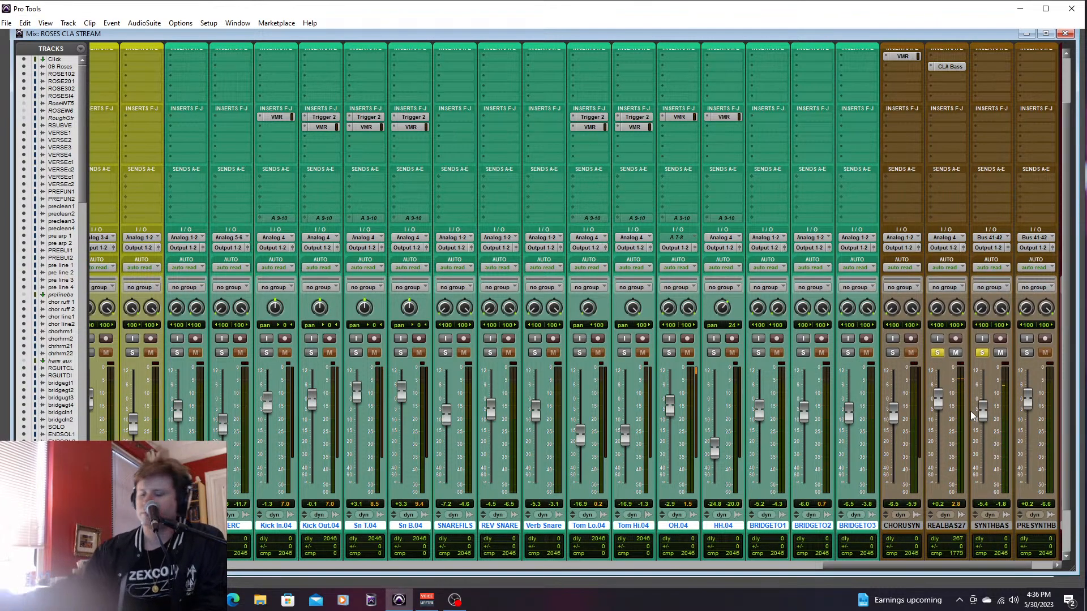
- Unsolo REALBAS27, set the SYNTHBASS fader to +0.2 dB in the mixer, and return to the Edit window
{"action": "key", "text": "ctrl+equal"}
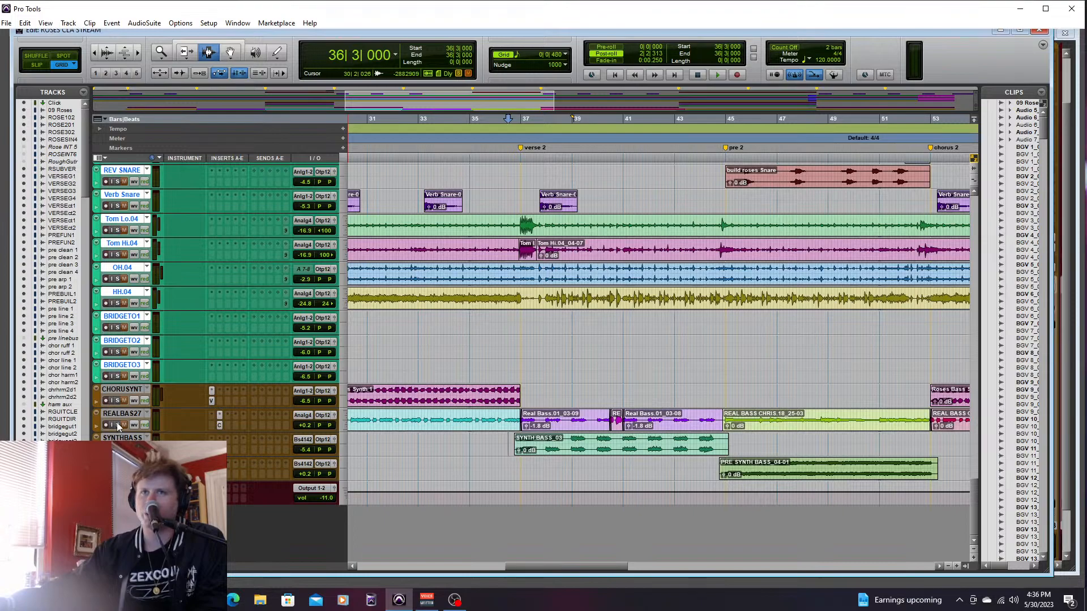
{"action": "key", "text": "ctrl+equal"}
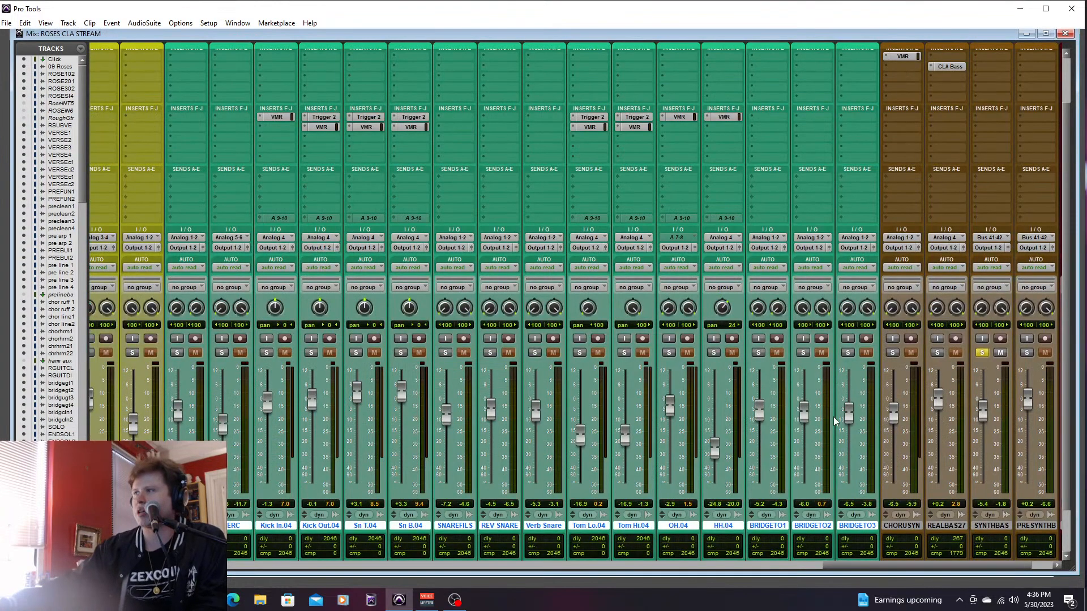
{"action": "key", "text": "ctrl+equal"}
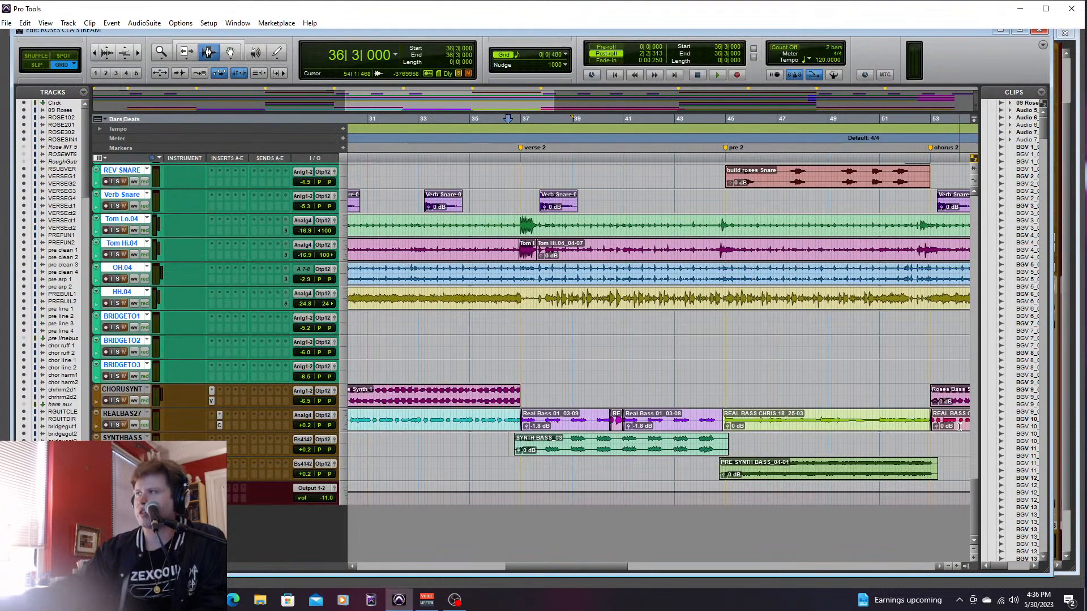
- Solo VERSEGUIT1 and VERSEGUIT2, play verse 2 from 36|4|480, and clear both solos after stopping before pre 2
{"action": "left_click_drag", "start_coordinate": [976, 496], "coordinate": [1001, 211]}
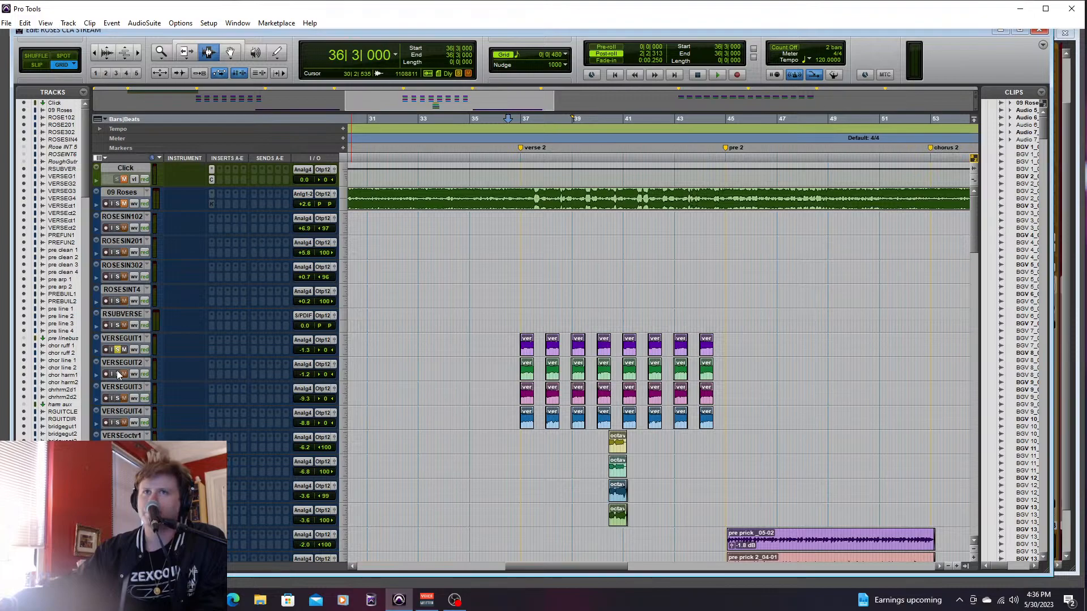
{"action": "key", "text": "space"}
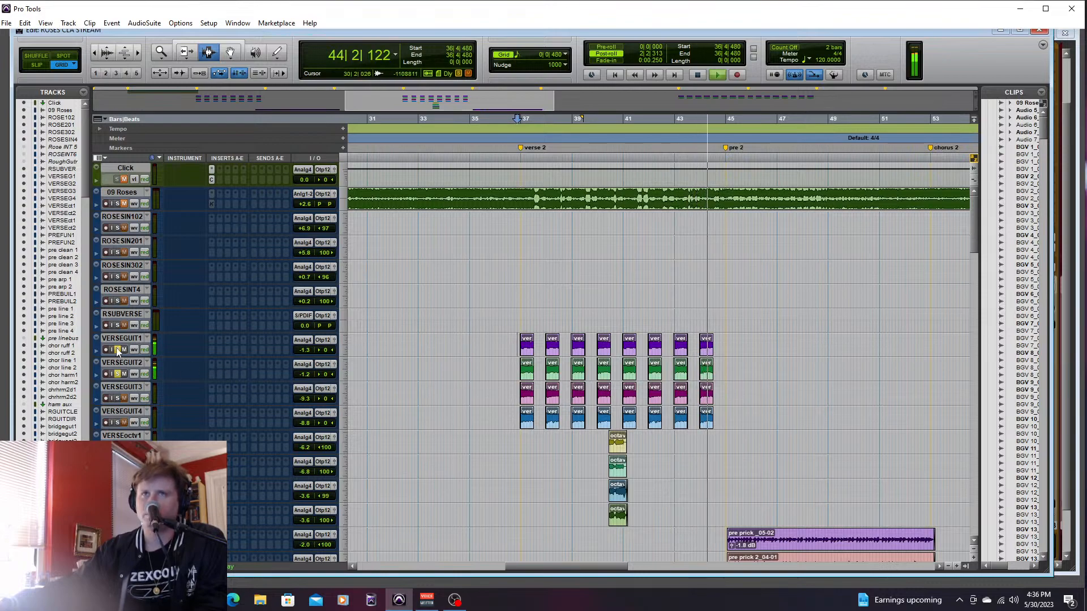
{"action": "key", "text": "space"}
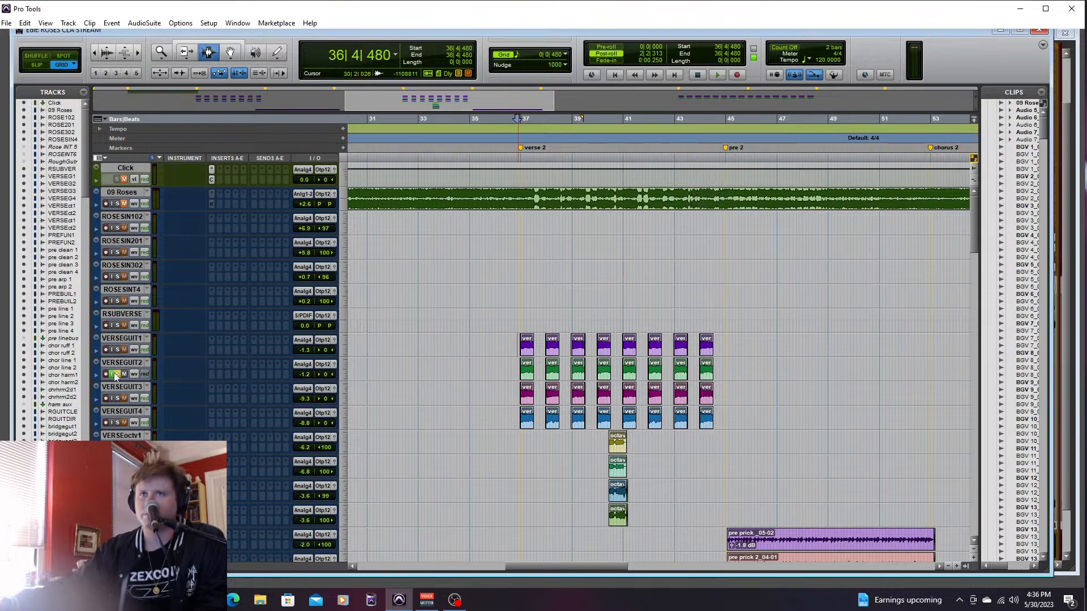
{"action": "left_click", "coordinate": [113, 372]}
- Play the soloed REALBAS27 track from 69|1|000 through the bridge and solo to the final chorus, and audition the section again
{"action": "left_click_drag", "start_coordinate": [974, 234], "coordinate": [943, 534]}
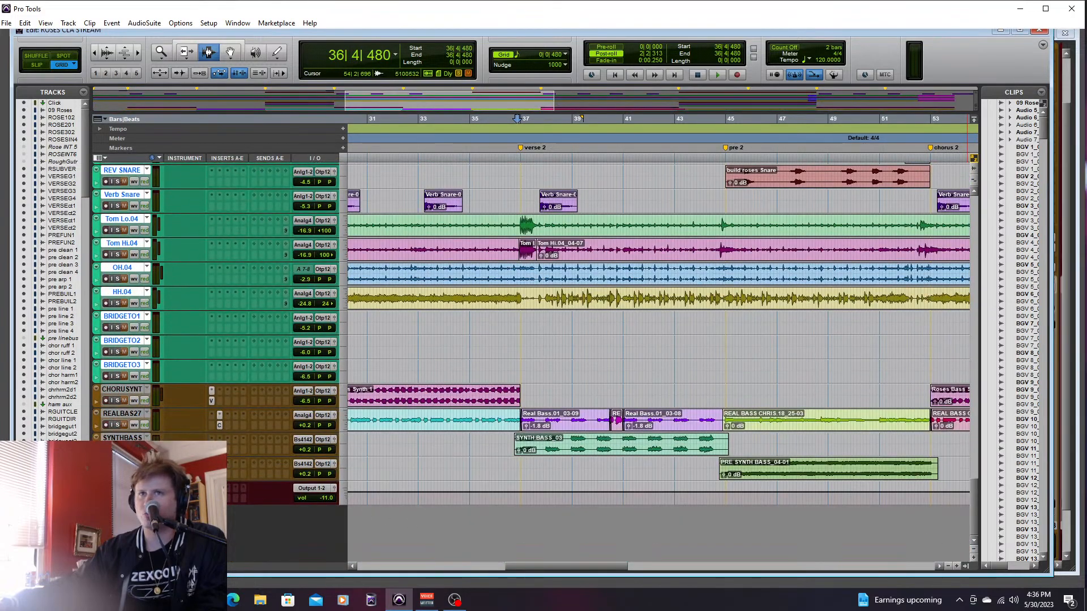
{"action": "left_click_drag", "start_coordinate": [602, 566], "coordinate": [766, 550]}
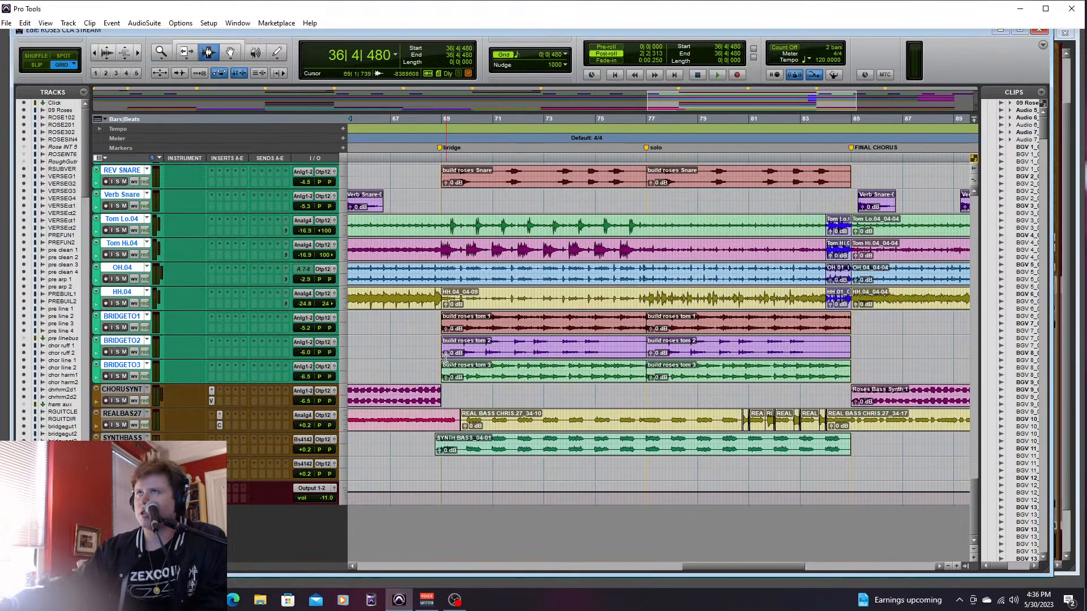
{"action": "left_click", "coordinate": [441, 366]}
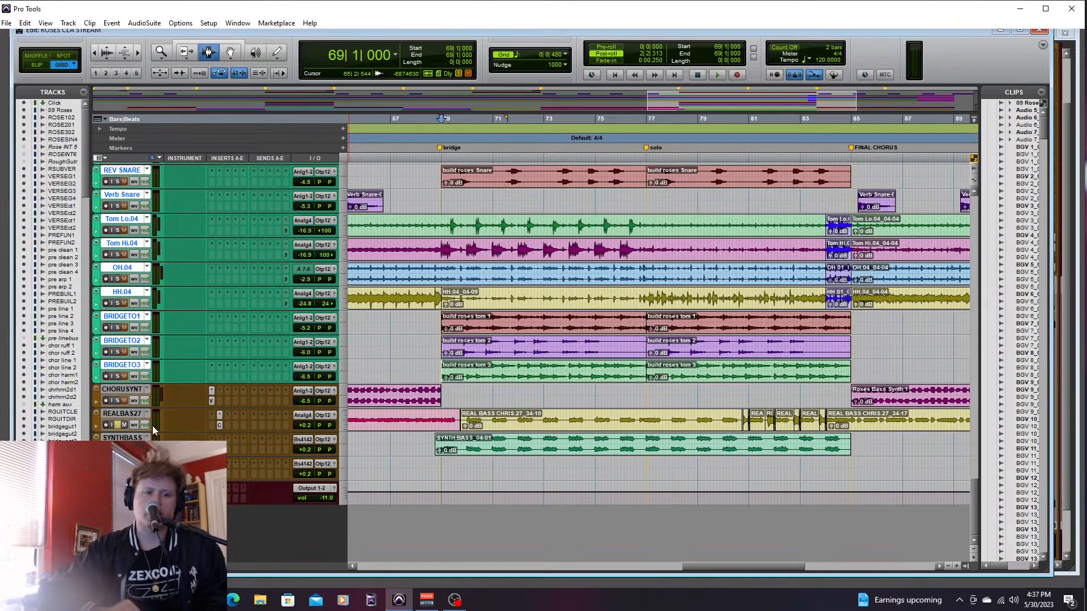
{"action": "key", "text": "space"}
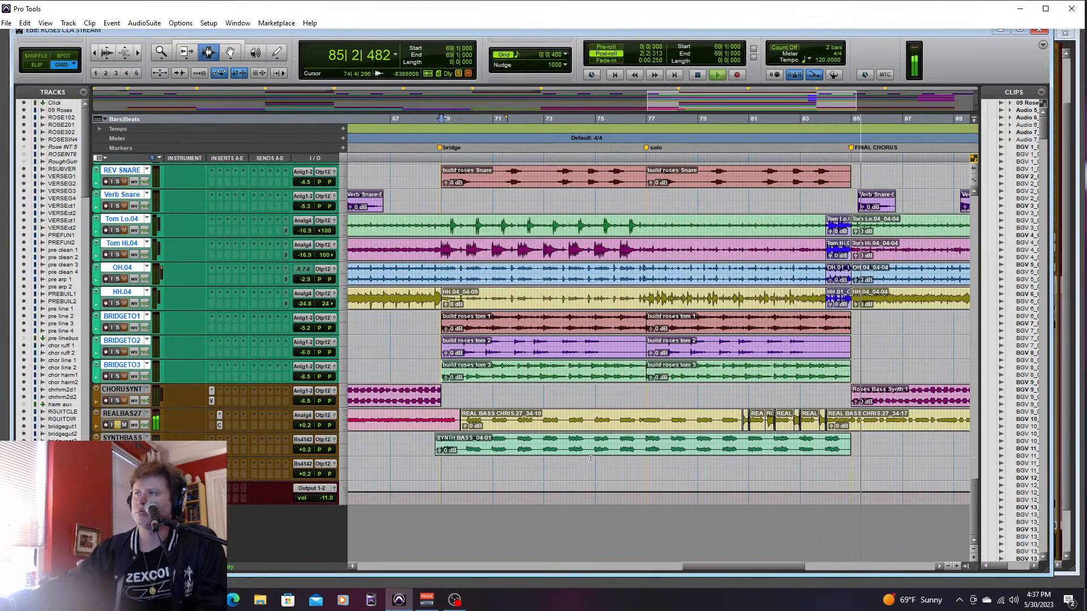
{"action": "key", "text": "space"}
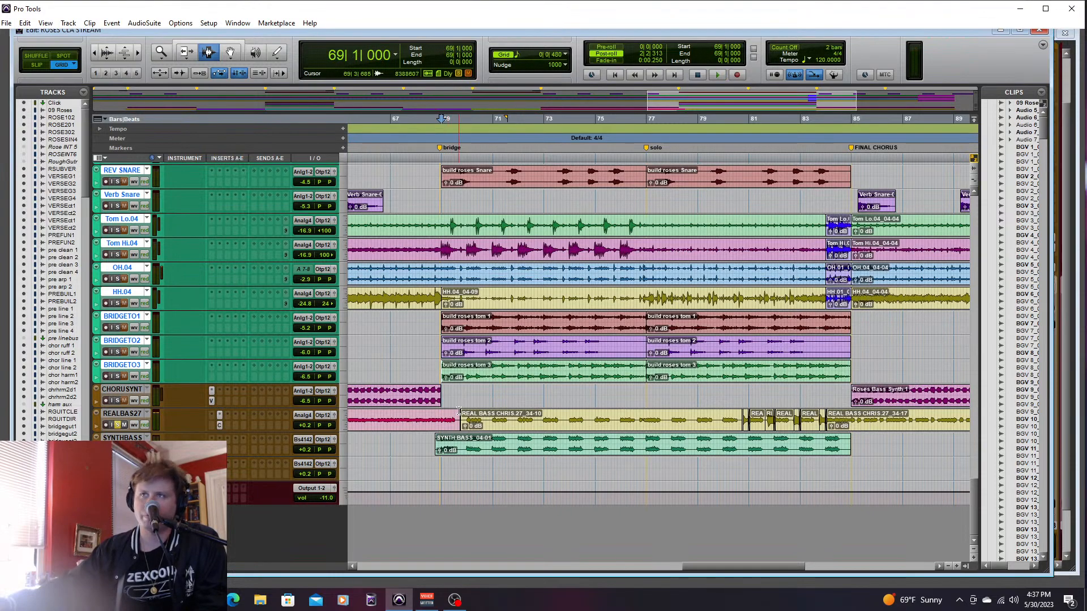
{"action": "key", "text": "space"}
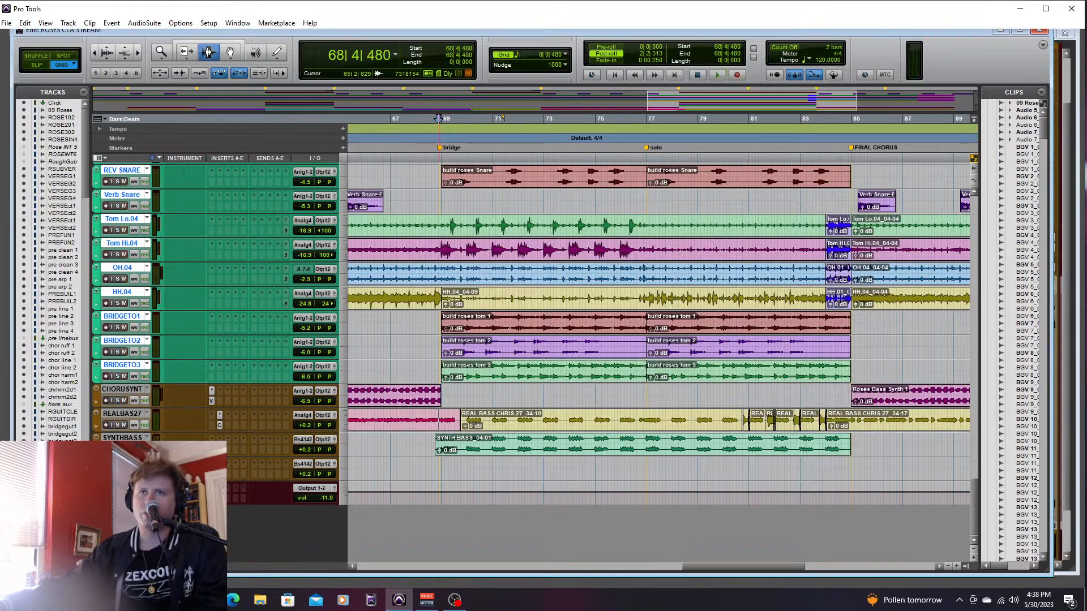
- Solo all the drum and bass tracks, and play them together from 43|3|480 into pre 2
{"action": "left_click_drag", "start_coordinate": [723, 568], "coordinate": [463, 553]}
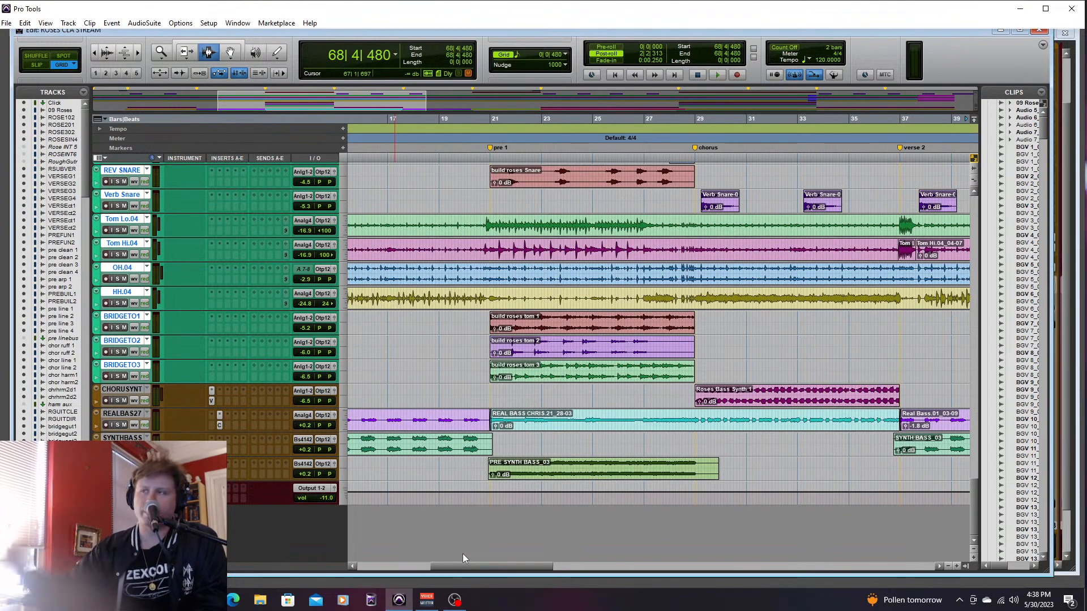
{"action": "left_click_drag", "start_coordinate": [498, 565], "coordinate": [591, 565]}
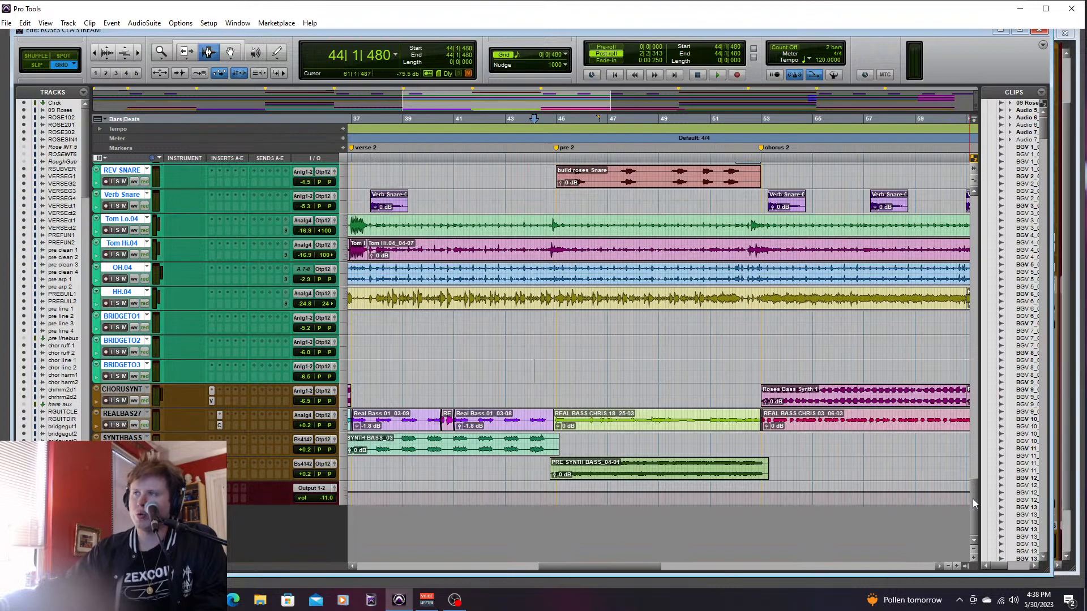
{"action": "scroll", "coordinate": [973, 498], "scroll_direction": "up", "scroll_amount": 5}
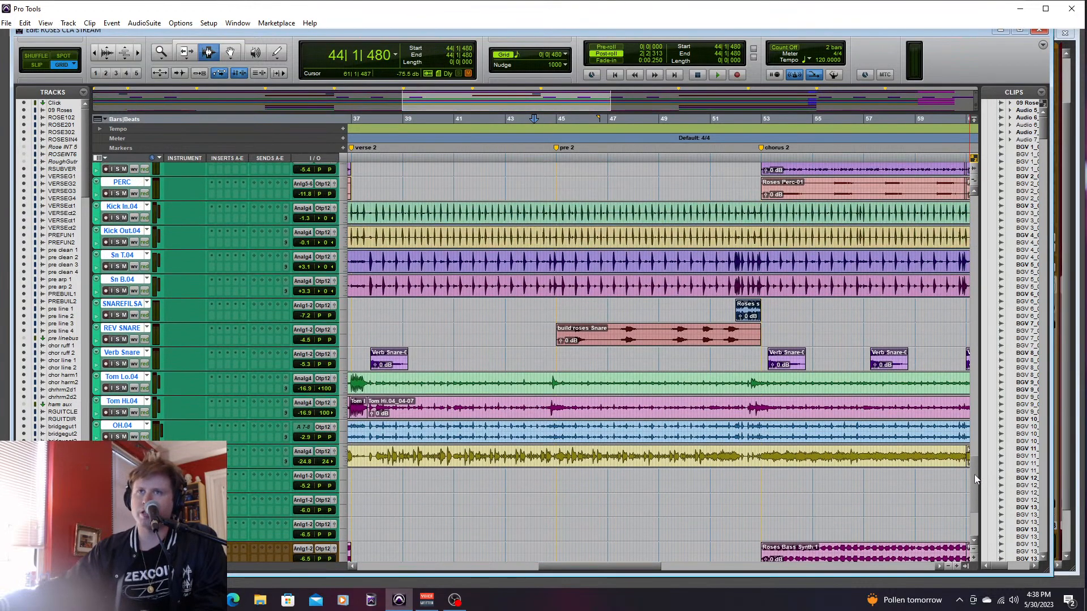
{"action": "left_click_drag", "start_coordinate": [974, 479], "coordinate": [965, 542]}
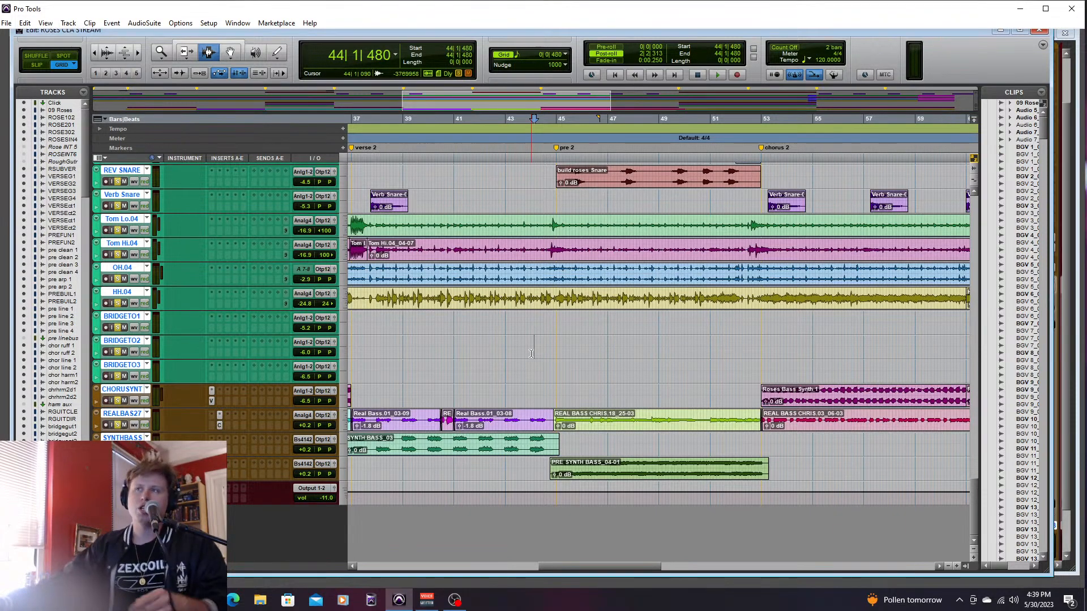
{"action": "scroll", "coordinate": [586, 564], "scroll_direction": "left", "scroll_amount": 1}
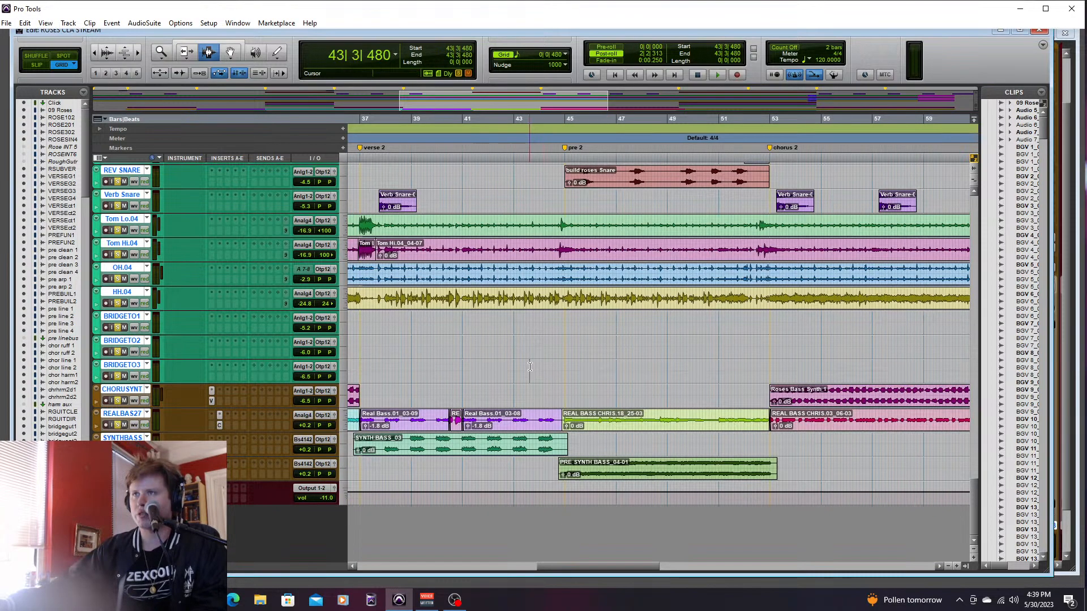
{"action": "key", "text": "space"}
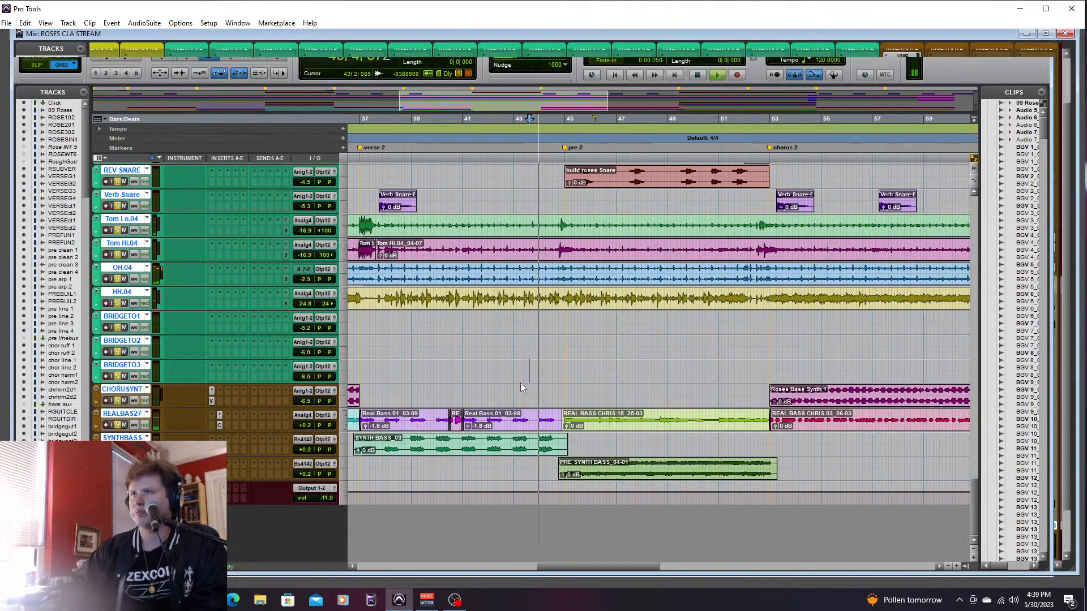
- Set the SYNTHBASS and pre-chorus synth bass faders to -7.0 dB in the mixer during playback
{"action": "key", "text": "ctrl+equal"}
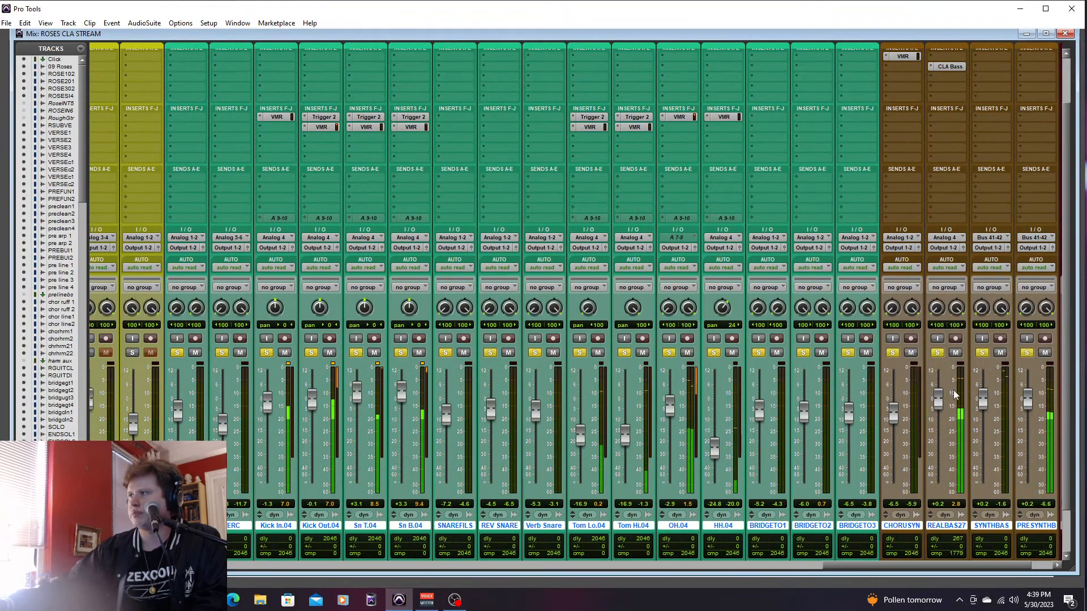
{"action": "left_click_drag", "start_coordinate": [1028, 409], "coordinate": [984, 418]}
{"action": "left_click_drag", "start_coordinate": [927, 566], "coordinate": [950, 566]}
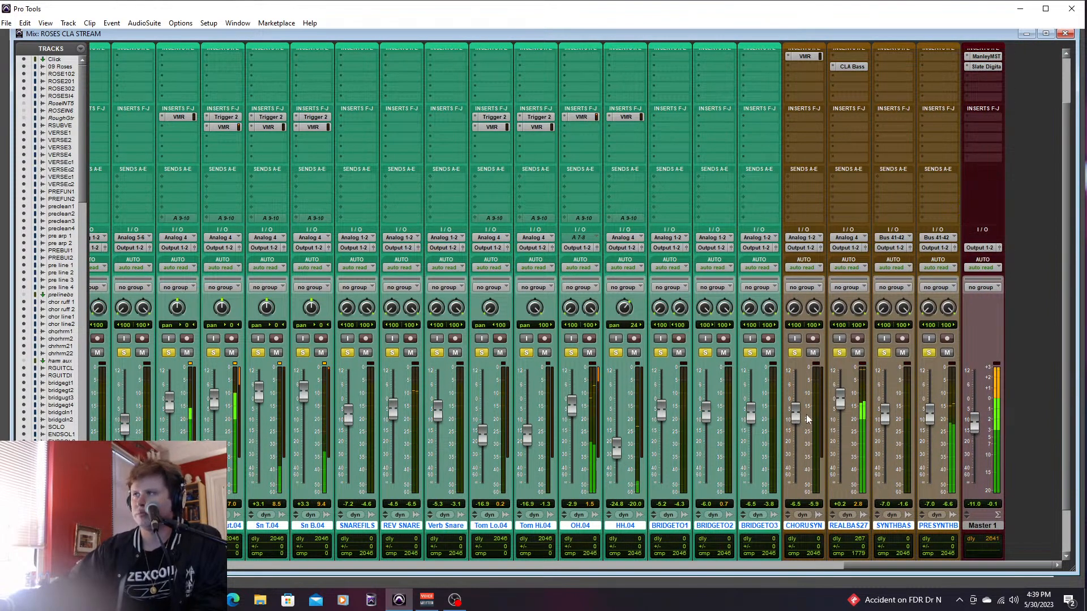
- Set the chorus synth bass fader to -7.8 dB, and play the drums and bass on into the final chorus before stopping
{"action": "key", "text": "ctrl+equal"}
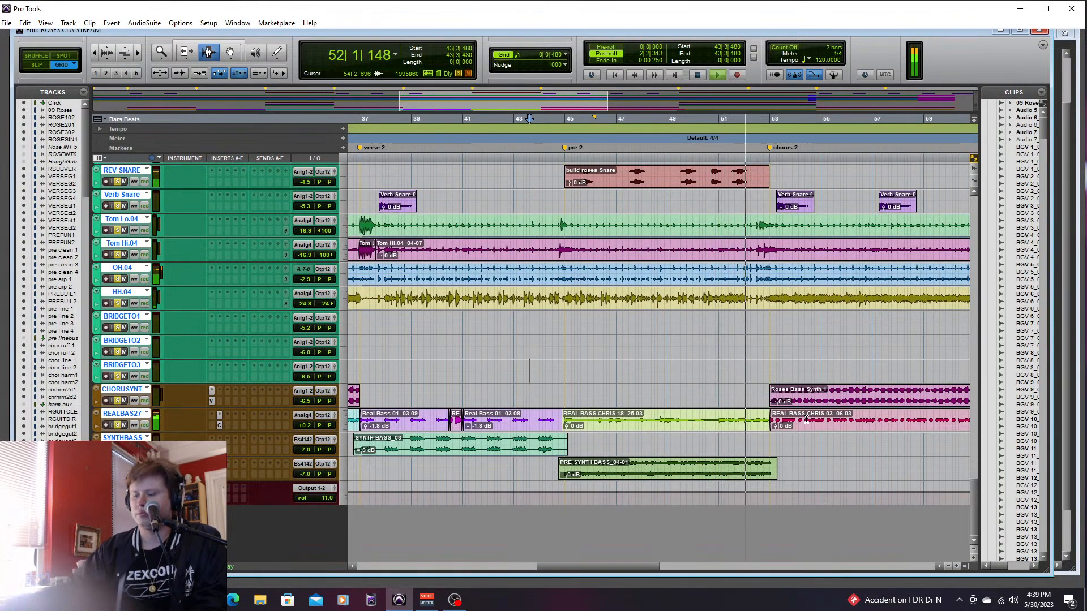
{"action": "key", "text": "ctrl+equal"}
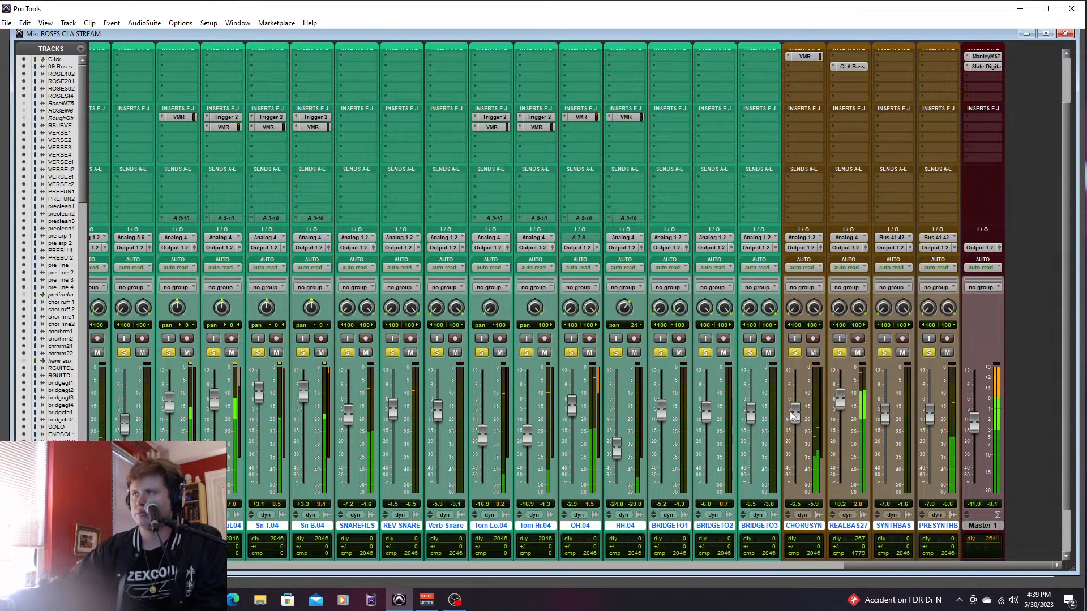
{"action": "left_click_drag", "start_coordinate": [792, 410], "coordinate": [792, 412]}
{"action": "key", "text": "ctrl+equal"}
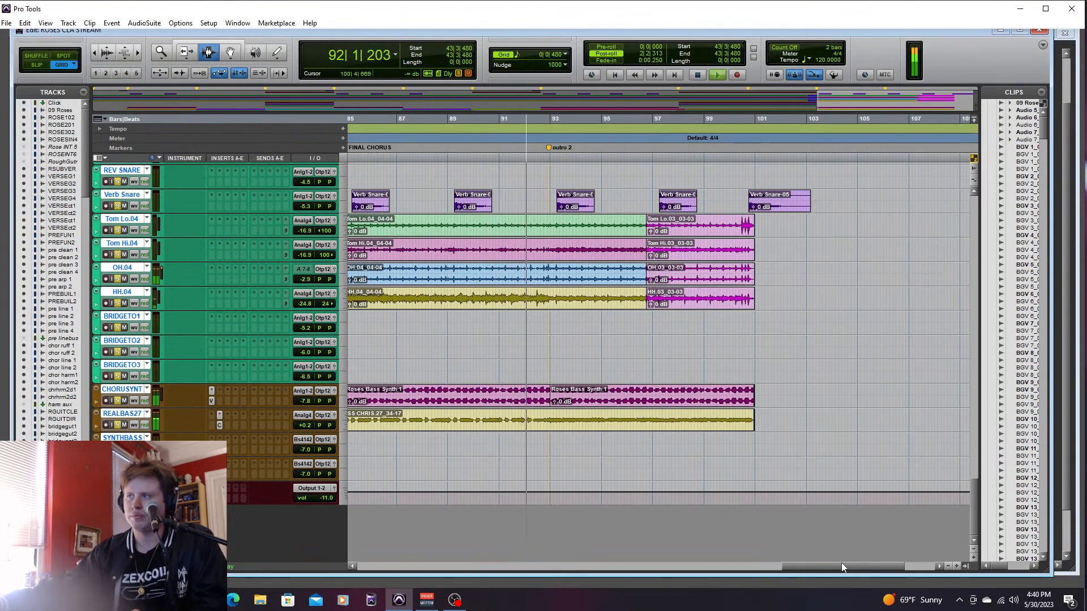
{"action": "key", "text": "space"}
- Clear the drum and bass solos, and examine the pad, synth, tambourine and percussion tracks at chorus 2
{"action": "left_click_drag", "start_coordinate": [840, 564], "coordinate": [640, 574]}
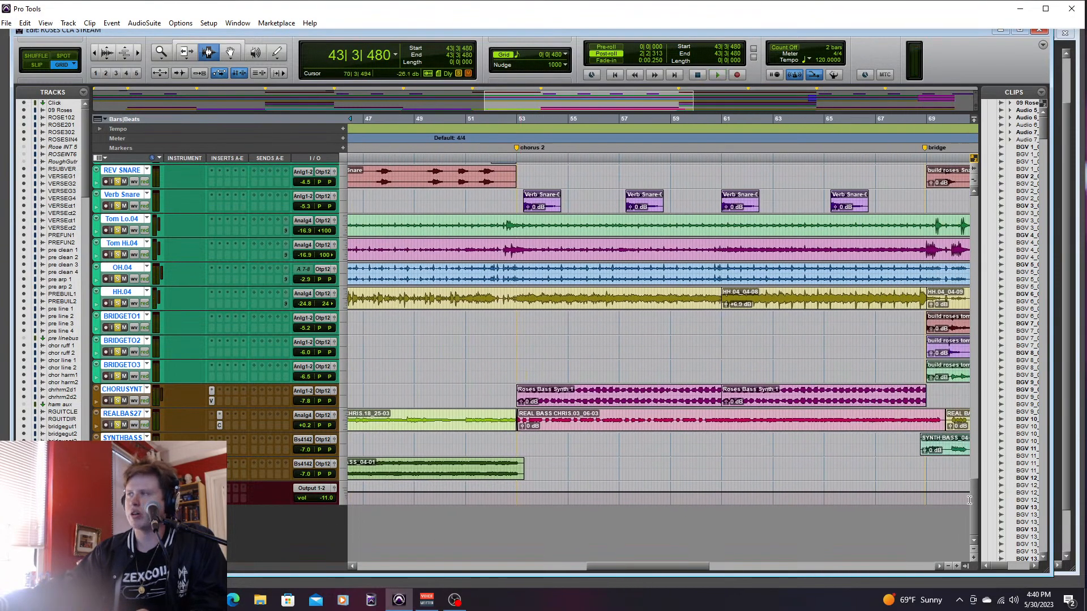
{"action": "left_click_drag", "start_coordinate": [975, 502], "coordinate": [973, 460]}
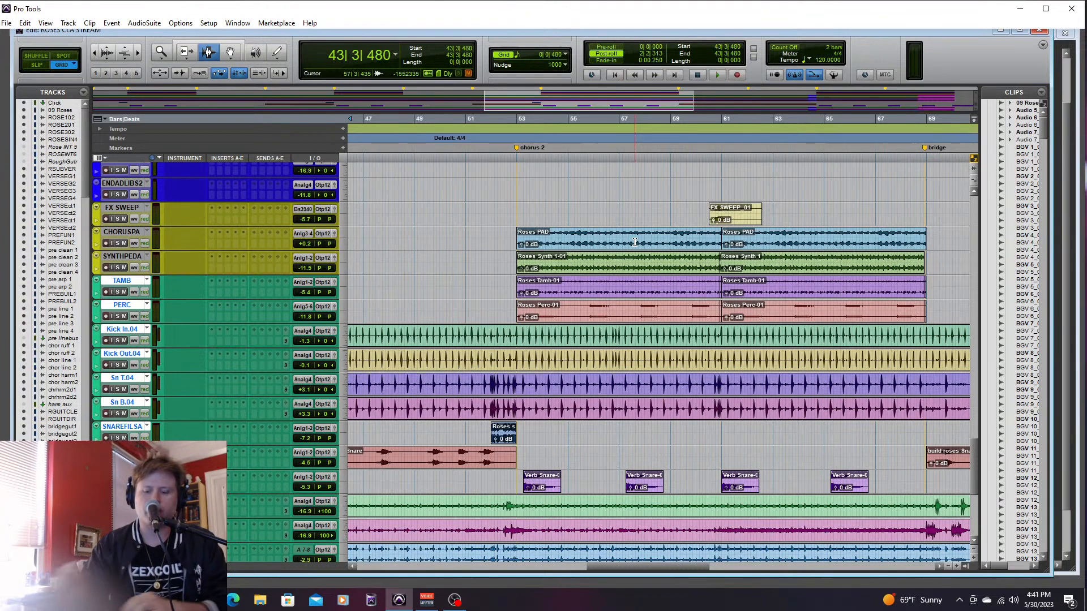
{"action": "key", "text": "ctrl+equal"}
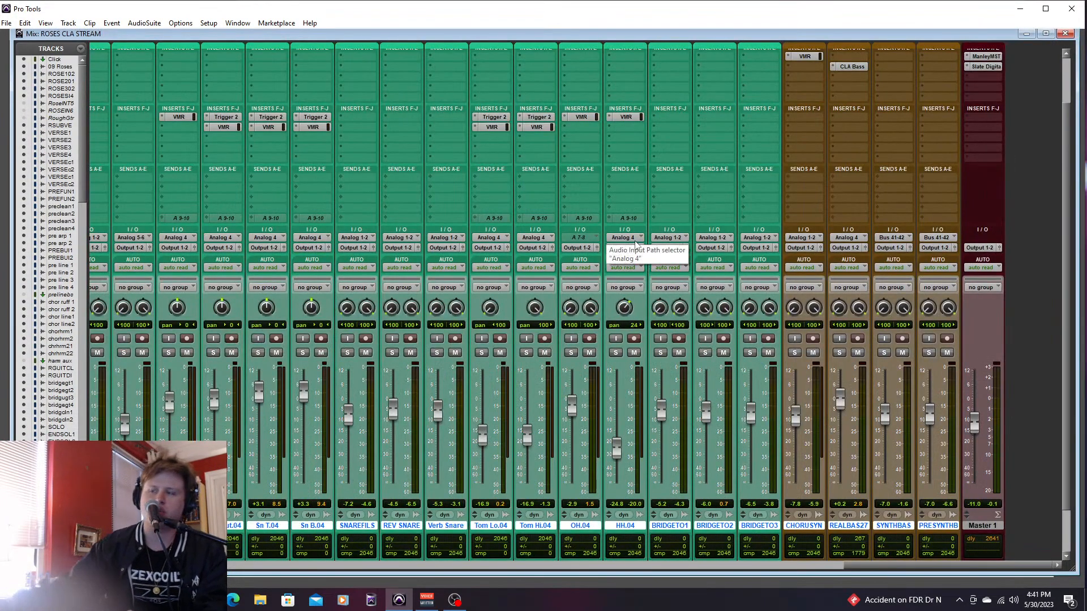
{"action": "key", "text": "ctrl+equal"}
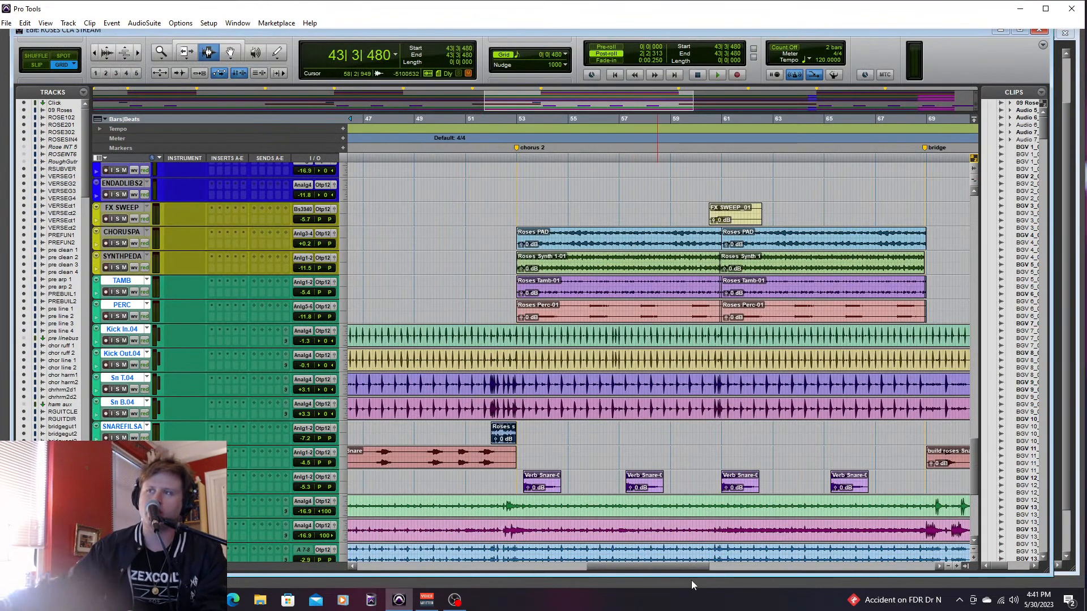
- Look through the pad, drum and guitar tracks at the intro, chorus 2 and the bridge in the arrangement
{"action": "left_click_drag", "start_coordinate": [678, 567], "coordinate": [417, 578]}
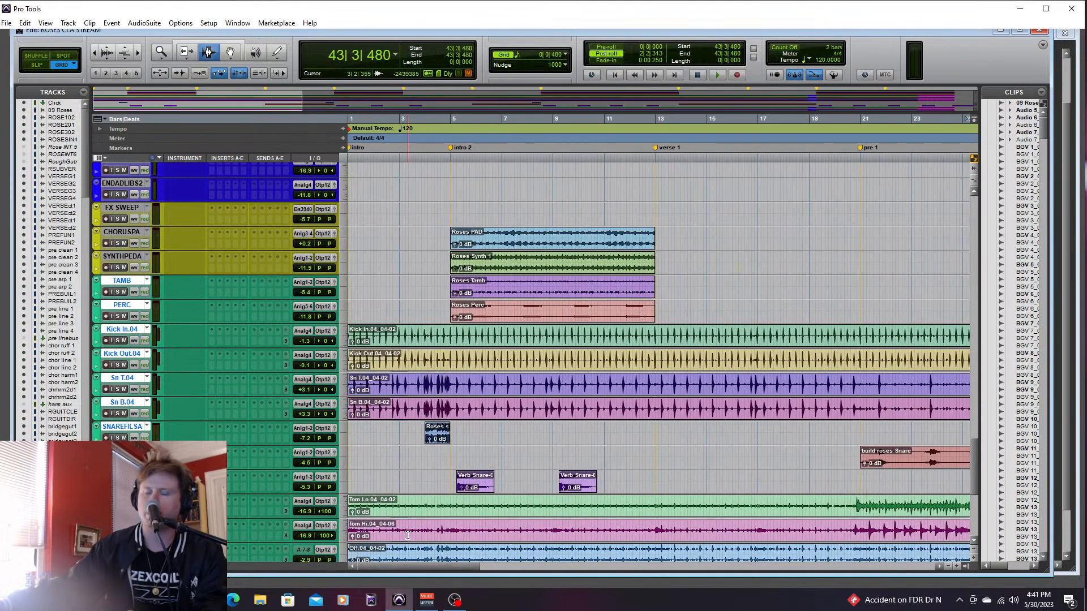
{"action": "left_click_drag", "start_coordinate": [425, 572], "coordinate": [645, 568]}
{"action": "left_click_drag", "start_coordinate": [972, 458], "coordinate": [972, 340]}
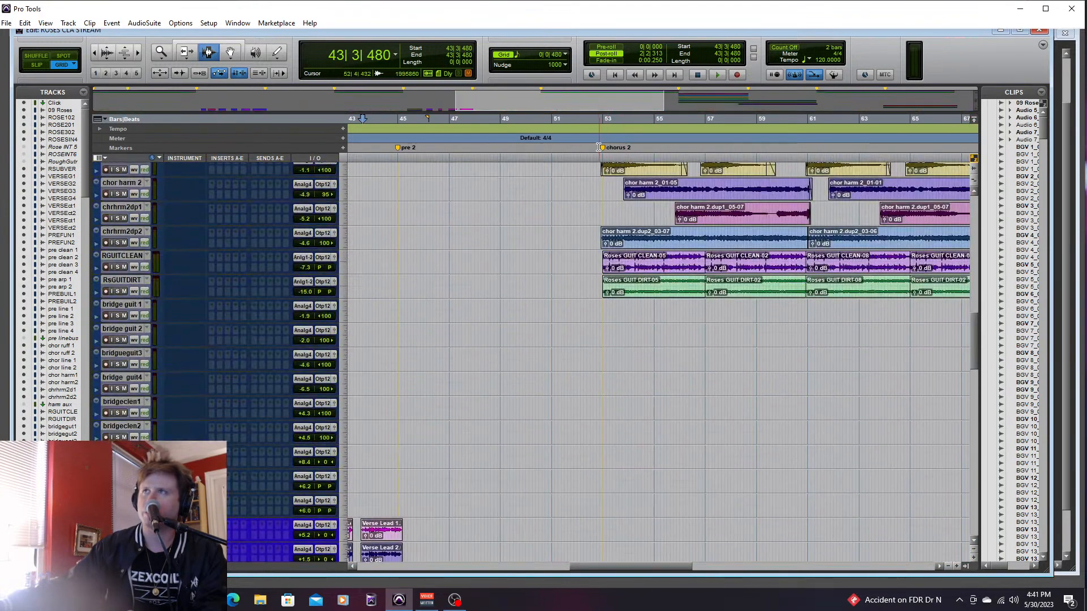
{"action": "scroll", "coordinate": [945, 338], "scroll_direction": "up", "scroll_amount": 5}
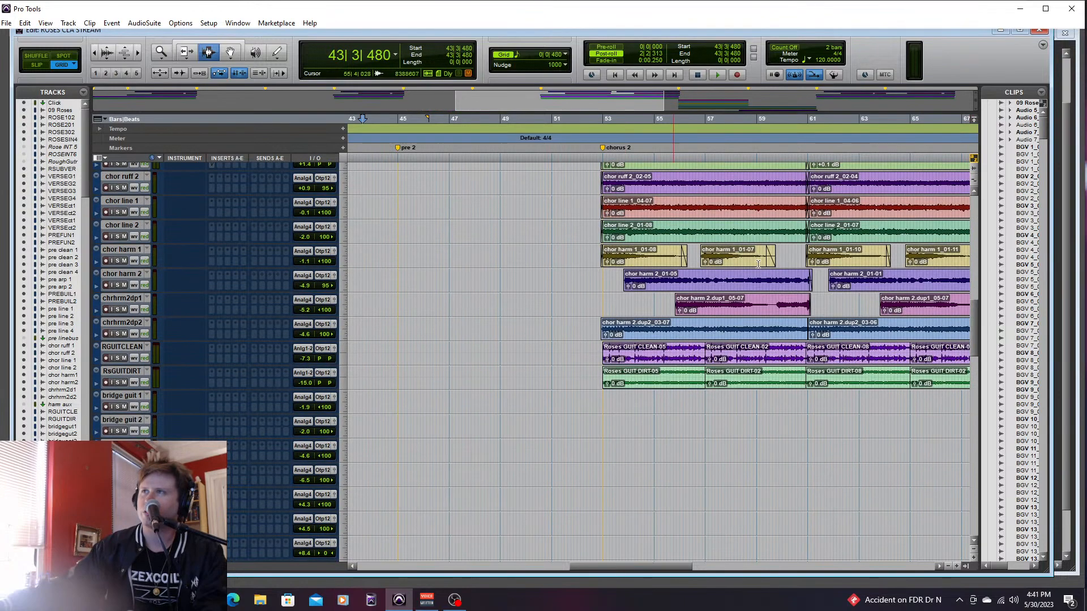
{"action": "scroll", "coordinate": [934, 313], "scroll_direction": "up", "scroll_amount": 5}
{"action": "left_click_drag", "start_coordinate": [629, 567], "coordinate": [717, 563]}
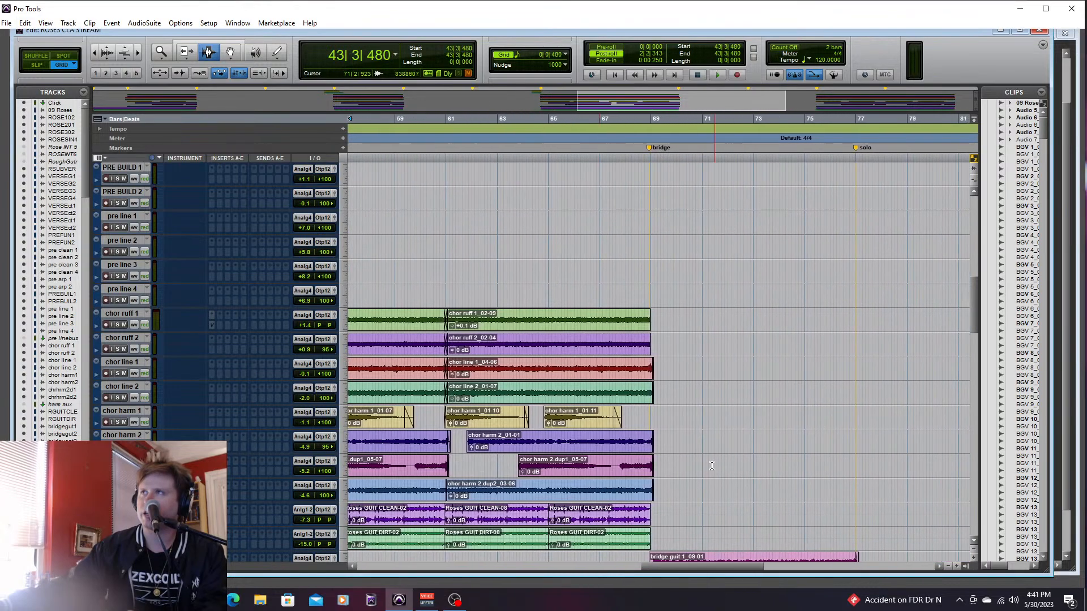
{"action": "left_click_drag", "start_coordinate": [971, 312], "coordinate": [971, 361]}
{"action": "left_click_drag", "start_coordinate": [702, 566], "coordinate": [639, 573]}
- Examine the guitar channels' faders, pans and inserts in the mixer, and return to the arrangement
{"action": "key", "text": "ctrl+equal"}
{"action": "left_click_drag", "start_coordinate": [874, 558], "coordinate": [235, 542]}
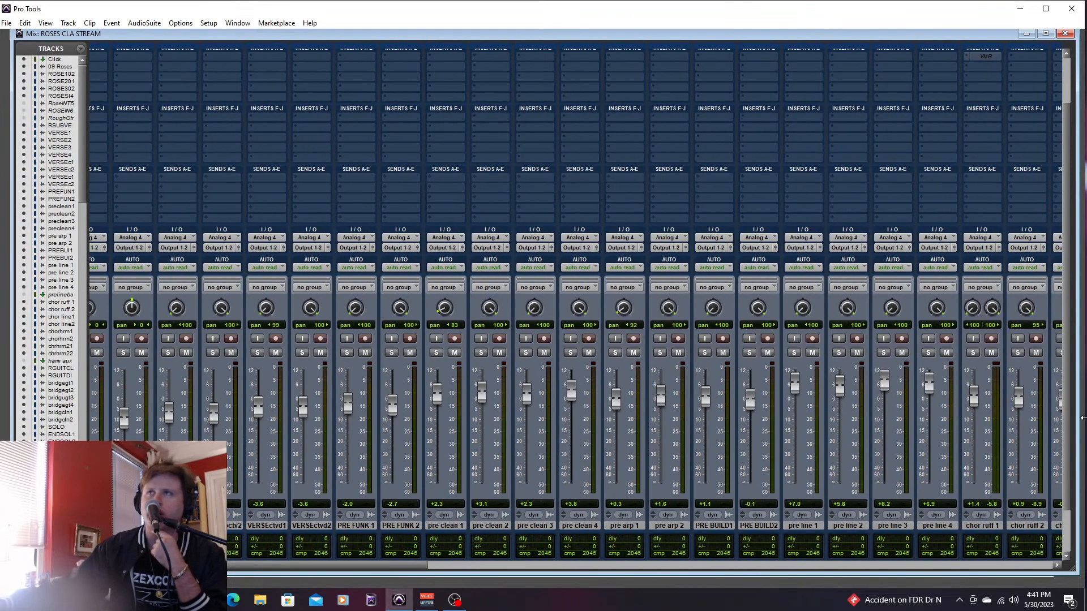
{"action": "left_click_drag", "start_coordinate": [1067, 470], "coordinate": [1069, 435]}
{"action": "left_click", "coordinate": [563, 111]}
{"action": "left_click_drag", "start_coordinate": [409, 565], "coordinate": [494, 560]}
{"action": "key", "text": "ctrl+equal"}
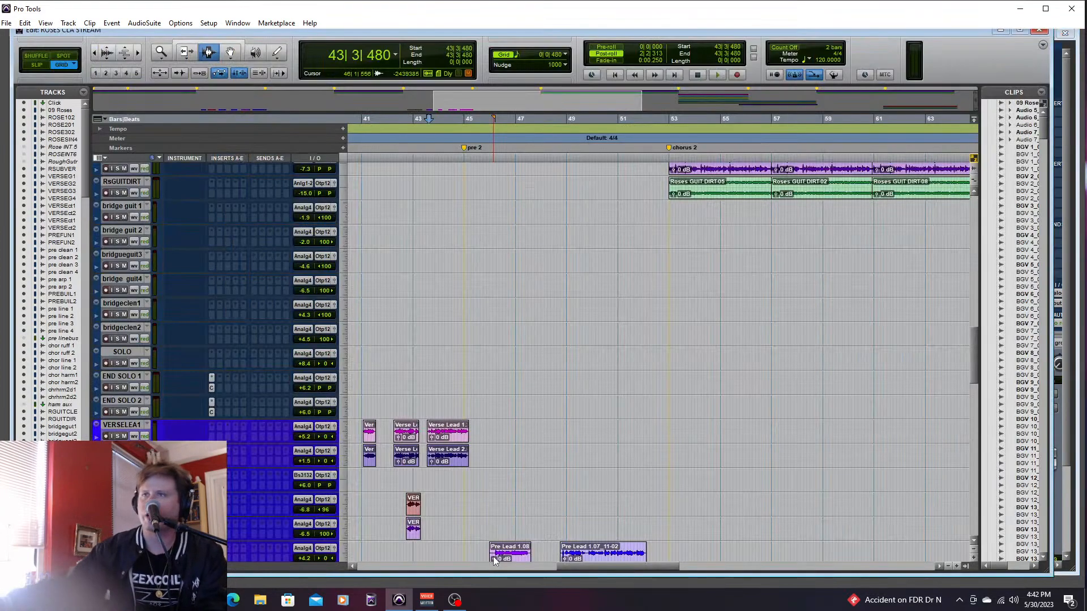
- Play the drum and bass tracks briefly from 44|3|000, just before pre 2, and stop
{"action": "left_click_drag", "start_coordinate": [973, 356], "coordinate": [975, 512]}
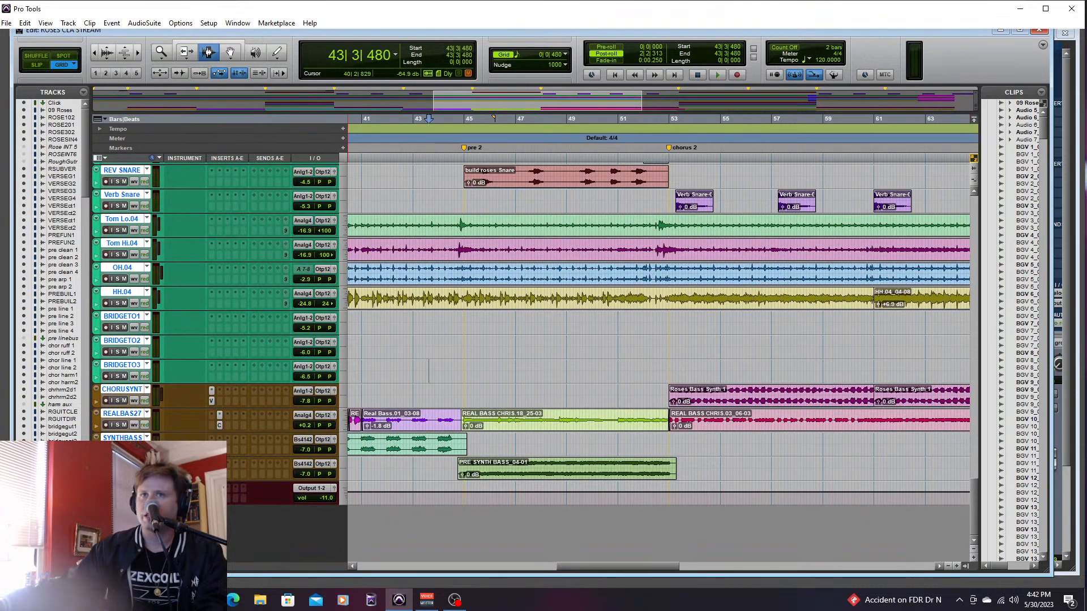
{"action": "left_click", "coordinate": [453, 467]}
{"action": "key", "text": "space"}
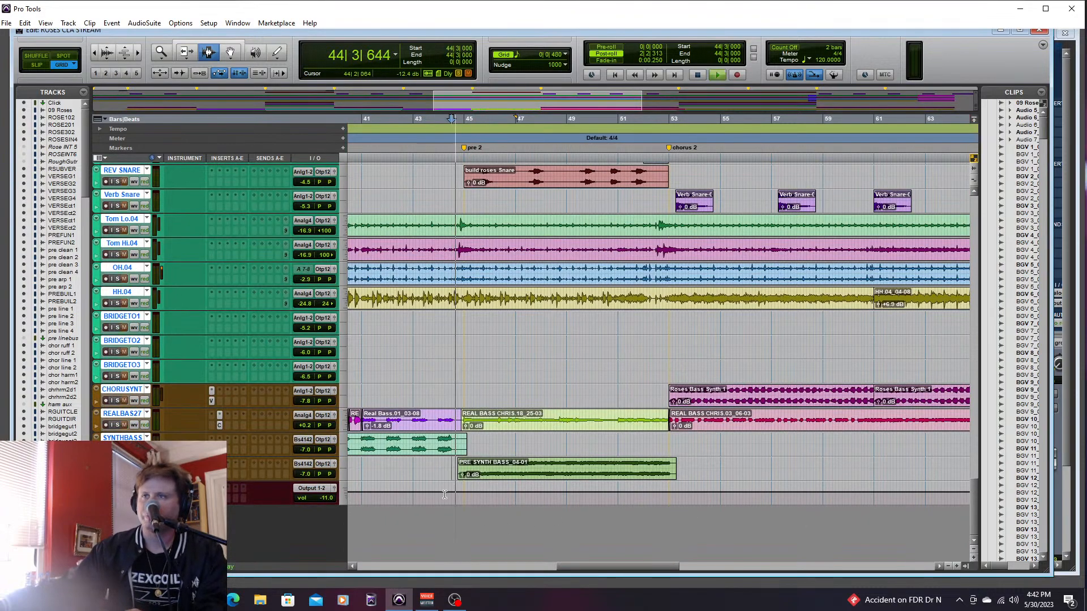
{"action": "key", "text": "space"}
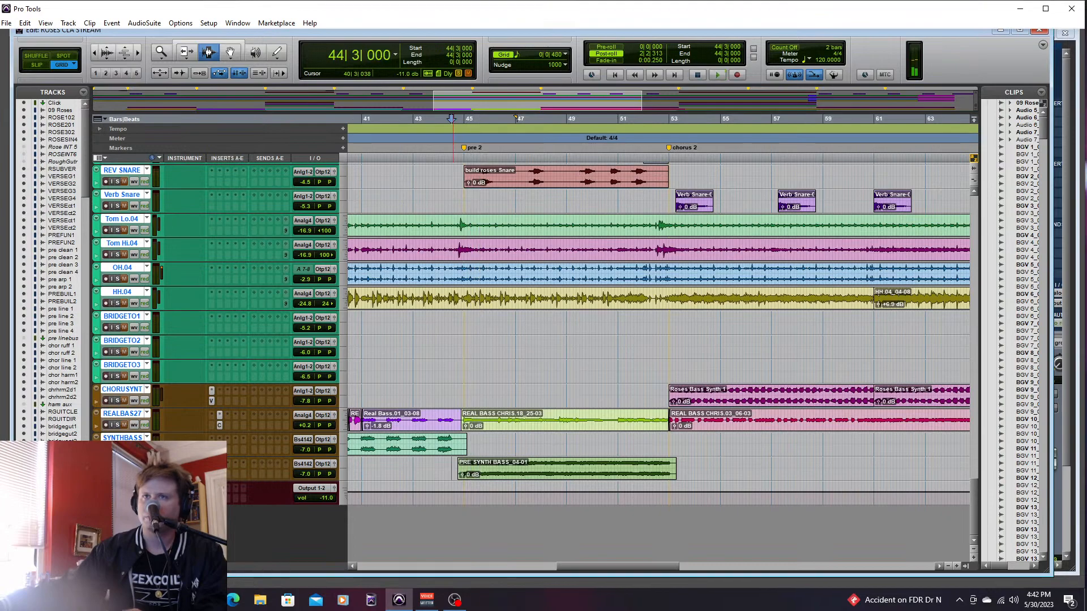
- Insert Slate Digital's stereo Virtual Mix Rack on the pre-chorus synth bass track, and load its Synth Bass DC preset
{"action": "left_click", "coordinate": [227, 463]}
{"action": "mouse_move", "coordinate": [266, 481]}
{"action": "mouse_move", "coordinate": [373, 392]}
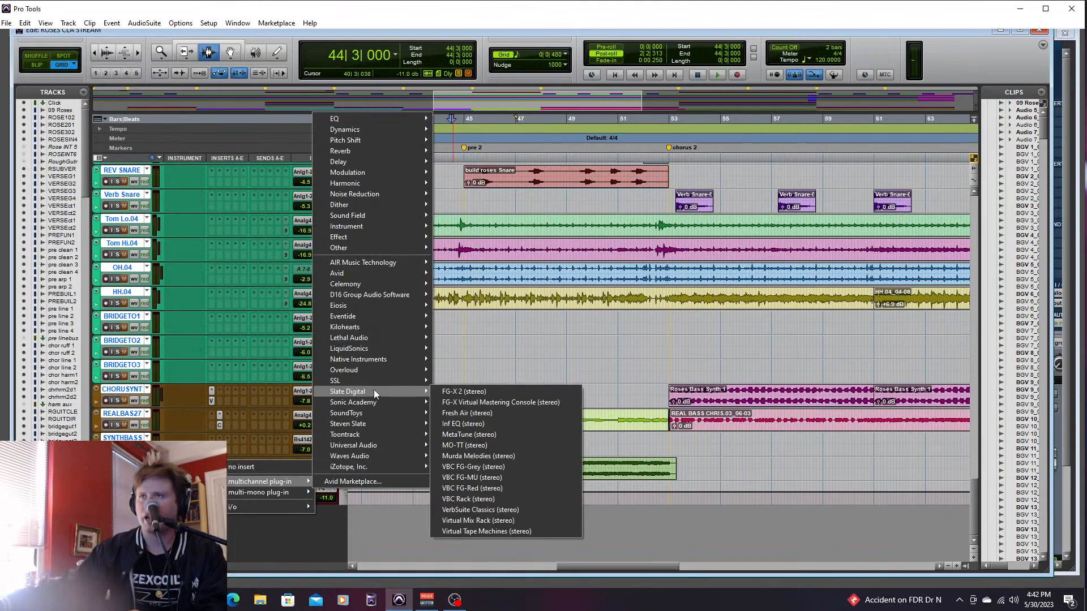
{"action": "left_click", "coordinate": [478, 520]}
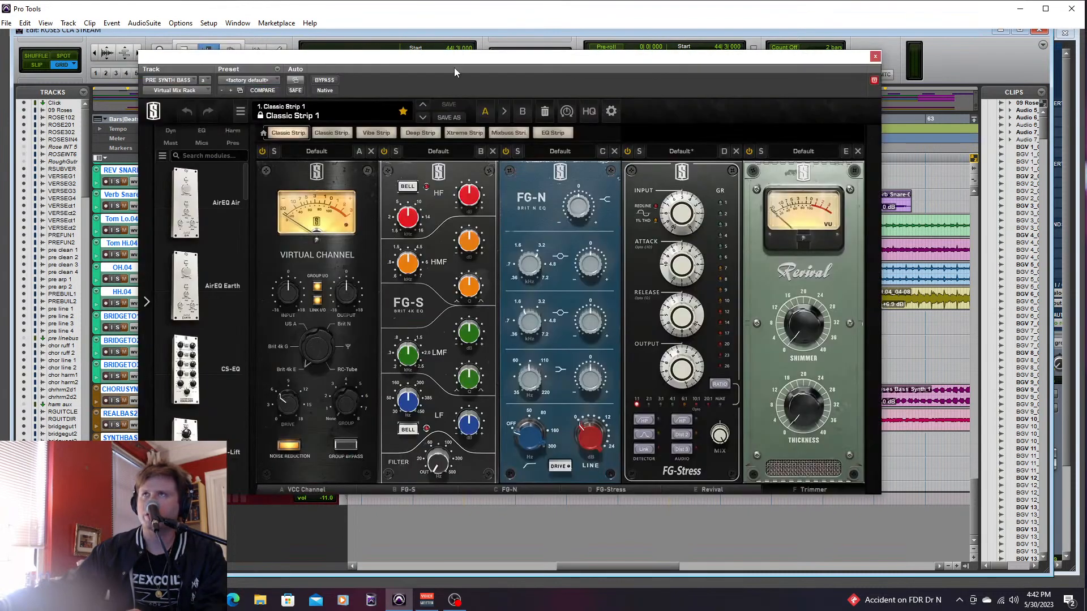
{"action": "left_click", "coordinate": [349, 116]}
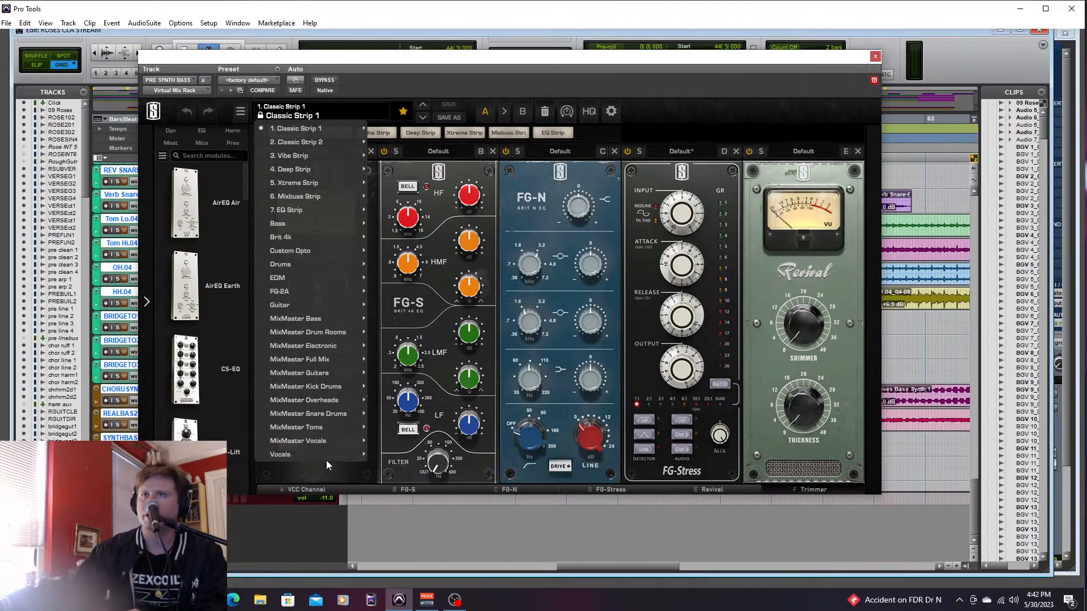
{"action": "mouse_move", "coordinate": [335, 456]}
{"action": "mouse_move", "coordinate": [301, 221]}
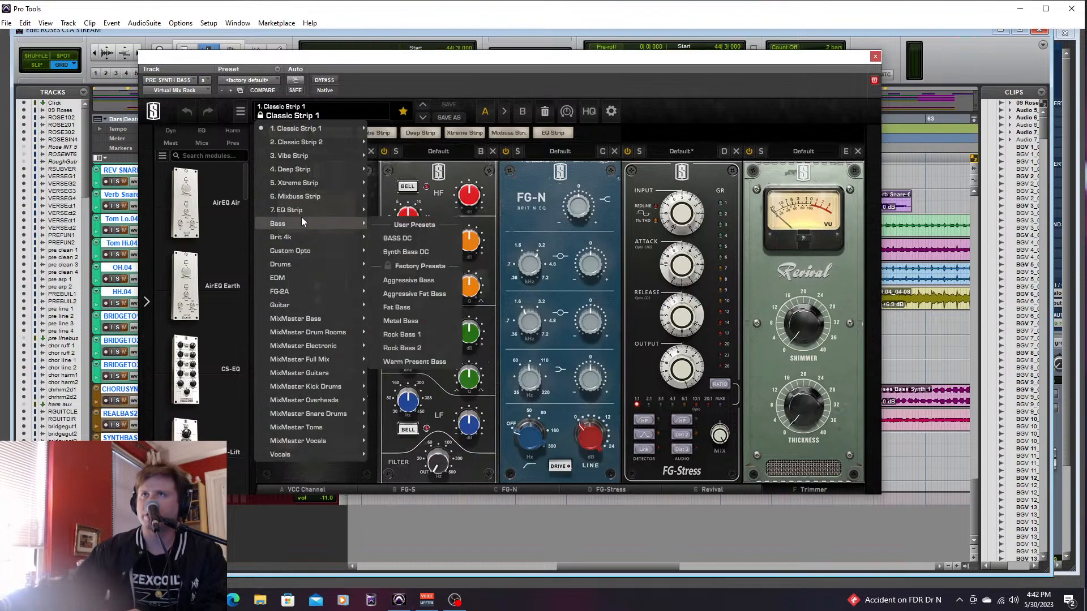
{"action": "left_click", "coordinate": [421, 254]}
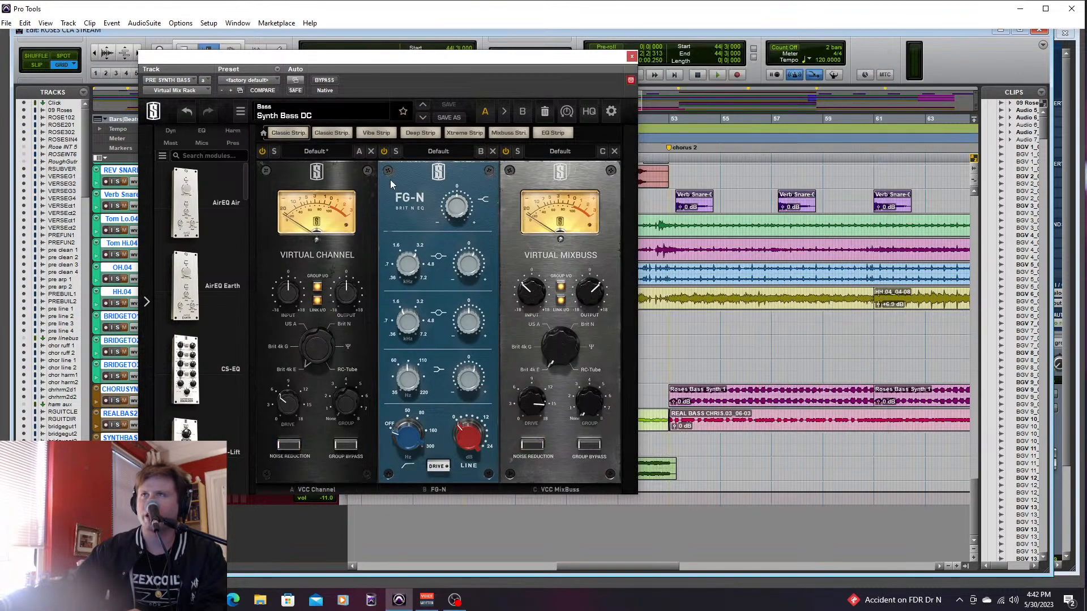
{"action": "left_click_drag", "start_coordinate": [447, 64], "coordinate": [851, 116]}
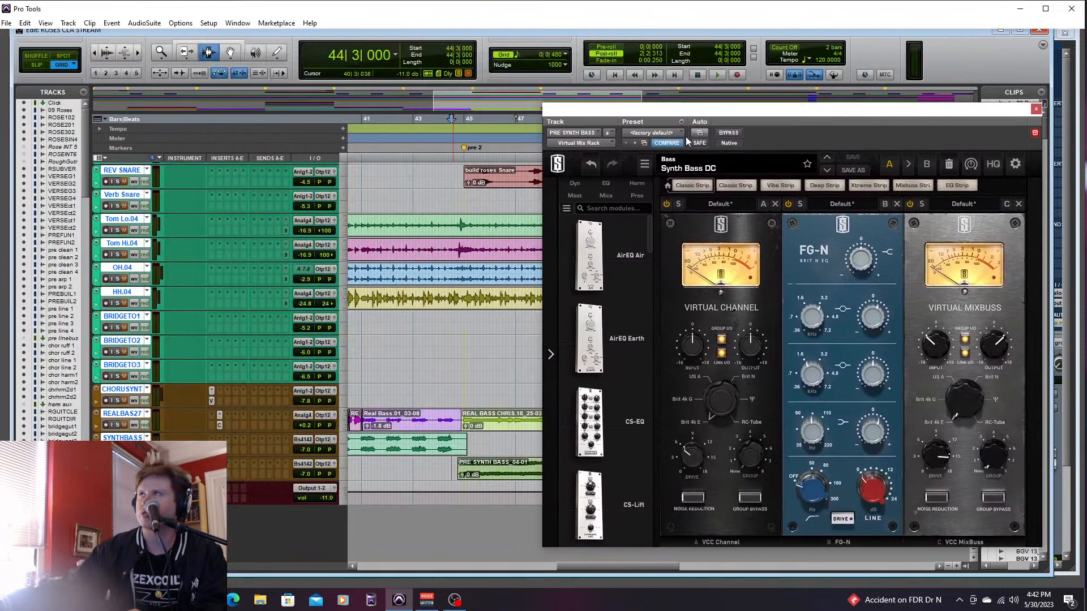
- Compare the pre-chorus synth bass with the Virtual Mix Rack bypassed and active, playing from 44|3|000 each time
{"action": "left_click", "coordinate": [730, 134]}
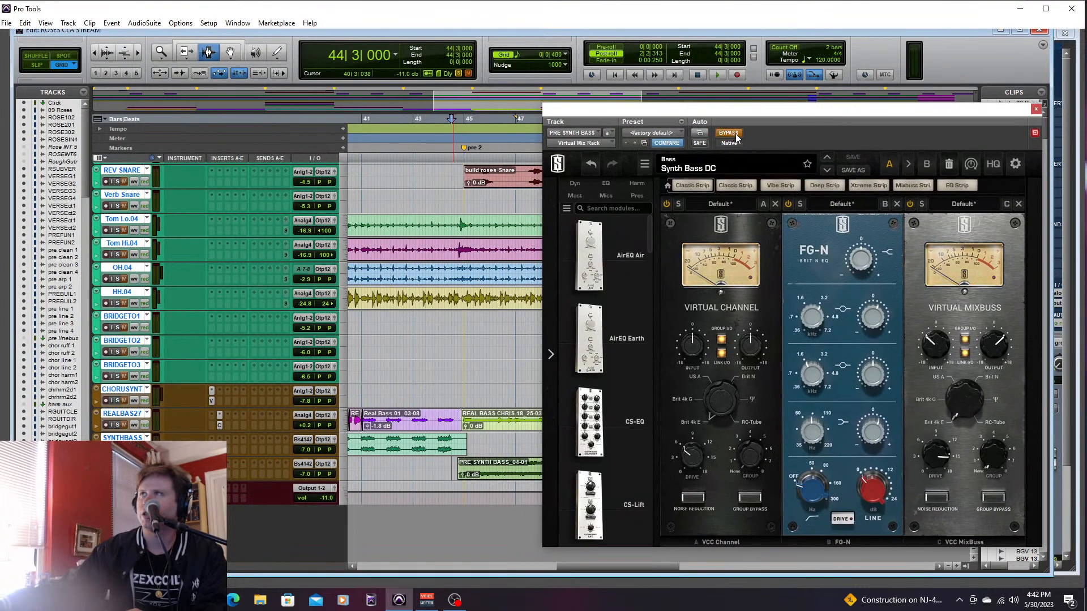
{"action": "key", "text": "space"}
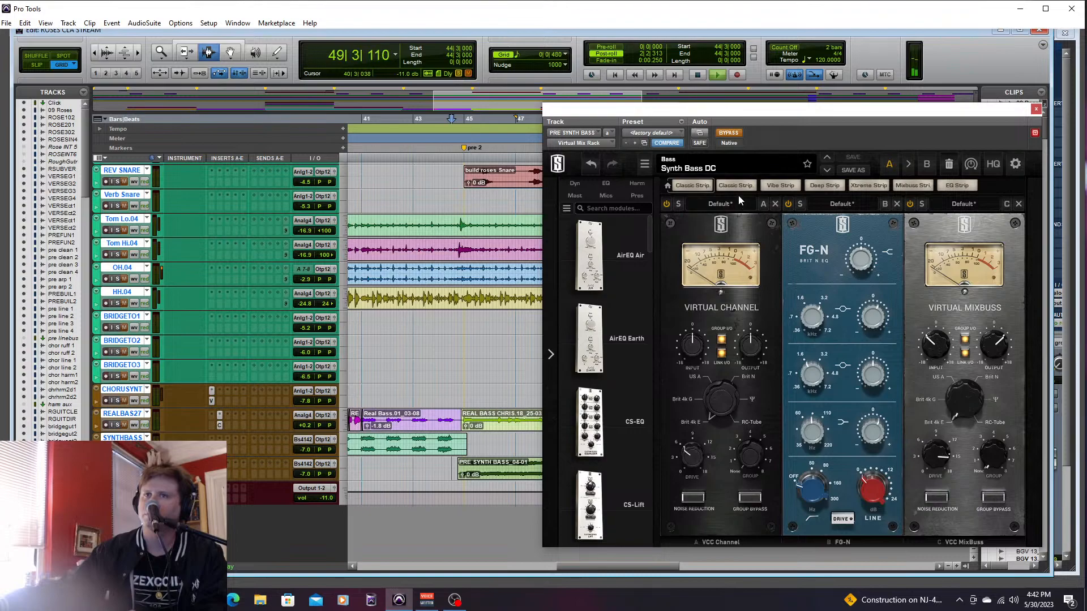
{"action": "key", "text": "space"}
{"action": "left_click", "coordinate": [728, 133]}
{"action": "key", "text": "space"}
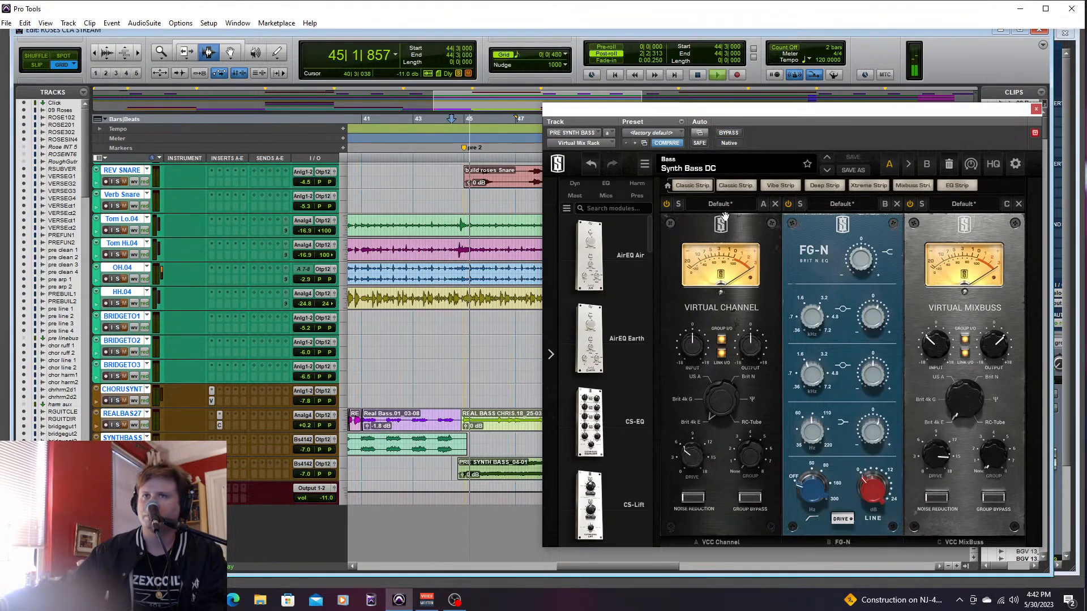
- Try adjusting the FG-N equalizer module in the Synth Bass DC preset while playing pre 2, and restart playback briefly
{"action": "mouse_move", "coordinate": [775, 112]}
{"action": "left_mouse_down"}
{"action": "mouse_move", "coordinate": [833, 120]}
{"action": "mouse_move", "coordinate": [768, 113]}
{"action": "left_mouse_up"}
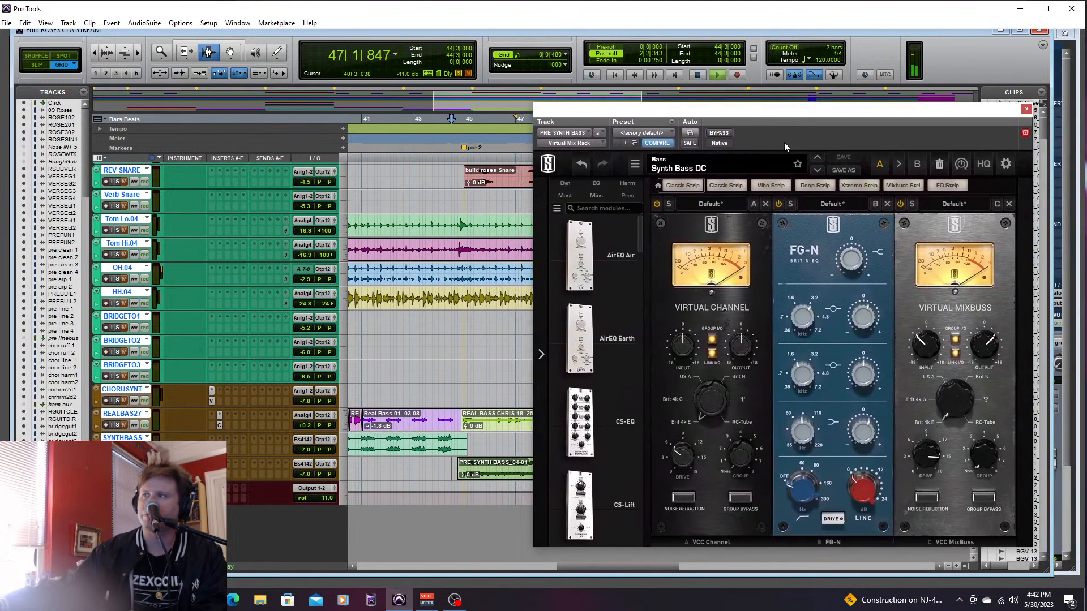
{"action": "mouse_move", "coordinate": [863, 318]}
{"action": "left_mouse_down"}
{"action": "mouse_move", "coordinate": [884, 264]}
{"action": "mouse_move", "coordinate": [868, 319]}
{"action": "left_mouse_up"}
{"action": "mouse_move", "coordinate": [862, 490]}
{"action": "left_mouse_down"}
{"action": "mouse_move", "coordinate": [876, 449]}
{"action": "mouse_move", "coordinate": [862, 493]}
{"action": "left_mouse_up"}
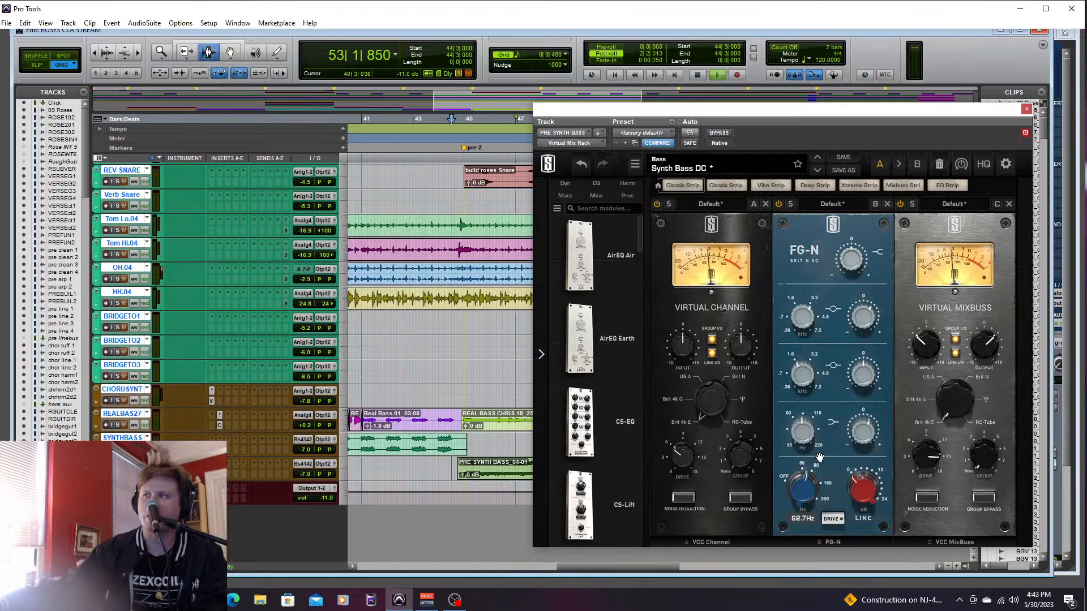
{"action": "key", "text": "space"}
{"action": "key", "text": "space"}
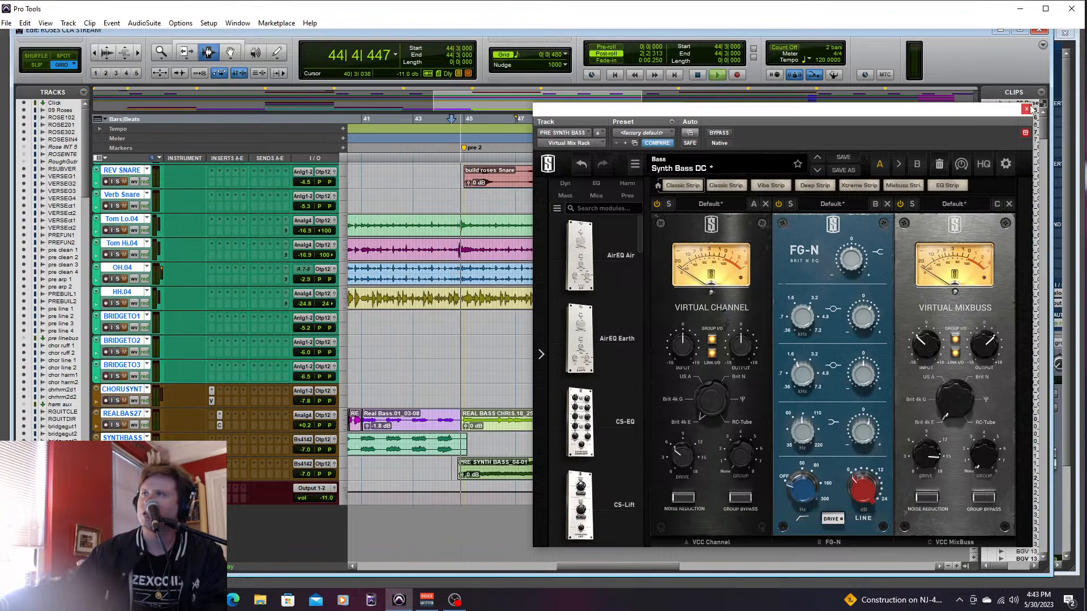
{"action": "key", "text": "space"}
- Close the Virtual Mix Rack and remove it from the pre-chorus synth bass track
{"action": "left_click", "coordinate": [1025, 109]}
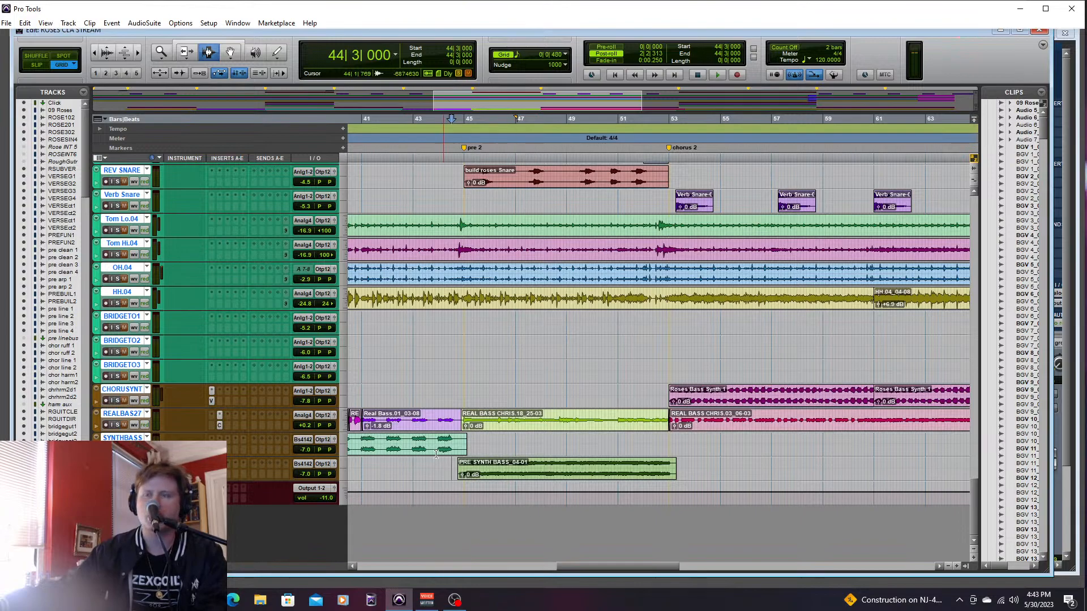
{"action": "left_click", "coordinate": [229, 463]}
{"action": "left_click", "coordinate": [243, 467]}
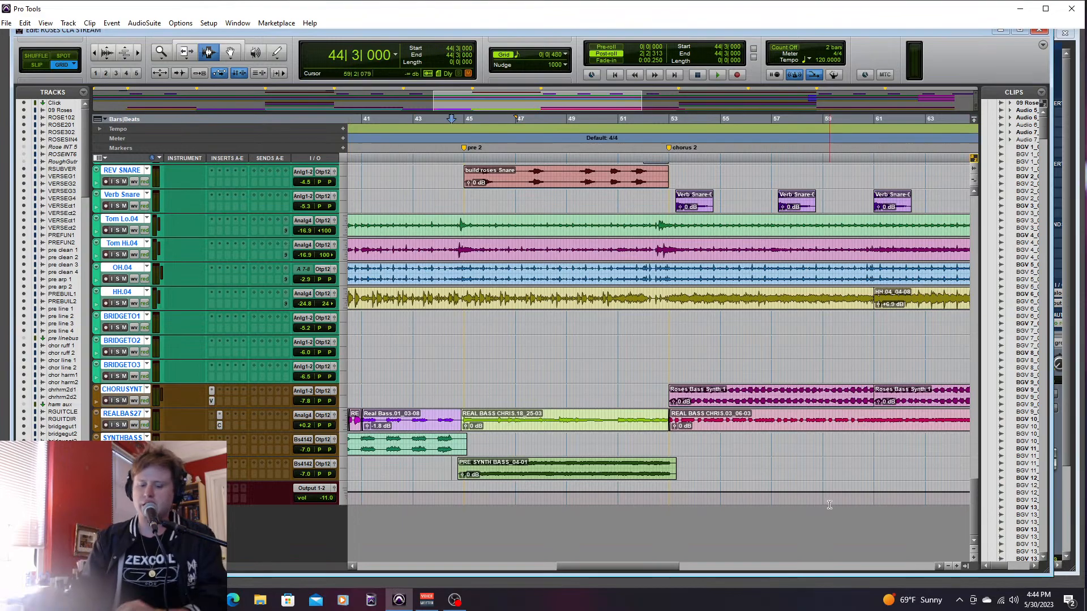
{"action": "left_click_drag", "start_coordinate": [978, 499], "coordinate": [972, 227]}
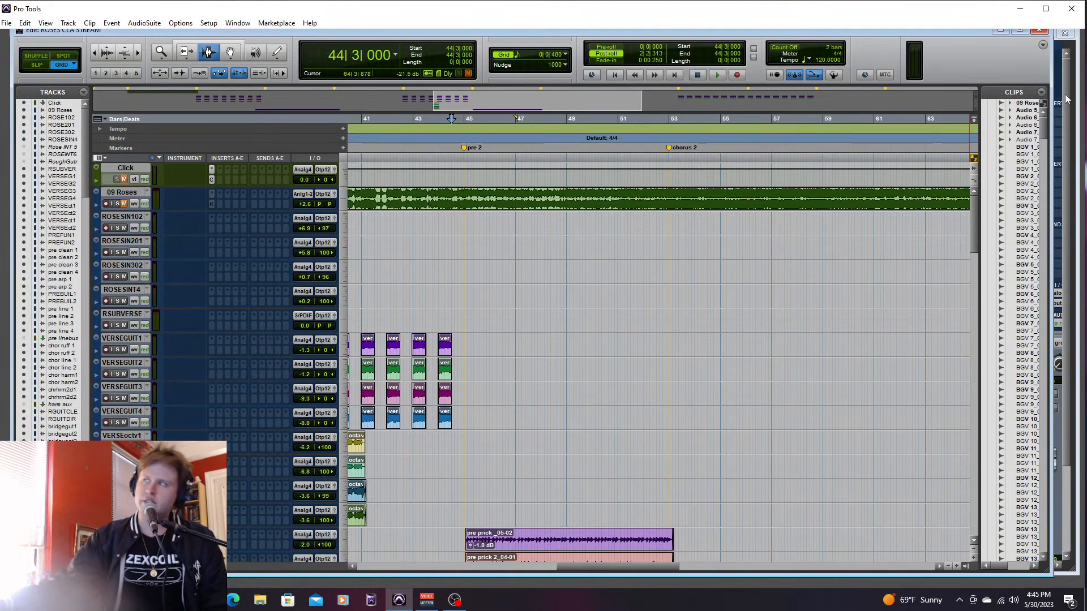
{"action": "left_click", "coordinate": [212, 218]}
{"action": "mouse_move", "coordinate": [277, 234]}
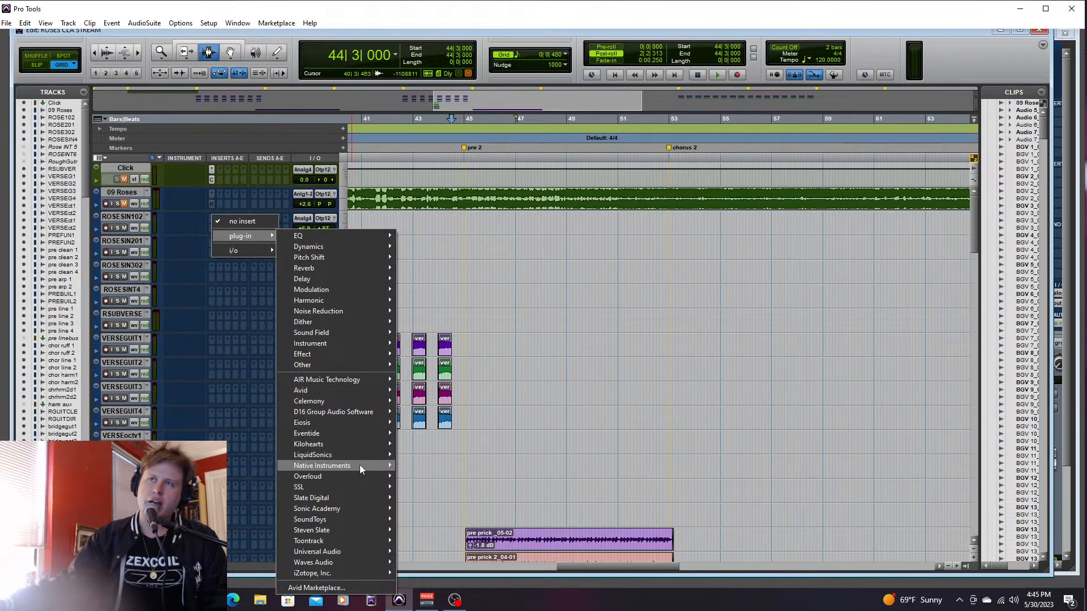
{"action": "left_click", "coordinate": [629, 419]}
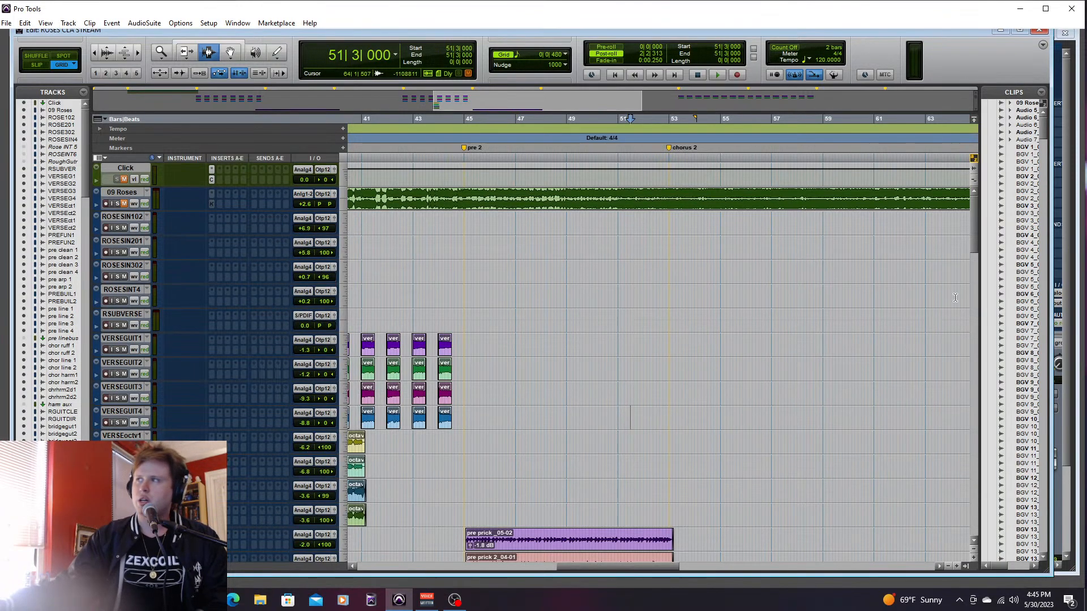
- Solo the SOLO guitar track, and play it from 75|4|480 just before the solo section
{"action": "left_click_drag", "start_coordinate": [969, 231], "coordinate": [980, 357]}
{"action": "left_click_drag", "start_coordinate": [640, 567], "coordinate": [764, 562]}
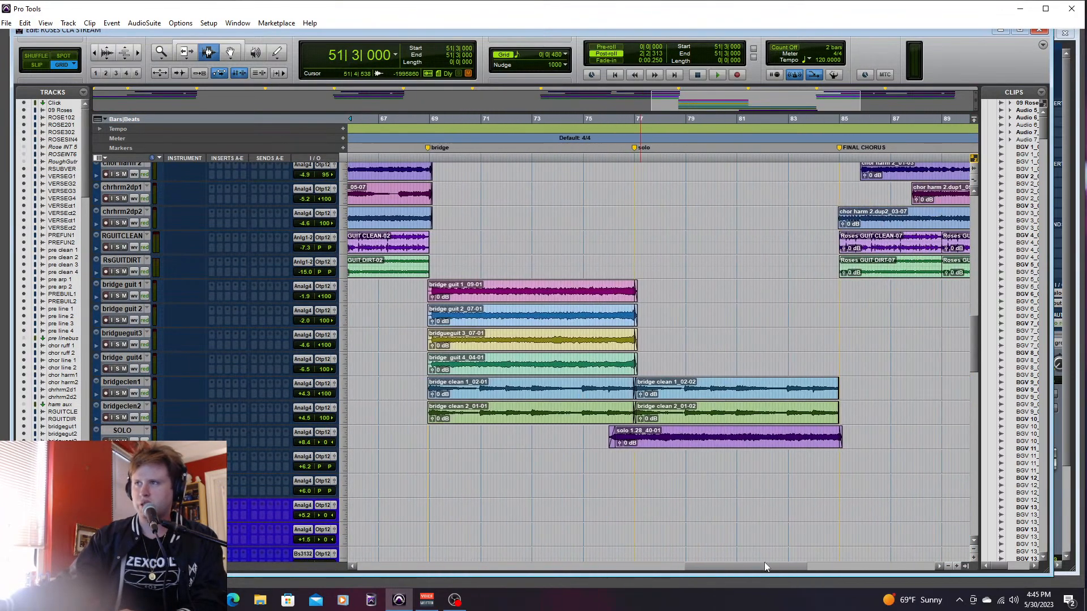
{"action": "left_click", "coordinate": [612, 120]}
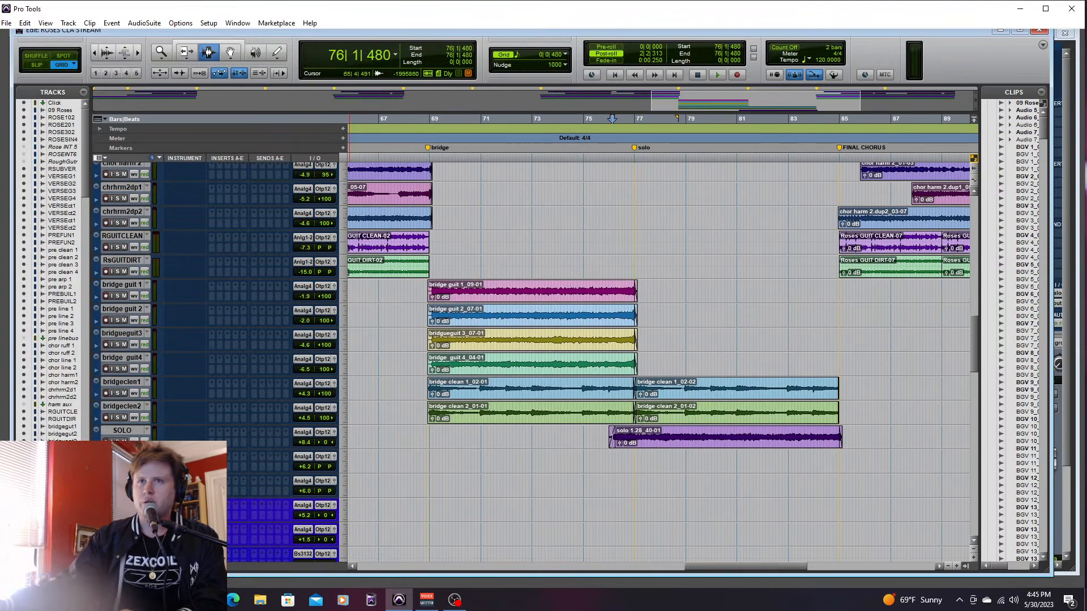
{"action": "left_click", "coordinate": [610, 441]}
{"action": "key", "text": "space"}
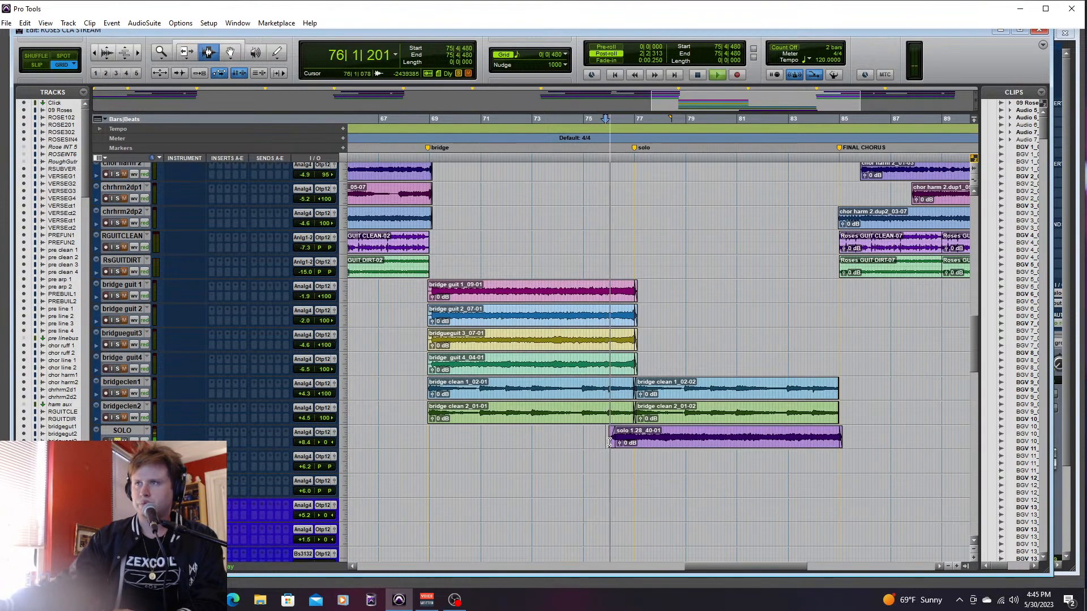
- Set the SOLO track's fader to +3.6 dB in the mixer during playback, and stop back in the arrangement
{"action": "key", "text": "ctrl+equal"}
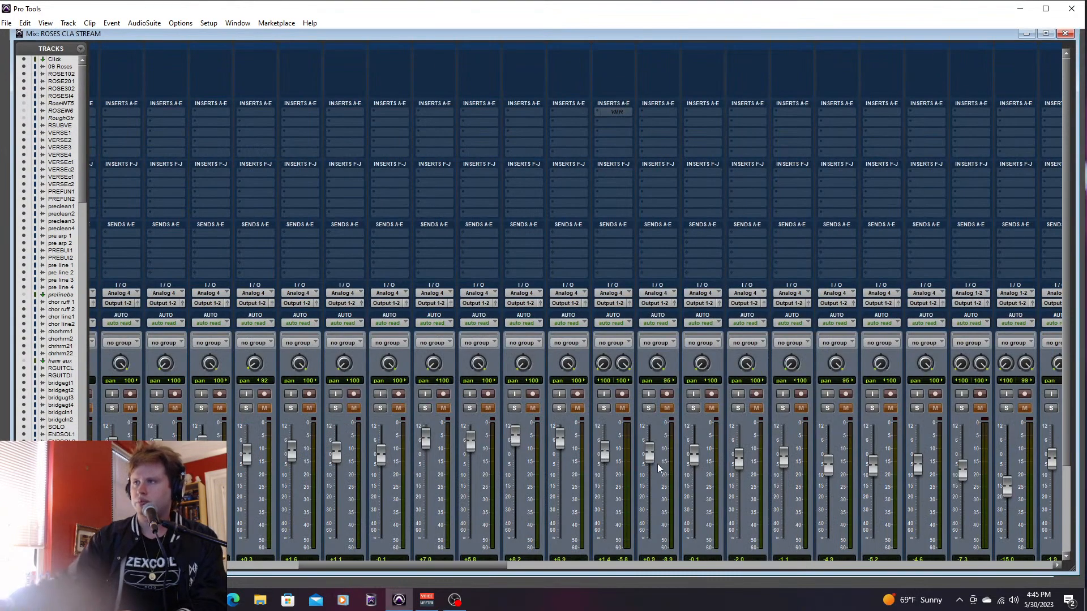
{"action": "left_click_drag", "start_coordinate": [500, 562], "coordinate": [733, 563]}
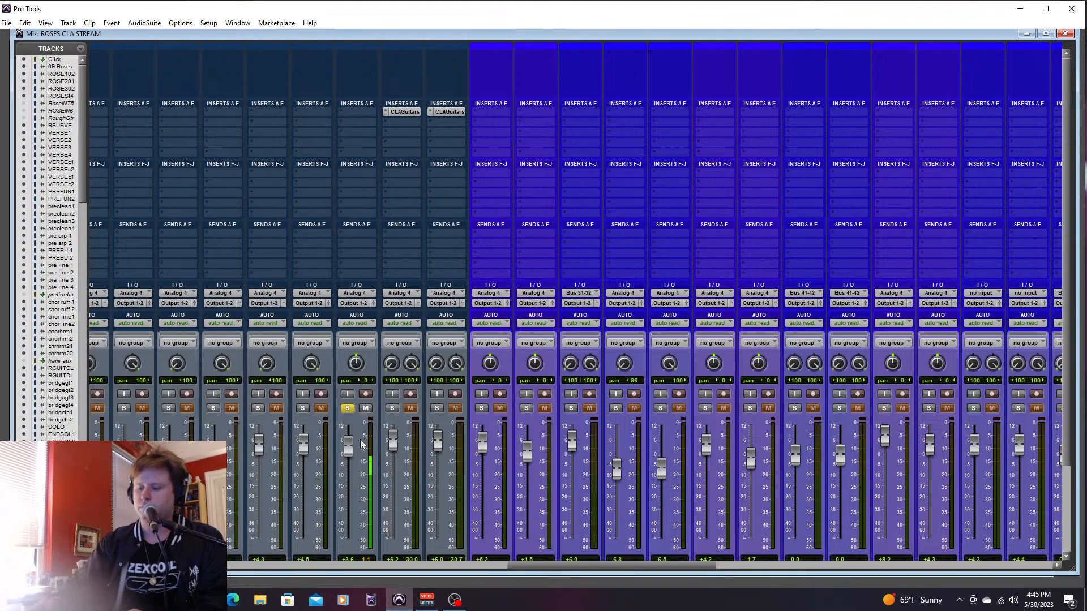
{"action": "key", "text": "ctrl+equal"}
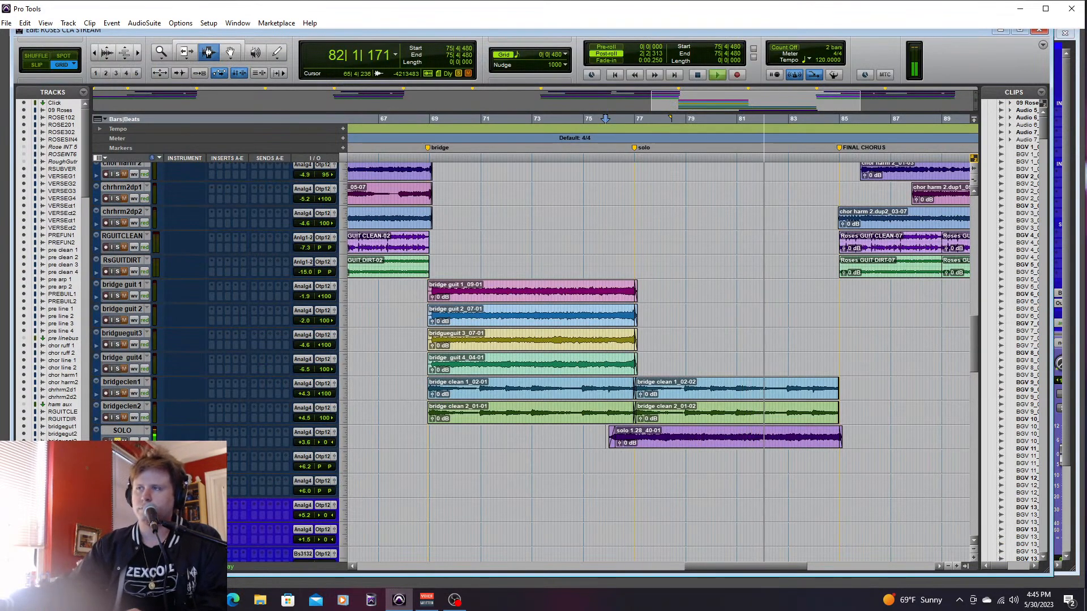
{"action": "key", "text": "space"}
- Insert the Waves CLA Guitars (mono/stereo) plug-in on the SOLO guitar track
{"action": "left_click", "coordinate": [212, 429]}
{"action": "mouse_move", "coordinate": [240, 450]}
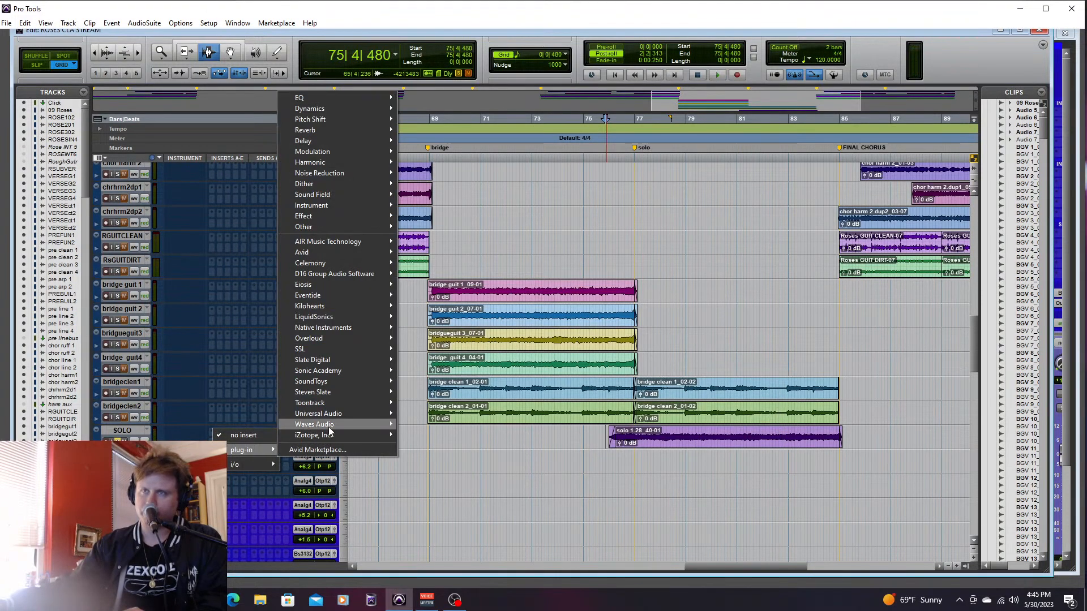
{"action": "mouse_move", "coordinate": [330, 425]}
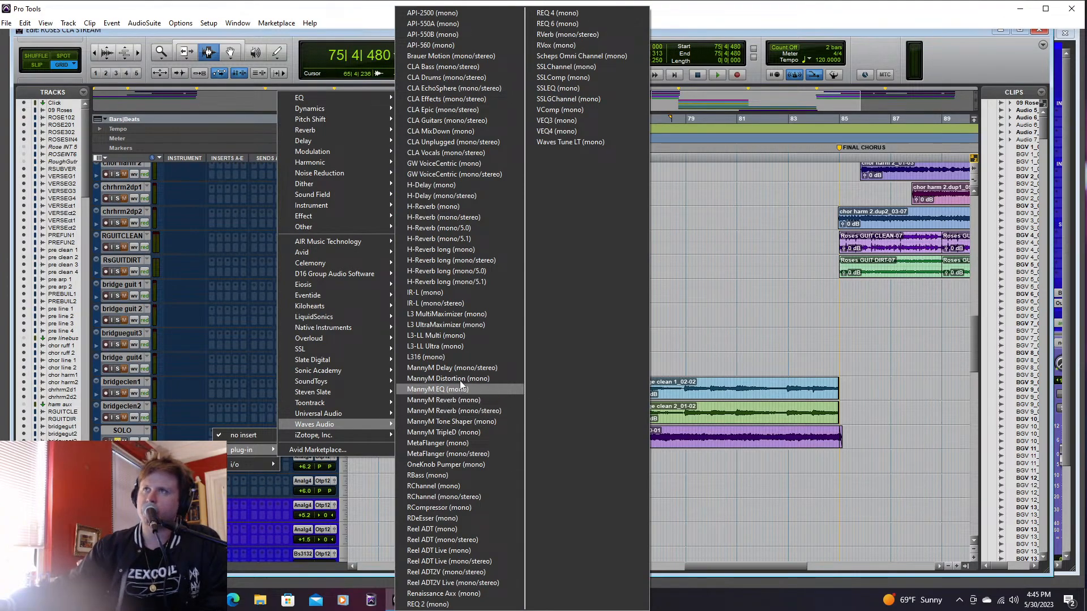
{"action": "left_click", "coordinate": [456, 117]}
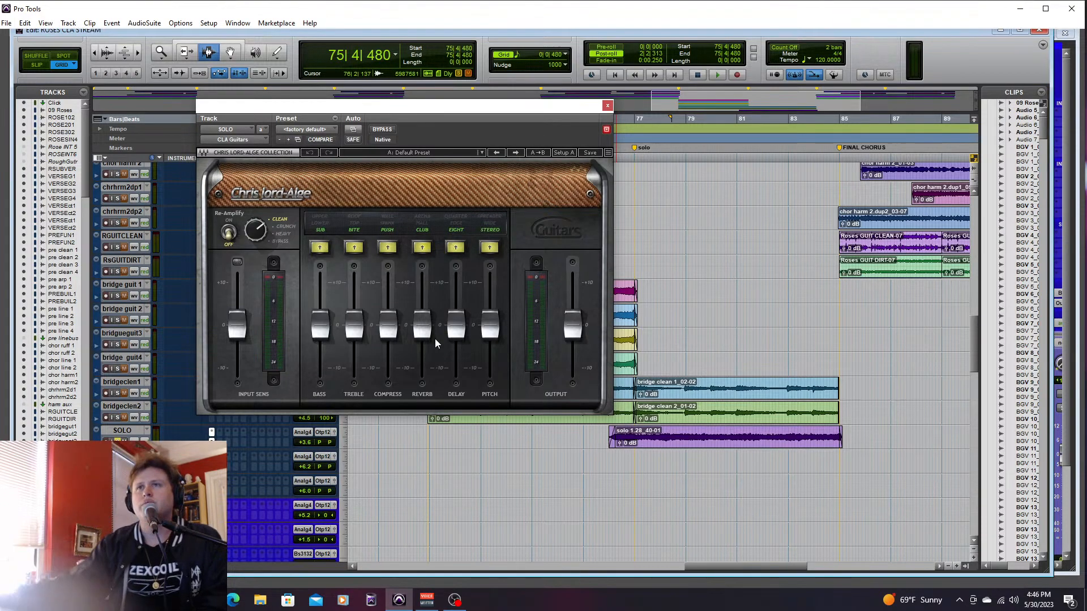
- Set CLA Guitars on the solo track to Heavy re-amplification and Quarter delay, and raise the delay fader to 10.0
{"action": "left_click", "coordinate": [285, 233]}
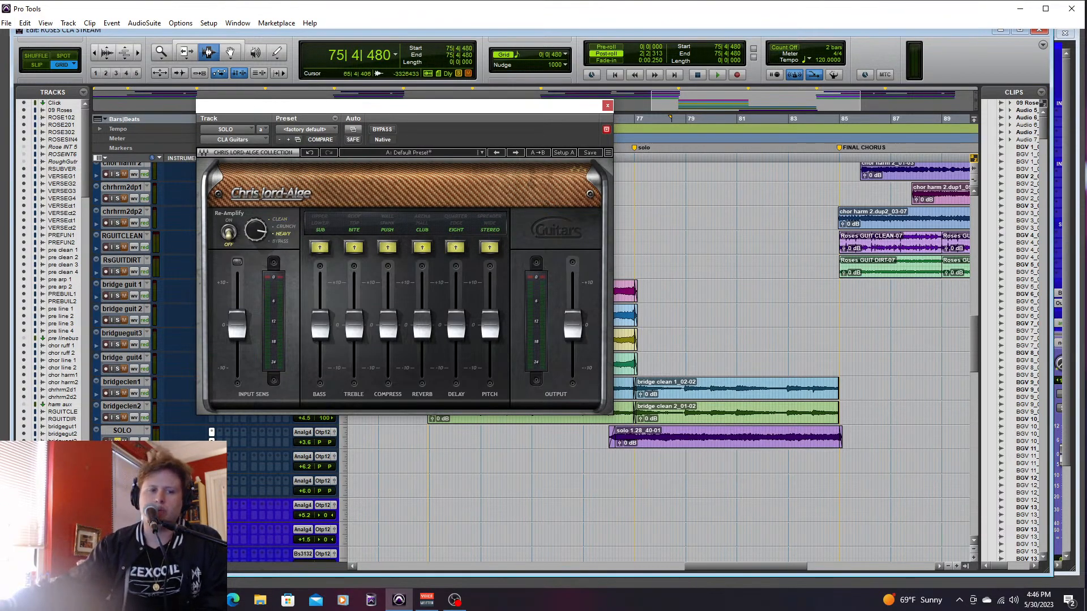
{"action": "left_click", "coordinate": [456, 248]}
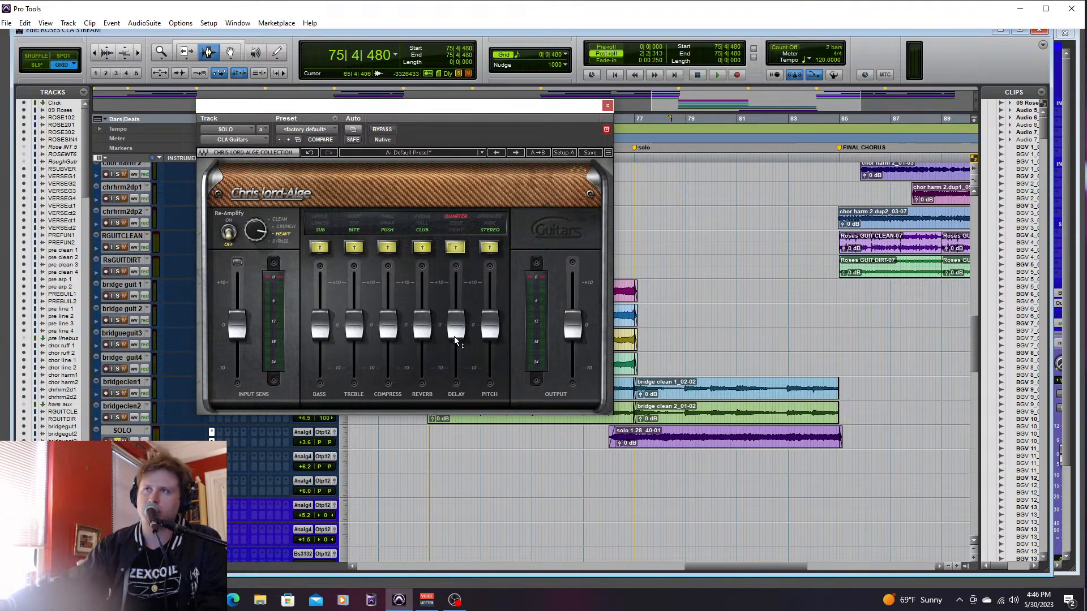
{"action": "left_click_drag", "start_coordinate": [456, 337], "coordinate": [456, 291]}
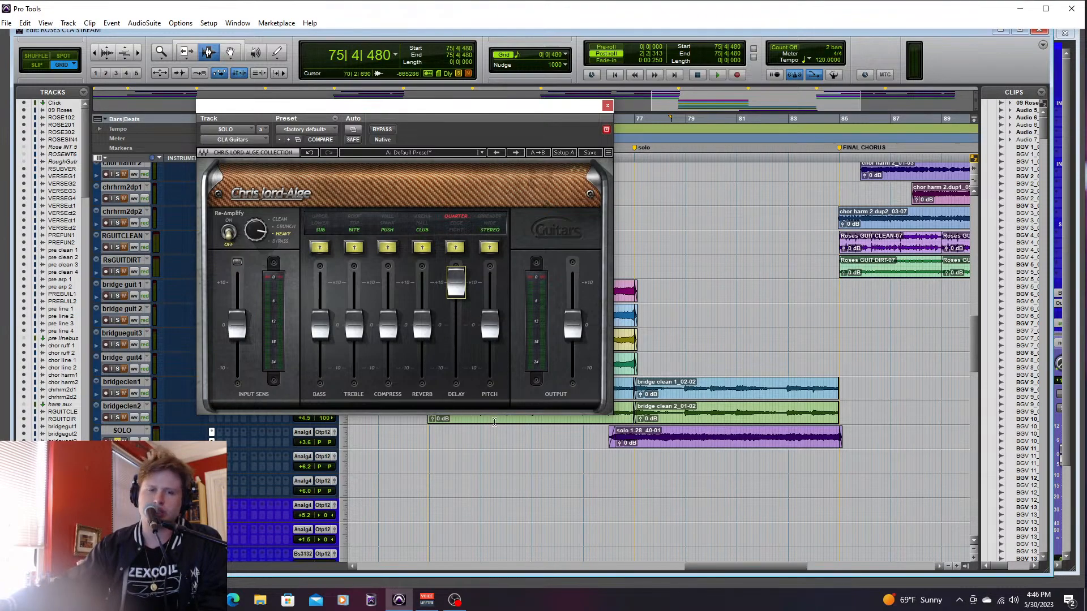
- Play the solo and lower the SOLO track's fader to +0.7 dB in the mixer during playback
{"action": "key", "text": "space"}
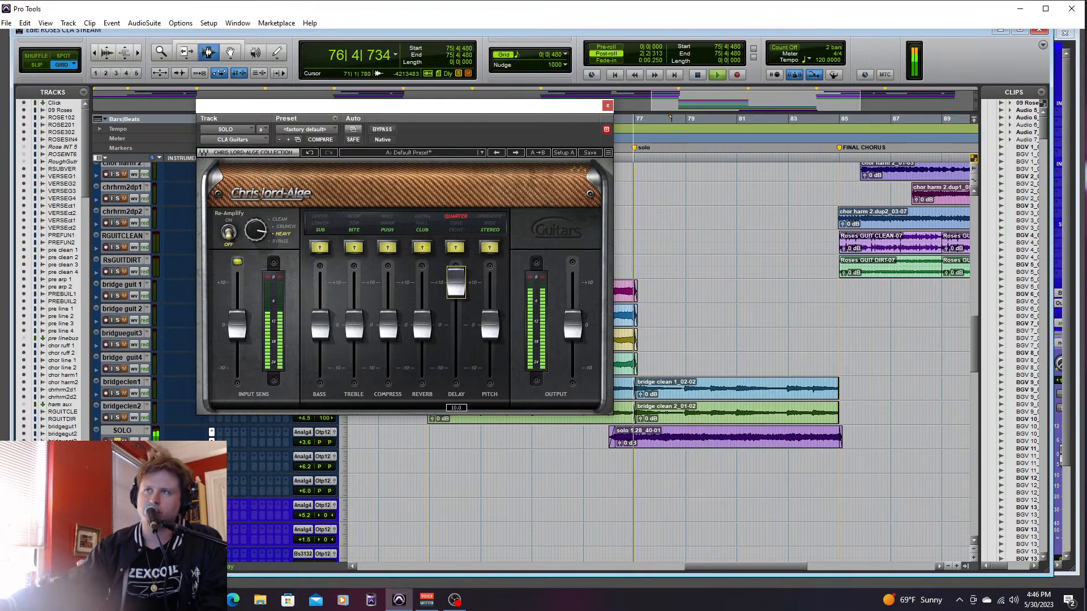
{"action": "key", "text": "ctrl+equal"}
{"action": "left_click_drag", "start_coordinate": [348, 445], "coordinate": [349, 453]}
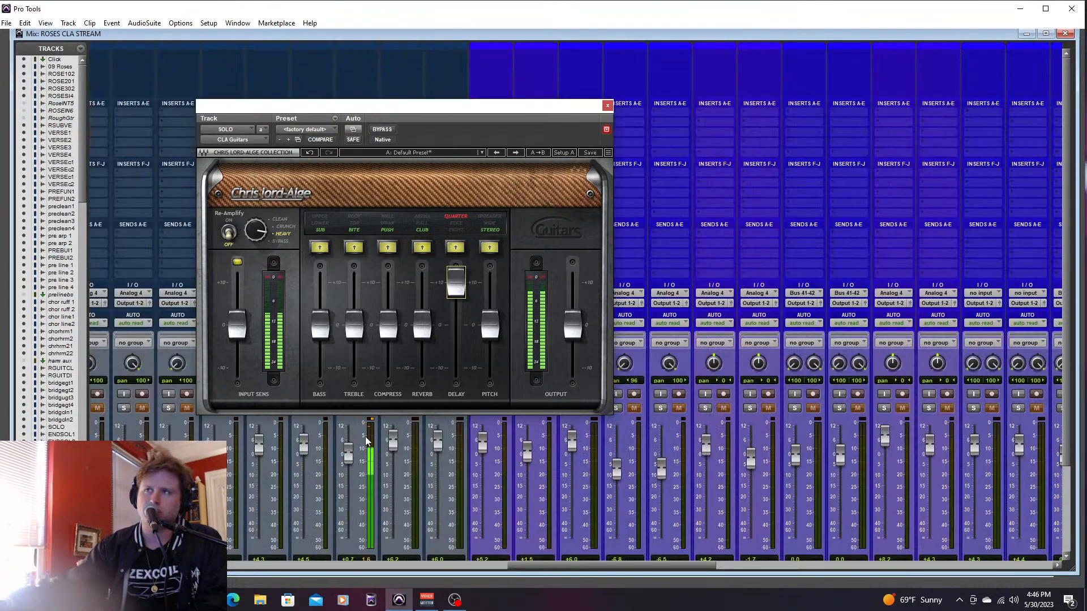
- Lower the delay level well below zero in CLA Guitars, and try a strong bass boost before restoring the bass to about zero
{"action": "left_click_drag", "start_coordinate": [460, 284], "coordinate": [460, 355]}
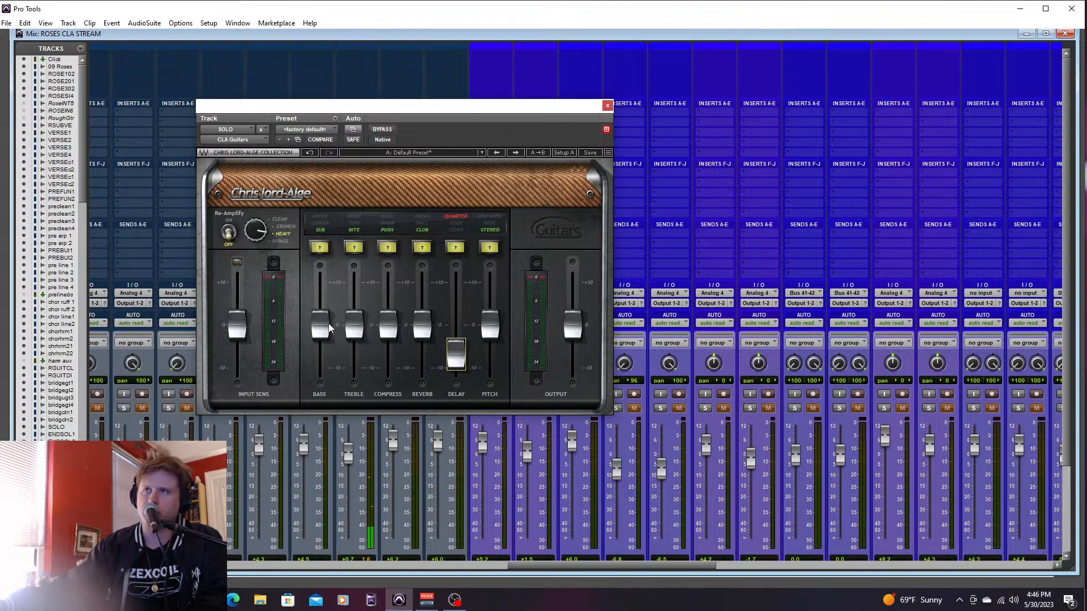
{"action": "left_click_drag", "start_coordinate": [320, 327], "coordinate": [320, 281]}
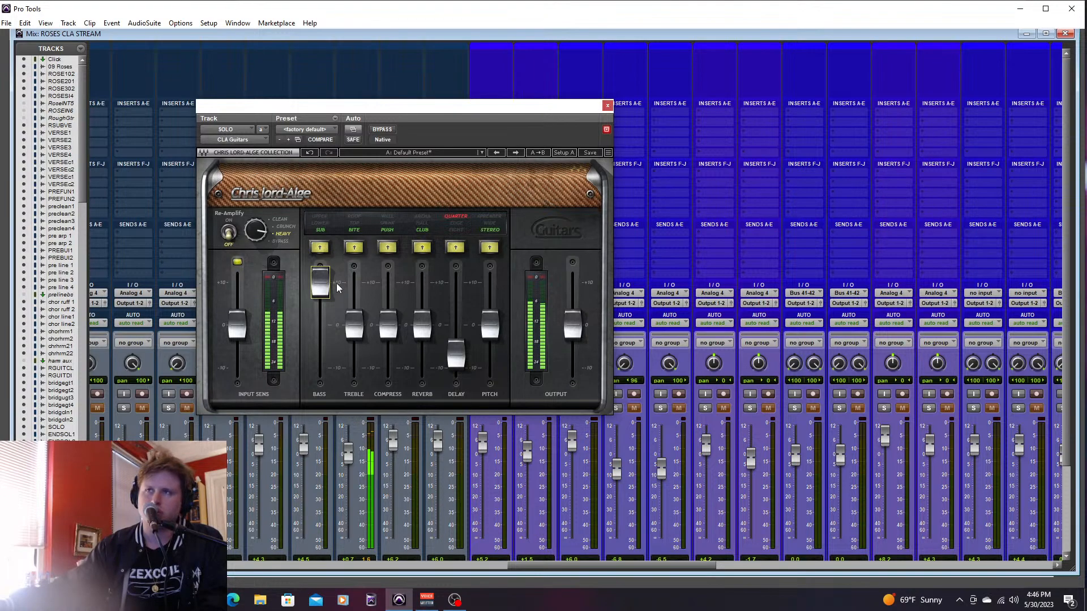
{"action": "left_click_drag", "start_coordinate": [319, 281], "coordinate": [320, 324]}
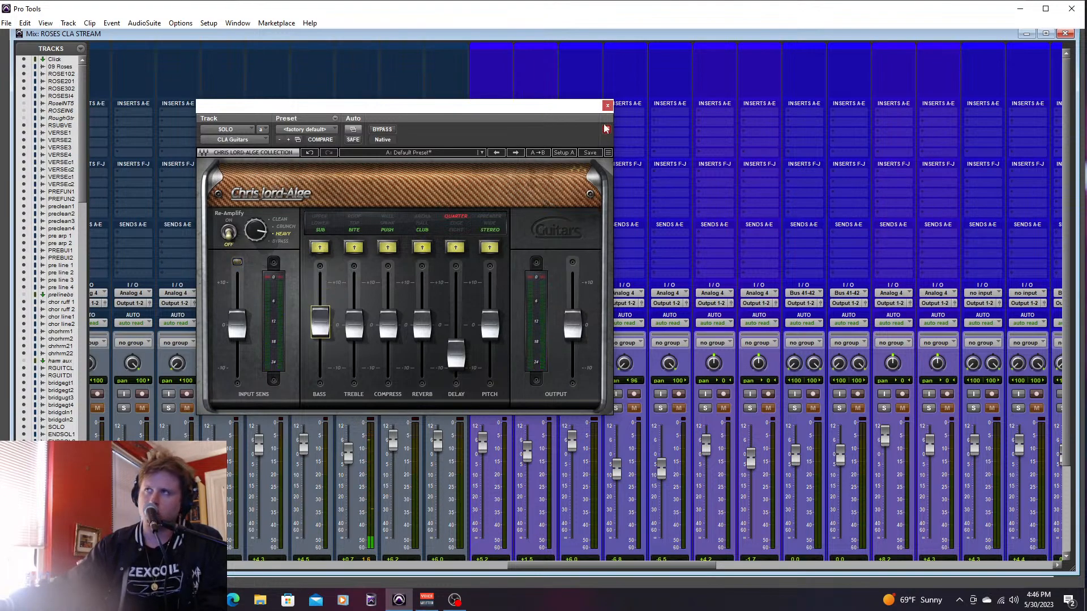
- Close CLA Guitars, remove it from the SOLO track, unsolo the track and return to the arrangement
{"action": "left_click", "coordinate": [606, 107]}
{"action": "left_click", "coordinate": [349, 116]}
{"action": "left_click", "coordinate": [372, 119]}
{"action": "left_click", "coordinate": [346, 408]}
{"action": "key", "text": "ctrl+equal"}
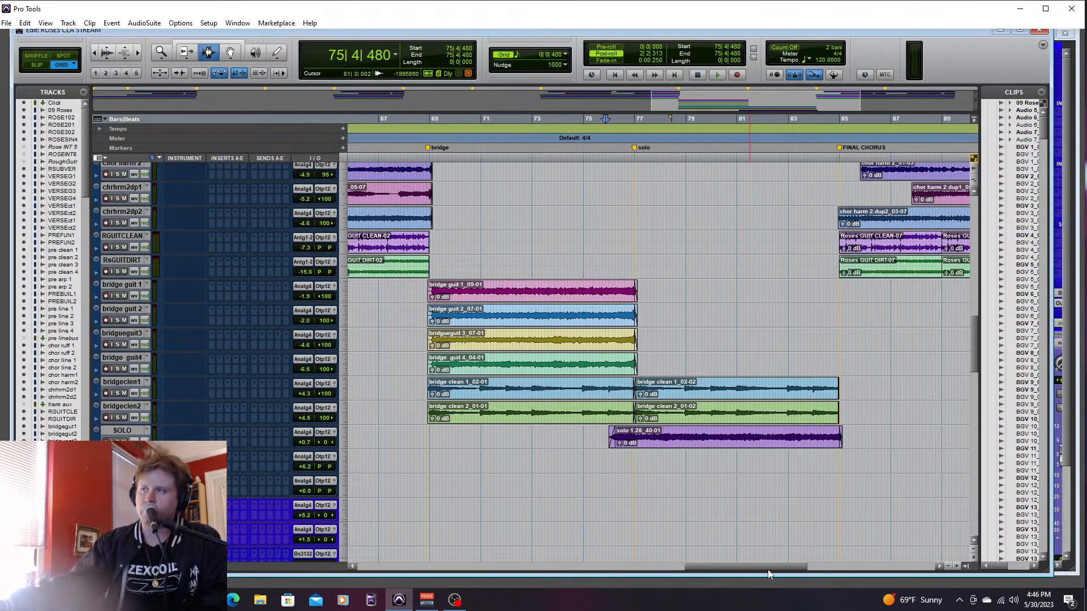
- Look over the guitar, vocal, drum and bass tracks in the opening sections from the intro to pre 1
{"action": "left_click_drag", "start_coordinate": [769, 567], "coordinate": [439, 580]}
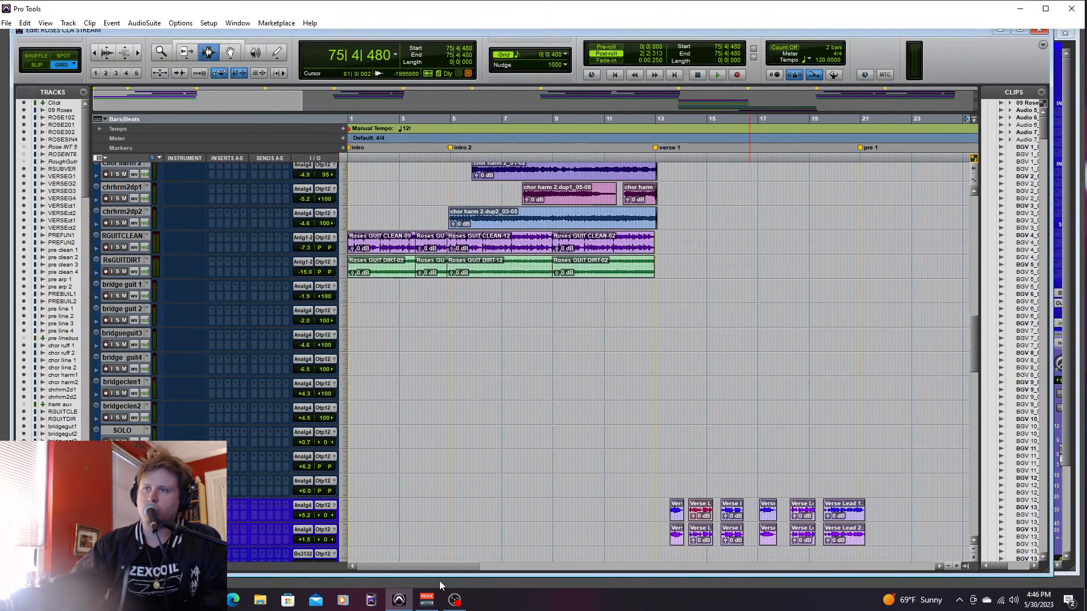
{"action": "mouse_move", "coordinate": [976, 340]}
{"action": "left_mouse_down"}
{"action": "mouse_move", "coordinate": [989, 189]}
{"action": "mouse_move", "coordinate": [970, 346]}
{"action": "mouse_move", "coordinate": [977, 384]}
{"action": "mouse_move", "coordinate": [983, 334]}
{"action": "left_mouse_up"}
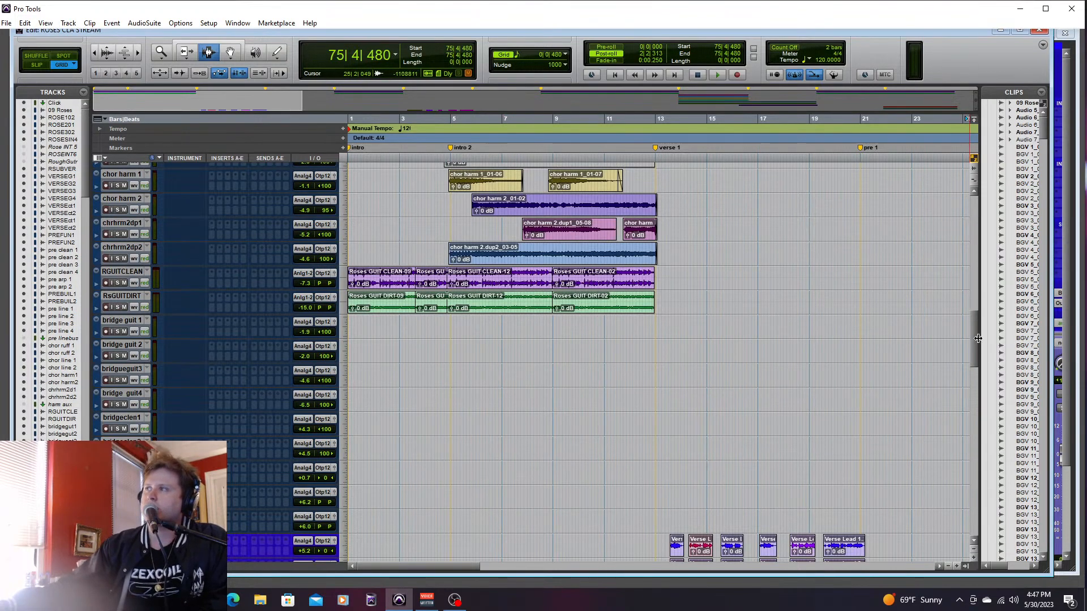
{"action": "left_click_drag", "start_coordinate": [974, 339], "coordinate": [979, 362]}
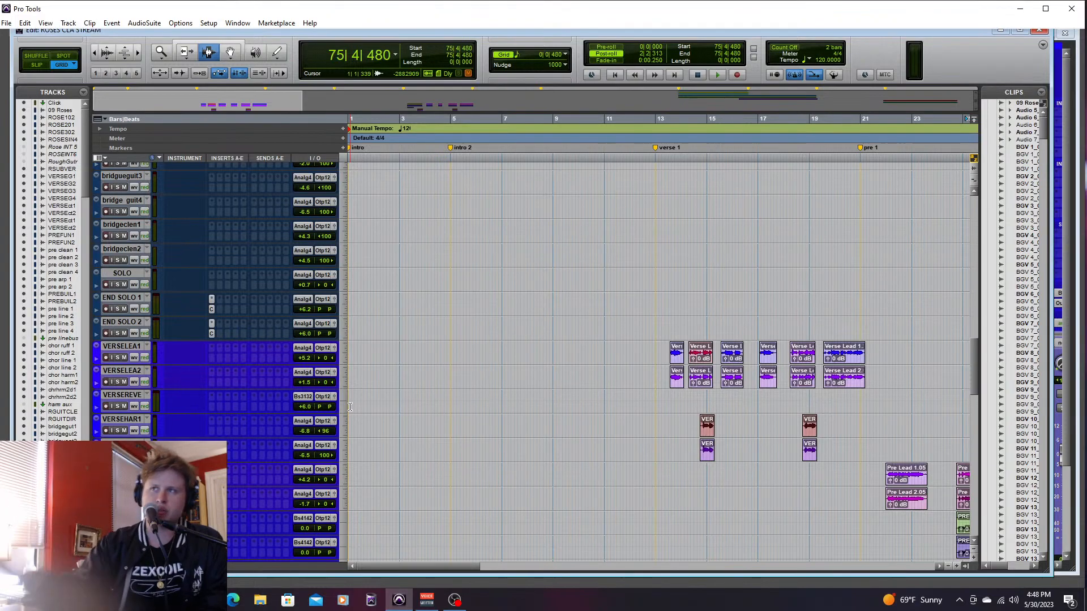
{"action": "mouse_move", "coordinate": [971, 372]}
{"action": "left_mouse_down"}
{"action": "mouse_move", "coordinate": [974, 515]}
{"action": "mouse_move", "coordinate": [985, 446]}
{"action": "mouse_move", "coordinate": [971, 216]}
{"action": "mouse_move", "coordinate": [965, 329]}
{"action": "mouse_move", "coordinate": [977, 447]}
{"action": "mouse_move", "coordinate": [984, 360]}
{"action": "left_mouse_up"}
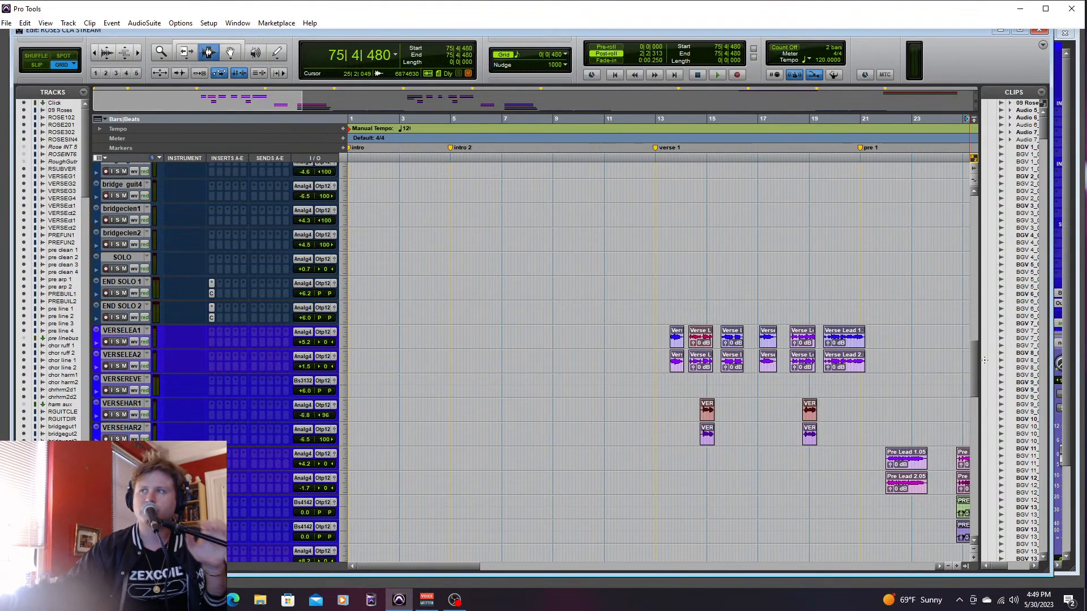
{"action": "mouse_move", "coordinate": [977, 359]}
{"action": "left_mouse_down"}
{"action": "mouse_move", "coordinate": [983, 294]}
{"action": "mouse_move", "coordinate": [971, 363]}
{"action": "left_mouse_up"}
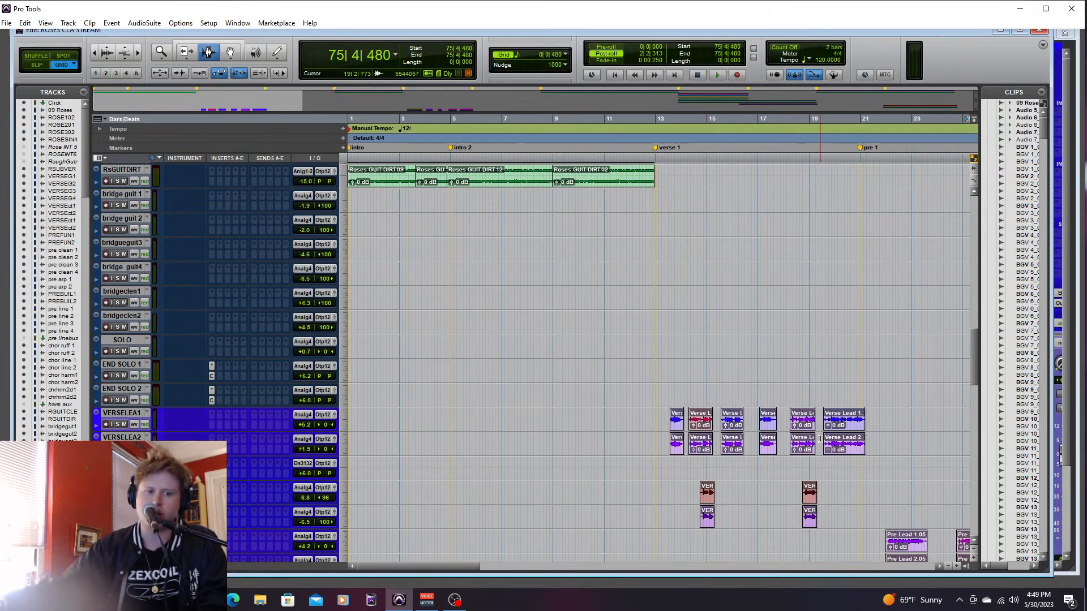
{"action": "left_click_drag", "start_coordinate": [974, 345], "coordinate": [963, 501]}
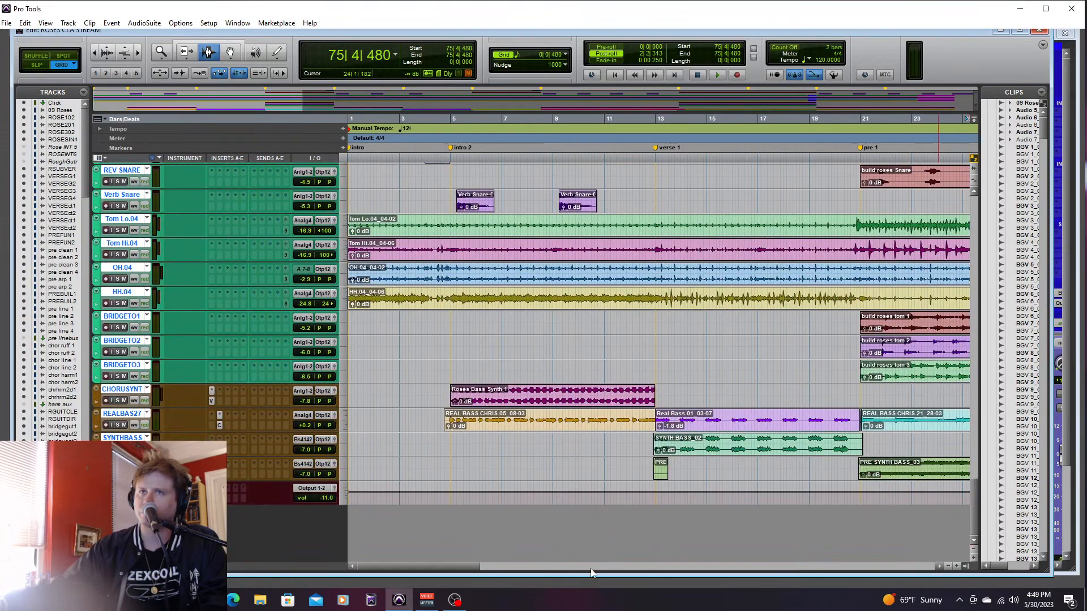
{"action": "left_click_drag", "start_coordinate": [454, 567], "coordinate": [452, 568]}
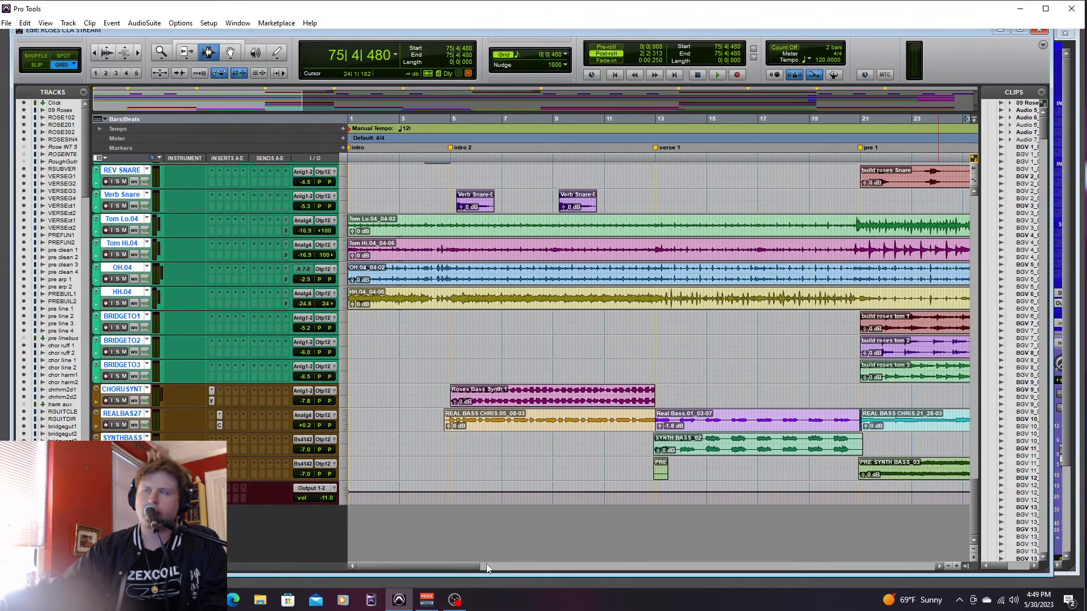
{"action": "left_click_drag", "start_coordinate": [973, 493], "coordinate": [997, 307]}
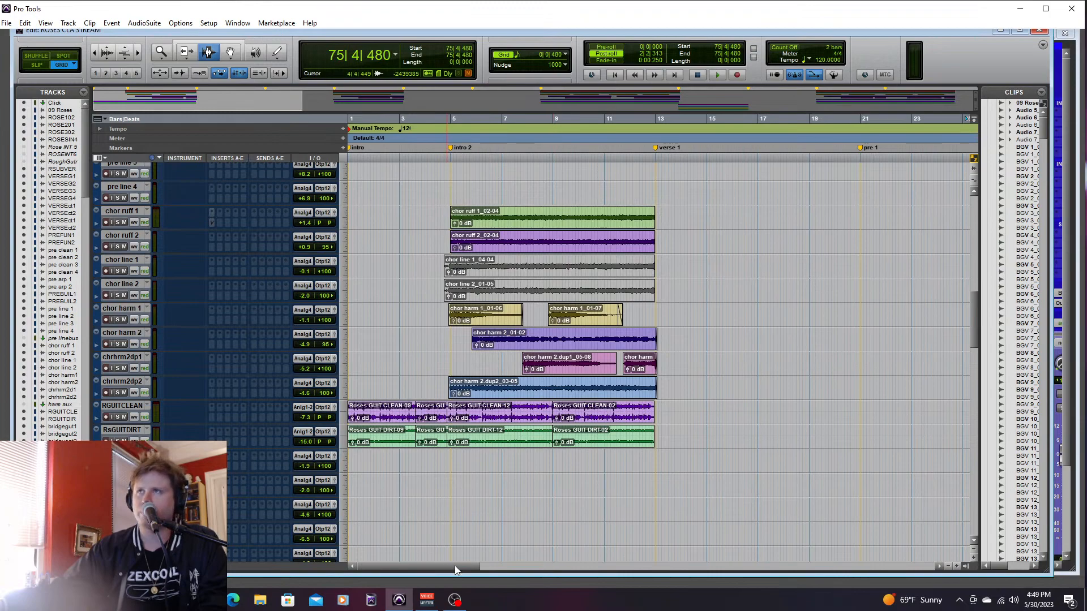
- Solo chor ruff 1 and chor ruff 2 and audition them through the chorus from 28|4|000
{"action": "left_click_drag", "start_coordinate": [457, 565], "coordinate": [571, 564]}
{"action": "mouse_move", "coordinate": [970, 331]}
{"action": "left_mouse_down"}
{"action": "mouse_move", "coordinate": [973, 307]}
{"action": "mouse_move", "coordinate": [970, 325]}
{"action": "left_mouse_up"}
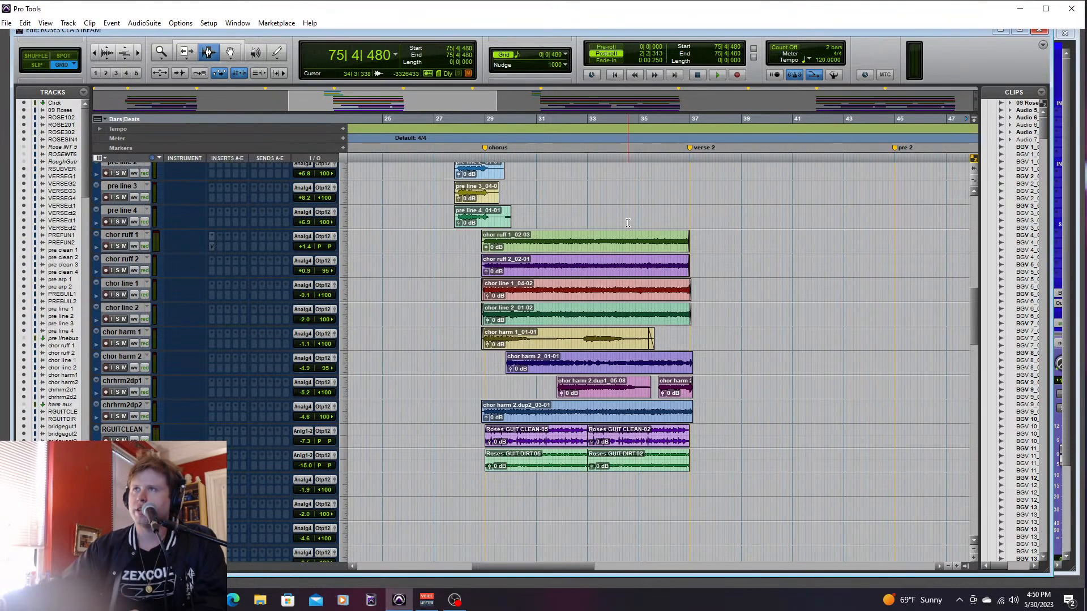
{"action": "left_click", "coordinate": [478, 240]}
{"action": "left_click", "coordinate": [118, 245]}
{"action": "left_click", "coordinate": [117, 270]}
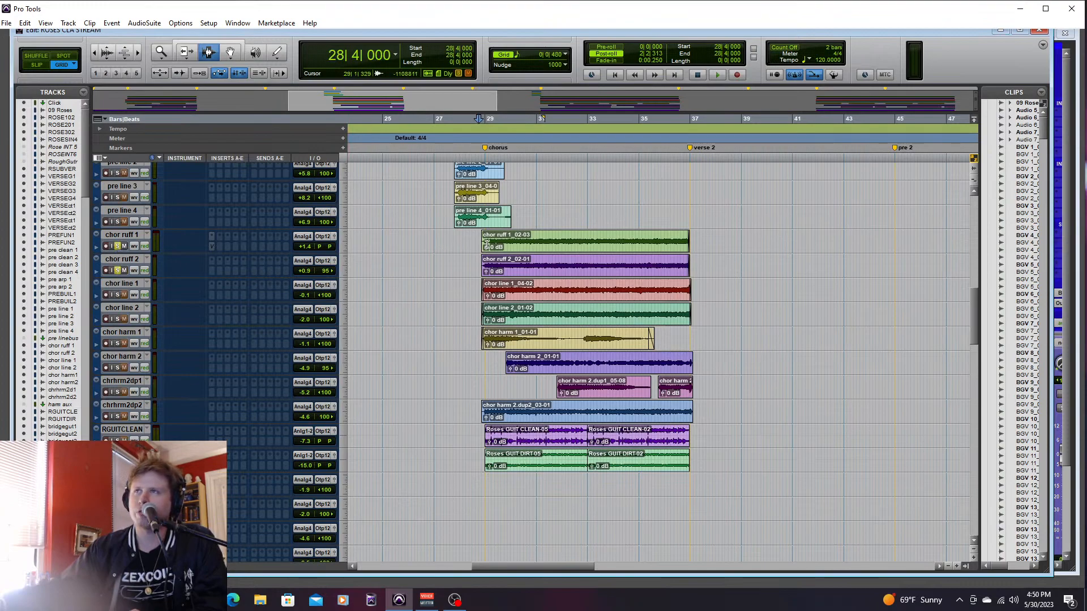
{"action": "key", "text": "space"}
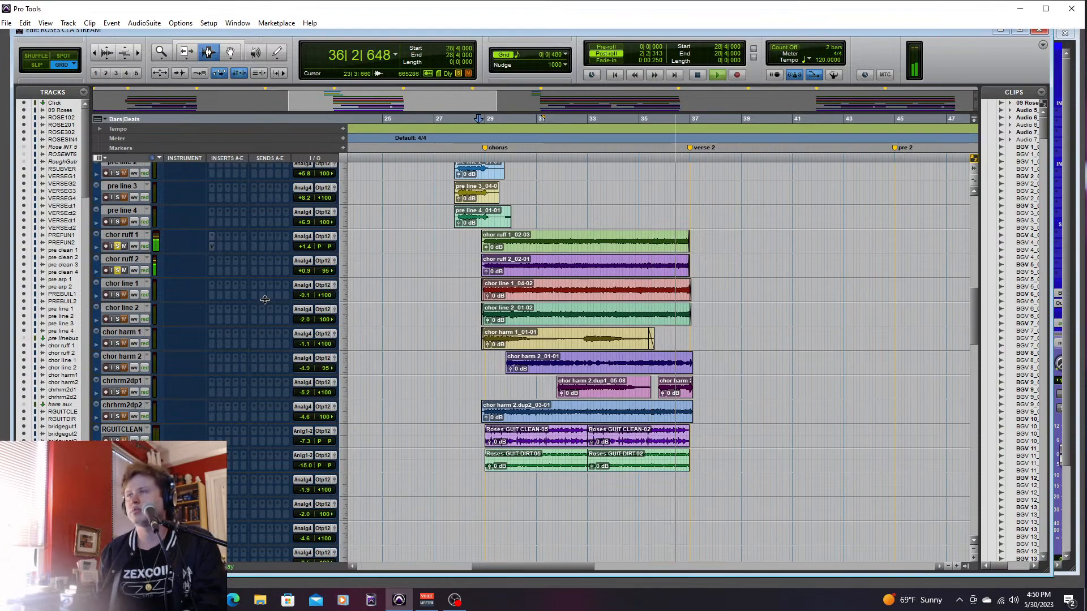
{"action": "key", "text": "space"}
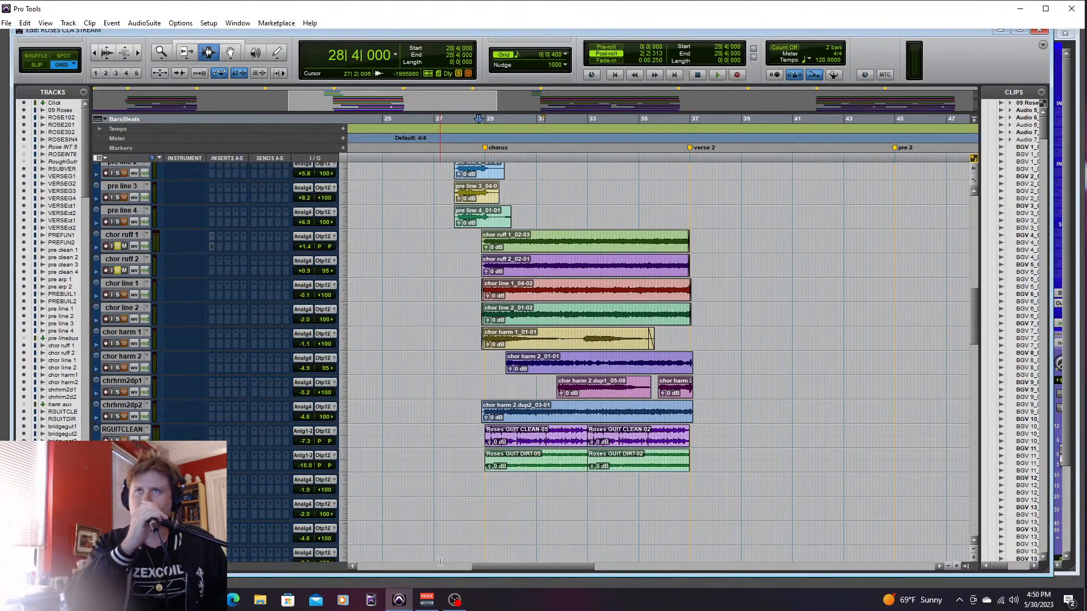
- Highlight the chor ruff 1 and chor ruff 2 clips across the chorus from about 28|2|000 to 39|2|000, and clear the selection
{"action": "left_click_drag", "start_coordinate": [477, 238], "coordinate": [703, 268]}
{"action": "left_click_drag", "start_coordinate": [469, 242], "coordinate": [712, 270]}
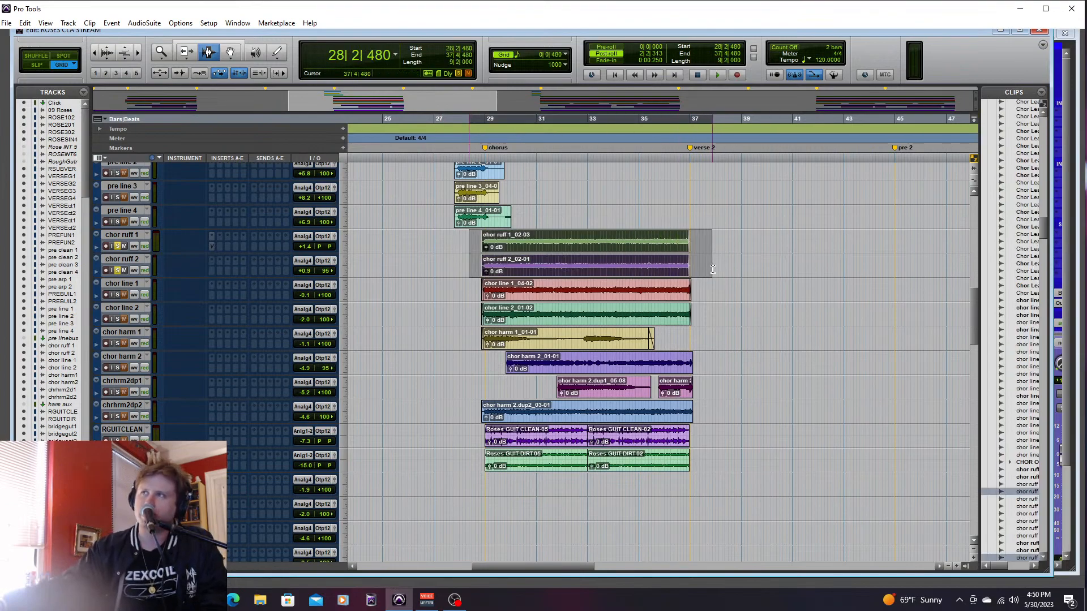
{"action": "left_click_drag", "start_coordinate": [466, 243], "coordinate": [737, 274]}
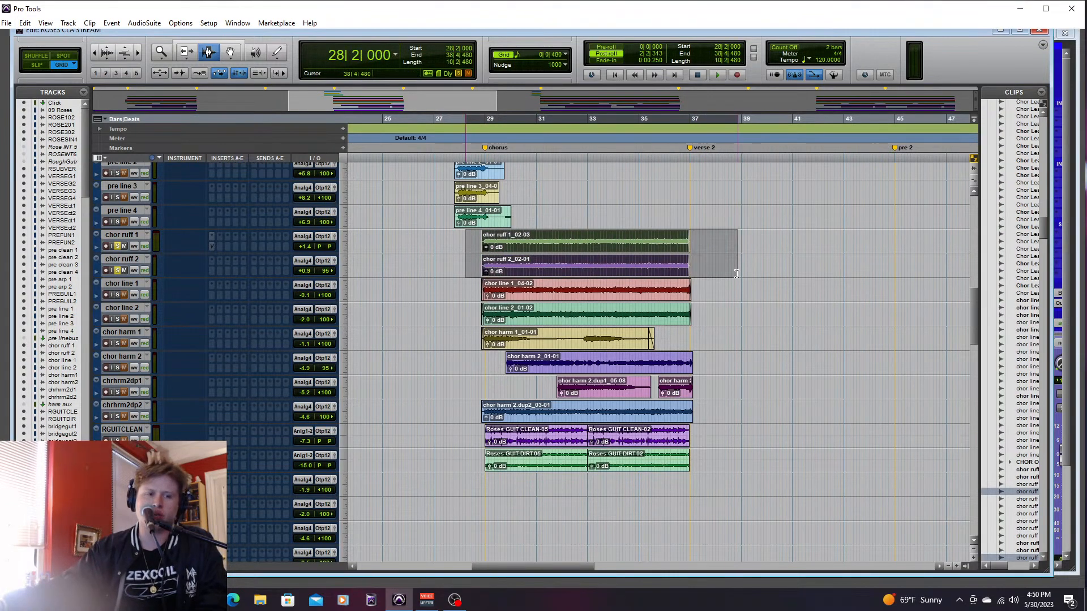
{"action": "left_click_drag", "start_coordinate": [465, 244], "coordinate": [747, 279]}
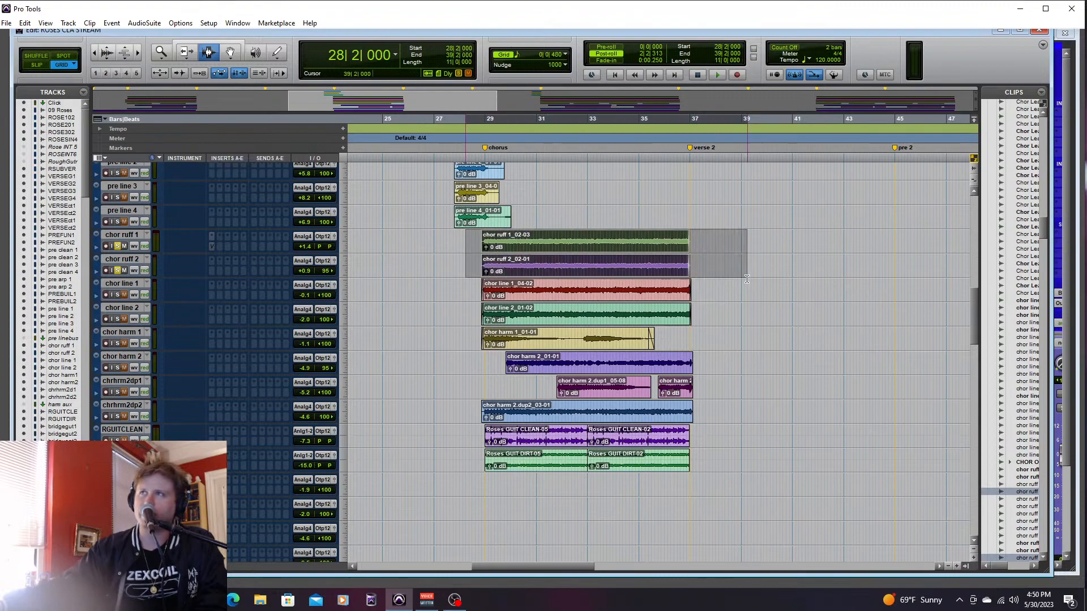
{"action": "left_click", "coordinate": [417, 314]}
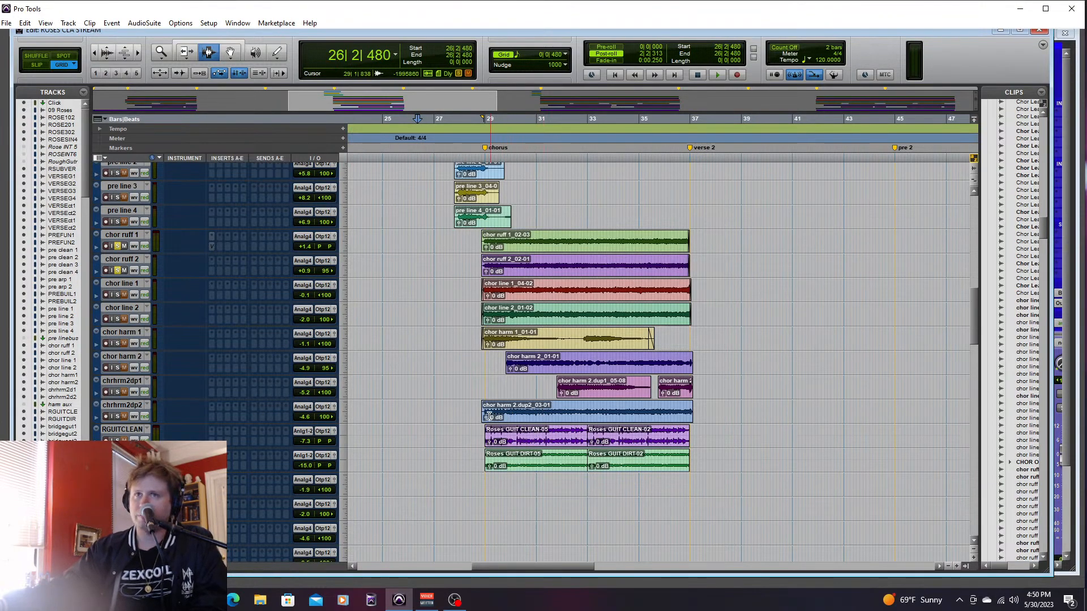
- Switch the solo from chor ruff 1 and 2 to chor line 1 and 2, and play the chorus from 28|4|480
{"action": "left_click", "coordinate": [119, 245]}
{"action": "left_click", "coordinate": [117, 270]}
{"action": "left_click", "coordinate": [117, 294]}
{"action": "left_click", "coordinate": [117, 319]}
{"action": "left_click", "coordinate": [477, 295]}
{"action": "key", "text": "space"}
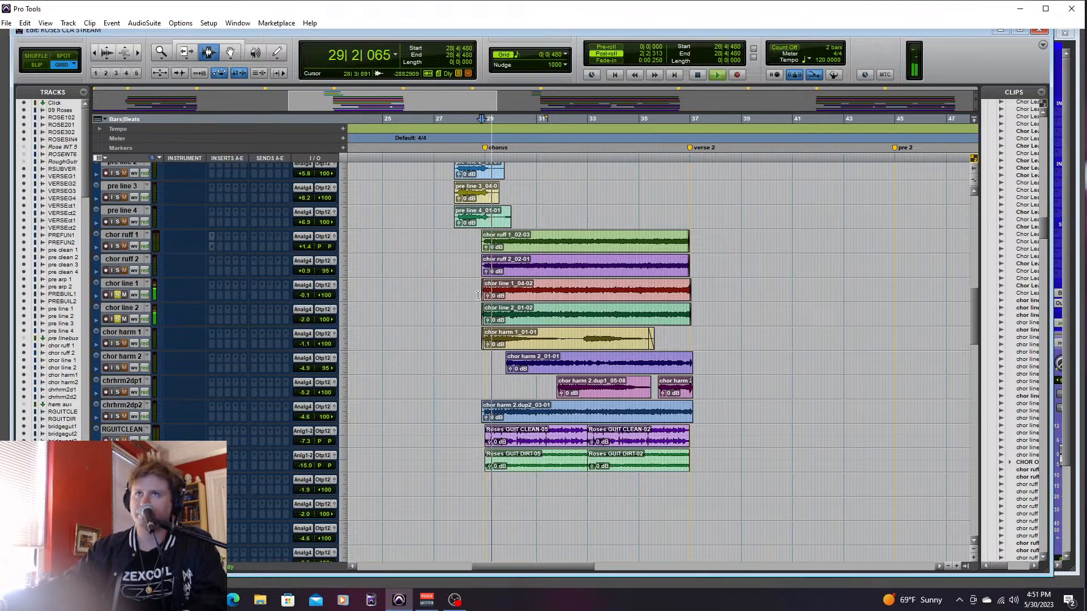
- Lower chor line 1 to -2.7 dB and chor line 2 to -4.9 dB in the mixer during playback, and stop back in the arrangement
{"action": "key", "text": "ctrl+equal"}
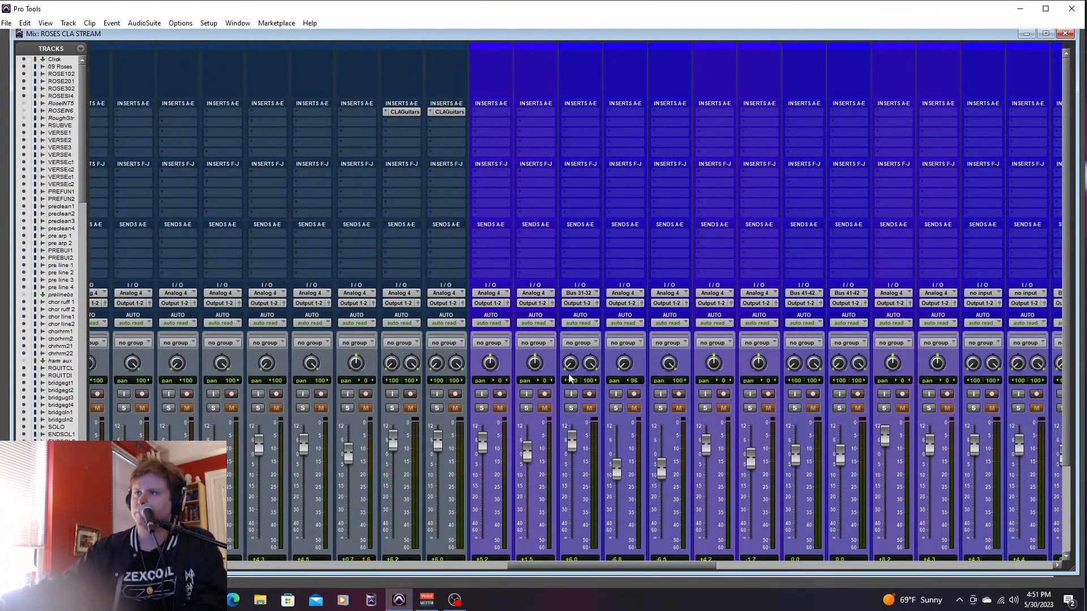
{"action": "left_click_drag", "start_coordinate": [636, 566], "coordinate": [449, 566]}
{"action": "left_click_drag", "start_coordinate": [594, 455], "coordinate": [640, 467]}
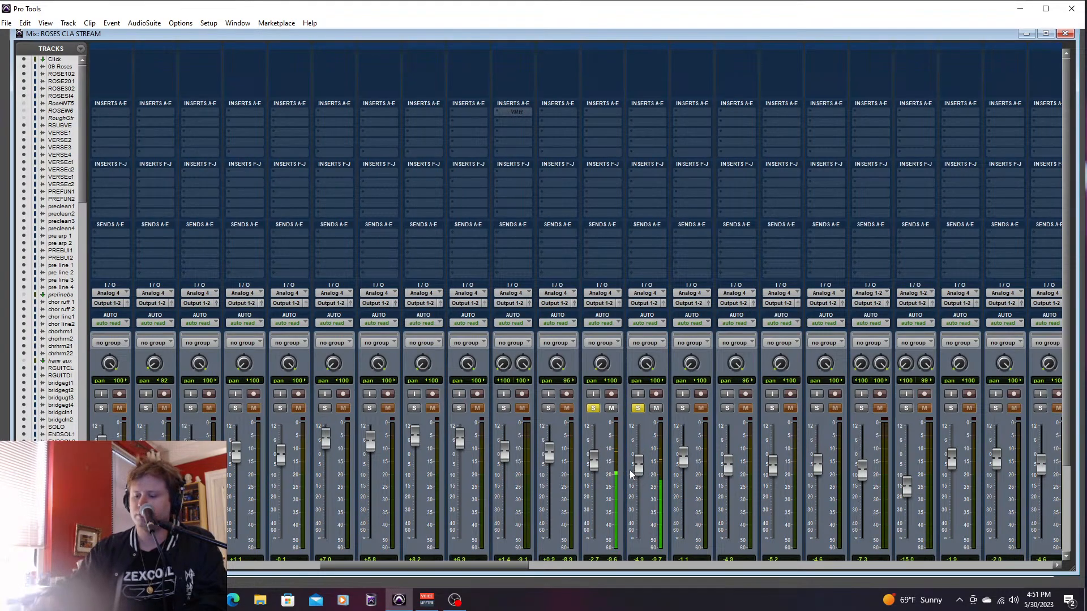
{"action": "key", "text": "ctrl+equal"}
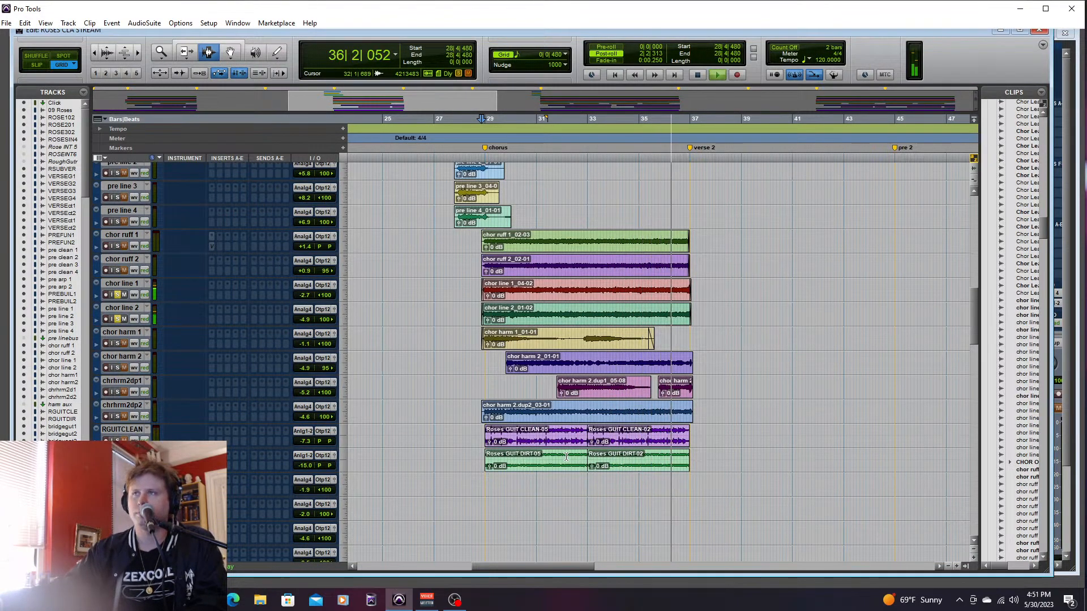
{"action": "key", "text": "space"}
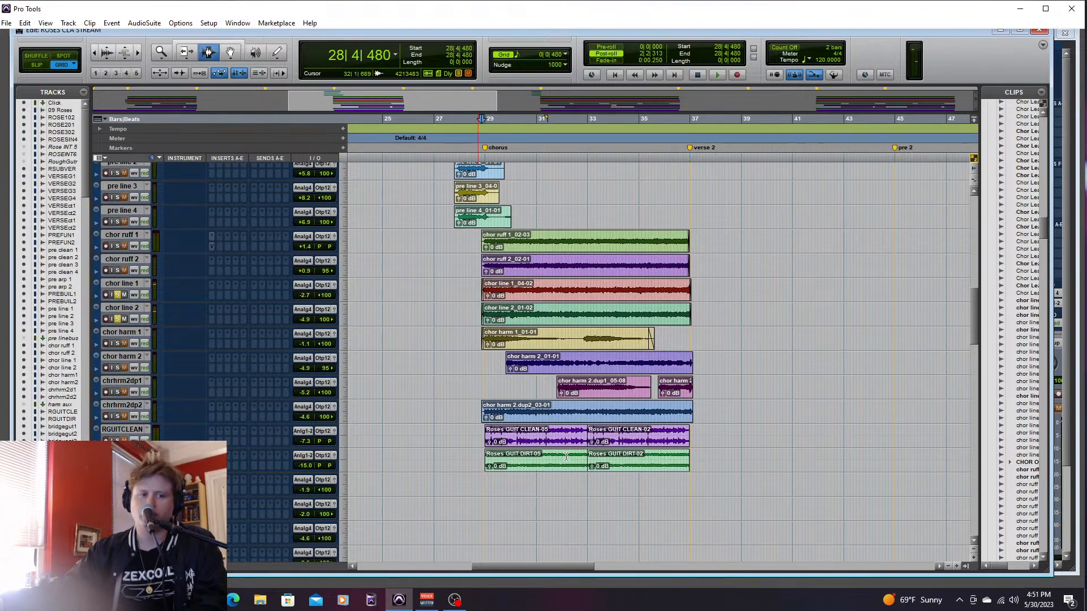
- Place the edit cursor at 28|3|000, just ahead of the chor line clips
{"action": "mouse_move", "coordinate": [472, 292]}
{"action": "left_mouse_down"}
{"action": "mouse_move", "coordinate": [710, 292]}
{"action": "mouse_move", "coordinate": [482, 293]}
{"action": "left_mouse_up"}
{"action": "left_click", "coordinate": [701, 318]}
{"action": "left_click", "coordinate": [471, 294]}
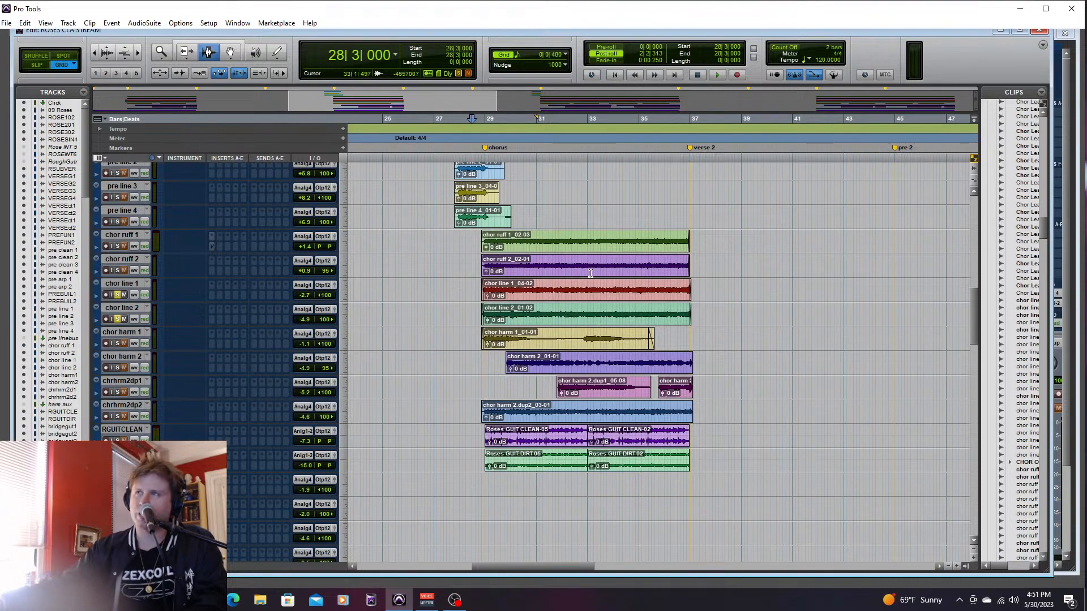
- Solo the CHORLEAD1 and CHORLEAD2 vocals and audition the second half of the chorus from 33|1|000
{"action": "left_click_drag", "start_coordinate": [972, 312], "coordinate": [969, 387]}
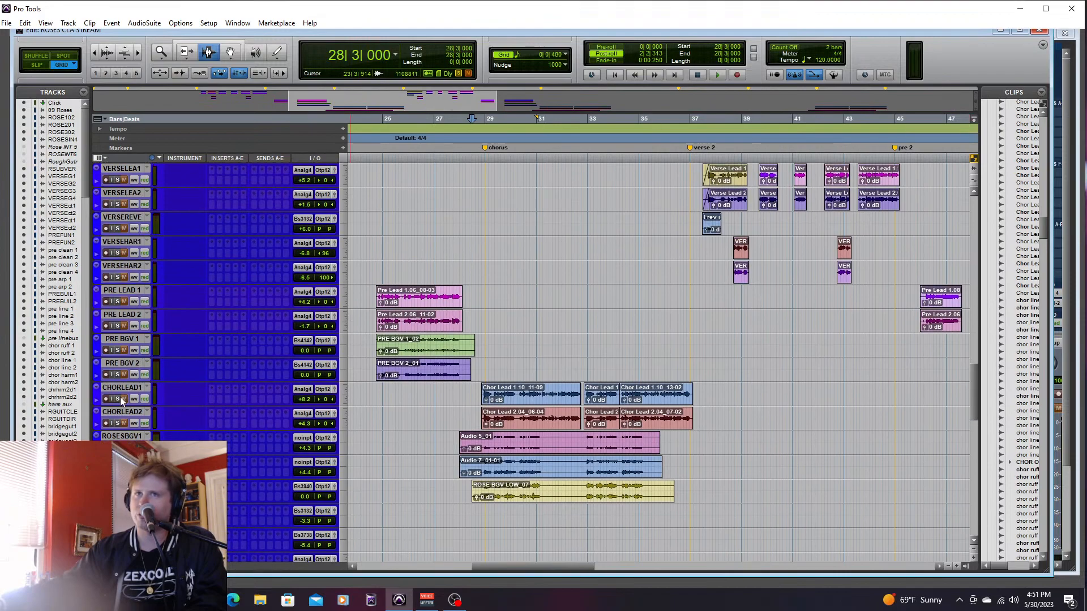
{"action": "left_click", "coordinate": [588, 396]}
{"action": "key", "text": "space"}
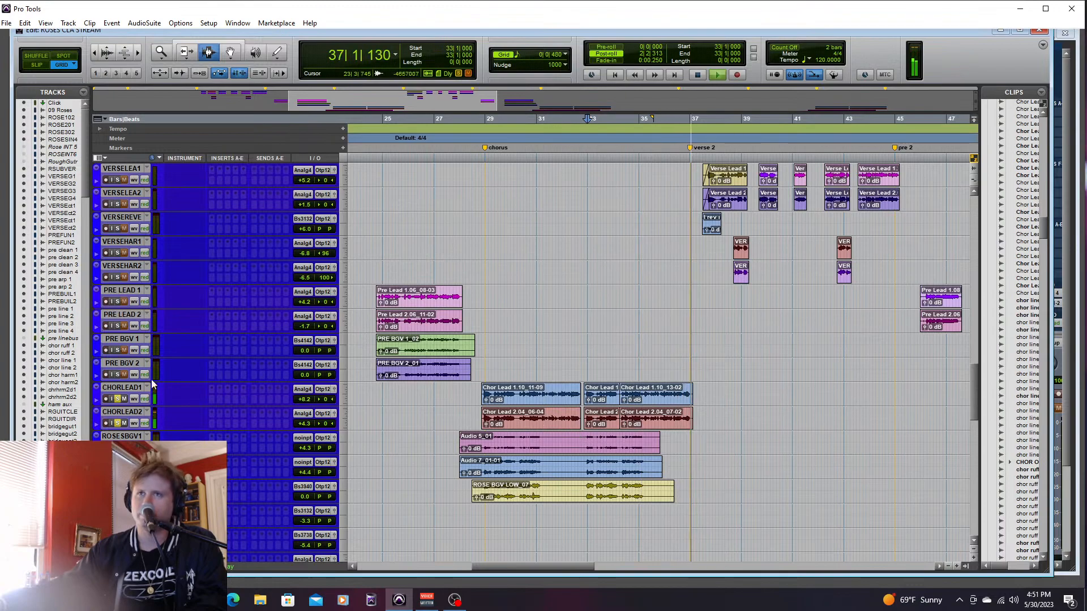
{"action": "key", "text": "space"}
- Play the end of the chorus from 35|2|000 with both chorus lead vocals soloed
{"action": "left_click", "coordinate": [117, 399]}
{"action": "left_click", "coordinate": [648, 394]}
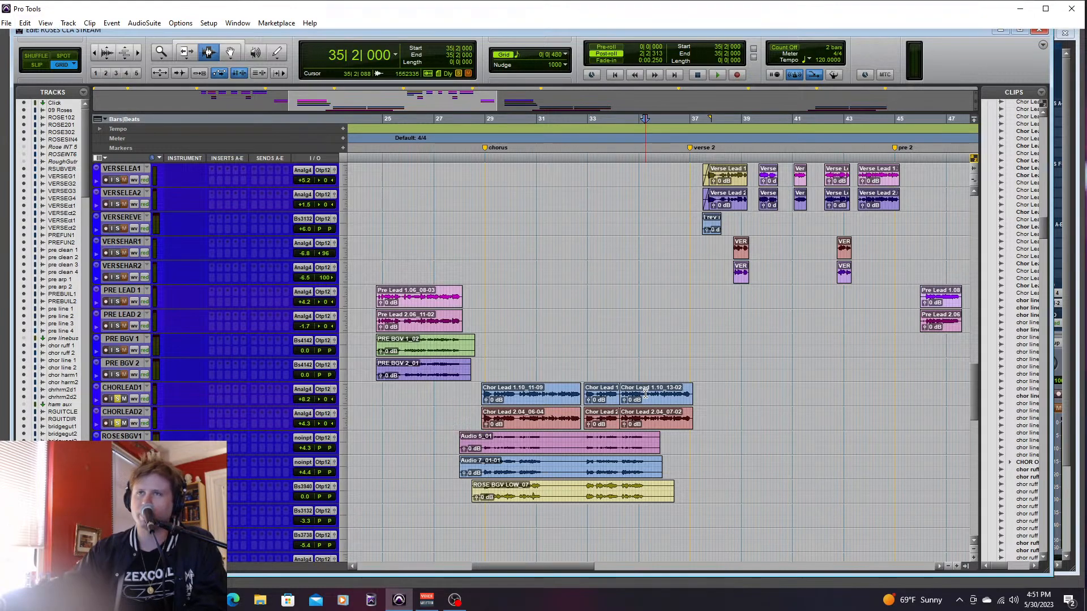
{"action": "key", "text": "space"}
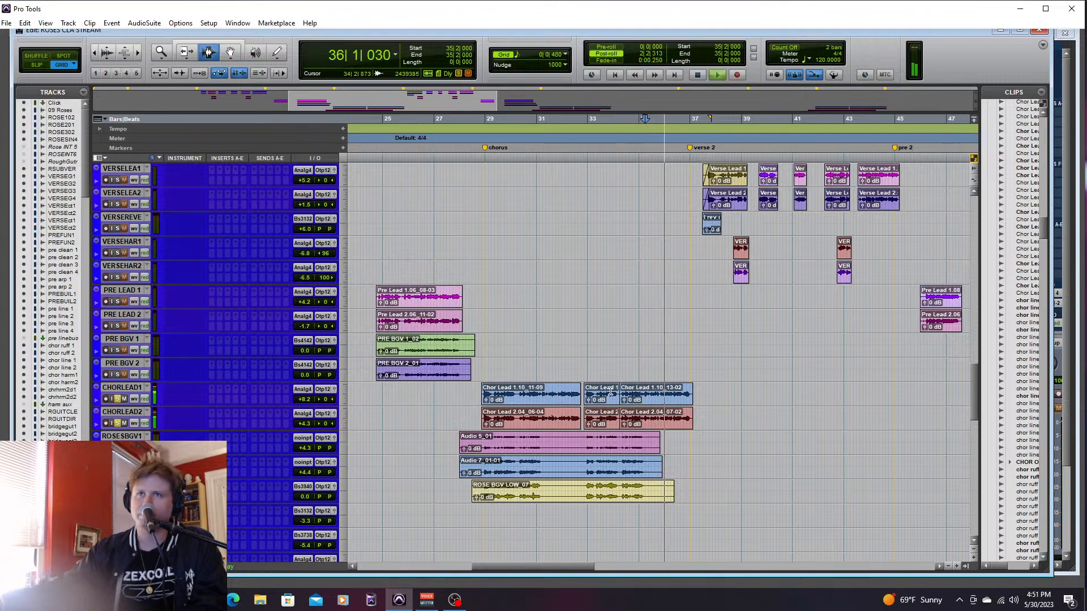
- Replace the chorus lead vocal solos with chor ruff 1 and chor ruff 2, and place the edit cursor at 28|4|480
{"action": "left_click", "coordinate": [118, 399]}
{"action": "key", "text": "space"}
{"action": "left_click_drag", "start_coordinate": [974, 413], "coordinate": [970, 329]}
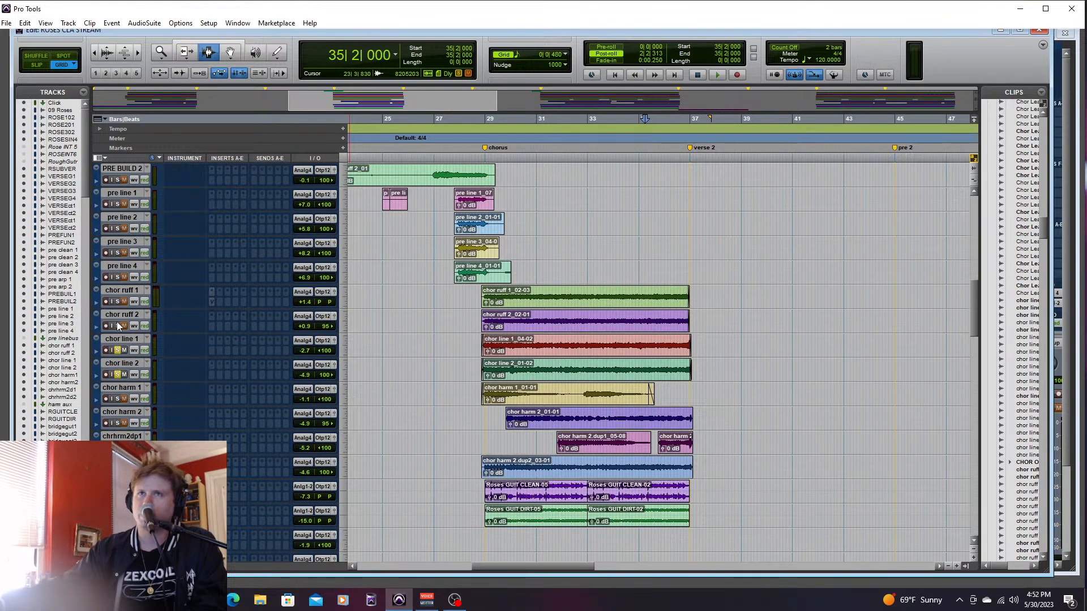
{"action": "left_click", "coordinate": [116, 301]}
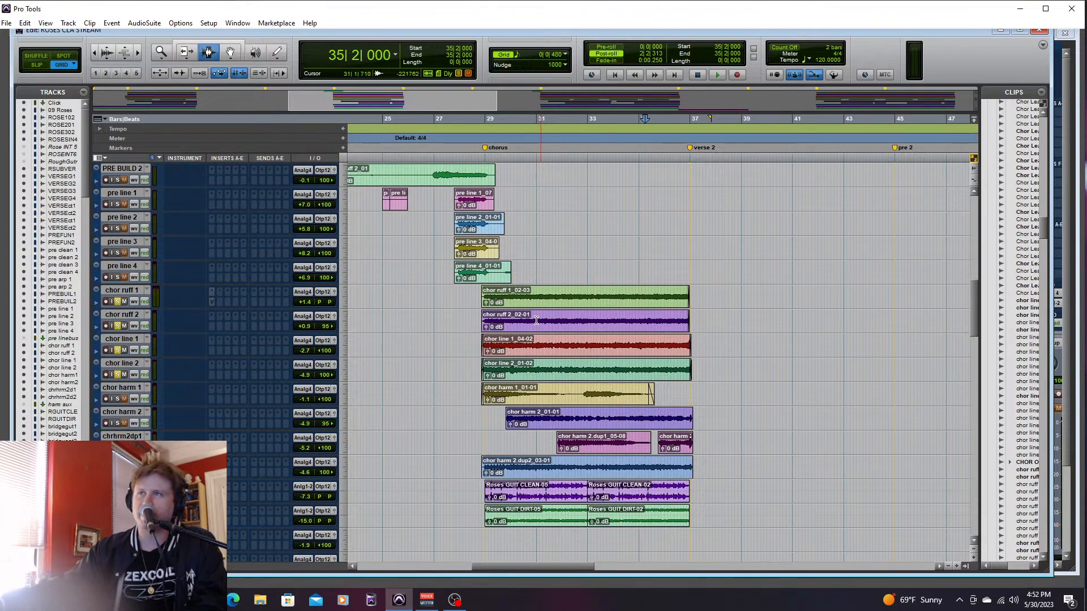
{"action": "left_click", "coordinate": [475, 299]}
{"action": "left_click", "coordinate": [482, 299]}
- Raise chor line 1 and chor line 2 to -0.6 dB and chor ruff 2 to +1.4 dB in the mixer during playback
{"action": "key", "text": "ctrl+equal"}
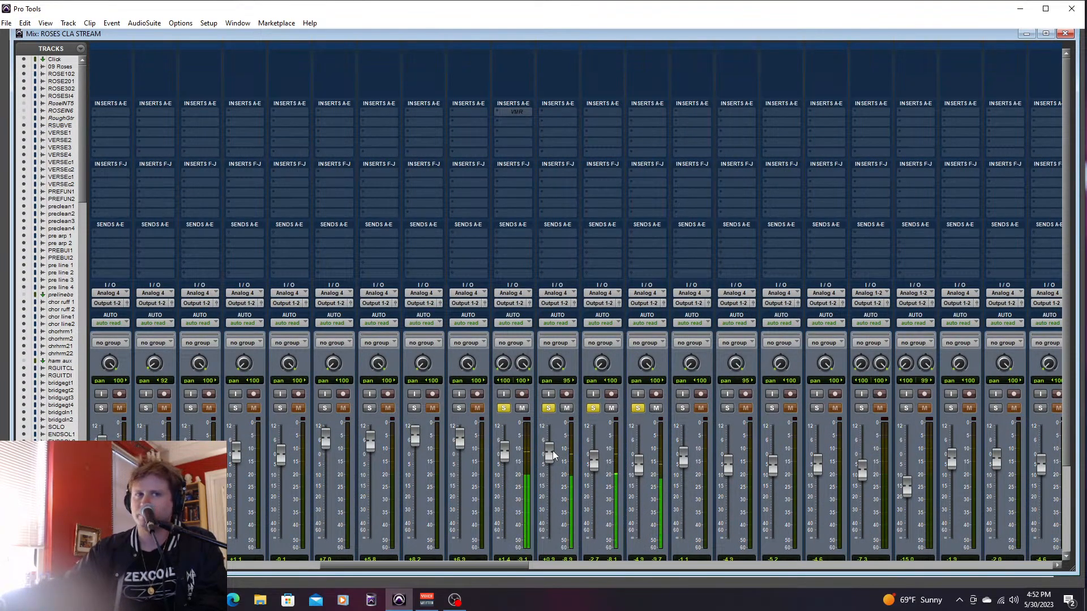
{"action": "left_click_drag", "start_coordinate": [594, 458], "coordinate": [641, 456]}
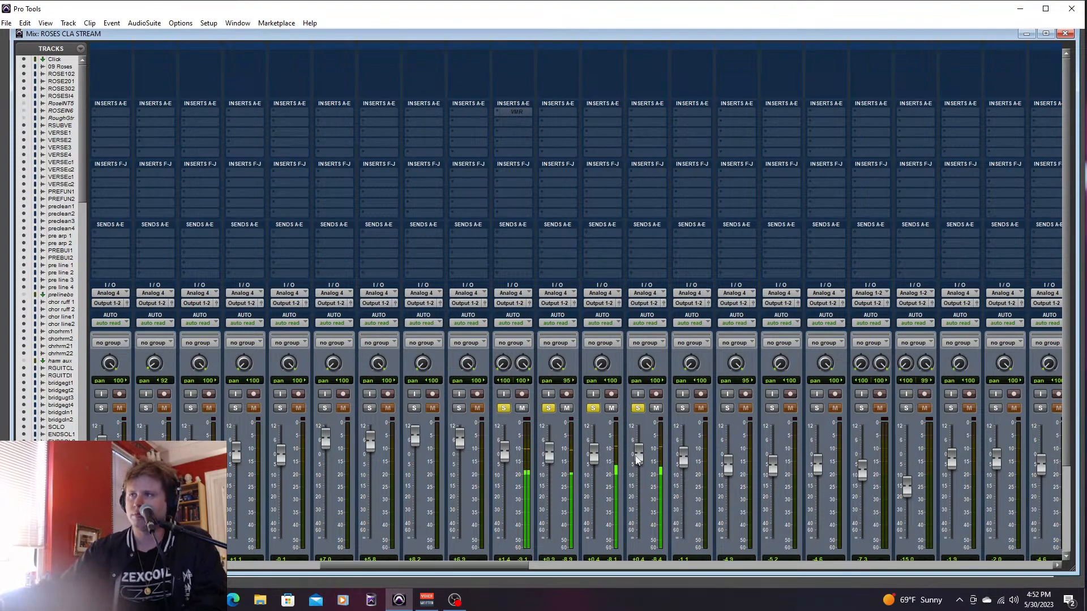
{"action": "left_click_drag", "start_coordinate": [597, 461], "coordinate": [595, 464]}
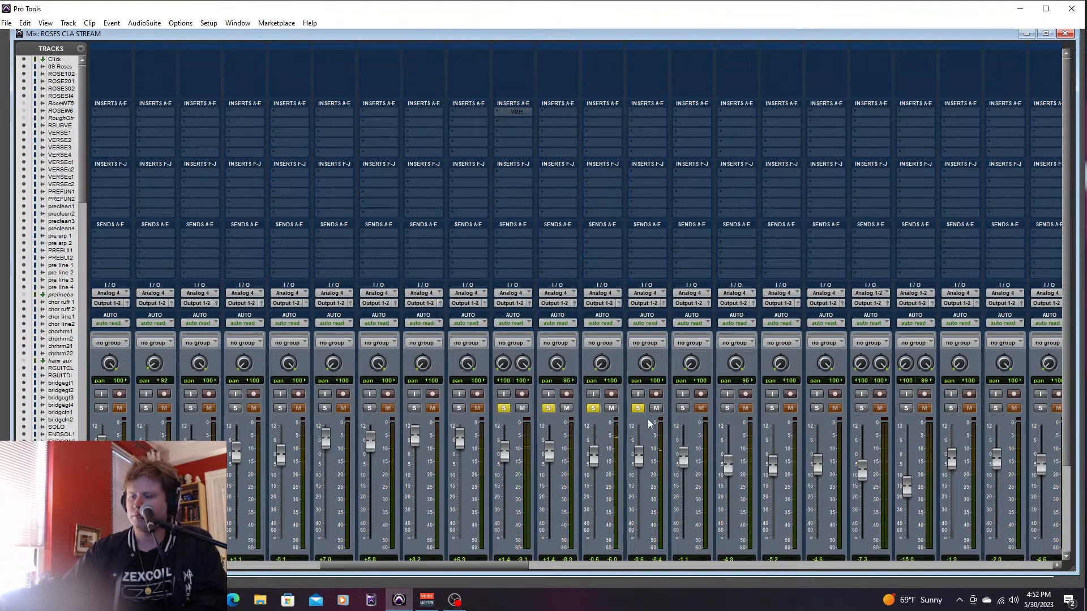
{"action": "key", "text": "ctrl+equal"}
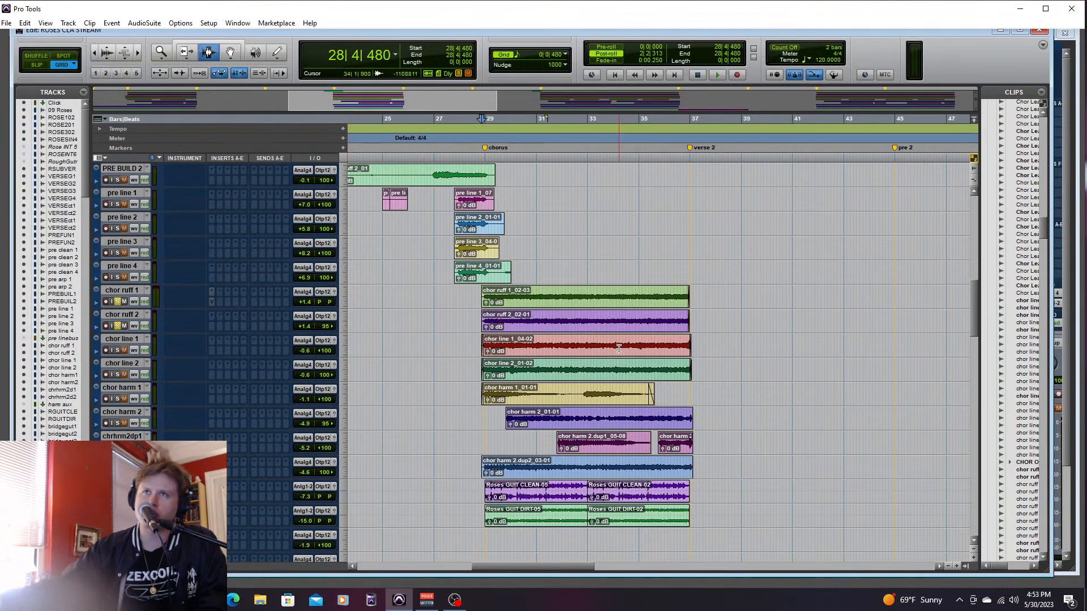
- Solo chor harm 1 and chor harm 2 instead of the chor ruff guitars and audition them through the chorus from 28|2|480
{"action": "left_click", "coordinate": [118, 325]}
{"action": "left_click", "coordinate": [117, 301]}
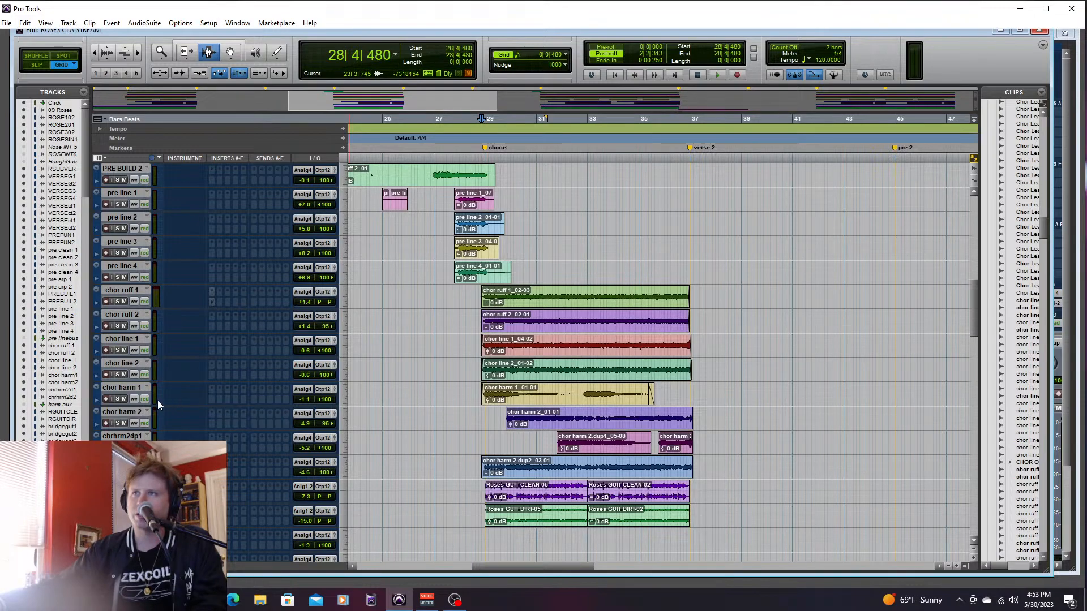
{"action": "left_click", "coordinate": [119, 399]}
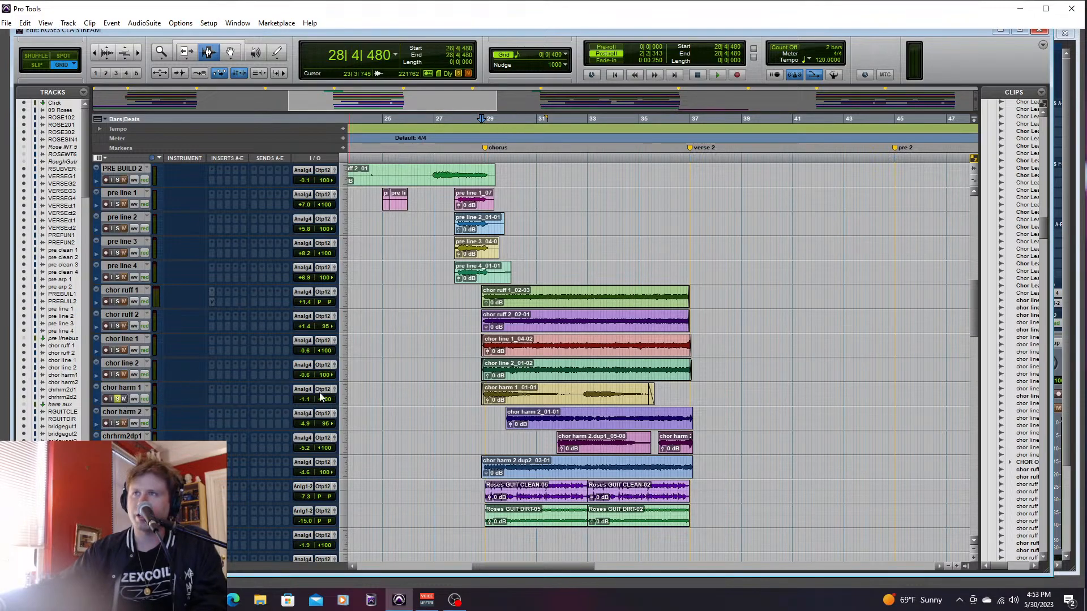
{"action": "left_click", "coordinate": [117, 423]}
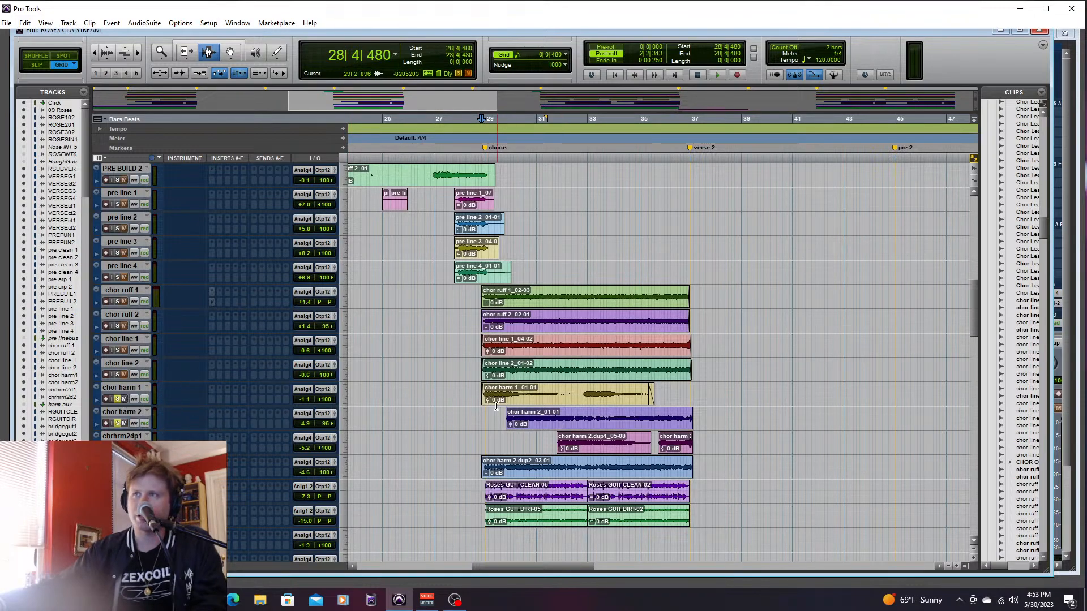
{"action": "left_click", "coordinate": [469, 394]}
{"action": "key", "text": "space"}
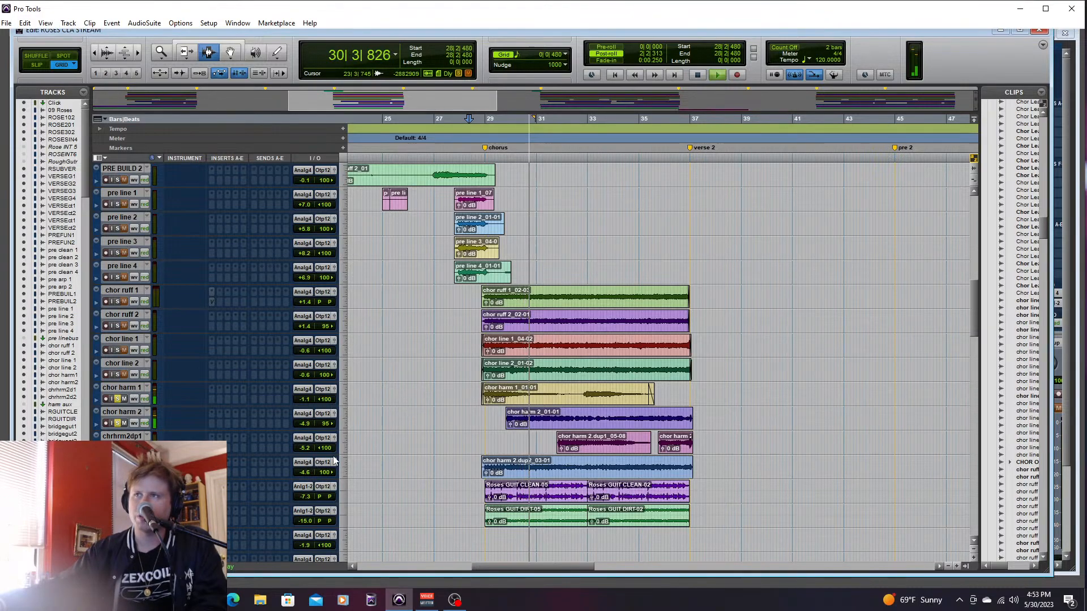
{"action": "left_click_drag", "start_coordinate": [529, 395], "coordinate": [568, 397]}
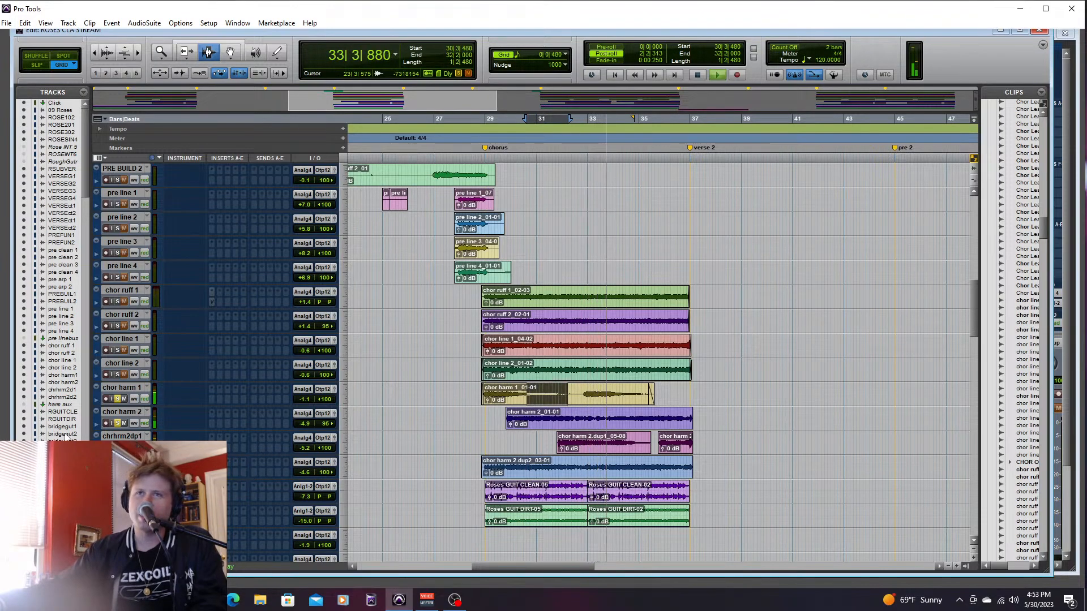
{"action": "key", "text": "space"}
- Create one new stereo aux input track directly below the chrhrm2dp1 track
{"action": "right_click", "coordinate": [119, 437]}
{"action": "left_click", "coordinate": [170, 486]}
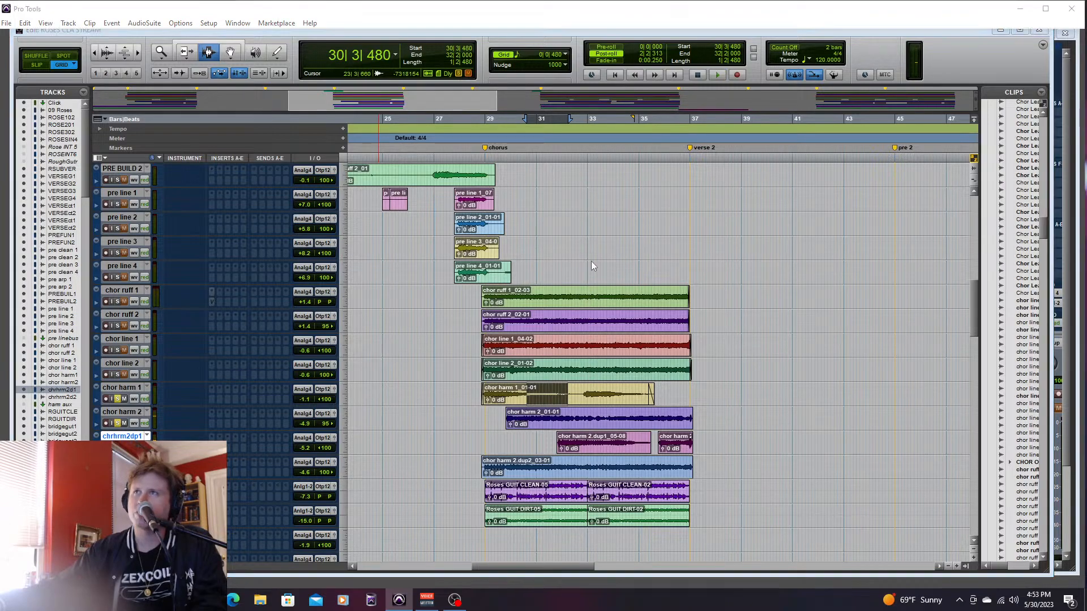
{"action": "left_click", "coordinate": [492, 205]}
{"action": "left_click", "coordinate": [507, 218]}
{"action": "left_click", "coordinate": [558, 205]}
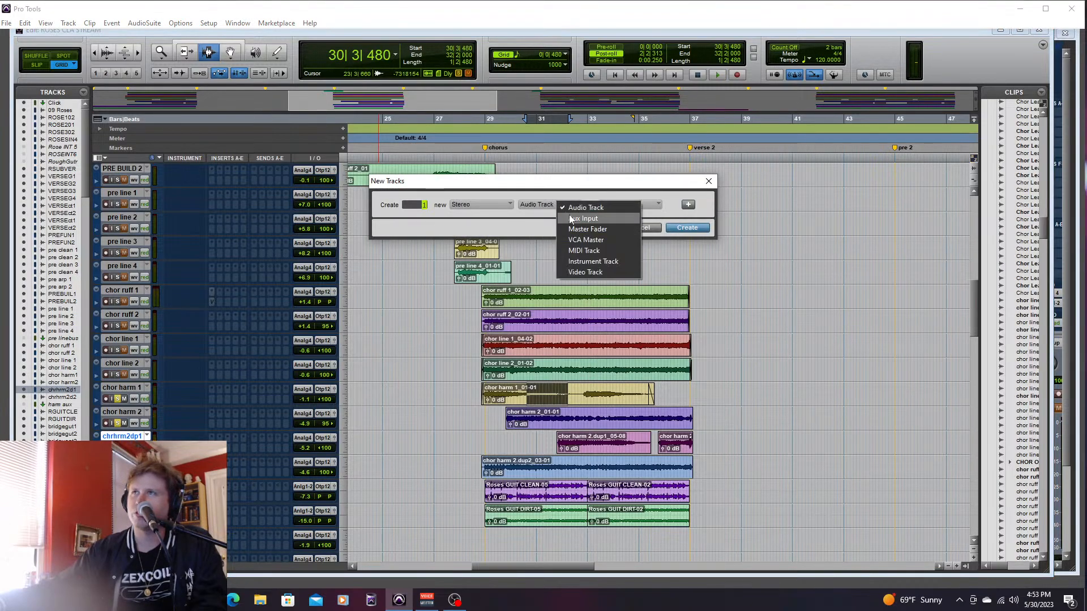
{"action": "left_click", "coordinate": [572, 217]}
{"action": "left_click", "coordinate": [687, 228]}
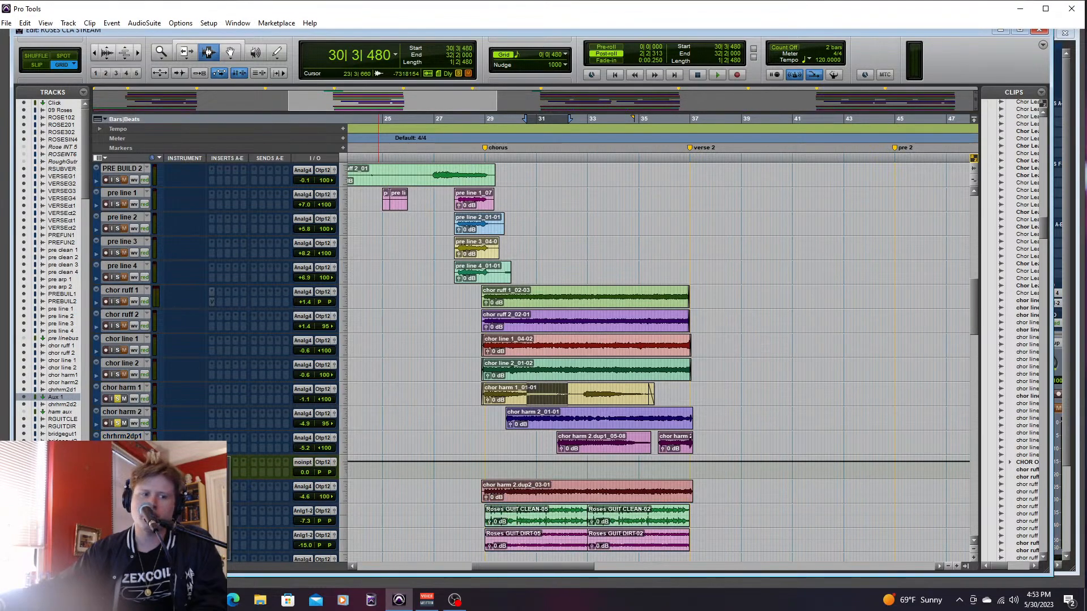
- Rename the new aux track as CHOR HARM BUS
{"action": "double_click", "coordinate": [122, 461]}
{"action": "key", "text": "BackSpace"}
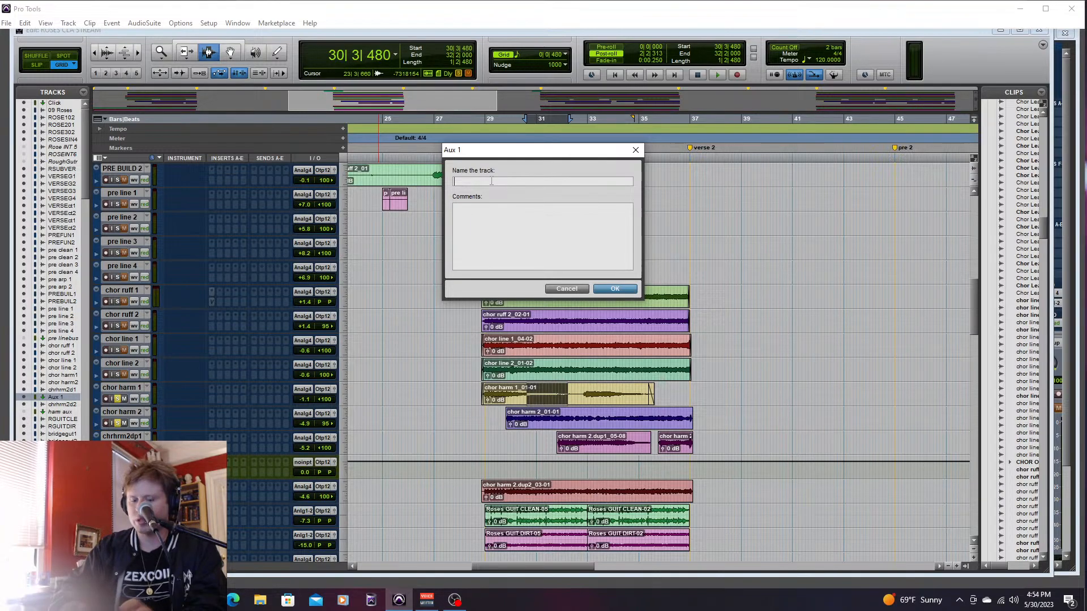
{"action": "type", "text": "CHOR HARM BUS"}
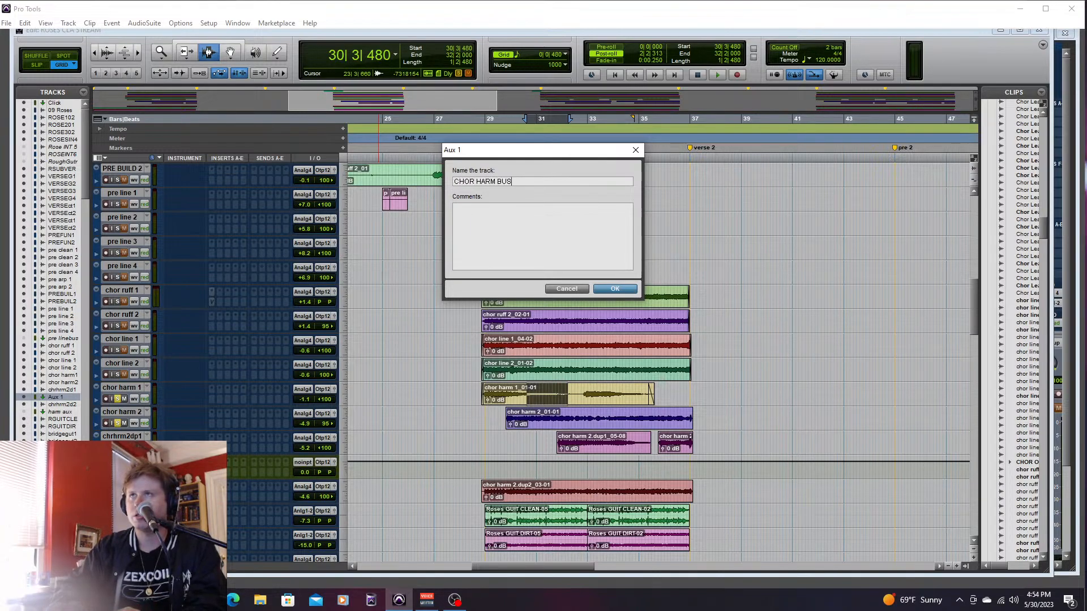
{"action": "key", "text": "Return"}
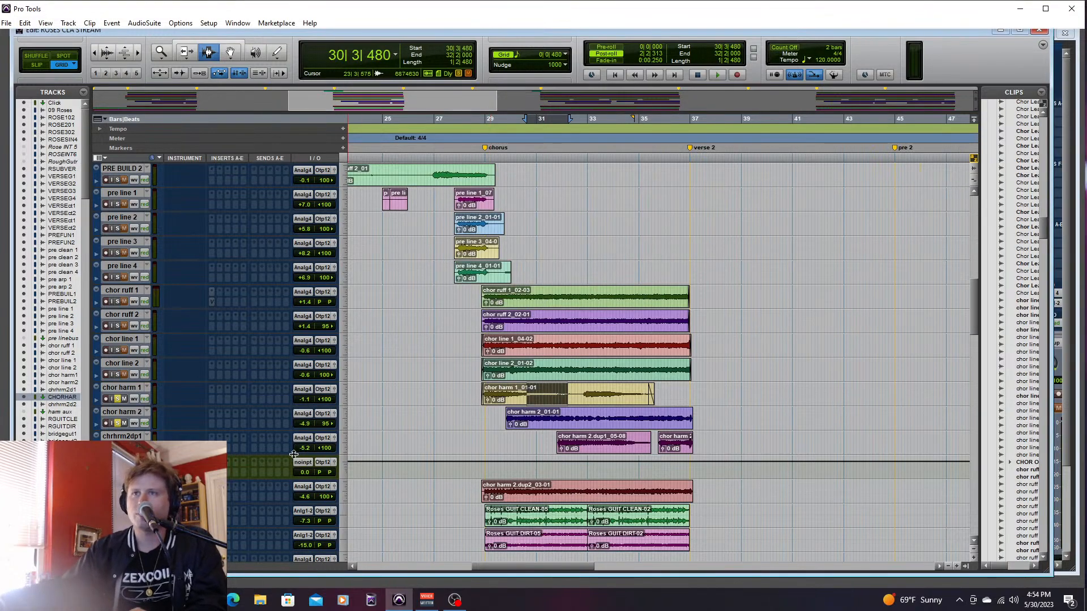
- Set the CHOR HARM BUS input to Bus 43-44 and route chor harm 1, chor harm 2 and chrhrm2dp1 to that bus
{"action": "left_click", "coordinate": [302, 467]}
{"action": "mouse_move", "coordinate": [328, 490]}
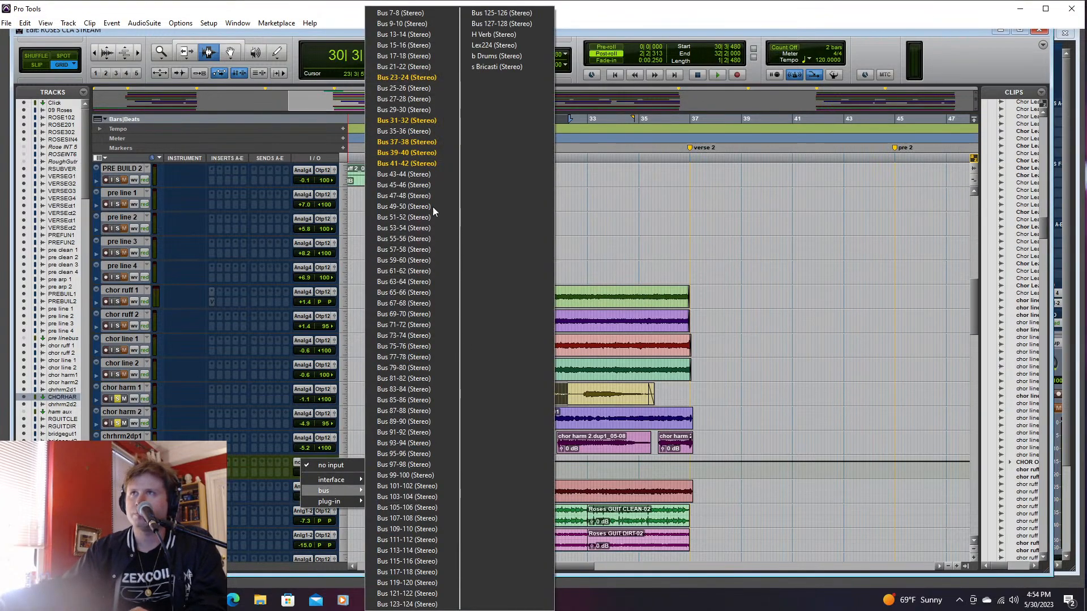
{"action": "left_click", "coordinate": [430, 173]}
{"action": "left_click", "coordinate": [121, 436]}
{"action": "left_click", "coordinate": [127, 388], "text": "shift"}
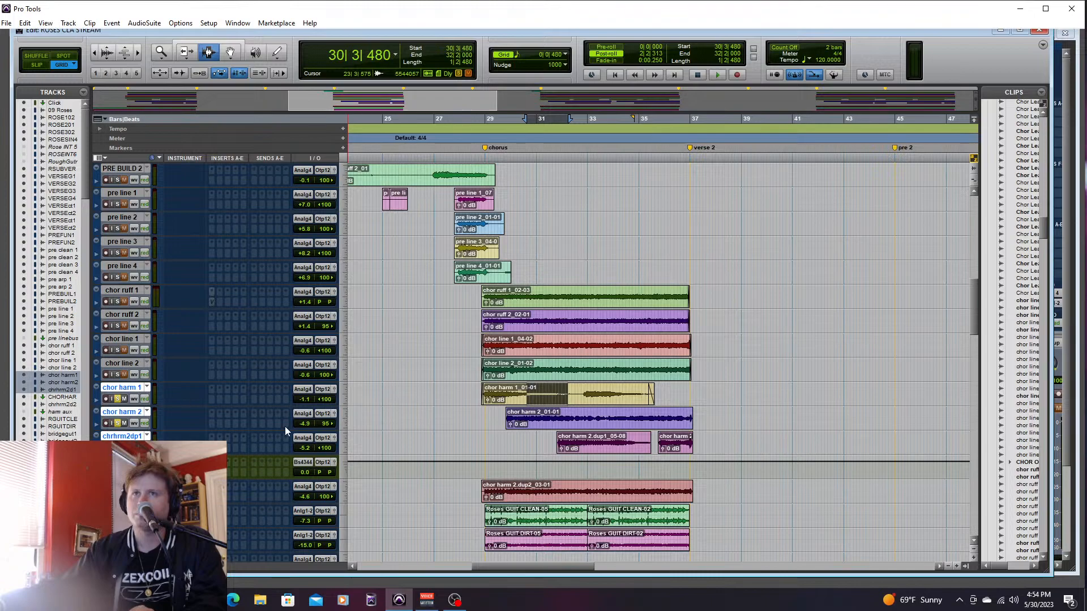
{"action": "left_click", "coordinate": [324, 440]}
{"action": "mouse_move", "coordinate": [365, 467]}
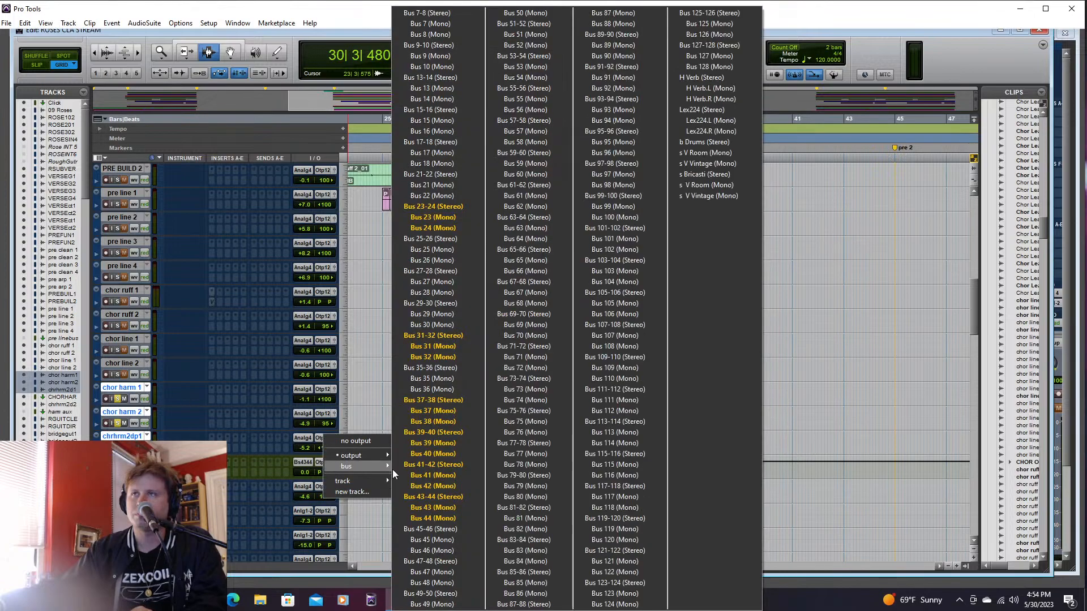
{"action": "left_click", "coordinate": [440, 497]}
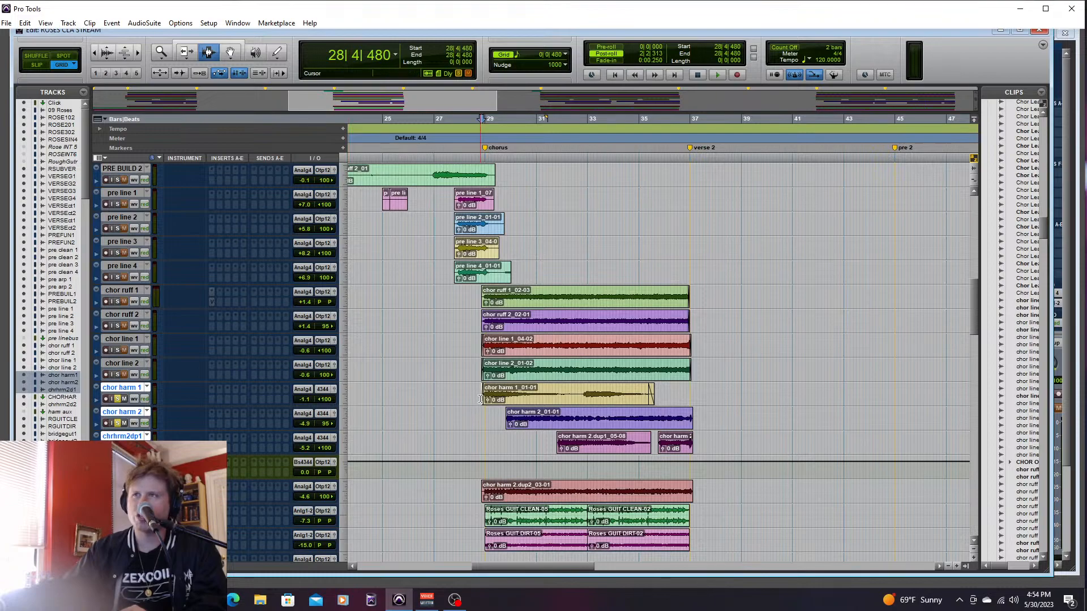
- Audition the bused harmony guitars from 28|4|480 and insert the SoundToys Crystallizer (stereo) plug-in on CHOR HARM BUS
{"action": "key", "text": "space"}
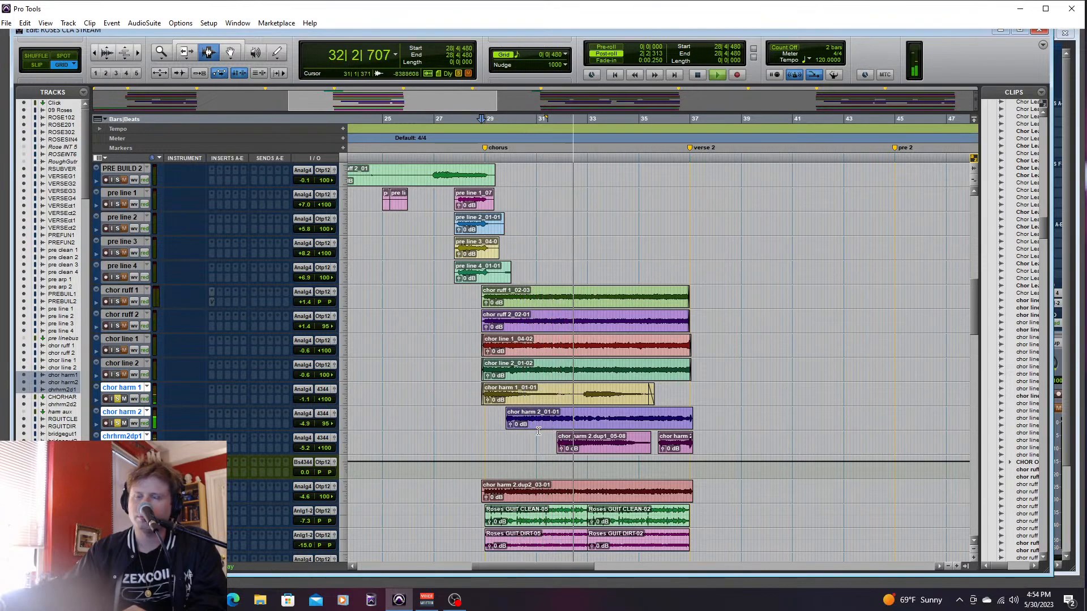
{"action": "left_click", "coordinate": [226, 461]}
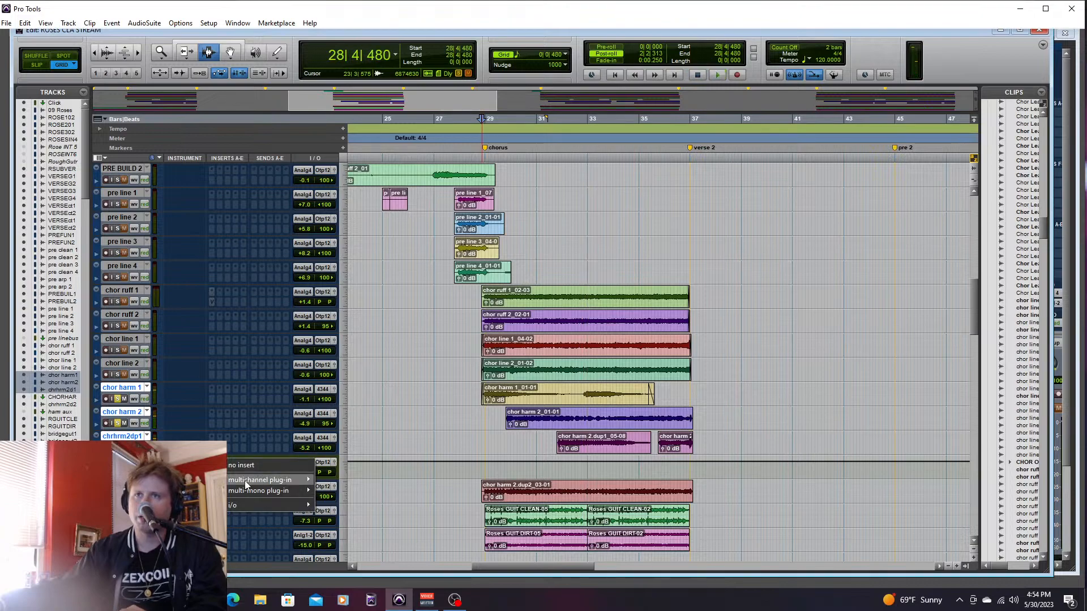
{"action": "mouse_move", "coordinate": [288, 480]}
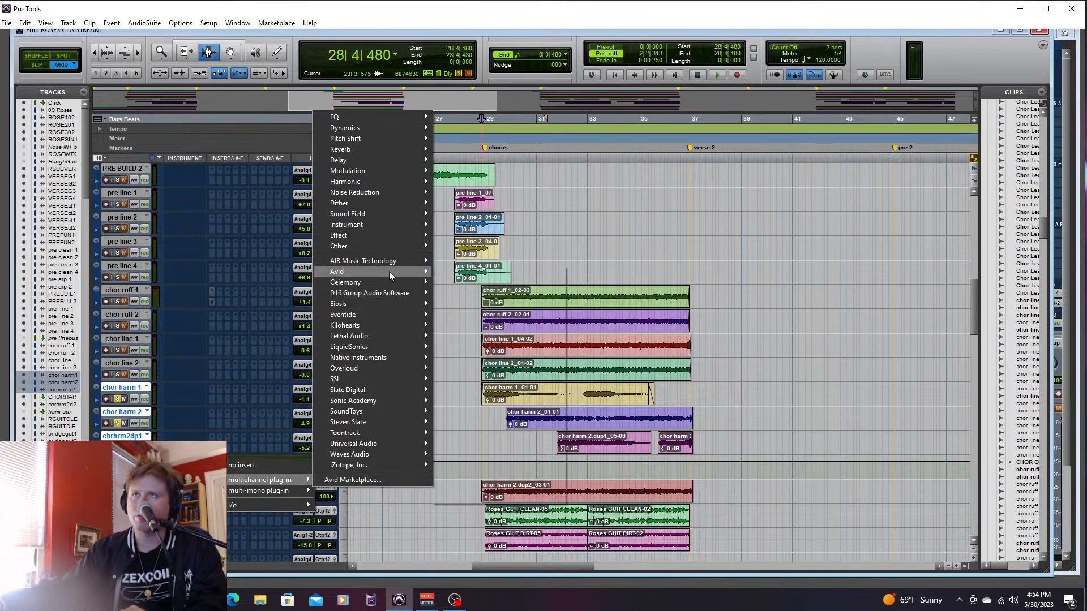
{"action": "mouse_move", "coordinate": [392, 263]}
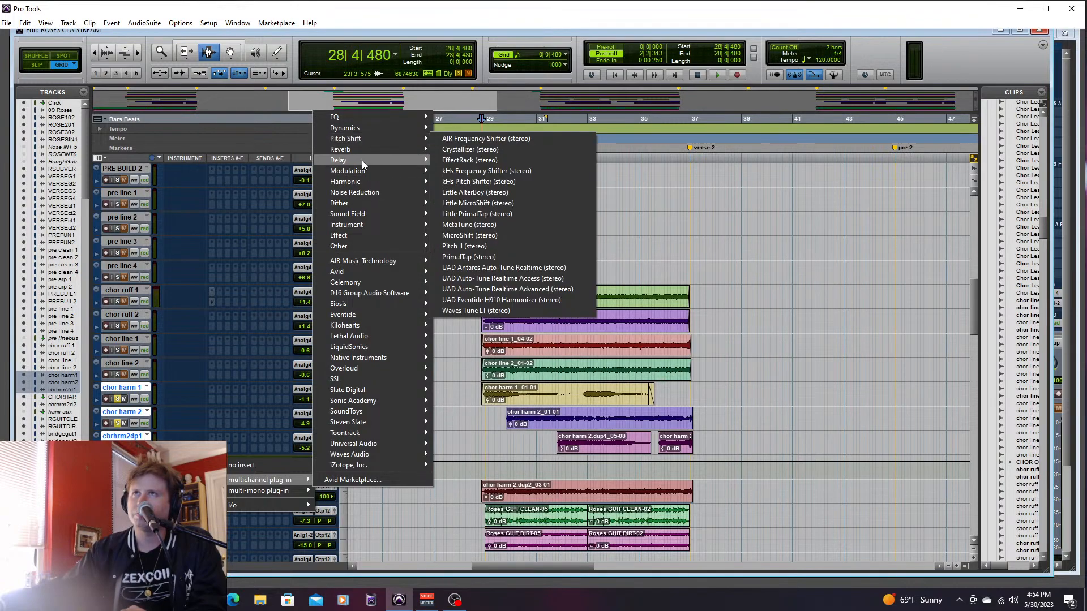
{"action": "mouse_move", "coordinate": [368, 414]}
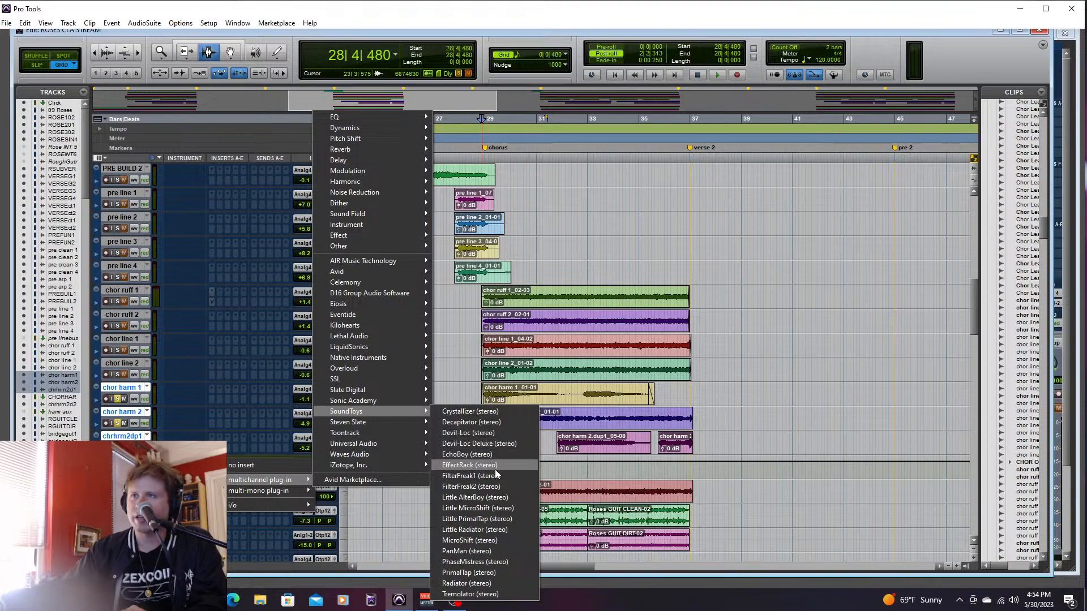
{"action": "left_click", "coordinate": [475, 411]}
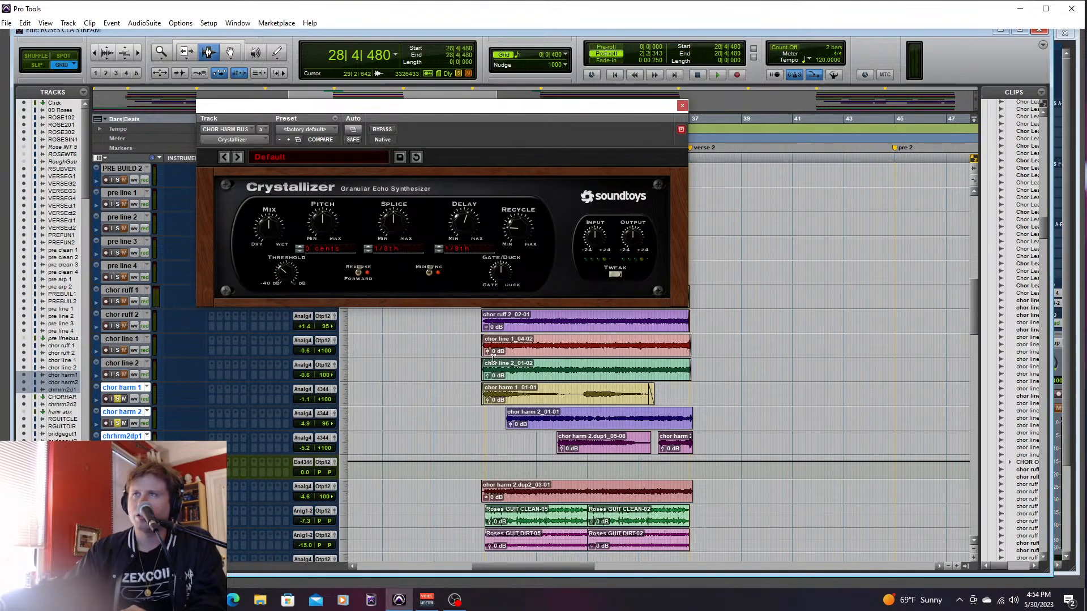
- Set Crystallizer's splice and delay to 1/4 note with more mix and recycle, and lower CHOR HARM BUS to -2.7 dB during playback
{"action": "key", "text": "space"}
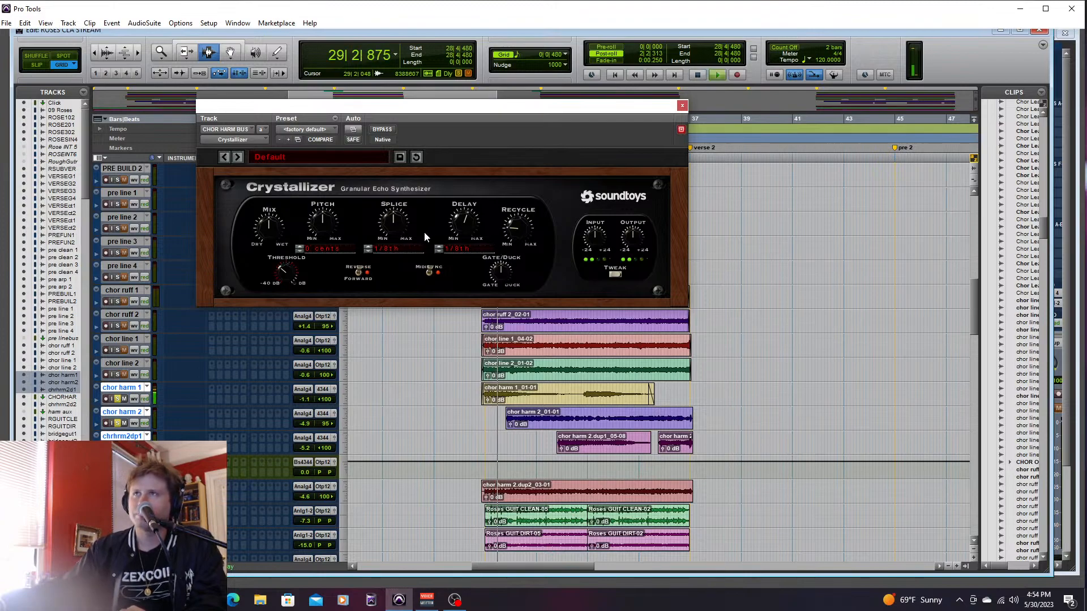
{"action": "mouse_move", "coordinate": [396, 226]}
{"action": "left_mouse_down"}
{"action": "mouse_move", "coordinate": [381, 232]}
{"action": "mouse_move", "coordinate": [391, 215]}
{"action": "left_mouse_up"}
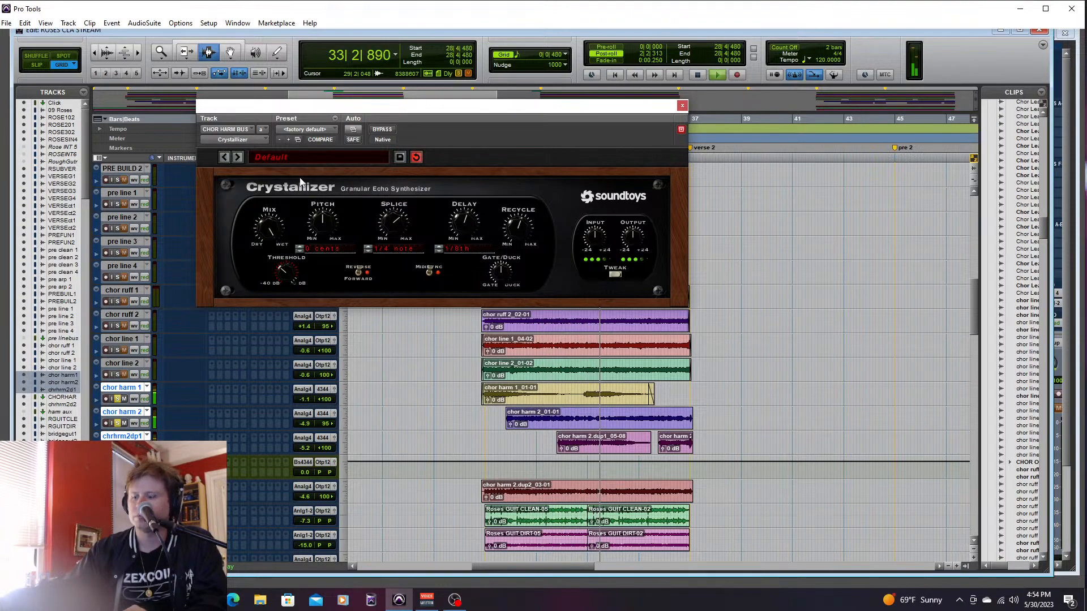
{"action": "key", "text": "ctrl+equal"}
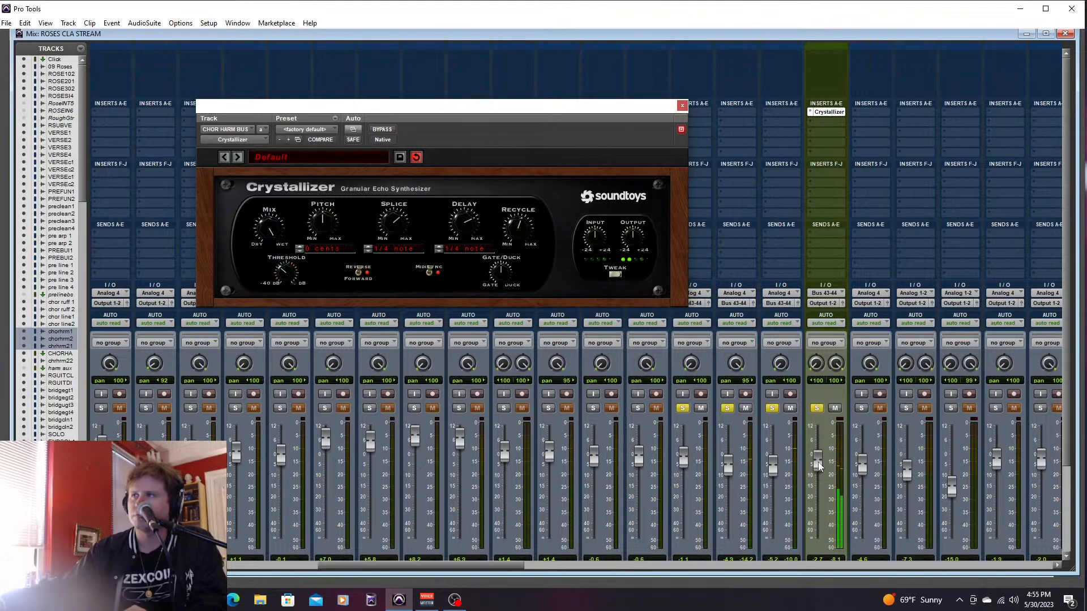
{"action": "left_click", "coordinate": [682, 106]}
{"action": "key", "text": "ctrl+equal"}
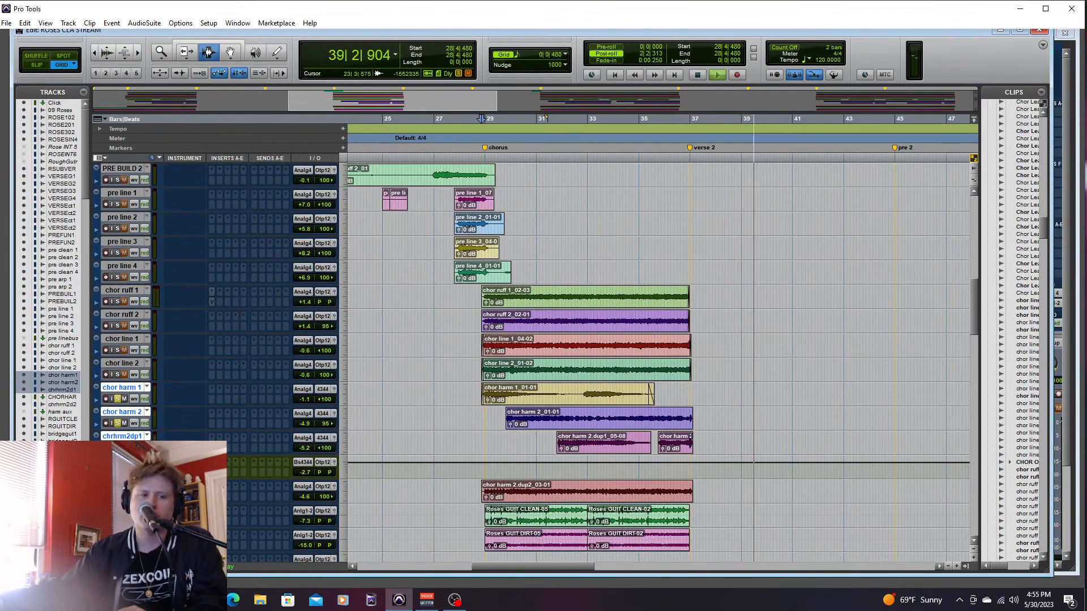
{"action": "key", "text": "space"}
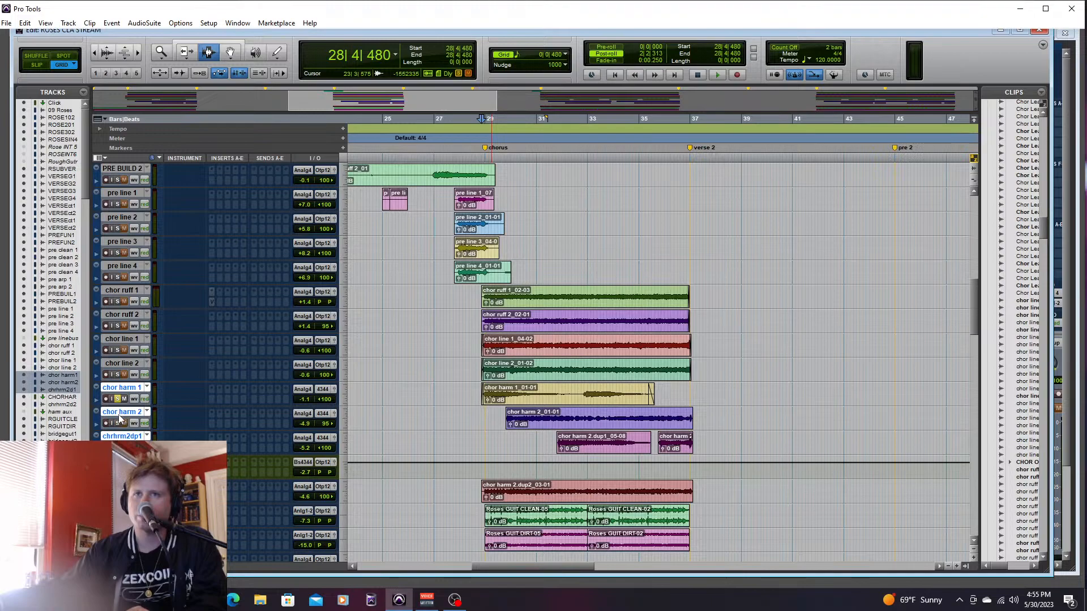
- Clear the remaining chorus harmony solos and select the chrhrm2d2 track below CHOR HARM BUS
{"action": "right_click", "coordinate": [122, 458]}
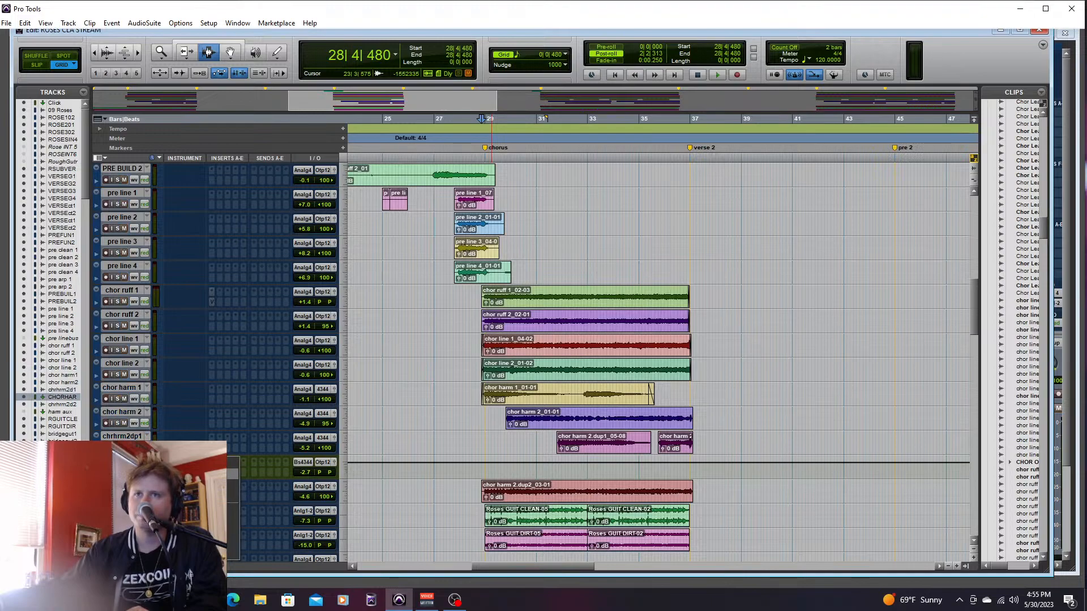
{"action": "left_click", "coordinate": [148, 509]}
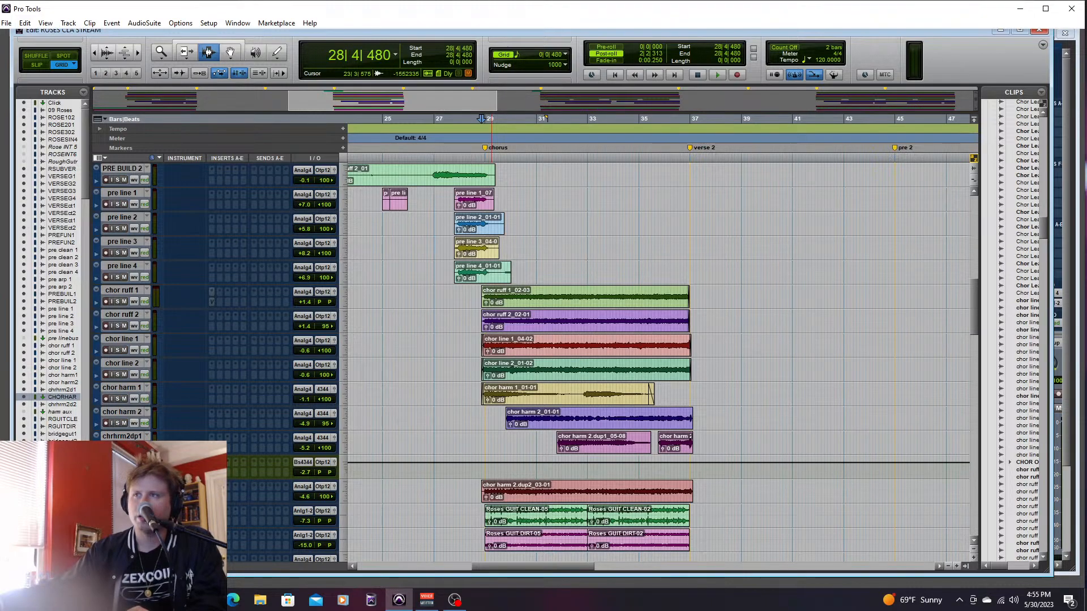
{"action": "left_click", "coordinate": [122, 485]}
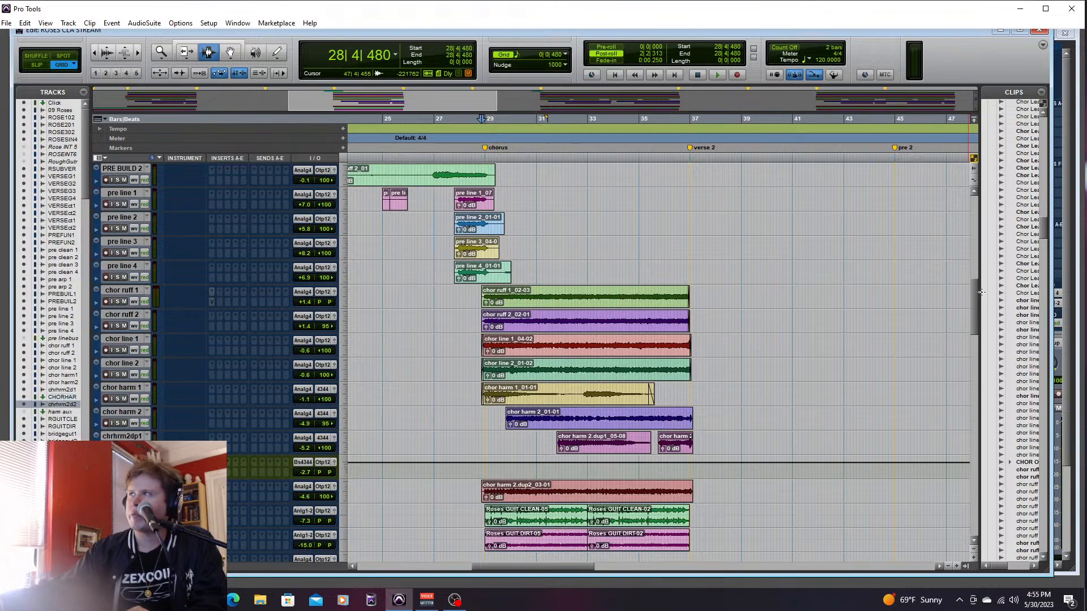
- Audition the soloed RGUITCLEAN track through the first chorus from 28|4|000
{"action": "scroll", "coordinate": [975, 304], "scroll_direction": "down", "scroll_amount": 4}
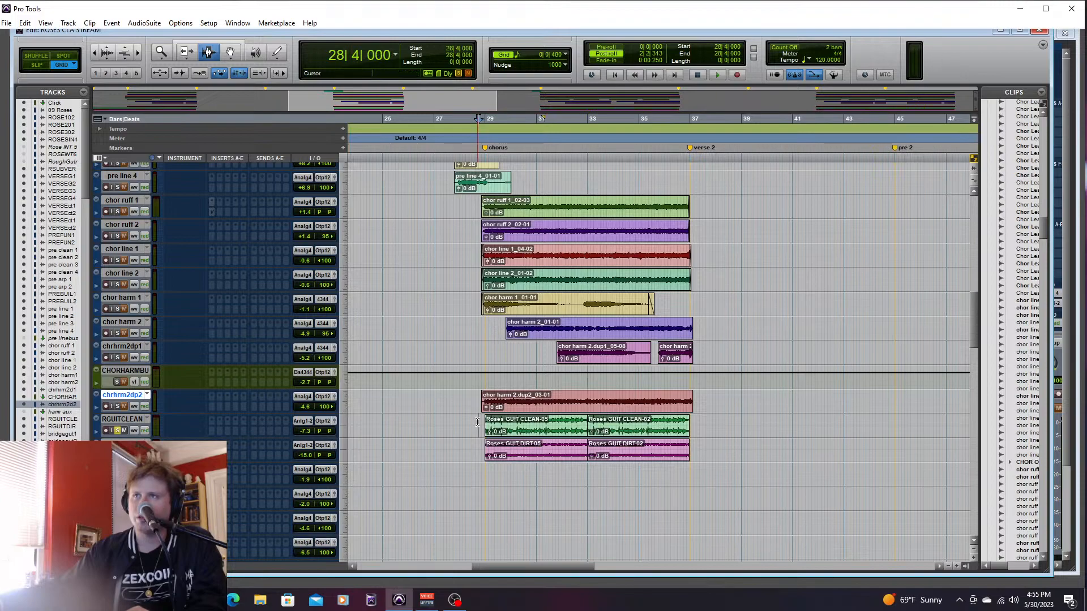
{"action": "key", "text": "space"}
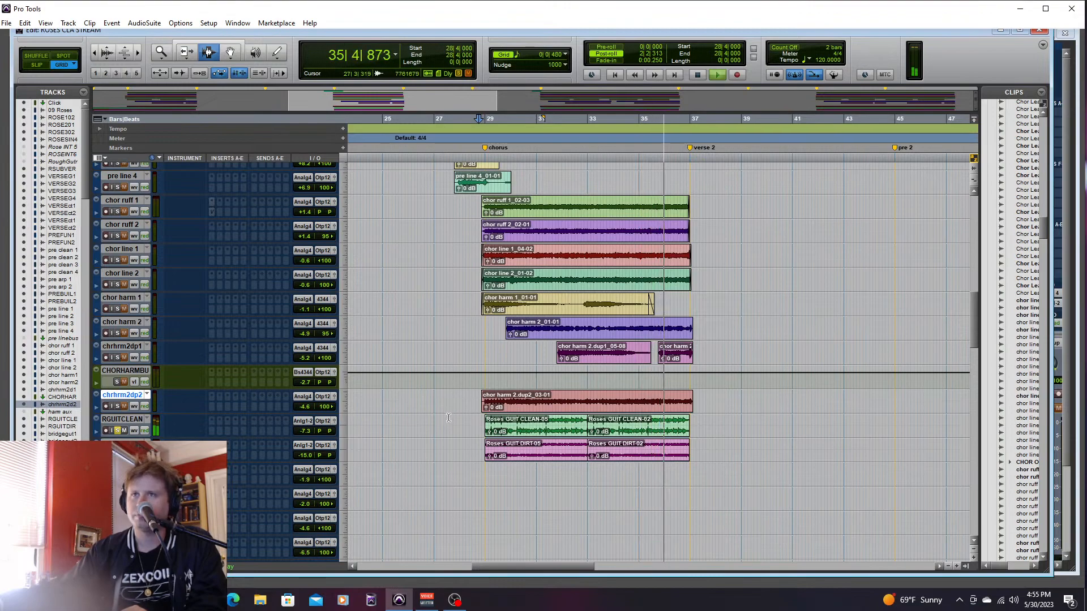
{"action": "key", "text": "space"}
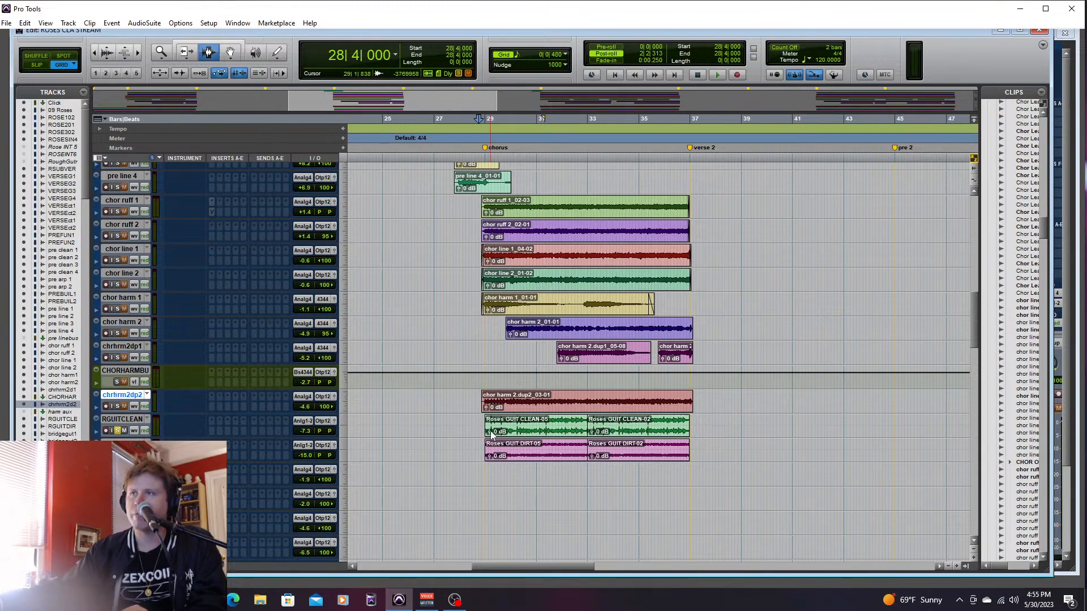
- Select the Roses GUIT CLEAN and GUIT DIRT clips across the first chorus and clear the RGUITCLEAN solo
{"action": "left_click_drag", "start_coordinate": [480, 429], "coordinate": [722, 460]}
{"action": "left_click_drag", "start_coordinate": [477, 429], "coordinate": [690, 455]}
{"action": "left_click_drag", "start_coordinate": [475, 434], "coordinate": [712, 453]}
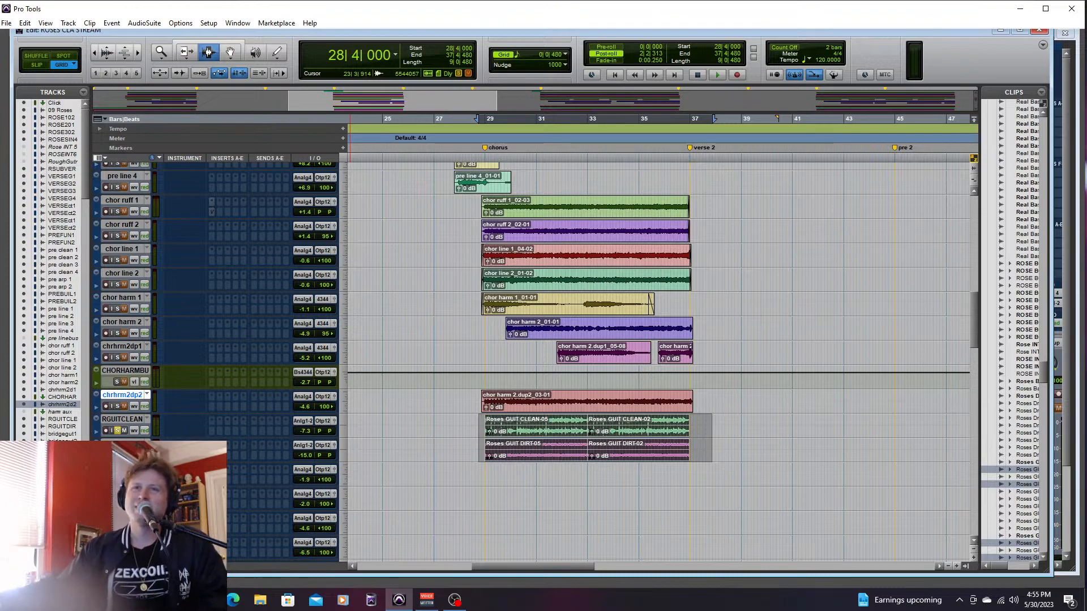
{"action": "left_click", "coordinate": [119, 430]}
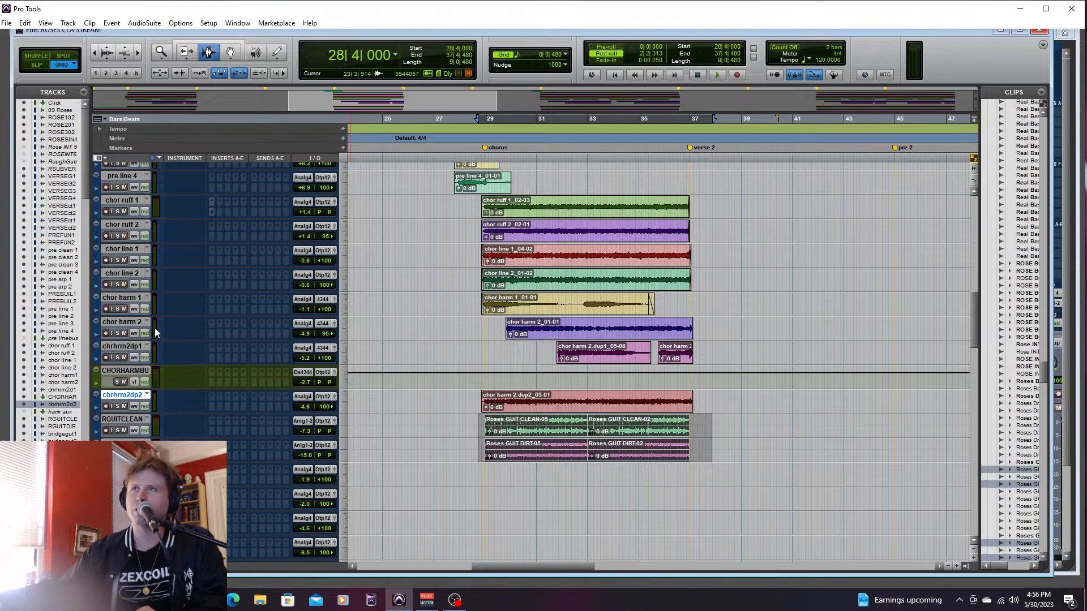
- Solo the tracks from chor ruff 1 through RGUITCLEAN and lower CHOR HARM BUS to -11.5 dB
{"action": "left_click", "coordinate": [130, 200]}
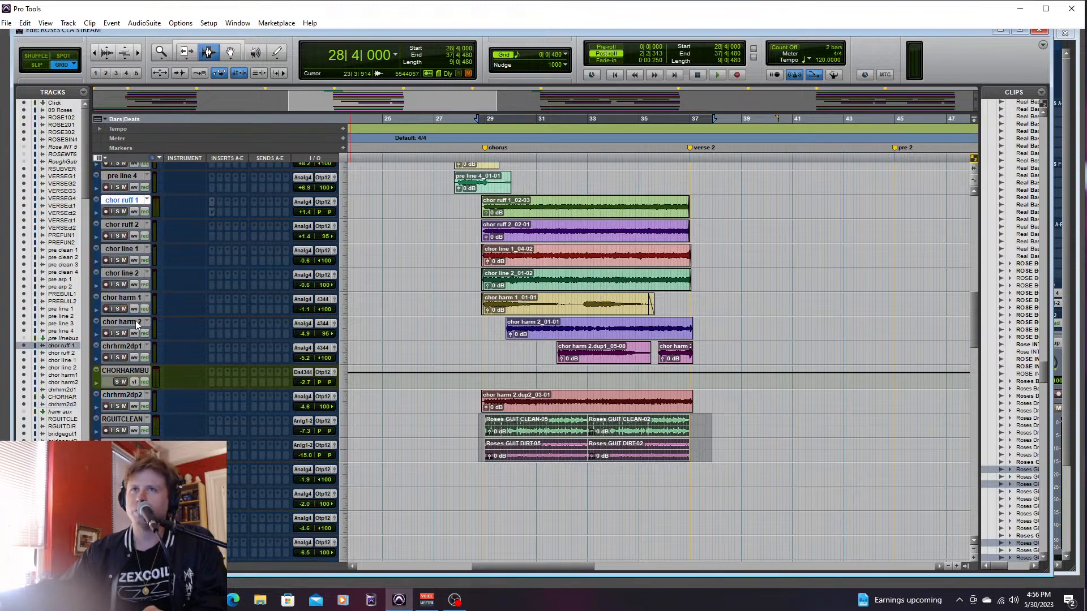
{"action": "left_click", "coordinate": [136, 419], "text": "shift"}
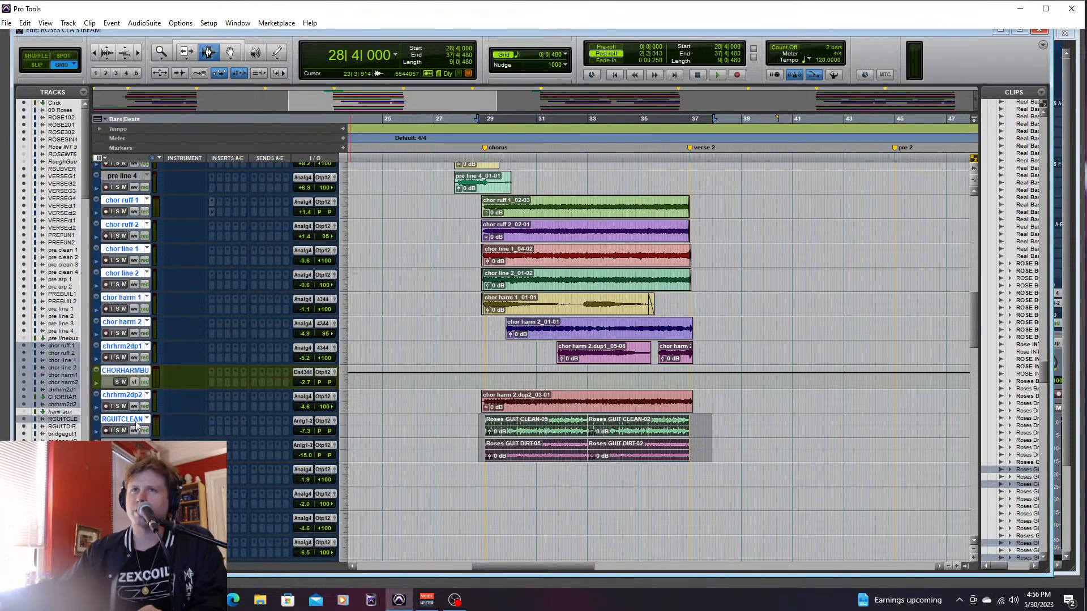
{"action": "key", "text": "ctrl+equal"}
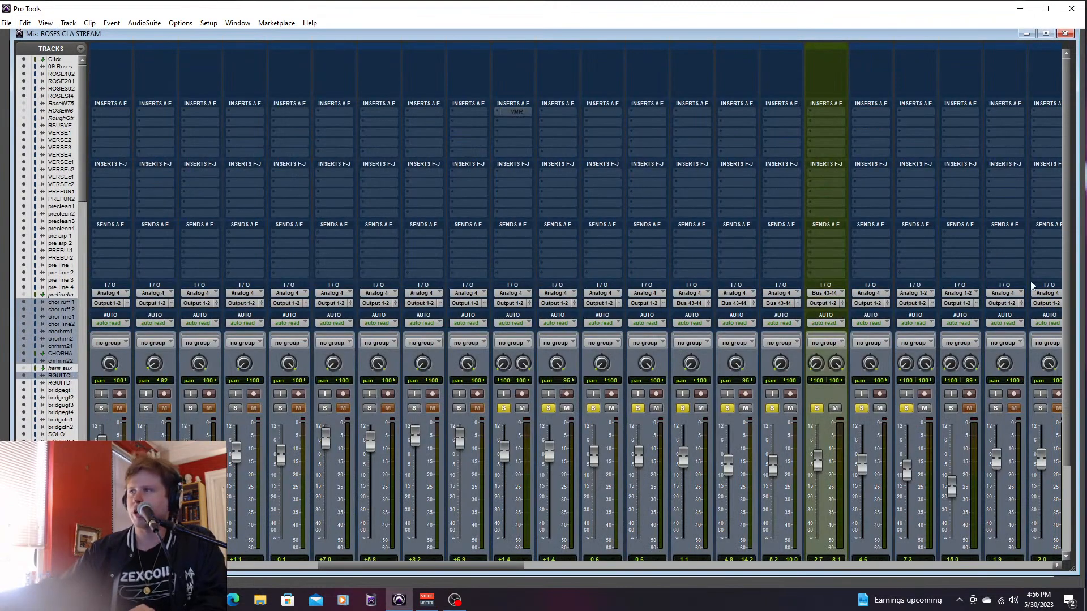
{"action": "key", "text": "ctrl+equal"}
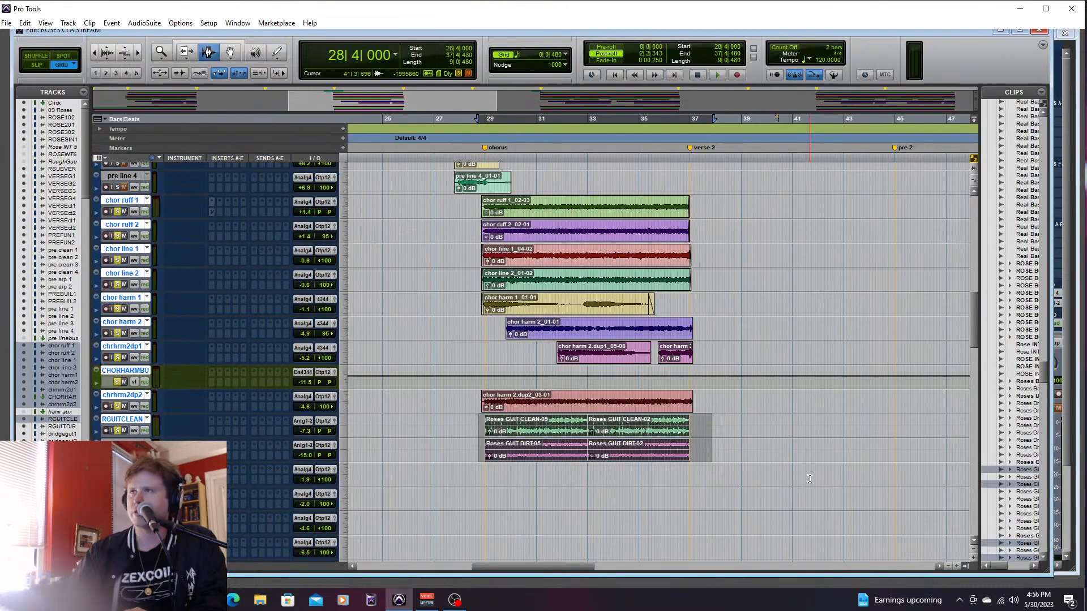
- During playback from 28|3|480, lower chor line 1 and 2 to -6.8 dB, and raise chrhrm2dp2 to -2.2 dB and RGUITCLEAN to -5.4 dB
{"action": "left_click", "coordinate": [475, 118]}
{"action": "key", "text": "space"}
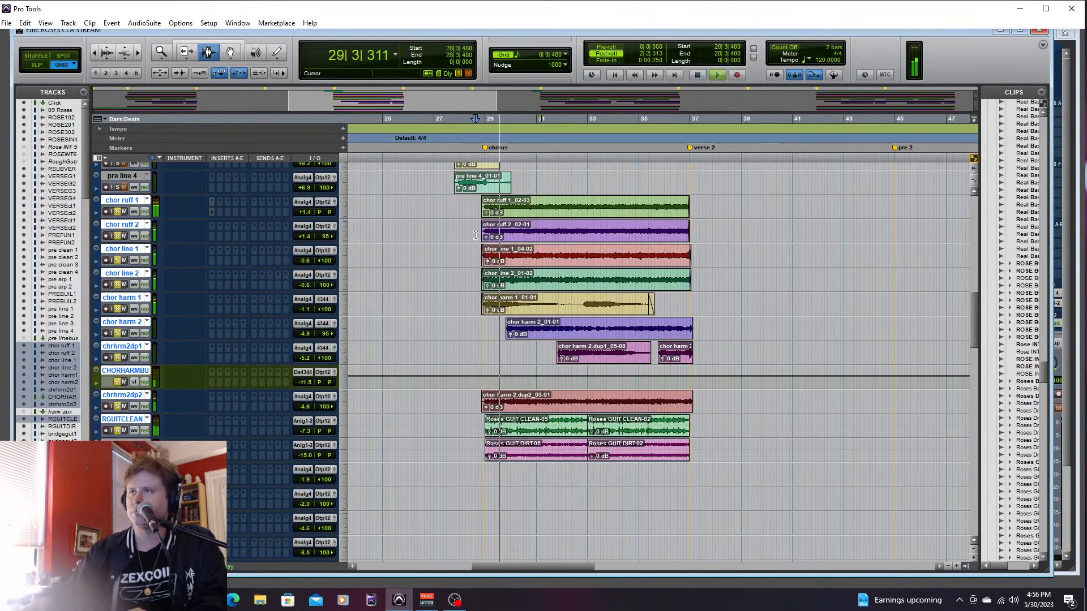
{"action": "key", "text": "ctrl+equal"}
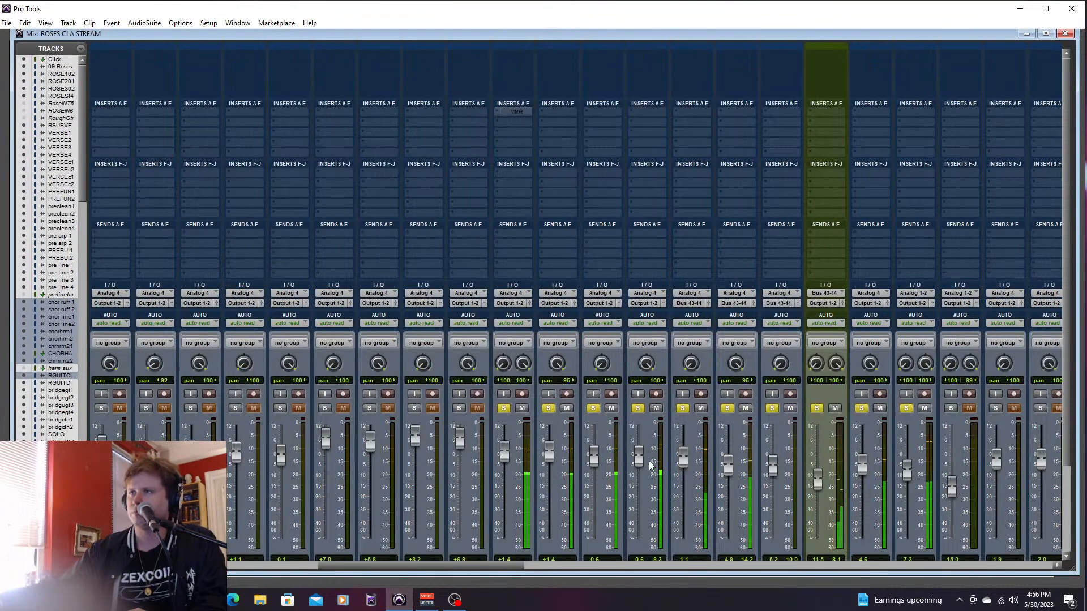
{"action": "left_click_drag", "start_coordinate": [594, 470], "coordinate": [594, 464]}
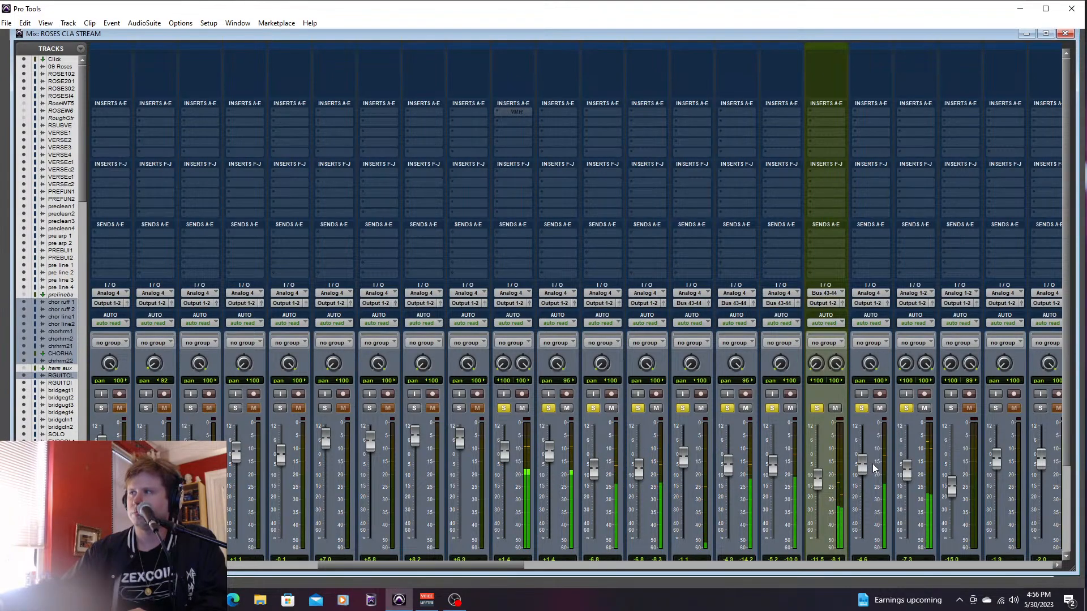
{"action": "left_click_drag", "start_coordinate": [862, 467], "coordinate": [906, 464]}
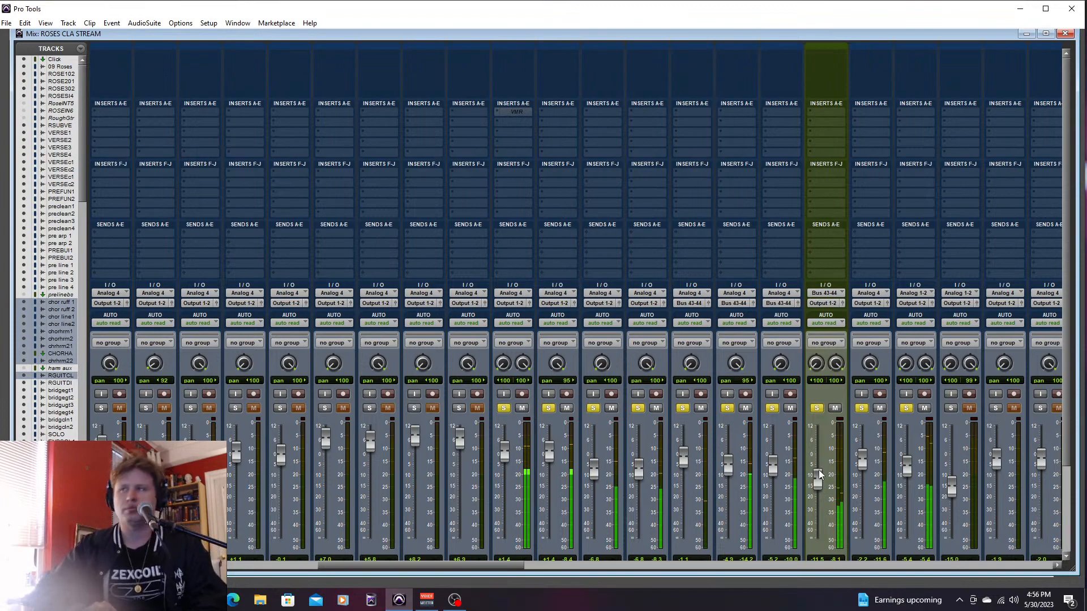
{"action": "key", "text": "ctrl+equal"}
{"action": "key", "text": "space"}
- Play chorus 2 from 52|4|480 and lower chrhrm2dp2 to -5.7 dB
{"action": "left_click_drag", "start_coordinate": [589, 564], "coordinate": [699, 561]}
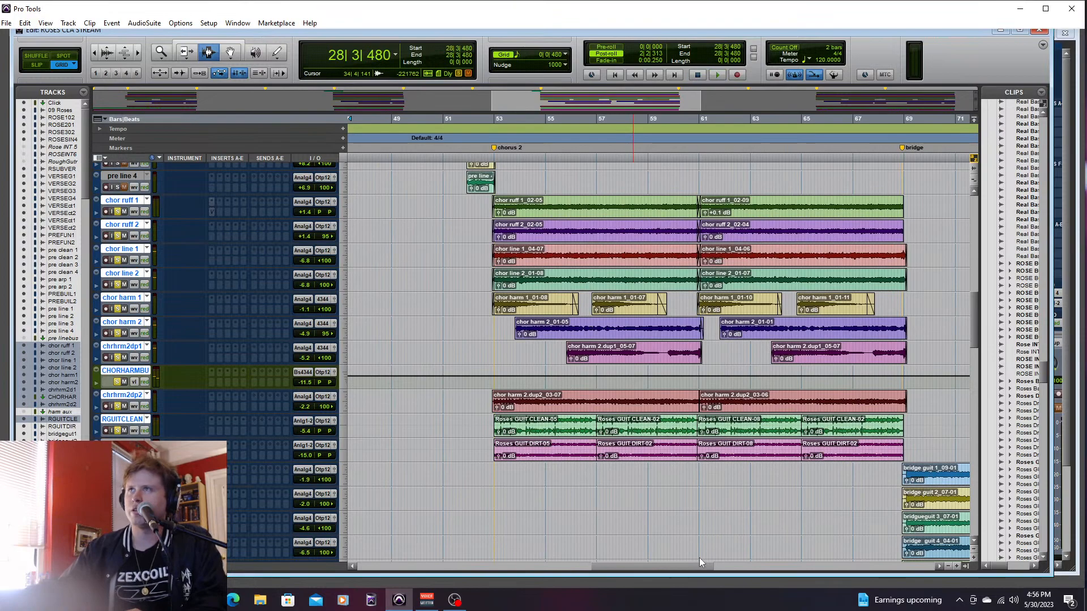
{"action": "left_click", "coordinate": [492, 252]}
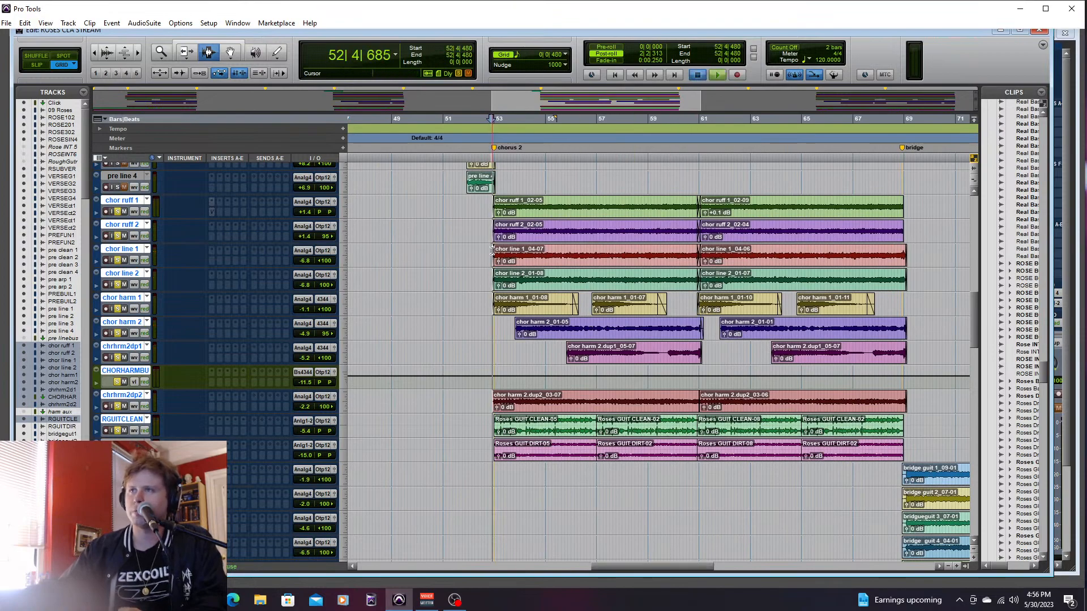
{"action": "key", "text": "space"}
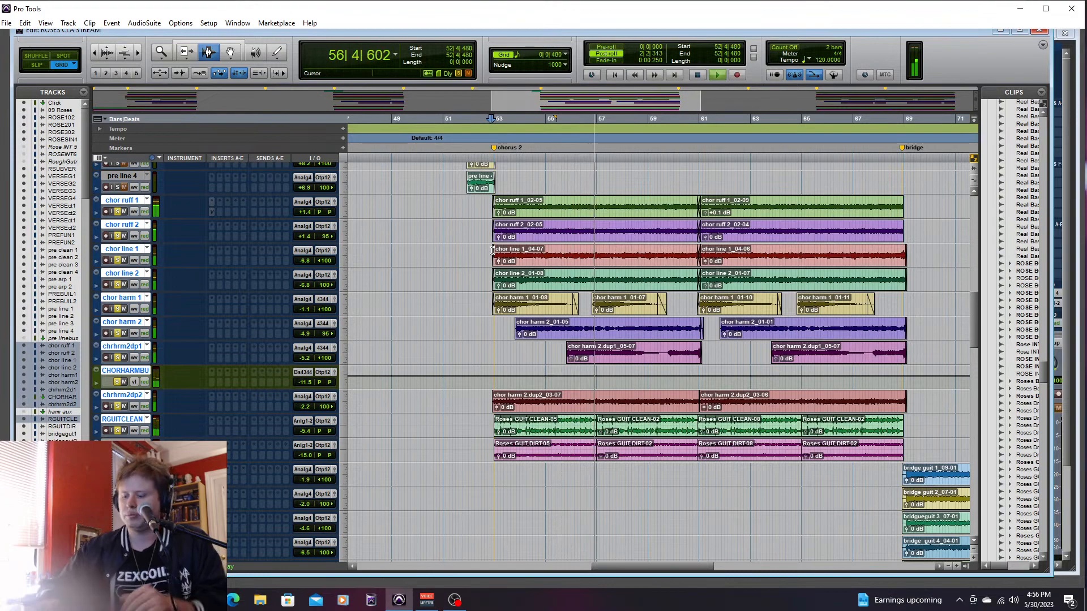
{"action": "key", "text": "ctrl+equal"}
{"action": "left_click_drag", "start_coordinate": [863, 451], "coordinate": [863, 446]}
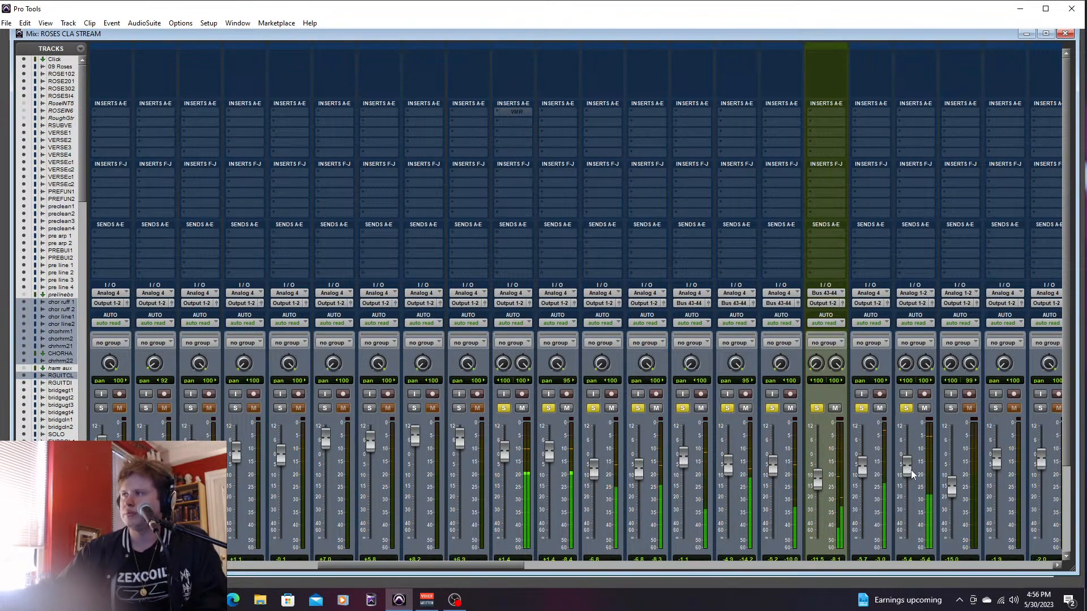
- Raise RGUITCLEAN to -3.3 dB, and solo the dirty guitar track beside it at -7.5 dB while chorus 2 plays out
{"action": "left_click_drag", "start_coordinate": [911, 455], "coordinate": [953, 464]}
{"action": "left_click", "coordinate": [950, 408]}
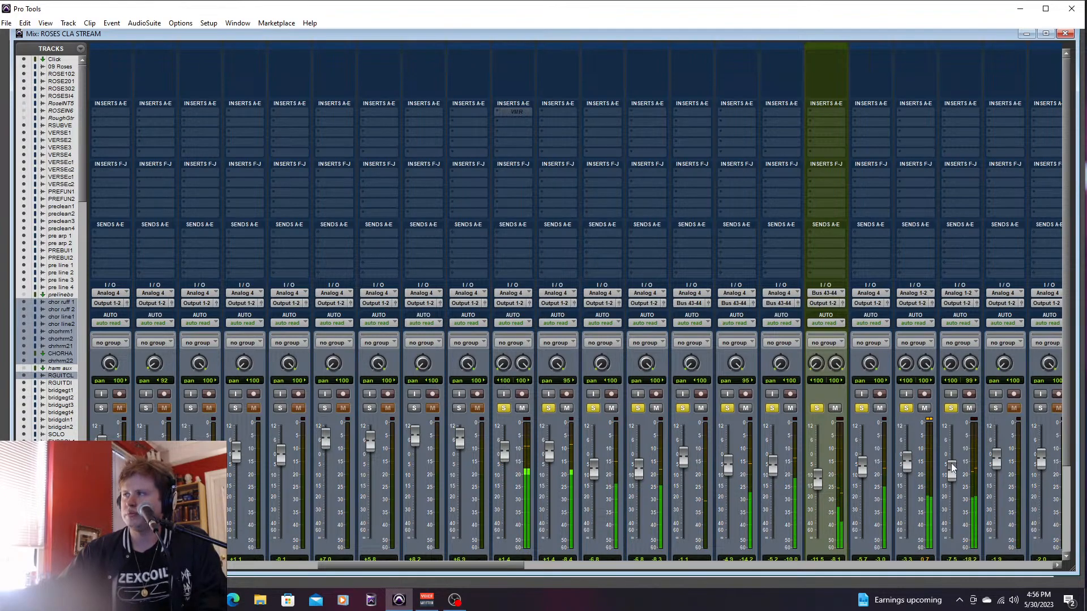
{"action": "key", "text": "ctrl+equal"}
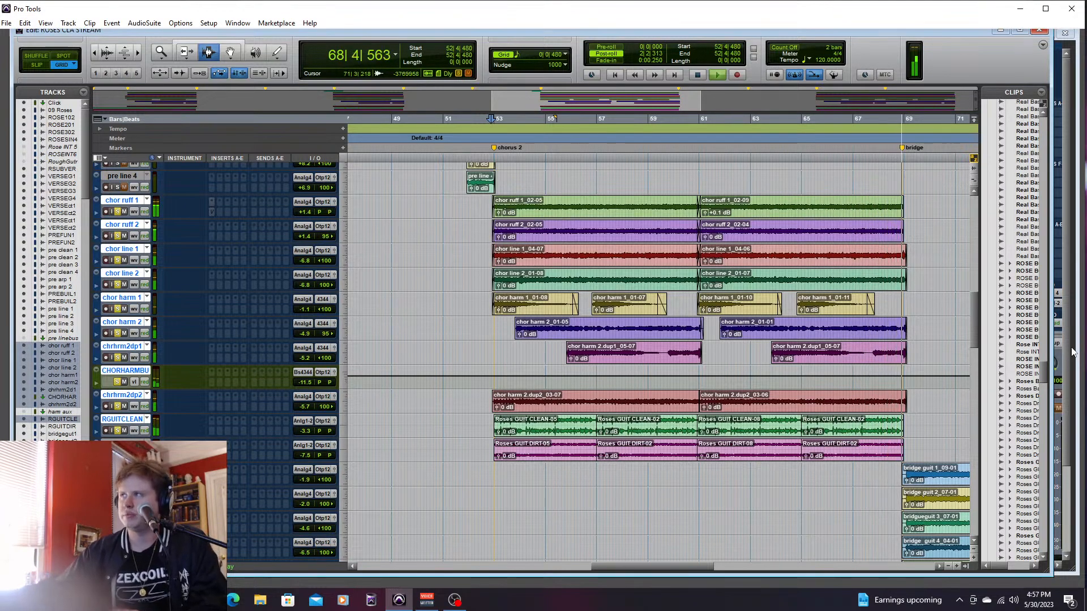
{"action": "key", "text": "space"}
- Solo the tracks from TAMB through BRIDGETO3 and play from 52|3|000, just before chorus 2
{"action": "left_click_drag", "start_coordinate": [975, 316], "coordinate": [981, 452]}
{"action": "left_click", "coordinate": [120, 366]}
{"action": "scroll", "coordinate": [972, 469], "scroll_direction": "down", "scroll_amount": 10}
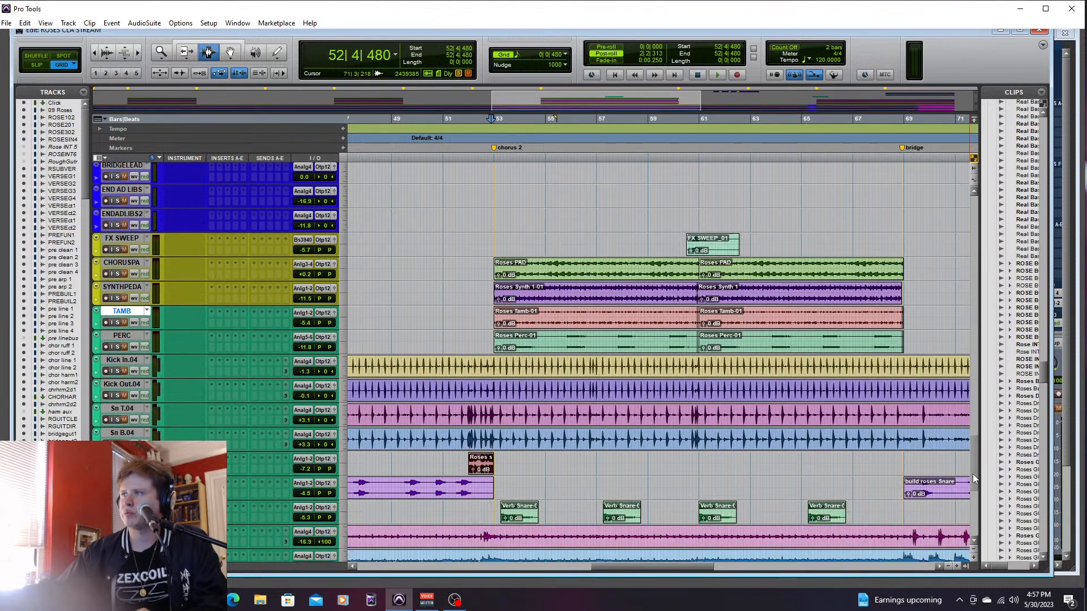
{"action": "left_click", "coordinate": [116, 432], "text": "shift"}
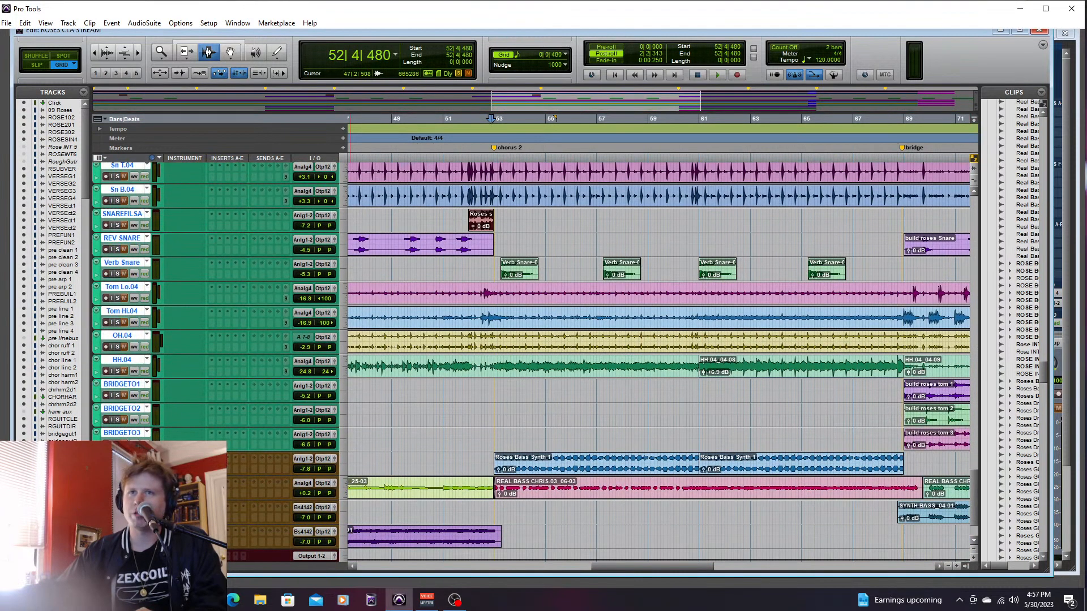
{"action": "left_click", "coordinate": [477, 217]}
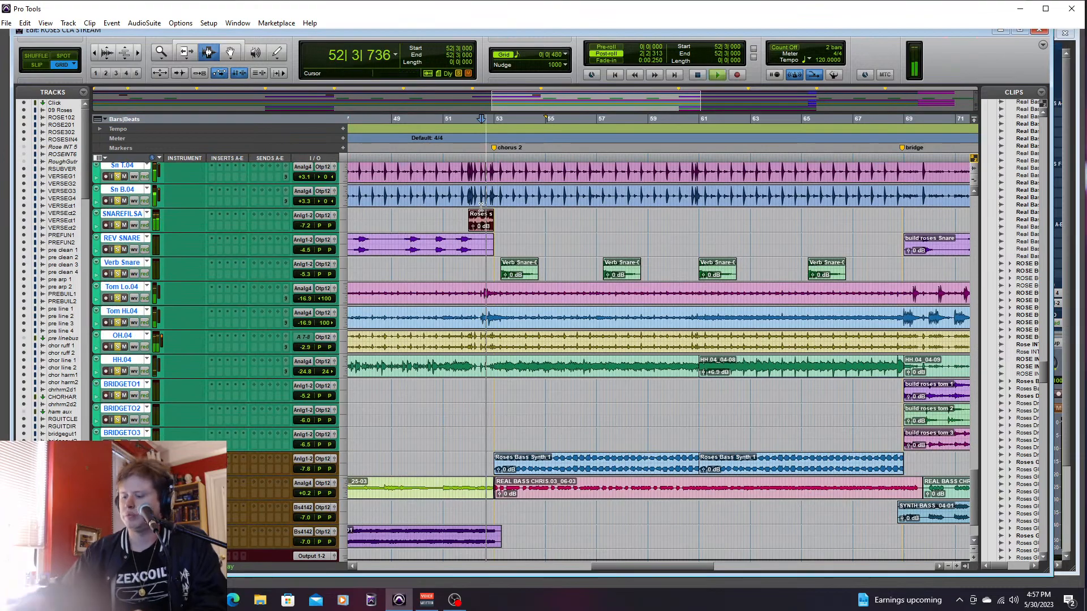
- Enable the GUIT group and raise its faders together by 3 dB, bringing chor ruff 1 and 2 to +4.4 dB
{"action": "key", "text": "ctrl+equal"}
{"action": "left_click_drag", "start_coordinate": [492, 567], "coordinate": [550, 563]}
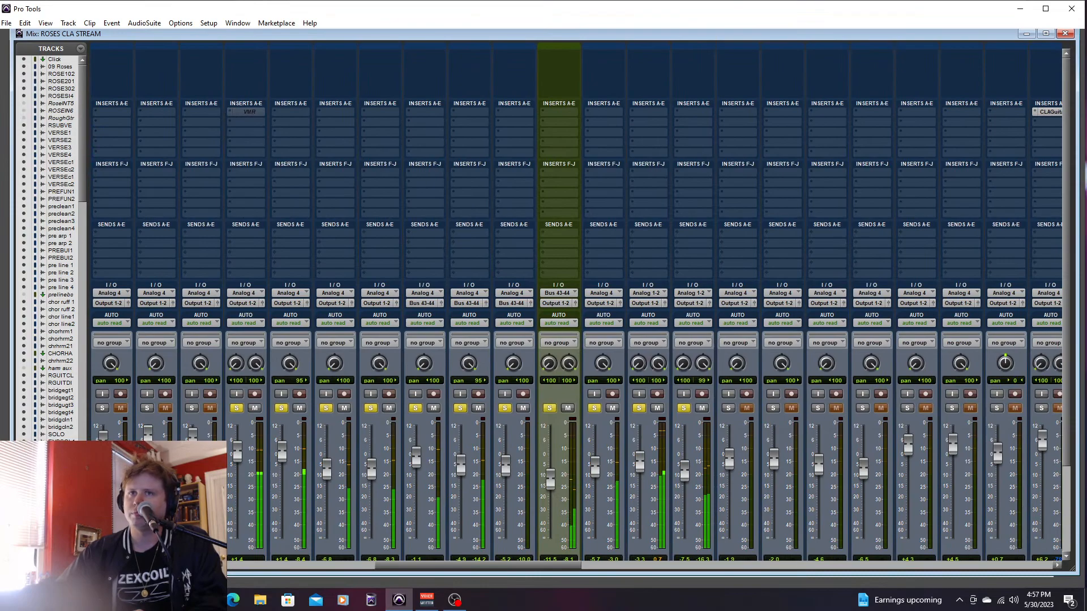
{"action": "left_click", "coordinate": [54, 521]}
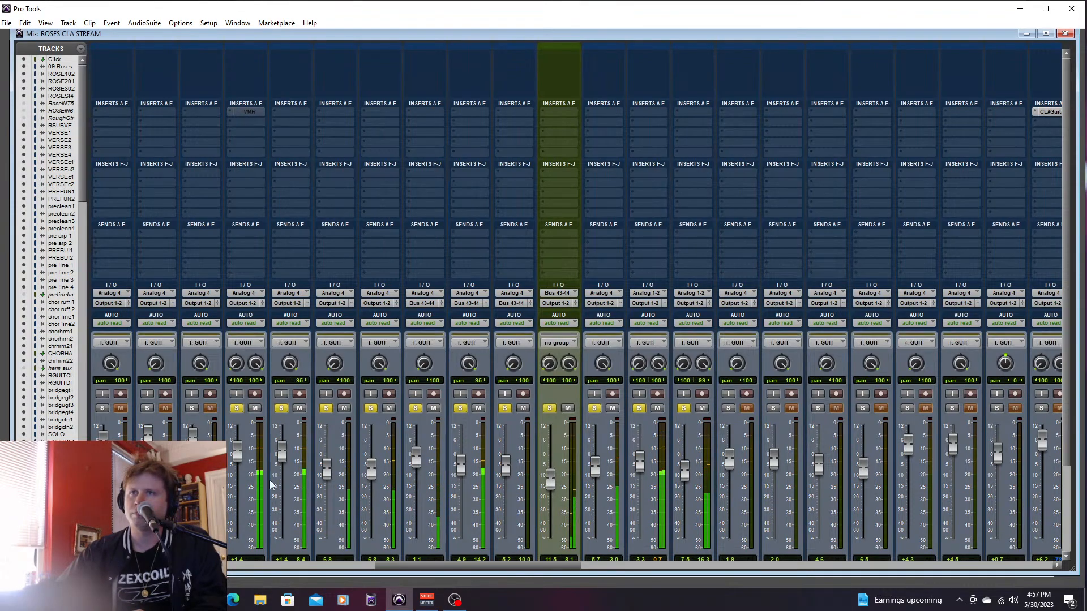
{"action": "left_click_drag", "start_coordinate": [368, 475], "coordinate": [372, 467]}
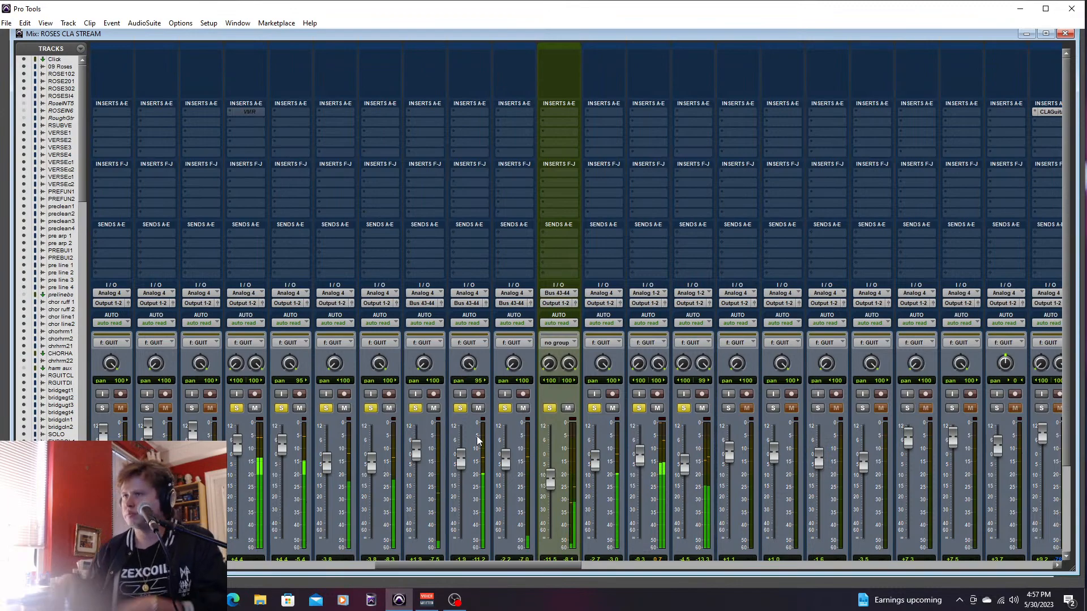
{"action": "key", "text": "ctrl+equal"}
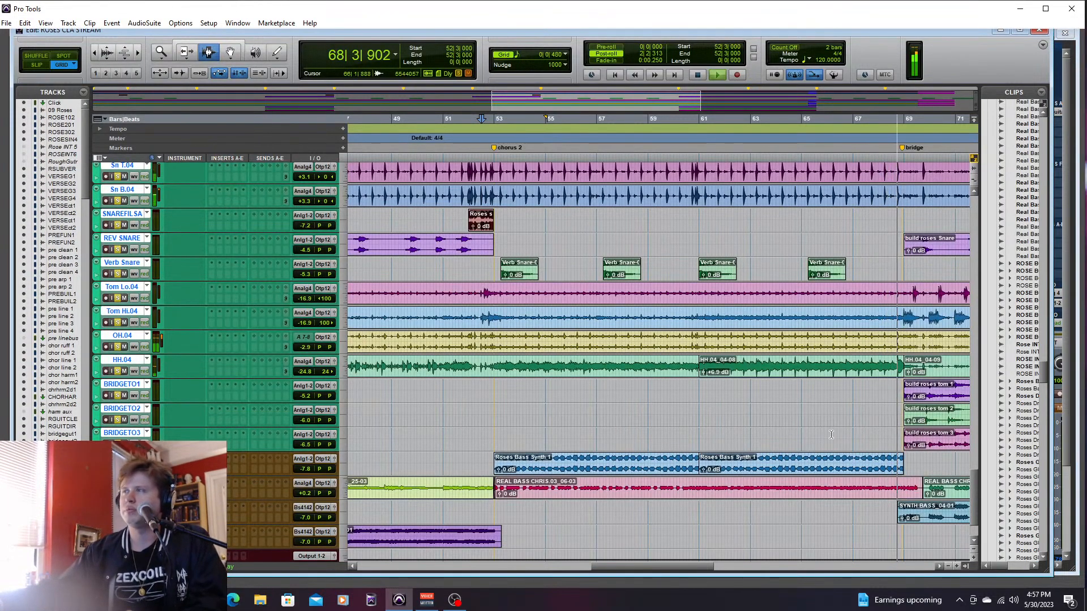
{"action": "key", "text": "space"}
- Solo the bass tracks and audition chorus 2 with guitars, drums and bass from 52|3|480
{"action": "left_click", "coordinate": [456, 414]}
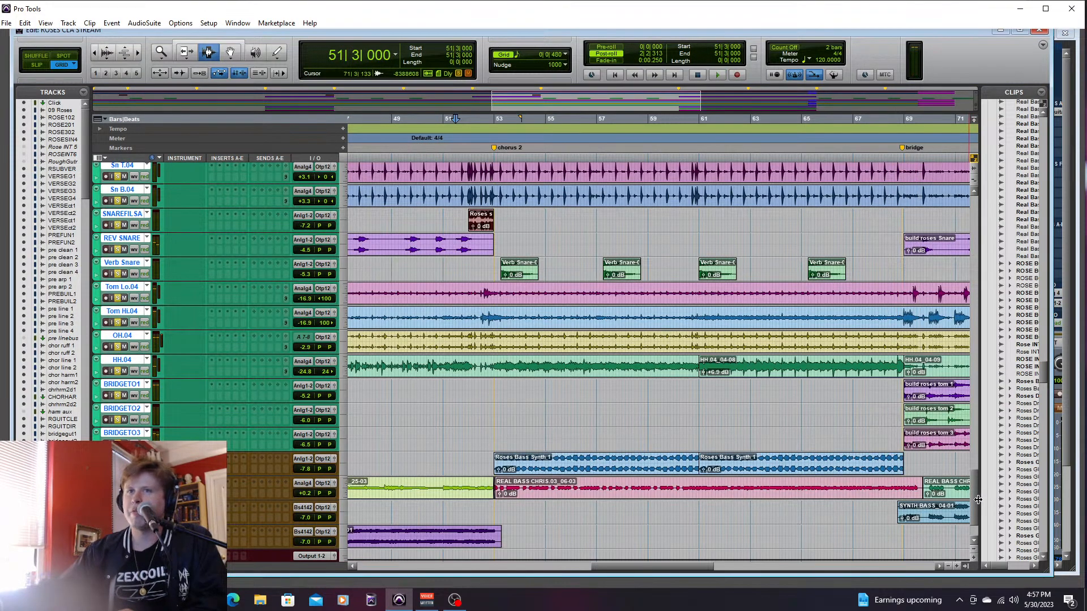
{"action": "left_click", "coordinate": [122, 457]}
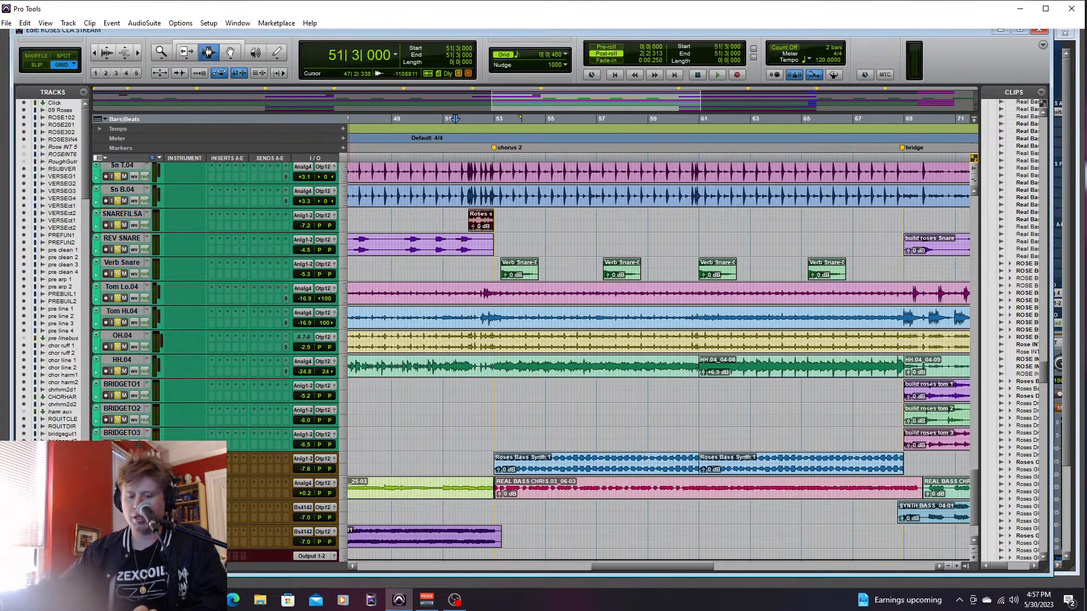
{"action": "left_click", "coordinate": [484, 439]}
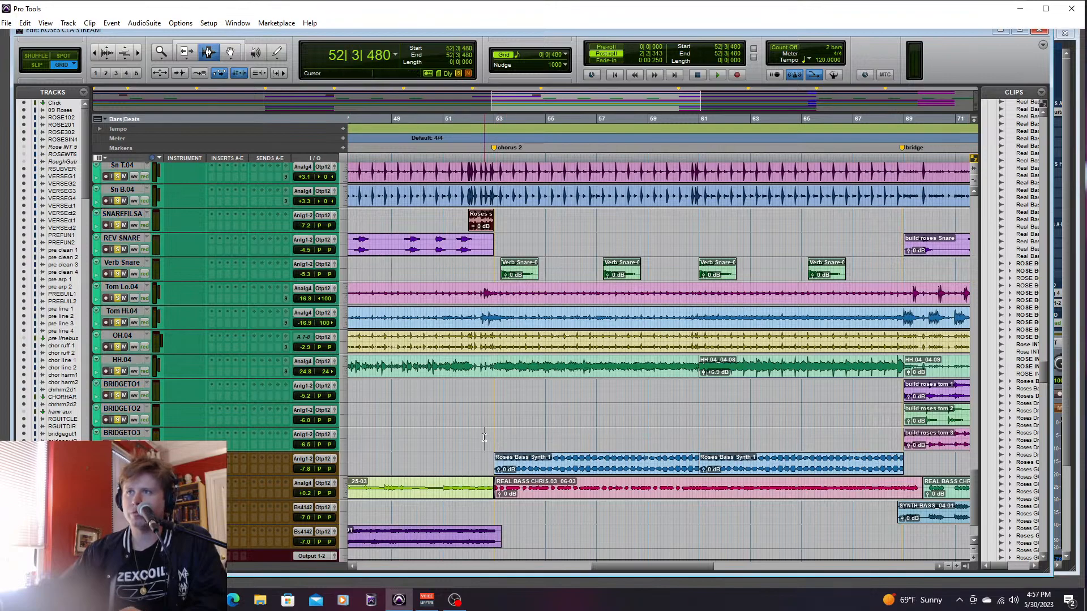
{"action": "key", "text": "space"}
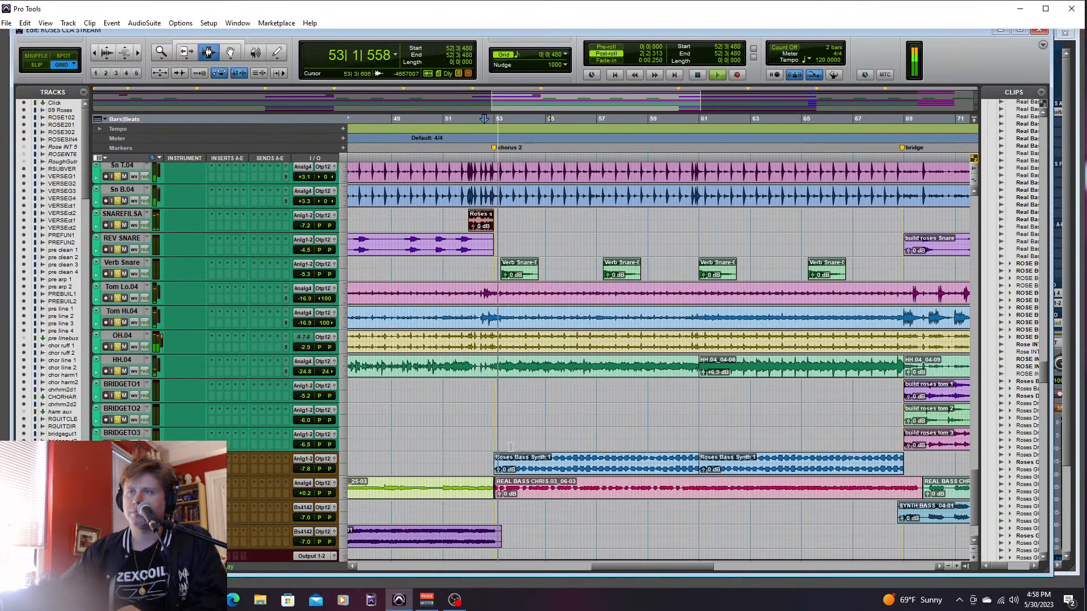
{"action": "key", "text": "ctrl+equal"}
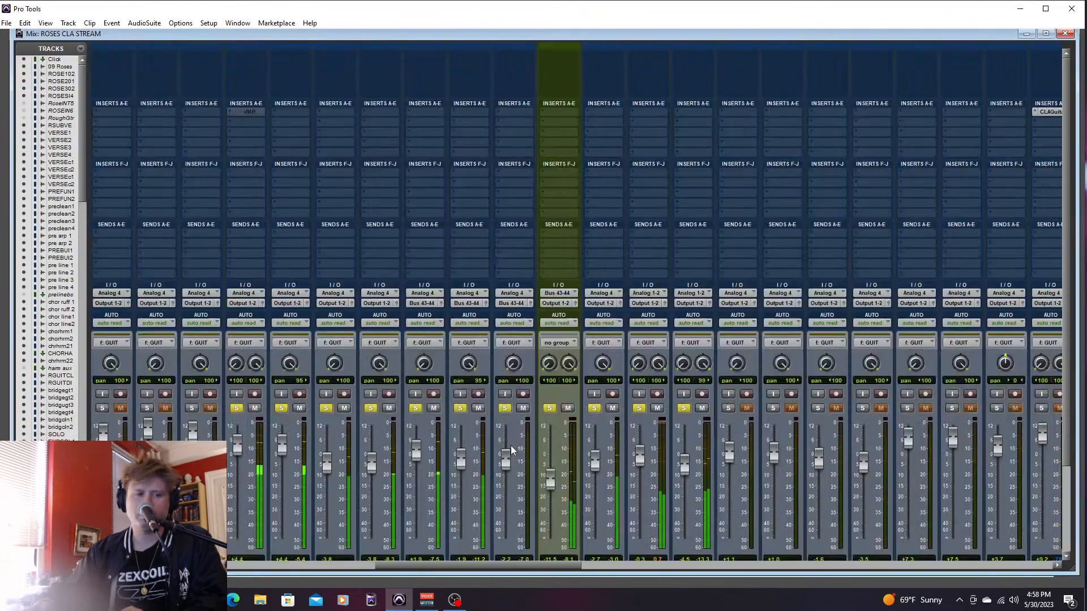
{"action": "key", "text": "ctrl+equal"}
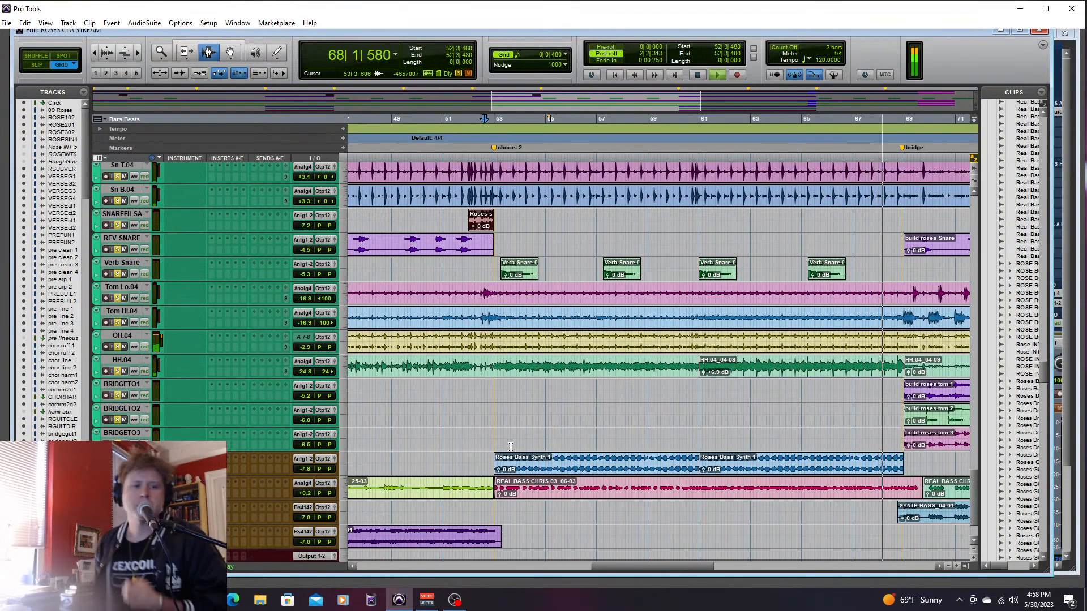
{"action": "key", "text": "space"}
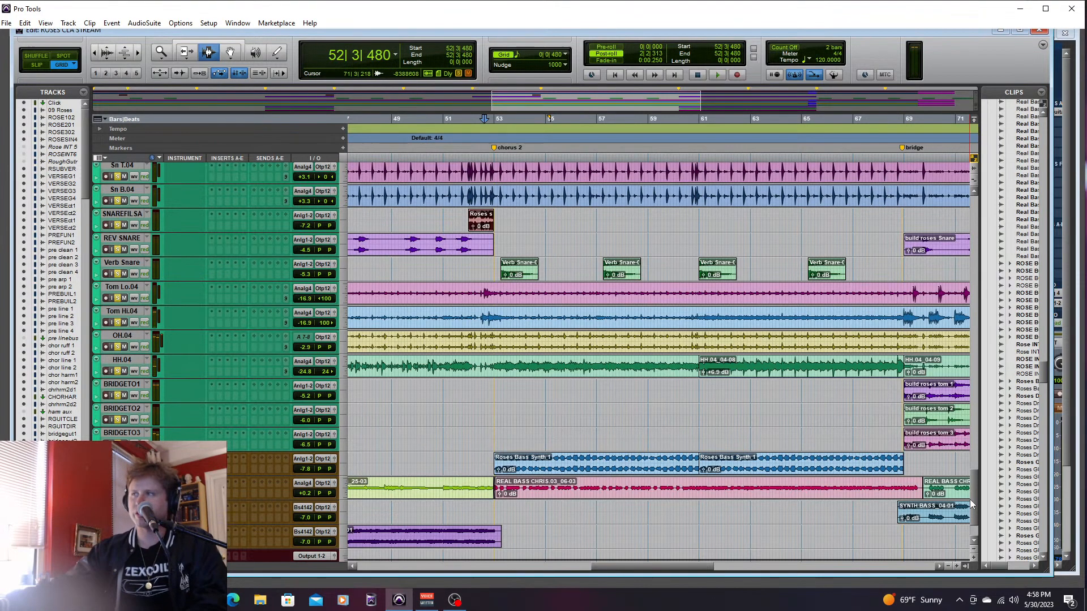
- Select the drum tracks together with the chorus synth and bass tracks below them
{"action": "left_click_drag", "start_coordinate": [975, 488], "coordinate": [961, 560]}
{"action": "left_click", "coordinate": [128, 328]}
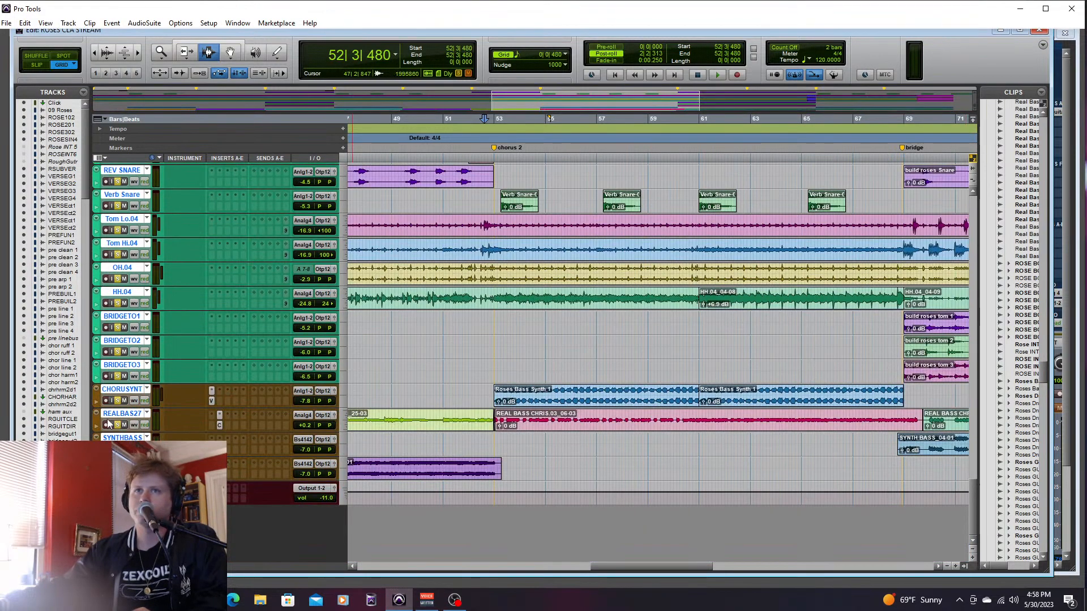
{"action": "left_click_drag", "start_coordinate": [974, 493], "coordinate": [977, 270]}
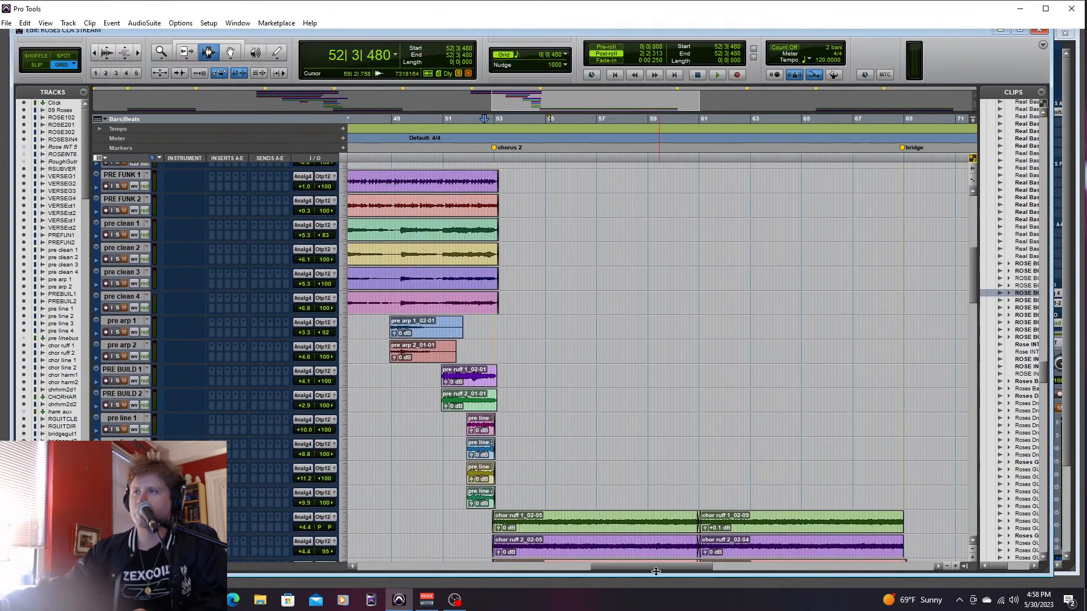
- Place the playback cursor at 44|3|000, just before the pre 2 marker, and select the PRE FUNK 1 track
{"action": "left_click_drag", "start_coordinate": [655, 567], "coordinate": [620, 566]}
{"action": "left_click", "coordinate": [456, 351]}
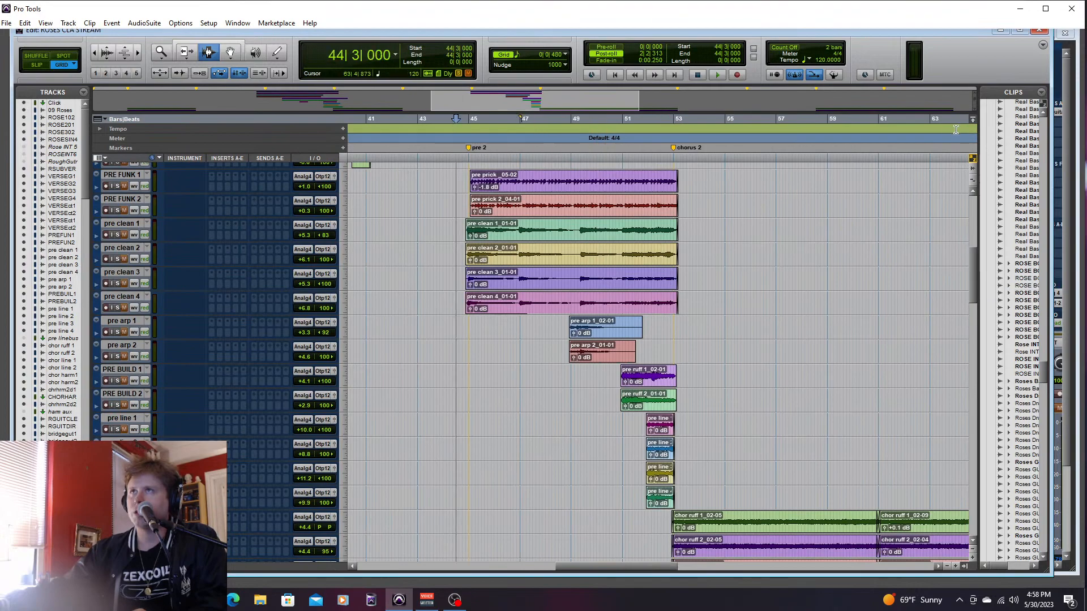
{"action": "left_click_drag", "start_coordinate": [978, 261], "coordinate": [980, 244]}
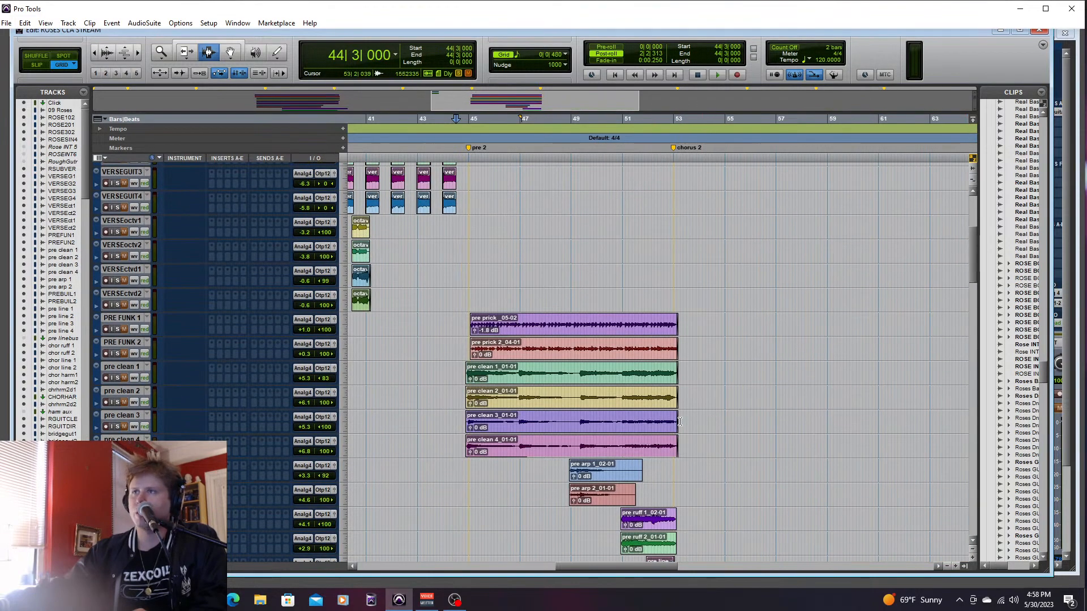
{"action": "left_click", "coordinate": [121, 318]}
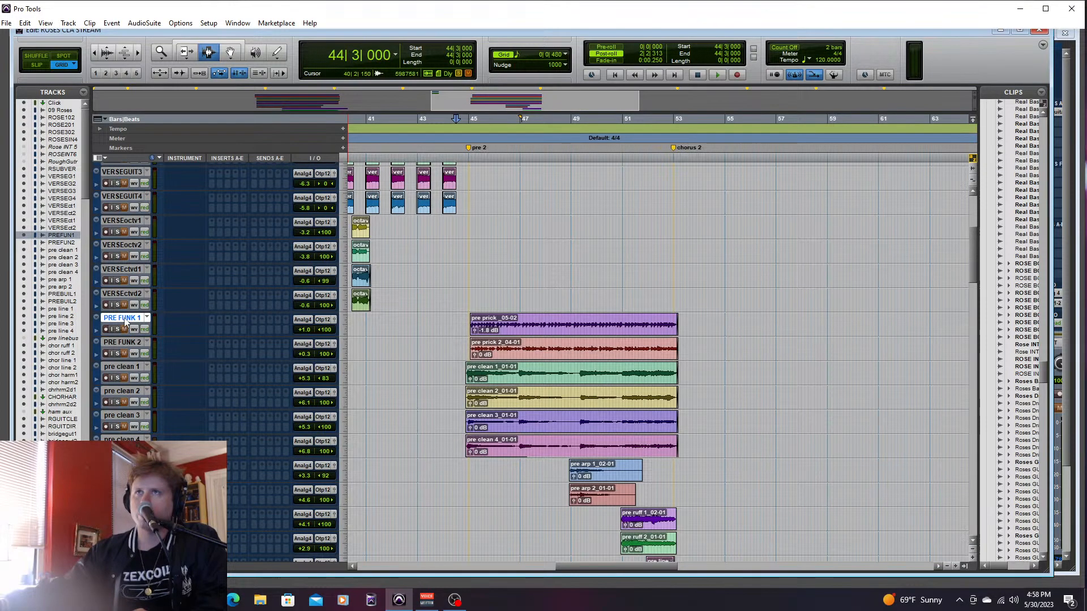
- Select the pre clean 1 and pre clean 2 tracks together and toggle their solo on and off
{"action": "left_click_drag", "start_coordinate": [972, 270], "coordinate": [989, 290]}
{"action": "left_click", "coordinate": [121, 299]}
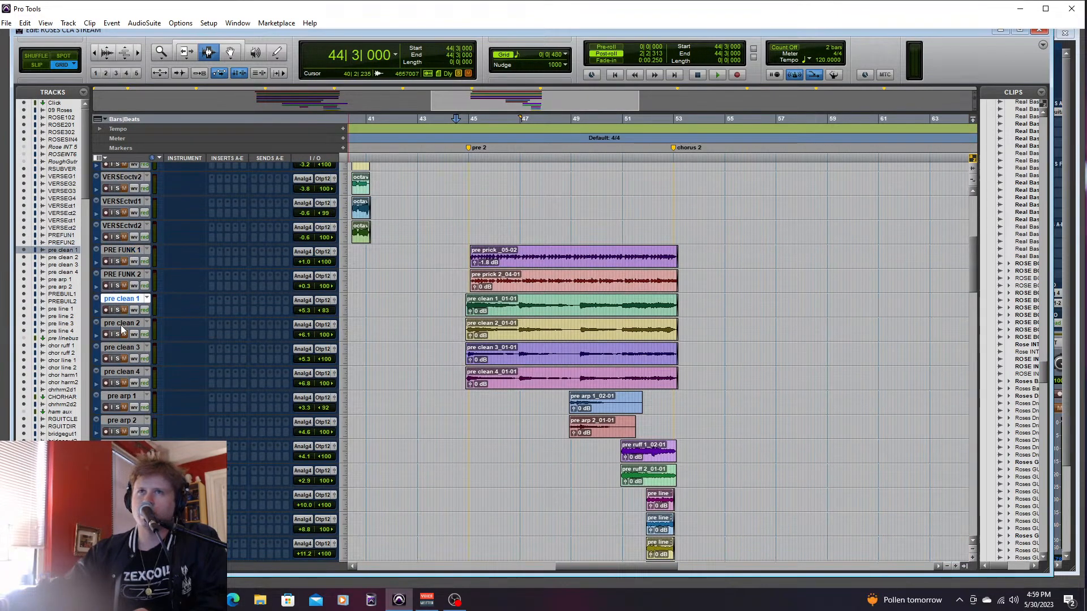
{"action": "left_click", "coordinate": [120, 325], "text": "shift"}
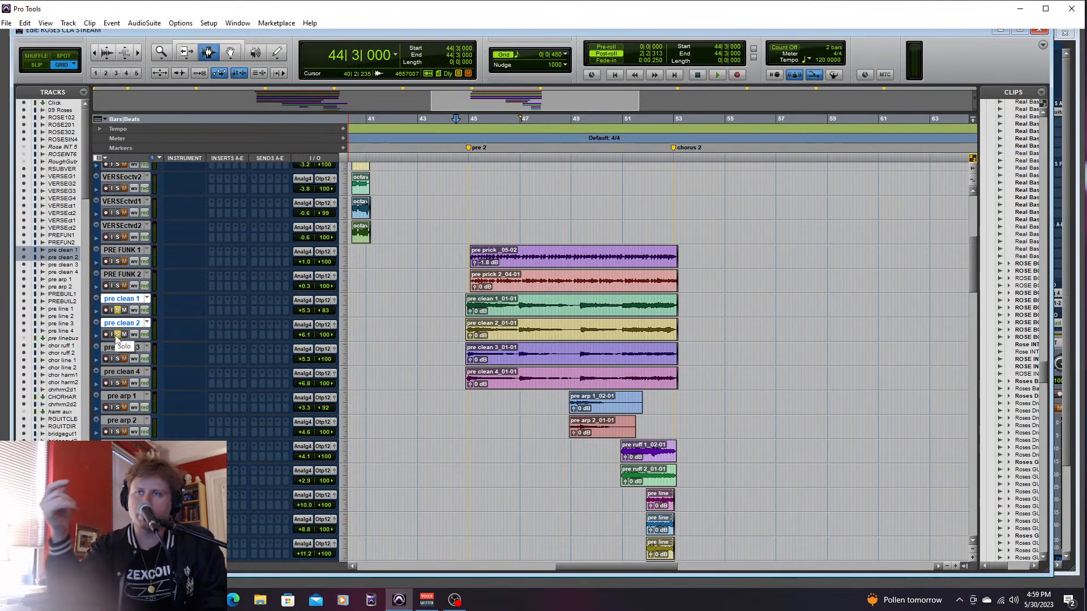
{"action": "left_click", "coordinate": [117, 334]}
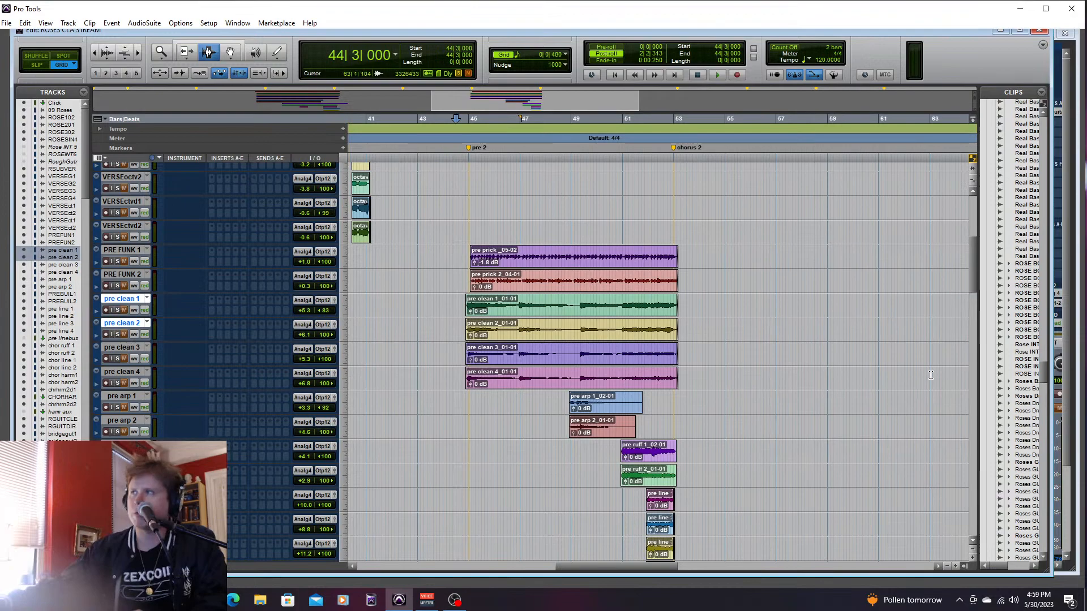
- Place the playback cursor at 52|4|000, just before chorus 2, and solo the chor ruff 1 track
{"action": "left_click_drag", "start_coordinate": [972, 290], "coordinate": [973, 338]}
{"action": "left_click", "coordinate": [668, 283]}
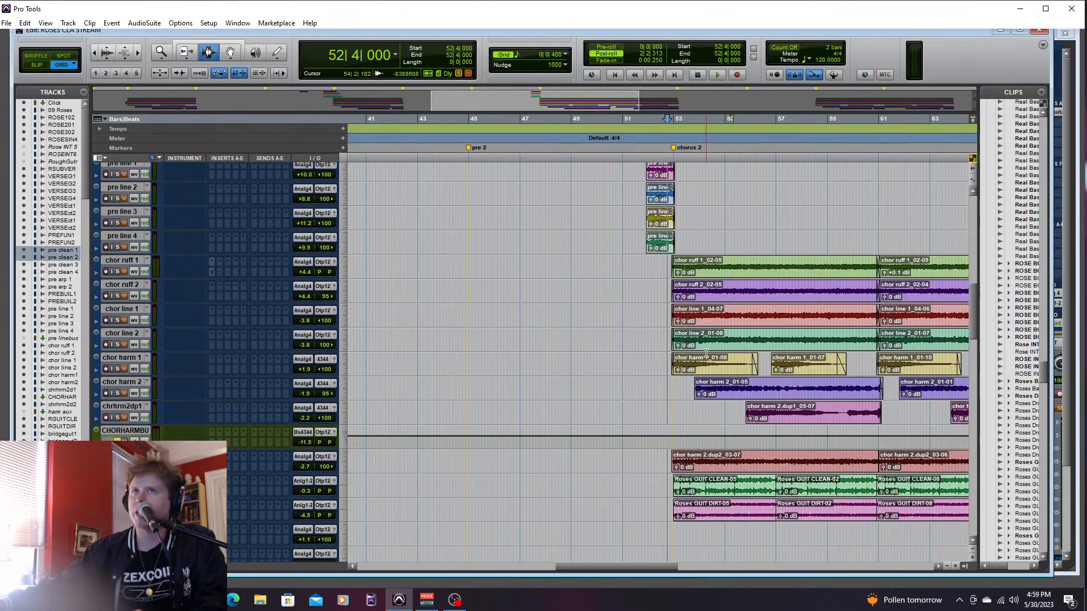
{"action": "left_click", "coordinate": [117, 271]}
{"action": "left_click", "coordinate": [118, 272]}
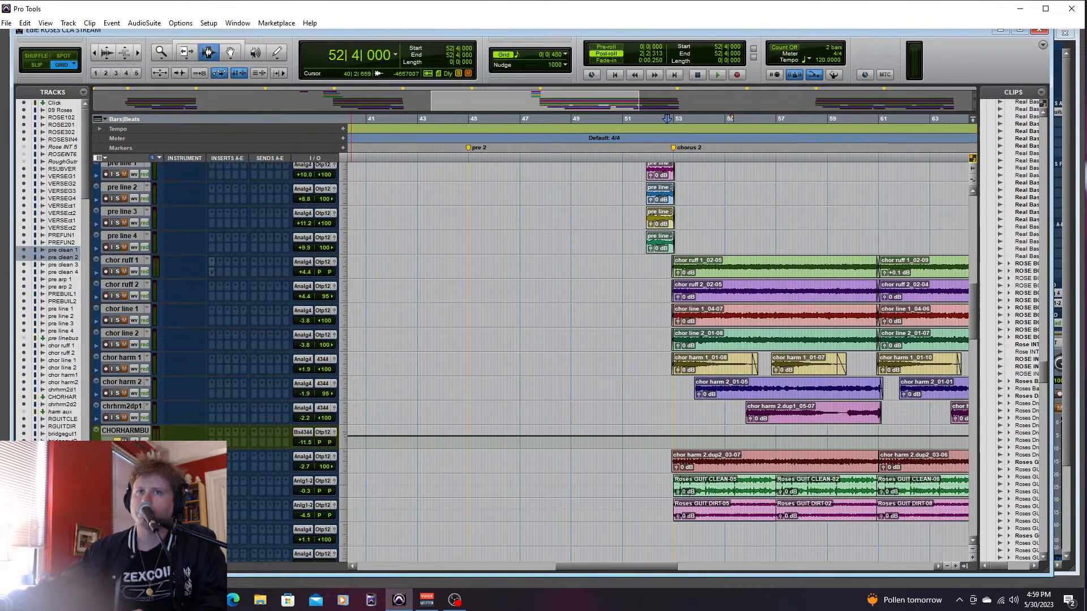
{"action": "left_click", "coordinate": [117, 272]}
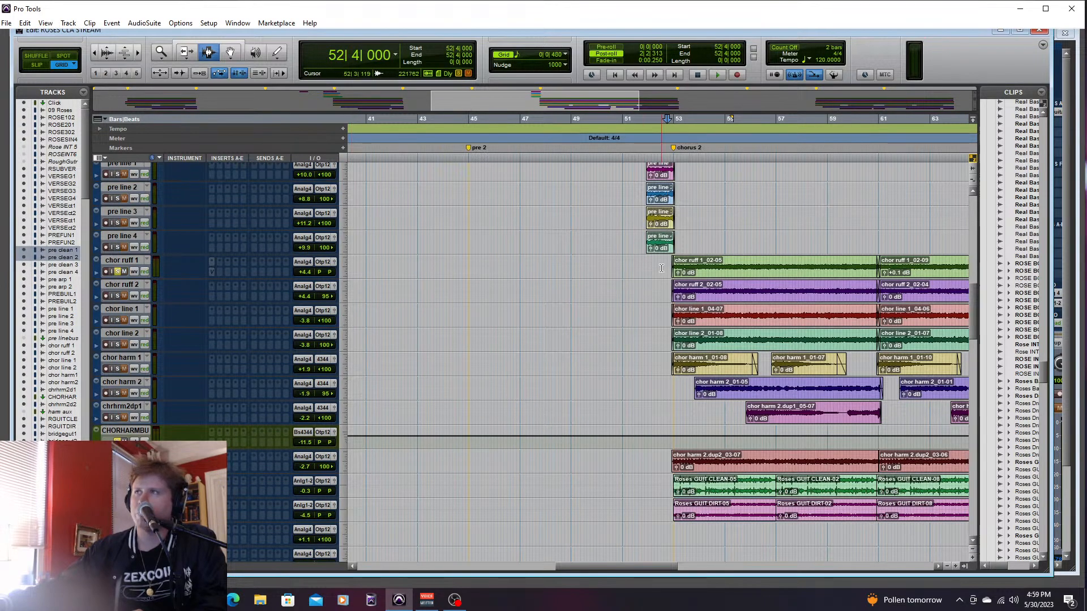
- Audition the soloed chor ruff 1 track from 52|4|000 into the start of chorus 2
{"action": "left_click", "coordinate": [670, 260]}
{"action": "left_click_drag", "start_coordinate": [654, 266], "coordinate": [878, 268]}
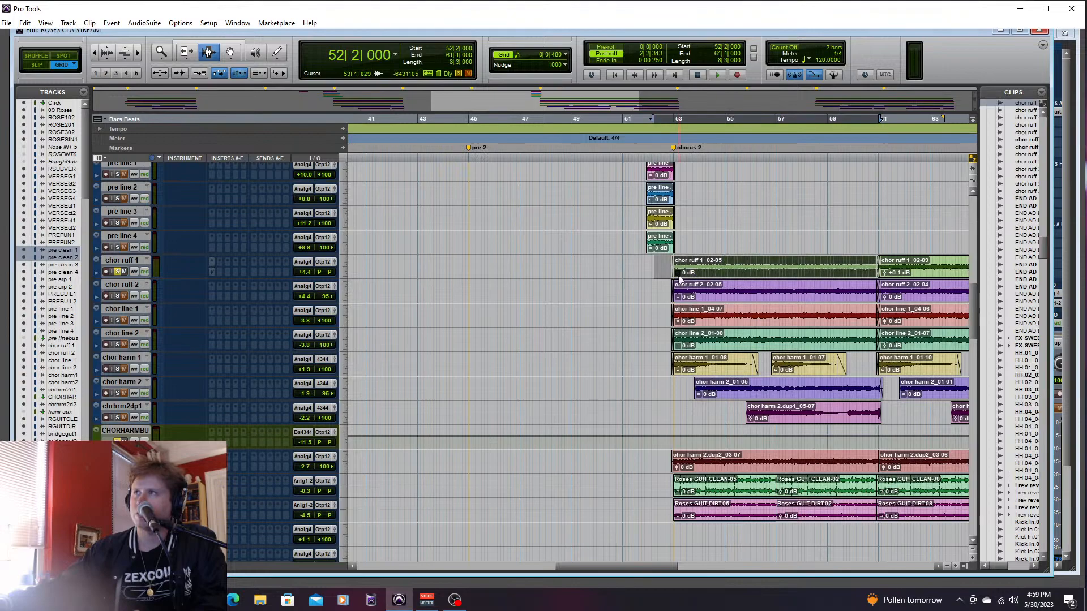
{"action": "left_click", "coordinate": [665, 267]}
{"action": "mouse_move", "coordinate": [665, 266]}
{"action": "left_mouse_down"}
{"action": "mouse_move", "coordinate": [896, 267]}
{"action": "mouse_move", "coordinate": [667, 269]}
{"action": "left_mouse_up"}
{"action": "left_click", "coordinate": [666, 269]}
{"action": "key", "text": "space"}
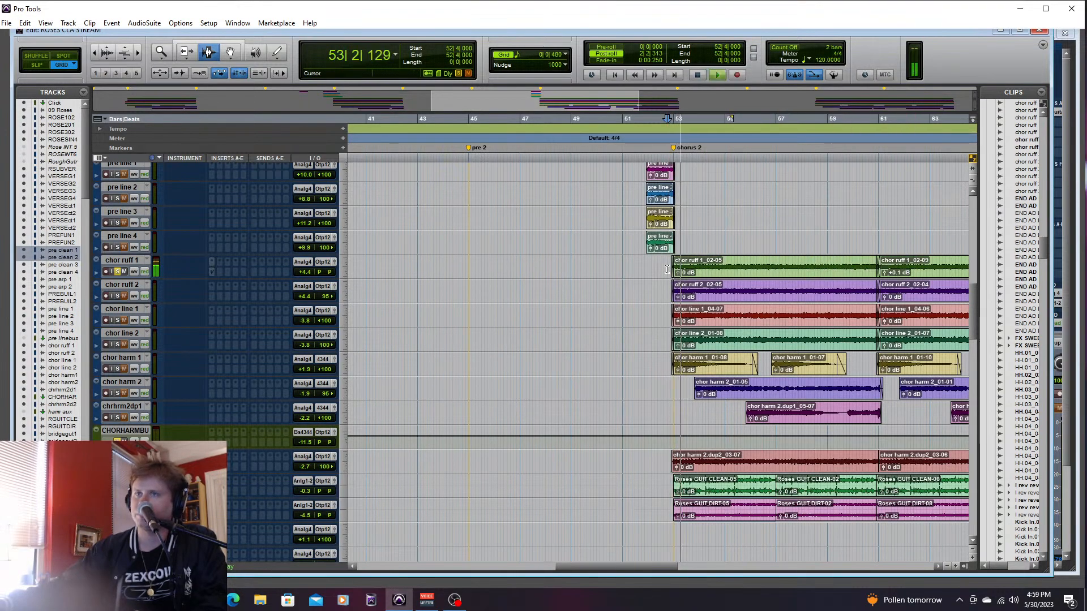
{"action": "key", "text": "space"}
- Remove both inserts from the chor ruff 1 track and place the playback cursor at 52|3|480
{"action": "right_click", "coordinate": [211, 270]}
{"action": "left_click", "coordinate": [239, 284]}
{"action": "left_click", "coordinate": [212, 263]}
{"action": "left_click", "coordinate": [234, 264]}
{"action": "left_click", "coordinate": [663, 269]}
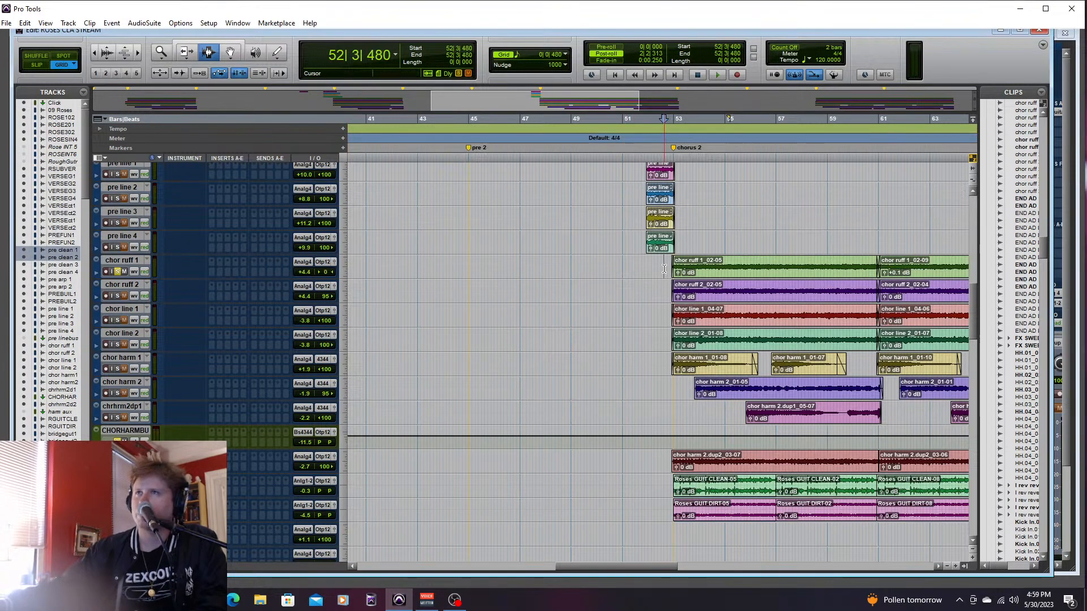
- Solo chor ruff 2 alongside chor ruff 1 in the mixer and pan chor ruff 1 fully left to 100
{"action": "key", "text": "ctrl+equal"}
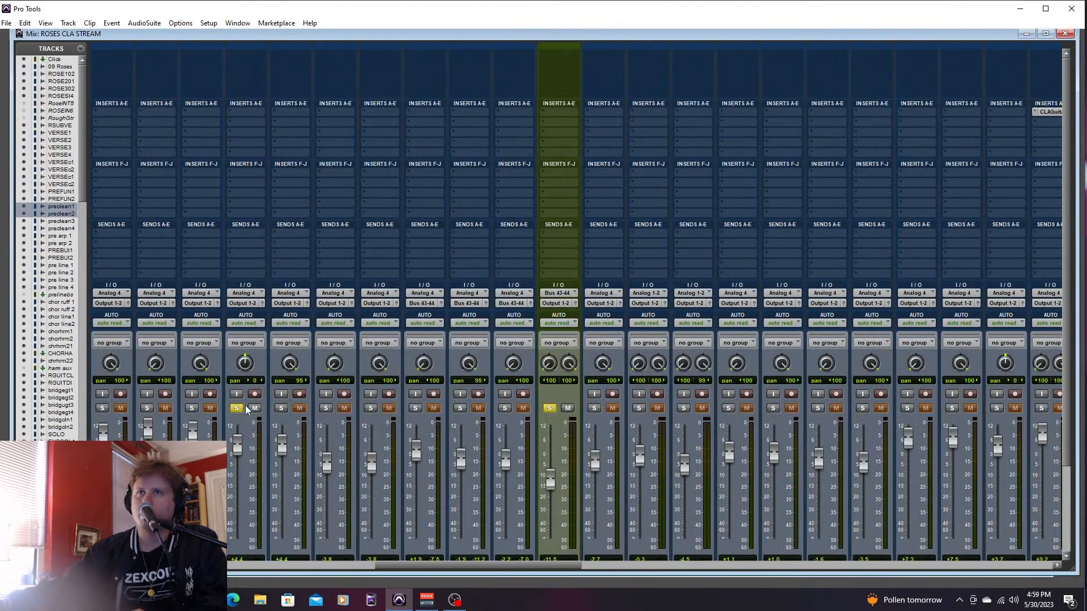
{"action": "key", "text": "alt+space"}
{"action": "left_click", "coordinate": [266, 37]}
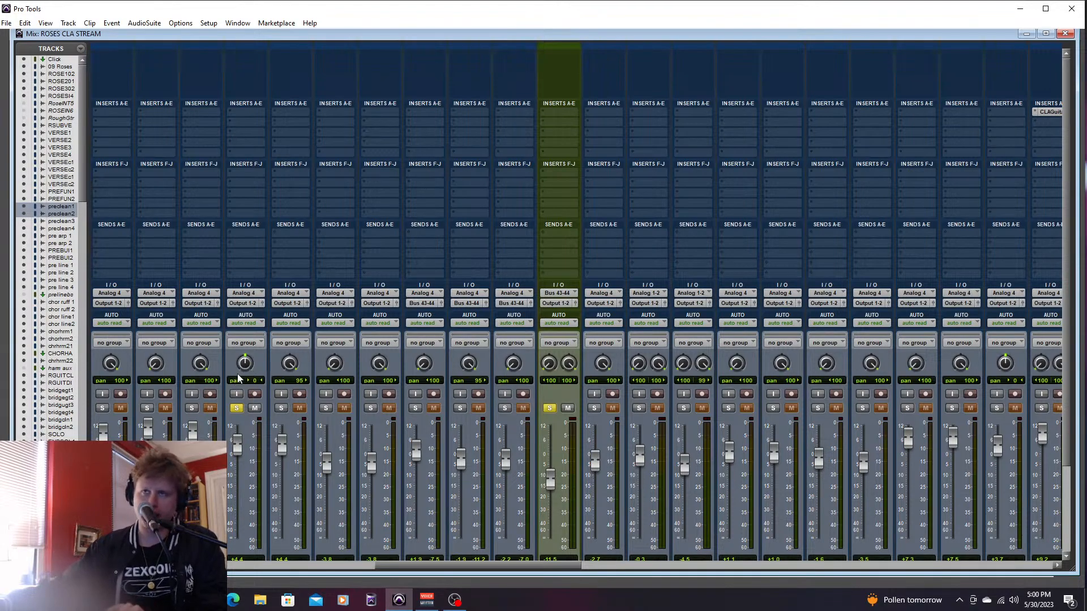
{"action": "left_click", "coordinate": [281, 408]}
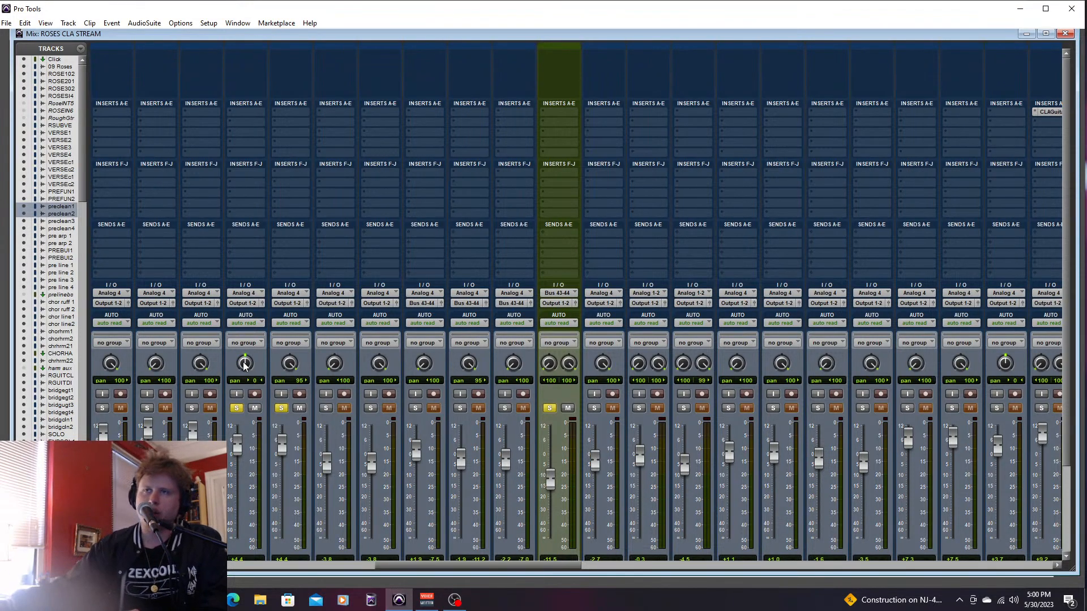
{"action": "left_click_drag", "start_coordinate": [244, 365], "coordinate": [233, 409]}
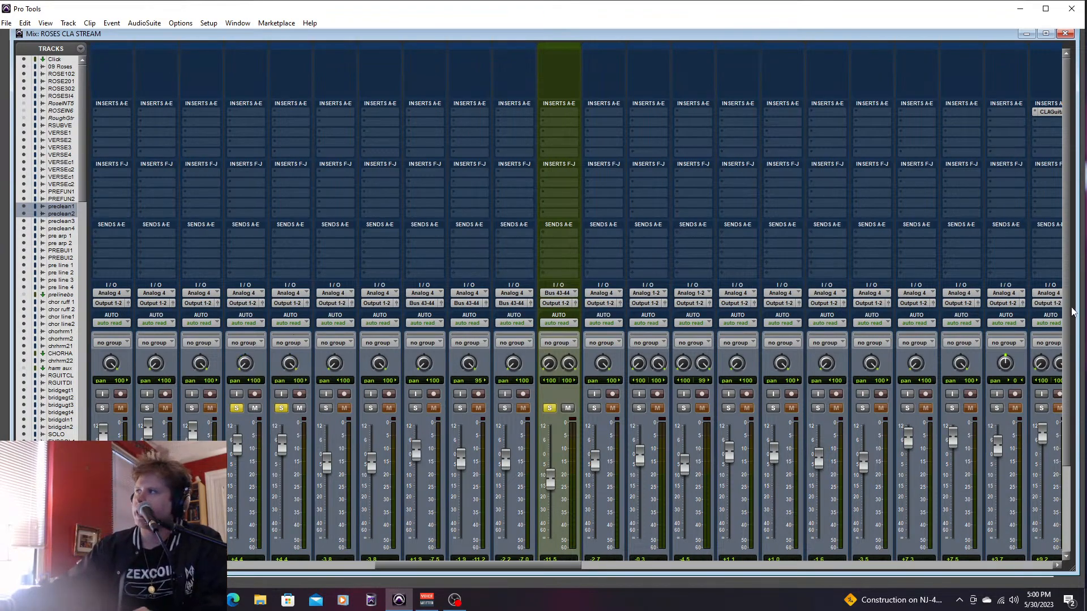
{"action": "scroll", "coordinate": [1047, 317], "scroll_direction": "down", "scroll_amount": 3}
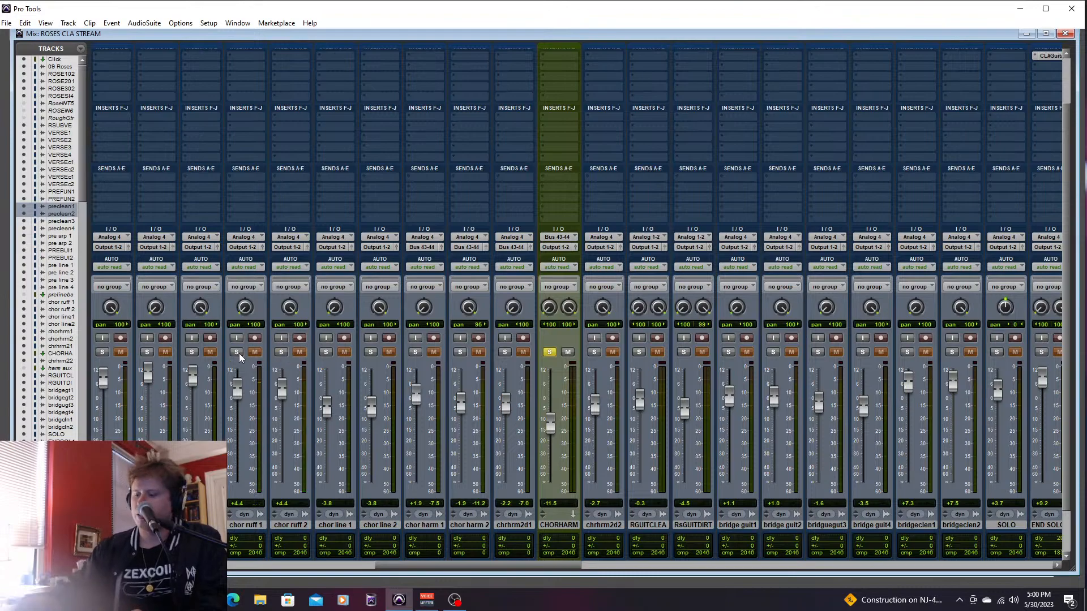
- Return to the edit view, place the playback cursor at 44|4|000 before pre 2, and solo pre clean 1 and pre clean 2
{"action": "key", "text": "ctrl+equal"}
{"action": "left_click_drag", "start_coordinate": [611, 567], "coordinate": [583, 567]}
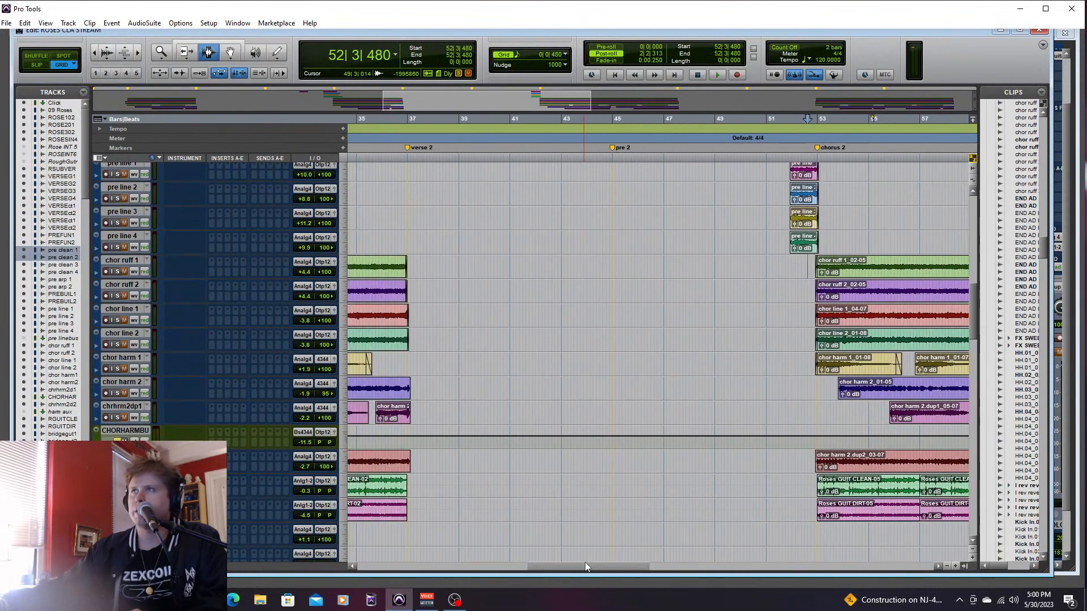
{"action": "left_click_drag", "start_coordinate": [976, 307], "coordinate": [983, 270]}
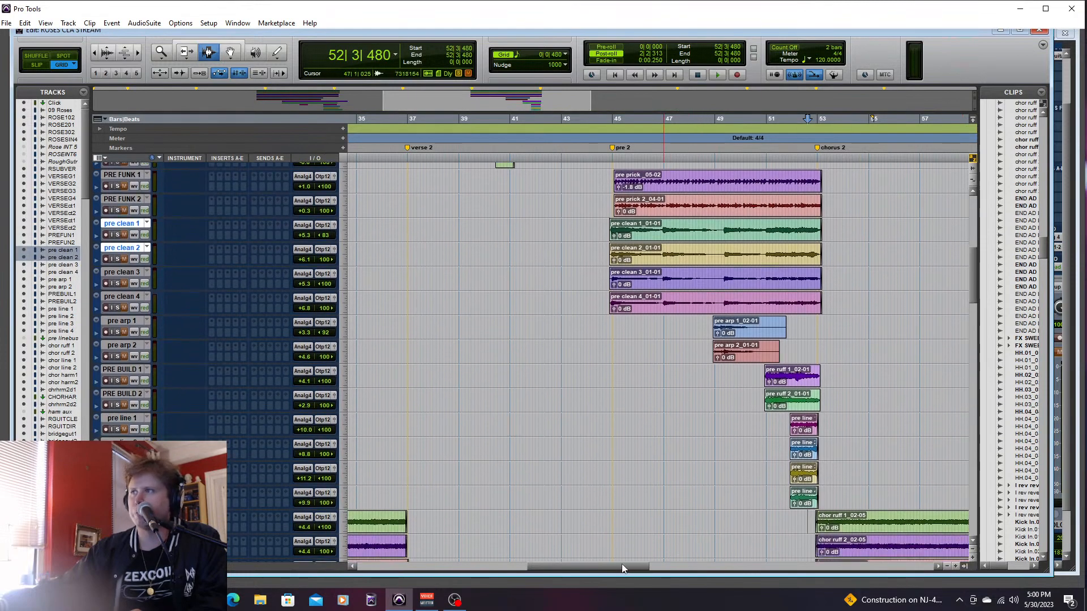
{"action": "left_click_drag", "start_coordinate": [623, 568], "coordinate": [663, 568]}
{"action": "left_click", "coordinate": [575, 425]}
{"action": "left_click", "coordinate": [402, 235]}
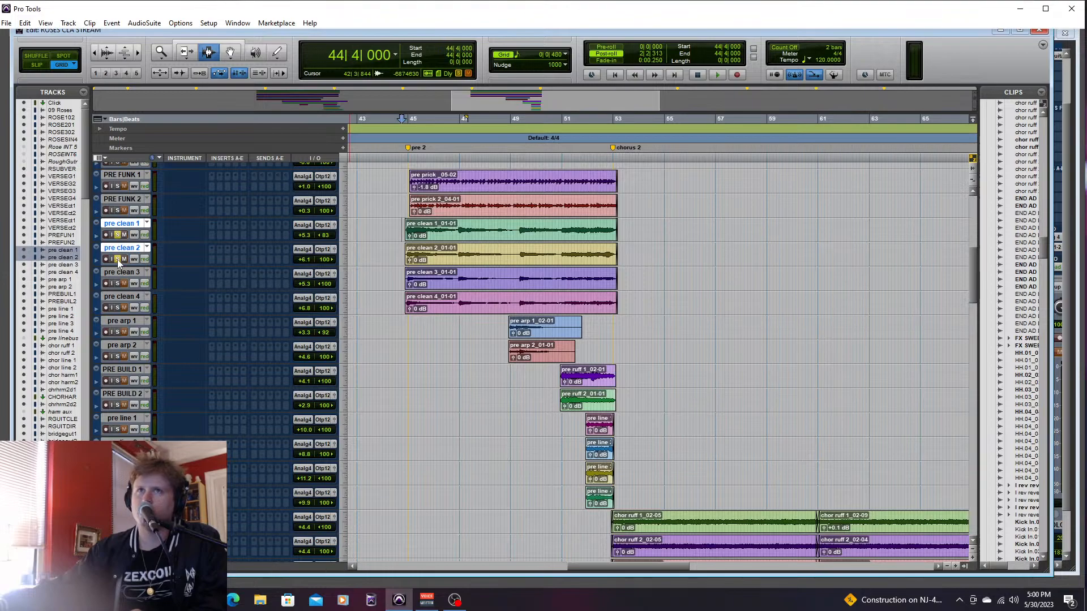
- Check the pan positions of pre clean 1 and pre clean 2 in the mixer, and return to the edit view
{"action": "key", "text": "ctrl+equal"}
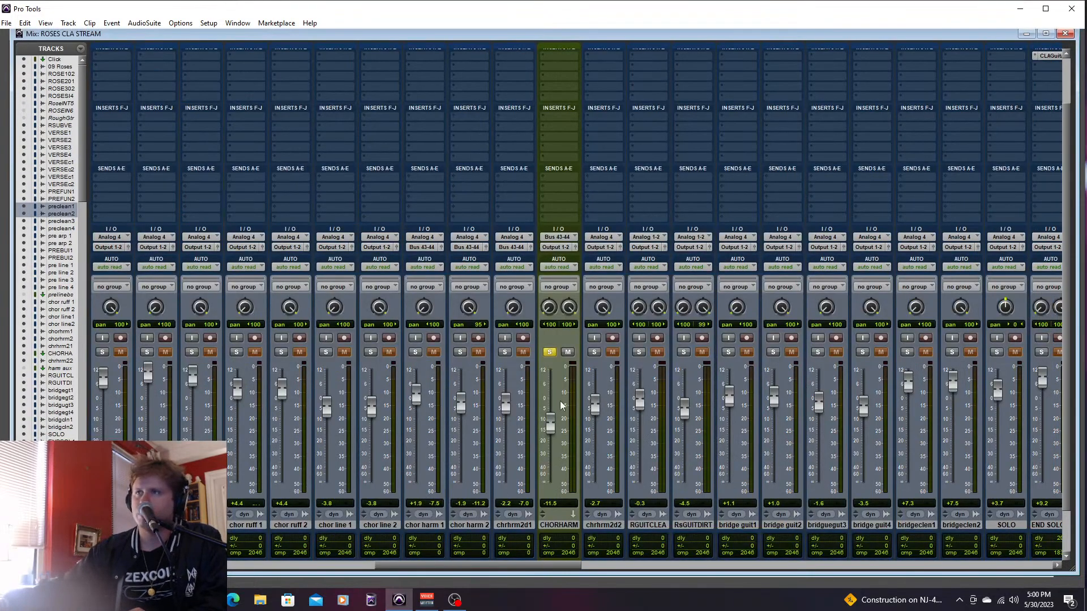
{"action": "left_click_drag", "start_coordinate": [566, 565], "coordinate": [394, 558]}
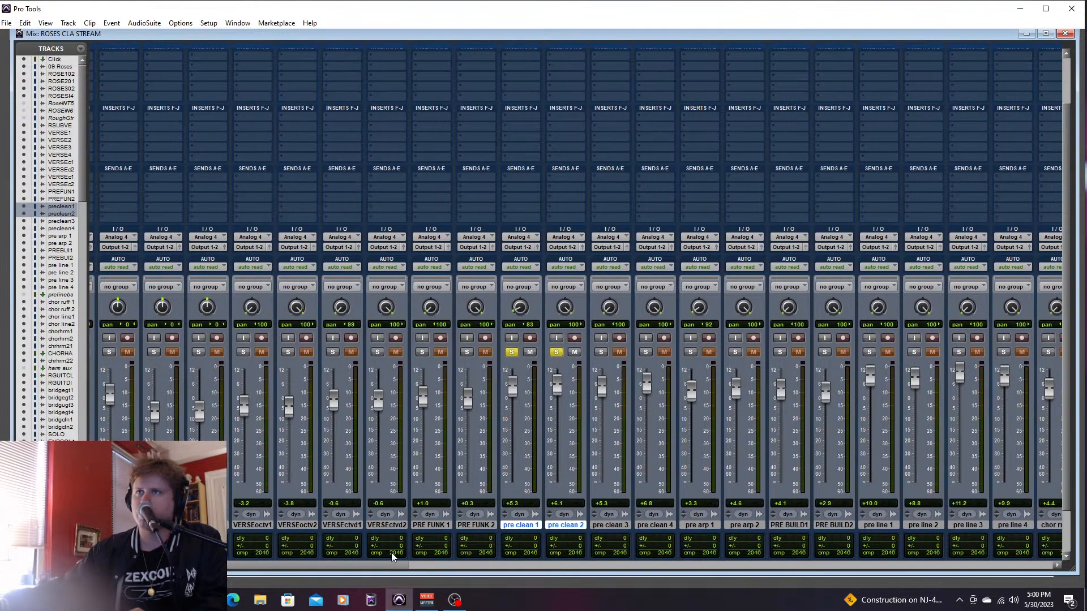
{"action": "key", "text": "ctrl+equal"}
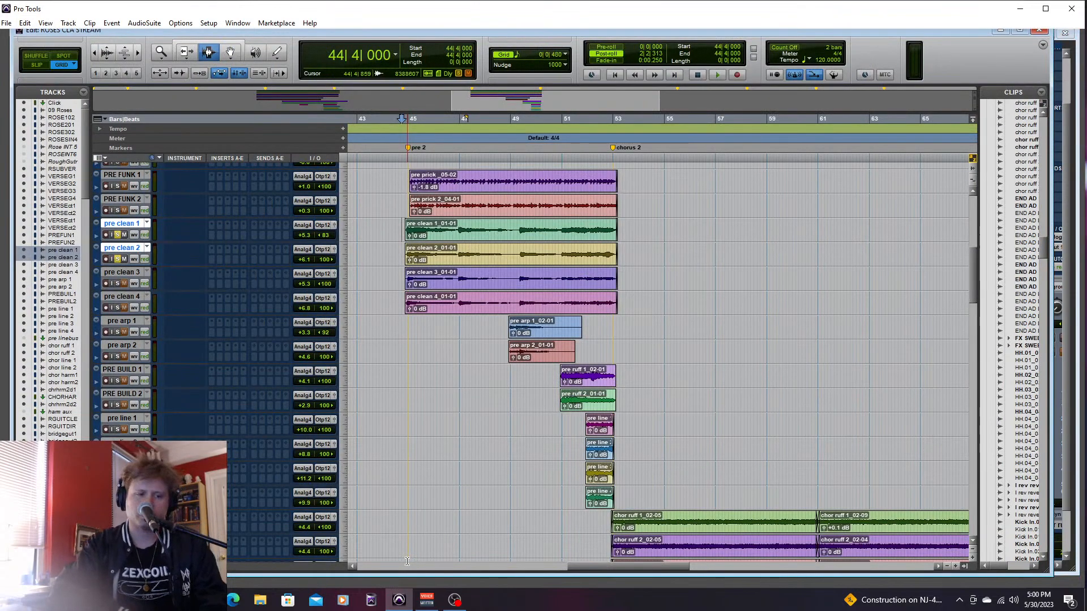
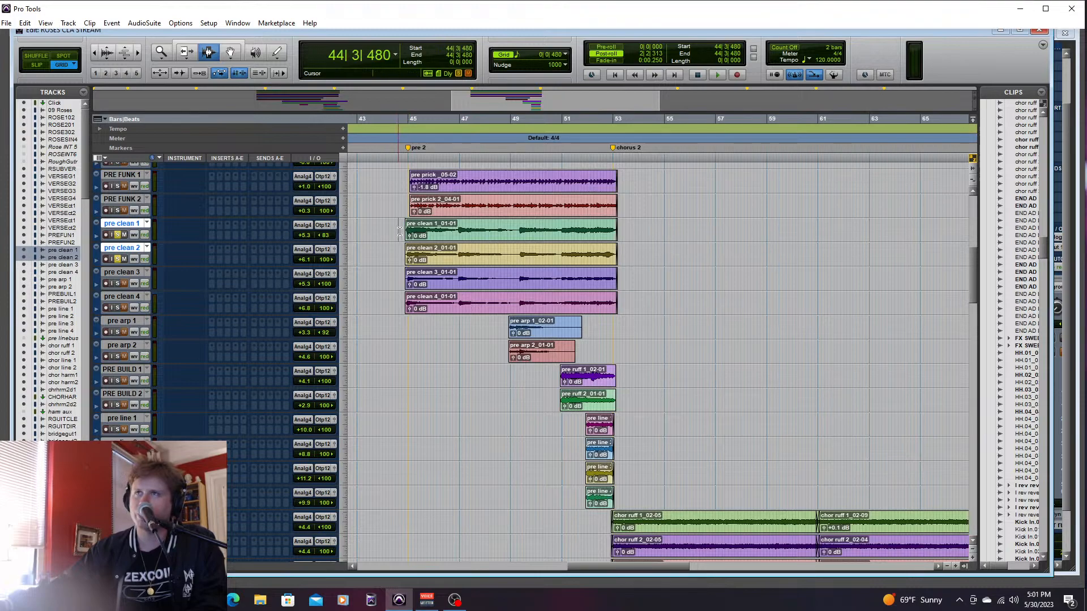
- Audition pre clean 1 and pre clean 2 through the pre 2 section while checking their levels in the mixer, and return to the edit view
{"action": "key", "text": "ctrl+equal"}
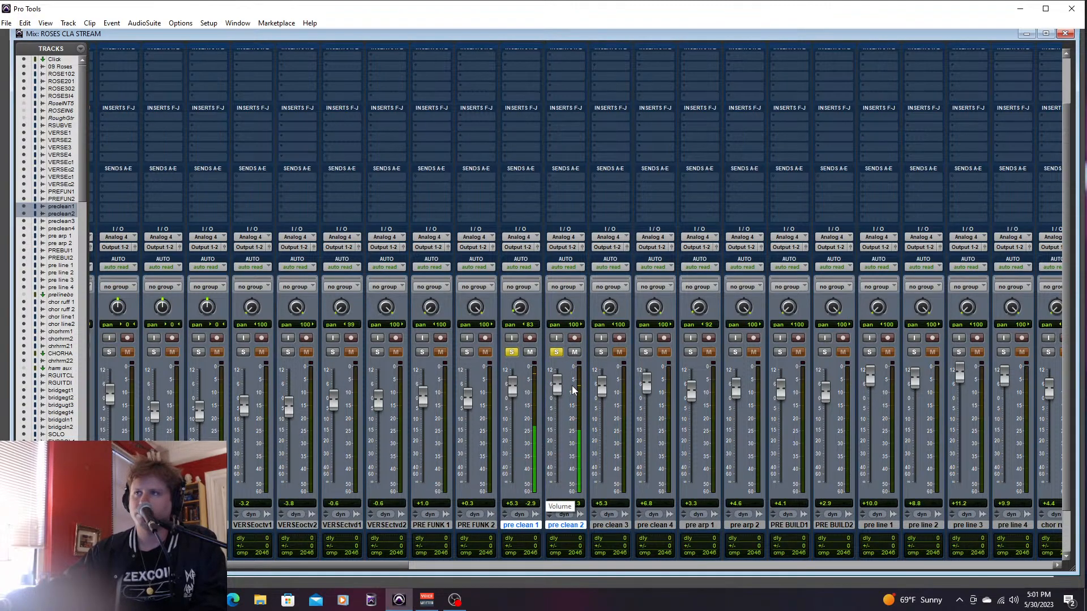
{"action": "key", "text": "ctrl+equal"}
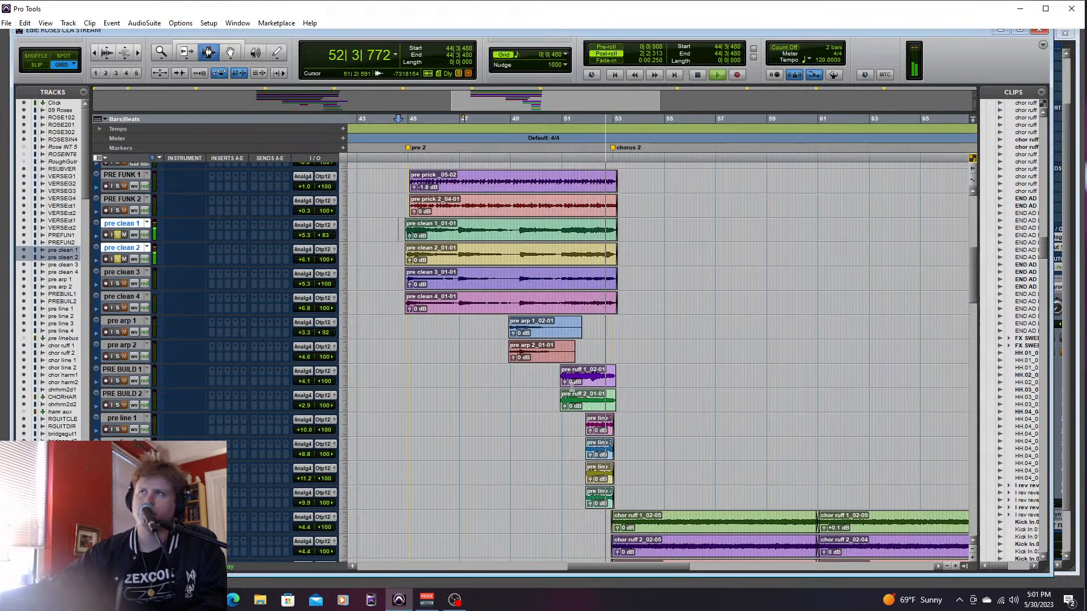
{"action": "key", "text": "space"}
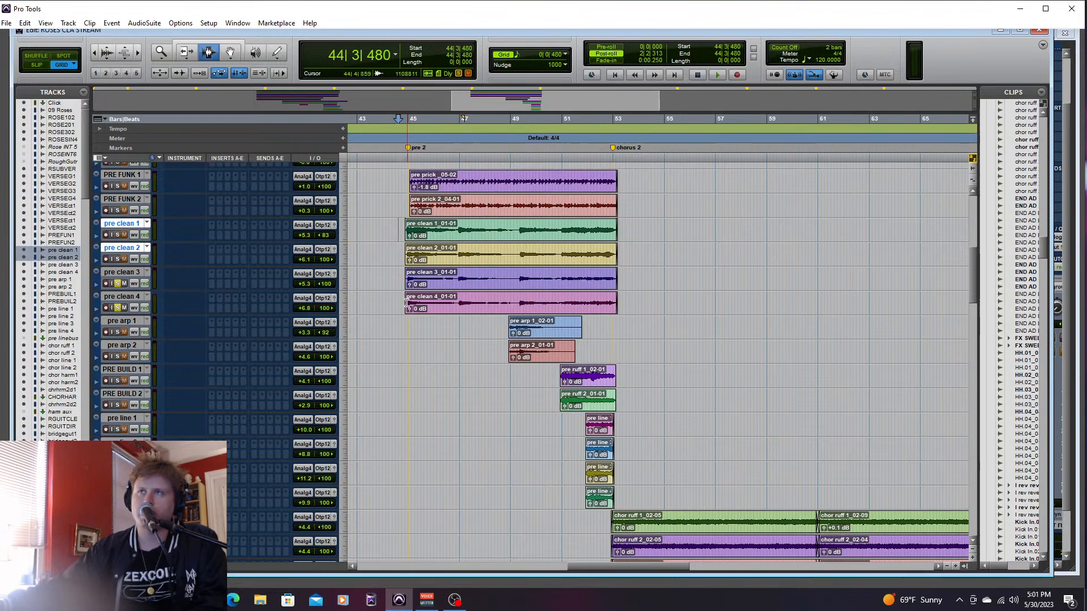
- Audition pre clean 3 and pre clean 4 from 44|4|480, and all four pre clean tracks together from 44|3|000
{"action": "key", "text": "space"}
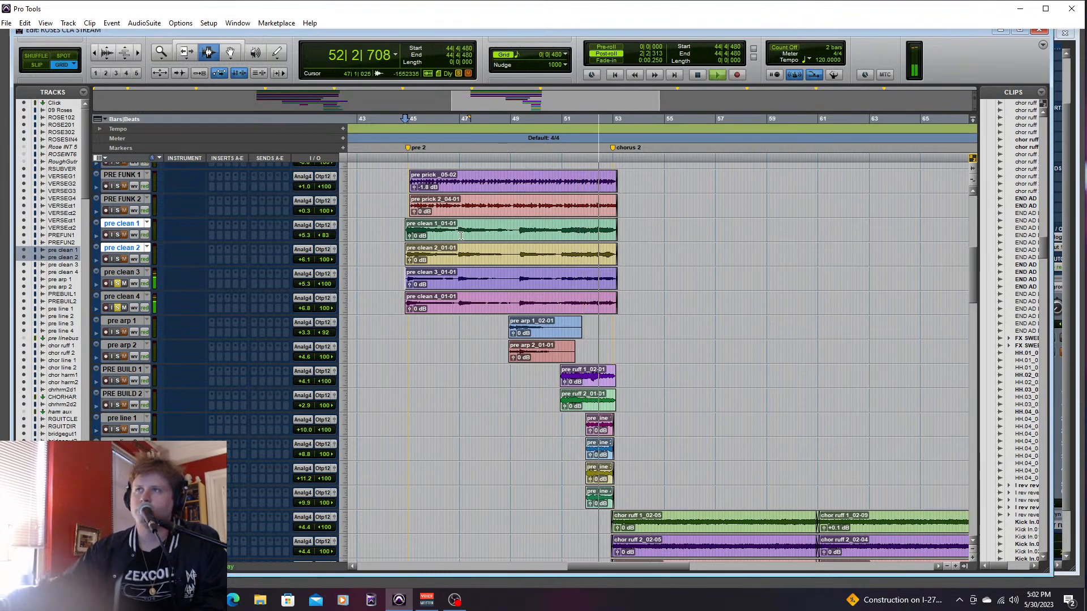
{"action": "key", "text": "space"}
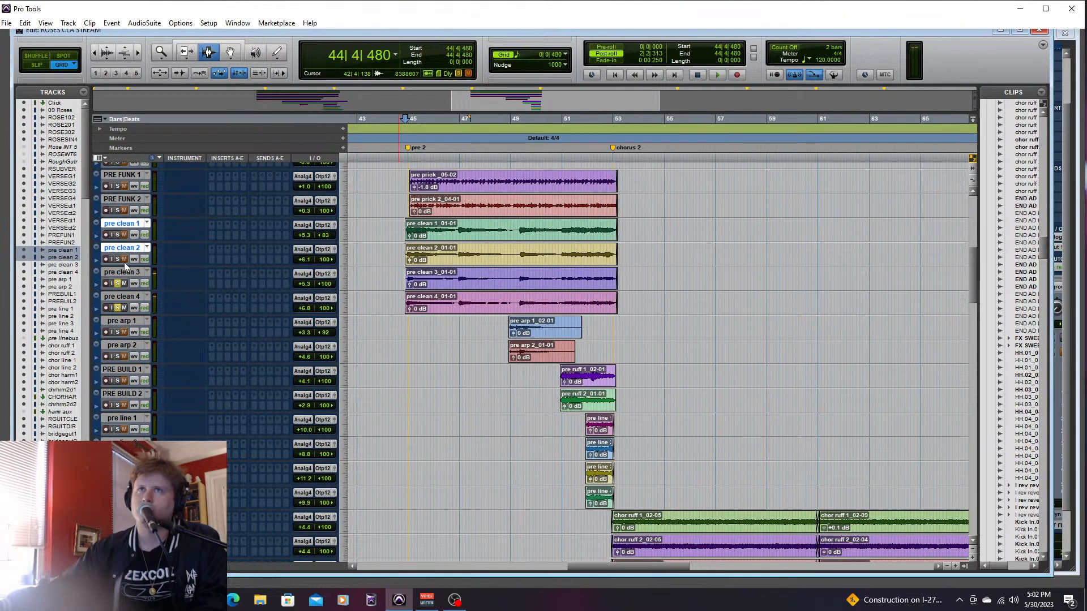
{"action": "left_click", "coordinate": [117, 259]}
{"action": "left_click", "coordinate": [117, 234]}
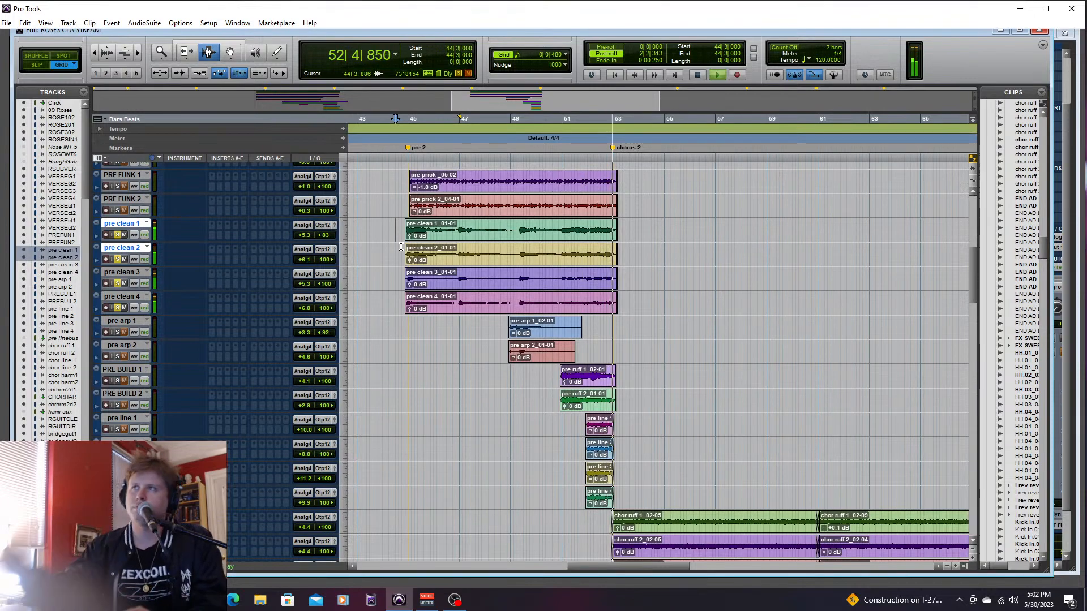
{"action": "key", "text": "space"}
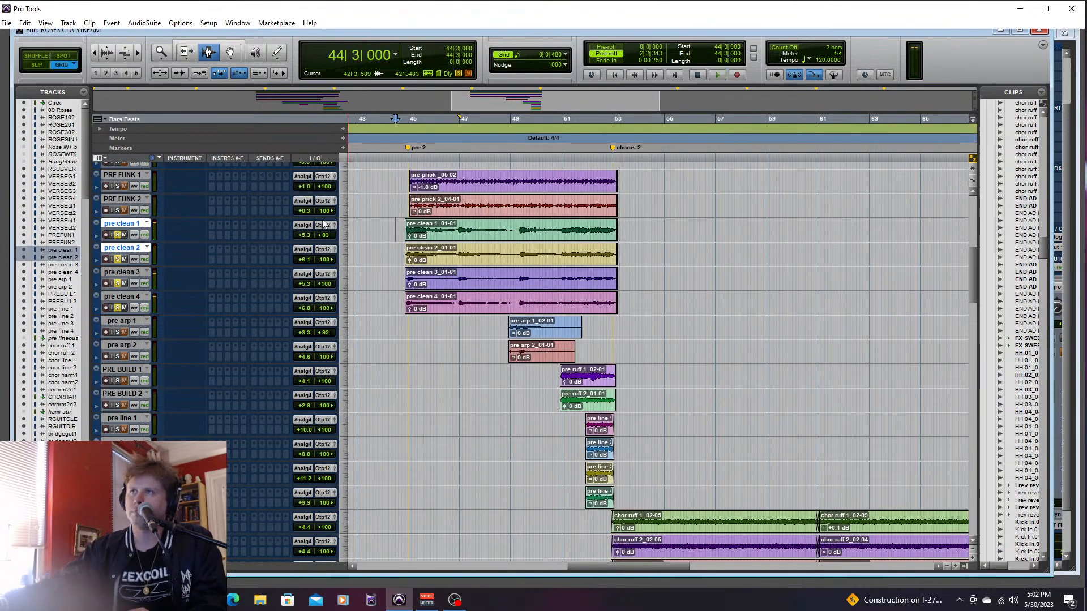
- Take the four pre clean tracks out of solo, and audition pre arp 1 and pre arp 2 soloed from bars 48 and 47
{"action": "left_click", "coordinate": [124, 296], "text": "shift"}
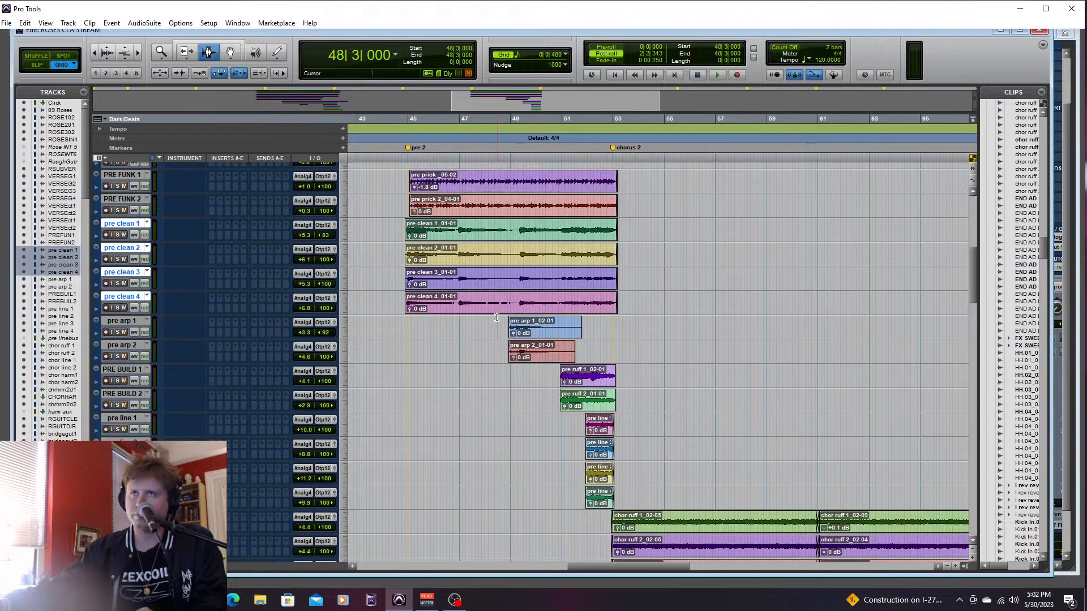
{"action": "left_click", "coordinate": [117, 333]}
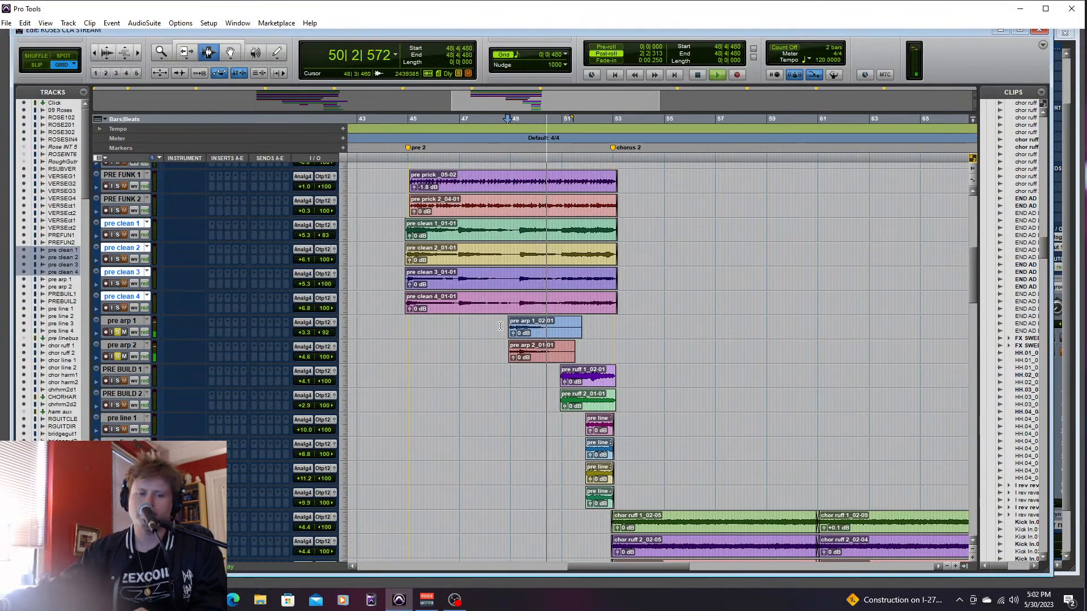
{"action": "key", "text": "space"}
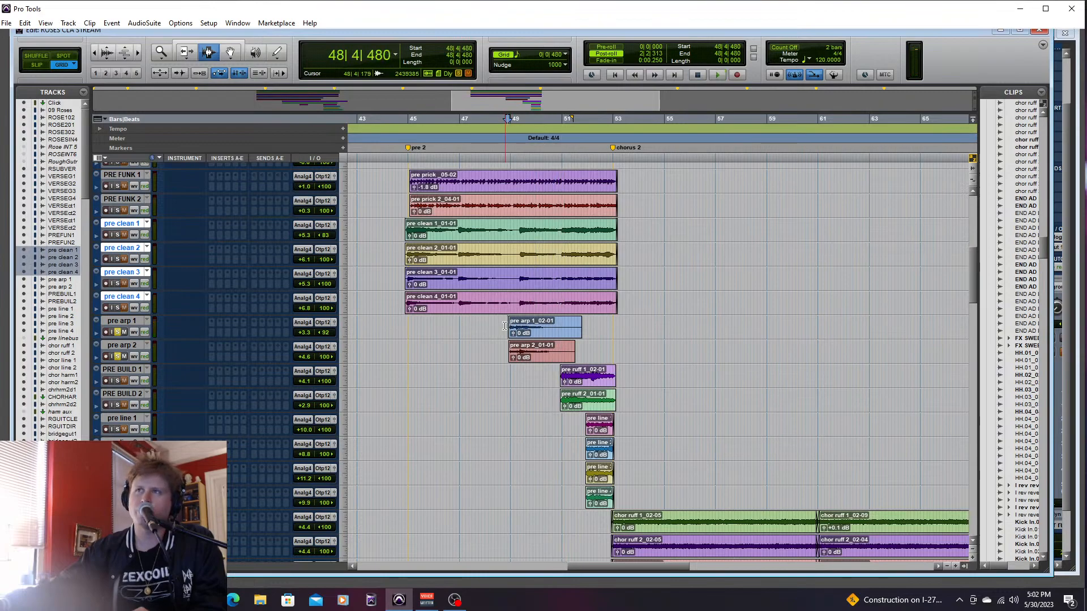
{"action": "key", "text": "space"}
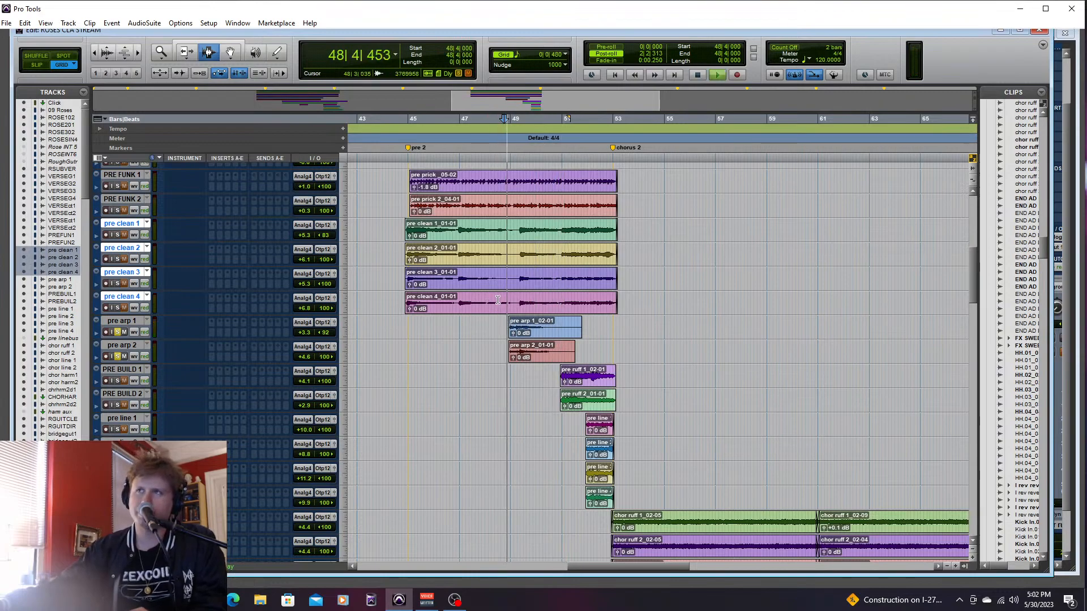
{"action": "left_click", "coordinate": [135, 318]}
{"action": "left_click", "coordinate": [136, 344]}
{"action": "left_click", "coordinate": [474, 327]}
{"action": "key", "text": "space"}
- Solo pre clean 1 through pre clean 4 alongside pre arp 1 and pre arp 2
{"action": "left_click", "coordinate": [135, 295]}
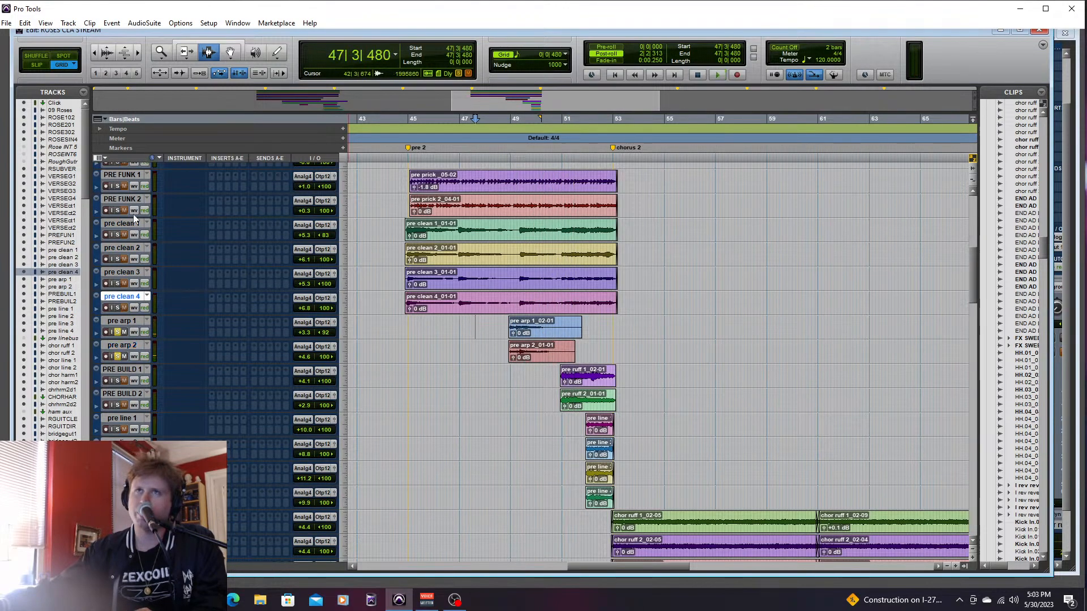
{"action": "left_click", "coordinate": [131, 228], "text": "shift"}
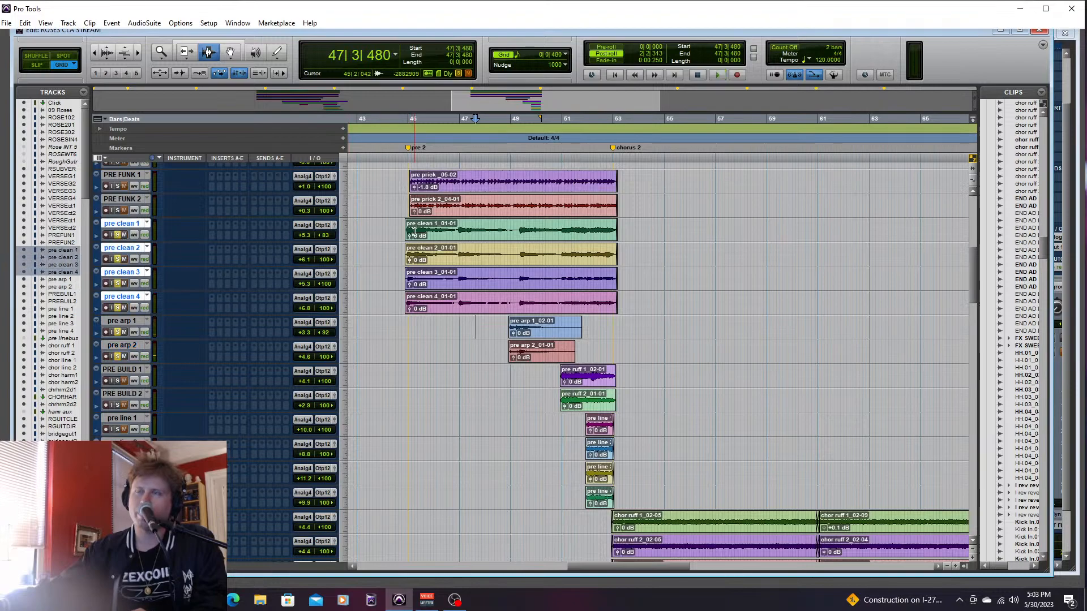
- Mark ranges across the pre clean and pre arp clips in the pre 2 section, and clear the selection
{"action": "left_click_drag", "start_coordinate": [404, 229], "coordinate": [642, 361]}
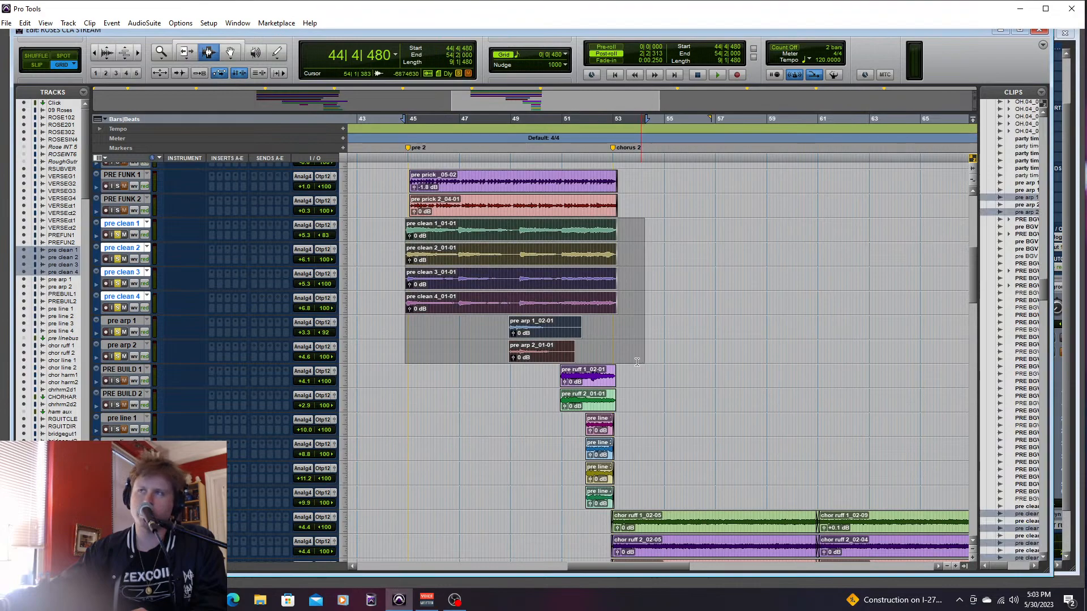
{"action": "left_click", "coordinate": [617, 352]}
{"action": "left_click_drag", "start_coordinate": [404, 234], "coordinate": [652, 349]}
{"action": "left_click", "coordinate": [600, 349]}
{"action": "left_click_drag", "start_coordinate": [387, 226], "coordinate": [626, 365]}
{"action": "left_click", "coordinate": [481, 294]}
{"action": "left_click_drag", "start_coordinate": [398, 226], "coordinate": [625, 357]}
{"action": "left_click_drag", "start_coordinate": [495, 328], "coordinate": [594, 353]}
{"action": "left_click_drag", "start_coordinate": [514, 233], "coordinate": [590, 312]}
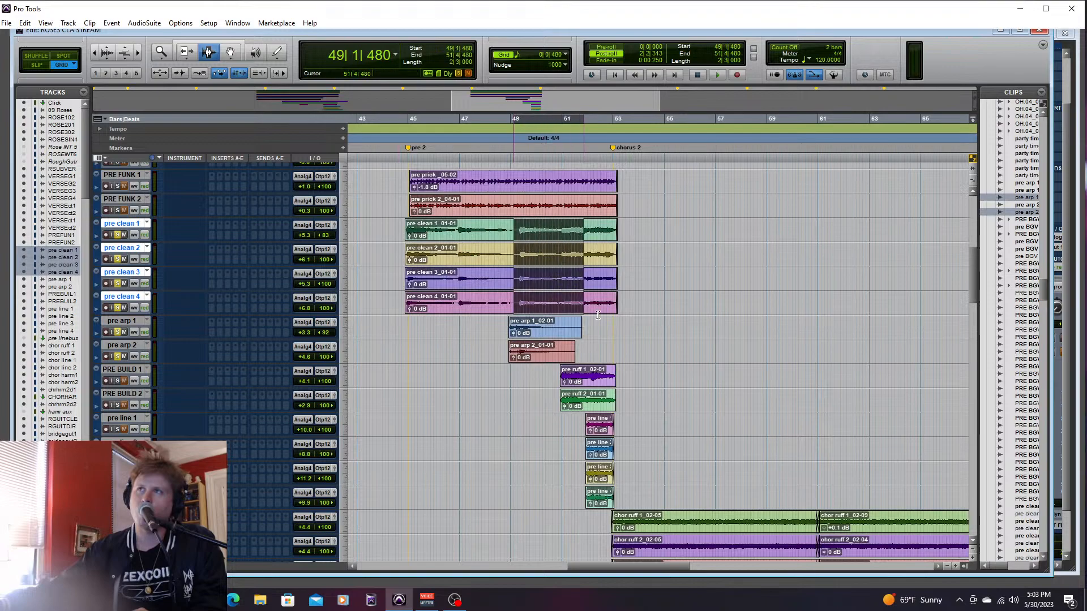
{"action": "left_click", "coordinate": [624, 345]}
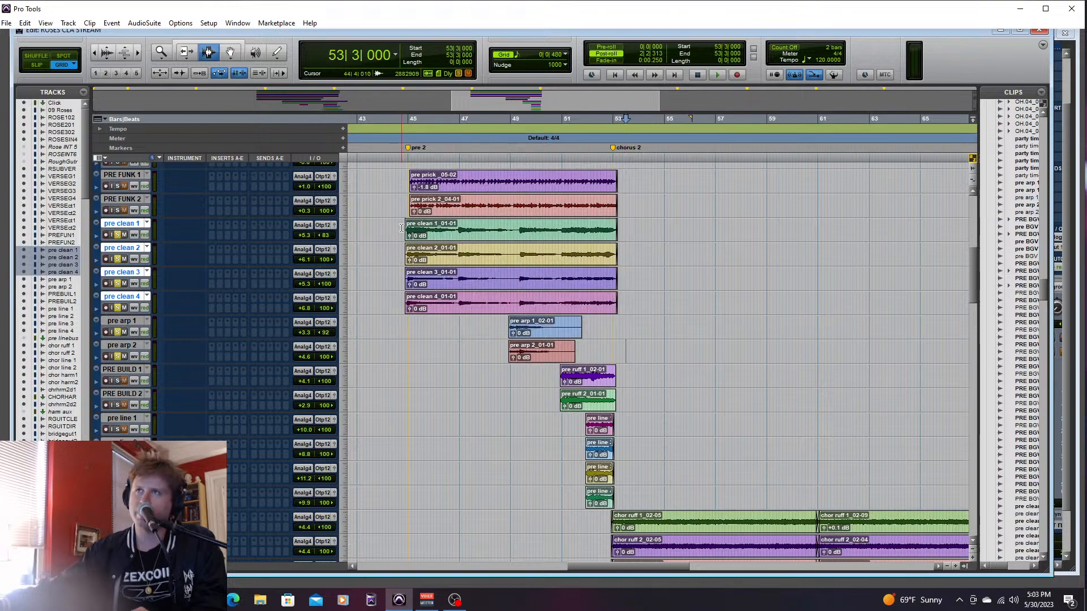
- Audition the pre clean and pre arp tracks together from 44|4|000, and take all six out of solo
{"action": "key", "text": "space"}
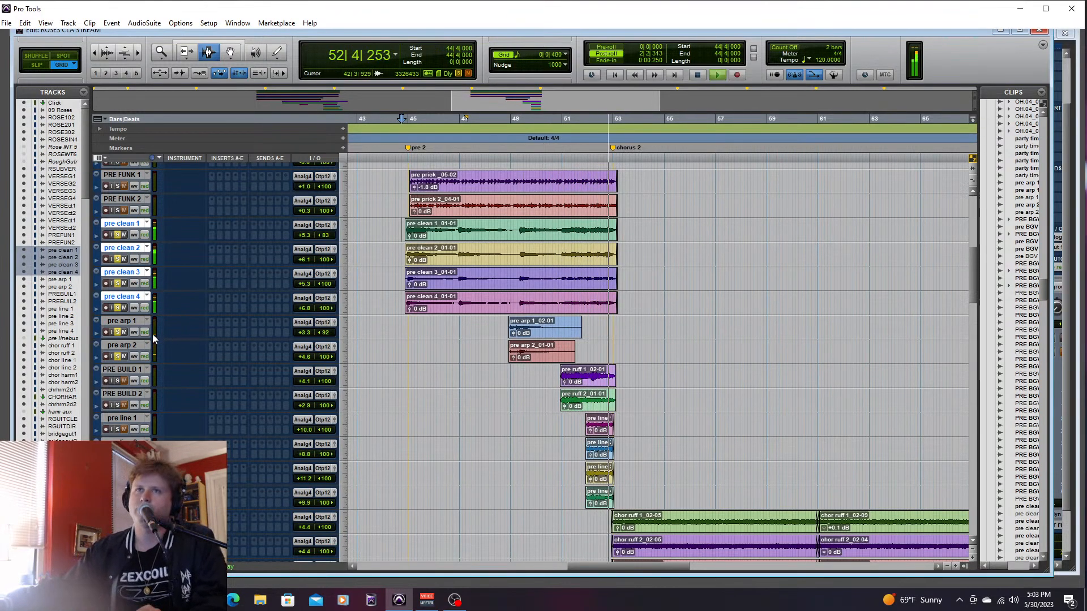
{"action": "left_click", "coordinate": [122, 345], "text": "shift"}
{"action": "key", "text": "space"}
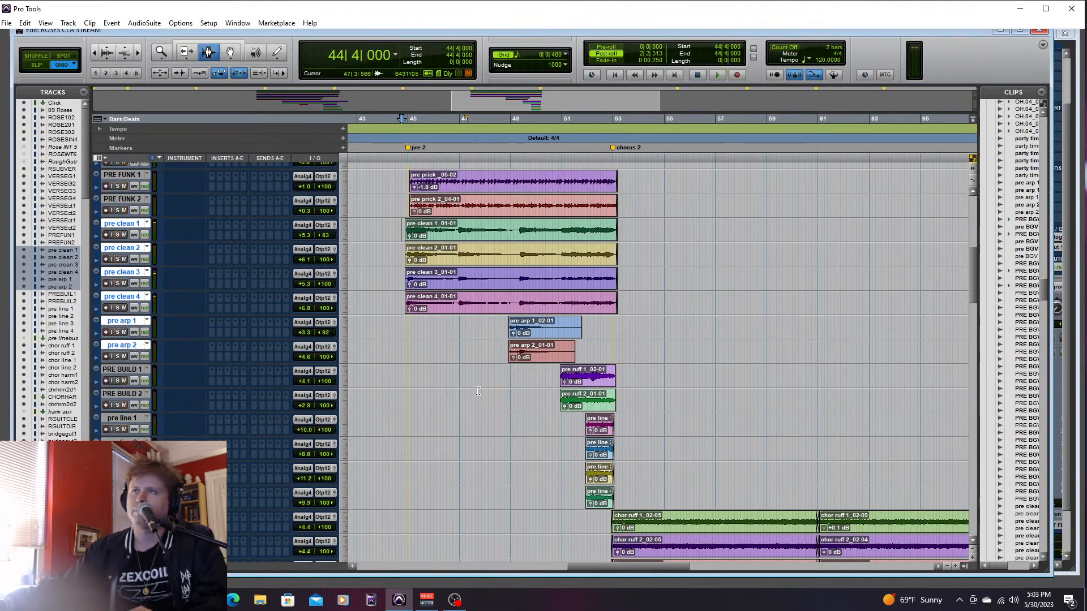
- Solo PRE BUILD 1 and PRE BUILD 2 and audition them from 50|3|480
{"action": "left_click", "coordinate": [117, 380]}
{"action": "left_click", "coordinate": [117, 404]}
{"action": "left_click", "coordinate": [552, 381]}
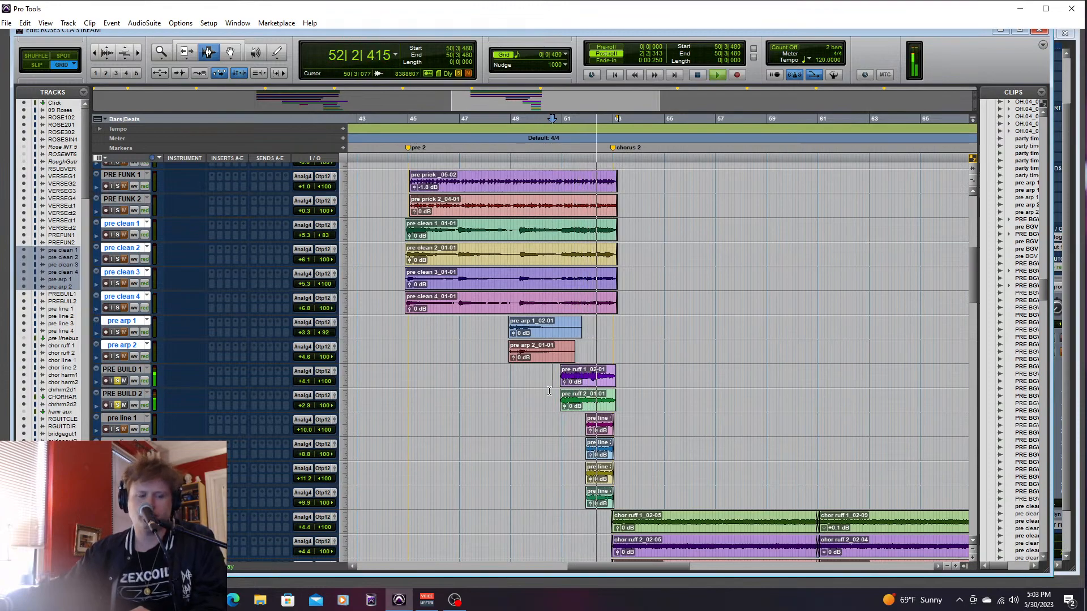
{"action": "key", "text": "space"}
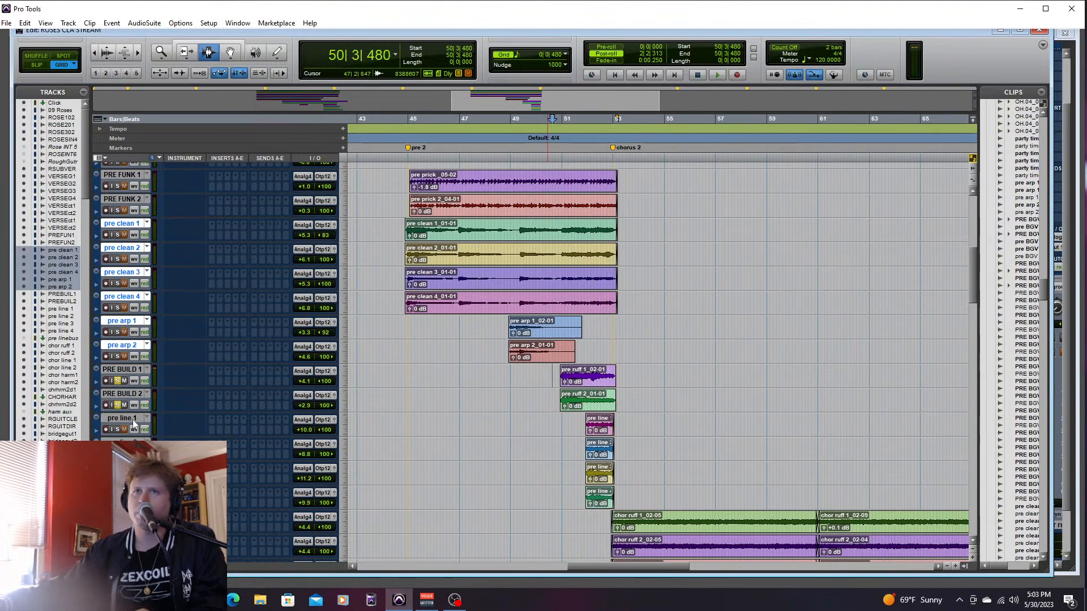
- Solo pre line 1 through pre line 4, and take PRE BUILD 1 and PRE BUILD 2 out of solo
{"action": "left_click", "coordinate": [132, 418]}
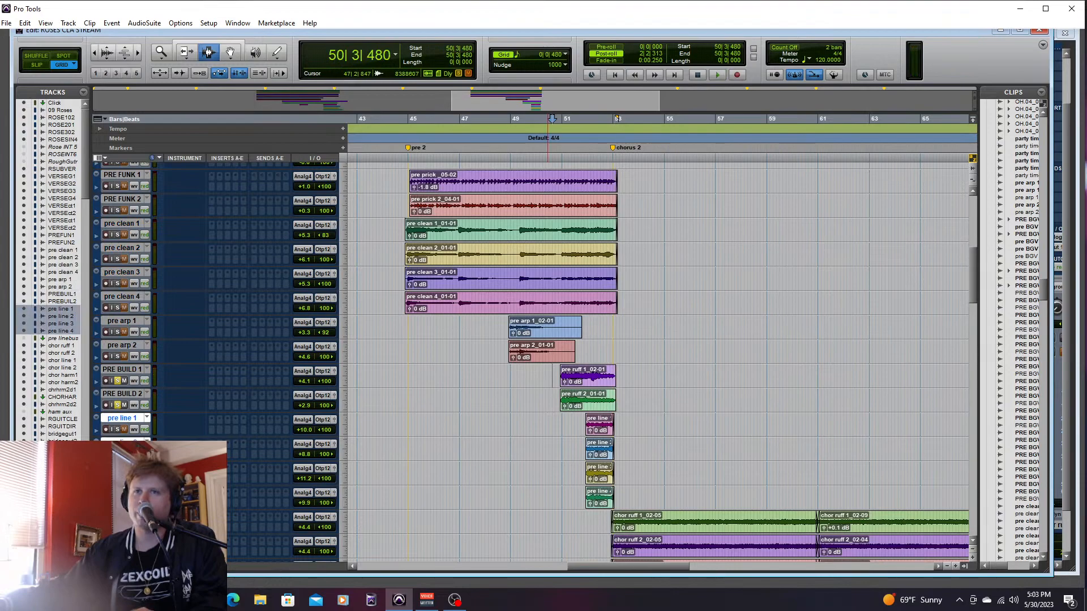
{"action": "left_click", "coordinate": [118, 405]}
{"action": "left_click", "coordinate": [117, 383]}
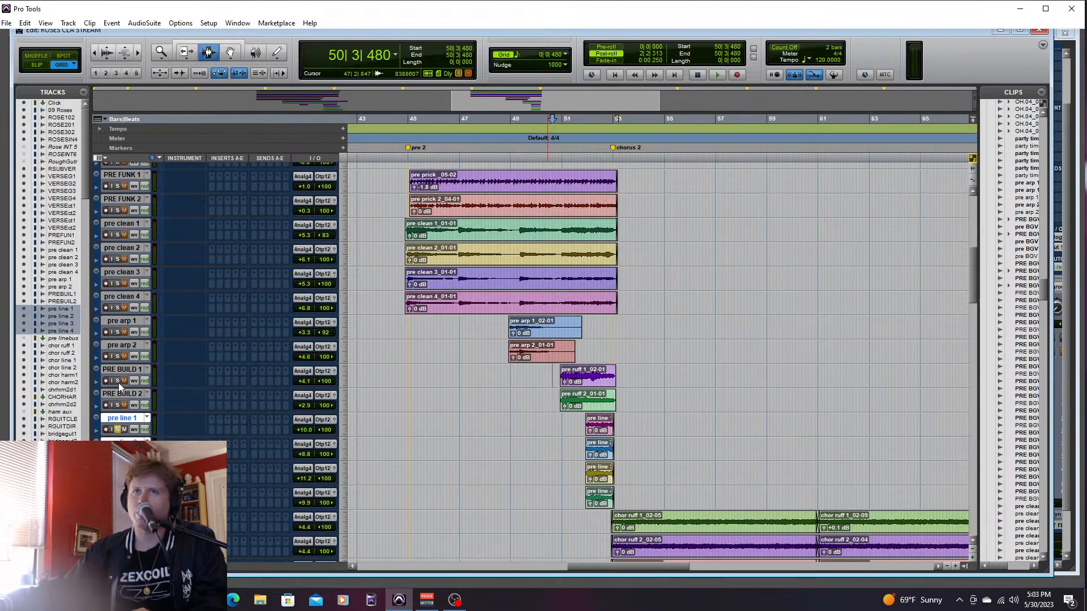
- Audition the four soloed pre line tracks several times from 51|4|000 up to chorus 2
{"action": "key", "text": "space"}
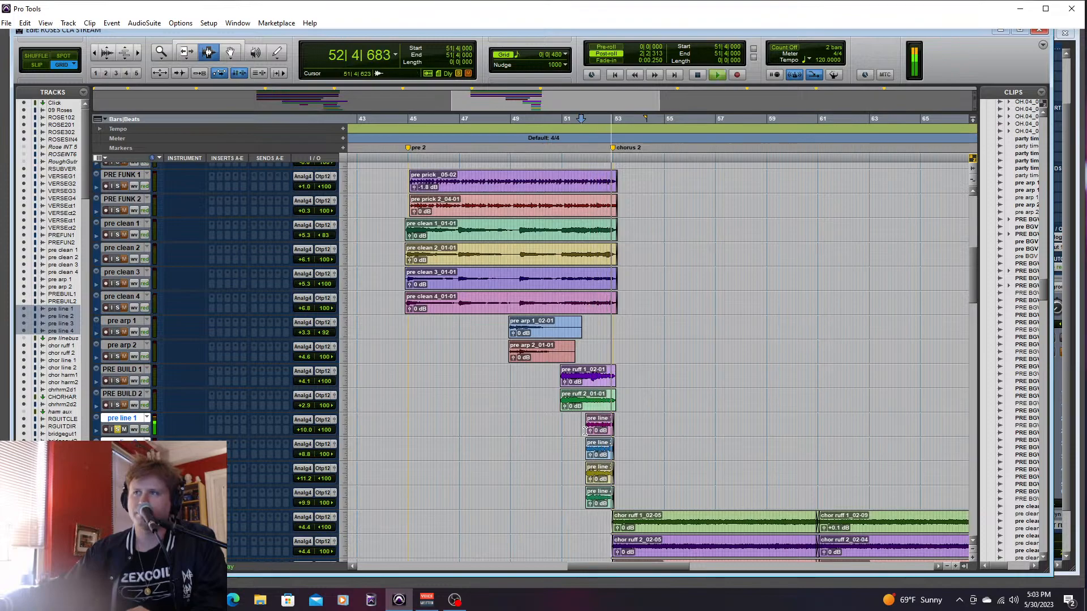
{"action": "key", "text": "space"}
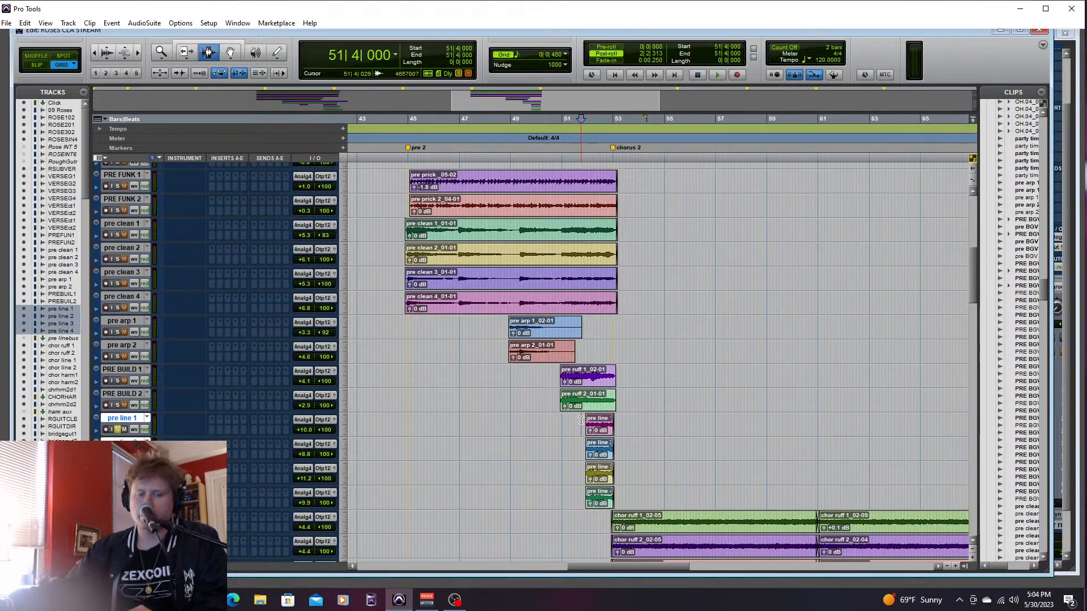
{"action": "key", "text": "space"}
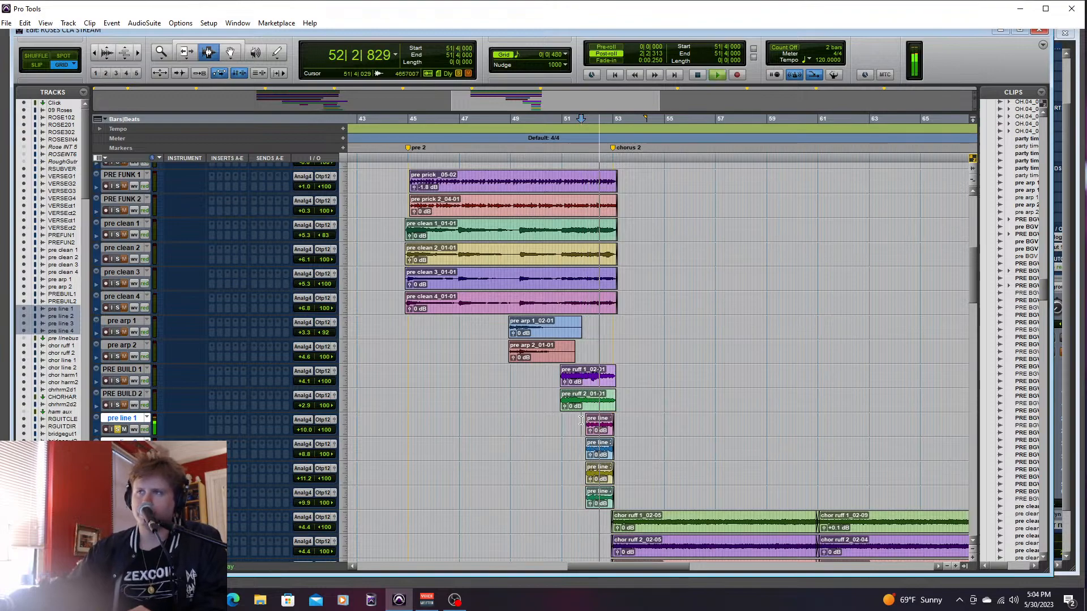
{"action": "key", "text": "space"}
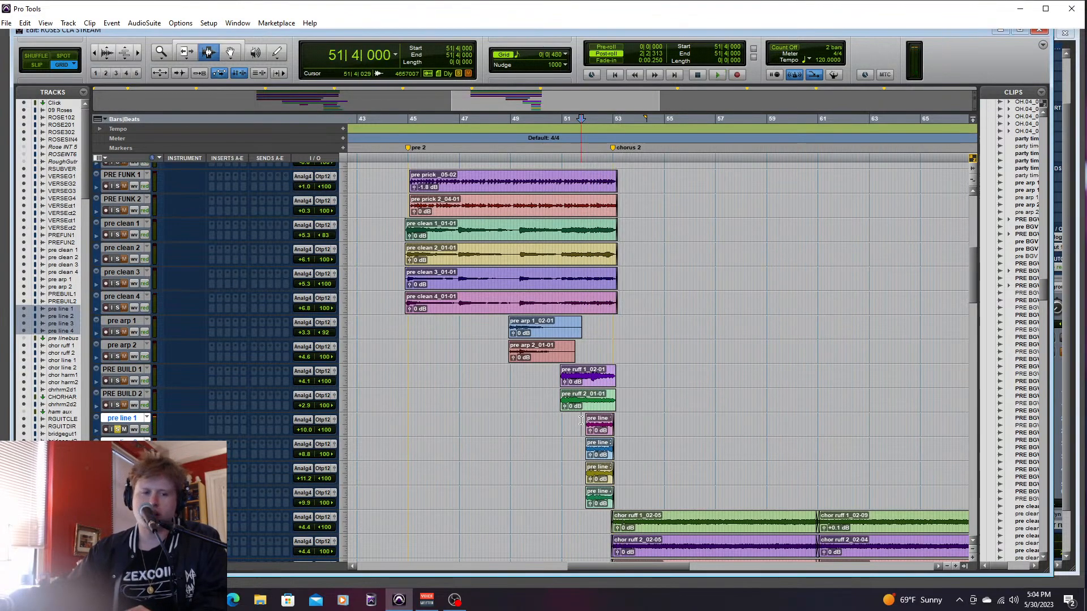
{"action": "key", "text": "space"}
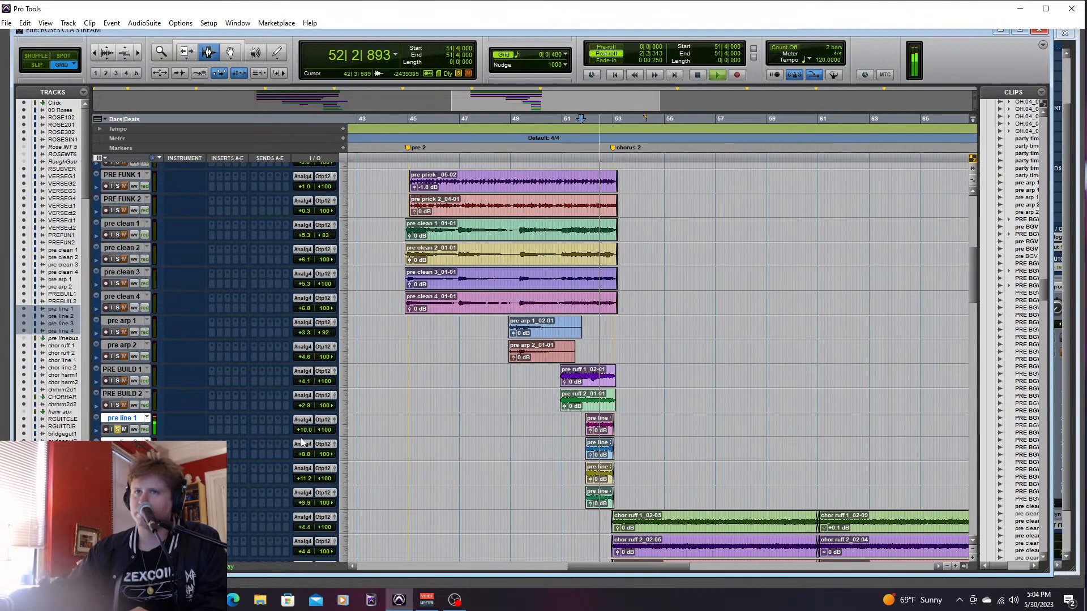
{"action": "key", "text": "space"}
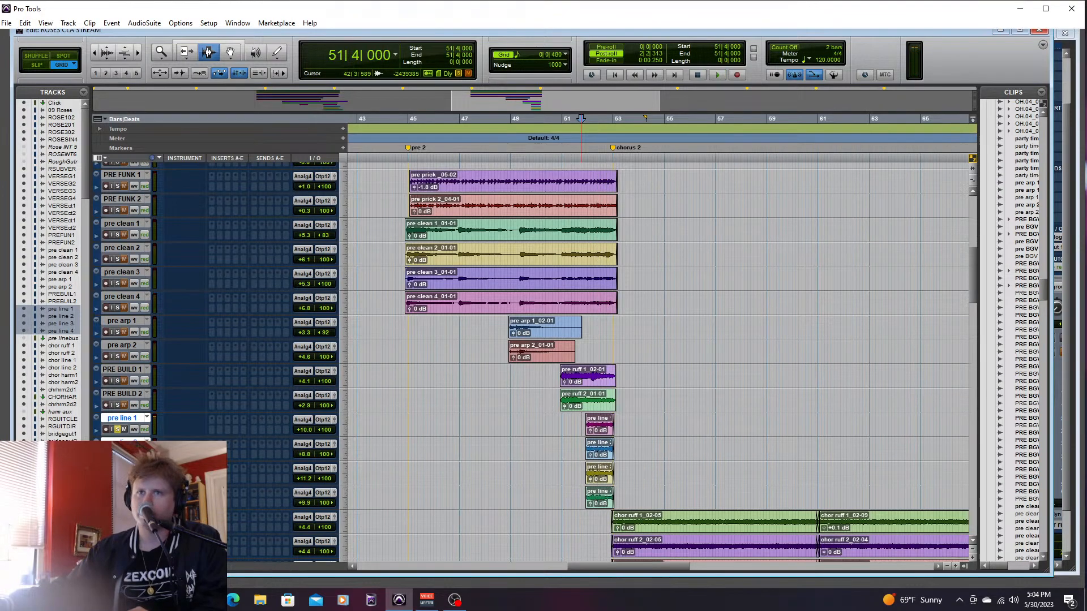
{"action": "key", "text": "space"}
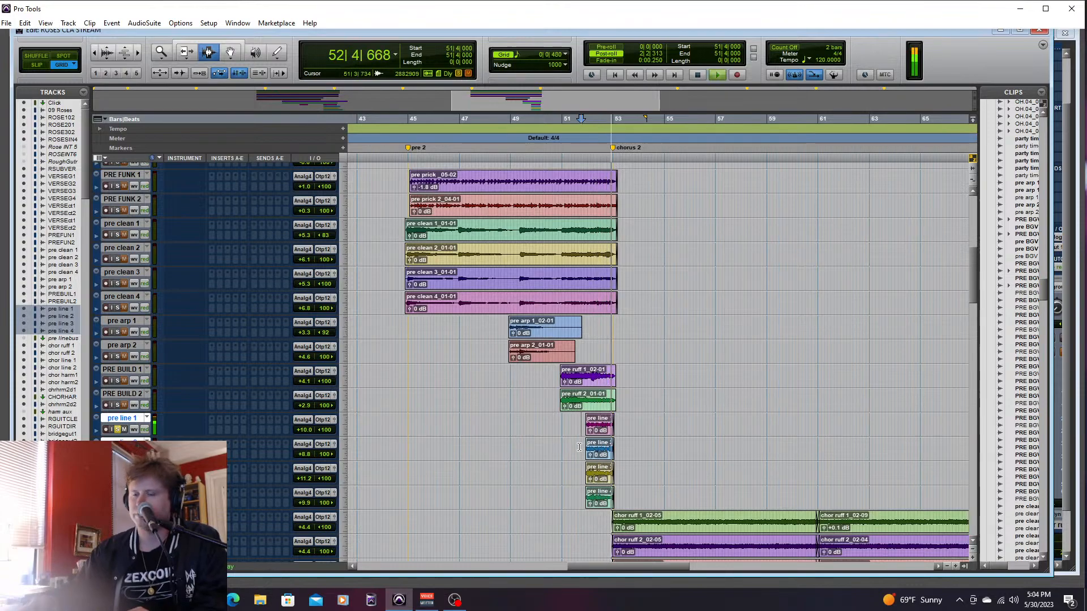
- Lower the mixer faders of pre line 1 to -1.7, pre line 2 to +2.1, pre line 3 to +1.6 and pre line 4 to +4.3
{"action": "key", "text": "ctrl+equal"}
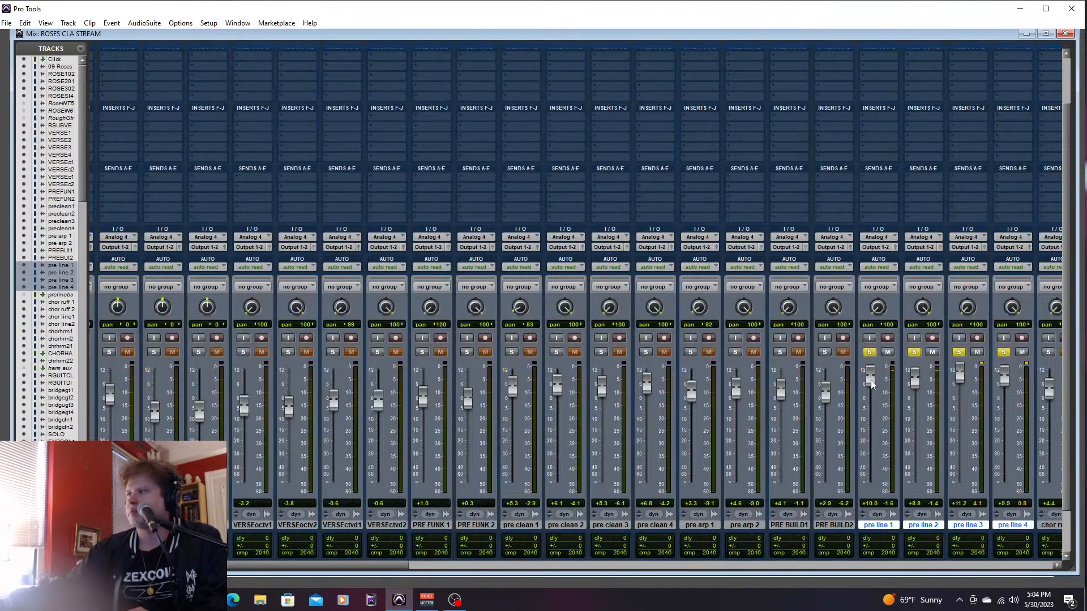
{"action": "left_click_drag", "start_coordinate": [920, 392], "coordinate": [919, 398]}
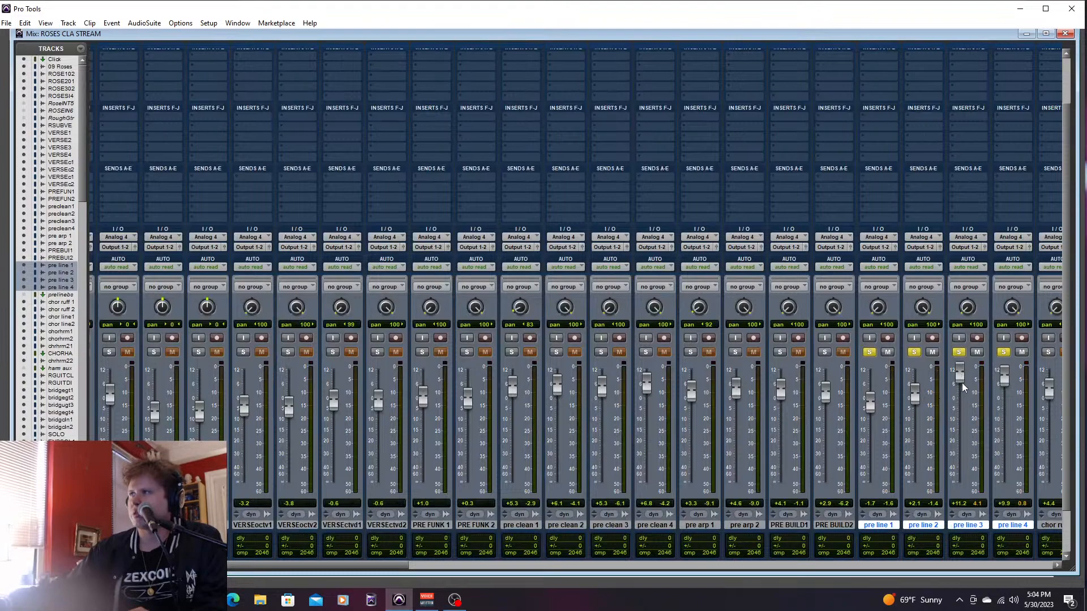
{"action": "key", "text": "ctrl+equal"}
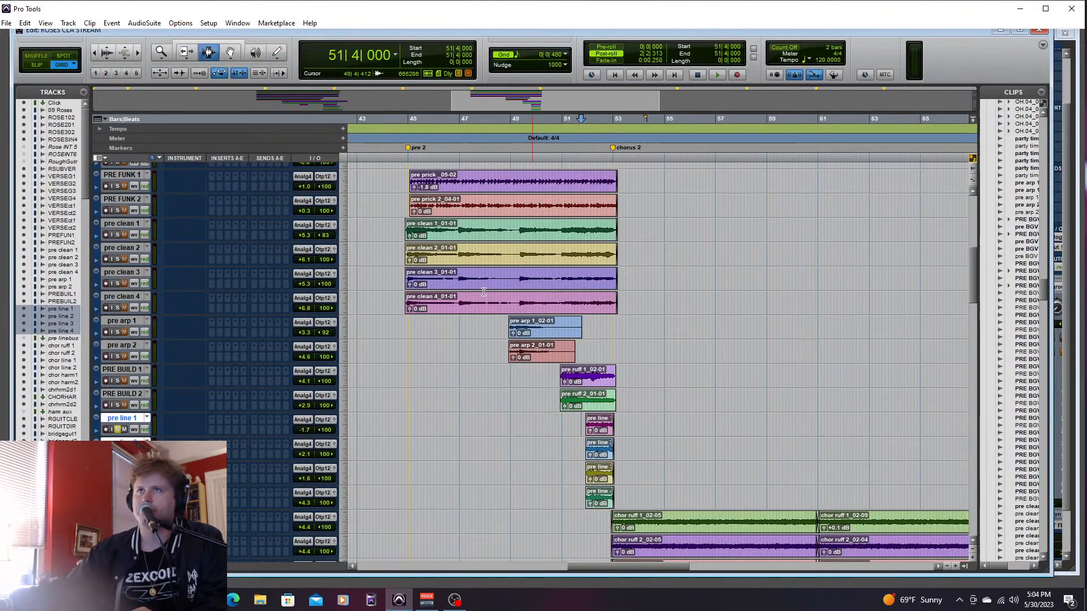
- Solo pre clean 1 through PRE BUILD 2 together with the pre line tracks, and play them from 44|4|000
{"action": "left_click", "coordinate": [131, 224]}
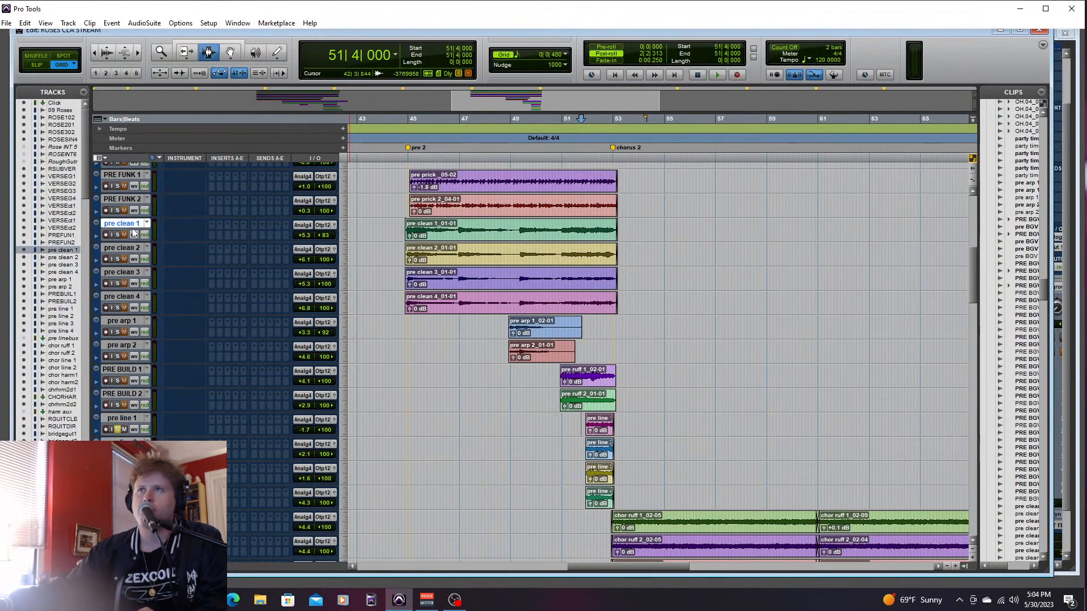
{"action": "left_click", "coordinate": [130, 395], "text": "shift"}
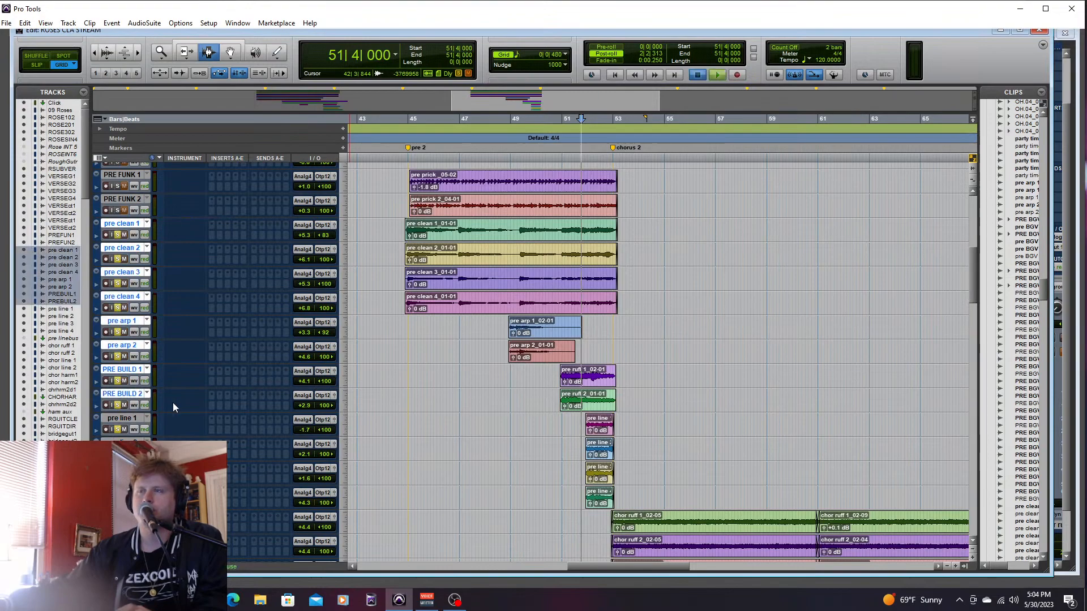
{"action": "key", "text": "space"}
{"action": "key", "text": "space"}
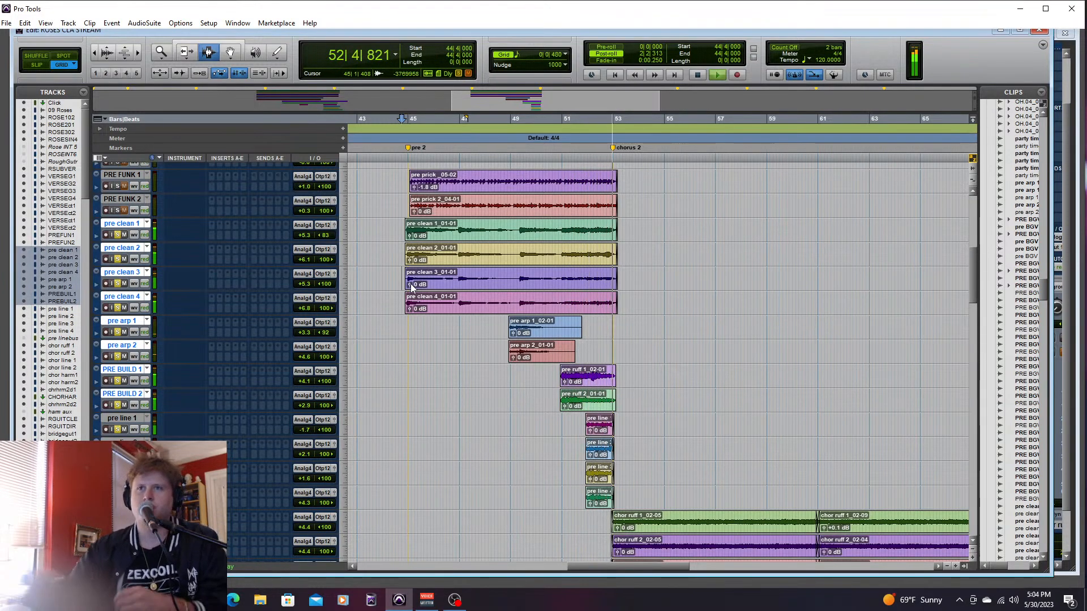
- Solo PRE FUNK 1 and PRE FUNK 2 together with the other pre-chorus guitars and audition the section from 44|4|000
{"action": "key", "text": "space"}
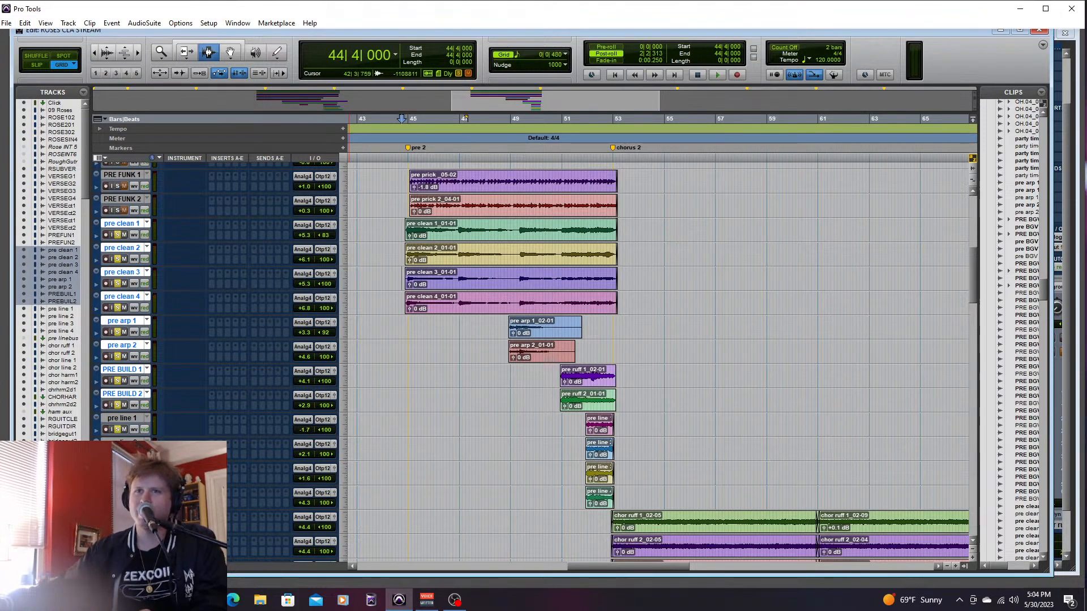
{"action": "left_click", "coordinate": [122, 491], "text": "shift"}
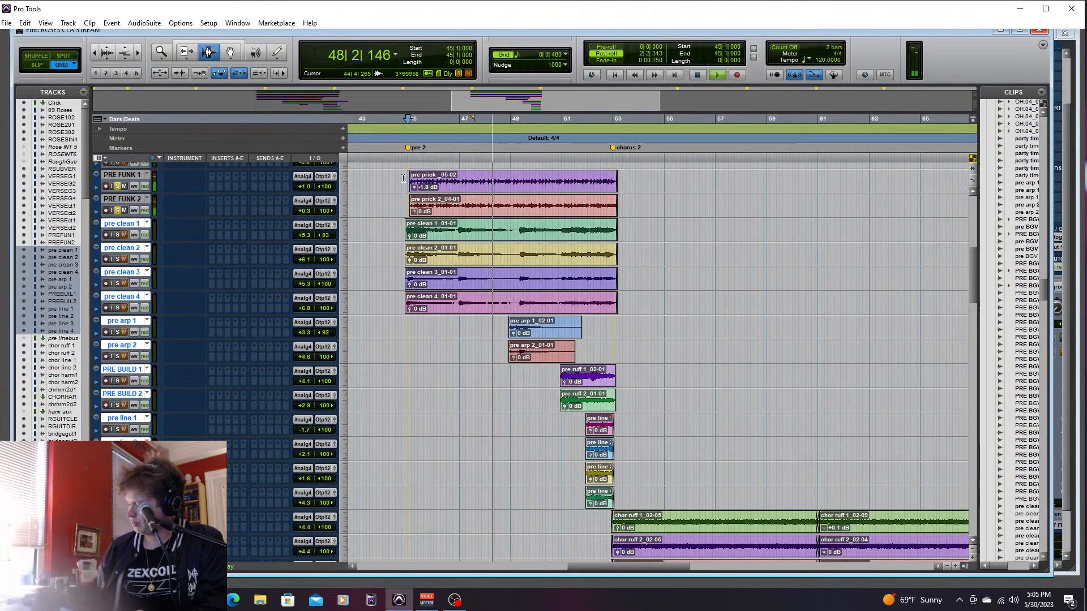
{"action": "key", "text": "space"}
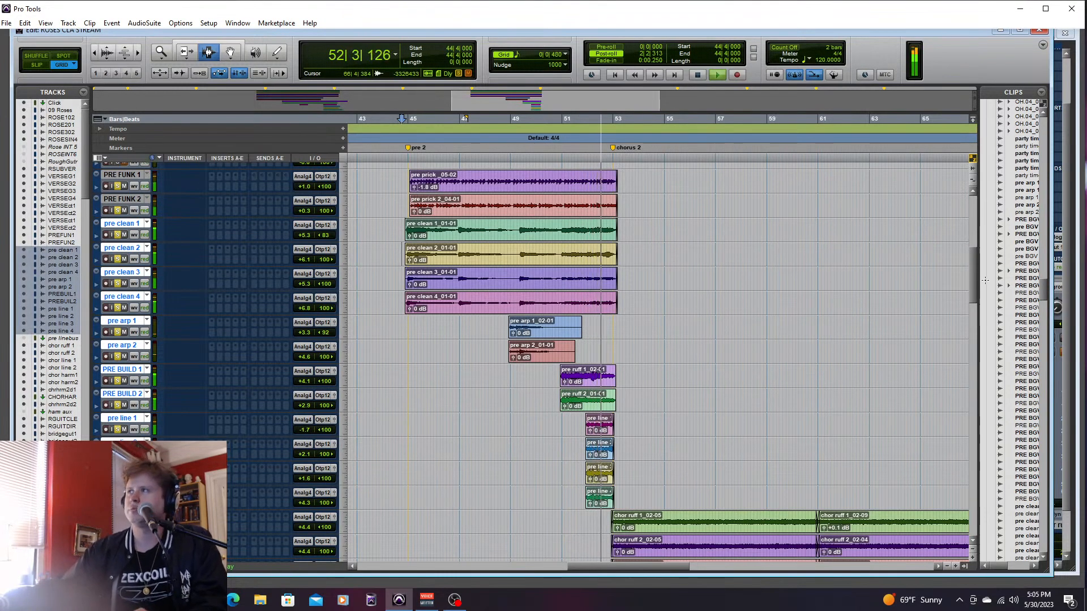
{"action": "key", "text": "space"}
- Solo the drum and bass tracks along with the pre-chorus guitars and play from 44|4|000
{"action": "left_click_drag", "start_coordinate": [972, 277], "coordinate": [947, 547]}
{"action": "left_click", "coordinate": [126, 358]}
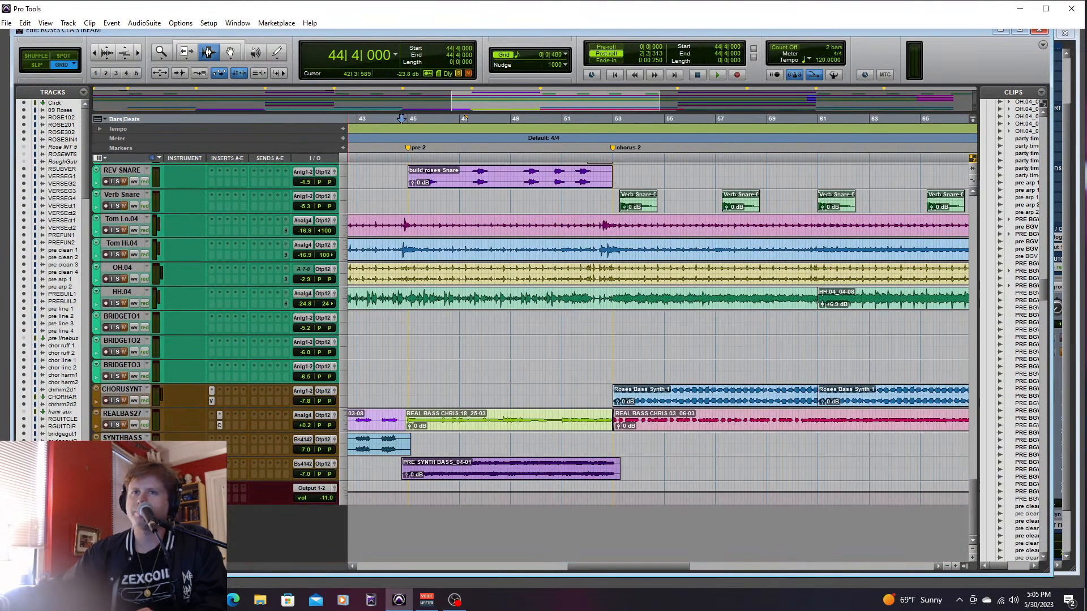
{"action": "left_click", "coordinate": [123, 463], "text": "shift"}
{"action": "key", "text": "space"}
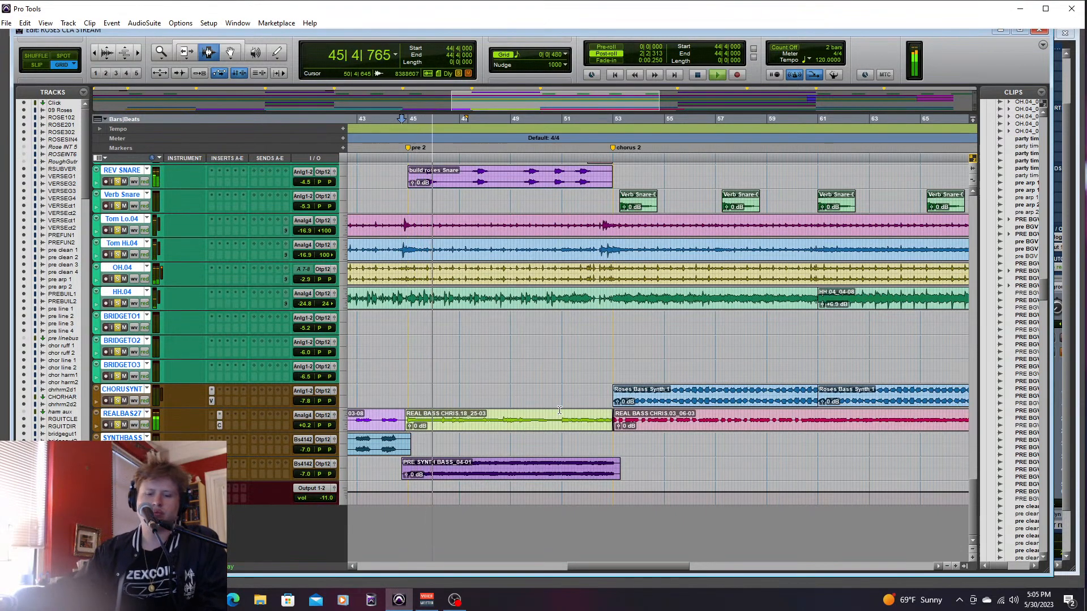
- Re-enable the GUIT group and raise its mixer faders together until PRE FUNK 2 is at +2.8, judging the level during playback
{"action": "key", "text": "ctrl+equal"}
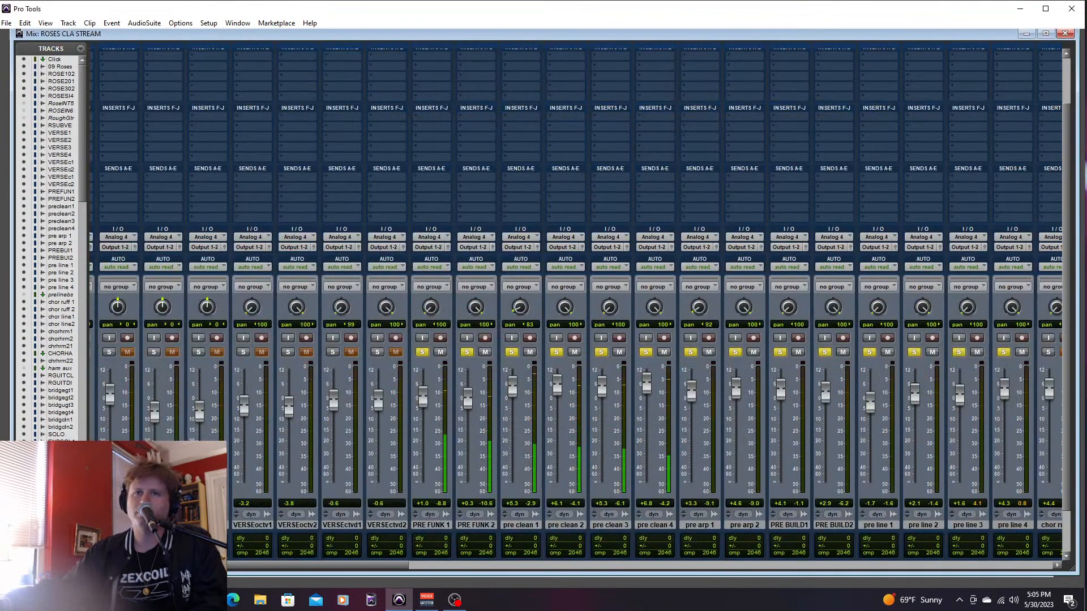
{"action": "key", "text": "ctrl+shift+g"}
{"action": "left_click_drag", "start_coordinate": [472, 395], "coordinate": [470, 385]}
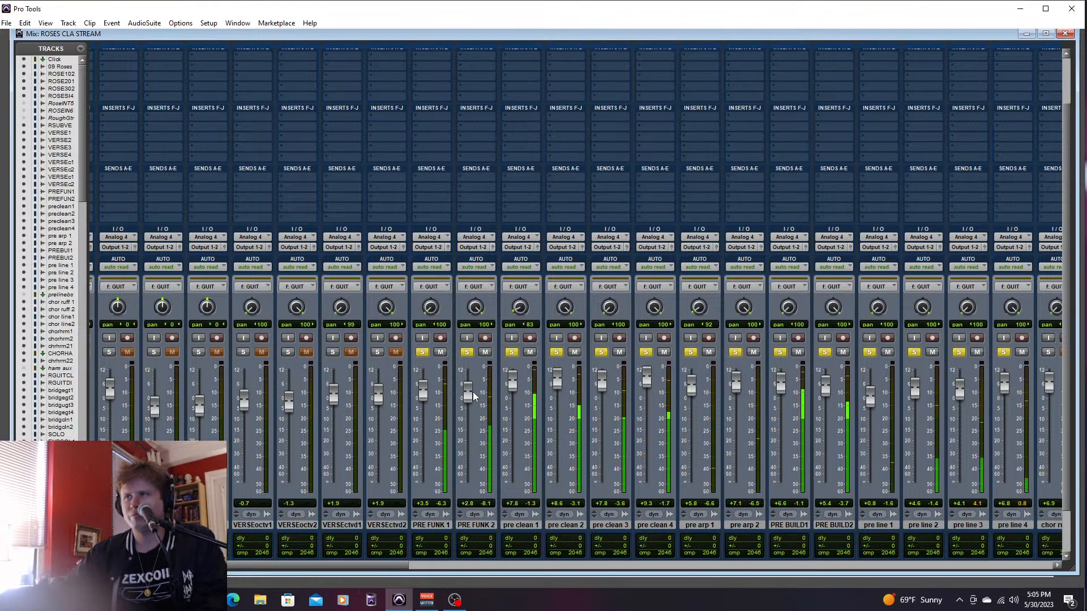
{"action": "key", "text": "space"}
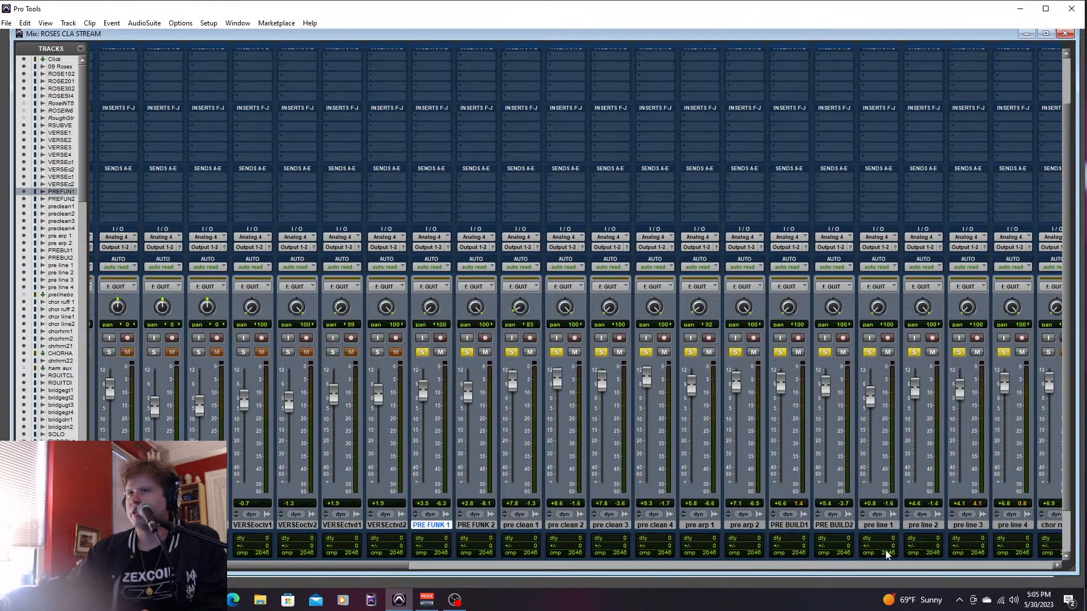
- Take PRE FUNK 1 through pre line 4 and the drum and bass tracks out of solo
{"action": "left_click", "coordinate": [1012, 526], "text": "shift"}
{"action": "left_click", "coordinate": [1004, 351]}
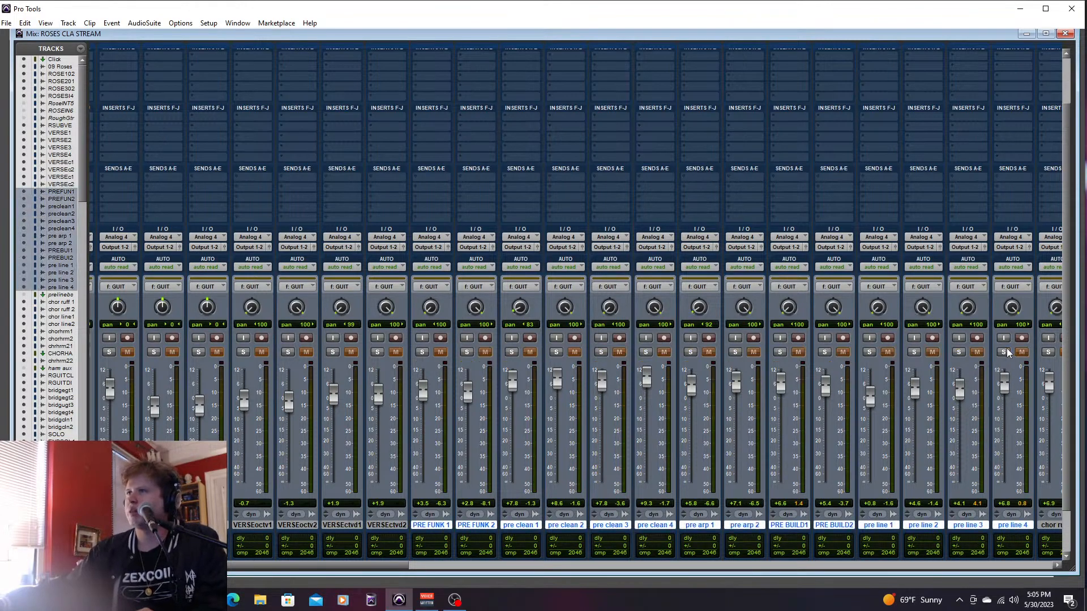
{"action": "key", "text": "ctrl+equal"}
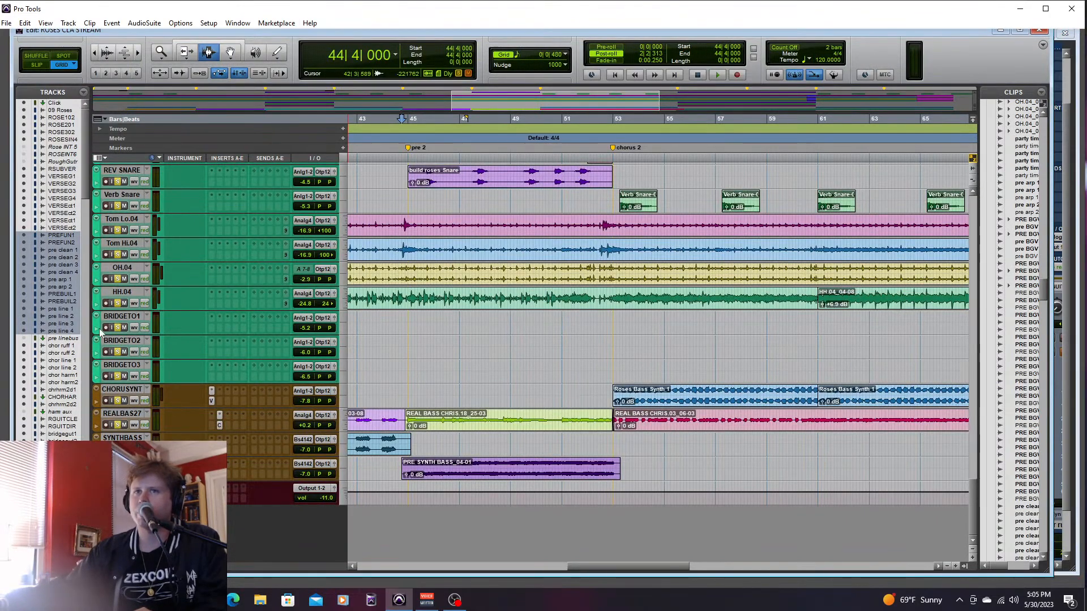
{"action": "left_click", "coordinate": [212, 529]}
- Create one new stereo Aux Input track directly below pre clean 4
{"action": "left_click_drag", "start_coordinate": [973, 513], "coordinate": [987, 267]}
{"action": "left_click", "coordinate": [127, 352]}
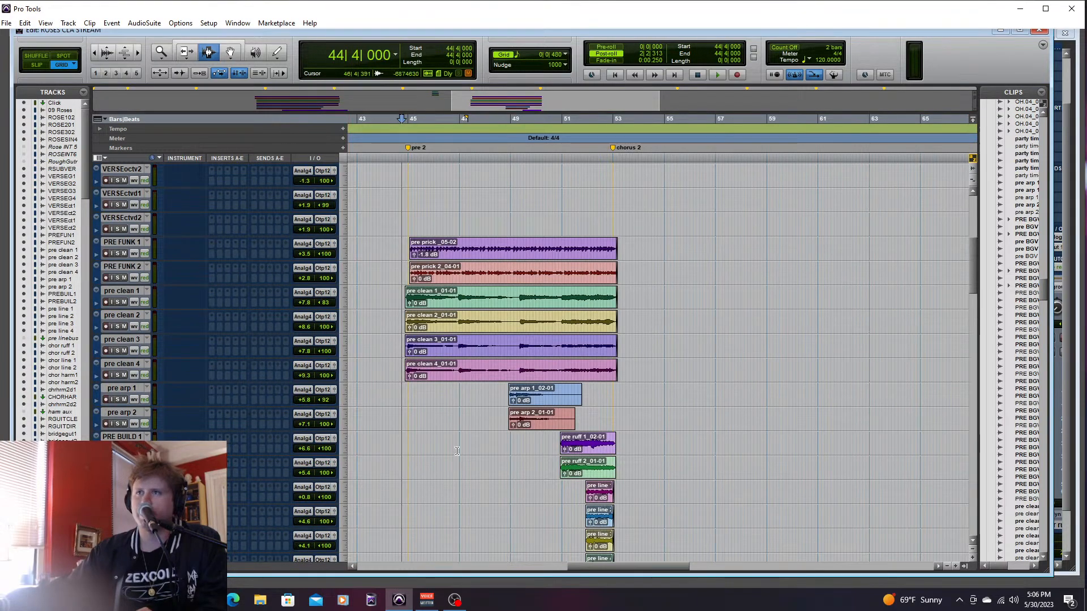
{"action": "right_click", "coordinate": [136, 362]}
{"action": "left_click", "coordinate": [184, 417]}
{"action": "left_click", "coordinate": [496, 207]}
{"action": "left_click", "coordinate": [503, 211]}
{"action": "left_click", "coordinate": [505, 208]}
{"action": "left_click", "coordinate": [513, 216]}
{"action": "left_click", "coordinate": [545, 207]}
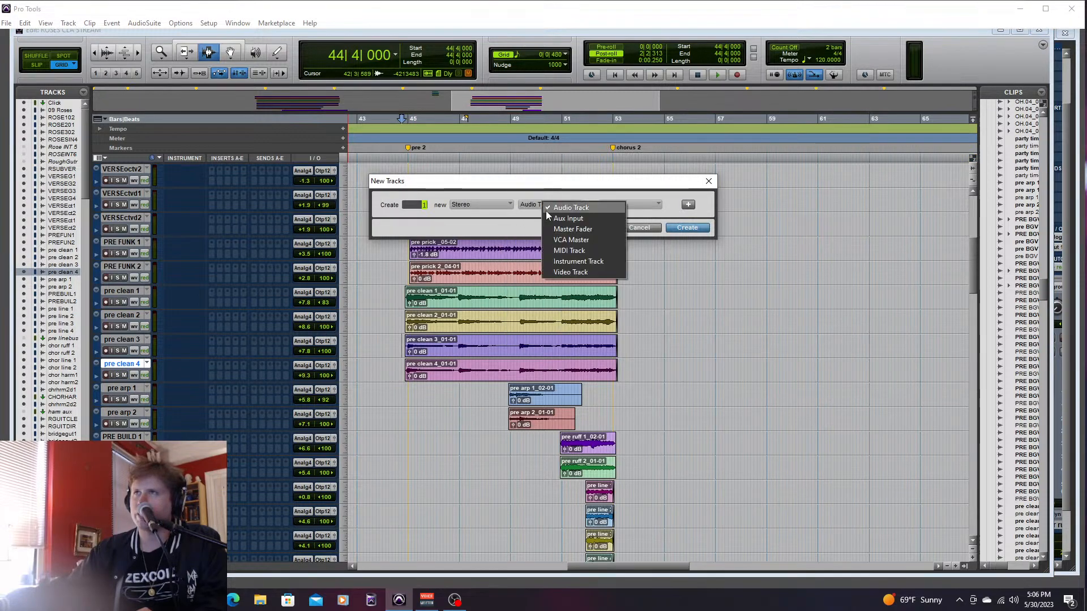
{"action": "left_click", "coordinate": [569, 218]}
{"action": "left_click", "coordinate": [691, 228]}
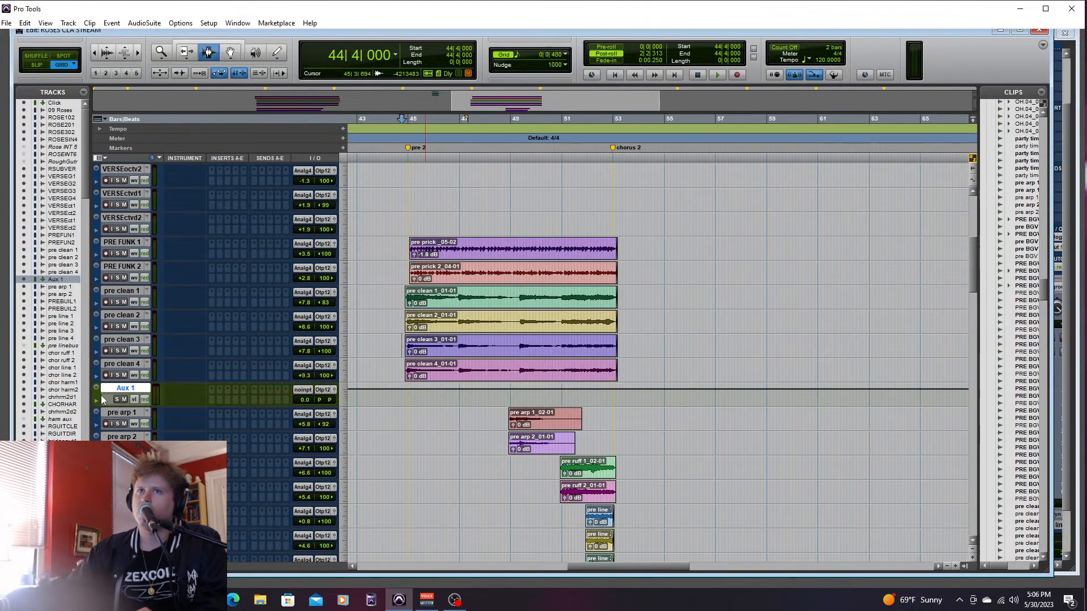
- Rename the new aux track CLEAN GUIT BUS and set its input to Bus 45-46 (Stereo)
{"action": "right_click", "coordinate": [122, 388]}
{"action": "left_click", "coordinate": [164, 436]}
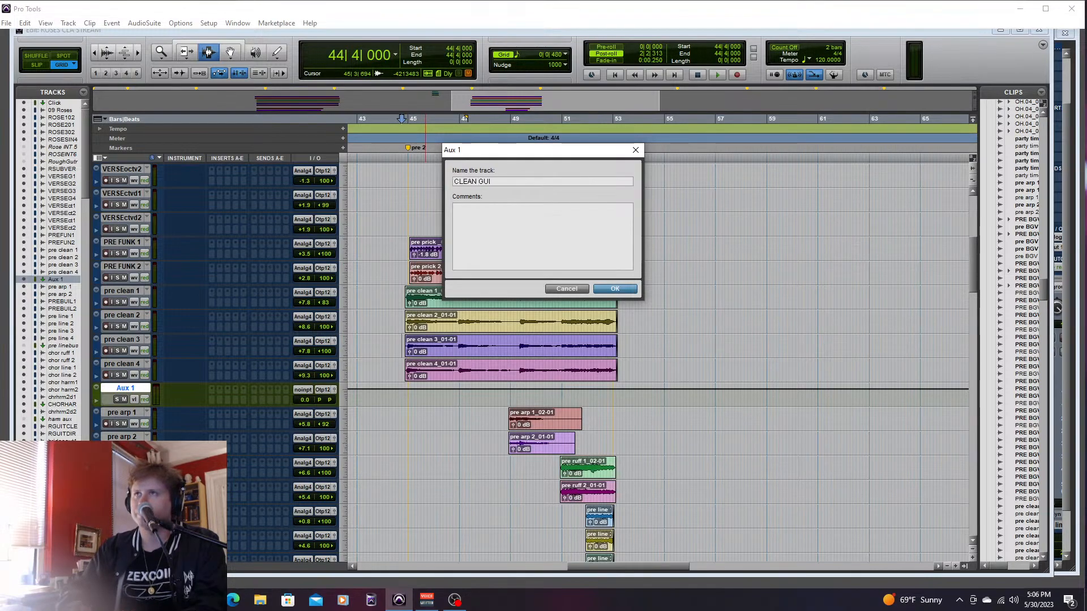
{"action": "type", "text": "CLEAN GUIT BU"}
{"action": "key", "text": "Return"}
{"action": "left_click", "coordinate": [302, 390]}
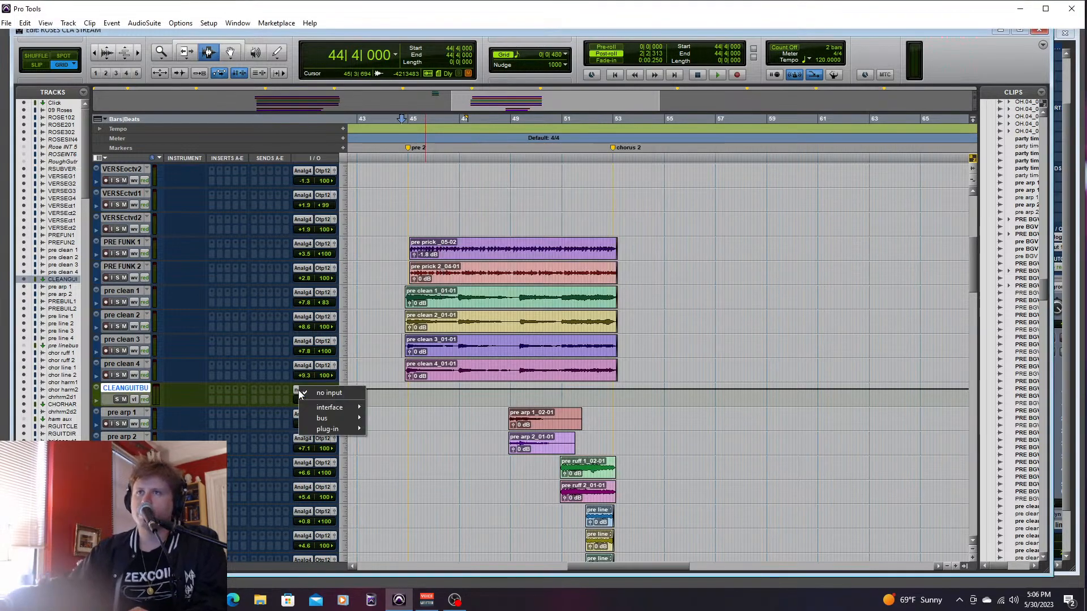
{"action": "mouse_move", "coordinate": [351, 417]}
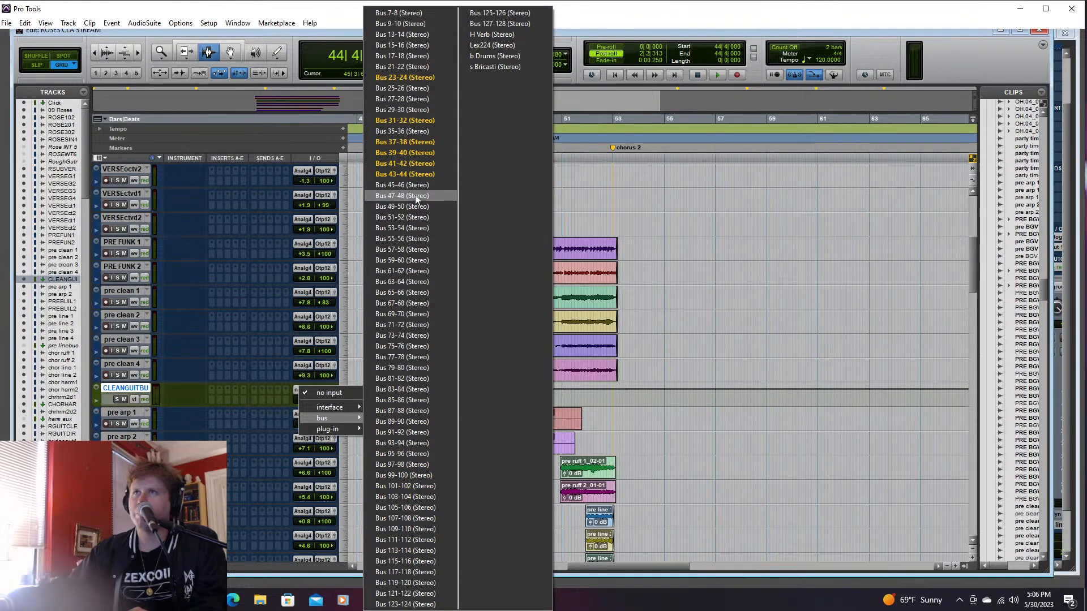
{"action": "left_click", "coordinate": [407, 196]}
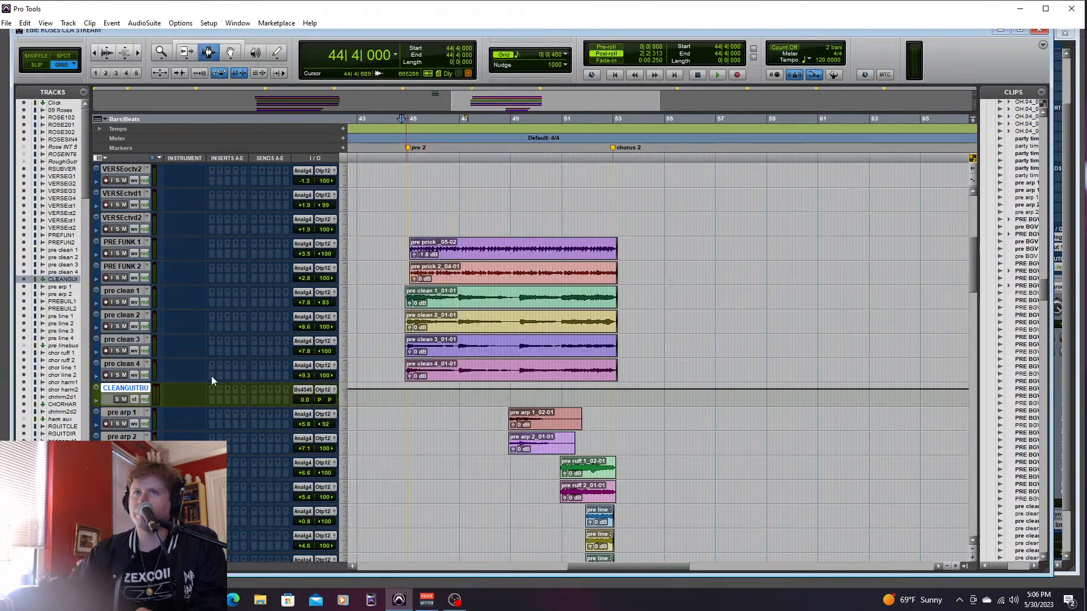
- Route the outputs of pre clean 1 through pre clean 4 to Bus 45-46 (Stereo)
{"action": "left_click", "coordinate": [134, 295]}
{"action": "left_click", "coordinate": [135, 365], "text": "shift"}
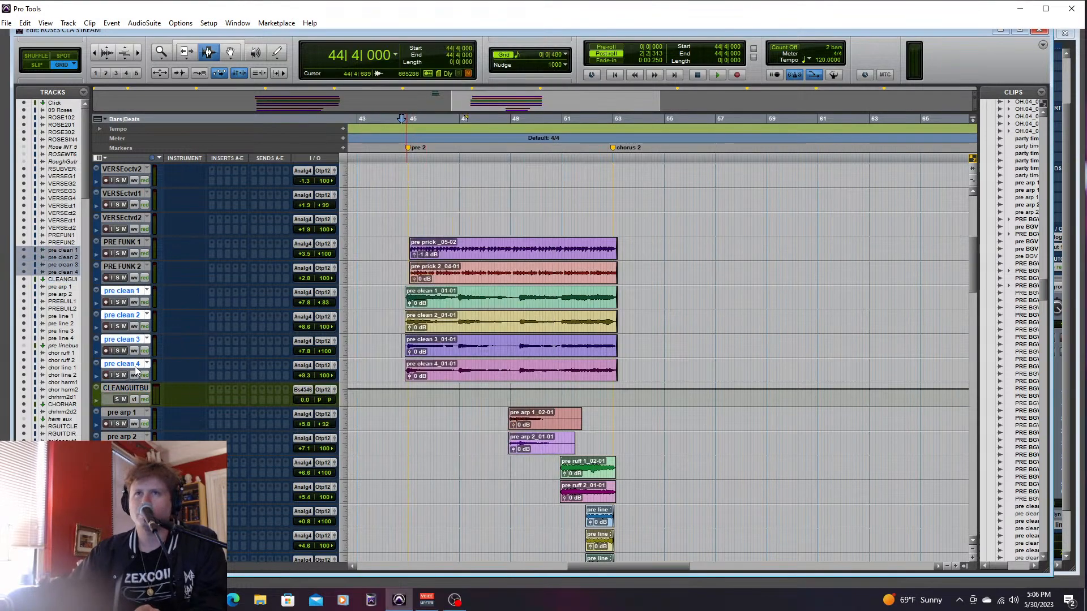
{"action": "left_click", "coordinate": [323, 365]}
{"action": "mouse_move", "coordinate": [363, 394]}
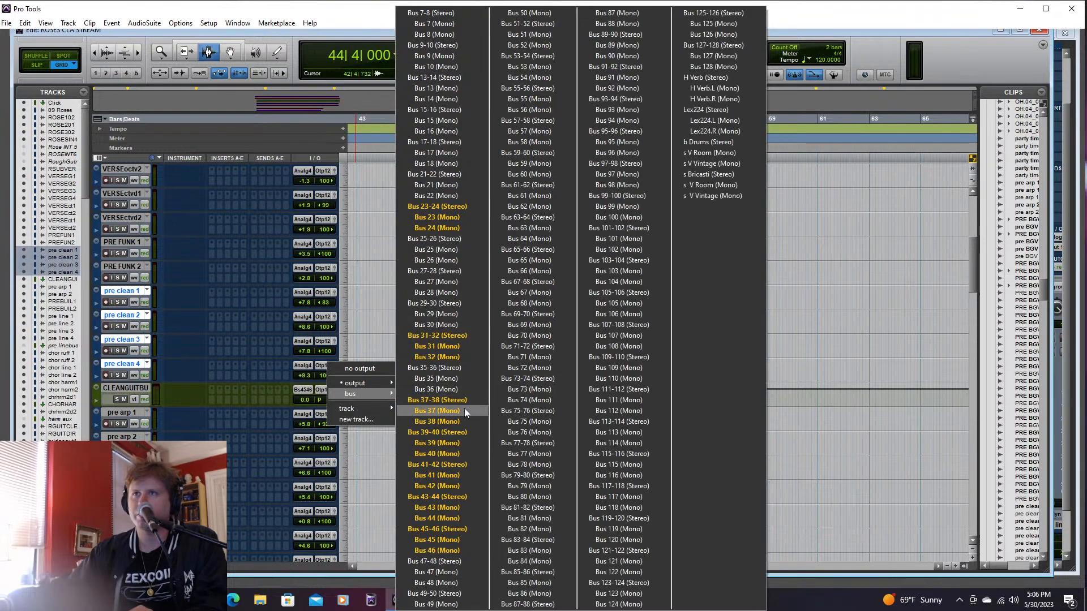
{"action": "left_click", "coordinate": [445, 528]}
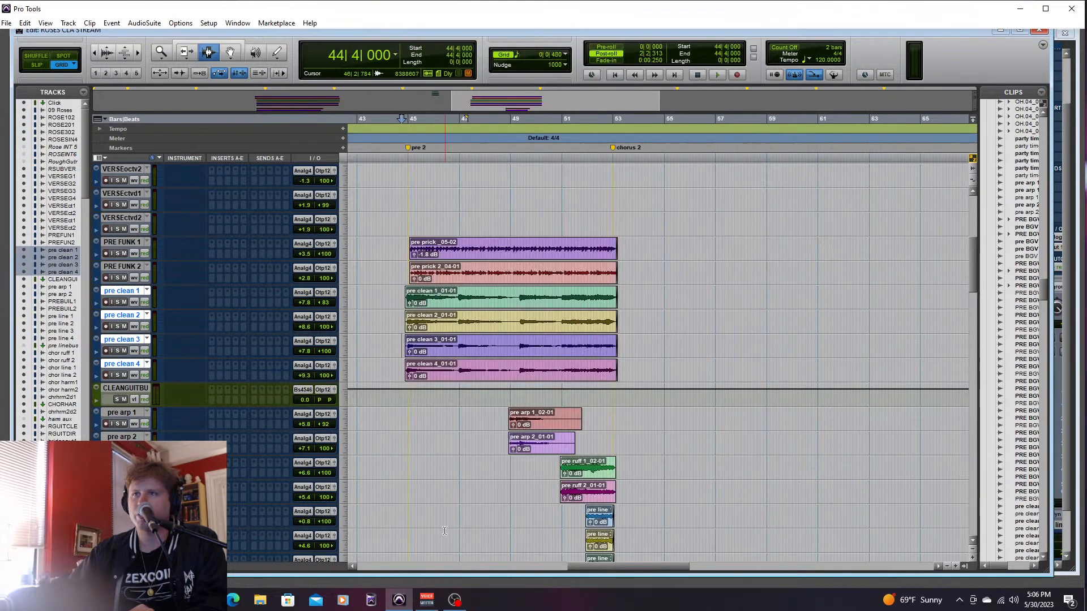
- Insert the Slate Digital Fresh Air stereo plug-in on CLEAN GUIT BUS and move its window clear of the track controls
{"action": "left_click", "coordinate": [212, 388]}
{"action": "mouse_move", "coordinate": [249, 408]}
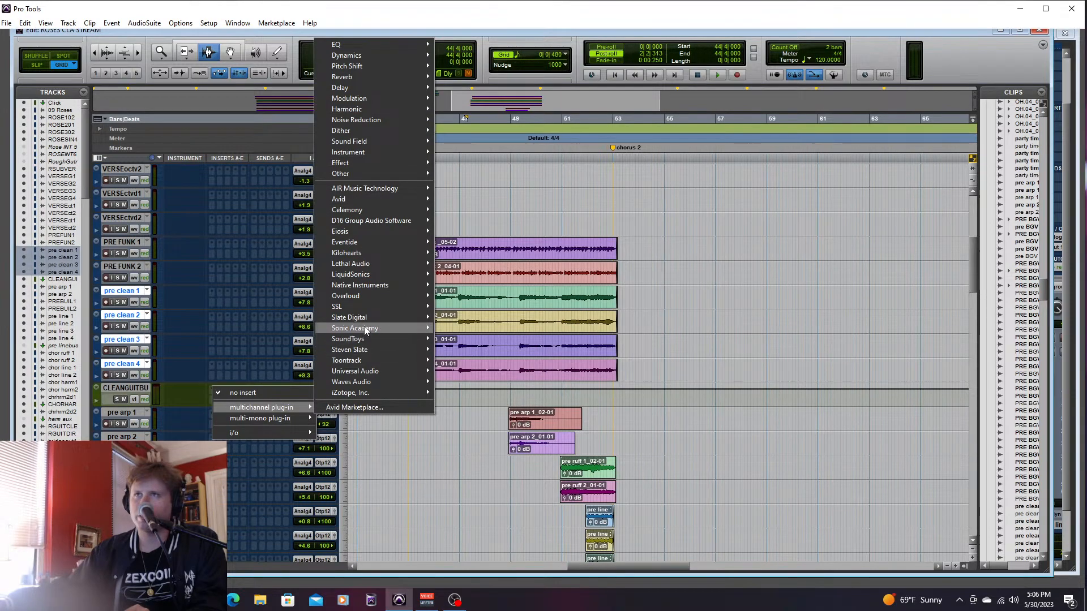
{"action": "mouse_move", "coordinate": [363, 318]}
{"action": "left_click", "coordinate": [483, 338]}
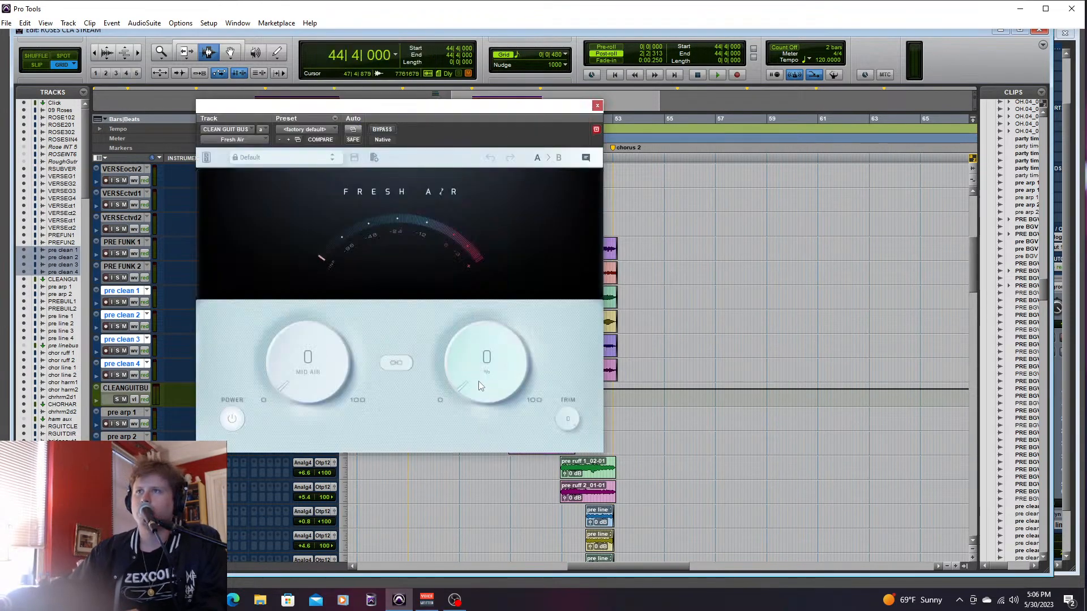
{"action": "left_click_drag", "start_coordinate": [491, 104], "coordinate": [853, 59]}
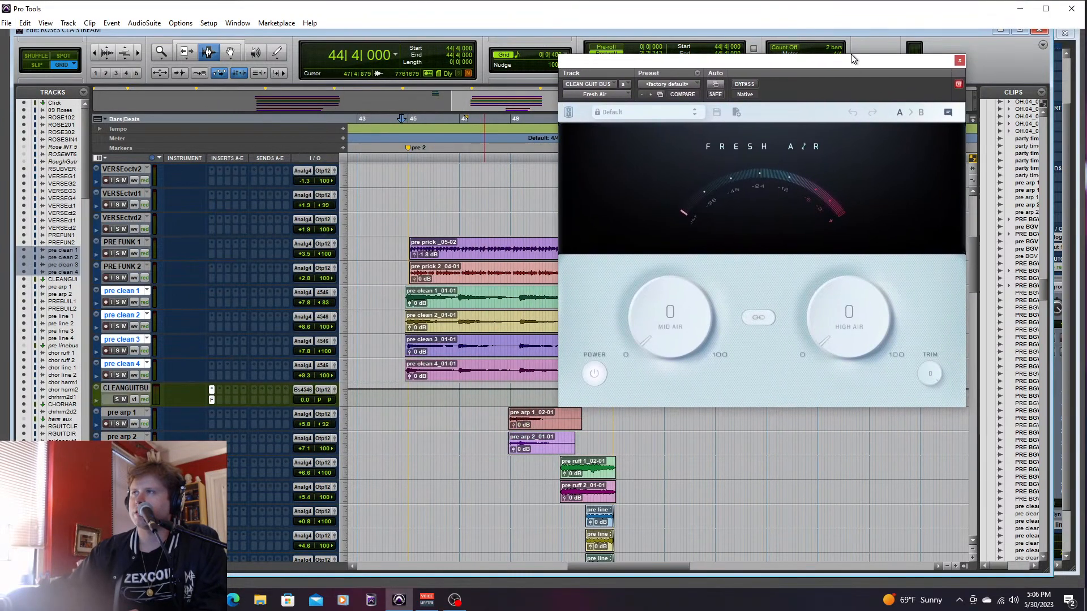
- Solo CLEAN GUIT BUS with pre clean 1 through pre clean 4 and play them from 44|4|000
{"action": "key", "text": "space"}
{"action": "key", "text": "space"}
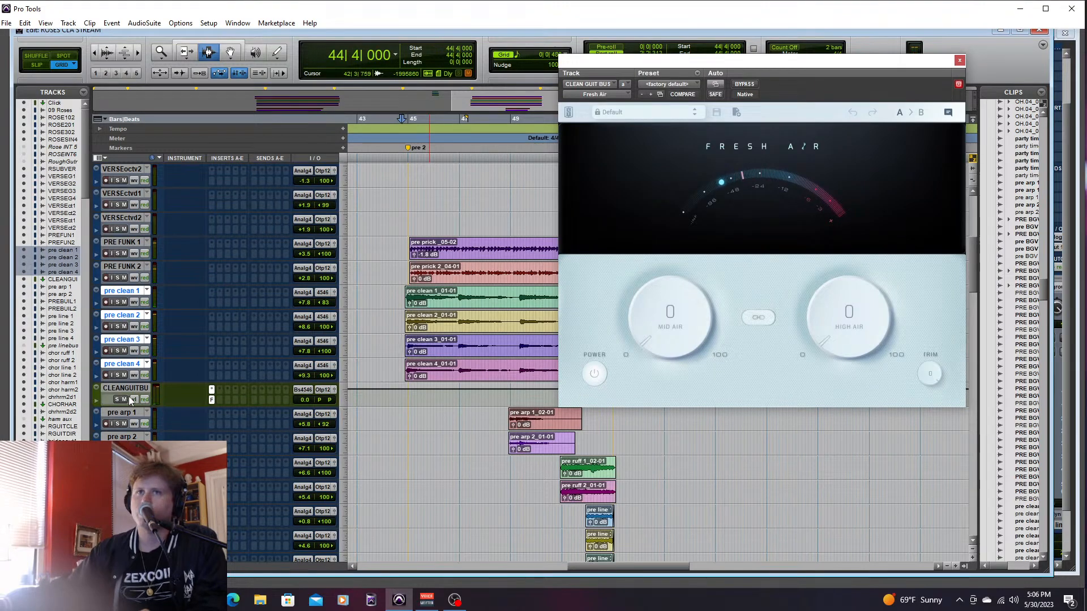
{"action": "left_click", "coordinate": [117, 399]}
{"action": "key", "text": "space"}
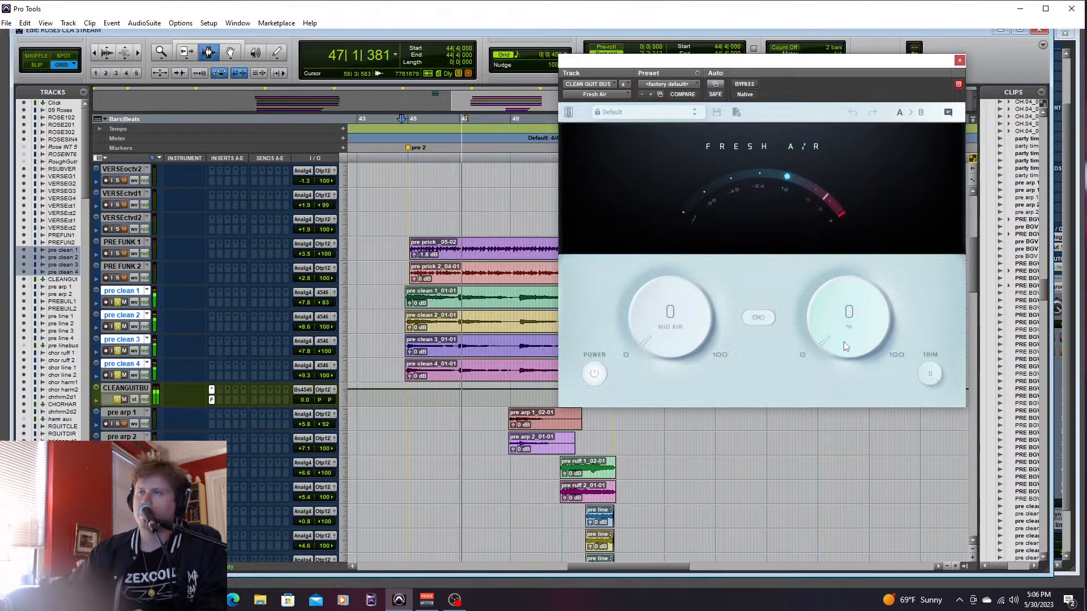
- Set Fresh Air's High Air to 95 on the clean guitar bus and replay the section from 44|3|480
{"action": "left_click_drag", "start_coordinate": [847, 337], "coordinate": [911, 208]}
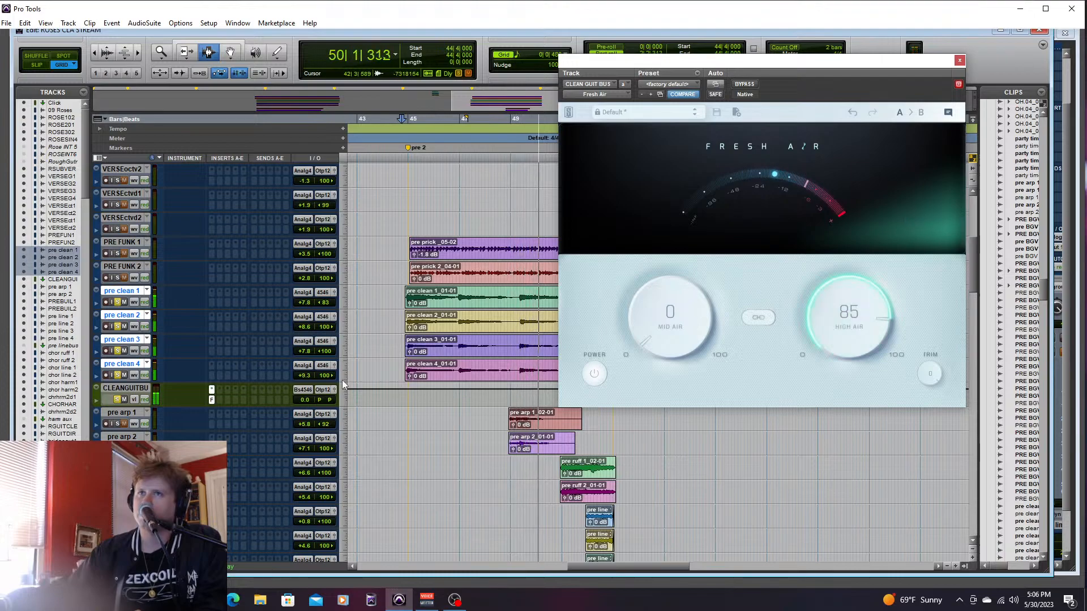
{"action": "left_click_drag", "start_coordinate": [836, 326], "coordinate": [843, 310]}
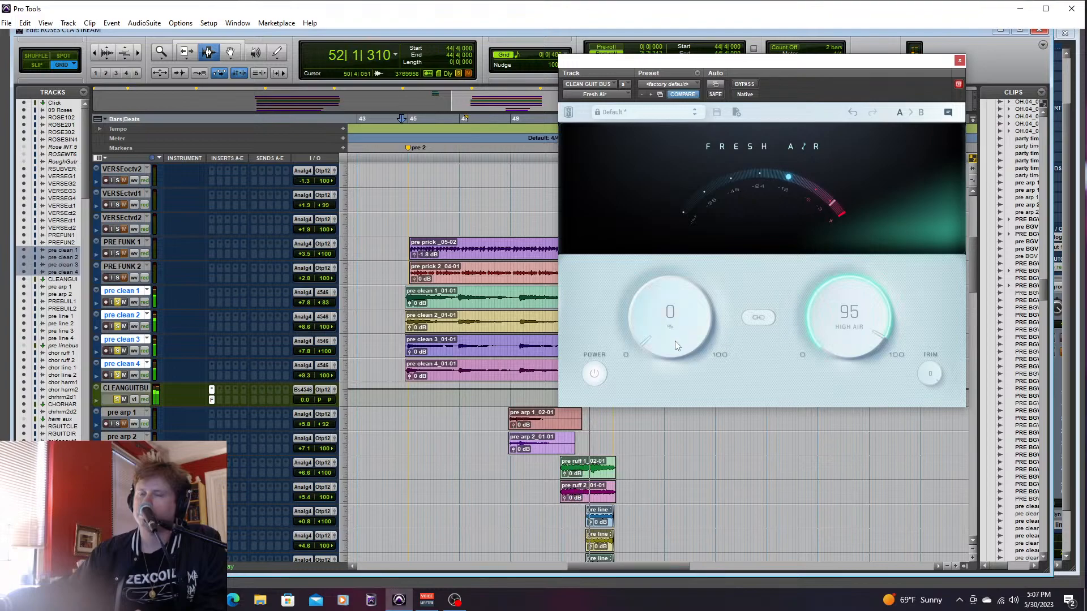
{"action": "key", "text": "space"}
{"action": "left_click", "coordinate": [398, 366]}
{"action": "key", "text": "space"}
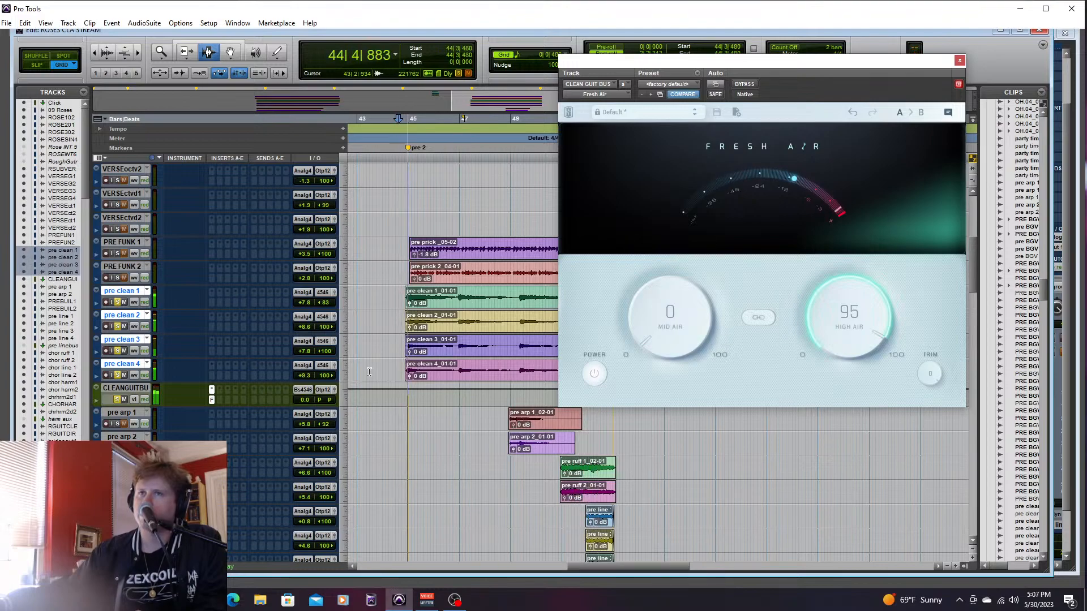
- Insert the Slate Digital Virtual Mix Rack stereo plug-in in the second insert slot of CLEAN GUIT BUS
{"action": "left_click", "coordinate": [221, 392]}
{"action": "mouse_move", "coordinate": [271, 407]}
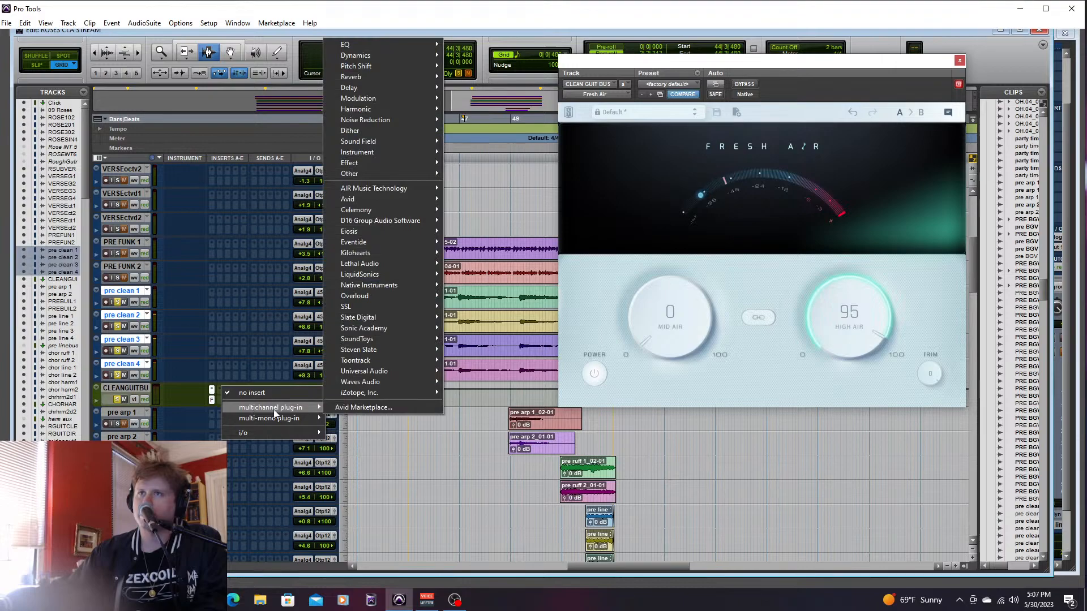
{"action": "mouse_move", "coordinate": [385, 317]}
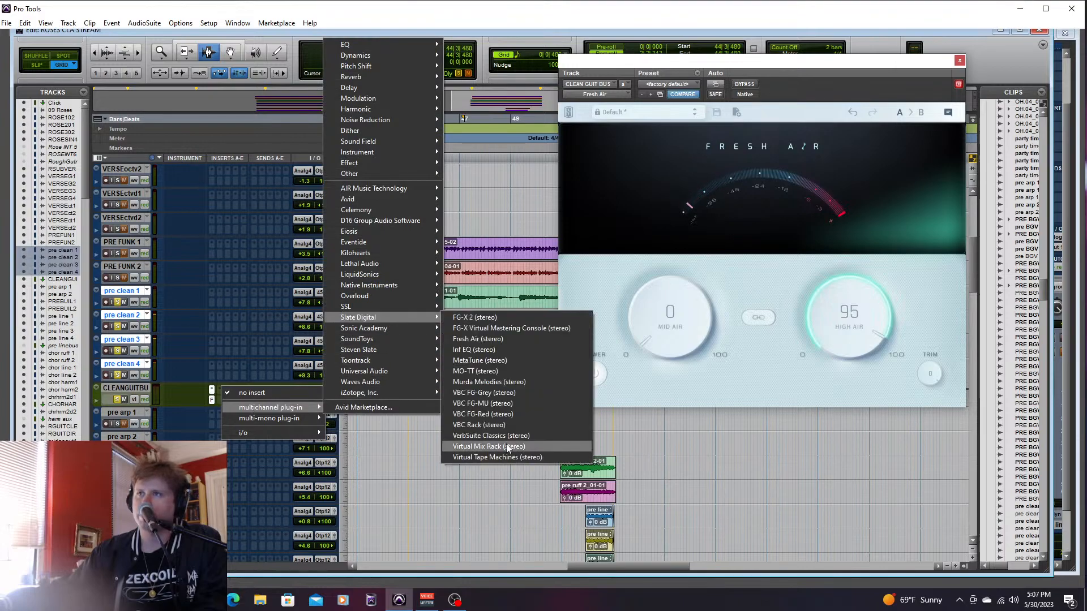
{"action": "left_click", "coordinate": [507, 447]}
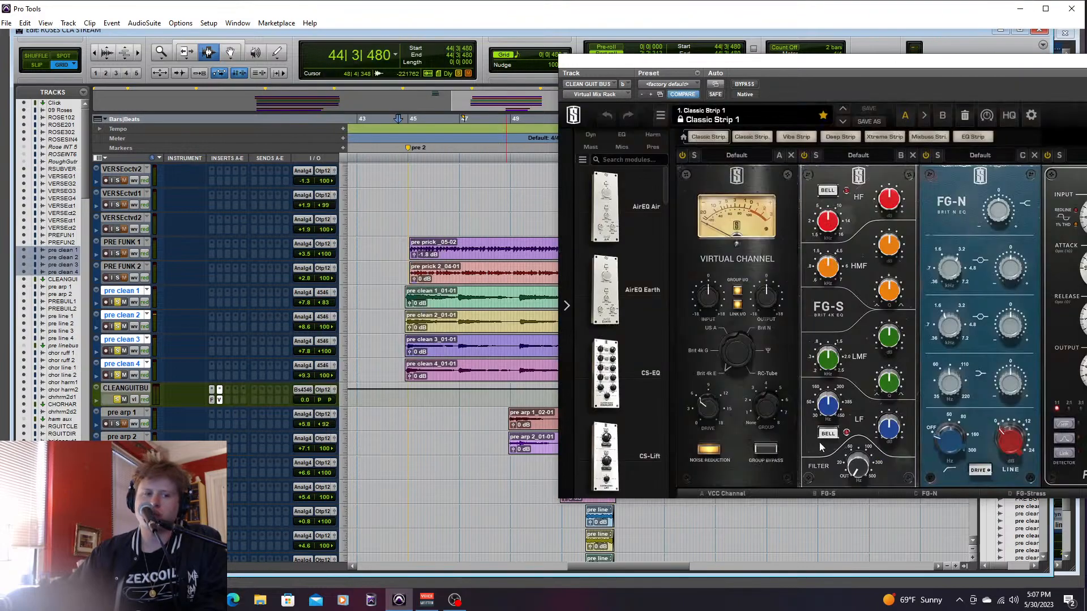
- Remove all the default modules from the Virtual Mix Rack and load the FG-S EQ module into its first visible empty slot
{"action": "left_click_drag", "start_coordinate": [723, 253], "coordinate": [243, 223]}
{"action": "left_click_drag", "start_coordinate": [739, 176], "coordinate": [592, 190]}
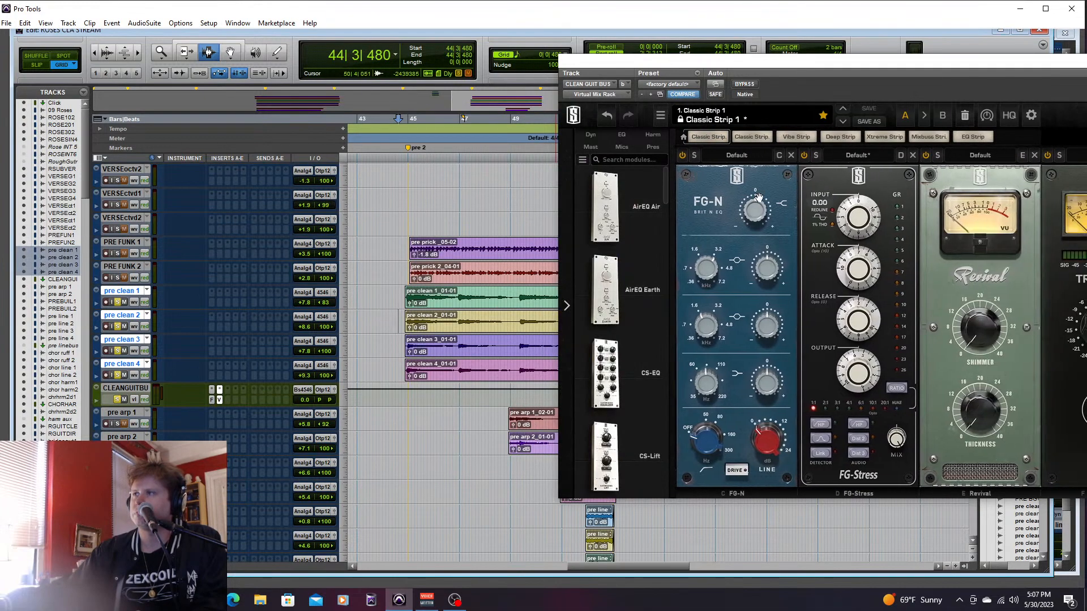
{"action": "left_click_drag", "start_coordinate": [755, 176], "coordinate": [490, 177]}
{"action": "left_click_drag", "start_coordinate": [736, 177], "coordinate": [594, 187]}
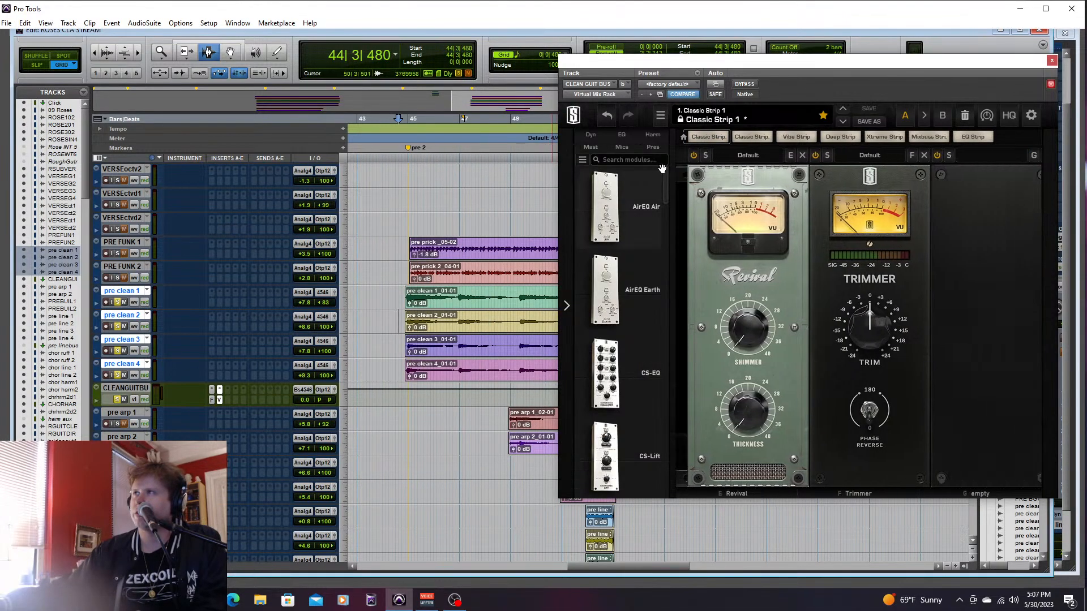
{"action": "left_click_drag", "start_coordinate": [725, 186], "coordinate": [481, 175]}
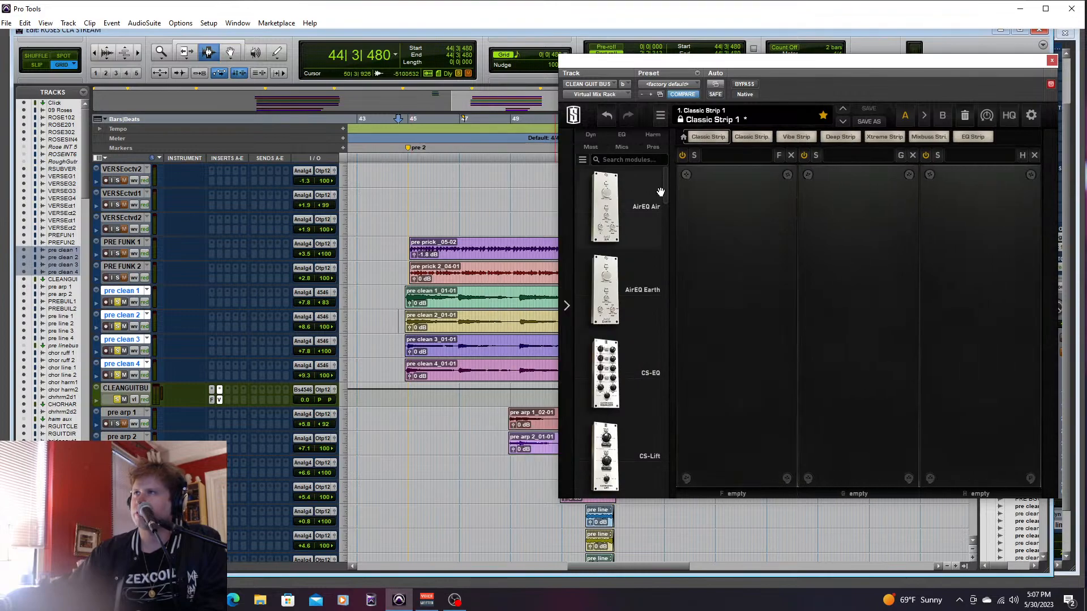
{"action": "left_click_drag", "start_coordinate": [668, 193], "coordinate": [722, 347]}
{"action": "left_click_drag", "start_coordinate": [639, 391], "coordinate": [721, 390]}
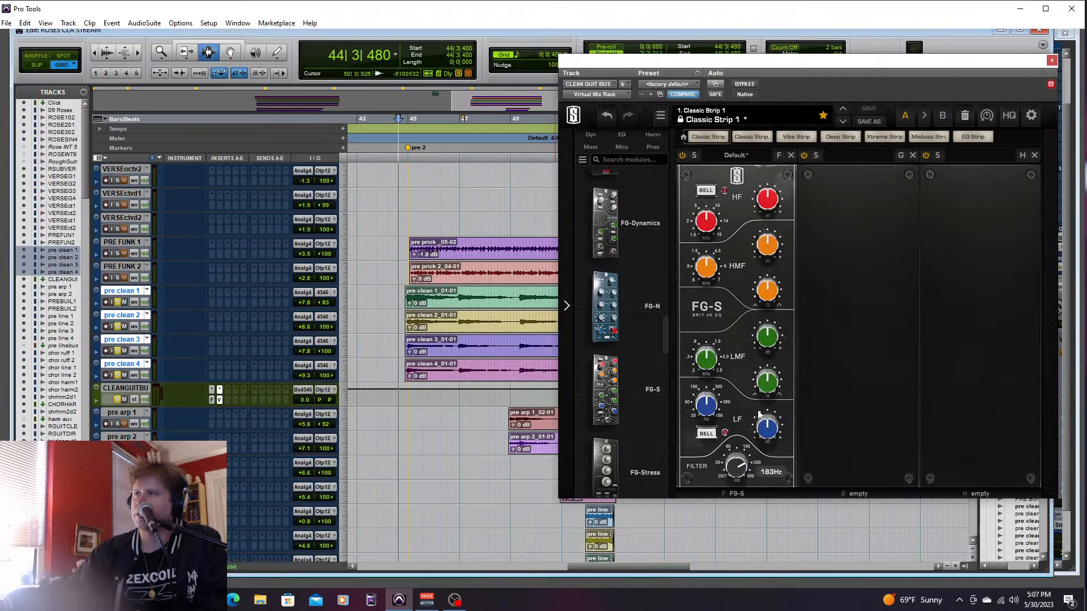
- Raise the FG-S filter to 257 Hz, boost its HF gain on the clean guitar bus, and close the Virtual Mix Rack
{"action": "left_click_drag", "start_coordinate": [739, 466], "coordinate": [746, 447]}
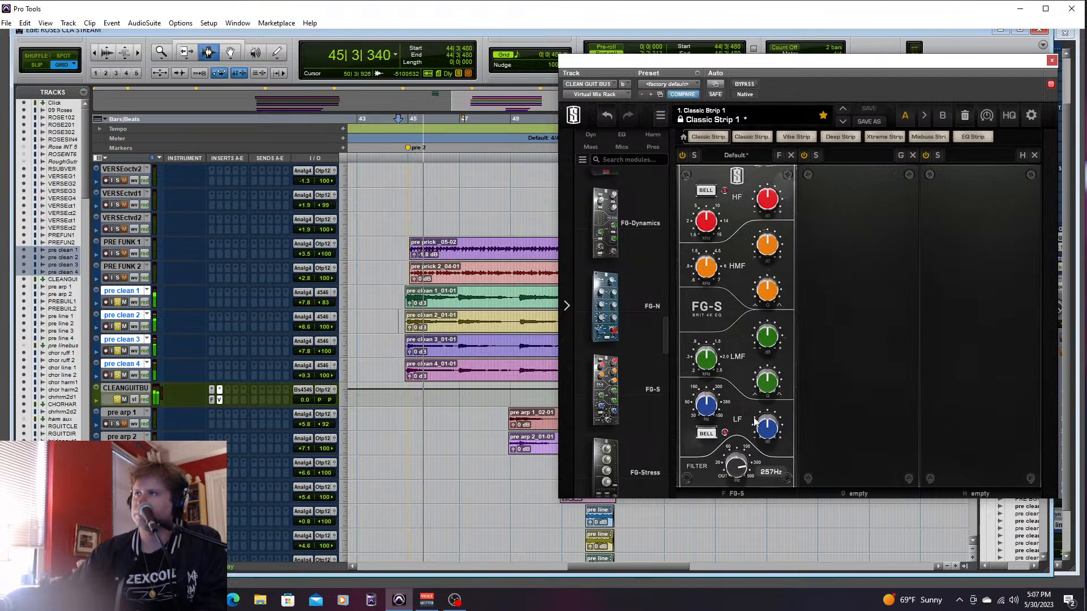
{"action": "left_click_drag", "start_coordinate": [767, 211], "coordinate": [772, 196]}
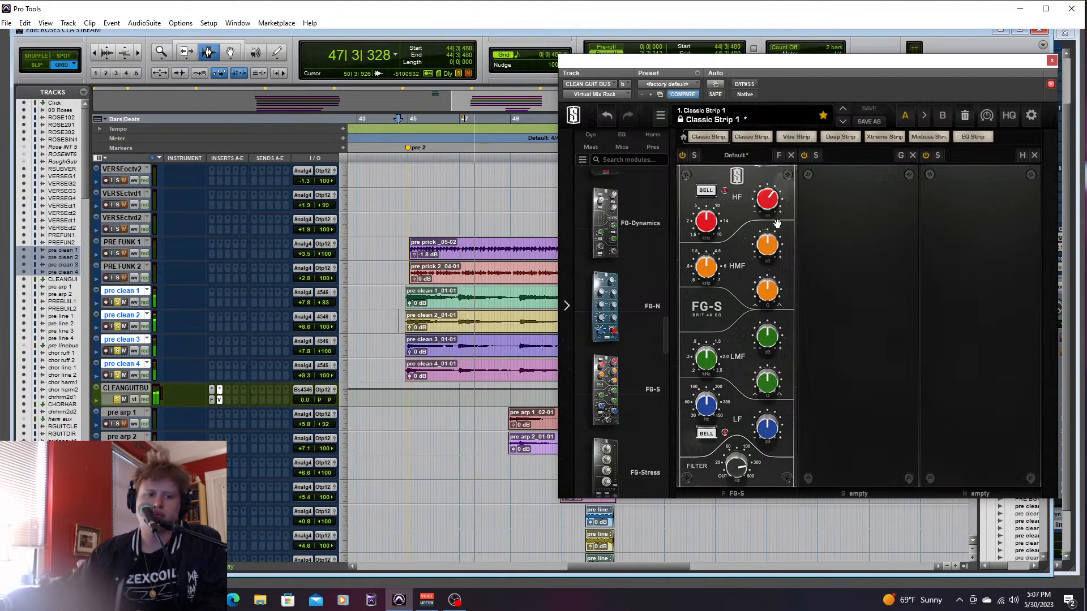
{"action": "left_click_drag", "start_coordinate": [872, 68], "coordinate": [731, 108]}
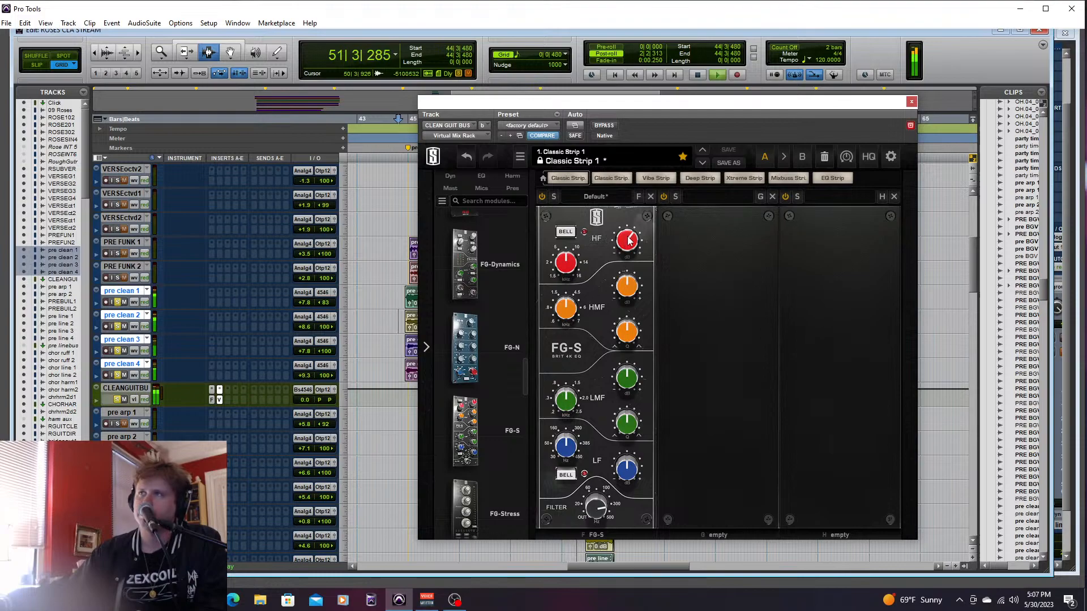
{"action": "left_click", "coordinate": [911, 102]}
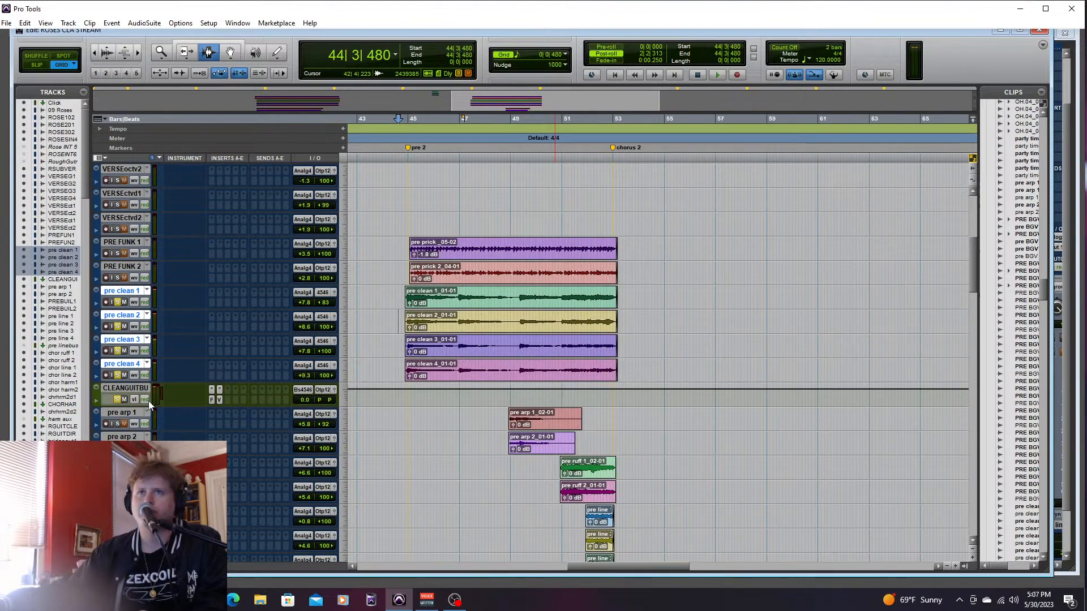
- Solo the drum and bass tracks from TAMB downward alongside the clean guitars and play the section from 44|3|480
{"action": "left_click", "coordinate": [132, 389], "text": "shift"}
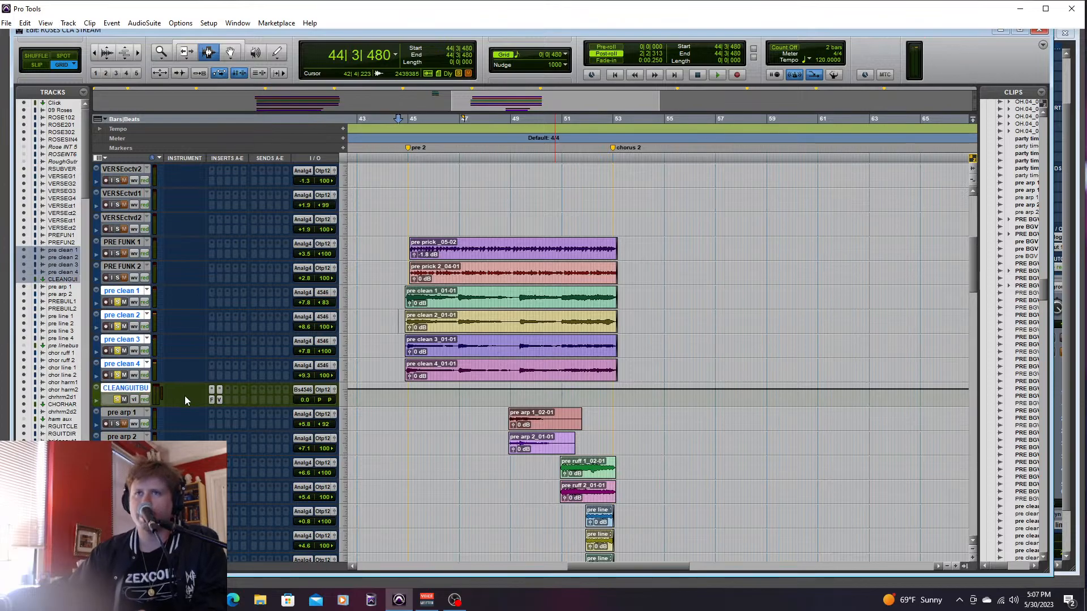
{"action": "left_click_drag", "start_coordinate": [973, 276], "coordinate": [986, 489]}
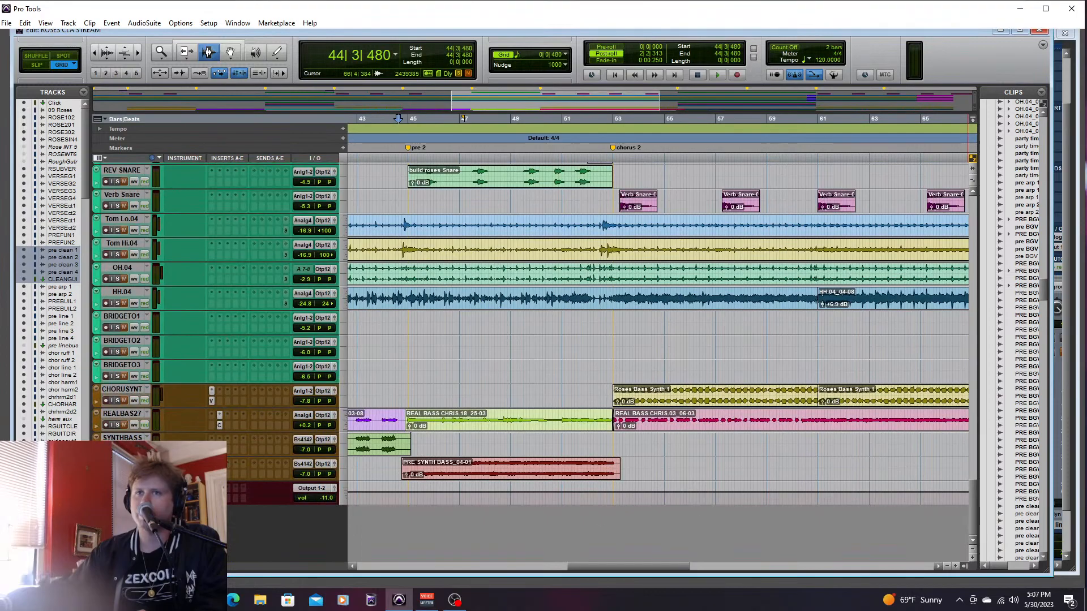
{"action": "left_click", "coordinate": [1022, 409]}
{"action": "scroll", "coordinate": [961, 488], "scroll_direction": "up", "scroll_amount": 6}
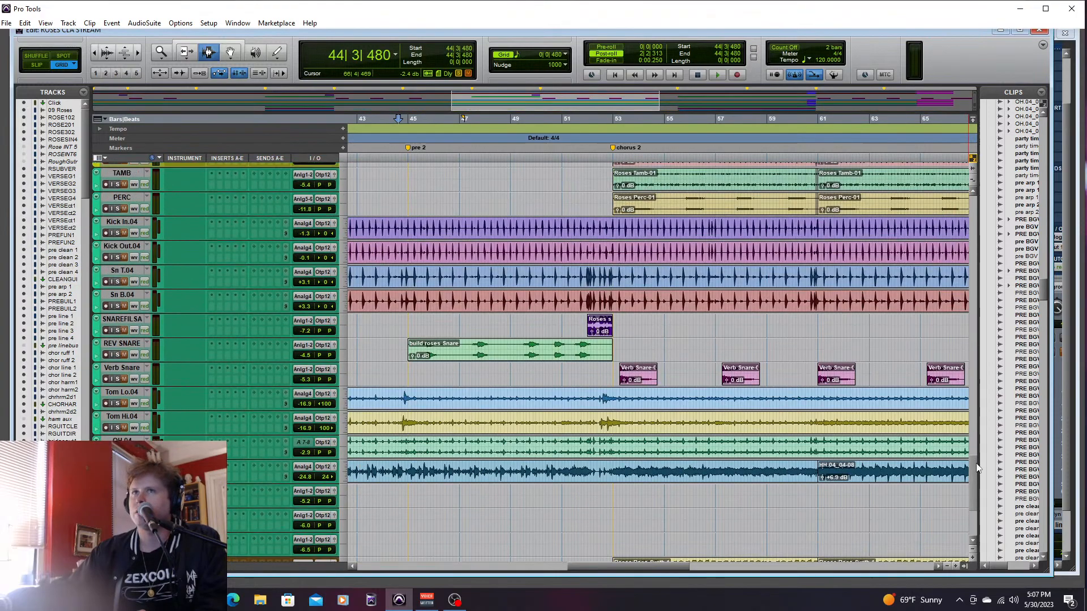
{"action": "left_click", "coordinate": [125, 291]}
{"action": "left_click", "coordinate": [117, 302]}
{"action": "key", "text": "space"}
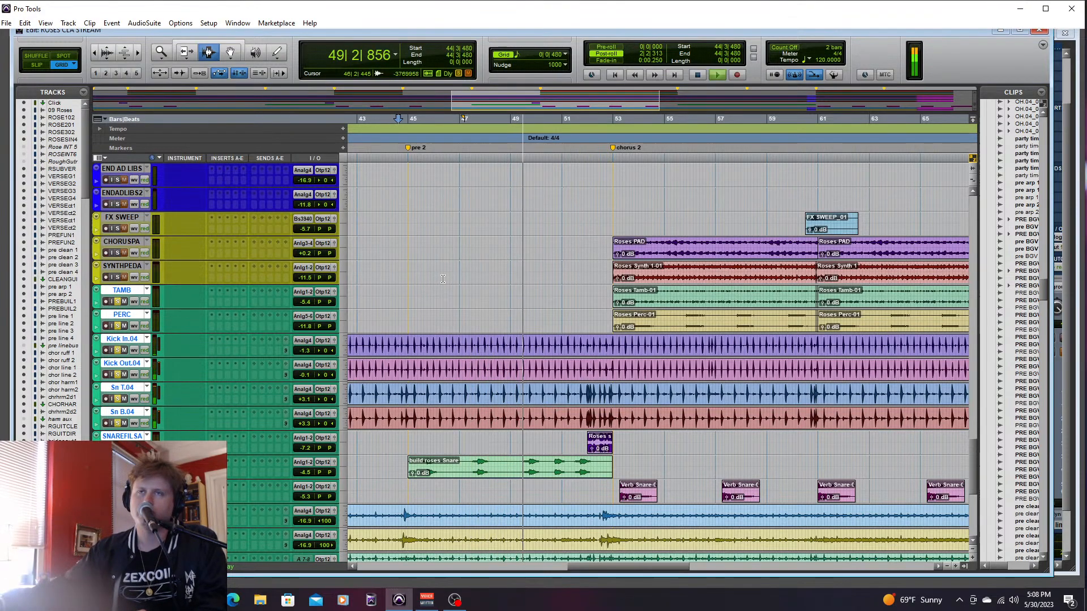
{"action": "scroll", "coordinate": [964, 459], "scroll_direction": "down", "scroll_amount": 10}
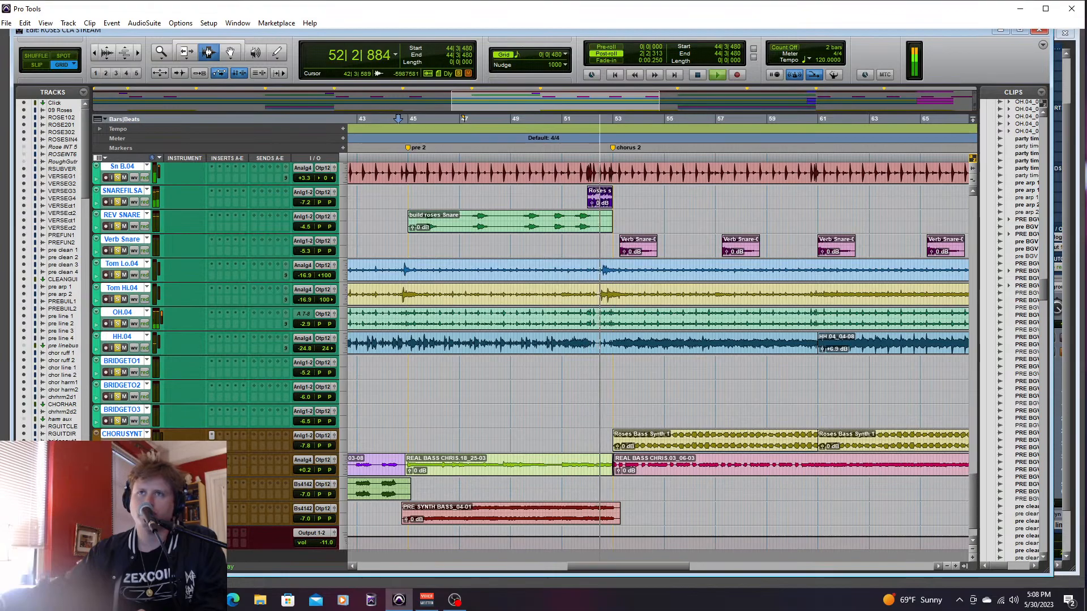
{"action": "key", "text": "space"}
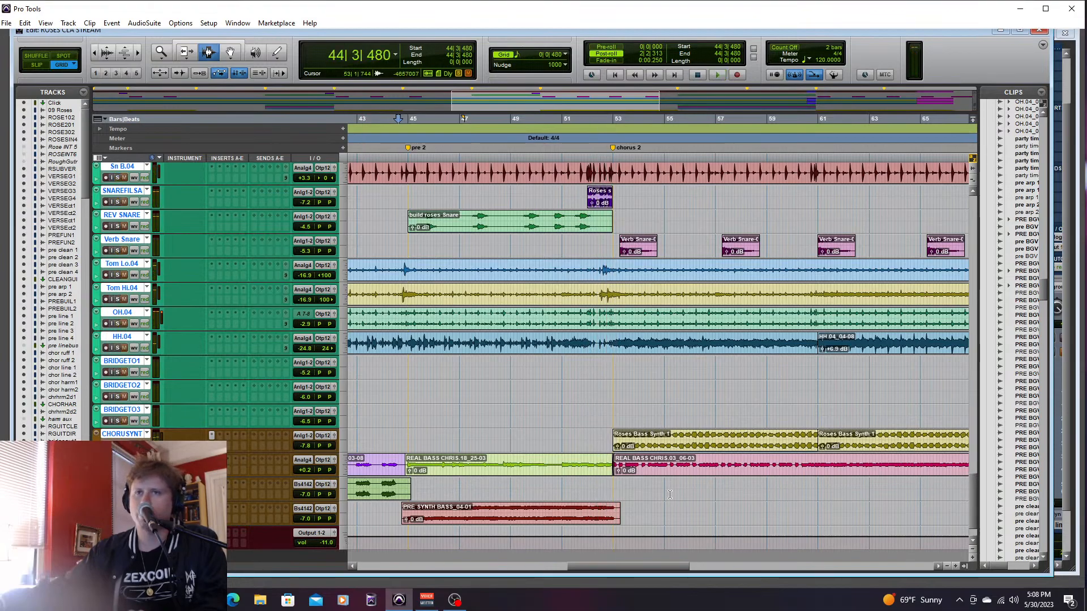
- Clear the solos on pre clean 1 through pre clean 4 and route their outputs to Output 1-2 (Stereo)
{"action": "left_click_drag", "start_coordinate": [973, 495], "coordinate": [973, 244]}
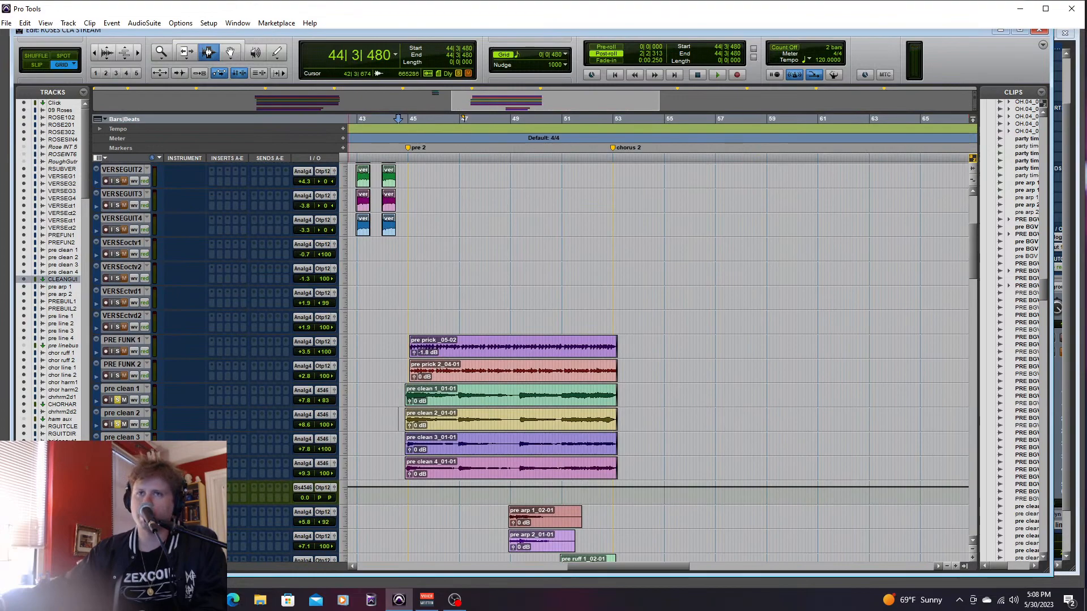
{"action": "left_click", "coordinate": [121, 389]}
{"action": "left_click", "coordinate": [118, 399]}
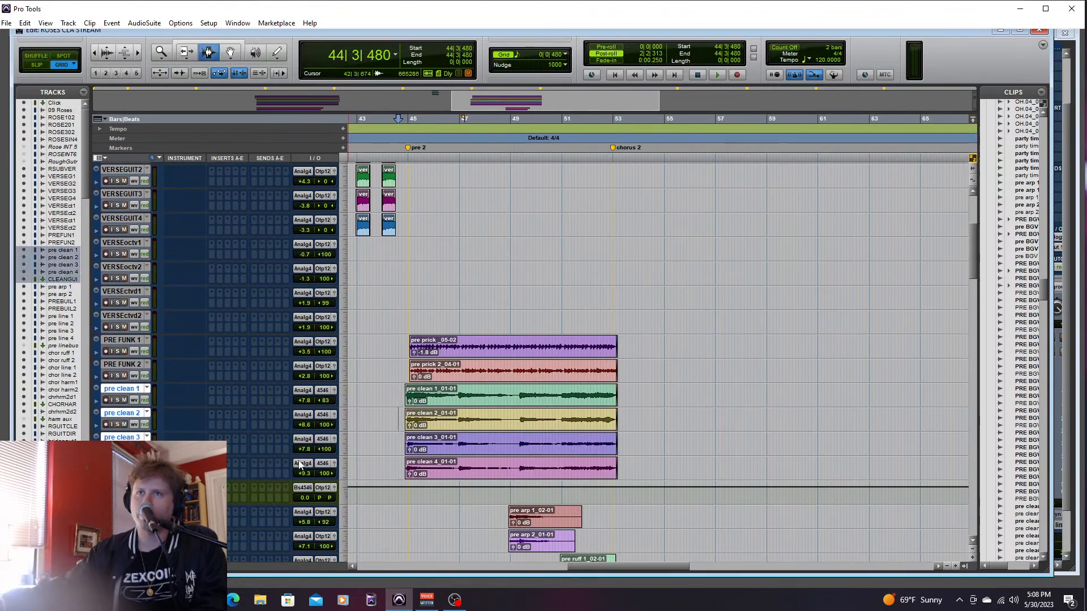
{"action": "left_click", "coordinate": [324, 464]}
{"action": "mouse_move", "coordinate": [376, 481]}
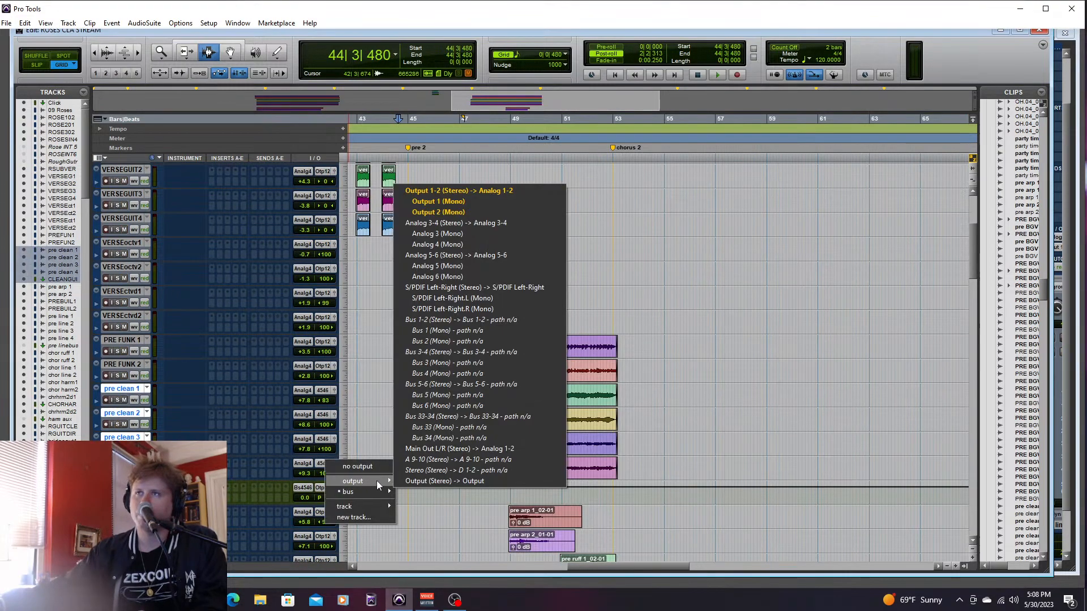
{"action": "left_click", "coordinate": [452, 191]}
- Audition the pre clean guitars in pairs, playing pre clean 1 and 2 from 45|1|480 and the other pair from 45|1|000
{"action": "left_click", "coordinate": [403, 354]}
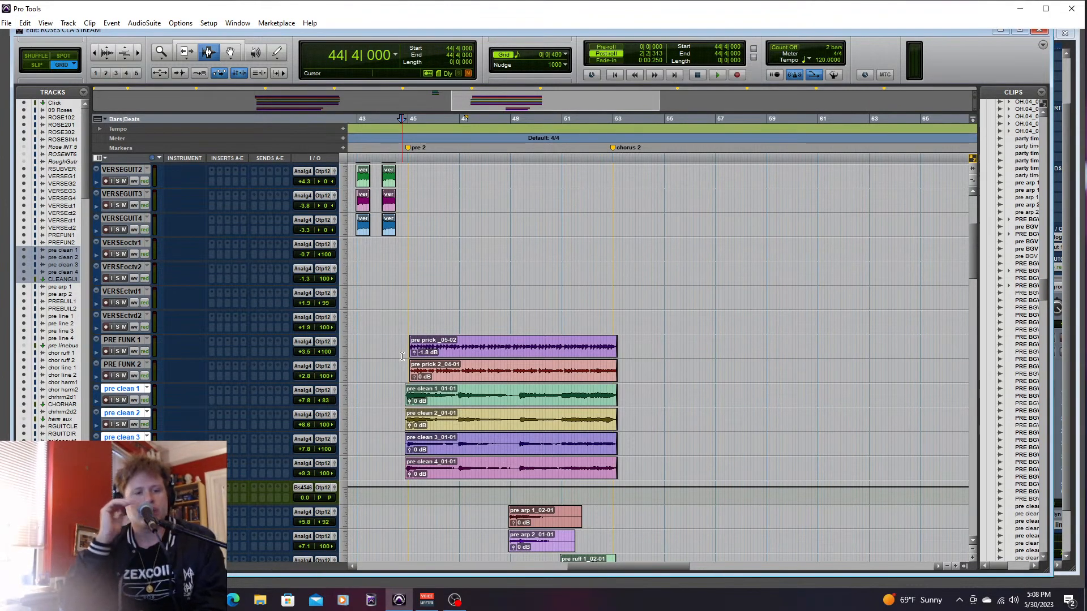
{"action": "left_click", "coordinate": [117, 400]}
{"action": "key", "text": "space"}
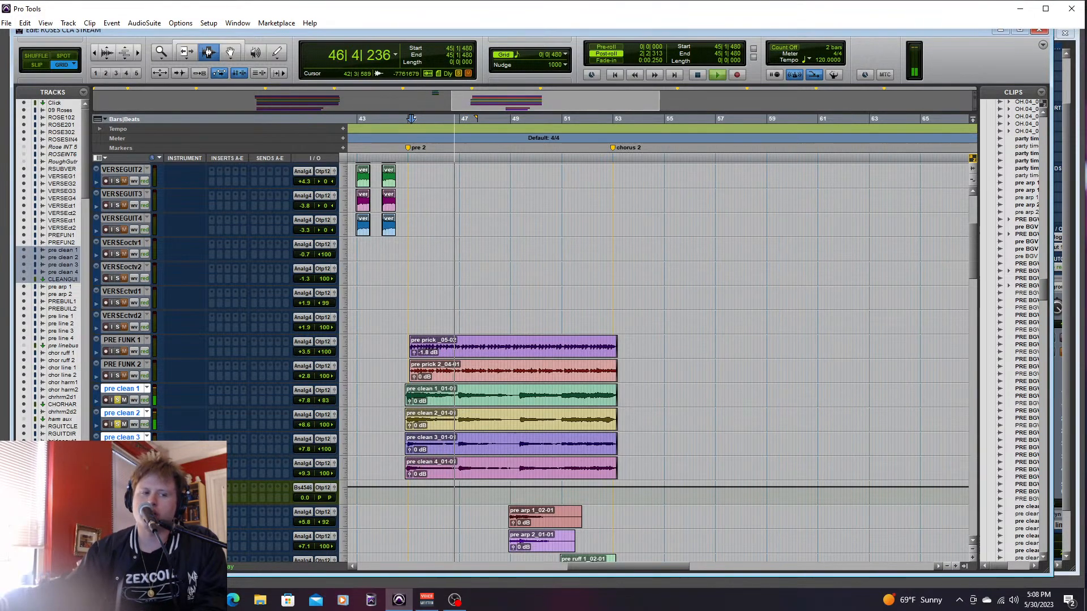
{"action": "key", "text": "space"}
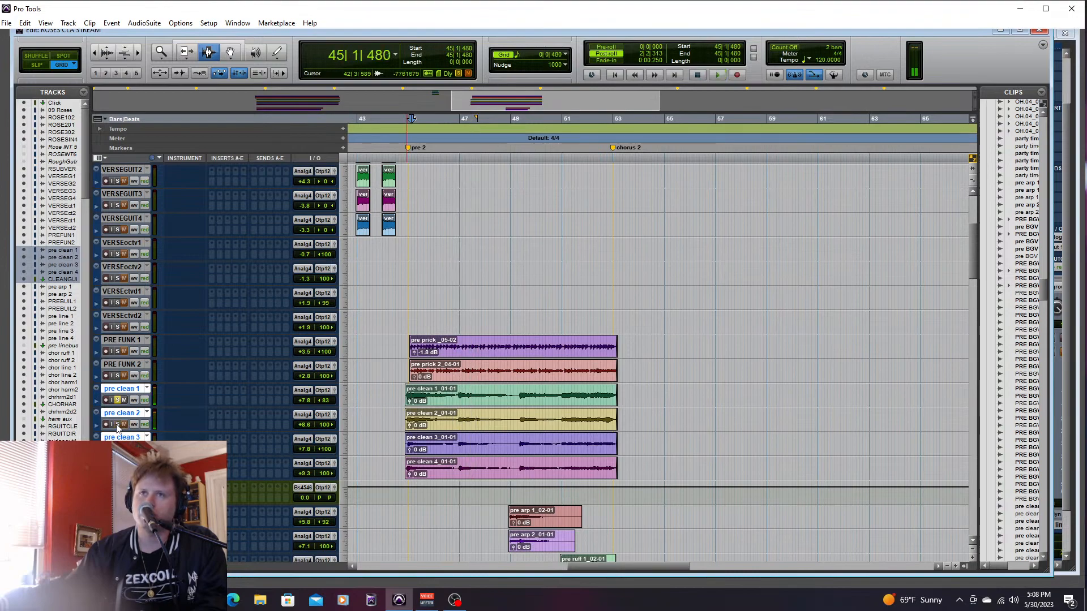
{"action": "left_click", "coordinate": [411, 446]}
{"action": "key", "text": "space"}
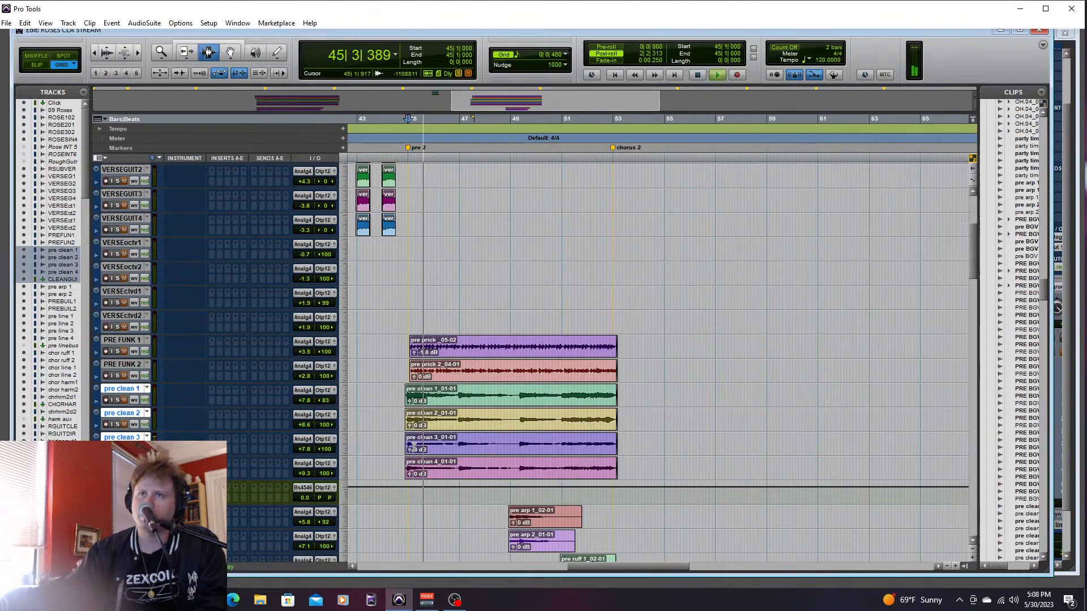
{"action": "key", "text": "space"}
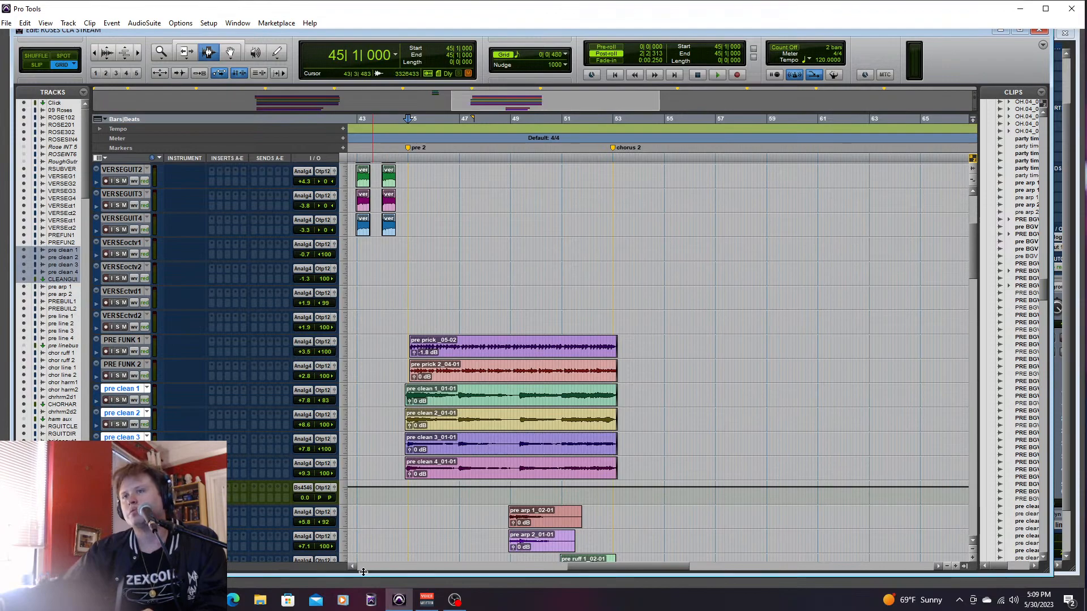
- Solo VERSEGUIT1 and VERSEGUIT2 and play the verse 2 guitars from 36|4|480
{"action": "left_click_drag", "start_coordinate": [611, 568], "coordinate": [557, 567]}
{"action": "left_click_drag", "start_coordinate": [974, 249], "coordinate": [973, 220]}
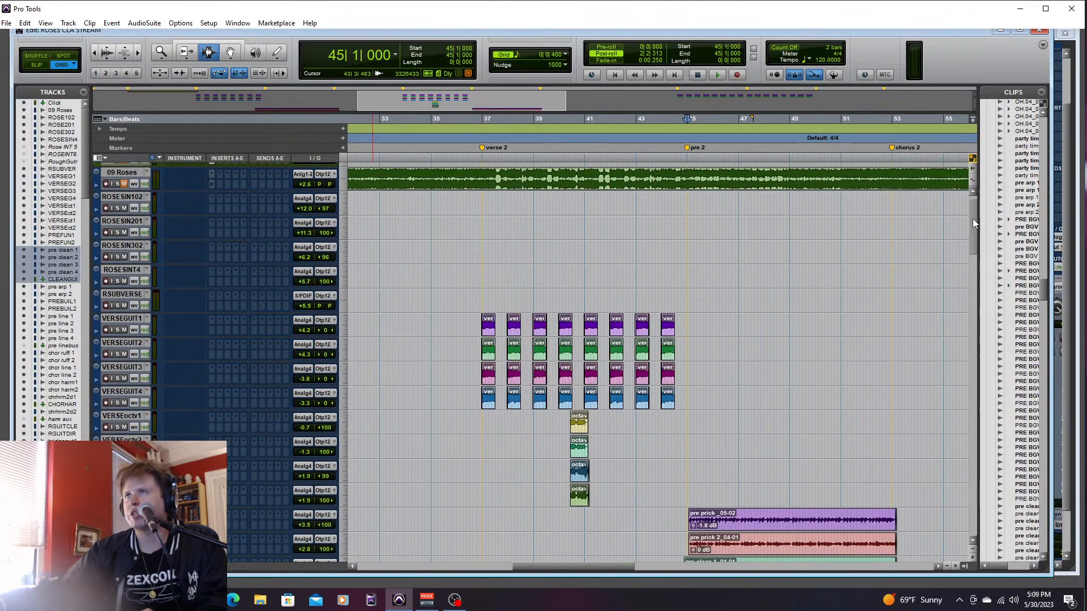
{"action": "left_click", "coordinate": [475, 328]}
{"action": "left_click", "coordinate": [118, 329]}
{"action": "left_click", "coordinate": [478, 331]}
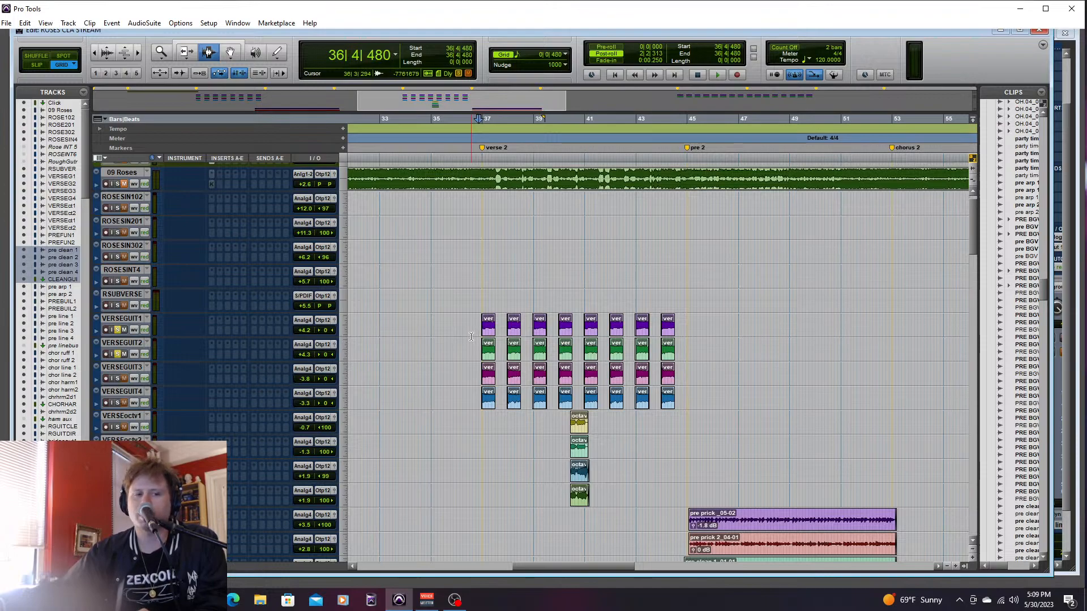
{"action": "key", "text": "space"}
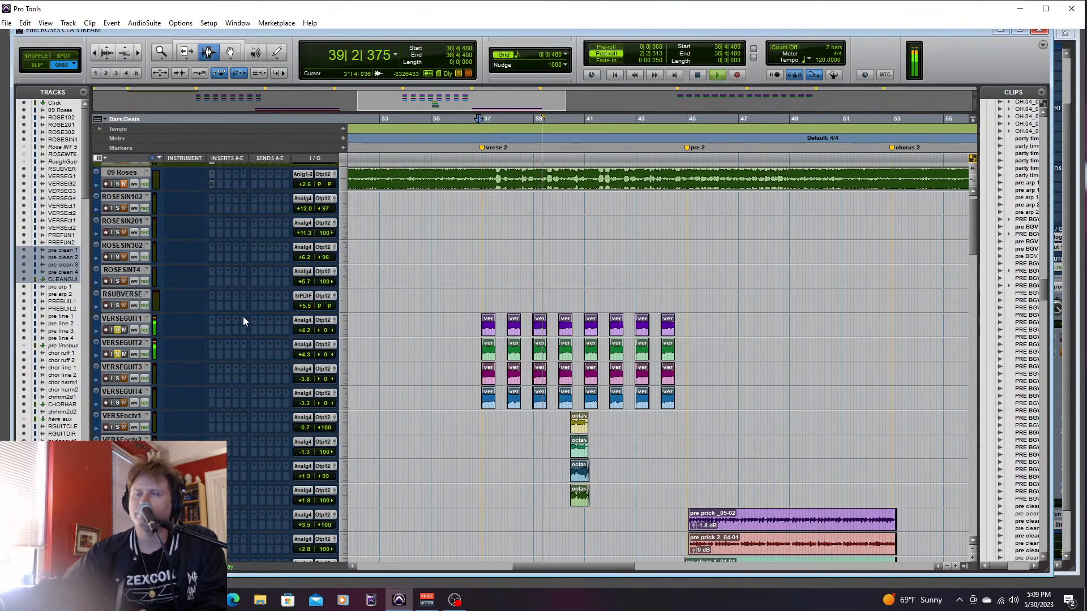
{"action": "key", "text": "space"}
- Switch the solos to VERSEGUIT3 and VERSEGUIT4 and play that pair from 36|4|480
{"action": "left_click", "coordinate": [118, 353]}
{"action": "left_click", "coordinate": [117, 330]}
{"action": "left_click", "coordinate": [117, 379]}
{"action": "left_click", "coordinate": [117, 403]}
{"action": "key", "text": "space"}
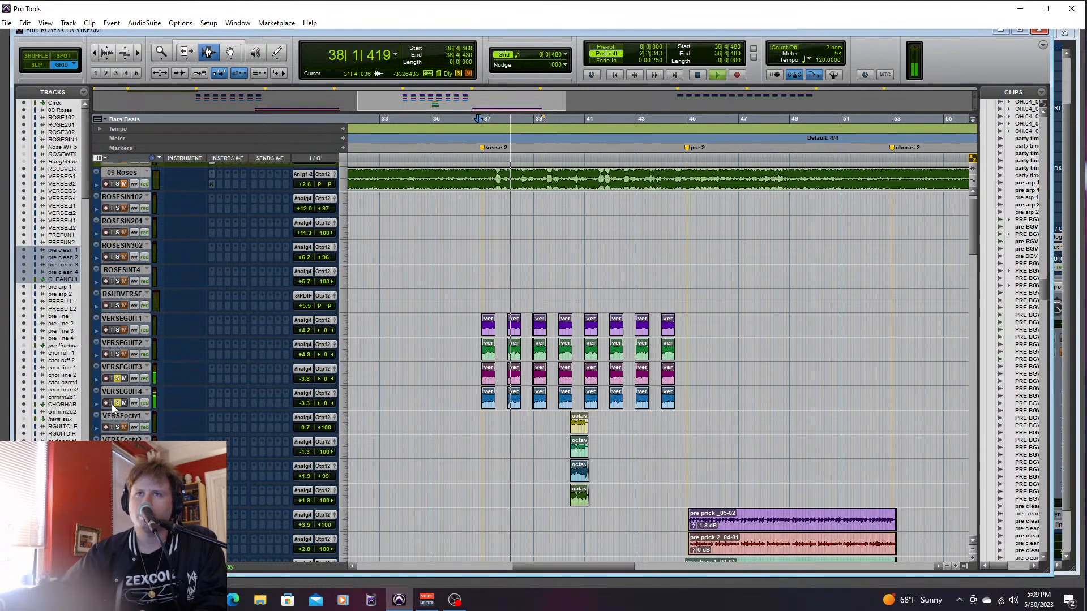
{"action": "key", "text": "space"}
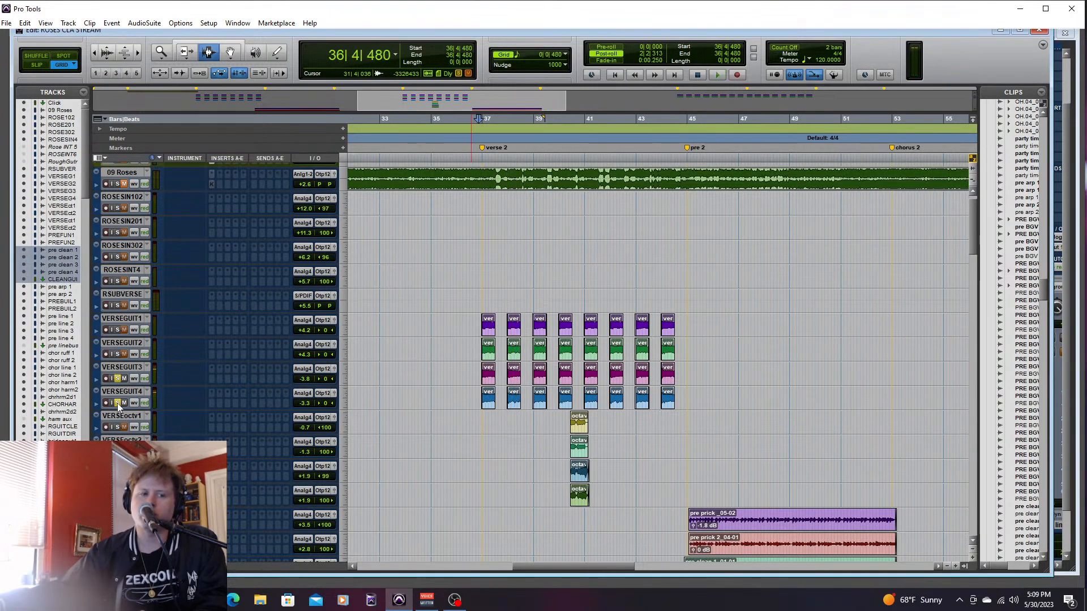
- Solo VERSEGUIT1 and VERSEGUIT2 again and replay them from 36|4|480 for comparison
{"action": "left_click", "coordinate": [117, 353]}
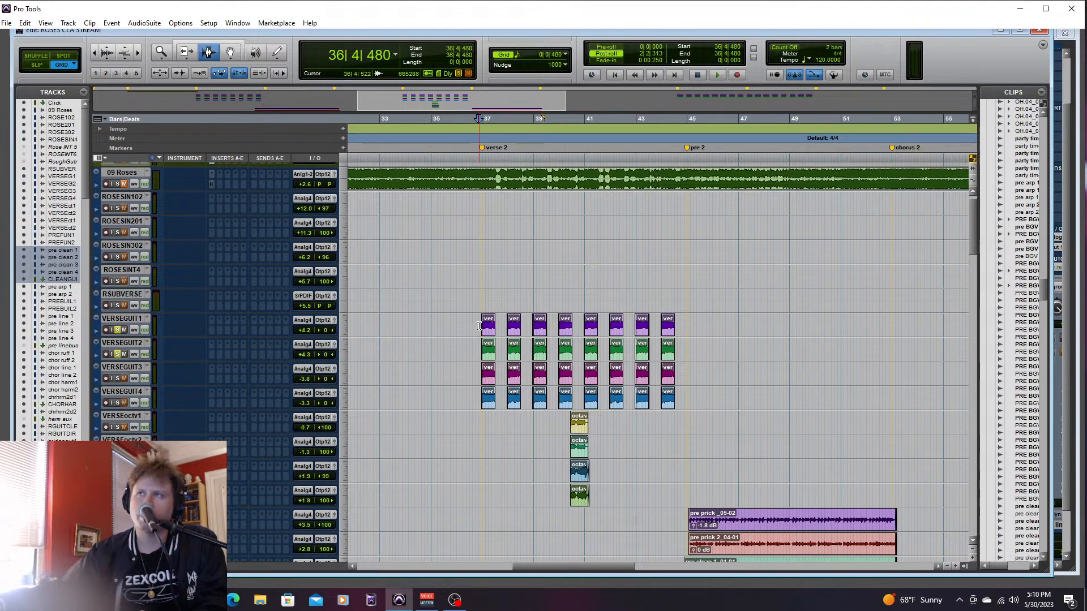
{"action": "key", "text": "space"}
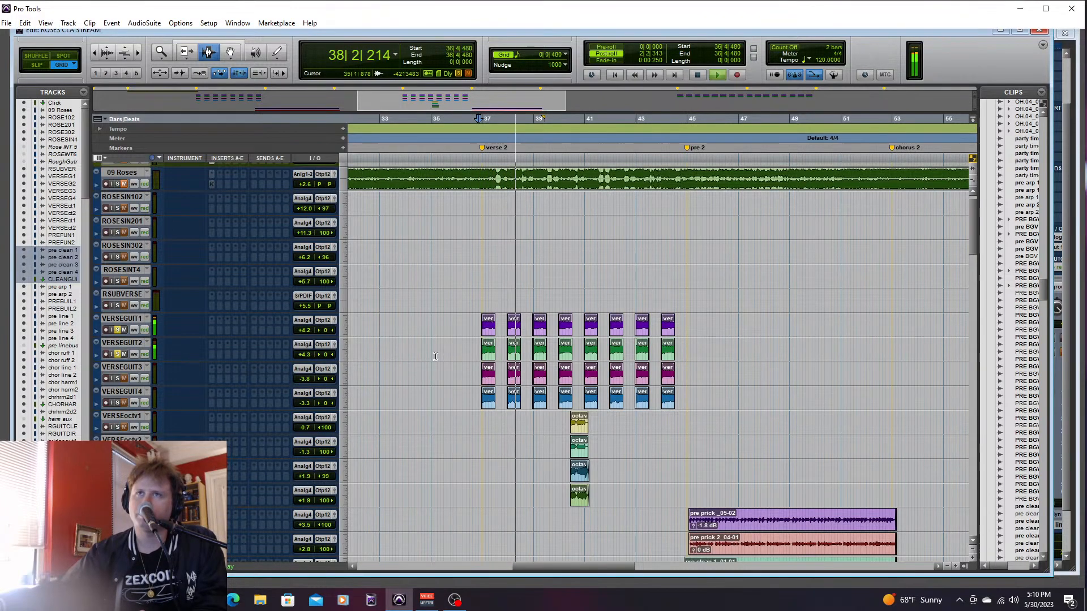
{"action": "key", "text": "space"}
- Solo VERSEGUIT3 and VERSEGUIT4 instead and play them from 36|4|000
{"action": "left_click", "coordinate": [117, 378]}
{"action": "left_click", "coordinate": [111, 402]}
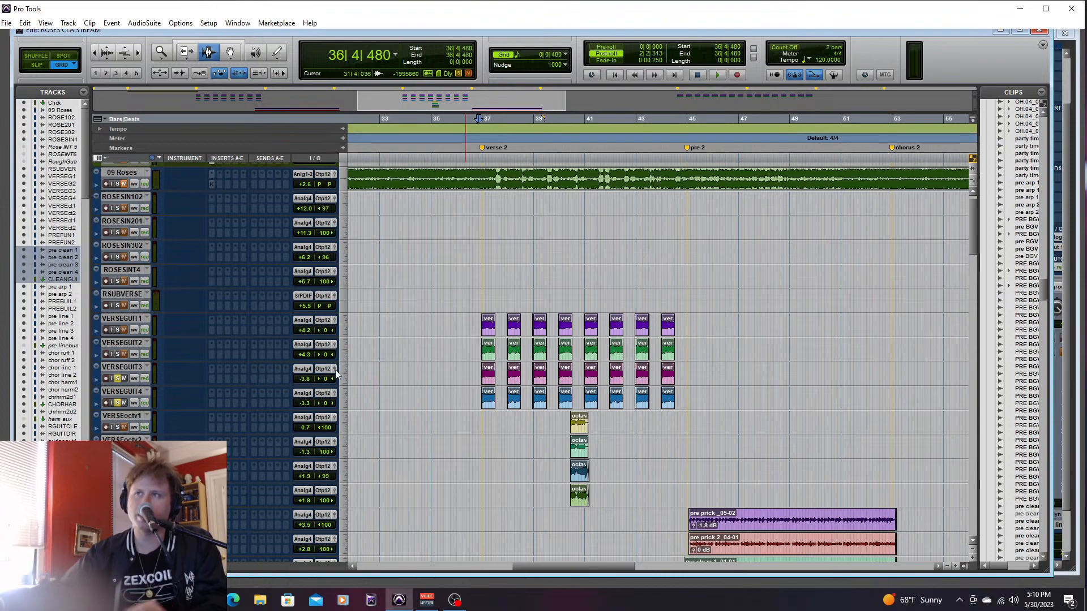
{"action": "left_click", "coordinate": [477, 377]}
{"action": "key", "text": "space"}
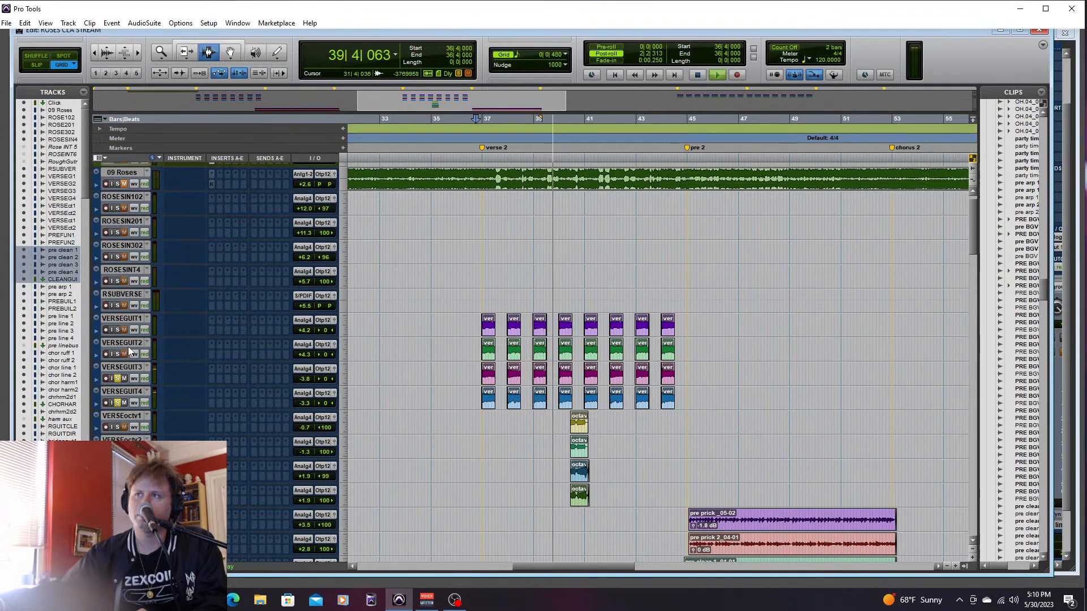
{"action": "key", "text": "space"}
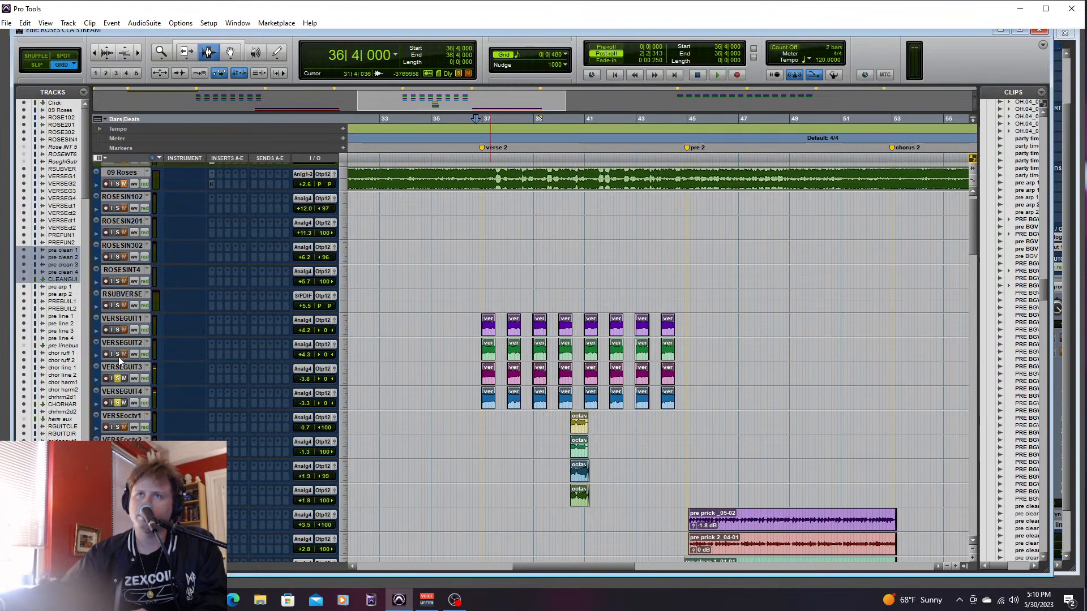
- Add VERSEGUIT1 and VERSEGUIT2 to the solos and play all four verse guitars together from 36|4|480
{"action": "left_click", "coordinate": [118, 329]}
{"action": "left_click", "coordinate": [479, 332]}
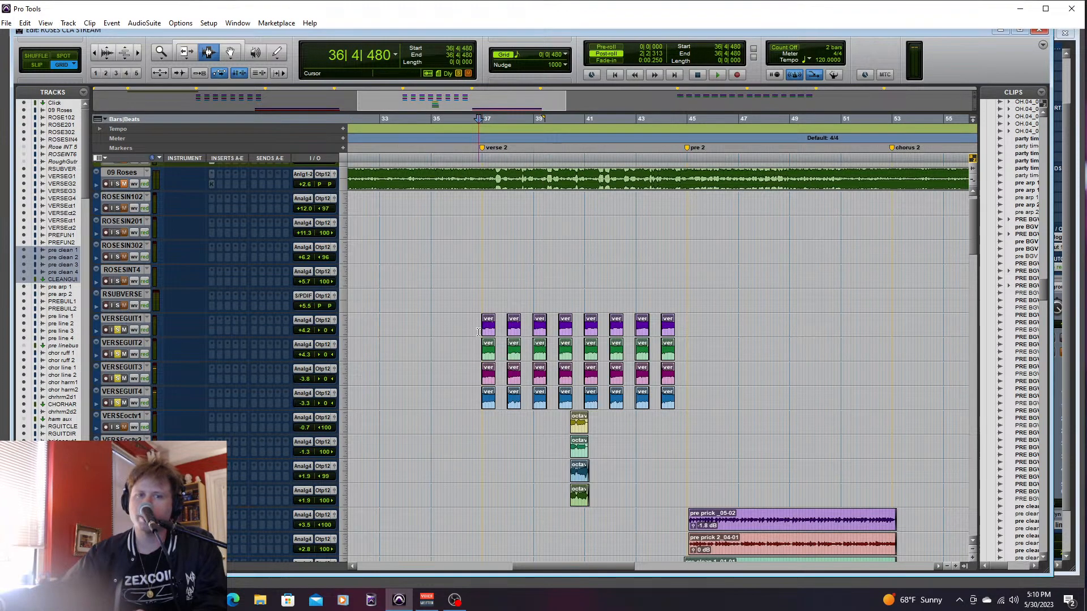
{"action": "key", "text": "space"}
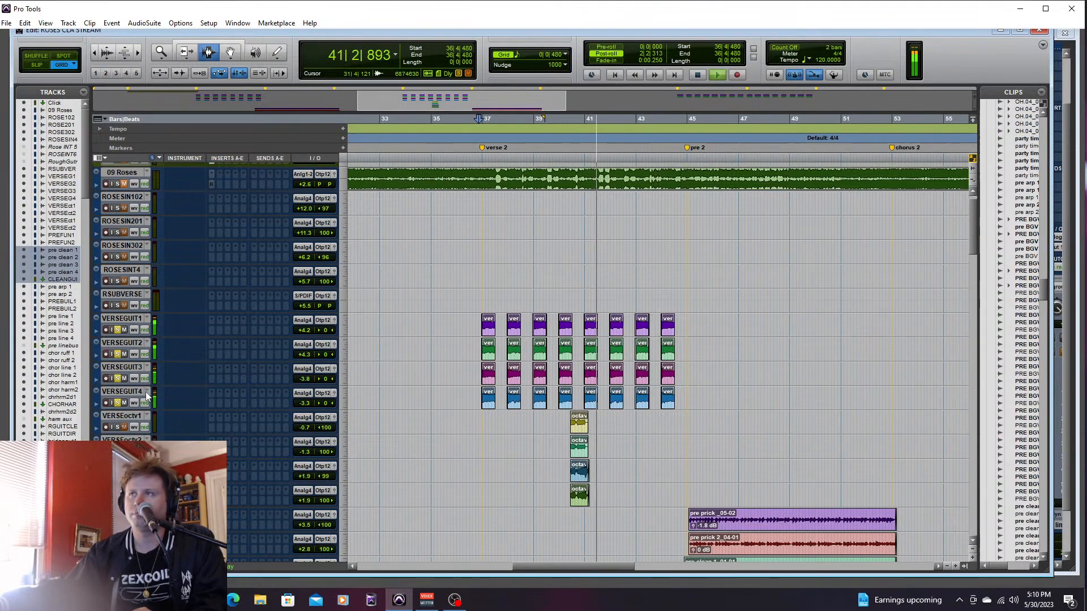
{"action": "key", "text": "space"}
- Clear the solo on VERSEGUIT4, select VERSEGUIT1 through VERSEGUIT3, and clear their solos as well
{"action": "left_click", "coordinate": [118, 402]}
{"action": "left_click", "coordinate": [122, 318], "text": "shift"}
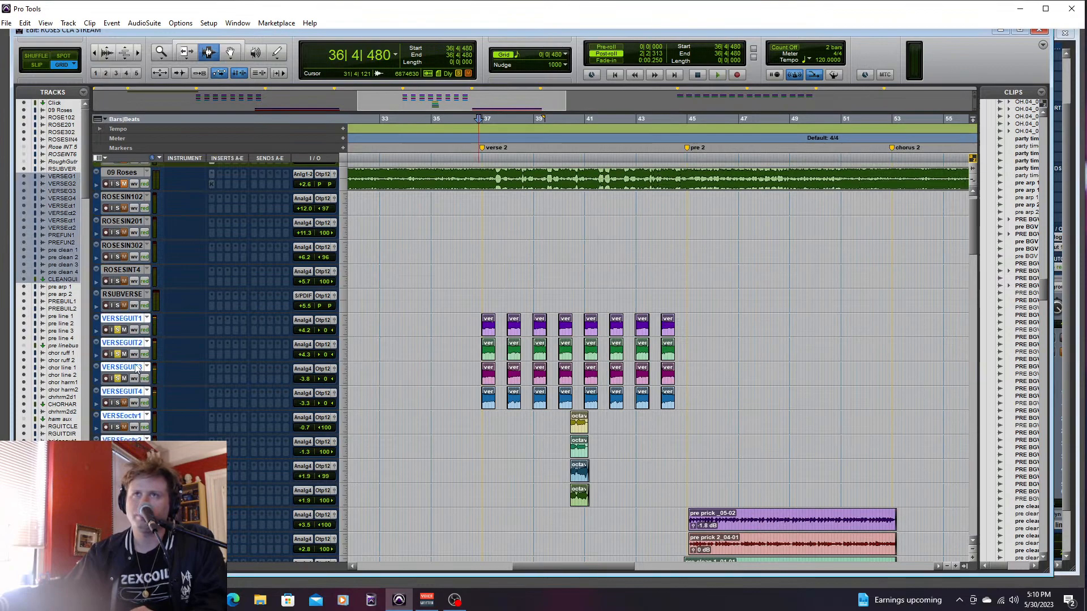
{"action": "left_click", "coordinate": [128, 294]}
{"action": "left_click", "coordinate": [134, 321]}
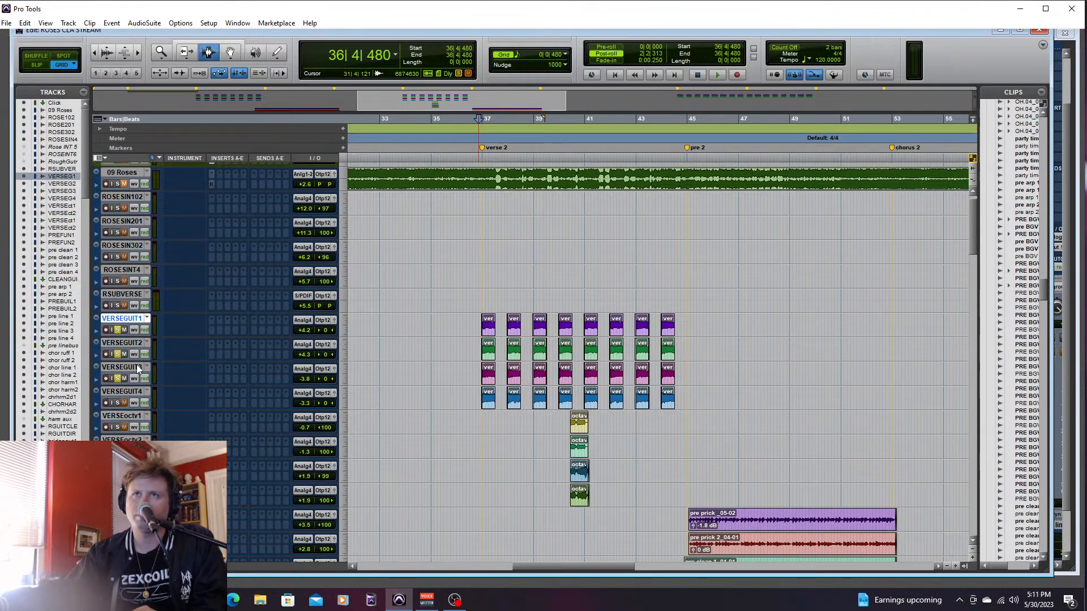
{"action": "left_click", "coordinate": [133, 368], "text": "shift"}
{"action": "left_click", "coordinate": [116, 378], "text": "alt+shift"}
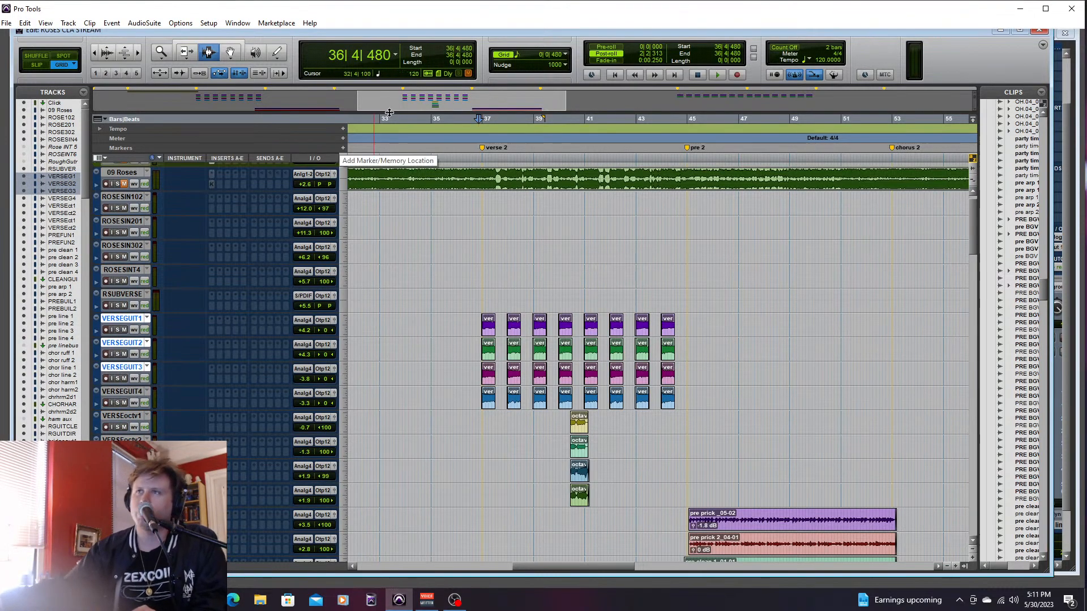
- Highlight the verse 2 clips of VERSEGUIT1 and VERSEGUIT2, then those of VERSEGUIT3 and VERSEGUIT4, and place the cursor at 39|4|000
{"action": "left_click", "coordinate": [475, 308]}
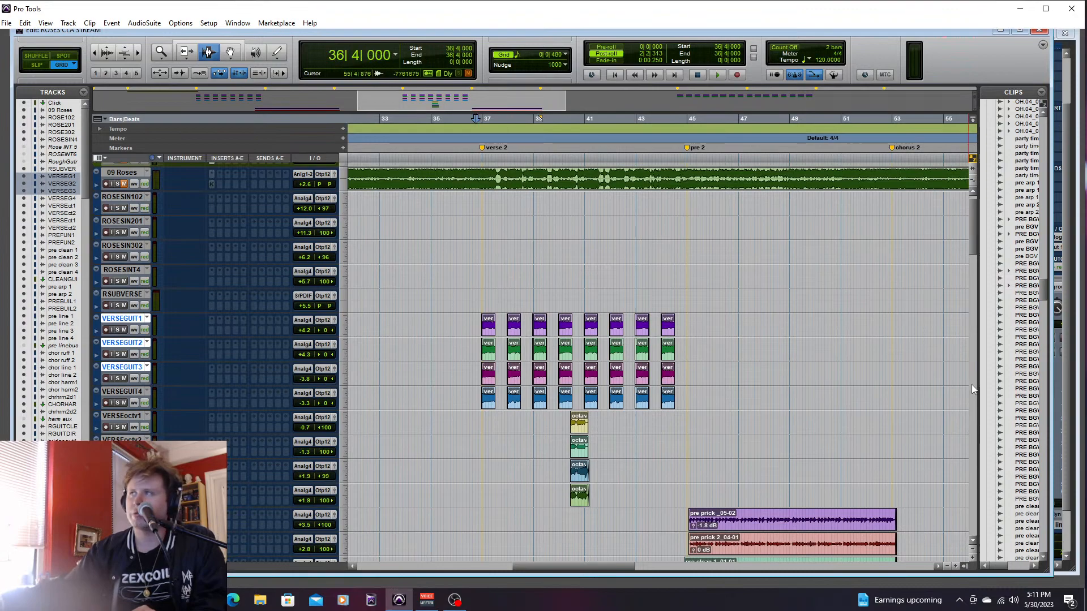
{"action": "scroll", "coordinate": [974, 249], "scroll_direction": "down", "scroll_amount": 3}
{"action": "scroll", "coordinate": [978, 258], "scroll_direction": "up", "scroll_amount": 2}
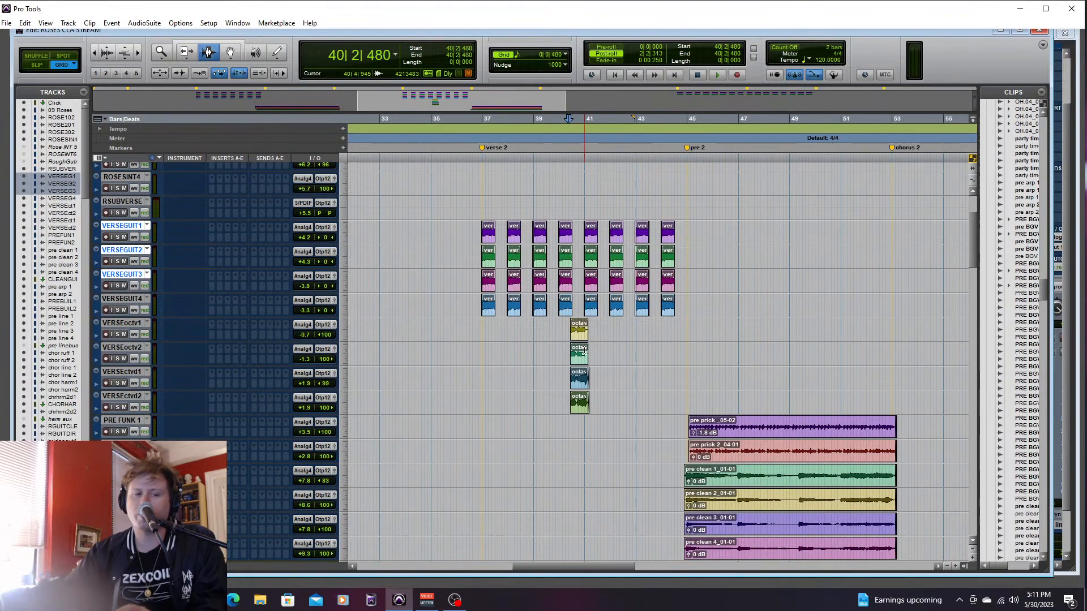
{"action": "left_click_drag", "start_coordinate": [464, 221], "coordinate": [711, 254]}
{"action": "left_click_drag", "start_coordinate": [461, 291], "coordinate": [688, 305]}
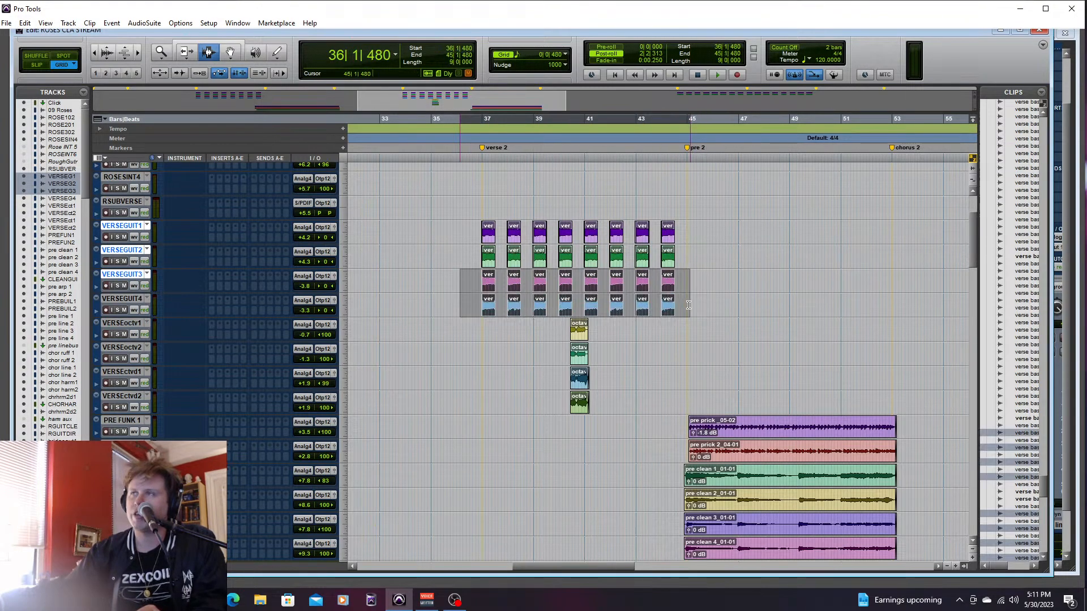
{"action": "left_click", "coordinate": [552, 339]}
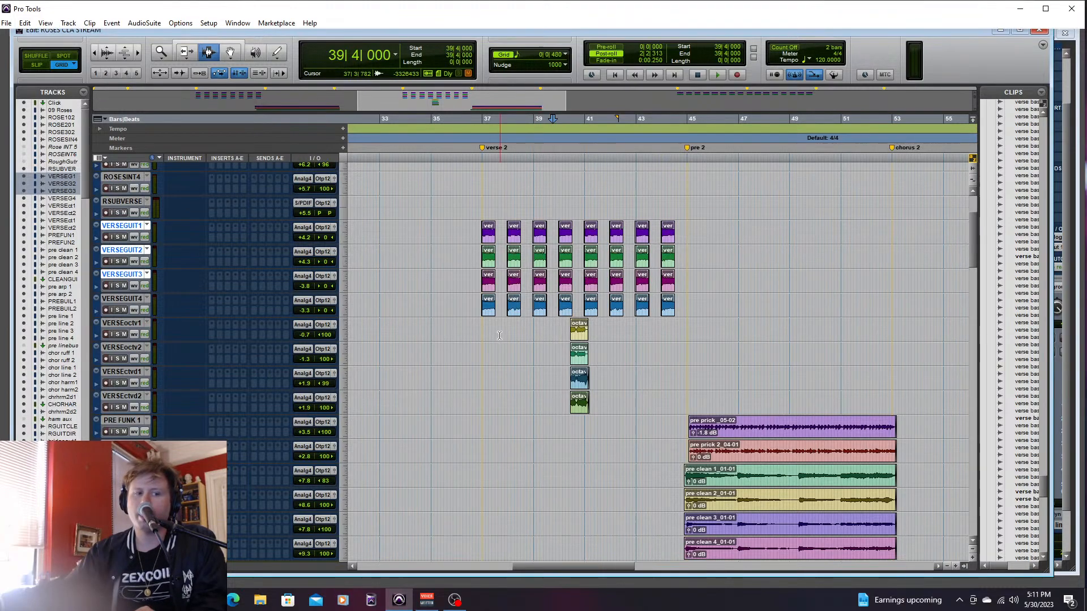
- Solo VERSEoctv1 and VERSEoctv2 and play the octave part from 40|2|000
{"action": "left_click", "coordinate": [141, 325]}
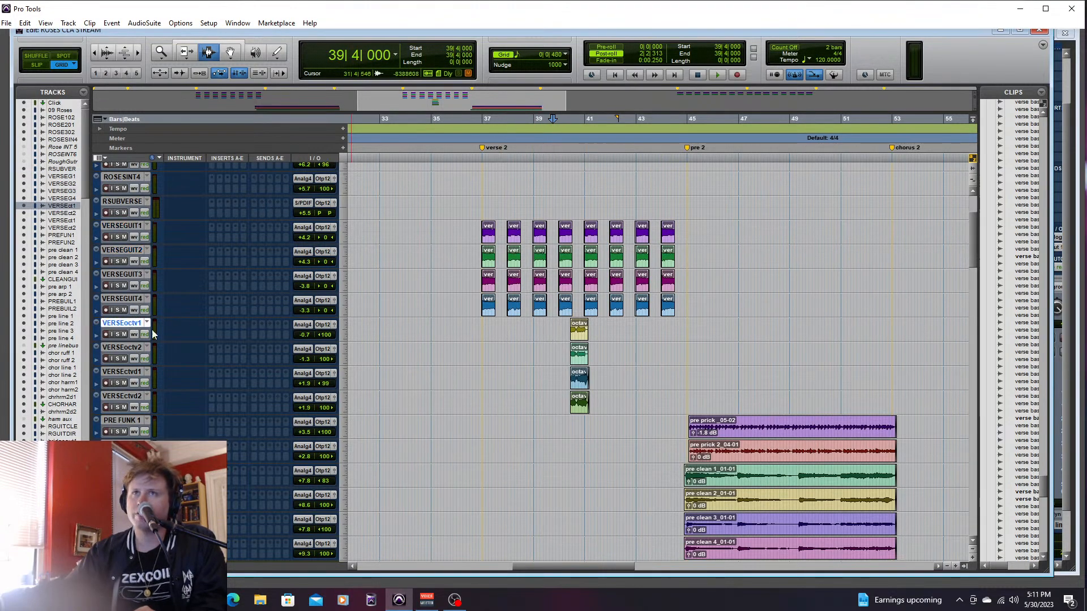
{"action": "left_click", "coordinate": [127, 346], "text": "shift"}
{"action": "left_click", "coordinate": [117, 358]}
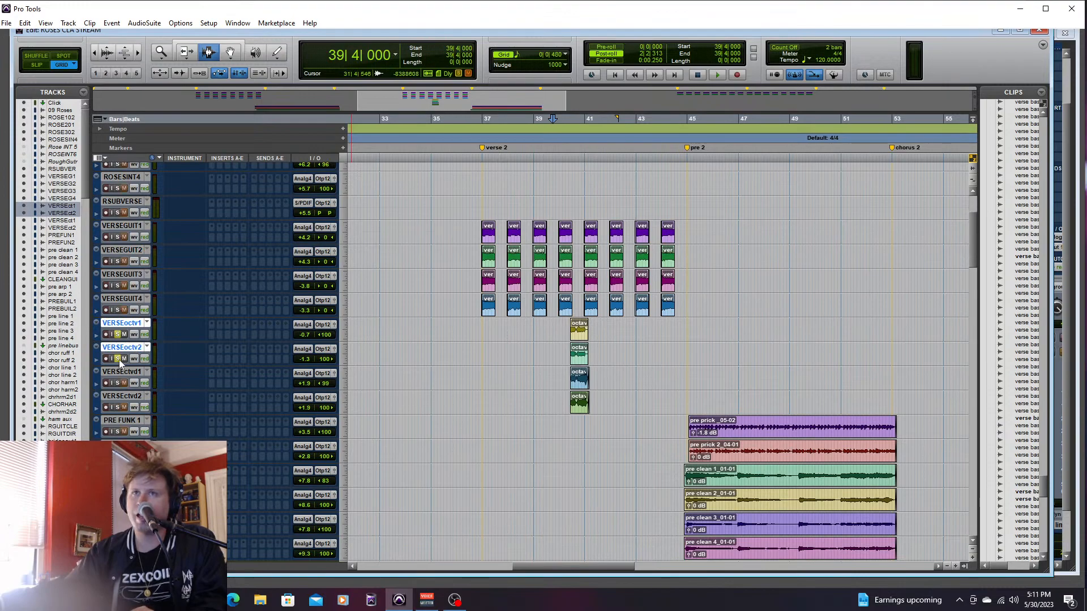
{"action": "left_click", "coordinate": [566, 331]}
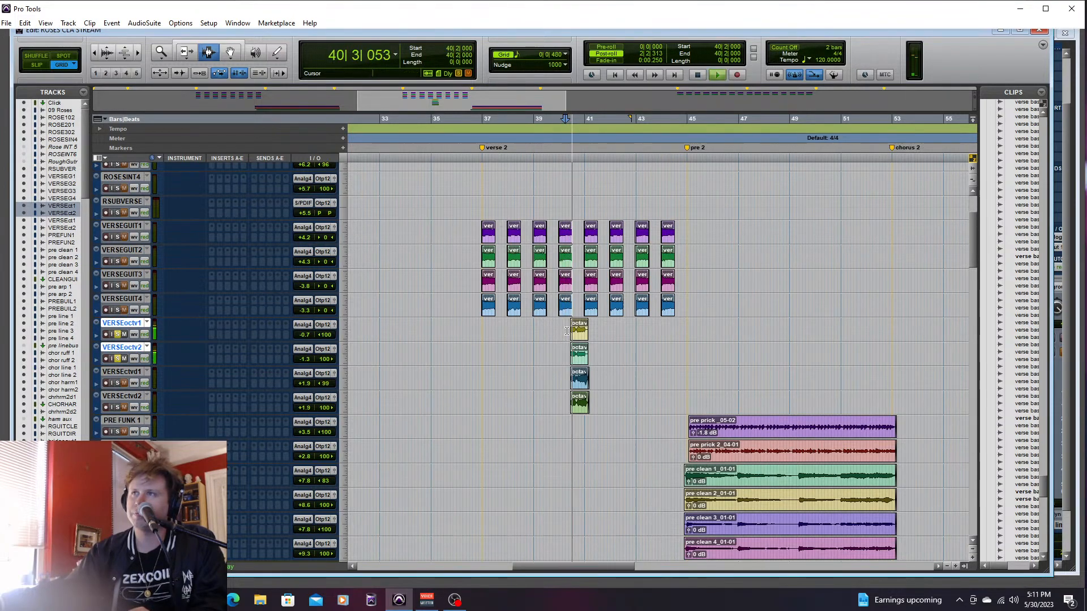
{"action": "key", "text": "space"}
{"action": "key", "text": "space"}
- Add VERSEctvd1 and VERSEctvd2 to the solos and play all four octave guitars from 40|2|000, then from 39|4|480
{"action": "left_click", "coordinate": [118, 383]}
{"action": "left_click", "coordinate": [118, 407]}
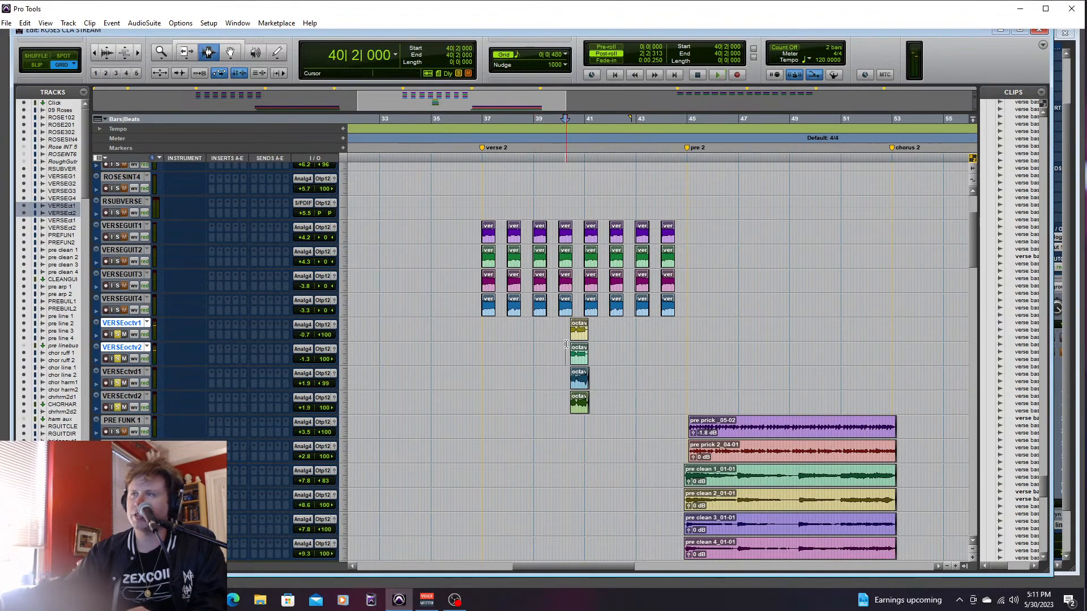
{"action": "key", "text": "space"}
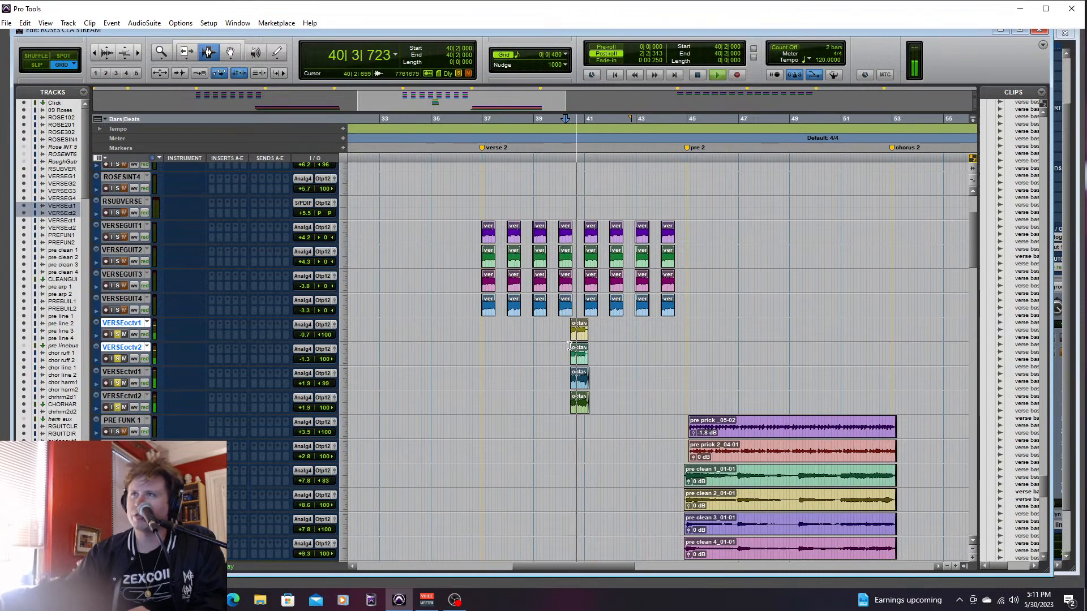
{"action": "key", "text": "space"}
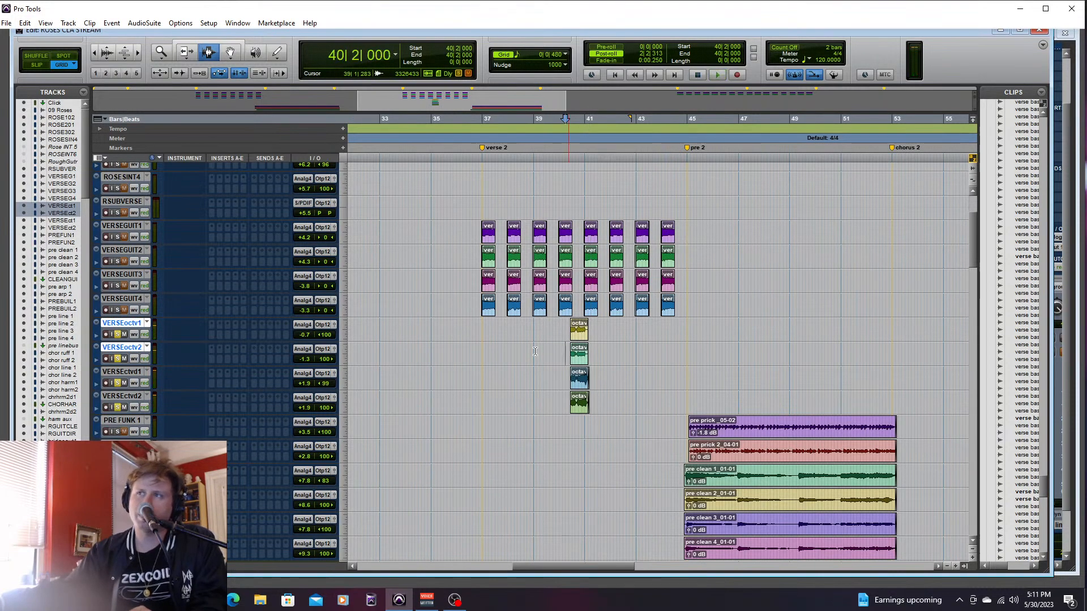
{"action": "left_click", "coordinate": [556, 327]}
{"action": "key", "text": "space"}
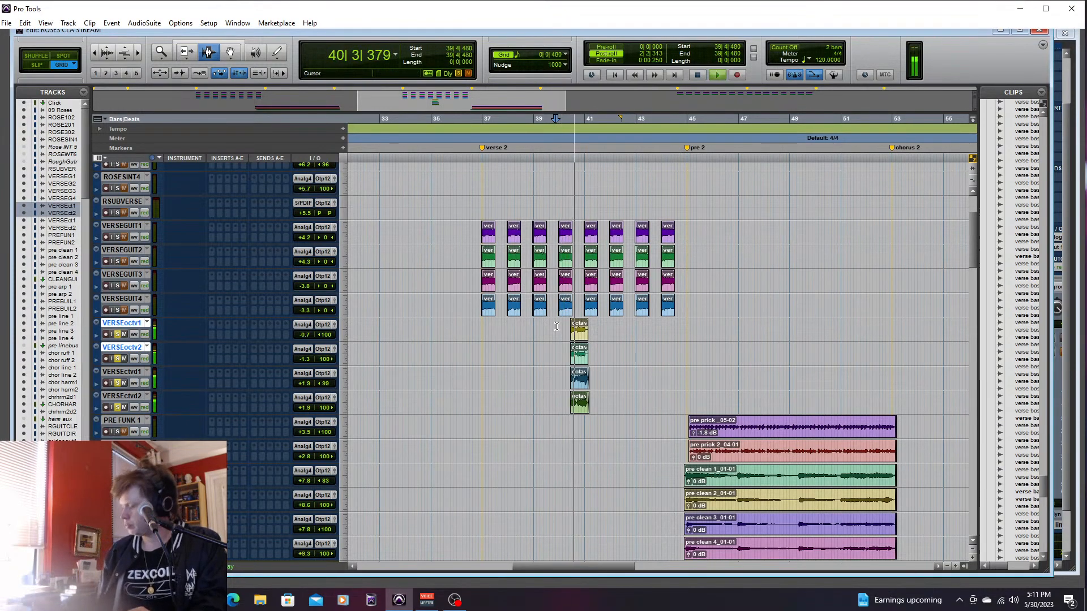
{"action": "key", "text": "space"}
- Solo VERSEGUIT1 through VERSEGUIT4 plus the drum and bass tracks from TAMB down to the last synth bass, and play verse 2 from 36|2|000
{"action": "left_click", "coordinate": [117, 299]}
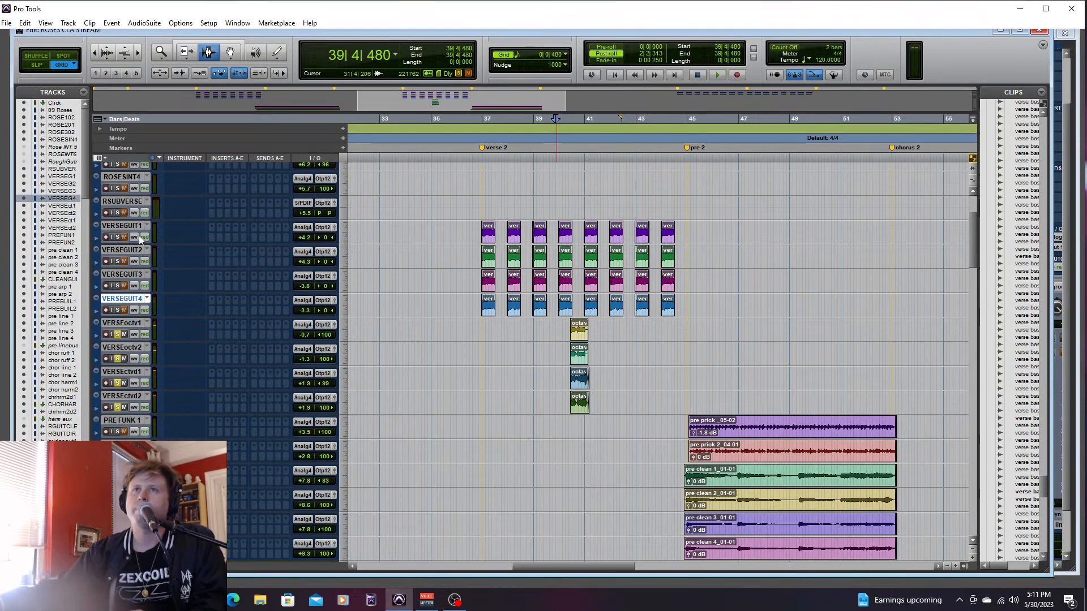
{"action": "left_click", "coordinate": [121, 227], "text": "shift"}
{"action": "left_click_drag", "start_coordinate": [973, 256], "coordinate": [969, 494]}
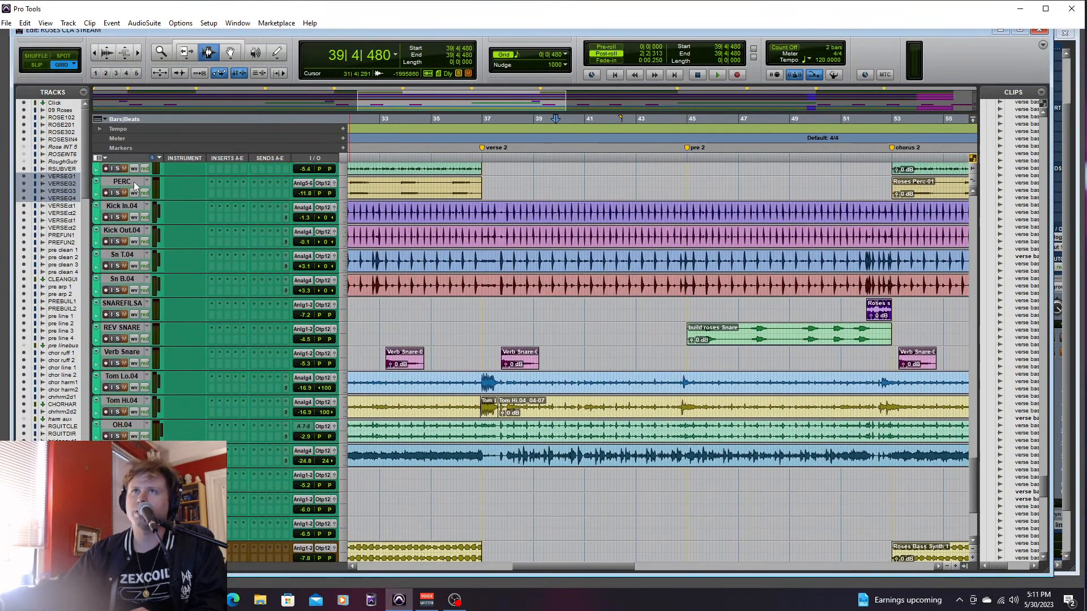
{"action": "scroll", "coordinate": [736, 396], "scroll_direction": "up", "scroll_amount": 5}
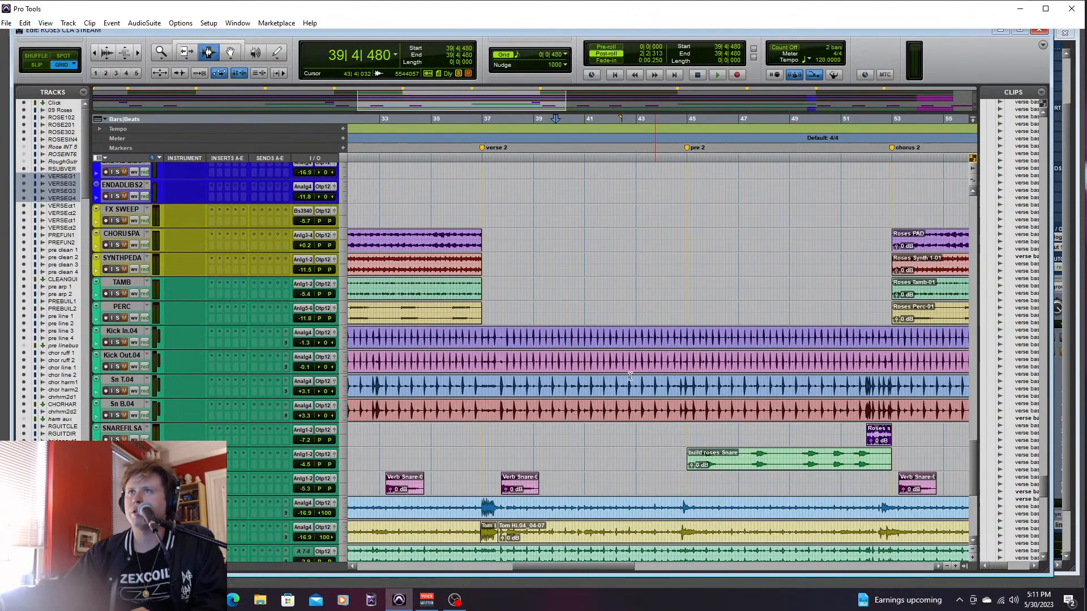
{"action": "left_click", "coordinate": [121, 282]}
{"action": "left_click_drag", "start_coordinate": [974, 451], "coordinate": [966, 559]}
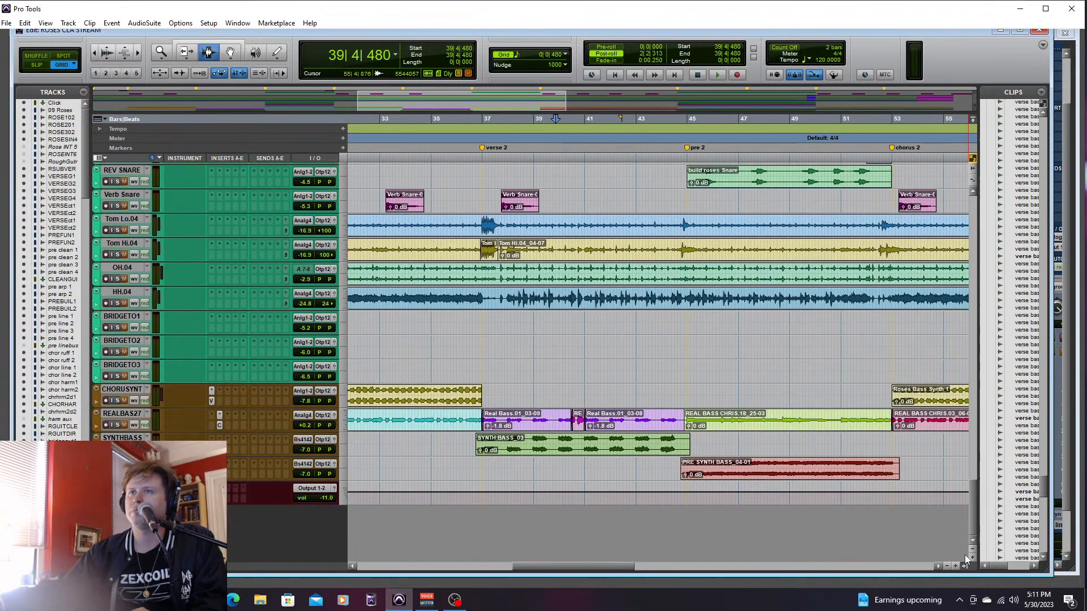
{"action": "left_click", "coordinate": [121, 462], "text": "shift"}
{"action": "key", "text": "shift+s"}
{"action": "key", "text": "space"}
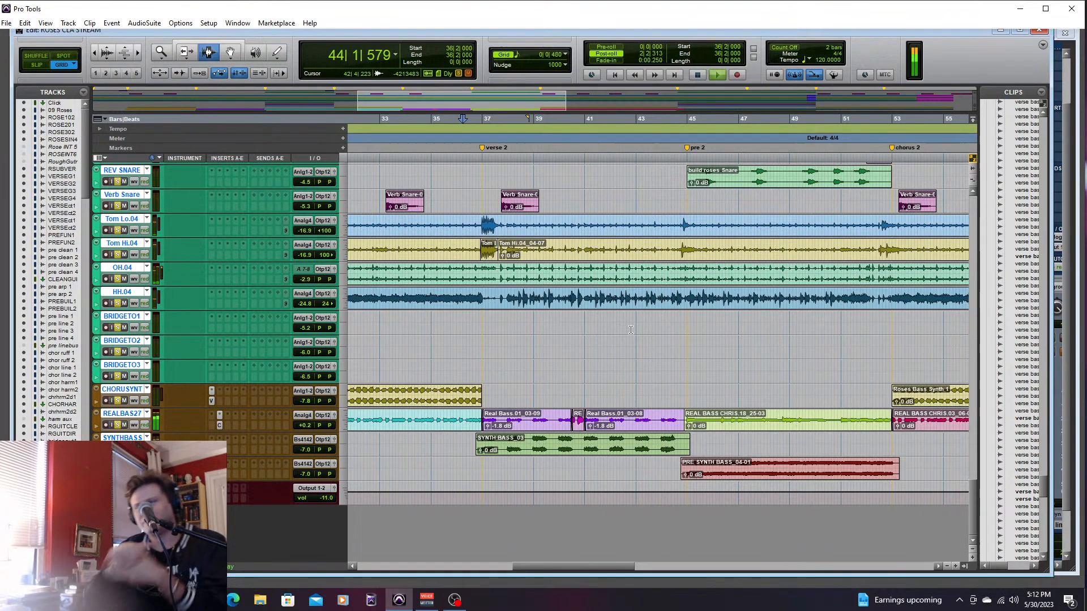
{"action": "key", "text": "space"}
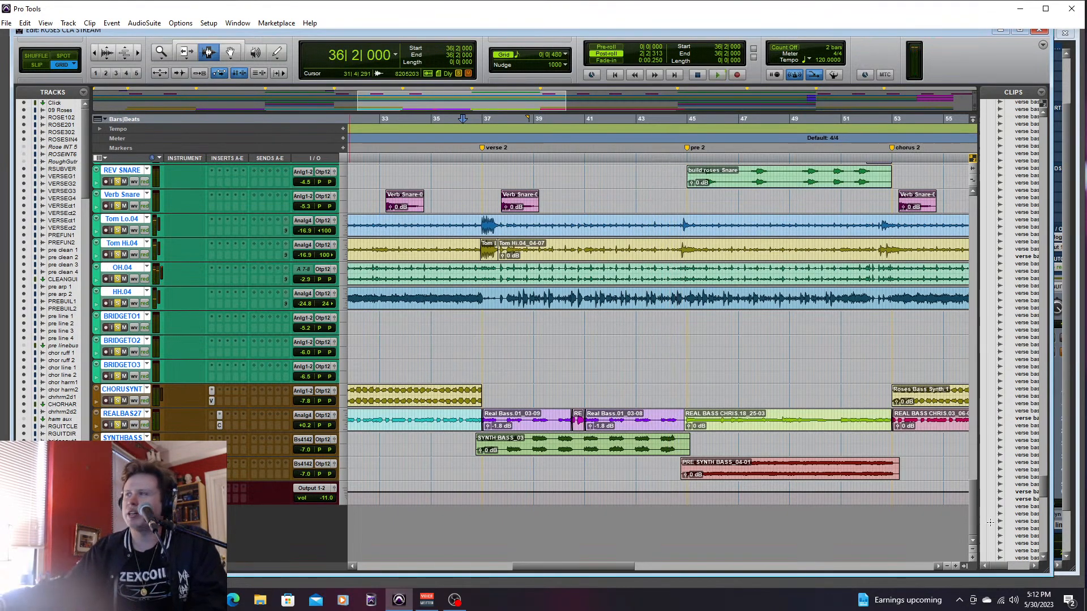
- Solo the remaining guitar tracks too, and play guitars, drums and bass from 34|2|480 through chorus 2 into the bridge
{"action": "left_click_drag", "start_coordinate": [973, 498], "coordinate": [997, 331]}
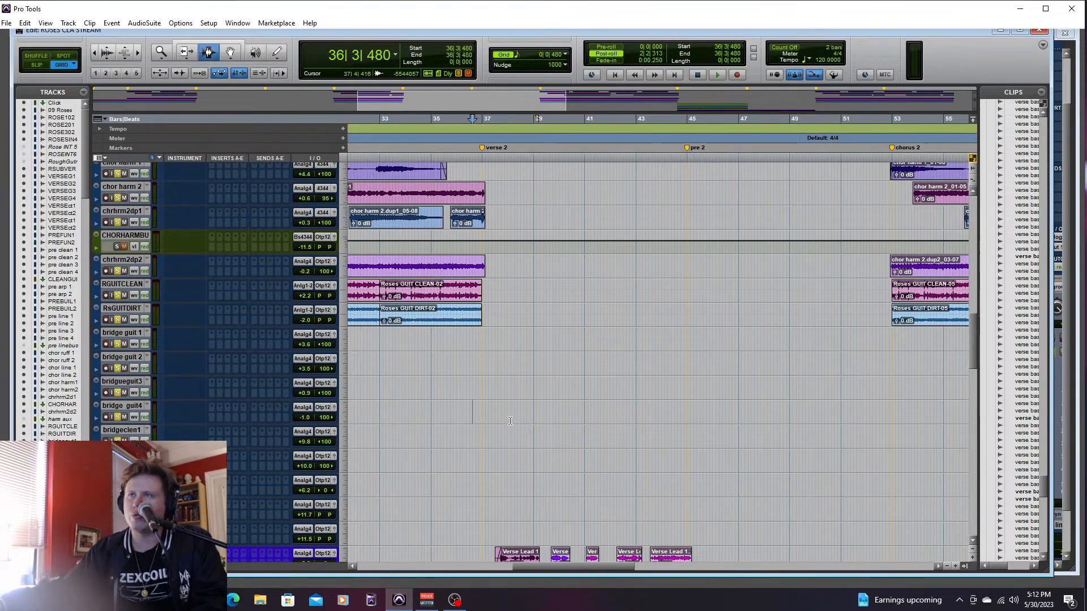
{"action": "left_click_drag", "start_coordinate": [973, 324], "coordinate": [993, 471]}
{"action": "left_click", "coordinate": [414, 260]}
{"action": "key", "text": "space"}
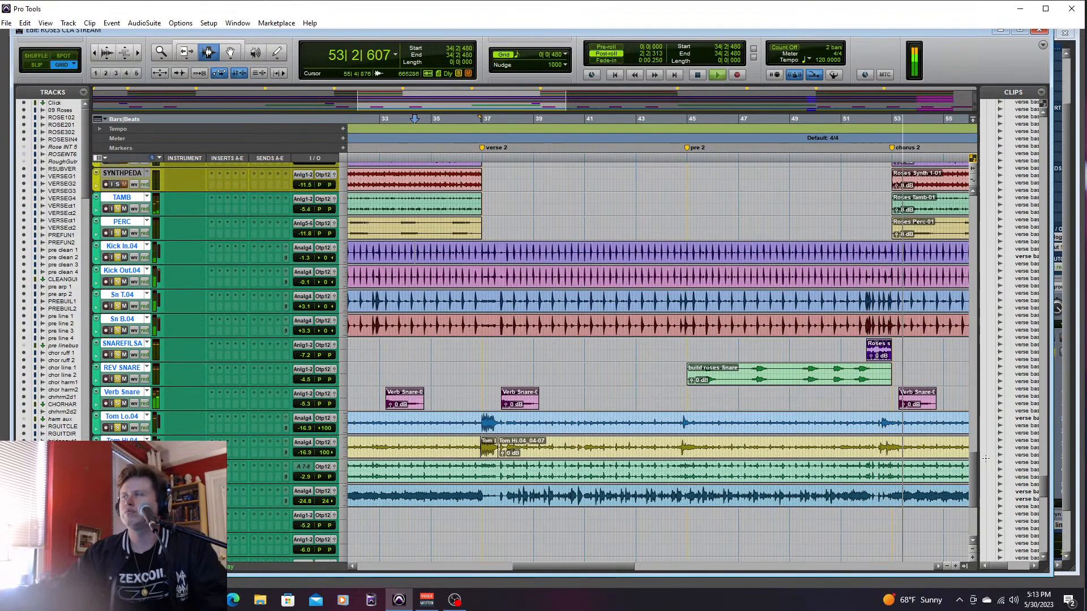
{"action": "left_click_drag", "start_coordinate": [602, 564], "coordinate": [687, 575]}
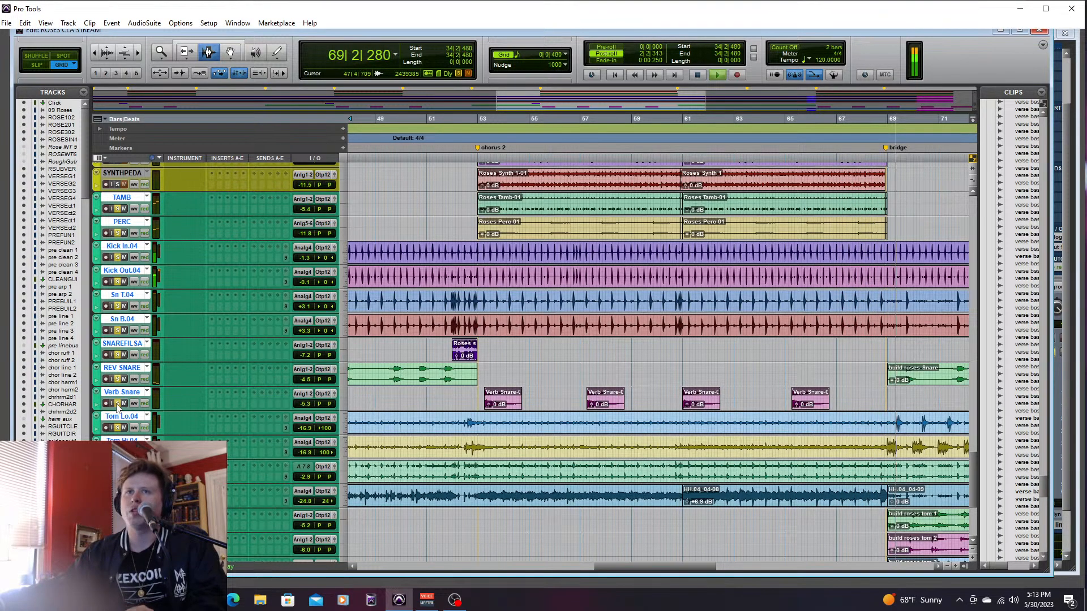
{"action": "key", "text": "space"}
- Clear the solos on all tracks
{"action": "left_click_drag", "start_coordinate": [973, 463], "coordinate": [983, 323]}
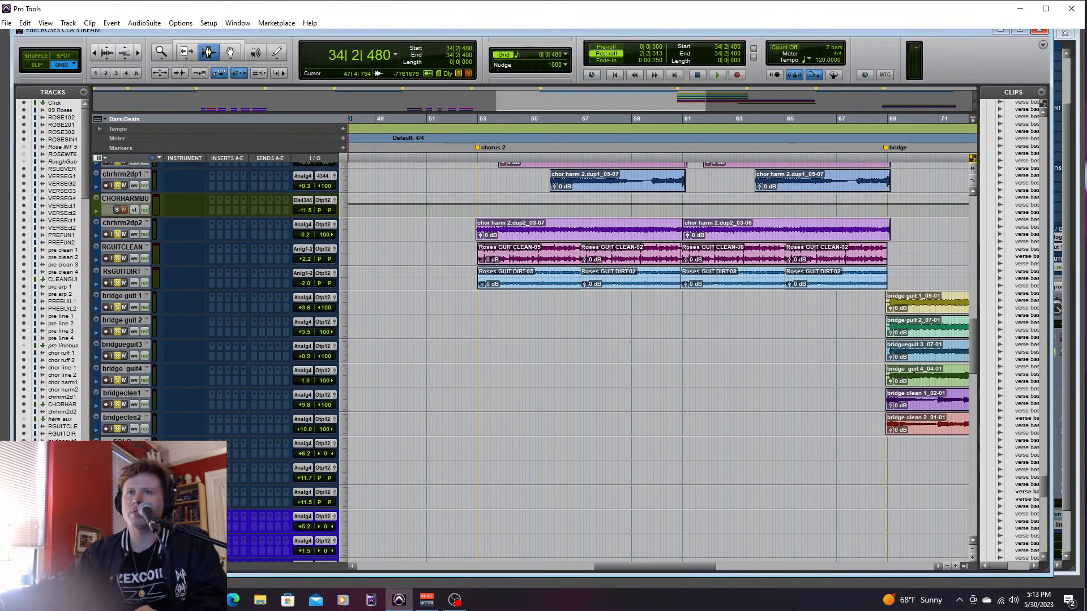
{"action": "left_click_drag", "start_coordinate": [974, 343], "coordinate": [983, 224]}
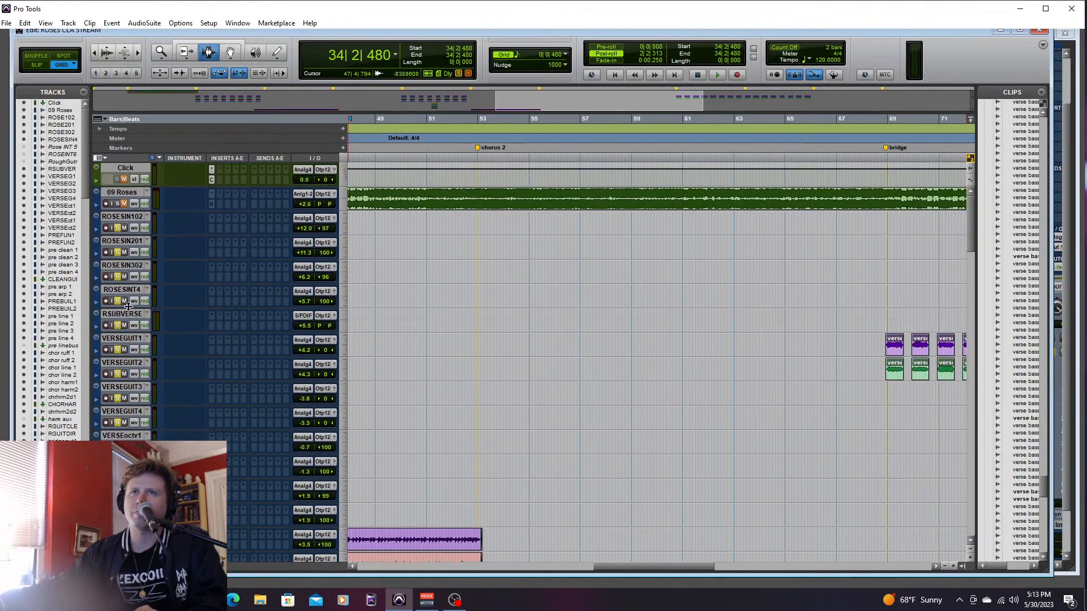
{"action": "left_click", "coordinate": [118, 301], "text": "alt"}
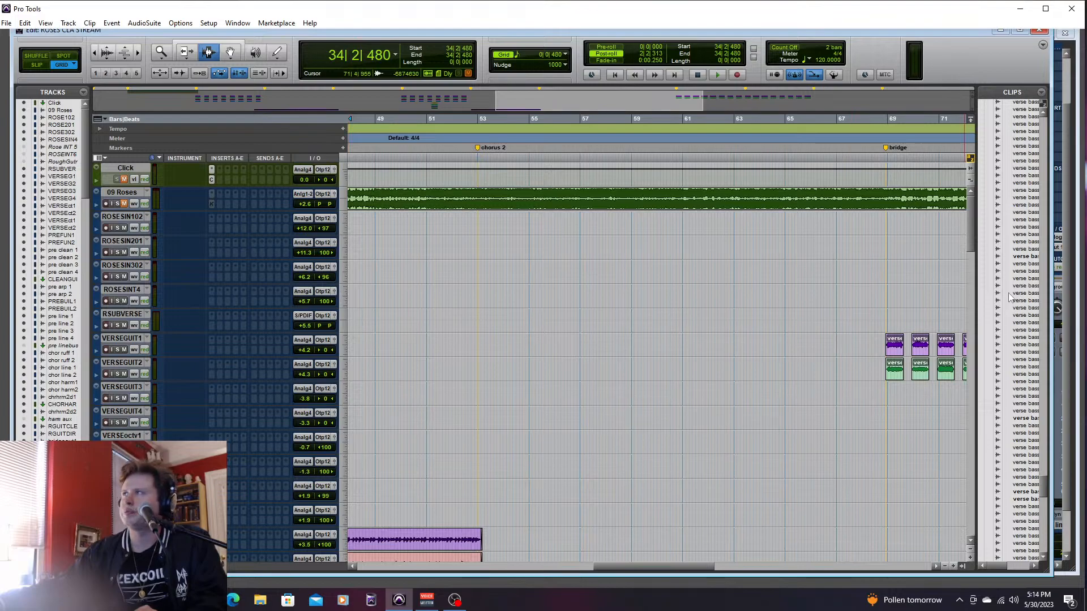
- Locate the bridge guitar clips and set the playback start to 68|3|000, just before the bridge
{"action": "left_click_drag", "start_coordinate": [971, 236], "coordinate": [981, 340]}
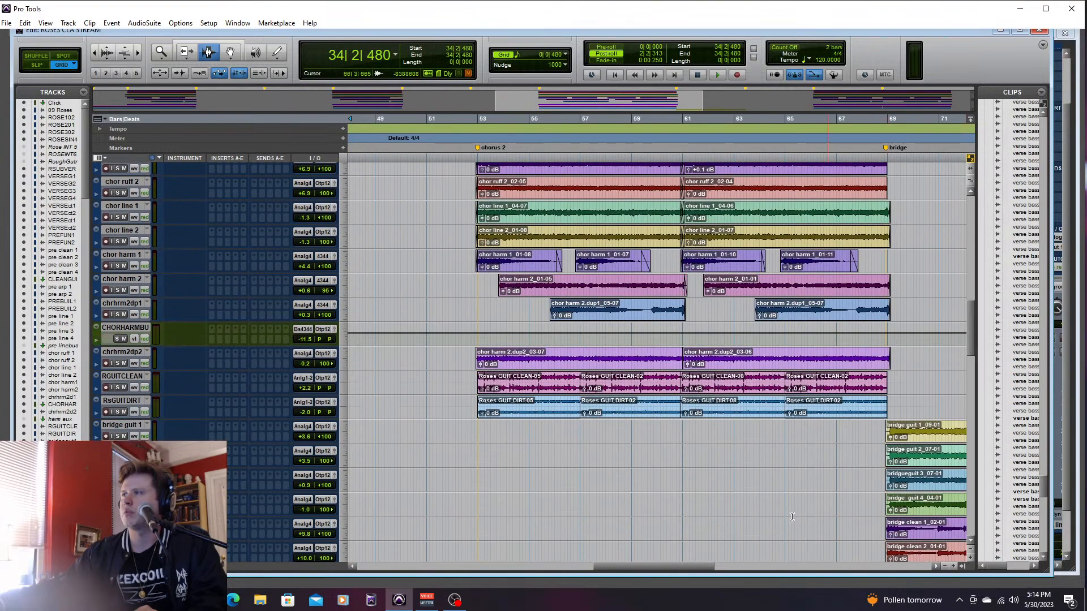
{"action": "left_click_drag", "start_coordinate": [686, 568], "coordinate": [733, 583]}
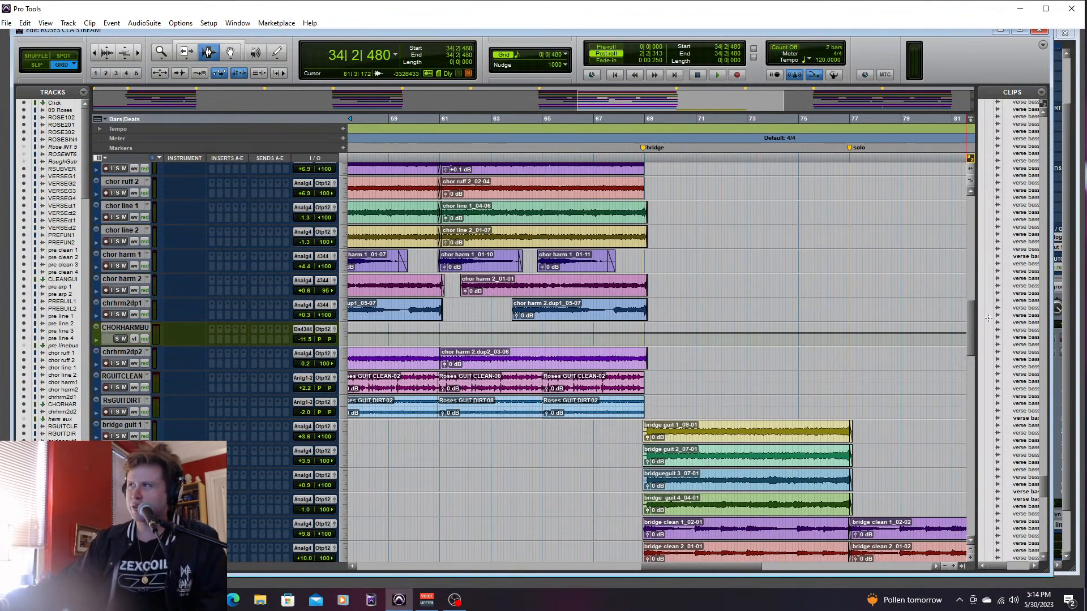
{"action": "left_click_drag", "start_coordinate": [969, 319], "coordinate": [975, 341]}
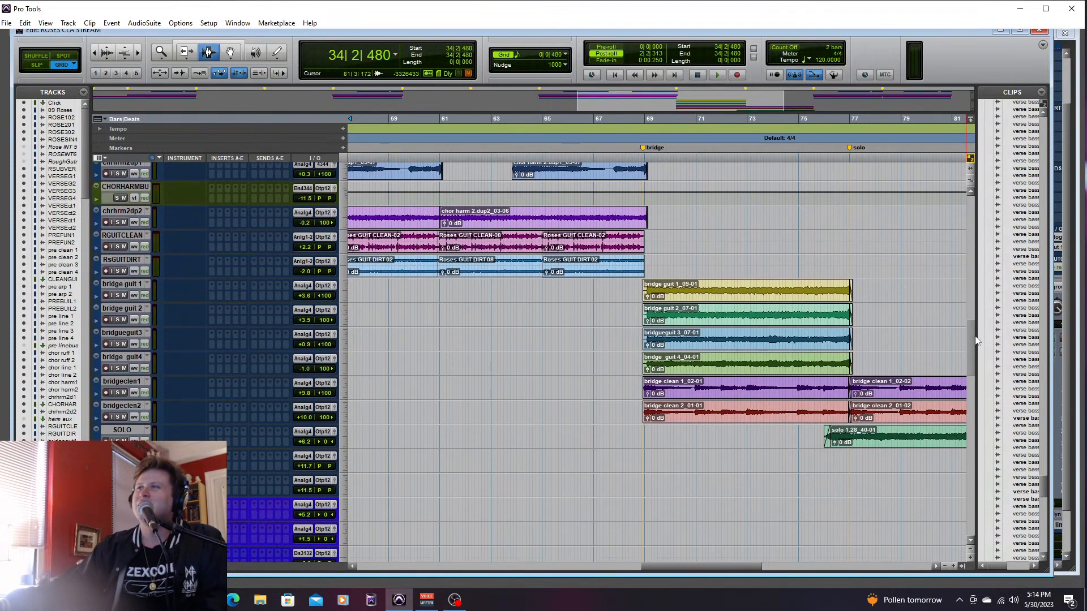
{"action": "scroll", "coordinate": [833, 461], "scroll_direction": "up", "scroll_amount": 2}
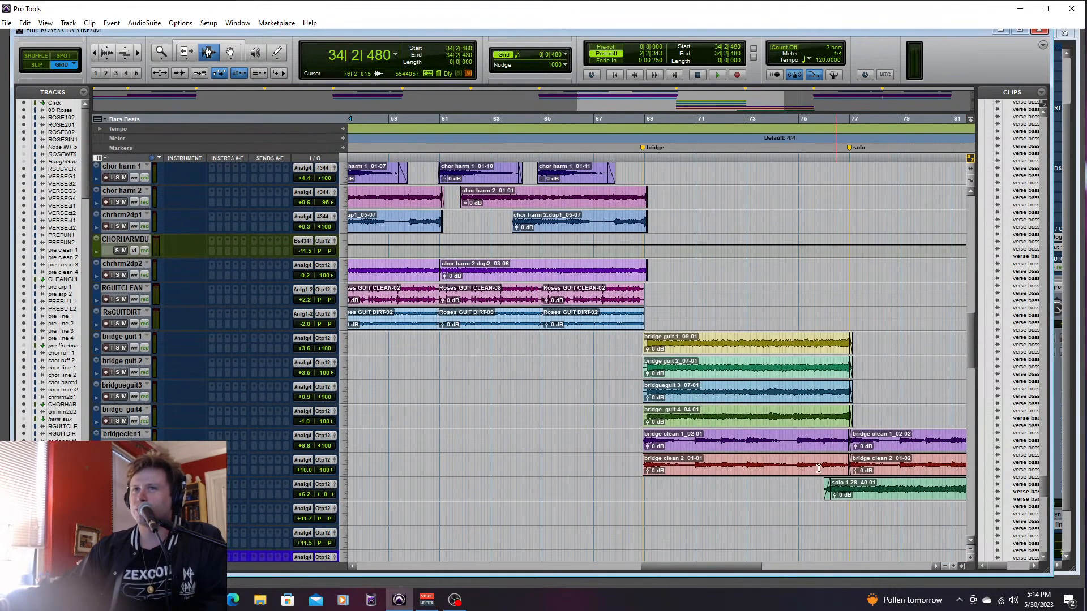
{"action": "mouse_move", "coordinate": [688, 566]}
{"action": "left_mouse_down"}
{"action": "mouse_move", "coordinate": [721, 569]}
{"action": "mouse_move", "coordinate": [696, 569]}
{"action": "mouse_move", "coordinate": [707, 565]}
{"action": "left_mouse_up"}
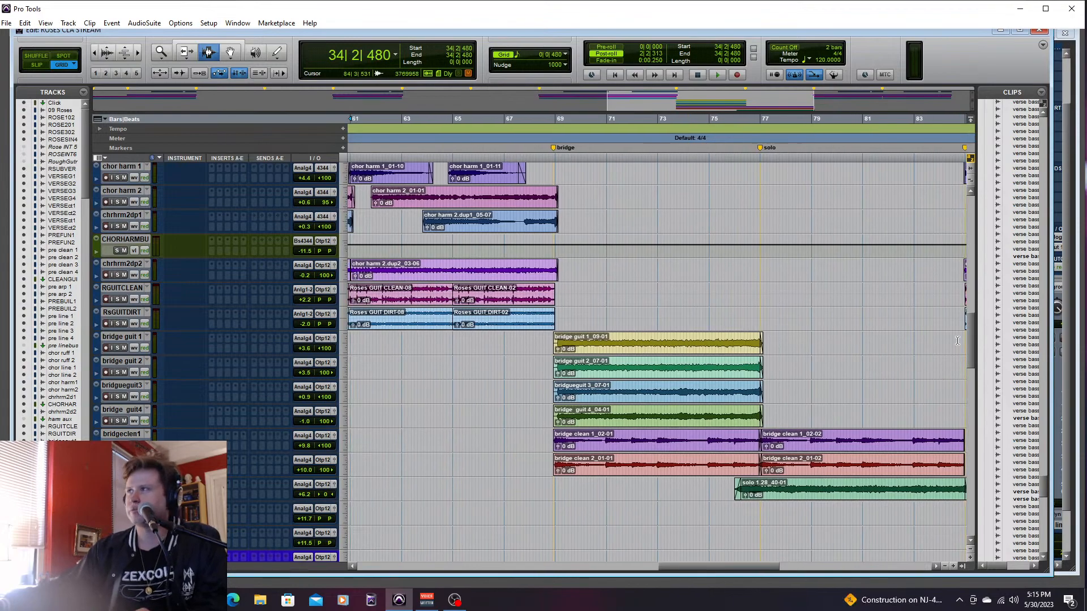
{"action": "mouse_move", "coordinate": [971, 332]}
{"action": "left_mouse_down"}
{"action": "mouse_move", "coordinate": [972, 345]}
{"action": "mouse_move", "coordinate": [970, 334]}
{"action": "left_mouse_up"}
{"action": "left_click", "coordinate": [543, 343]}
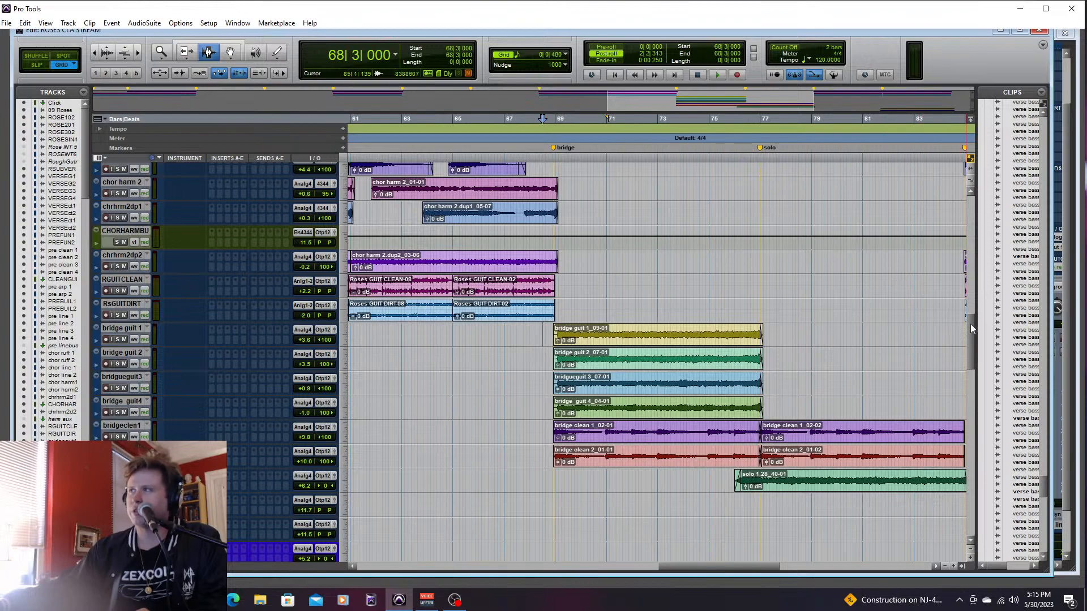
- Solo bridge guit 1 and bridge guit 2 and play the bridge from 68|3|480
{"action": "mouse_move", "coordinate": [972, 325]}
{"action": "left_mouse_down"}
{"action": "mouse_move", "coordinate": [979, 310]}
{"action": "mouse_move", "coordinate": [975, 337]}
{"action": "left_mouse_up"}
{"action": "scroll", "coordinate": [975, 337], "scroll_direction": "down", "scroll_amount": 2}
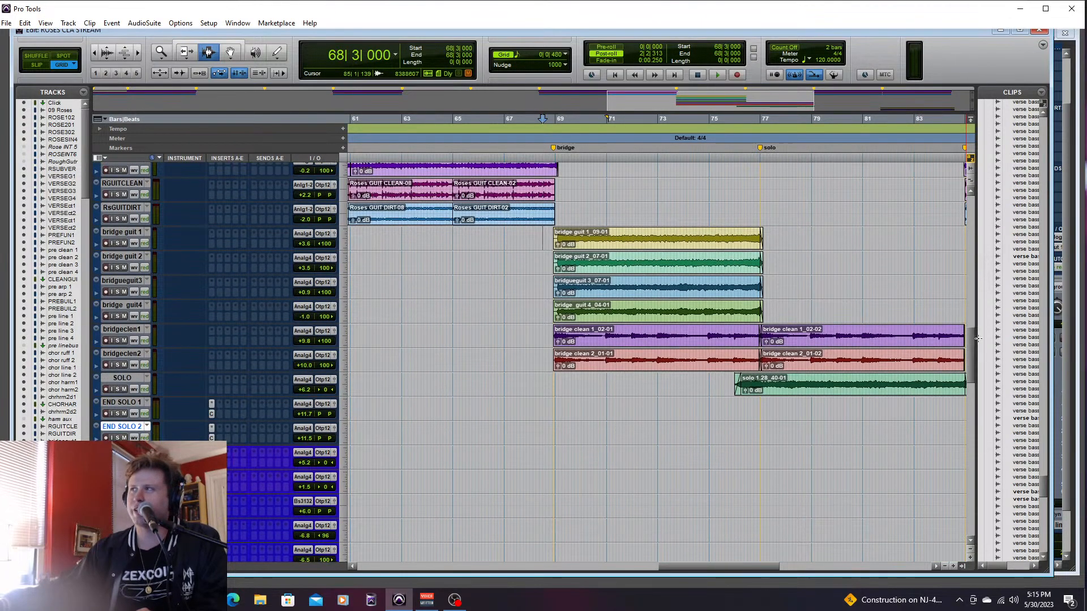
{"action": "scroll", "coordinate": [973, 334], "scroll_direction": "up", "scroll_amount": 4}
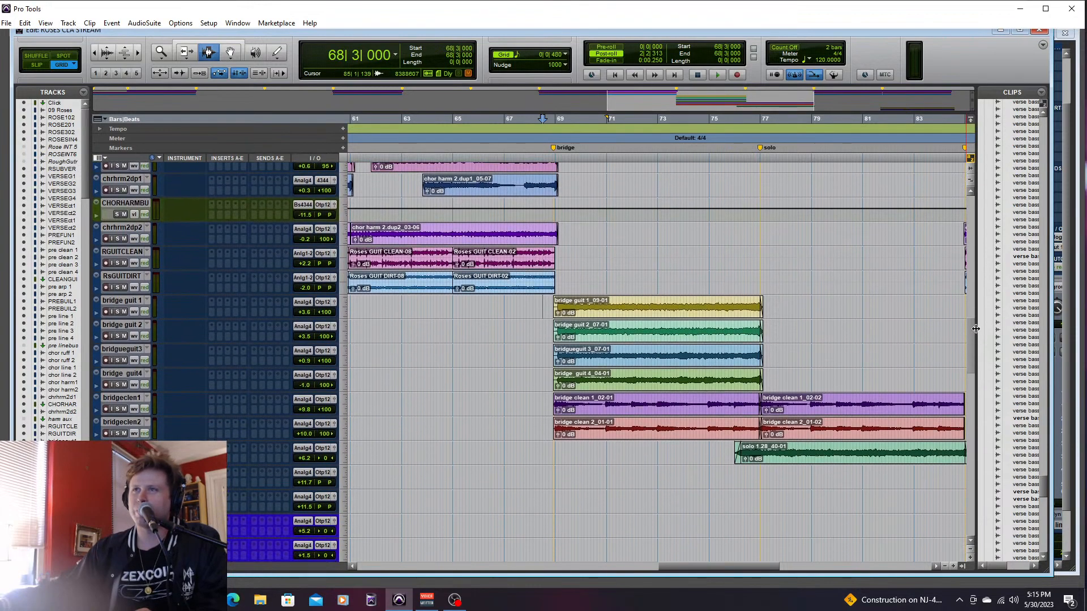
{"action": "scroll", "coordinate": [972, 351], "scroll_direction": "up", "scroll_amount": 4}
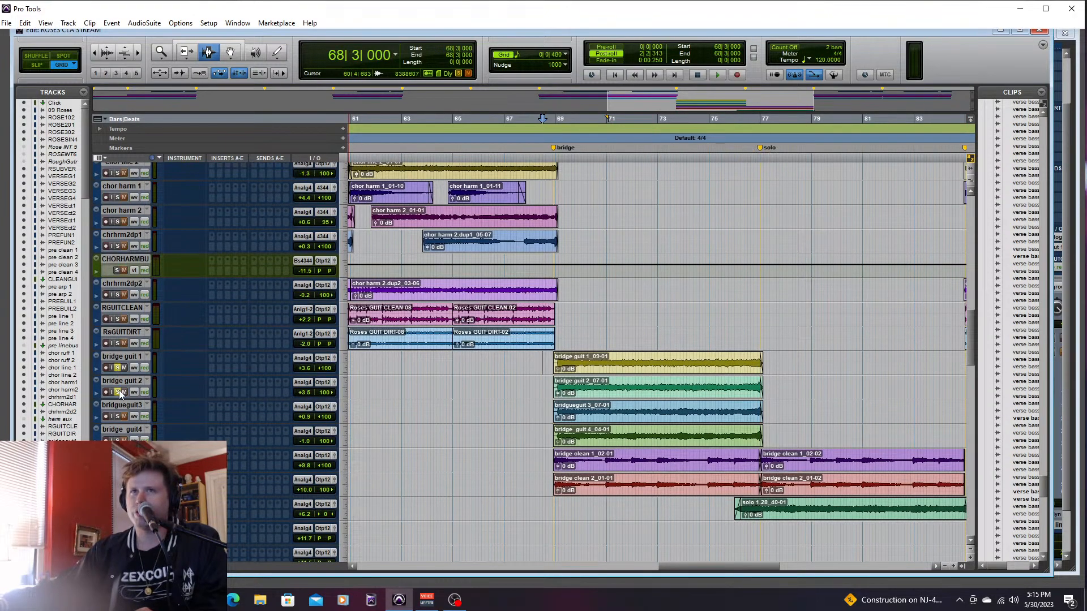
{"action": "left_click", "coordinate": [545, 368]}
{"action": "key", "text": "space"}
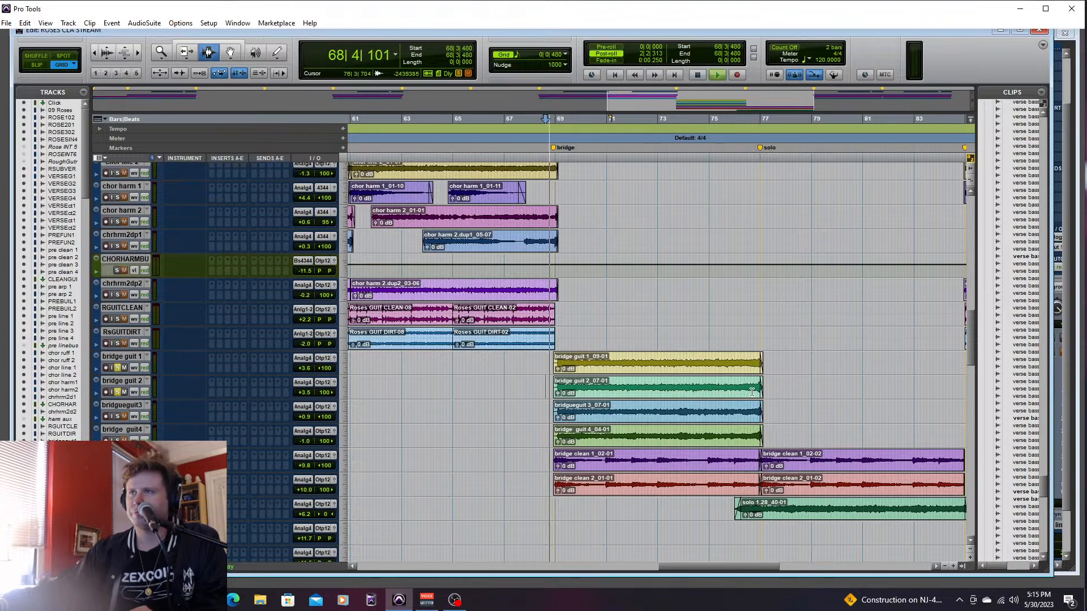
- Lower bridge guit 1 to +0.7 dB and bridge guit 2 to +1.1 dB while the bridge plays
{"action": "key", "text": "ctrl+equal"}
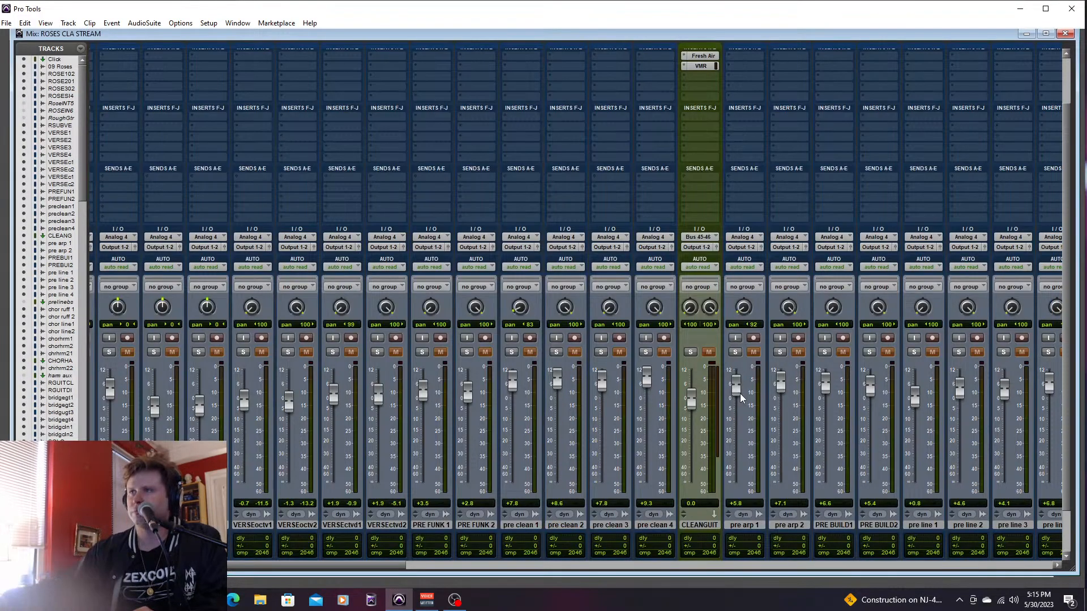
{"action": "left_click_drag", "start_coordinate": [398, 563], "coordinate": [629, 556]}
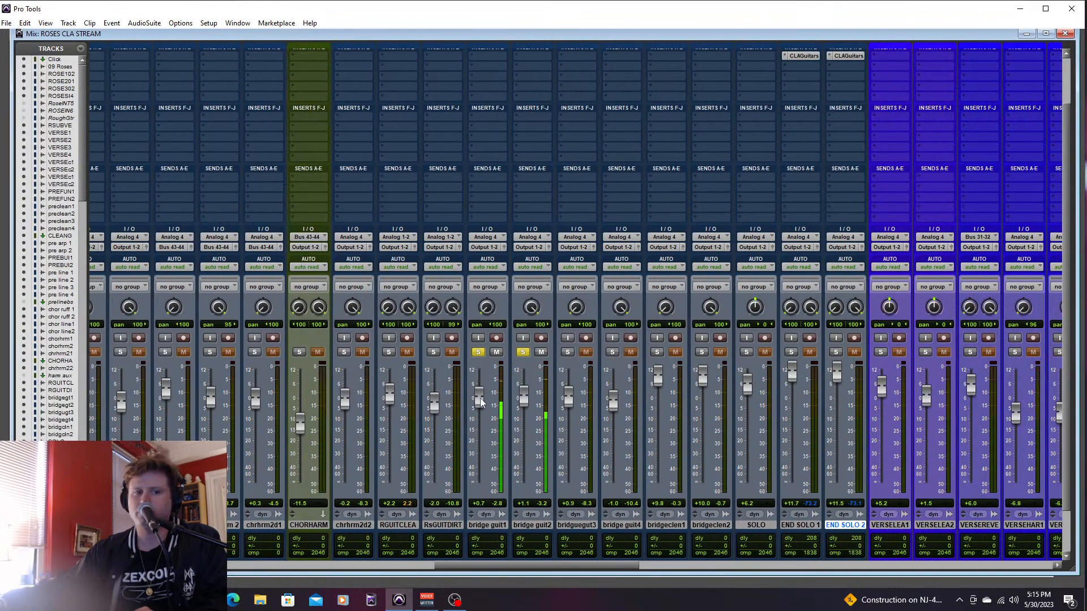
{"action": "key", "text": "ctrl+equal"}
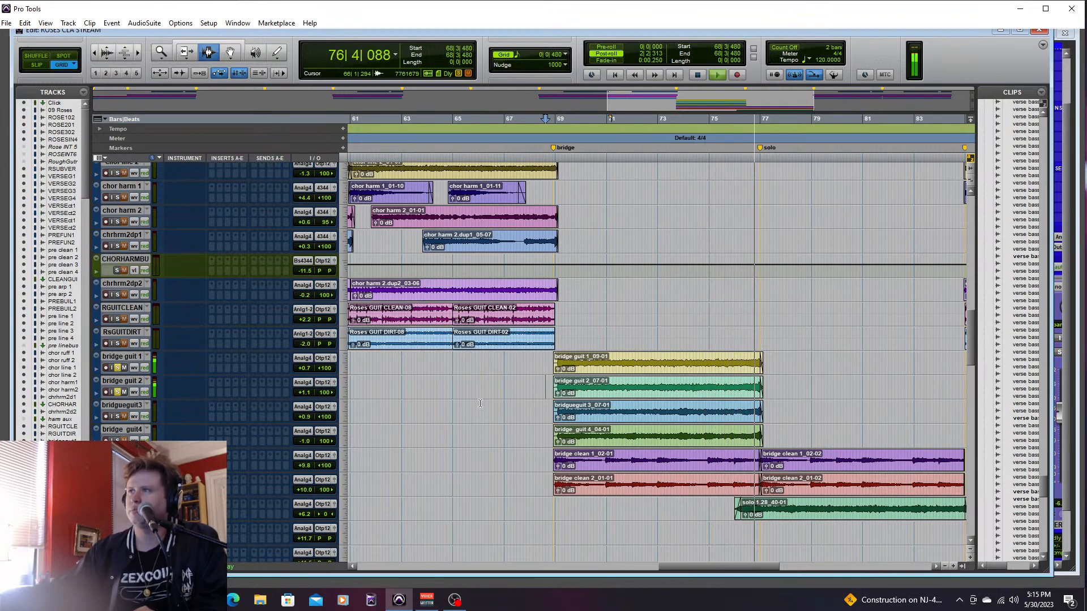
{"action": "key", "text": "space"}
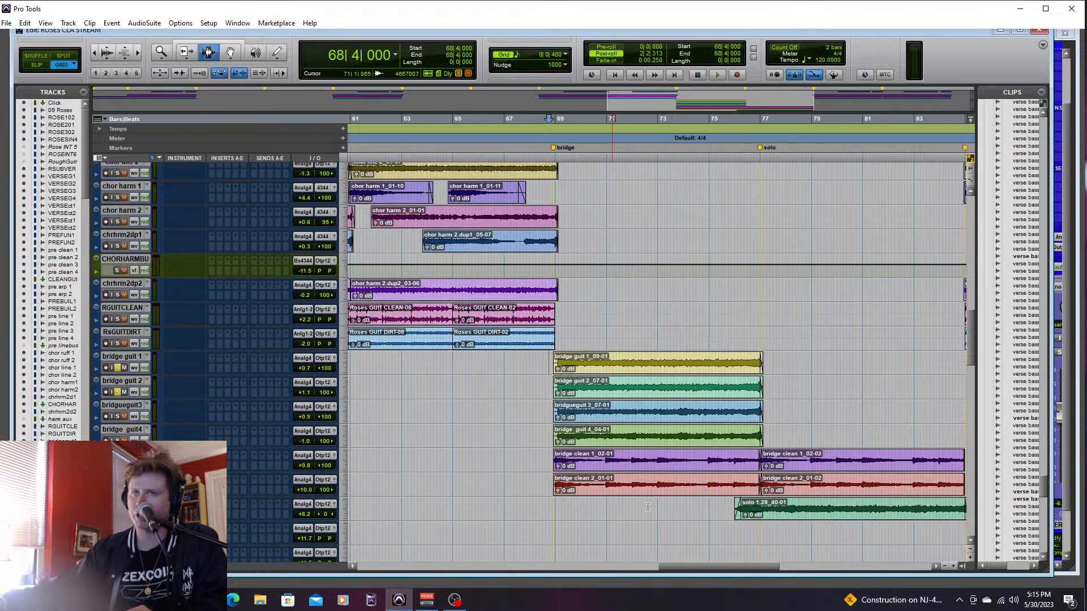
- Play bridge guit 1 and 2 from 68|4|000, and switch the solos to bridge guitars 3 and 4 to hear that pair
{"action": "key", "text": "space"}
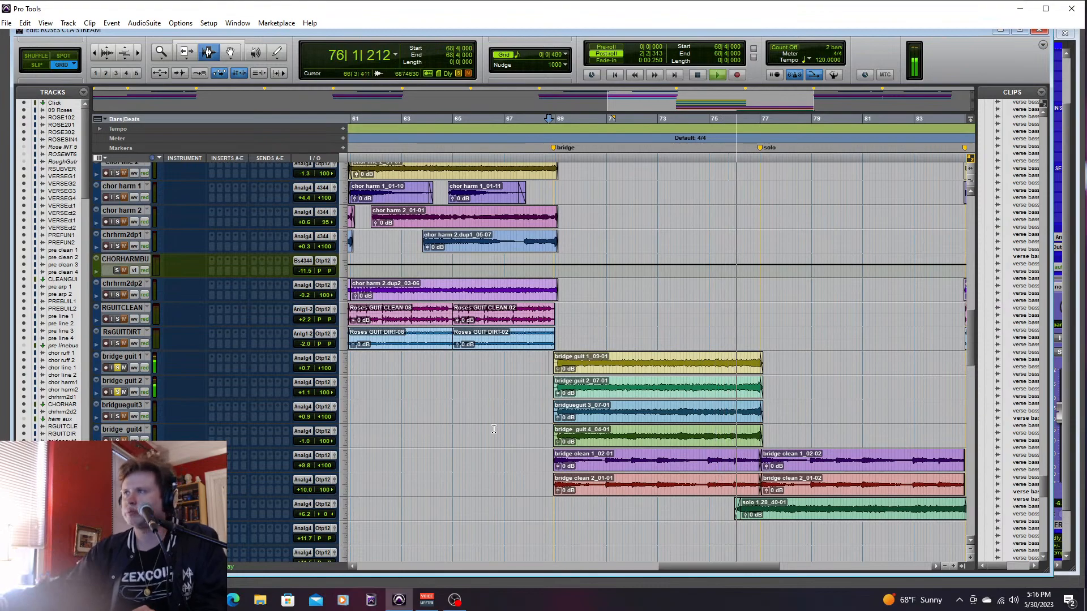
{"action": "key", "text": "space"}
{"action": "left_click", "coordinate": [118, 392]}
{"action": "key", "text": "space"}
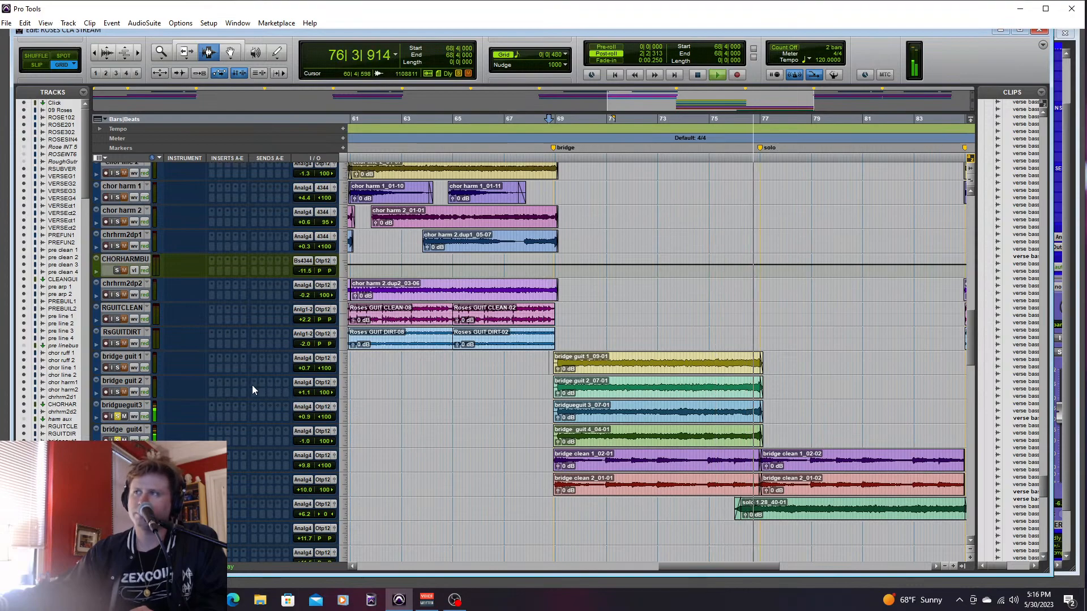
{"action": "key", "text": "space"}
- Solo all four bridge guitars and, while playing from 68|3|480, set bridge guitar 3 to -1.7 dB and bridge guitar 4 to -1.4 dB
{"action": "left_click", "coordinate": [117, 368]}
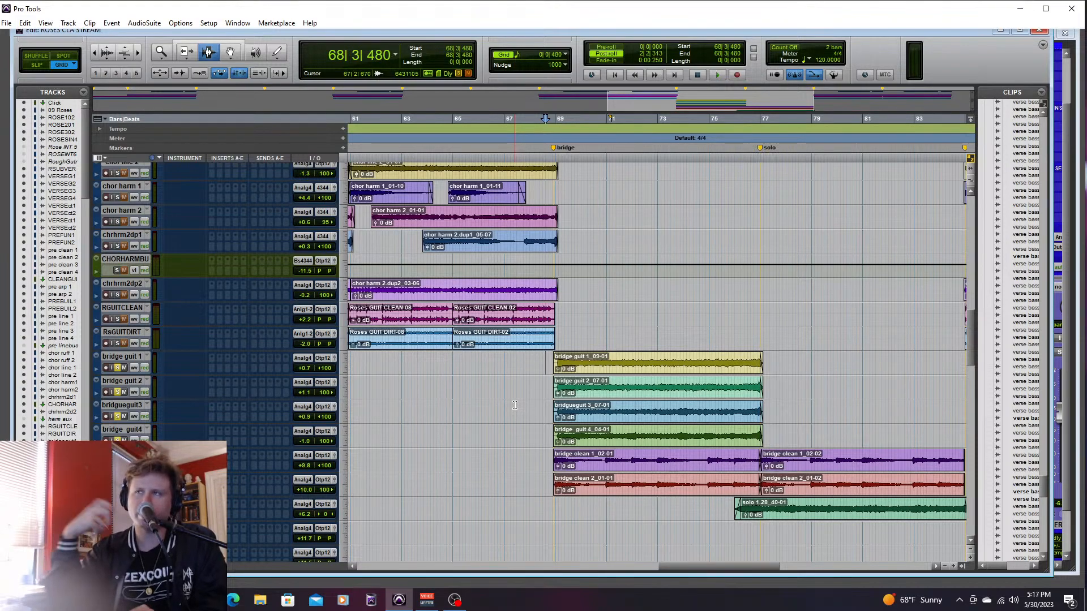
{"action": "key", "text": "space"}
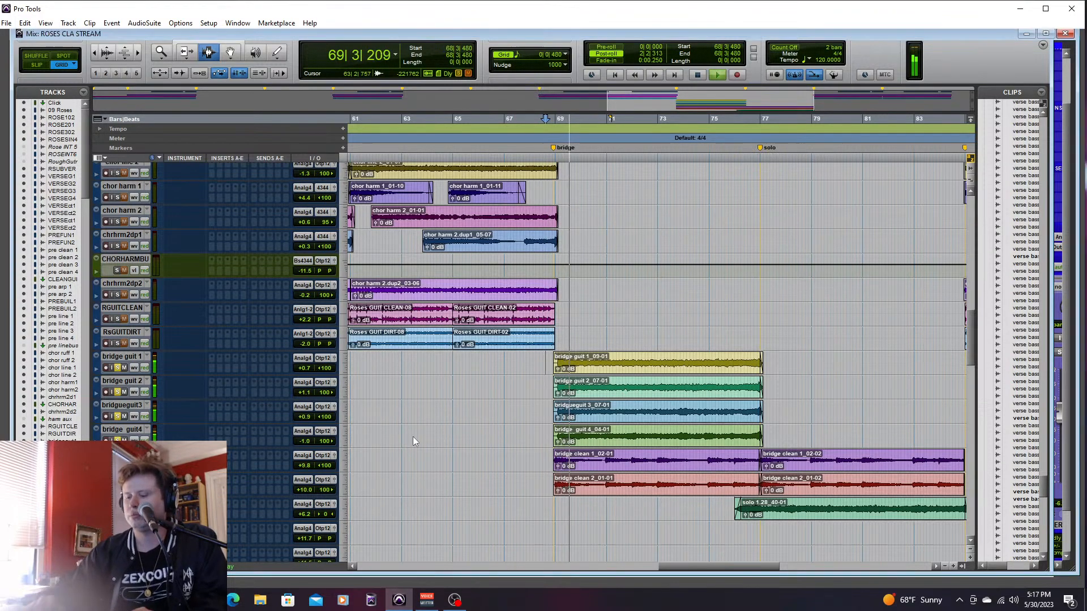
{"action": "key", "text": "ctrl+equal"}
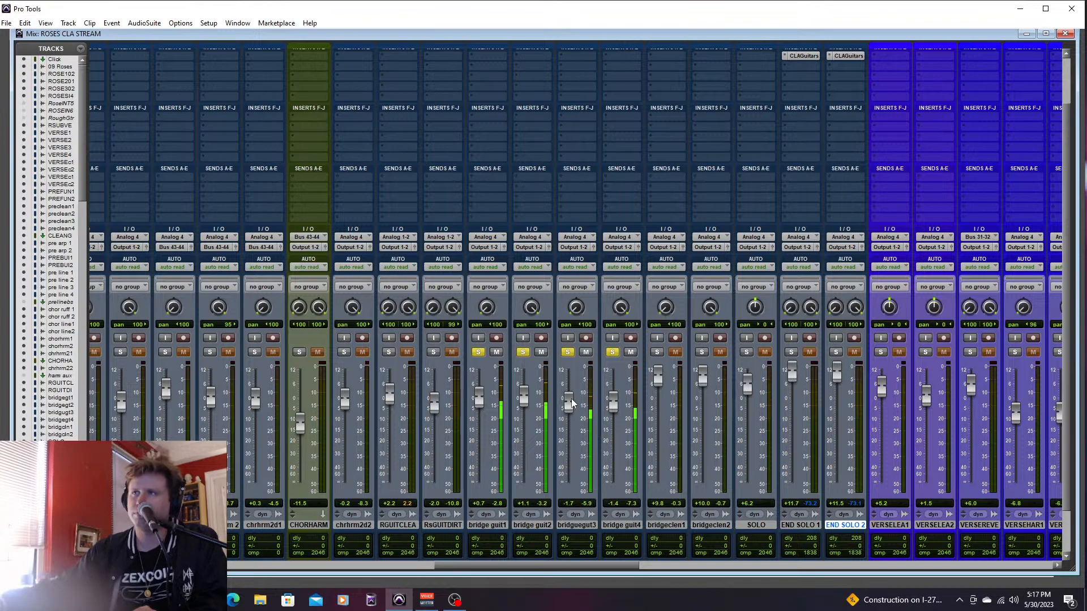
{"action": "key", "text": "ctrl+equal"}
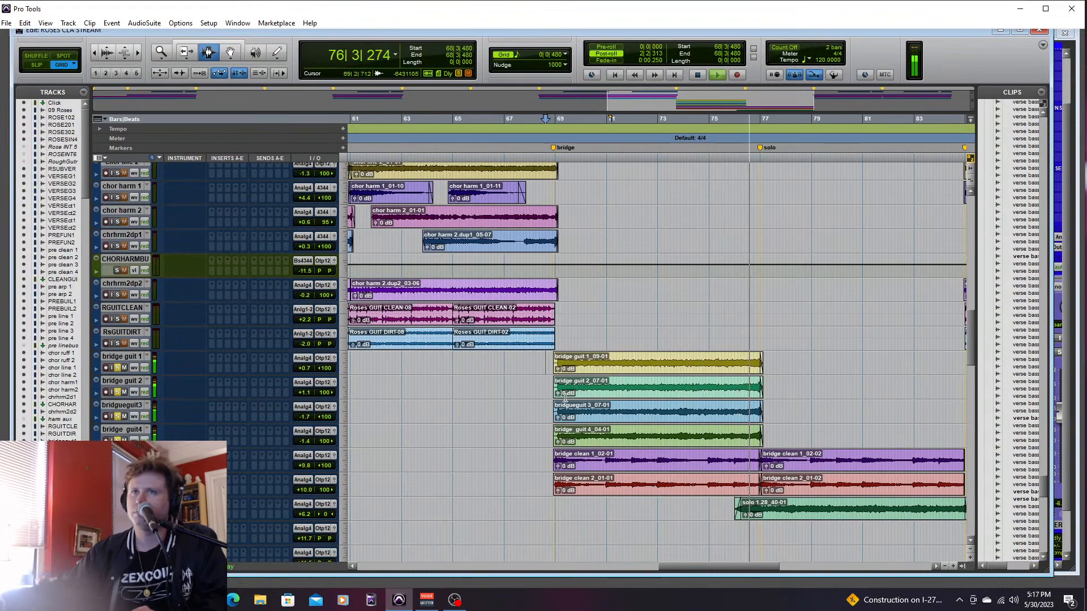
{"action": "key", "text": "space"}
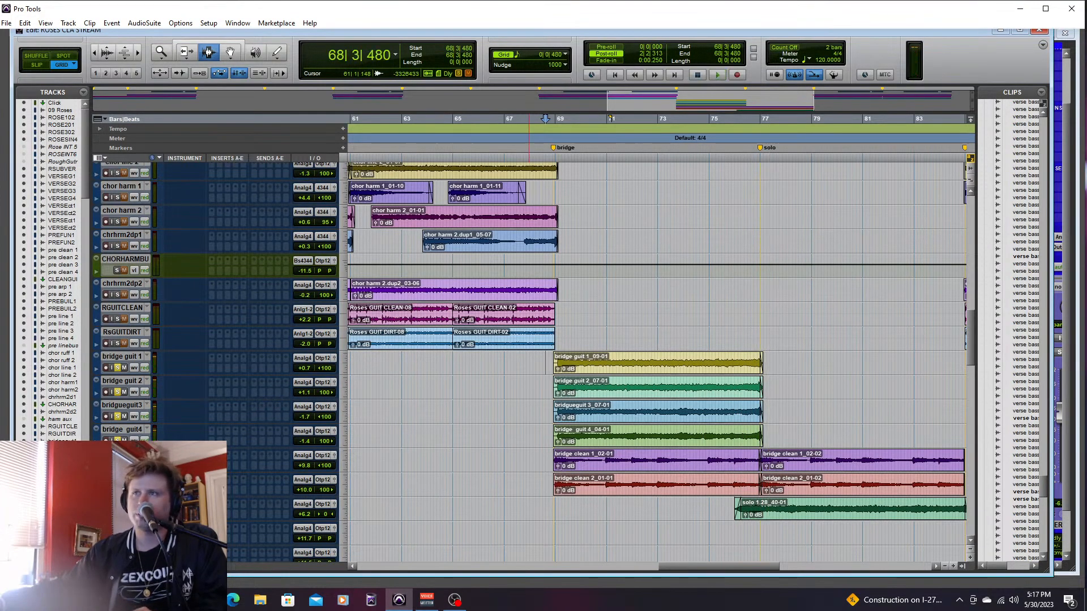
- Unsolo the four bridge guitars and play the two bridge clean tracks soloed from 68|4|000
{"action": "left_click", "coordinate": [542, 456]}
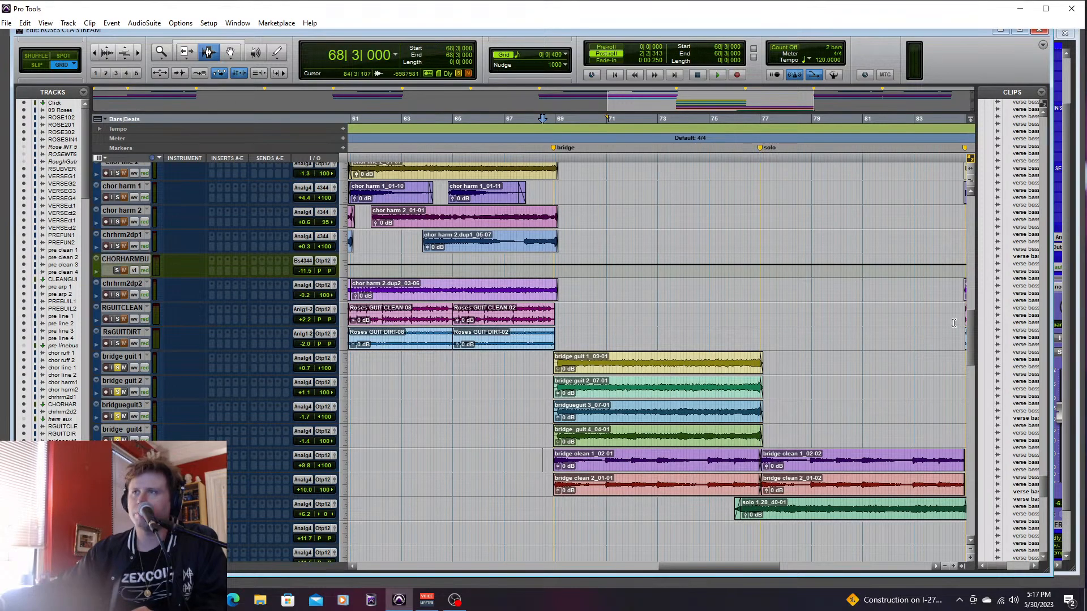
{"action": "left_click", "coordinate": [121, 356], "text": "shift"}
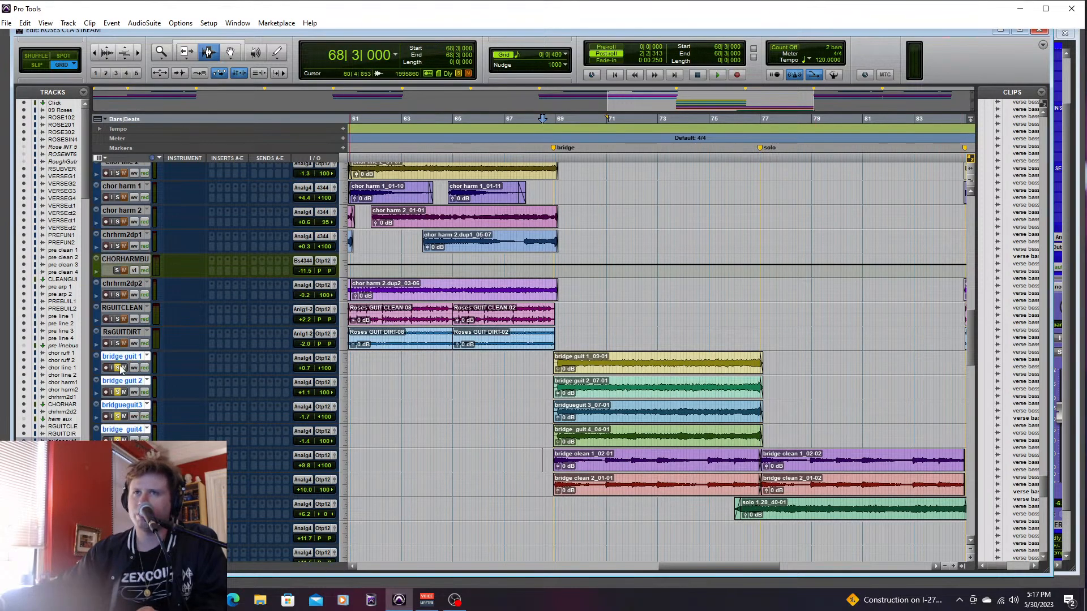
{"action": "left_click", "coordinate": [558, 461]}
{"action": "left_click", "coordinate": [555, 488]}
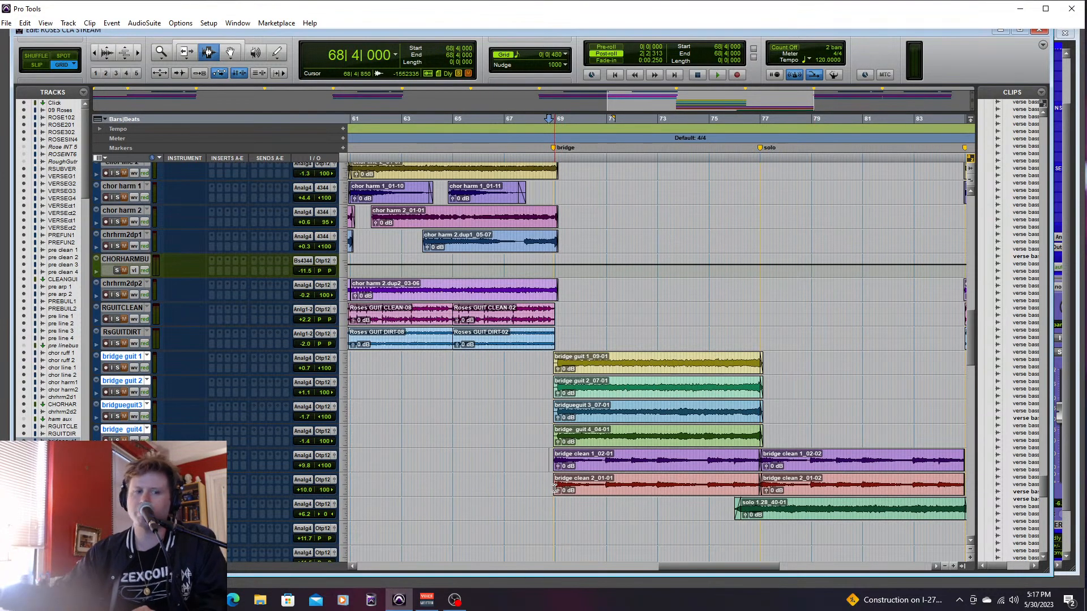
{"action": "key", "text": "space"}
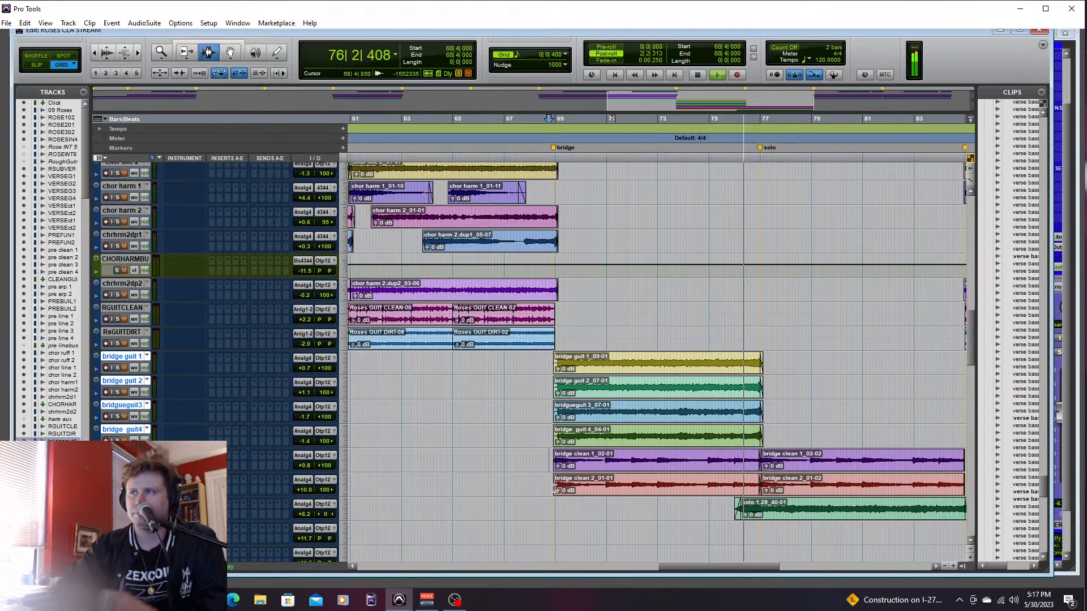
{"action": "key", "text": "space"}
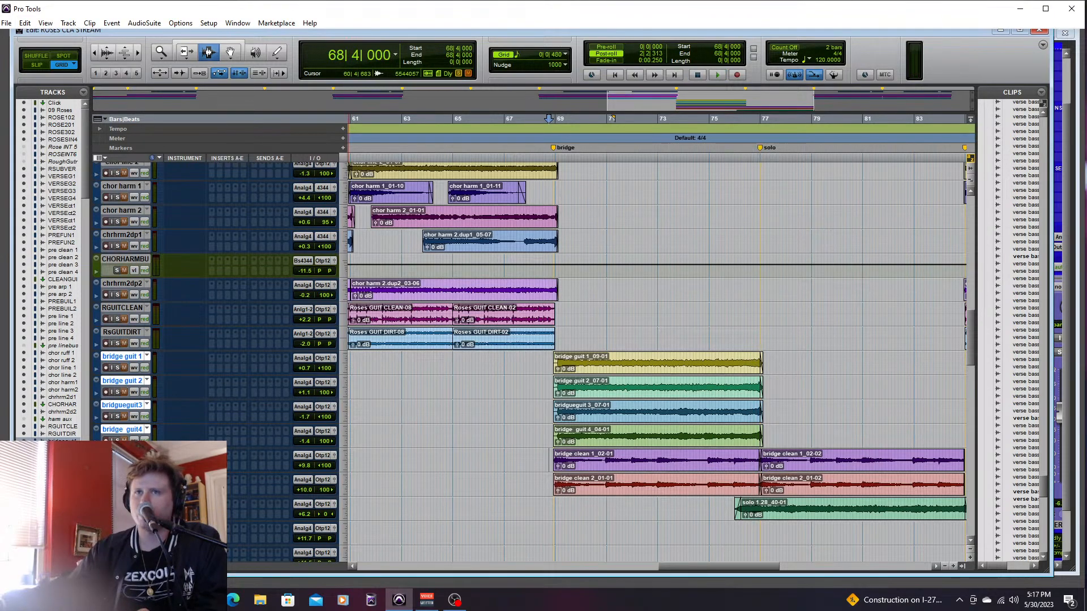
- Solo the four bridge guitars together with both bridge clean tracks and play the bridge from 68|4|480
{"action": "left_click", "coordinate": [553, 374]}
{"action": "key", "text": "space"}
{"action": "left_click_drag", "start_coordinate": [970, 325], "coordinate": [985, 360]}
{"action": "left_click", "coordinate": [119, 401]}
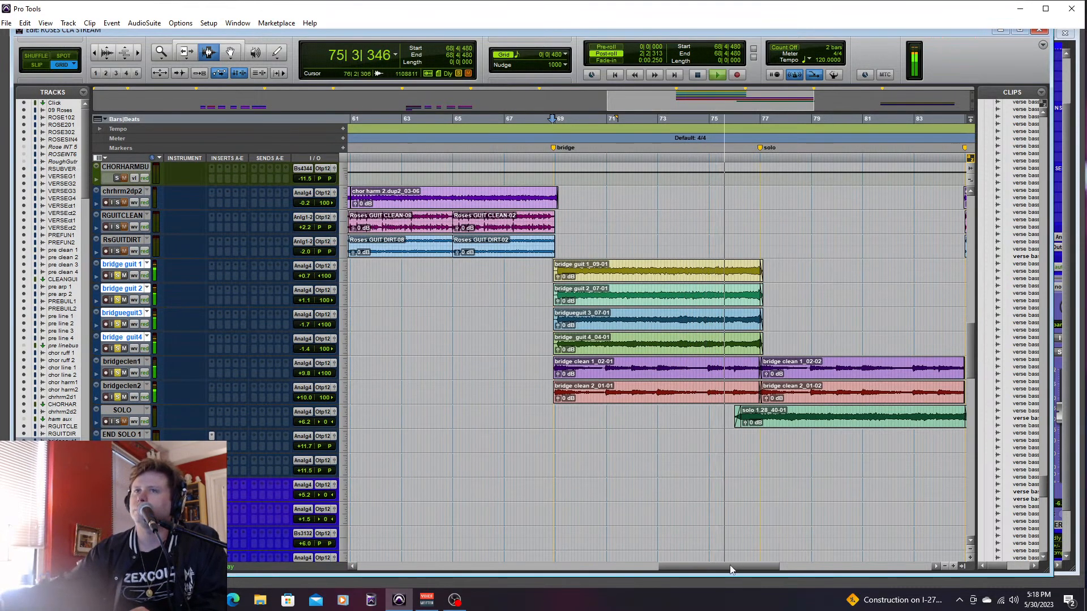
{"action": "left_click_drag", "start_coordinate": [729, 564], "coordinate": [741, 565]}
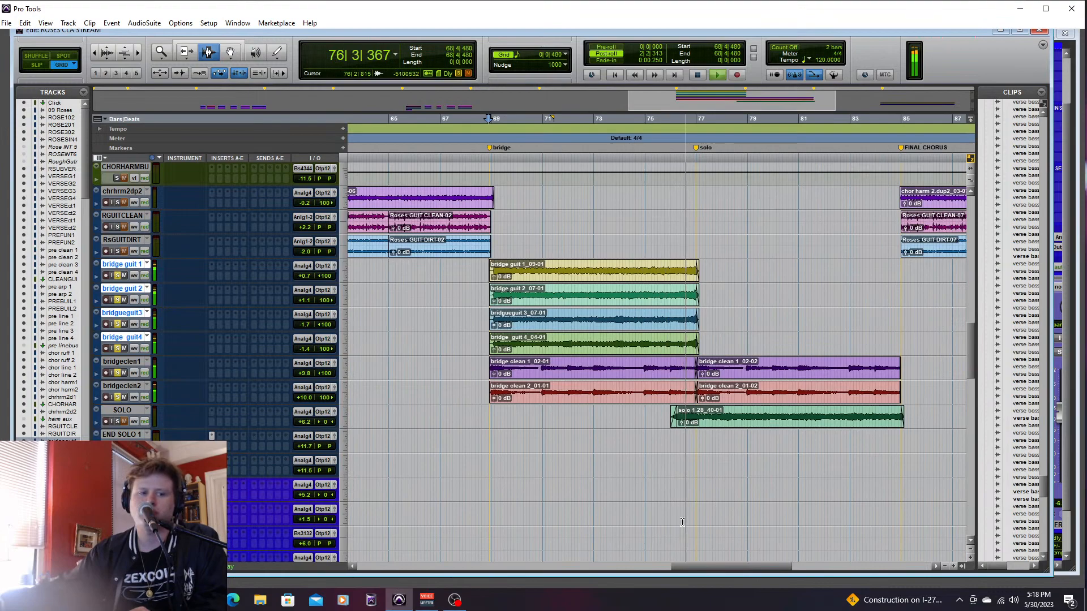
{"action": "key", "text": "space"}
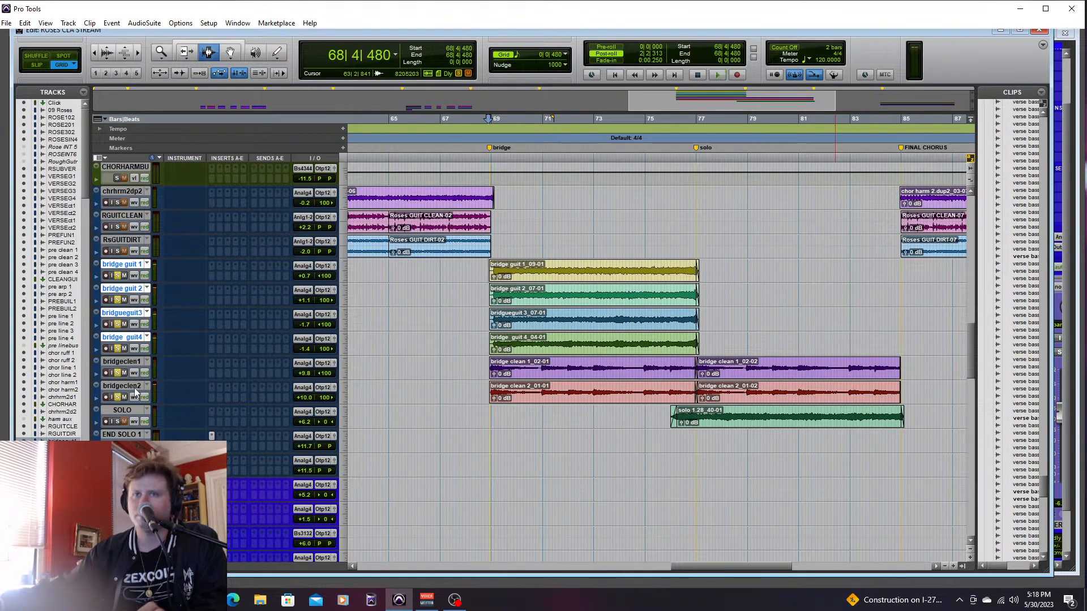
- Solo only the SOLO guitar track and play it from 76|1|000 to the final chorus
{"action": "left_click", "coordinate": [135, 388], "text": "shift"}
{"action": "left_click", "coordinate": [117, 397]}
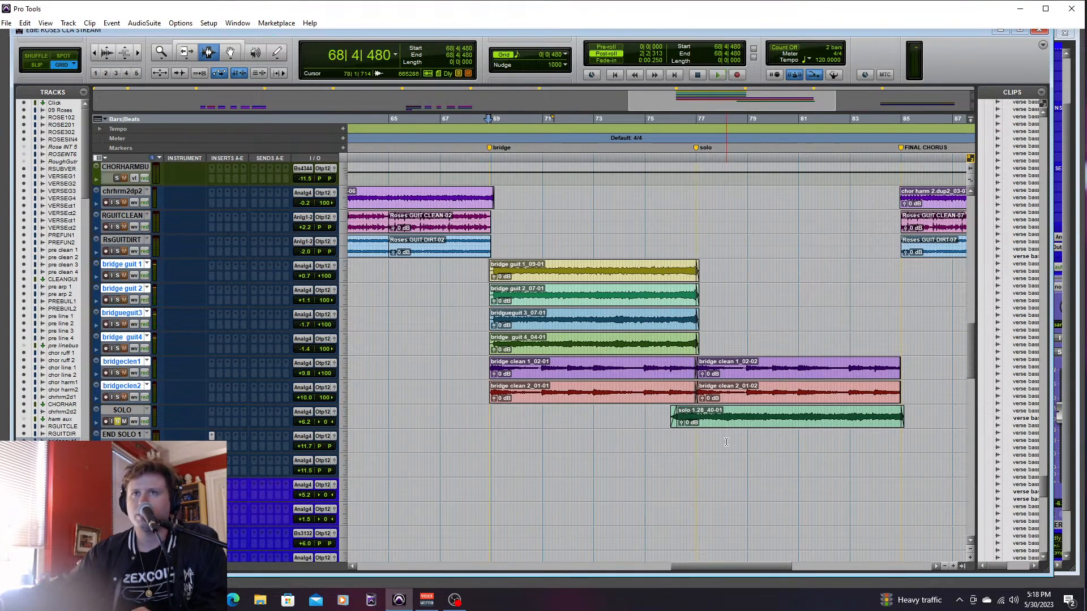
{"action": "key", "text": "space"}
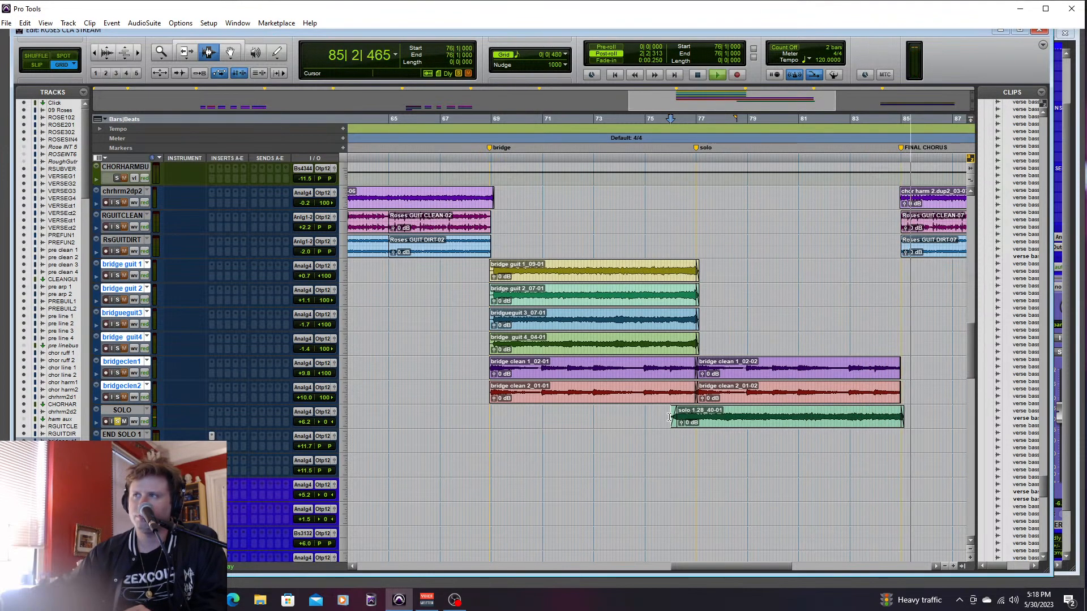
{"action": "key", "text": "space"}
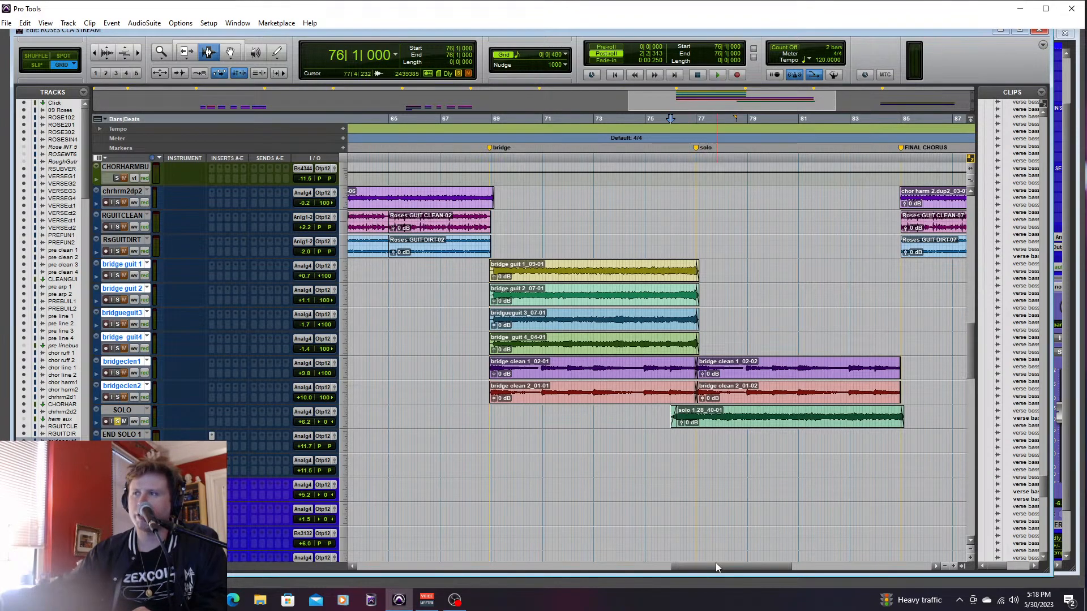
- Play the end of the guitar solo clip from 82|3|000
{"action": "left_click_drag", "start_coordinate": [715, 568], "coordinate": [719, 569]}
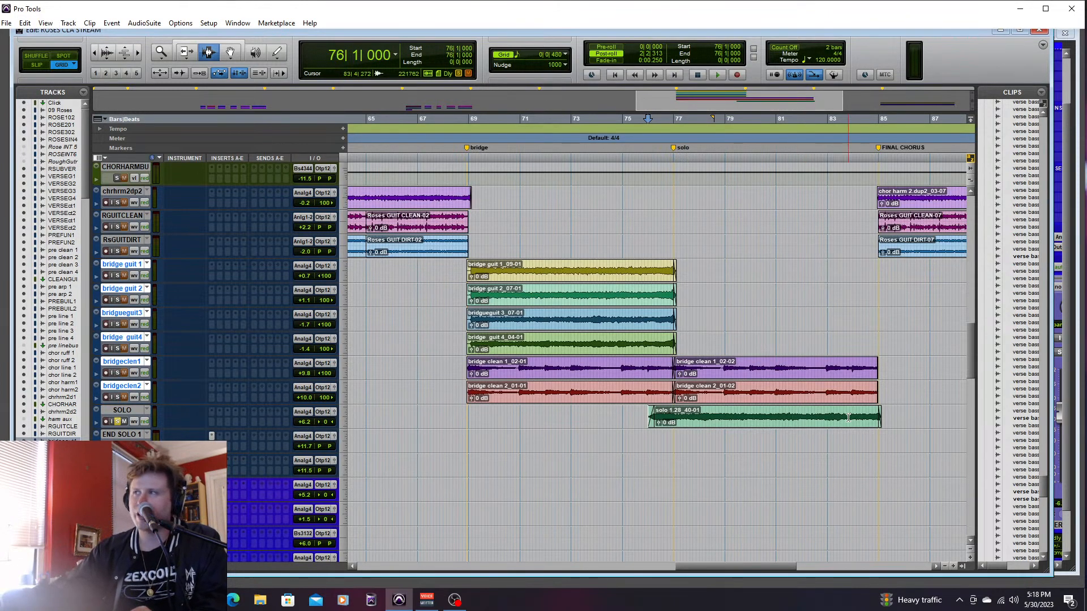
{"action": "left_click", "coordinate": [814, 410]}
{"action": "key", "text": "space"}
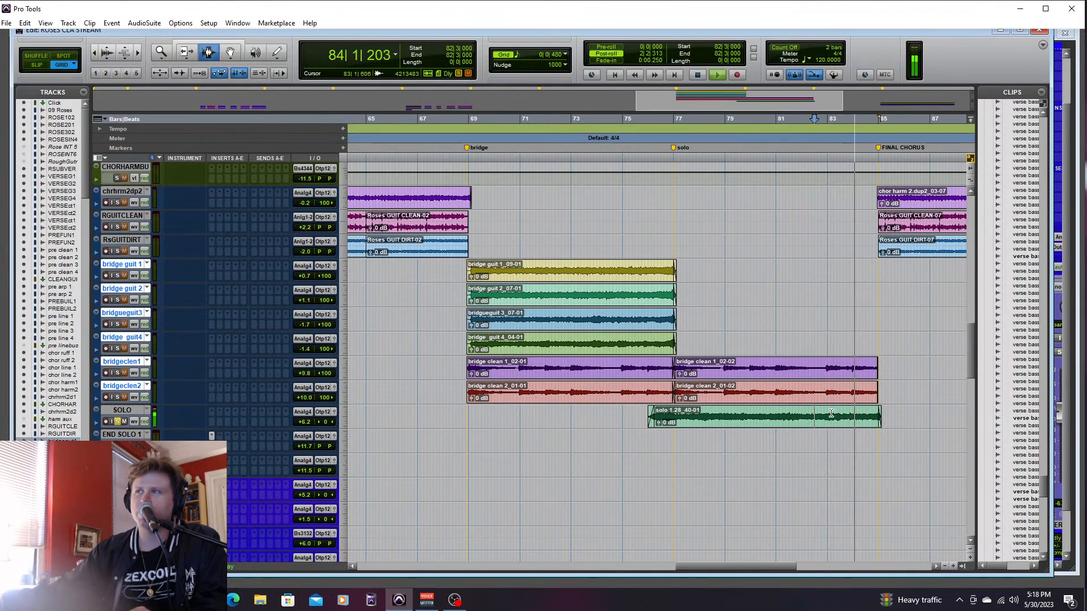
{"action": "key", "text": "space"}
- While all bridge guitars and the SOLO track play soloed, set bridgeclen1 to +4.8 dB, bridgeclen2 to +3.8 dB and SOLO to +8.7 dB
{"action": "scroll", "coordinate": [764, 571], "scroll_direction": "left", "scroll_amount": 3}
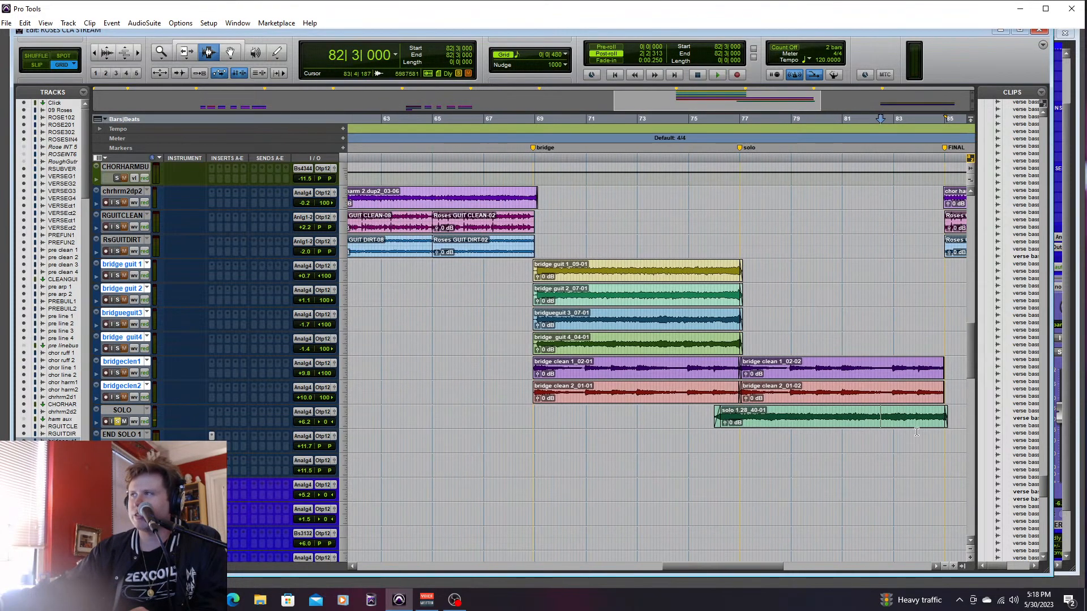
{"action": "left_click_drag", "start_coordinate": [772, 574], "coordinate": [785, 573]}
{"action": "mouse_move", "coordinate": [970, 346]}
{"action": "left_mouse_down"}
{"action": "mouse_move", "coordinate": [972, 332]}
{"action": "mouse_move", "coordinate": [969, 348]}
{"action": "left_mouse_up"}
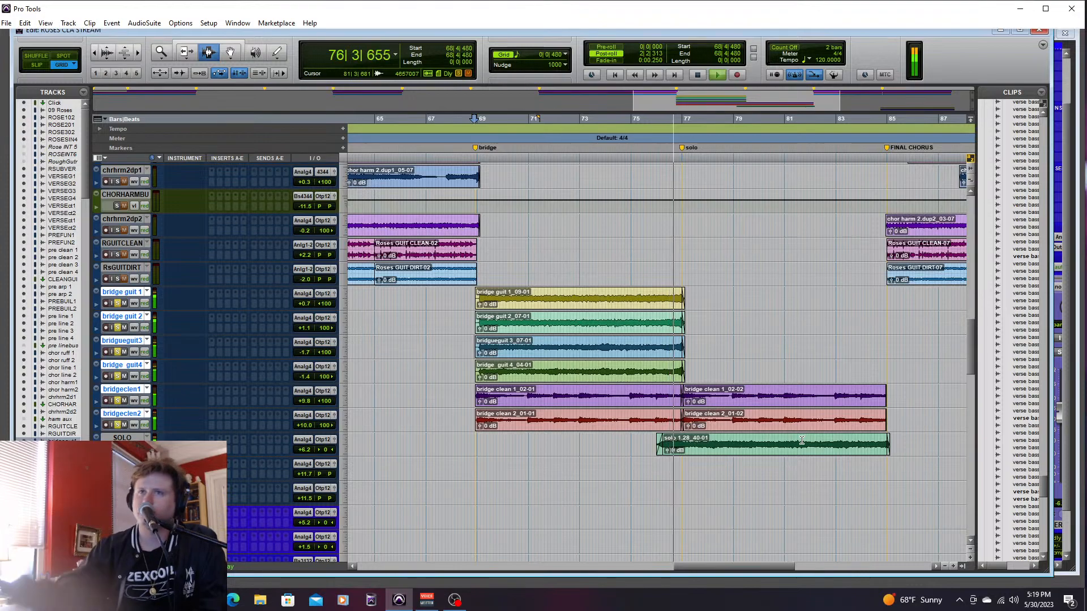
{"action": "key", "text": "ctrl+equal"}
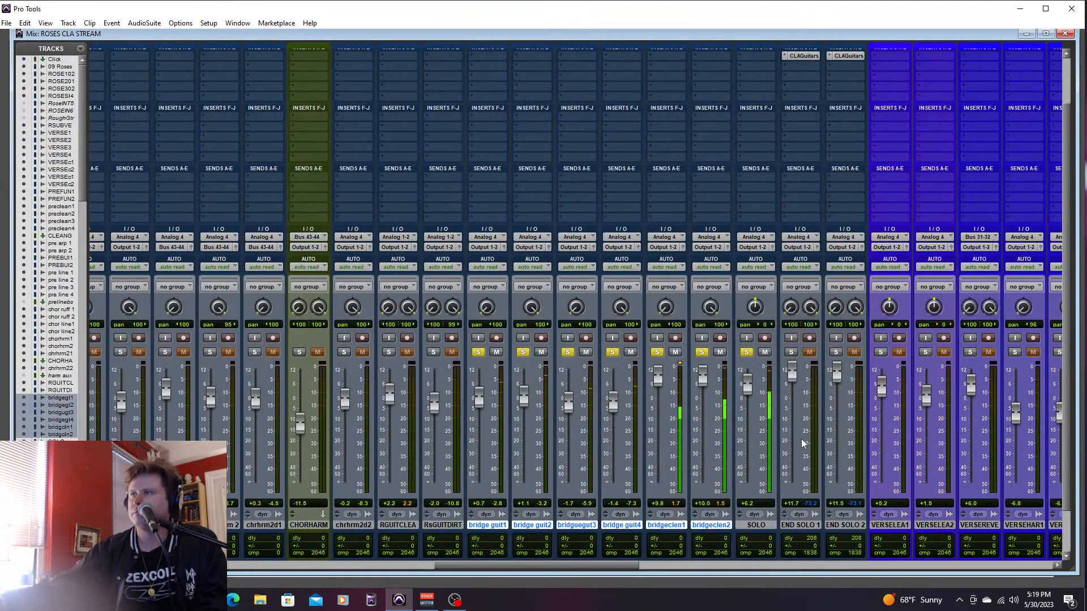
{"action": "left_click_drag", "start_coordinate": [747, 371], "coordinate": [759, 385]}
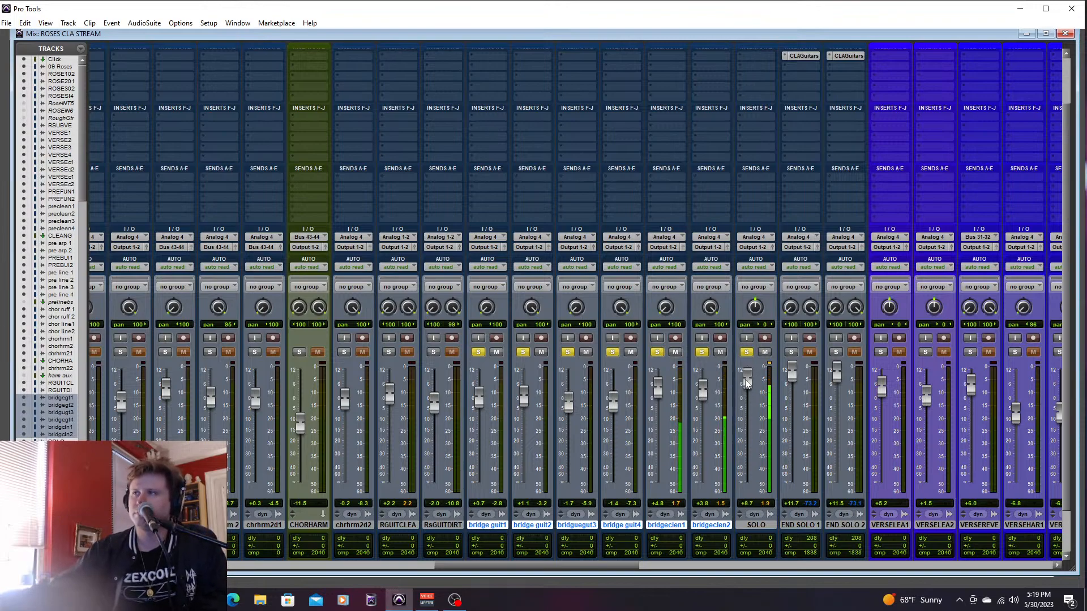
{"action": "key", "text": "ctrl+equal"}
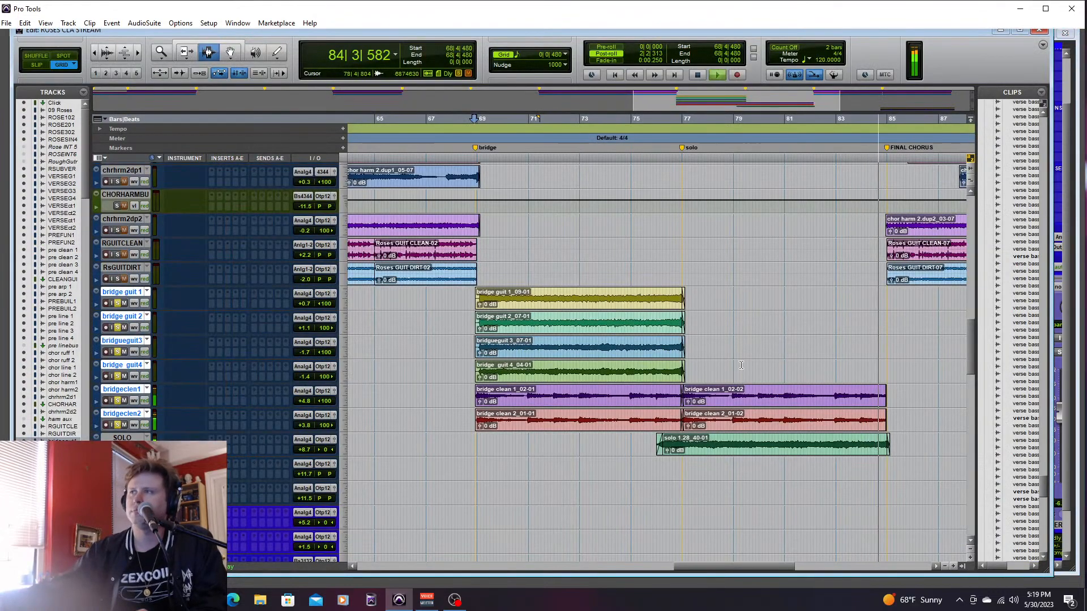
{"action": "key", "text": "space"}
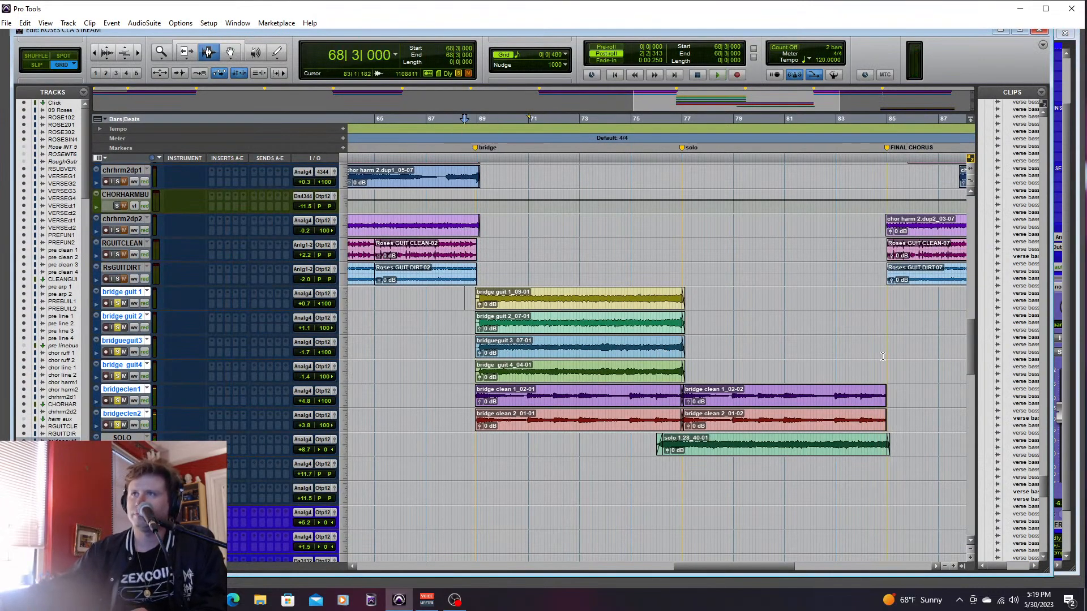
- Solo the drum and bass tracks too, and play from 68|2|000 through the bridge and solo to the final chorus
{"action": "left_click_drag", "start_coordinate": [970, 343], "coordinate": [990, 472]}
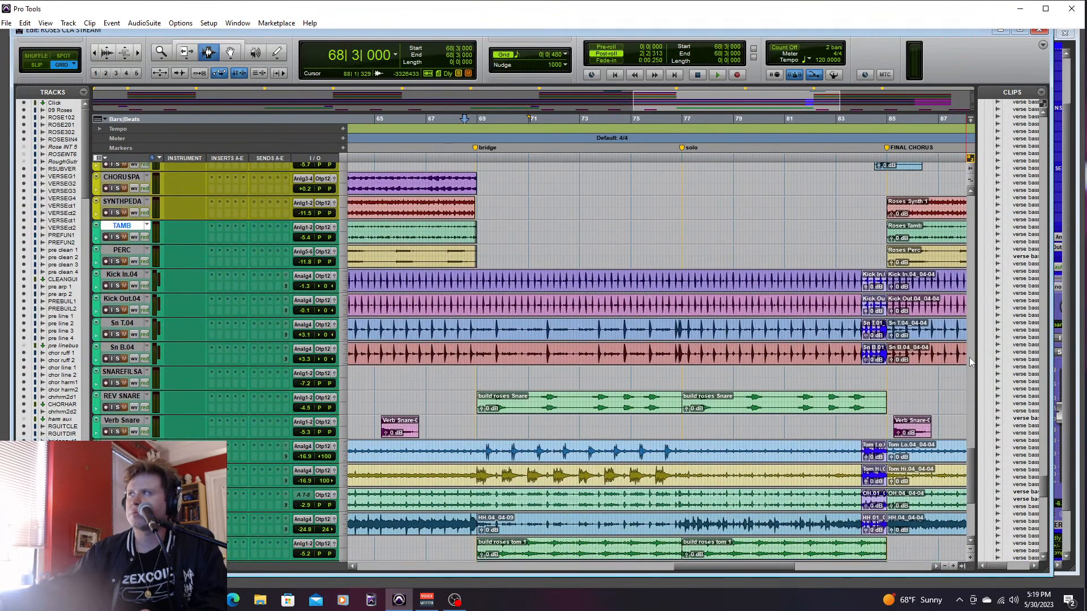
{"action": "left_click_drag", "start_coordinate": [967, 461], "coordinate": [967, 548]}
{"action": "left_click", "coordinate": [122, 463], "text": "shift"}
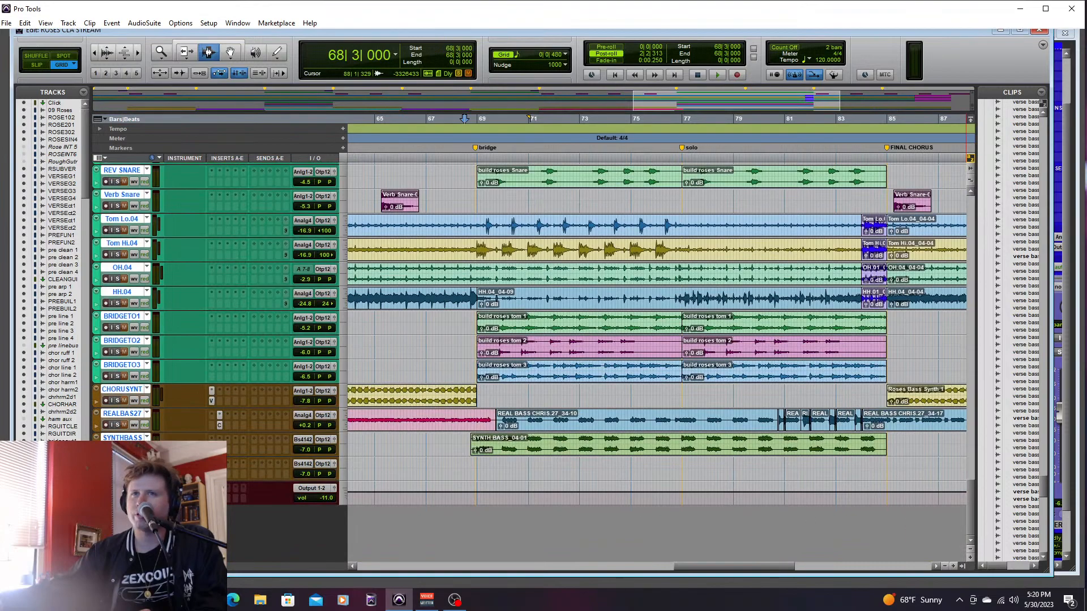
{"action": "key", "text": "shift+s"}
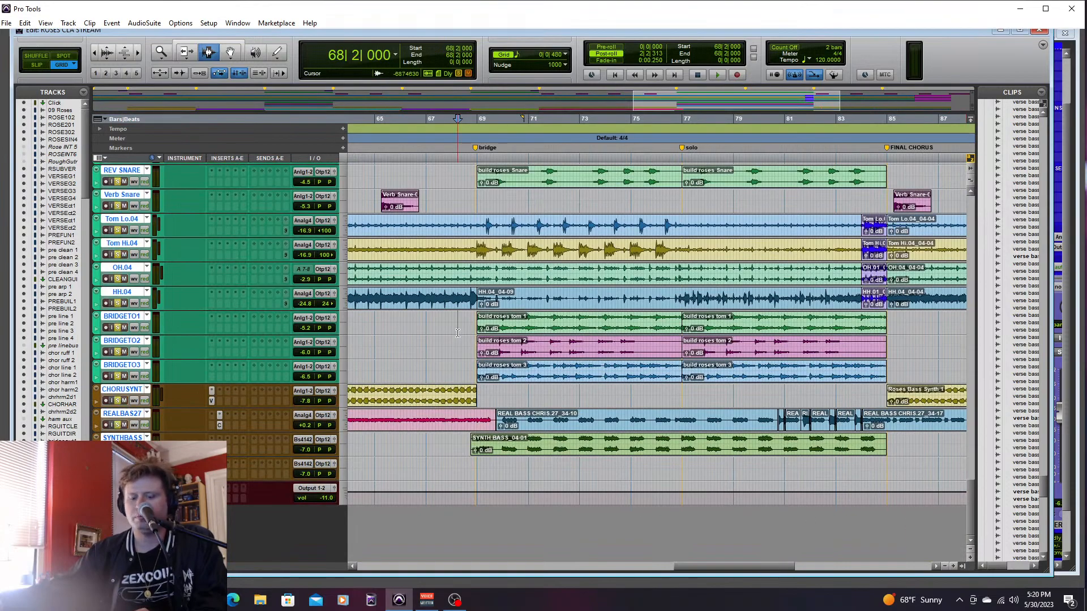
{"action": "key", "text": "space"}
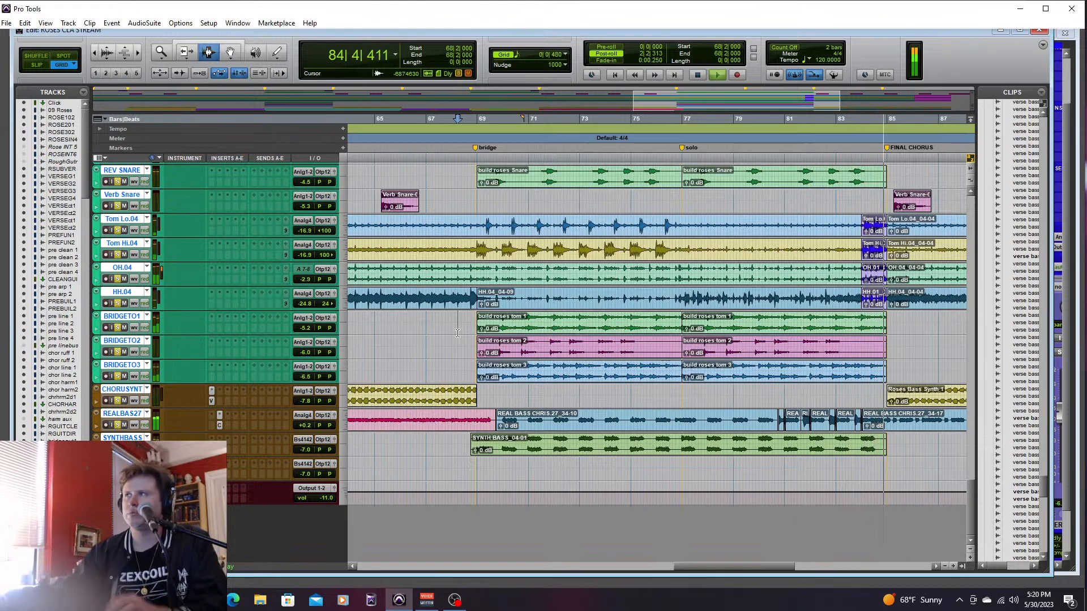
{"action": "key", "text": "space"}
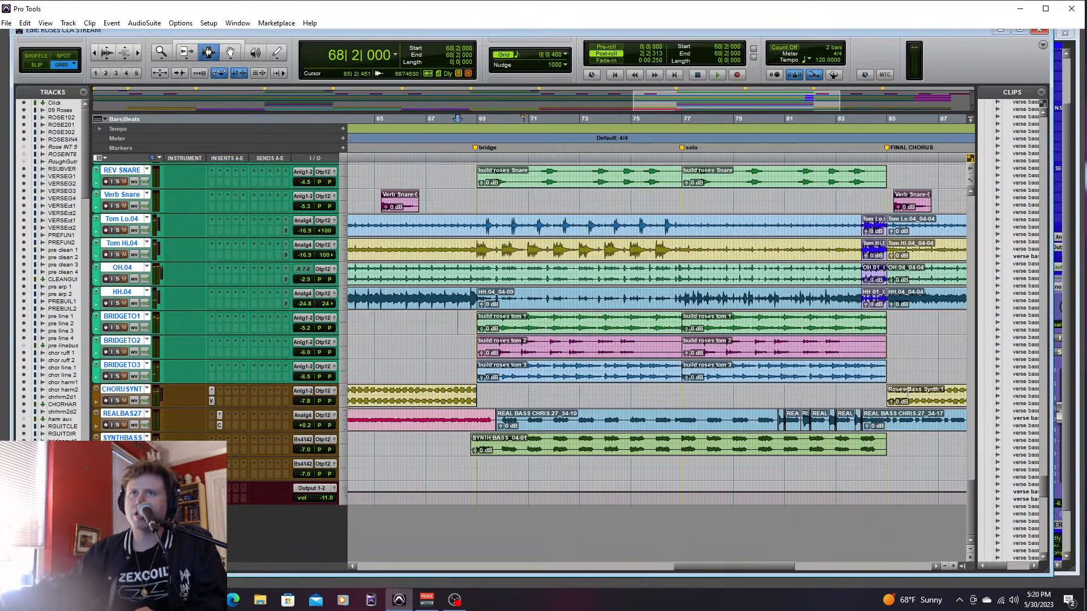
- Solo only bridge guit 1 through bridge guit4 and play them from 76|2|480, then again from 75|4|000
{"action": "left_click_drag", "start_coordinate": [971, 507], "coordinate": [975, 344]}
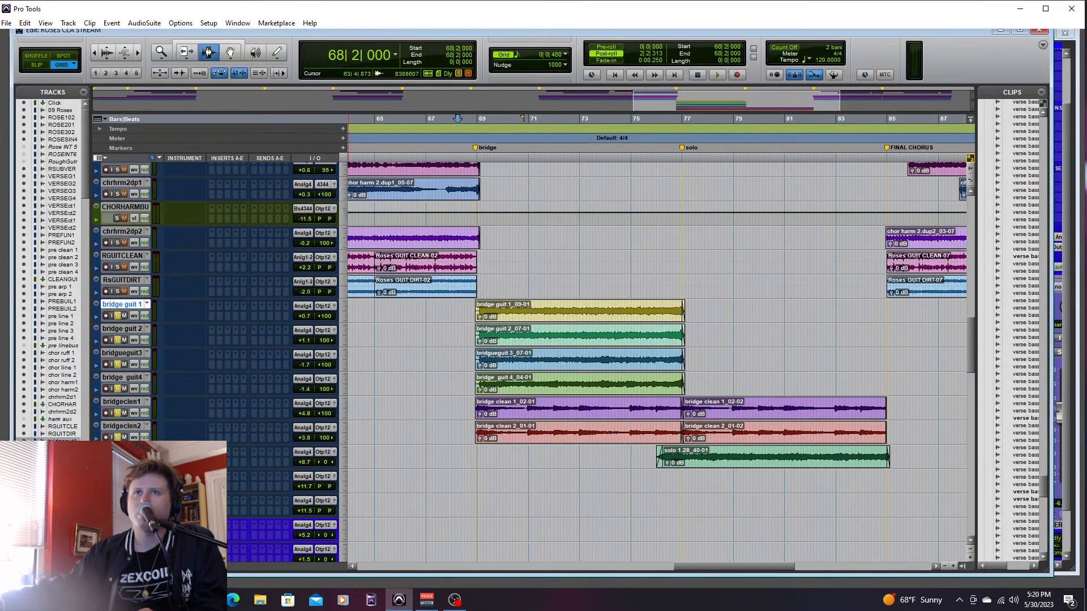
{"action": "left_click", "coordinate": [122, 450], "text": "shift"}
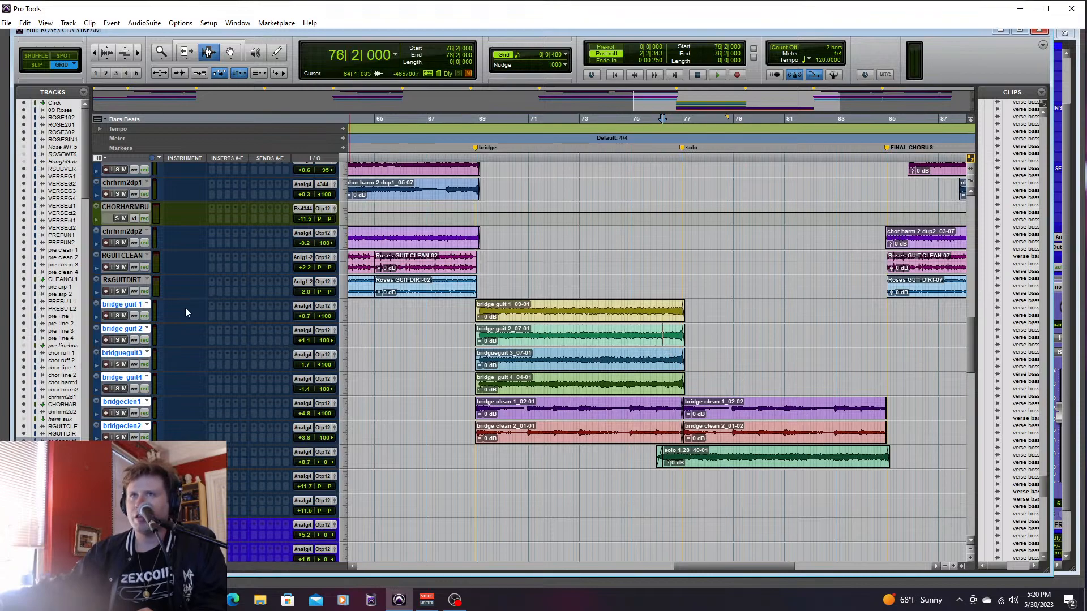
{"action": "left_click", "coordinate": [130, 305]}
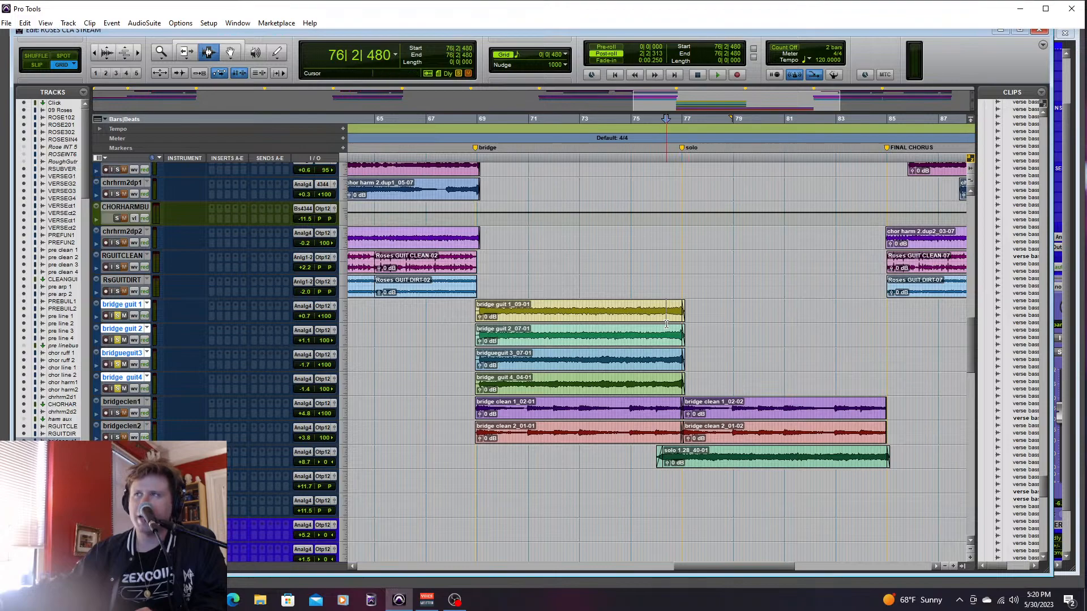
{"action": "key", "text": "space"}
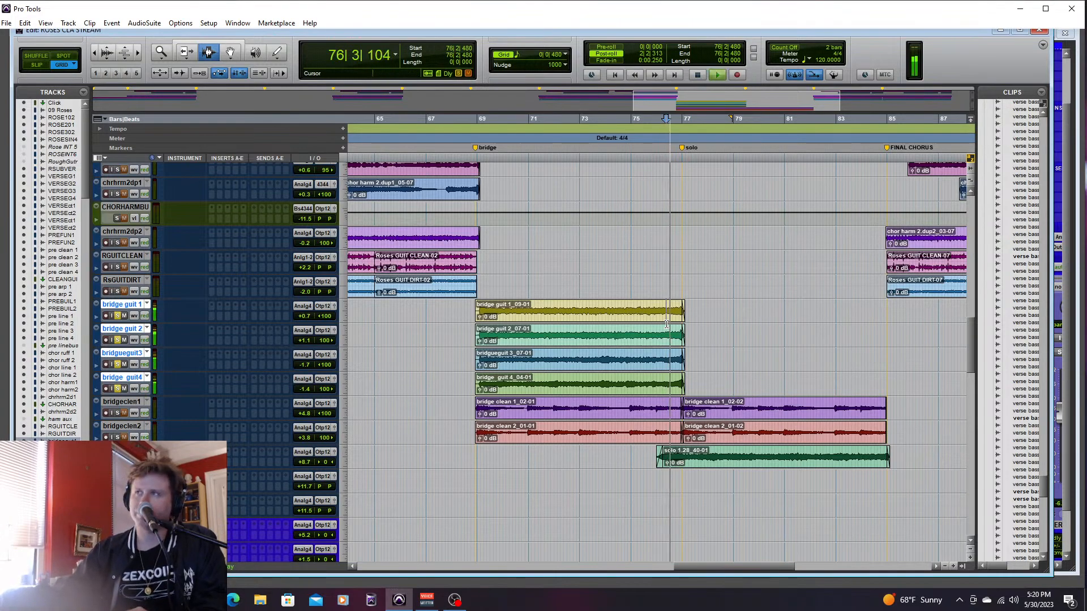
{"action": "left_click", "coordinate": [652, 322]}
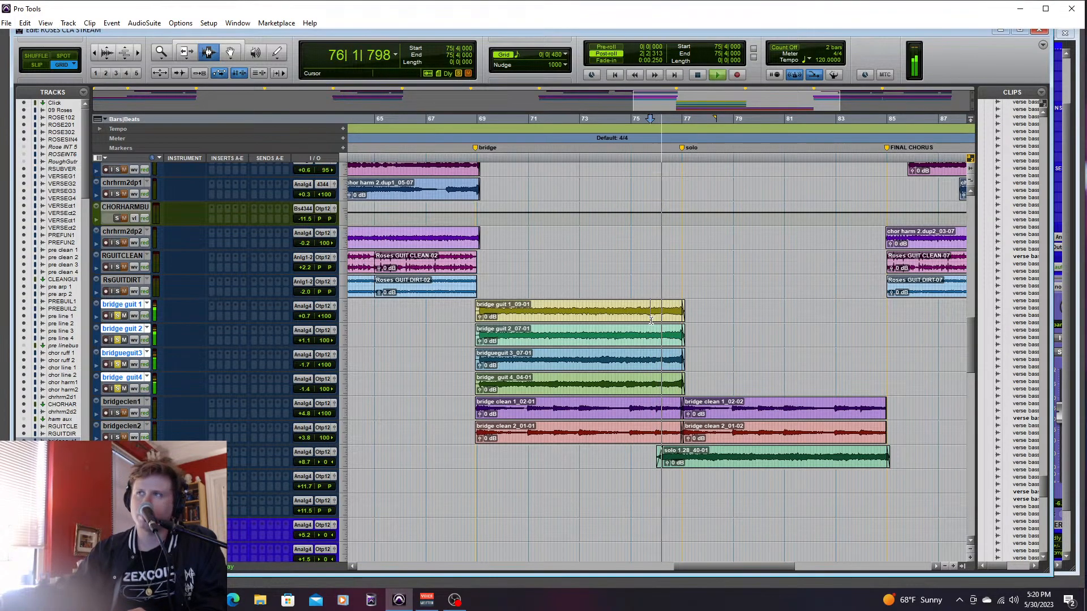
{"action": "key", "text": "space"}
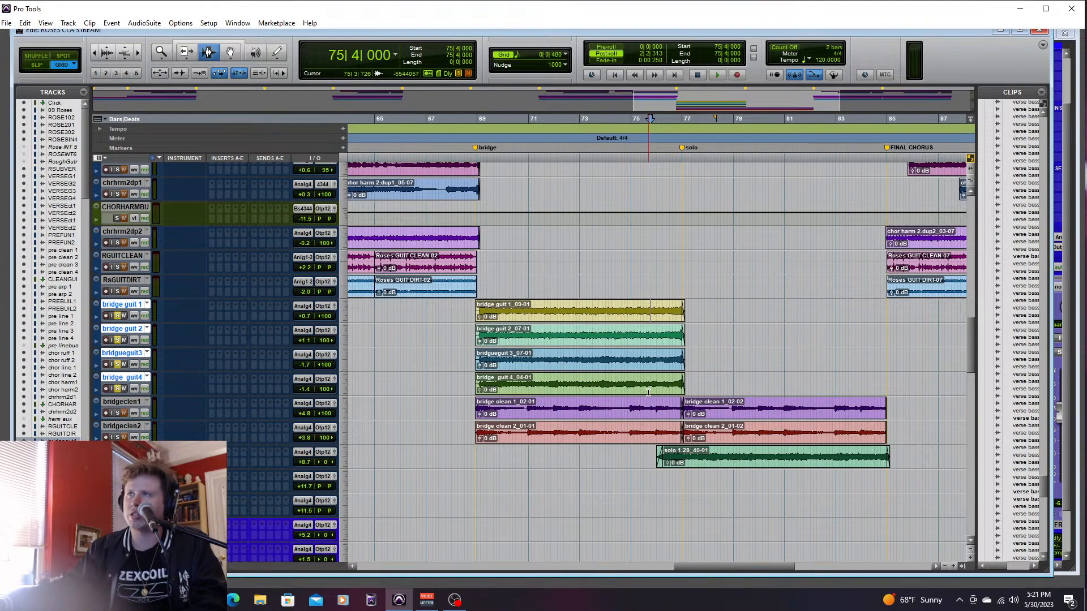
- Play the soloed bridge guitars from 74|1|480 past the solo marker to check how they end
{"action": "left_click", "coordinate": [633, 339]}
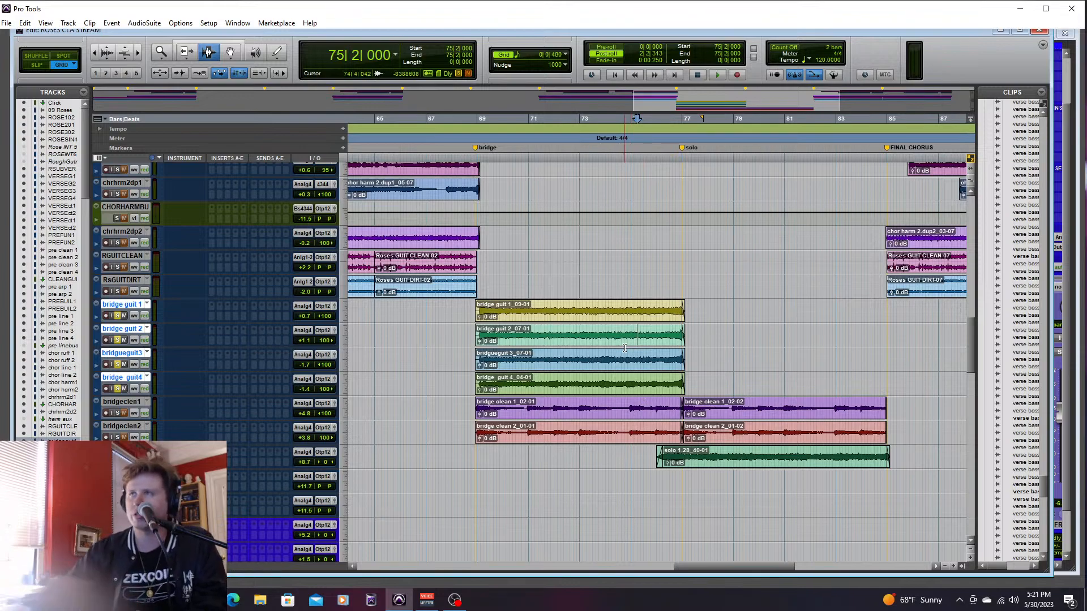
{"action": "left_click", "coordinate": [610, 349]}
{"action": "key", "text": "space"}
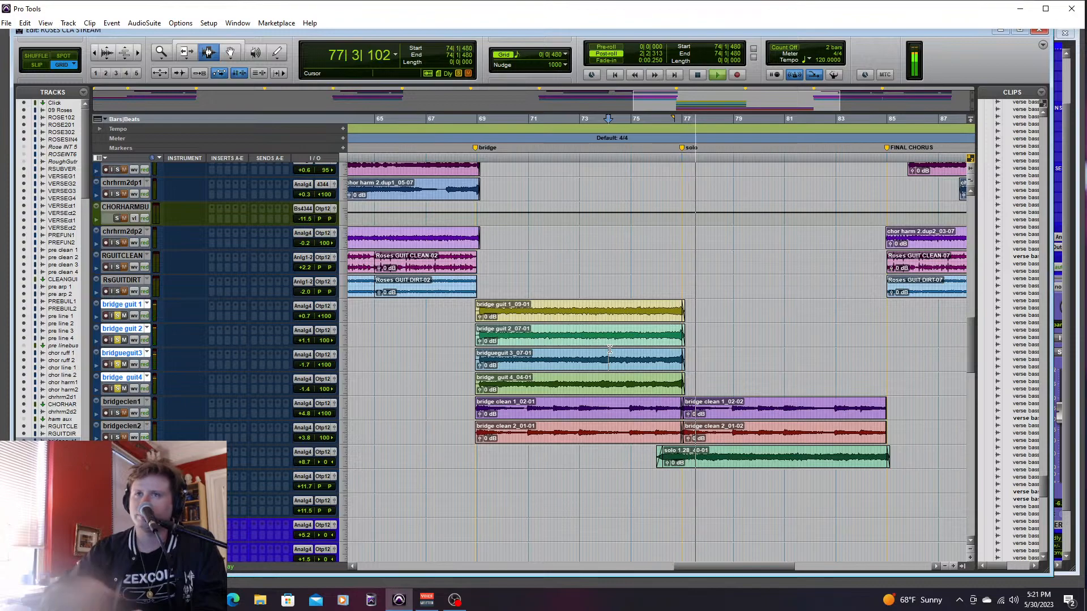
{"action": "key", "text": "space"}
{"action": "key", "text": "space"}
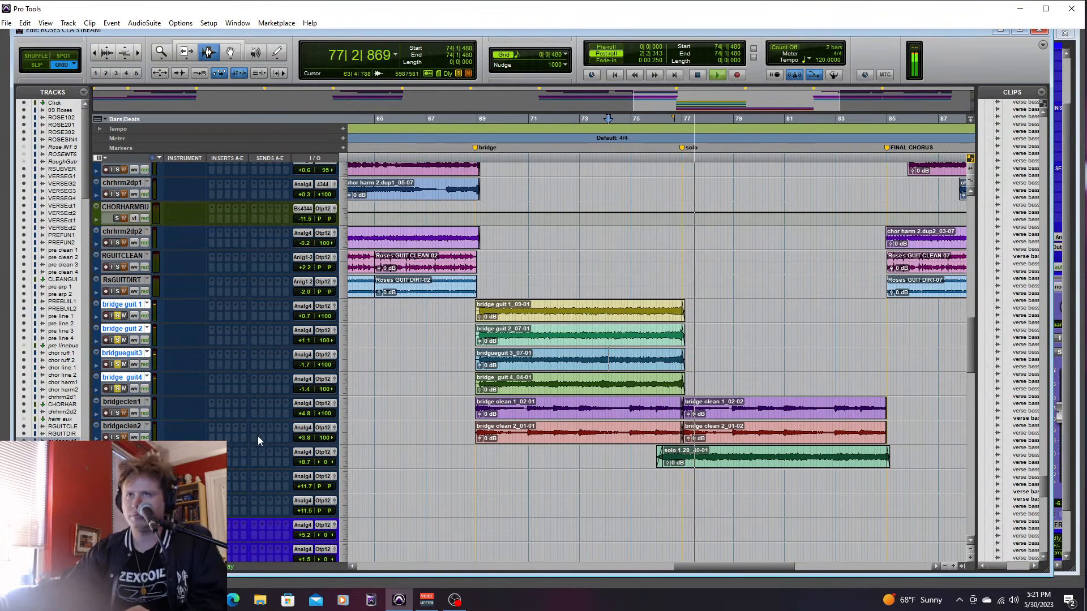
{"action": "key", "text": "space"}
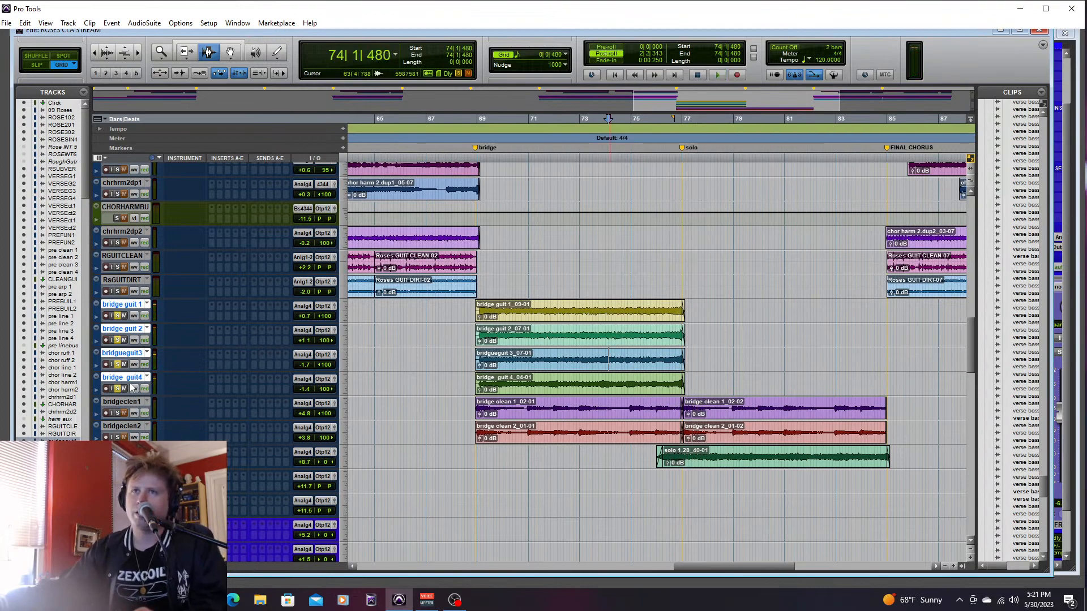
- Solo the two BRIDGELEAD vocal tracks together with the four bridge guit tracks, and play from 68|4|480
{"action": "left_click", "coordinate": [118, 389], "text": "alt+shift"}
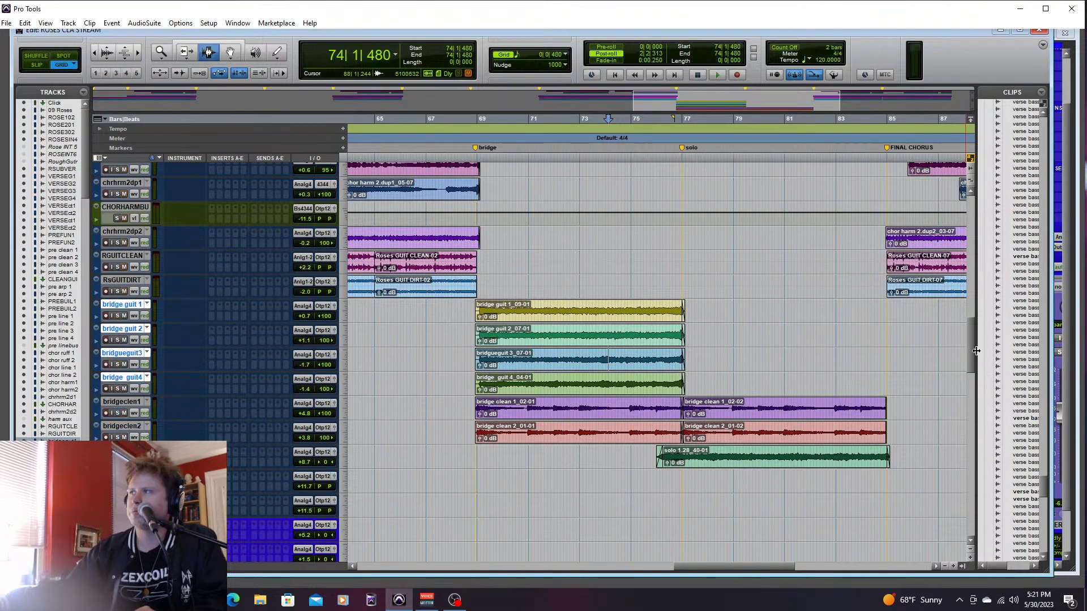
{"action": "left_click_drag", "start_coordinate": [976, 351], "coordinate": [989, 431]}
{"action": "left_click", "coordinate": [118, 424]}
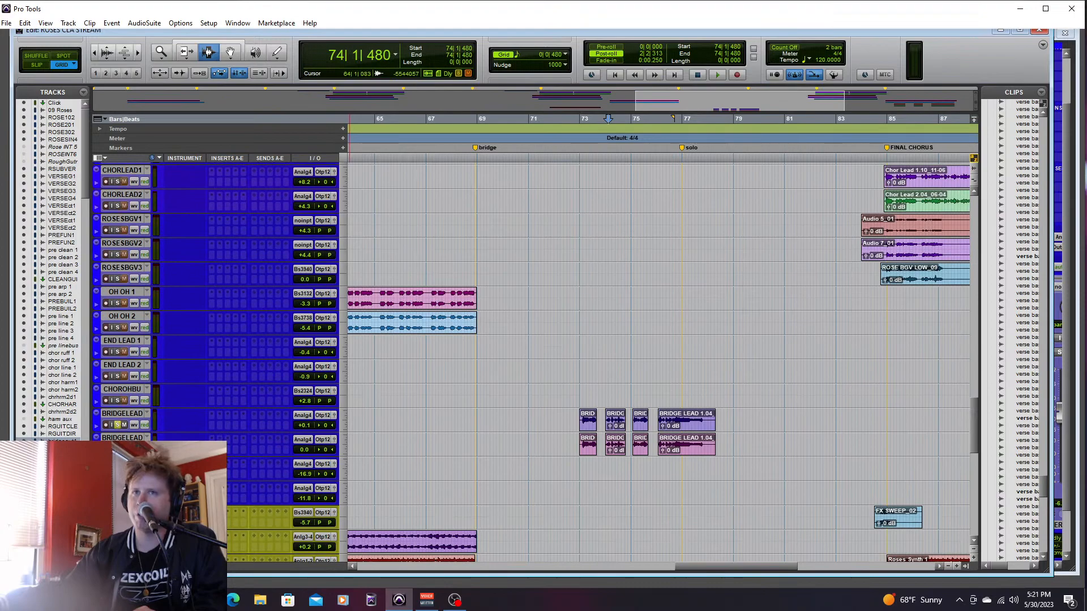
{"action": "left_click_drag", "start_coordinate": [975, 436], "coordinate": [970, 347]}
{"action": "left_click", "coordinate": [117, 344]}
{"action": "left_click", "coordinate": [117, 368]}
{"action": "left_click", "coordinate": [117, 392]}
{"action": "left_click", "coordinate": [117, 319]}
{"action": "left_click", "coordinate": [475, 331]}
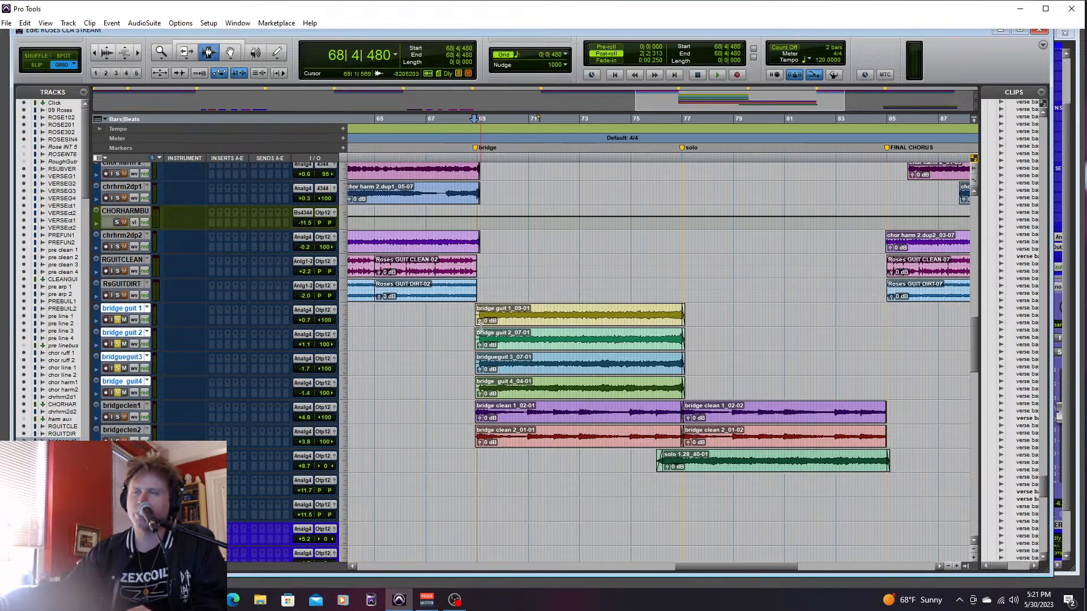
{"action": "key", "text": "space"}
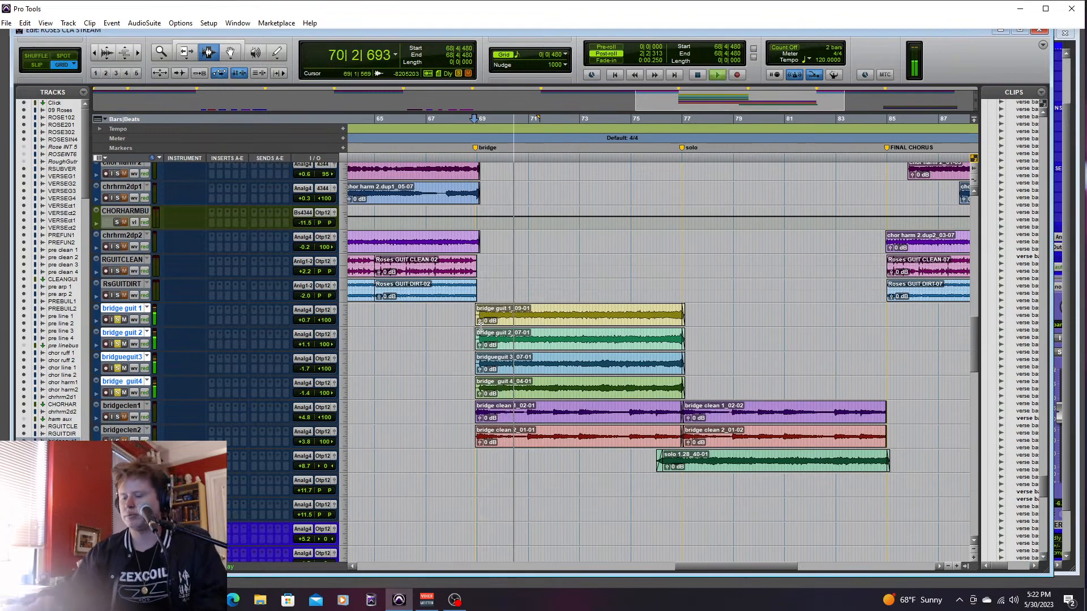
- Set the two BRIDGELEAD faders to +7.2 dB and +5.3 dB during playback, and clear the vocal and guitar solos
{"action": "key", "text": "ctrl+equal"}
{"action": "left_click_drag", "start_coordinate": [617, 570], "coordinate": [774, 558]}
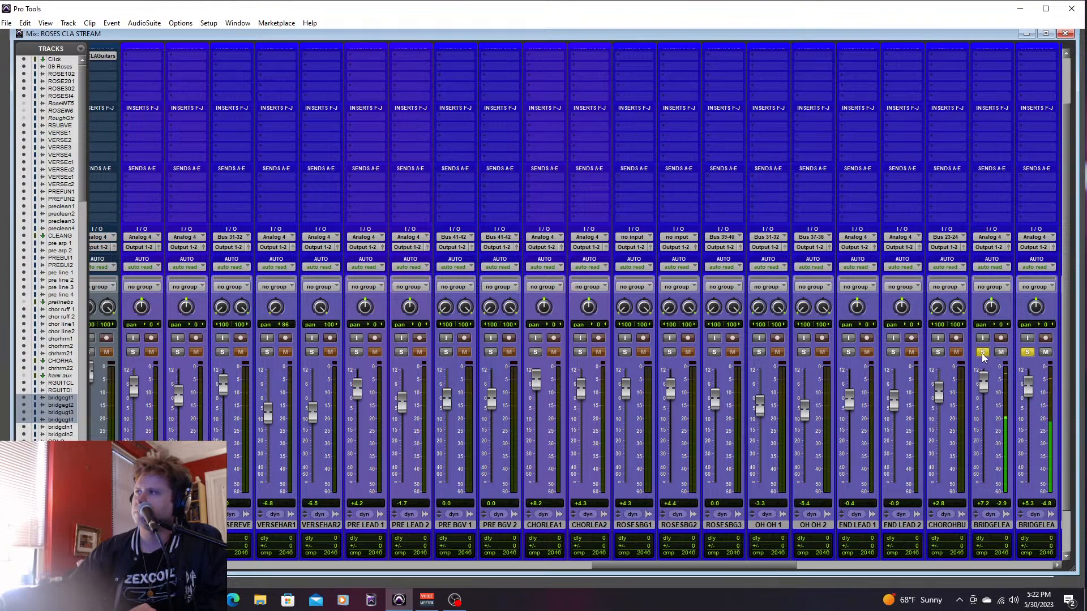
{"action": "key", "text": "space"}
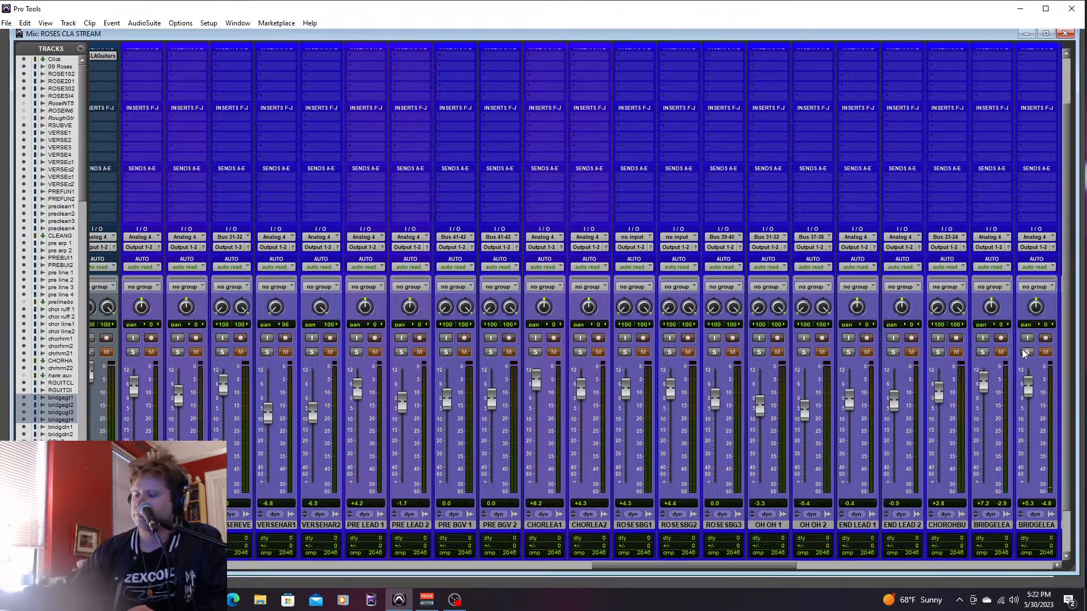
{"action": "key", "text": "ctrl+="}
{"action": "left_click", "coordinate": [119, 393]}
- Solo END SOLO 1 and END SOLO 2 and set the playback start to 91|2|480, just before outro 2
{"action": "left_click_drag", "start_coordinate": [712, 566], "coordinate": [799, 576]}
{"action": "scroll", "coordinate": [958, 330], "scroll_direction": "up", "scroll_amount": 5}
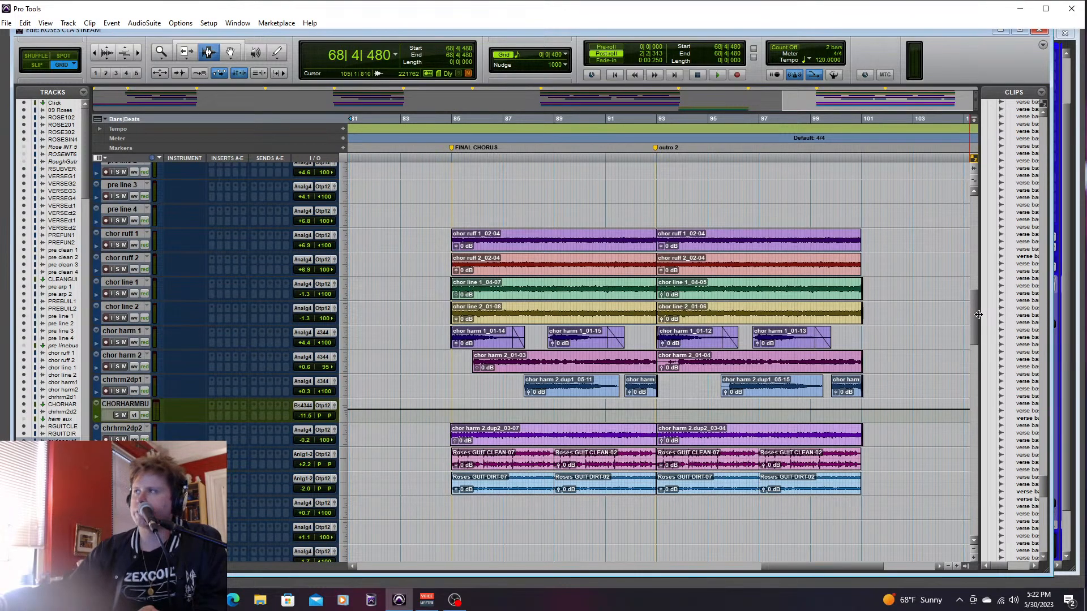
{"action": "left_click_drag", "start_coordinate": [973, 307], "coordinate": [984, 341]}
{"action": "left_click", "coordinate": [640, 451]}
{"action": "left_click", "coordinate": [605, 450]}
{"action": "left_click", "coordinate": [117, 438]}
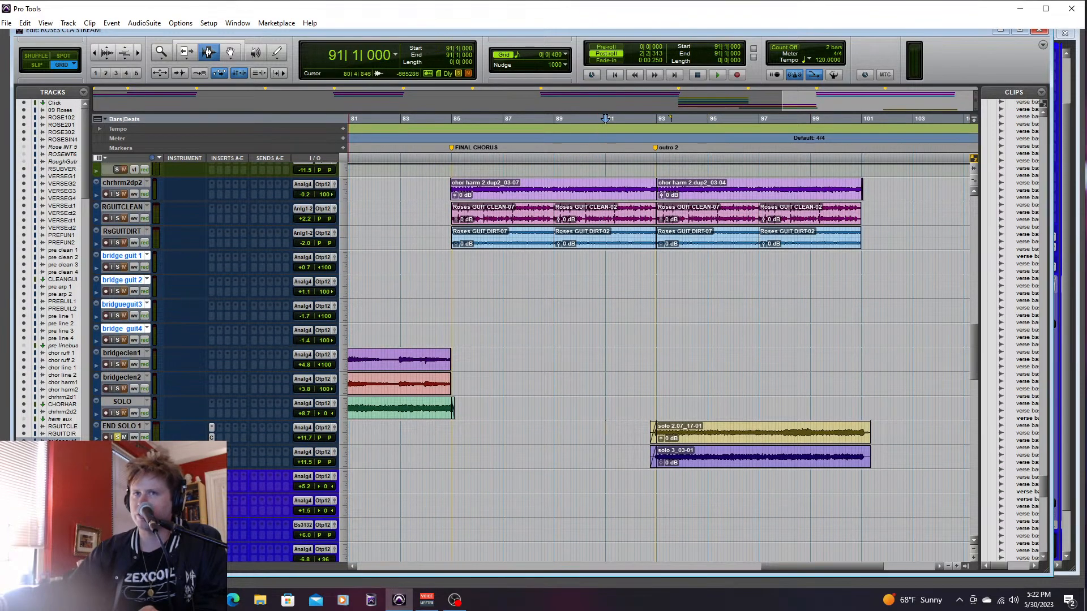
{"action": "left_click", "coordinate": [613, 430]}
- Set END SOLO 1 to +5.8 dB and END SOLO 2 to +4.8 dB
{"action": "key", "text": "ctrl+equal"}
{"action": "left_click_drag", "start_coordinate": [691, 566], "coordinate": [558, 574]}
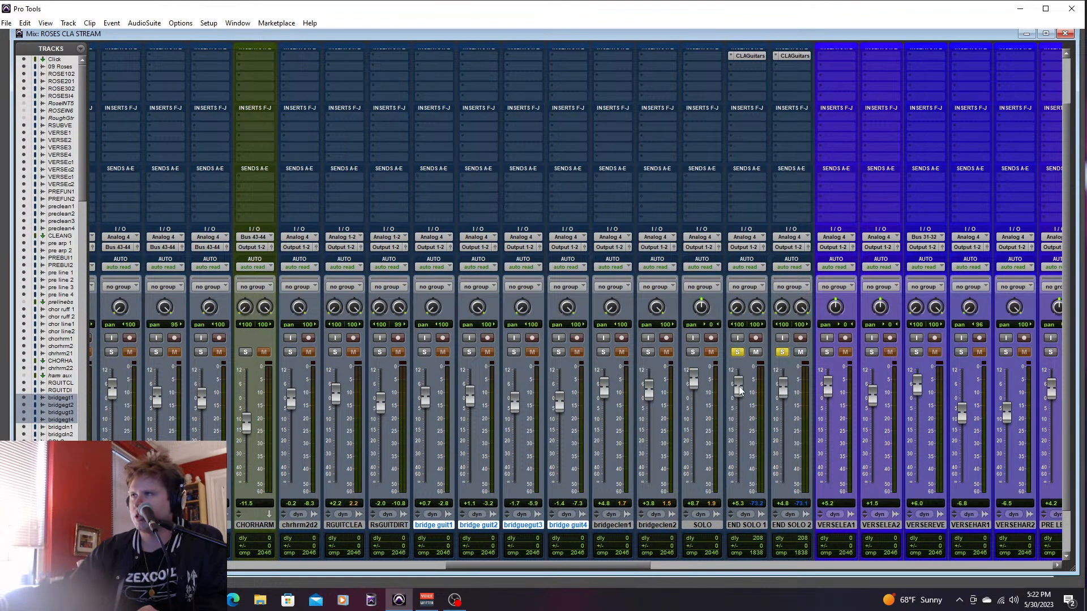
{"action": "left_click_drag", "start_coordinate": [782, 395], "coordinate": [753, 403]}
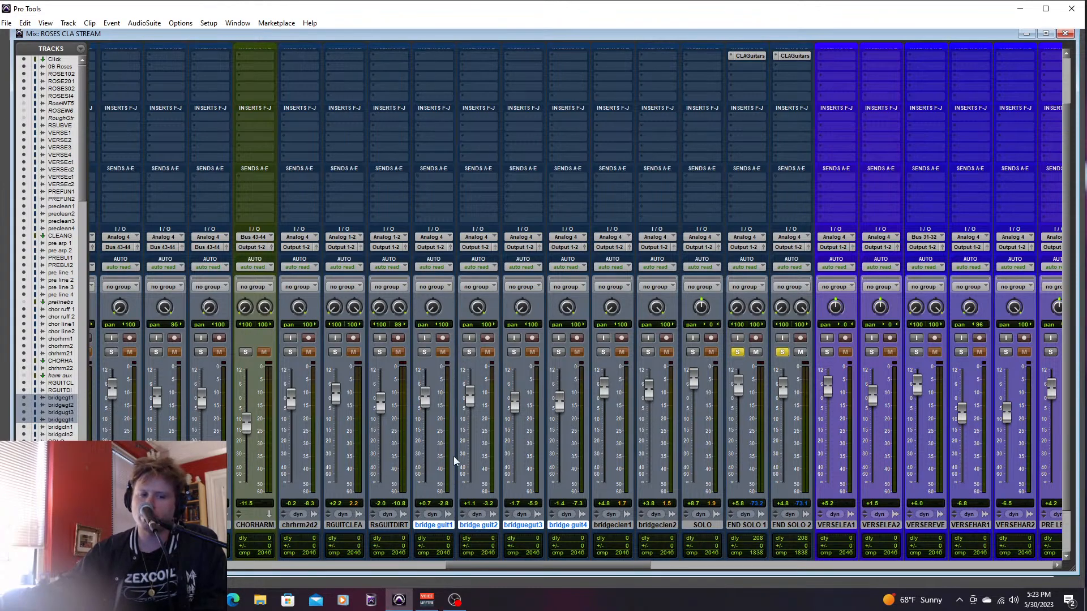
{"action": "left_click_drag", "start_coordinate": [640, 570], "coordinate": [646, 569]}
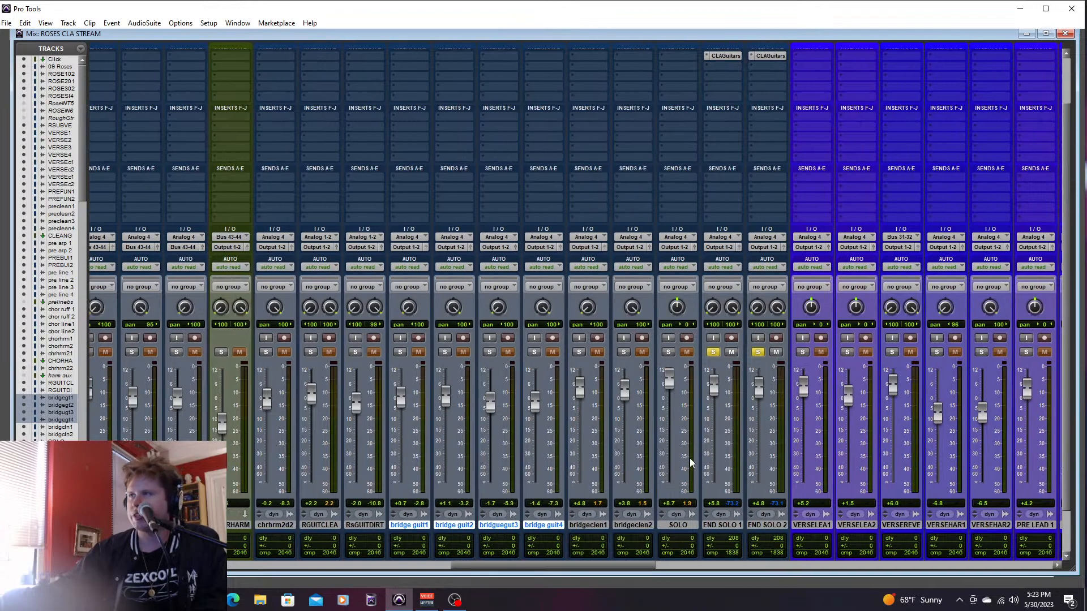
- Play from 92|1|000 and set END SOLO 1 to +1.1 dB and END SOLO 2 to -1.4 dB
{"action": "key", "text": "ctrl+equal"}
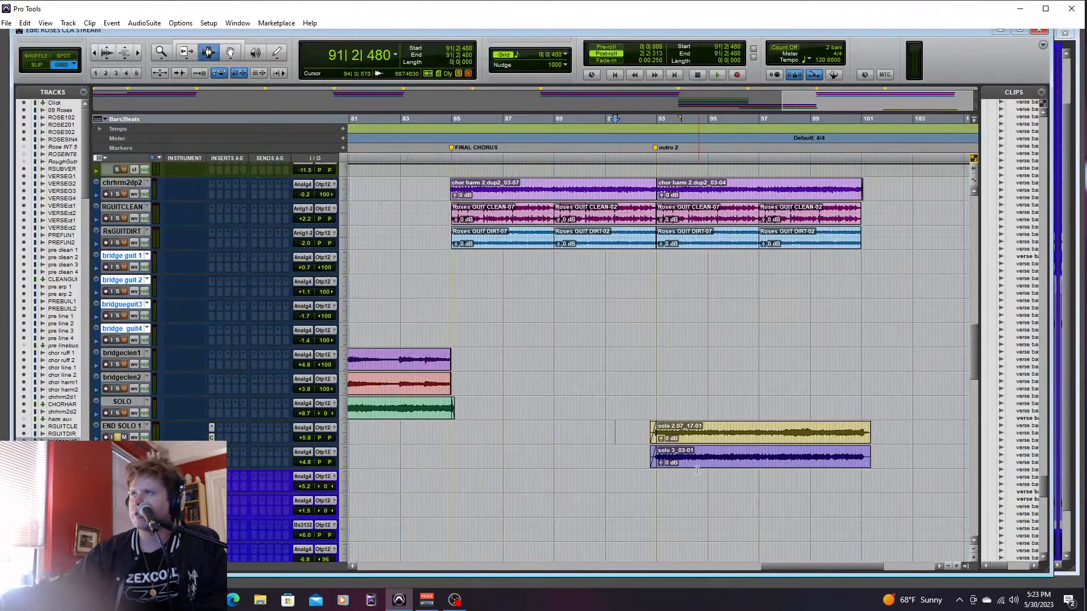
{"action": "left_click", "coordinate": [640, 346]}
{"action": "left_click", "coordinate": [629, 388]}
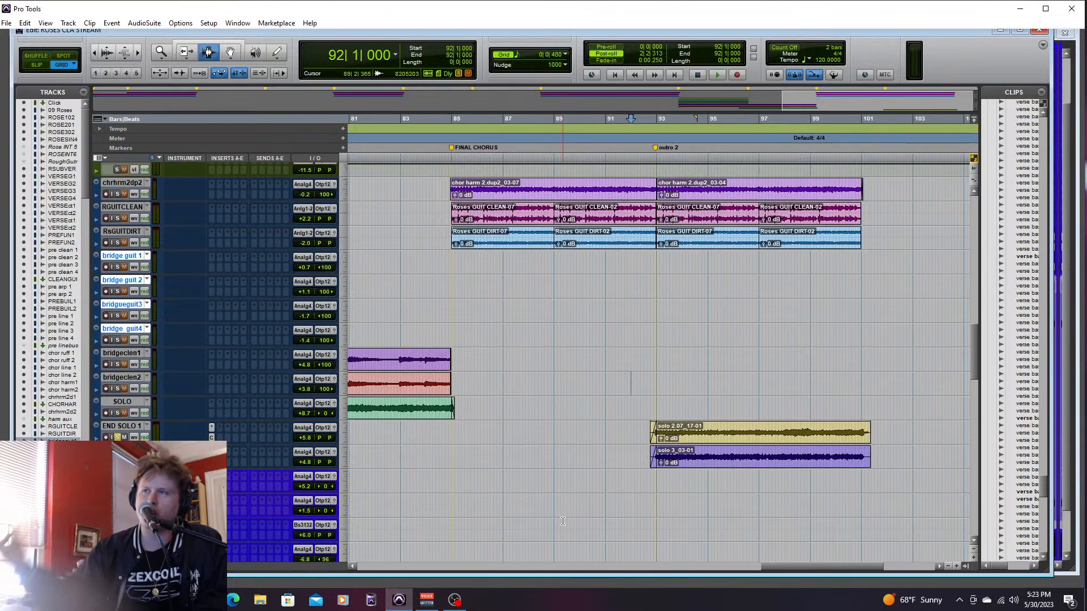
{"action": "key", "text": "space"}
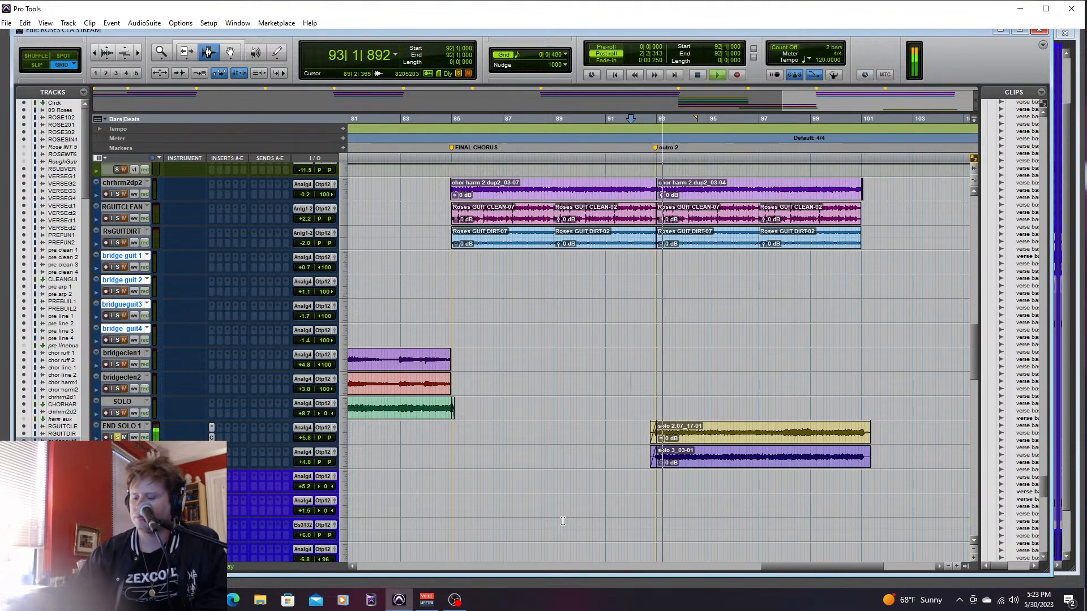
{"action": "key", "text": "ctrl+equal"}
{"action": "left_click_drag", "start_coordinate": [713, 387], "coordinate": [759, 411]}
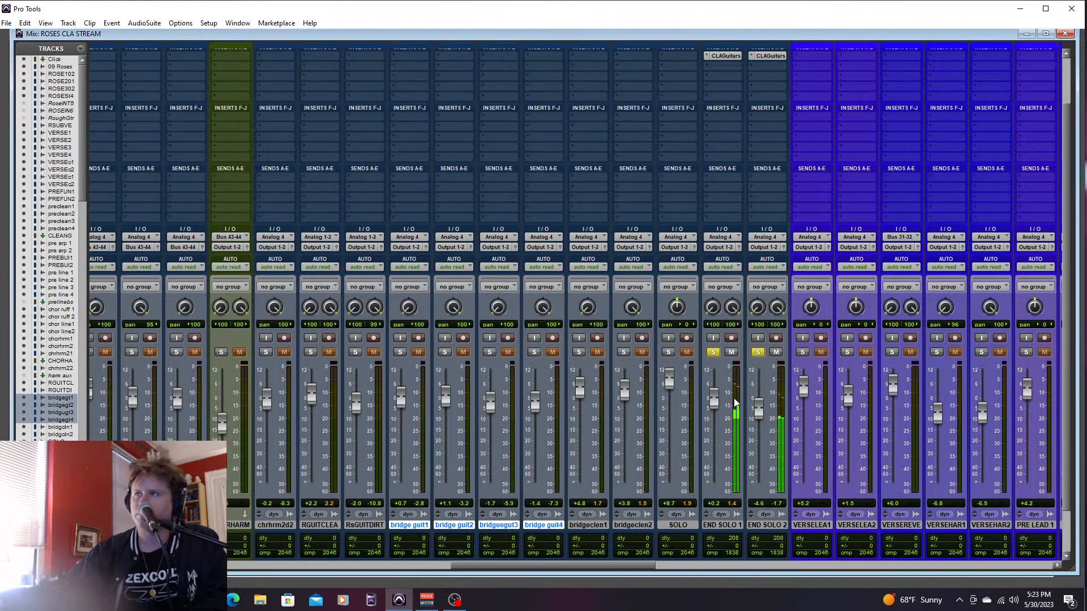
{"action": "left_click_drag", "start_coordinate": [716, 403], "coordinate": [760, 407]}
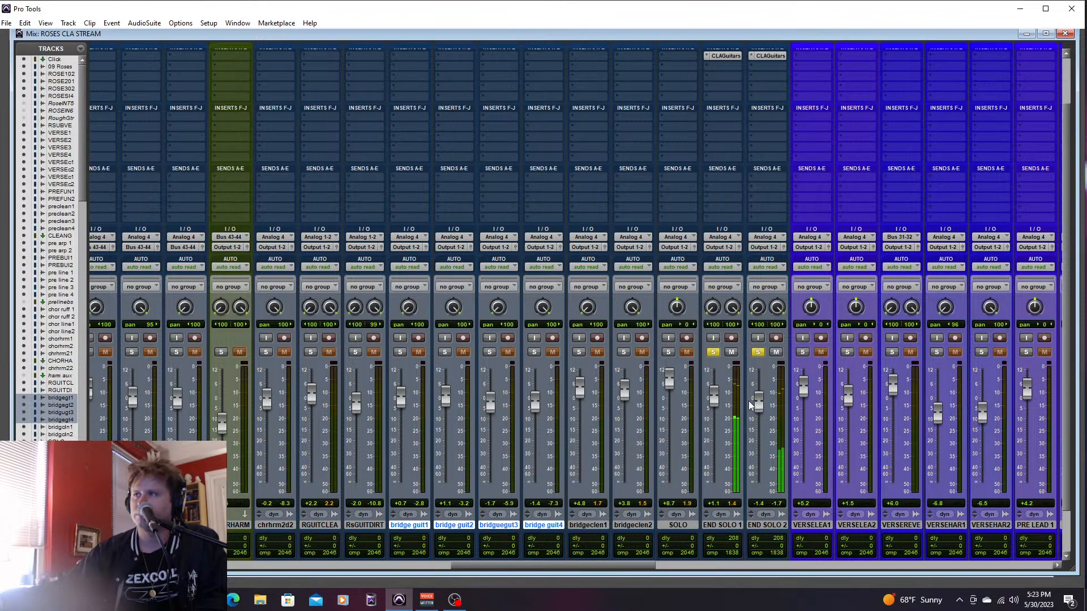
{"action": "key", "text": "ctrl+equal"}
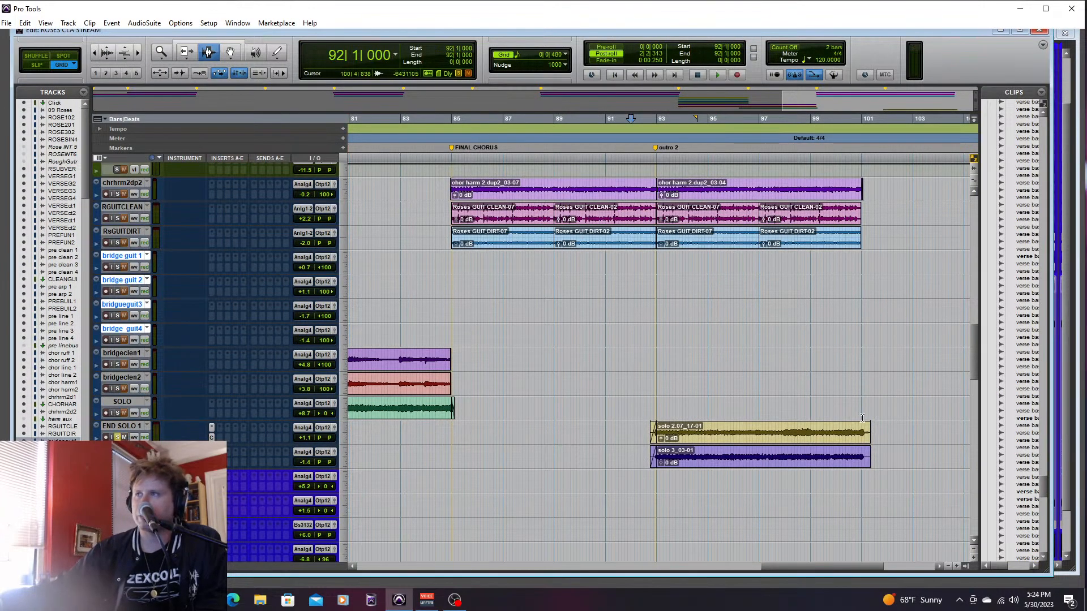
- Inspect the CLA Guitars plug-in settings on END SOLO 2 and END SOLO 1
{"action": "mouse_move", "coordinate": [970, 335]}
{"action": "left_mouse_down"}
{"action": "mouse_move", "coordinate": [971, 320]}
{"action": "mouse_move", "coordinate": [969, 332]}
{"action": "left_mouse_up"}
{"action": "left_click", "coordinate": [212, 501]}
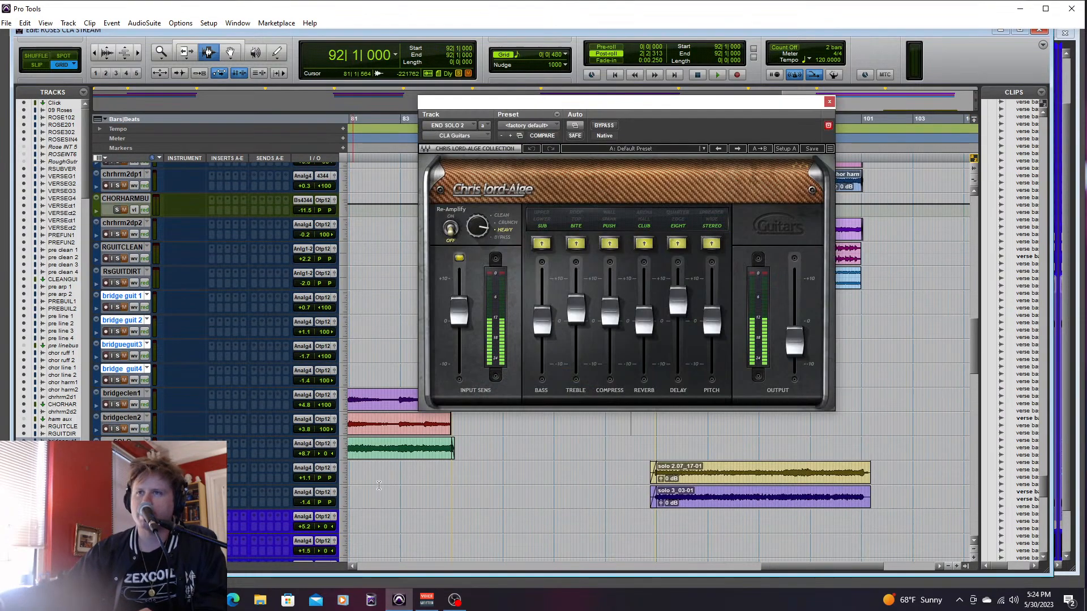
{"action": "left_click", "coordinate": [829, 102]}
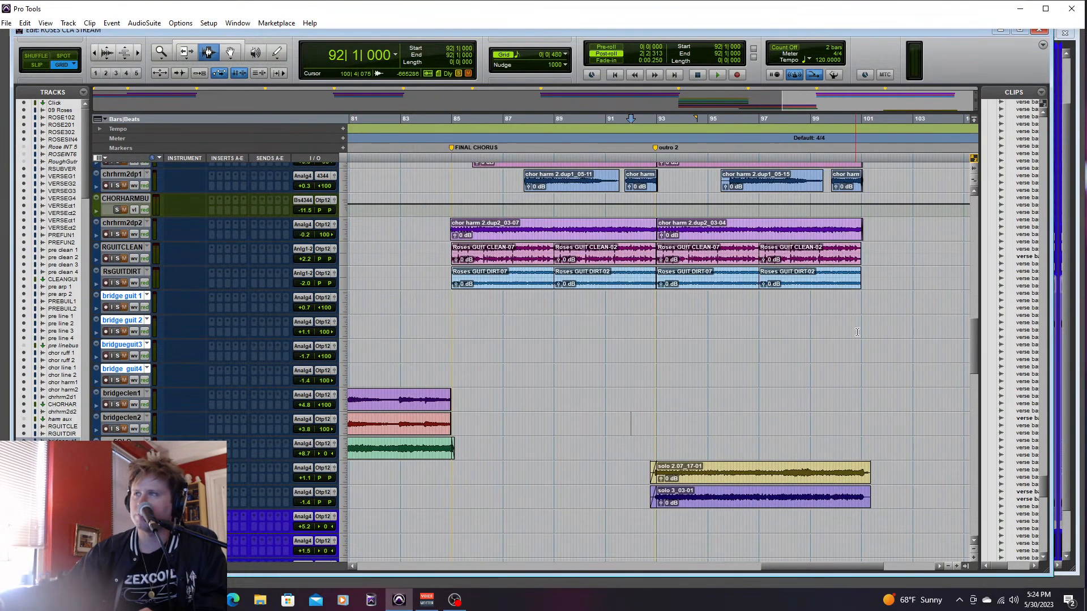
{"action": "left_click", "coordinate": [212, 477]}
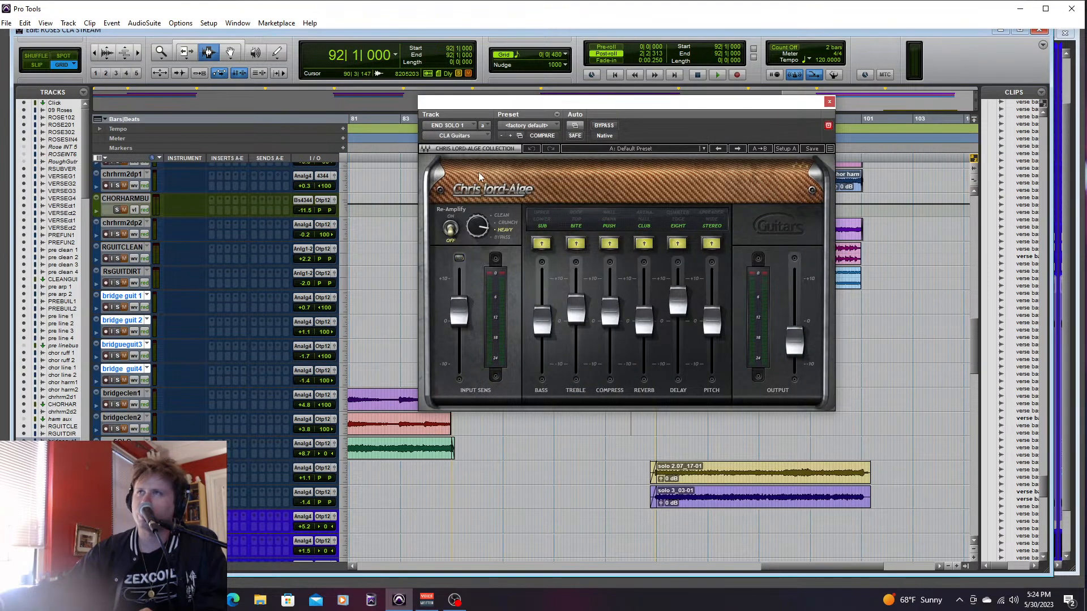
{"action": "left_click", "coordinate": [829, 102]}
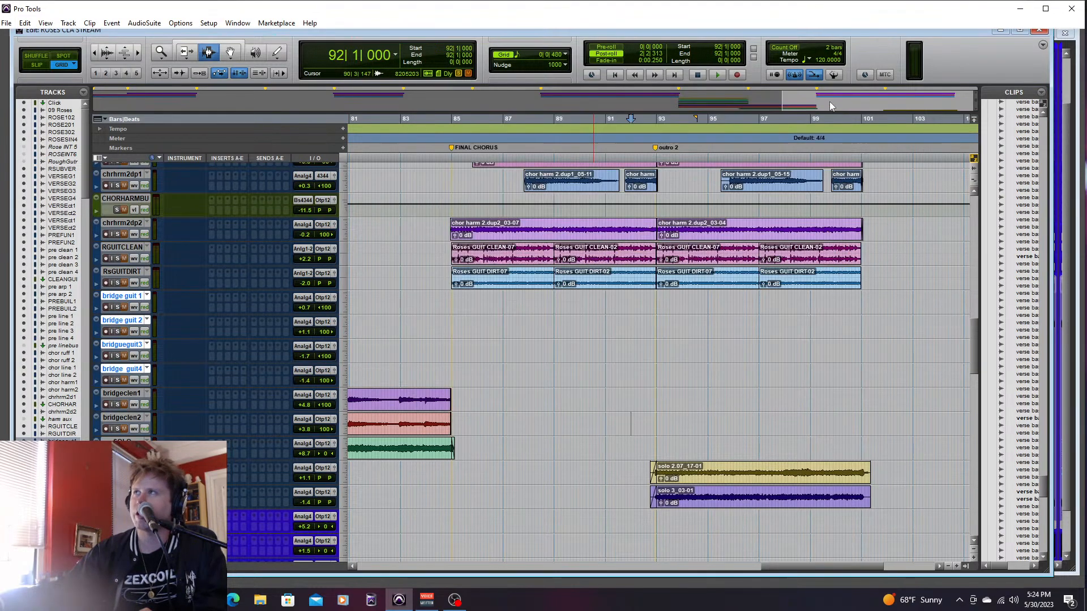
- Solo the remaining guitar tracks along with the two end solos, and play into outro 2 from 91|3|480
{"action": "left_click_drag", "start_coordinate": [971, 334], "coordinate": [974, 362]}
{"action": "left_click", "coordinate": [614, 242]}
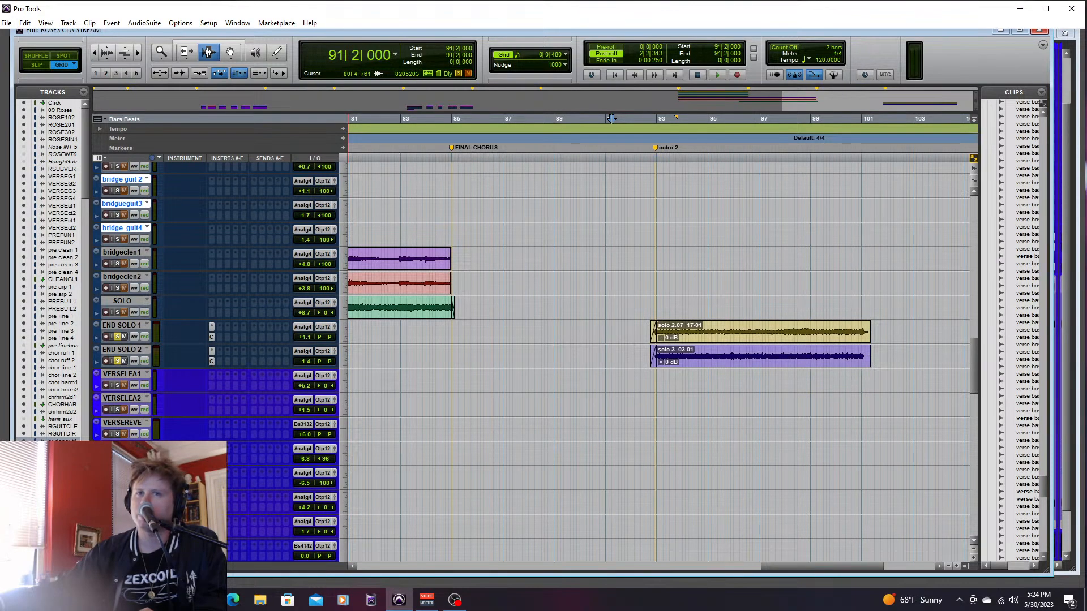
{"action": "left_click", "coordinate": [117, 312]}
{"action": "scroll", "coordinate": [974, 432], "scroll_direction": "down", "scroll_amount": 5}
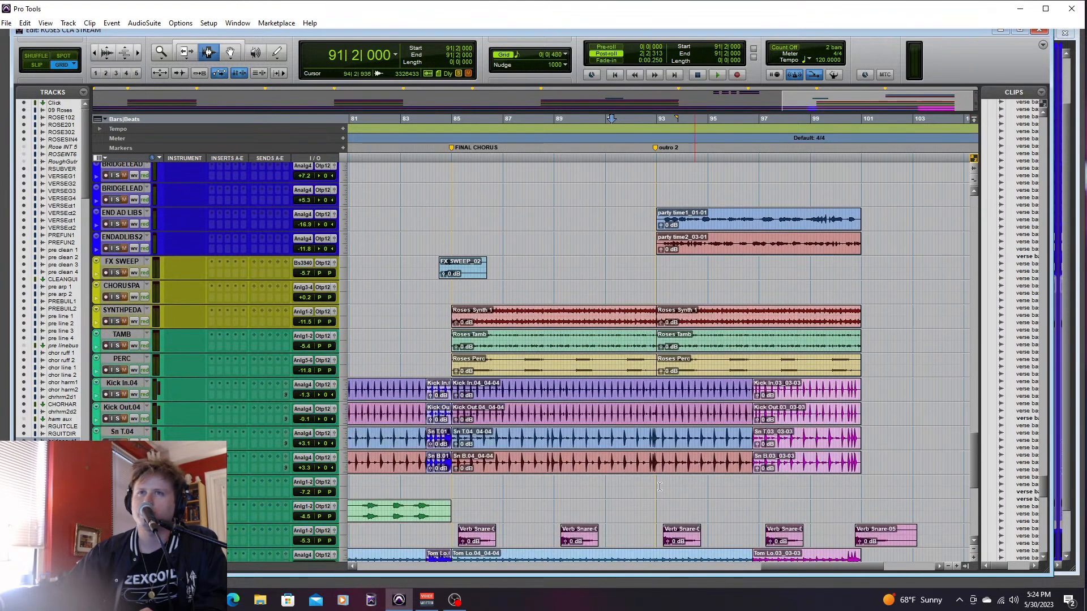
{"action": "left_click_drag", "start_coordinate": [972, 461], "coordinate": [979, 396]}
{"action": "left_click_drag", "start_coordinate": [974, 498], "coordinate": [991, 265]}
{"action": "left_click", "coordinate": [450, 340]}
{"action": "key", "text": "space"}
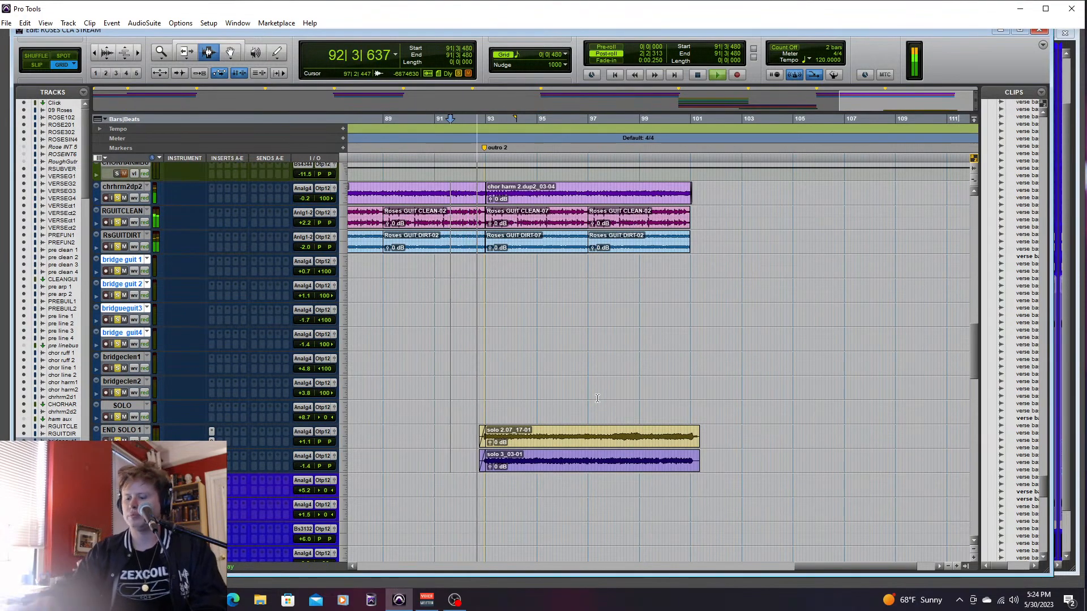
- Set END SOLO 1 to +2.8 dB and END SOLO 2 to +0.2 dB against the soloed guitars, and stop playback
{"action": "key", "text": "ctrl+equal"}
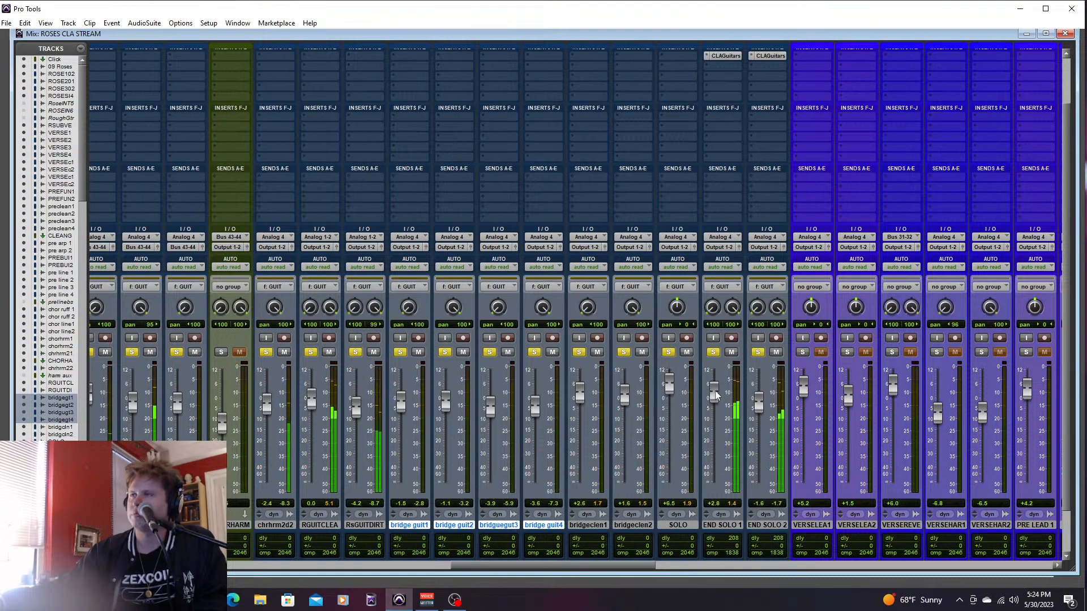
{"action": "left_click_drag", "start_coordinate": [758, 407], "coordinate": [758, 403]}
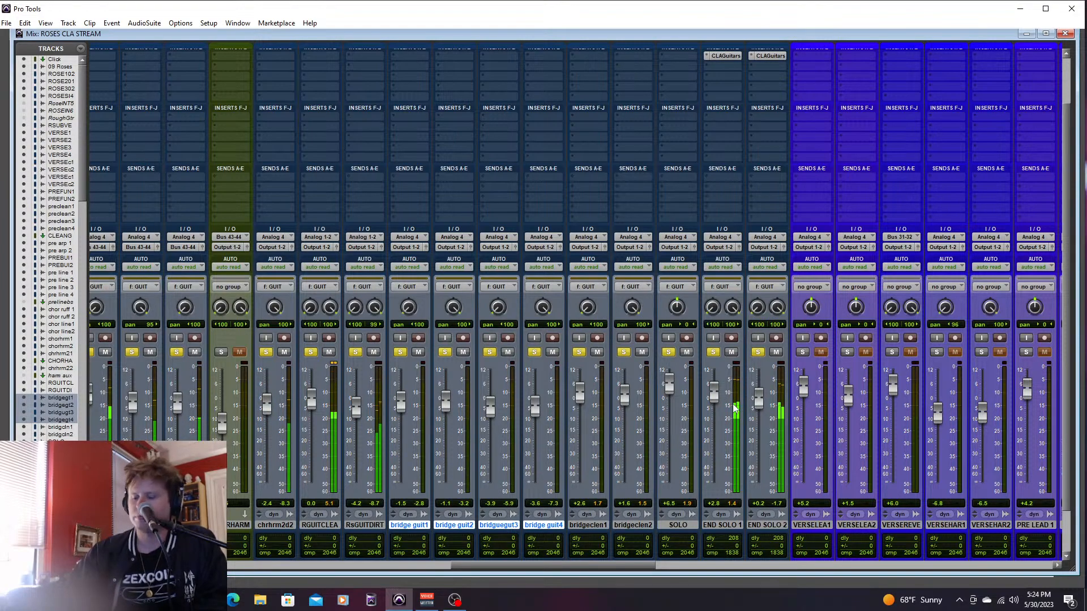
{"action": "key", "text": "ctrl+equal"}
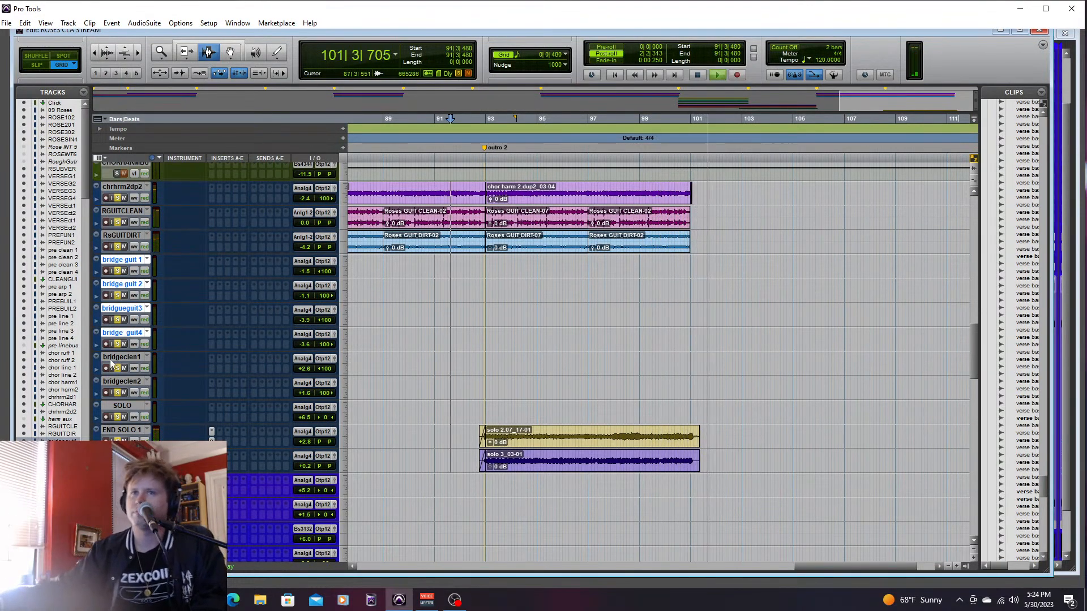
{"action": "key", "text": "space"}
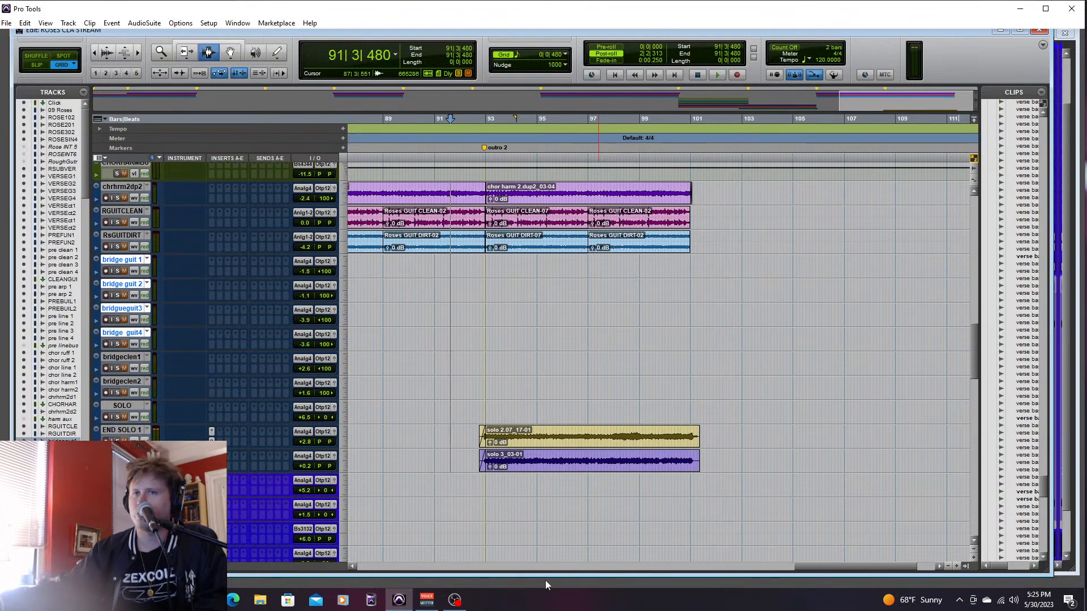
- Unsolo the drum tracks and the bass tracks at the end of the track list
{"action": "left_click_drag", "start_coordinate": [977, 354], "coordinate": [982, 509]}
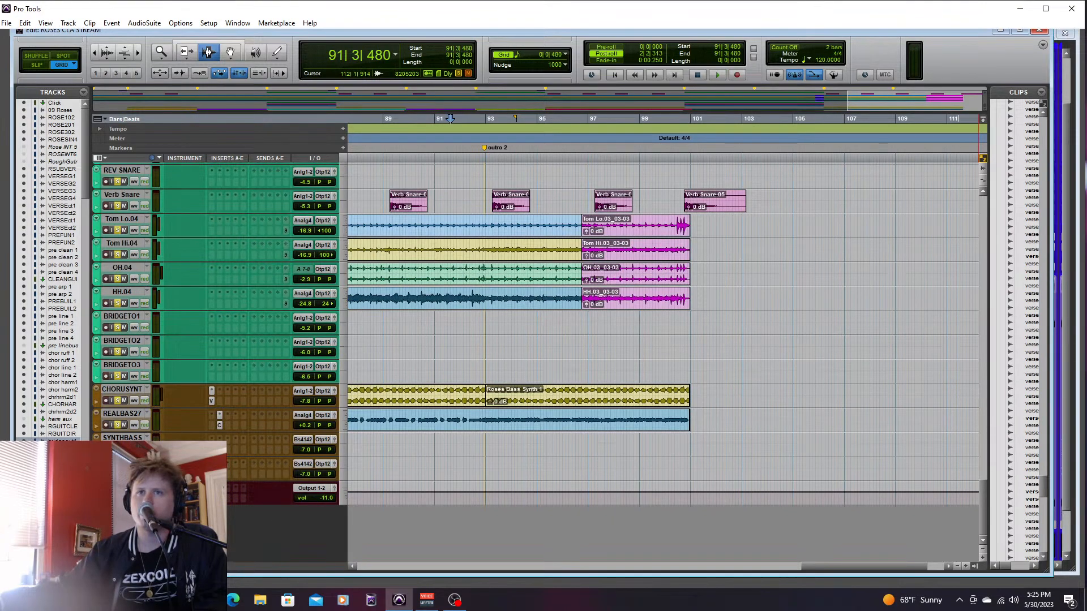
{"action": "left_click", "coordinate": [116, 377]}
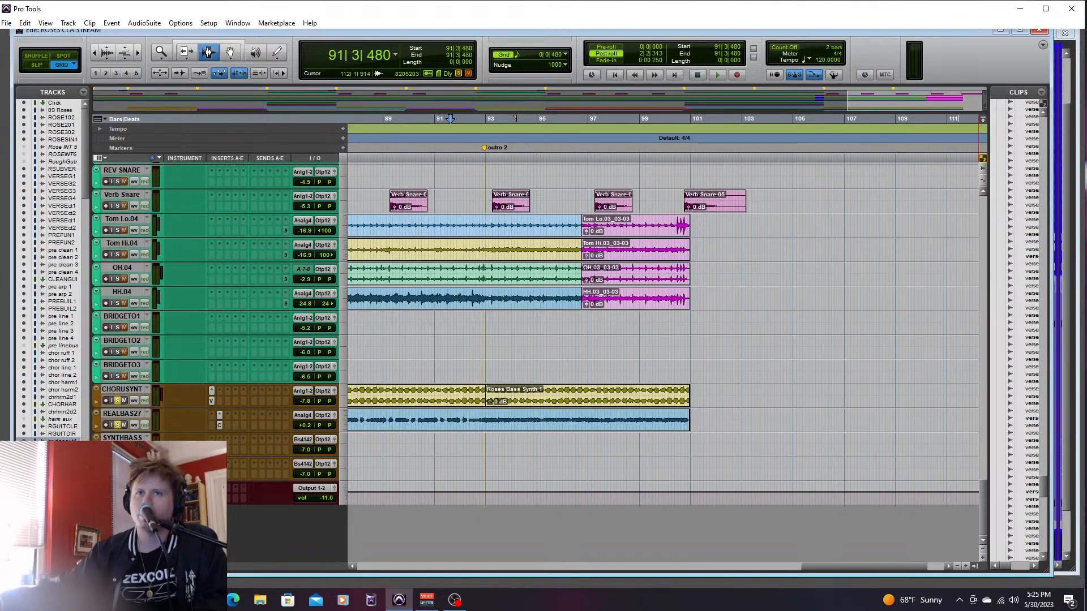
{"action": "left_click", "coordinate": [117, 449]}
- Solo the intro lead guitars ROSESIN102 and ROSESIN201, and play into intro 2 from 4|4|000
{"action": "left_click_drag", "start_coordinate": [869, 565], "coordinate": [413, 527]}
{"action": "left_click_drag", "start_coordinate": [985, 501], "coordinate": [984, 218]}
{"action": "left_click", "coordinate": [435, 227]}
{"action": "left_click", "coordinate": [113, 216]}
{"action": "left_click", "coordinate": [117, 227]}
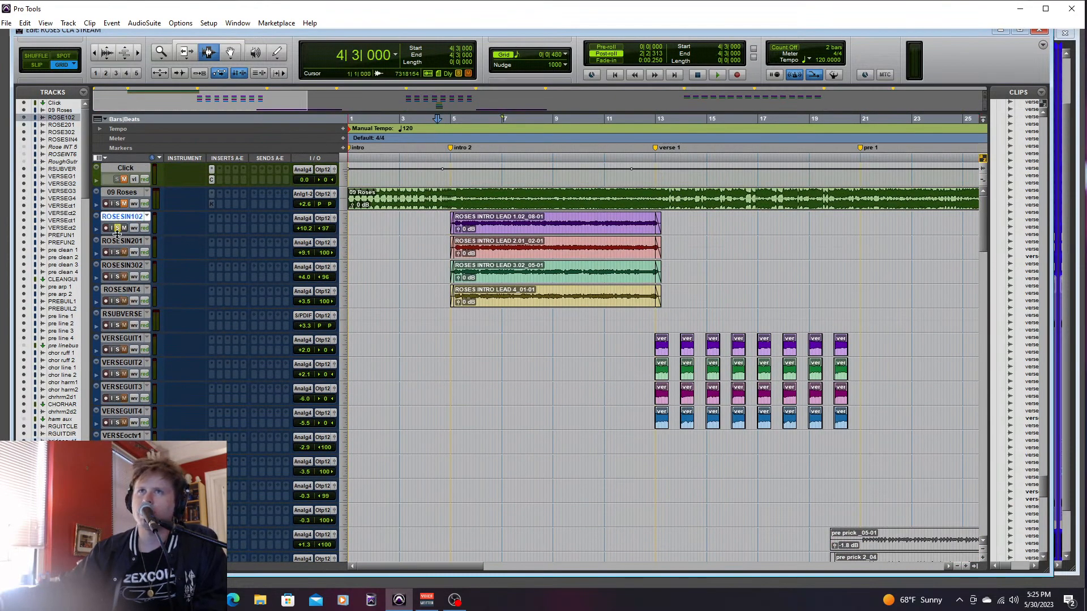
{"action": "left_click", "coordinate": [130, 266]}
{"action": "left_click", "coordinate": [131, 291], "text": "shift"}
{"action": "left_click", "coordinate": [443, 225]}
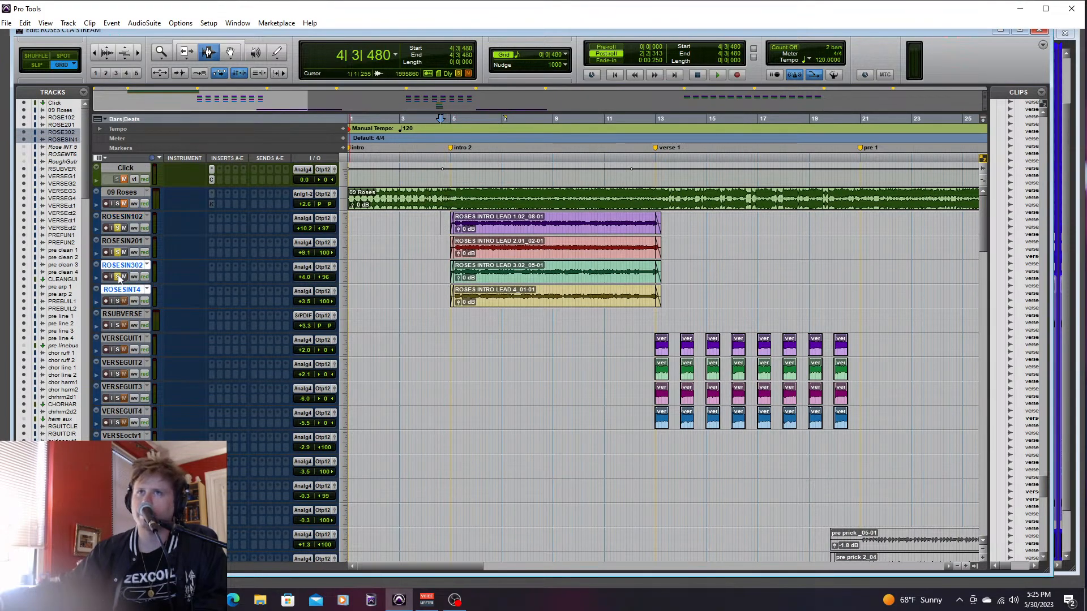
{"action": "left_click", "coordinate": [439, 228]}
{"action": "key", "text": "space"}
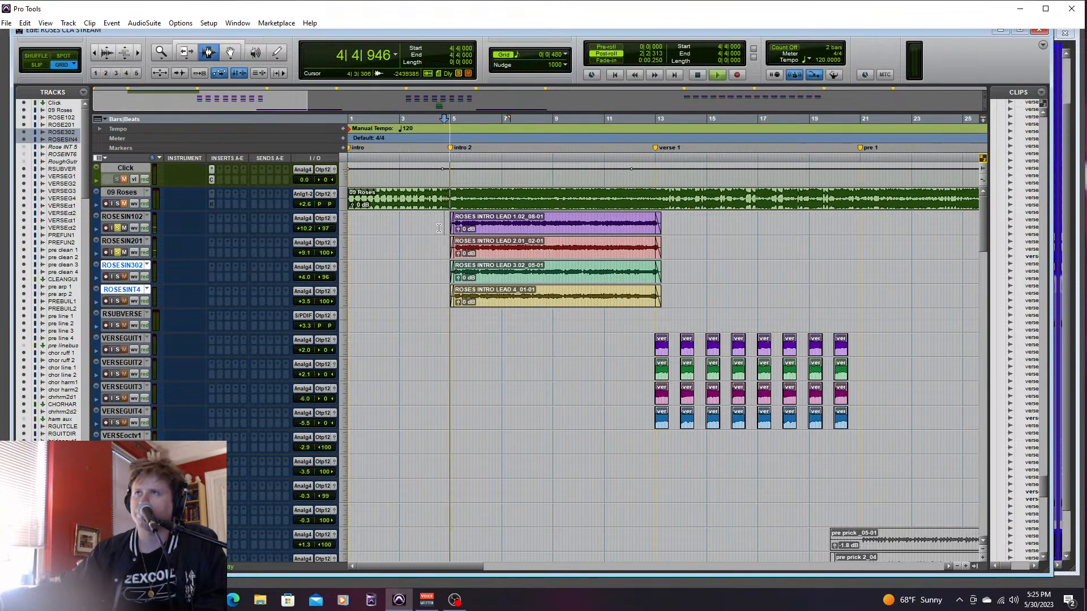
- Set the intro lead ROSESIN102 to +5.3 dB and ROSESIN201 to +3.8 dB in the mixer
{"action": "key", "text": "ctrl+equal"}
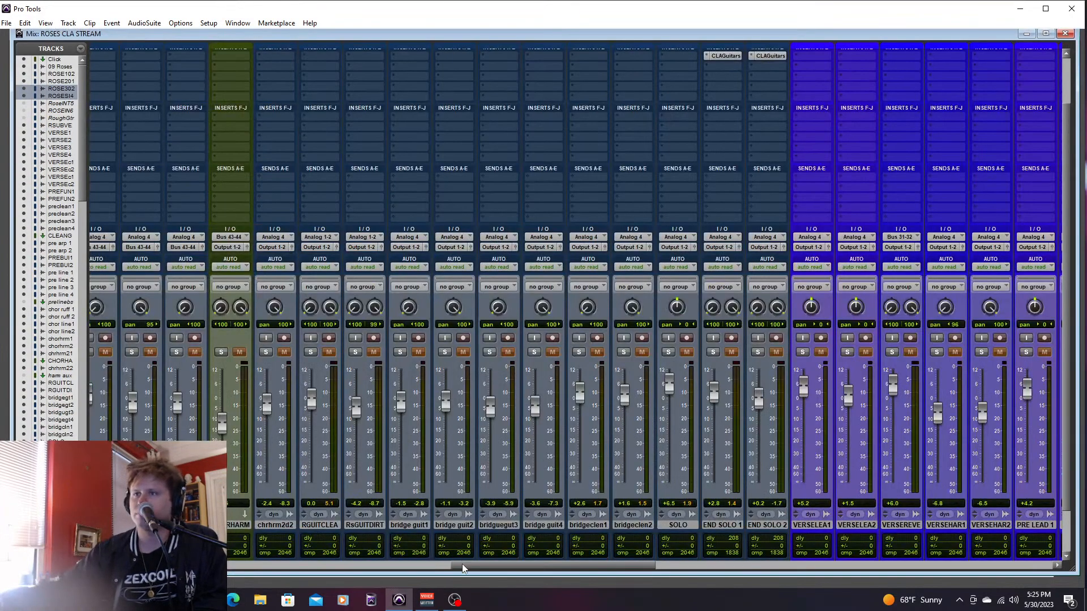
{"action": "left_click_drag", "start_coordinate": [463, 568], "coordinate": [237, 568]}
{"action": "left_click_drag", "start_coordinate": [190, 380], "coordinate": [188, 385]}
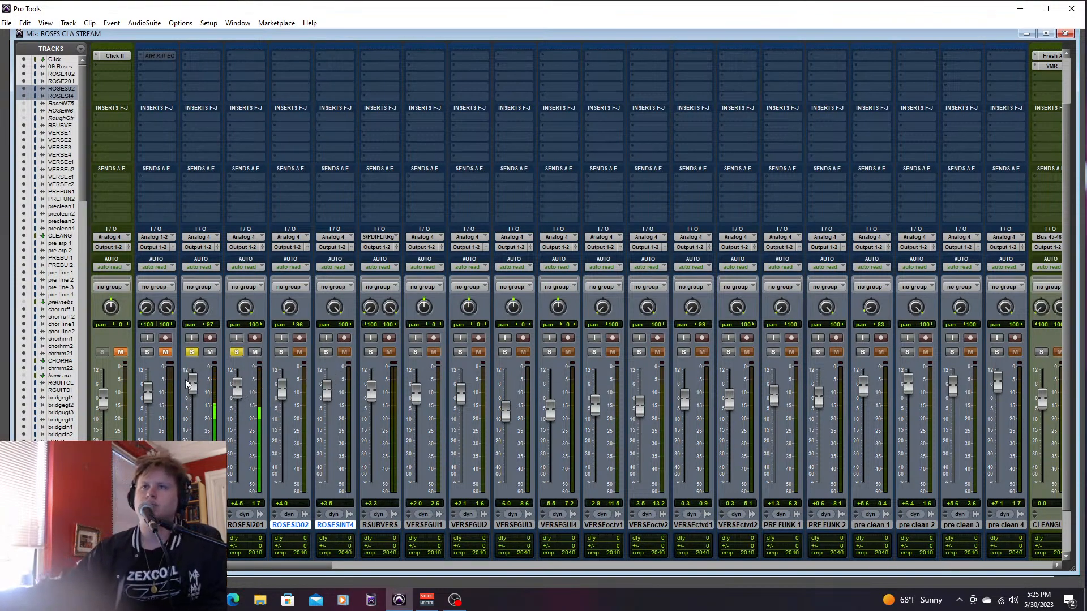
{"action": "left_click_drag", "start_coordinate": [235, 385], "coordinate": [235, 389]}
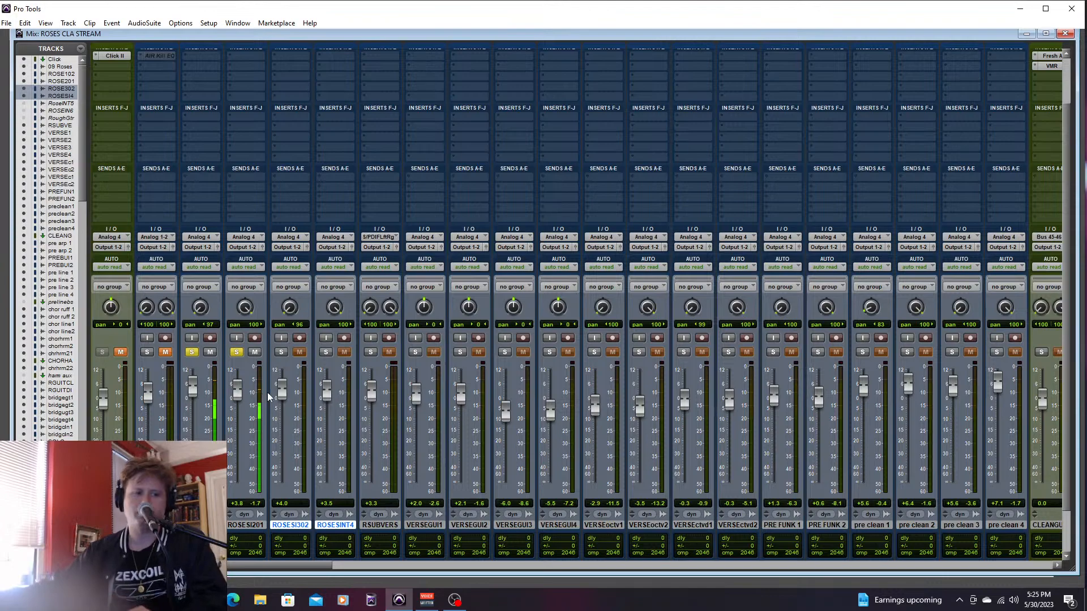
- Solo ROSESIN302 and ROSESINT4 along with the first two intro leads, and replay intro 2 from 4|4|000
{"action": "left_click", "coordinate": [282, 352]}
{"action": "left_click", "coordinate": [326, 352]}
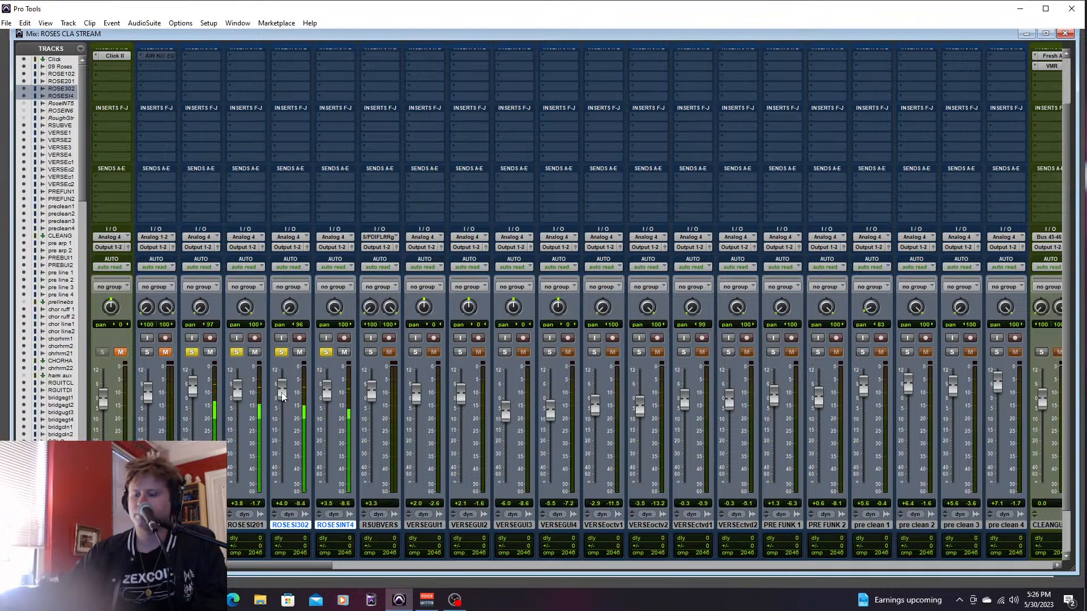
{"action": "key", "text": "ctrl+equal"}
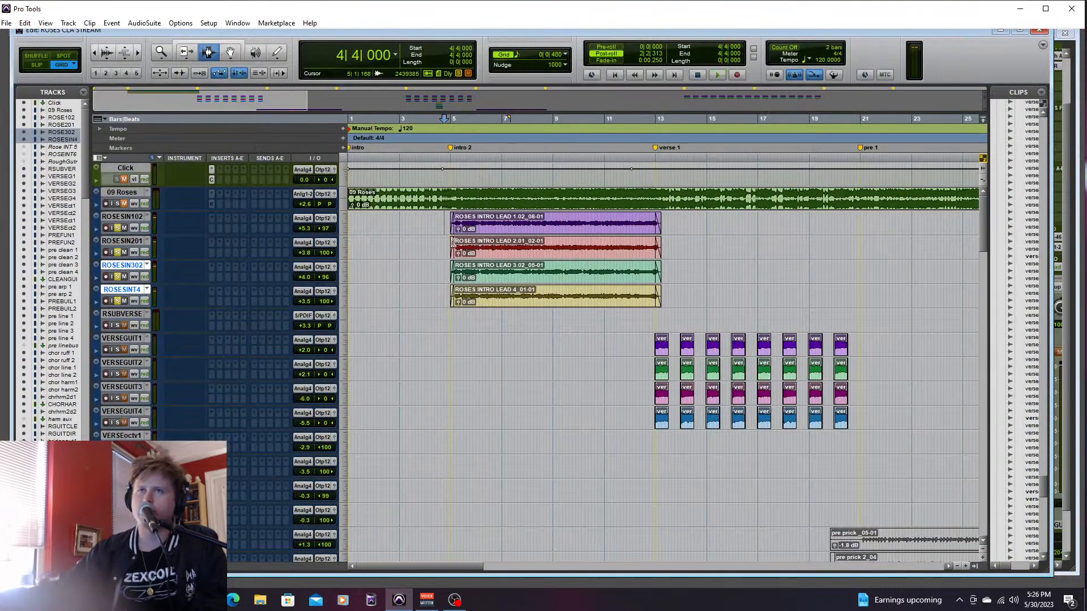
{"action": "key", "text": "space"}
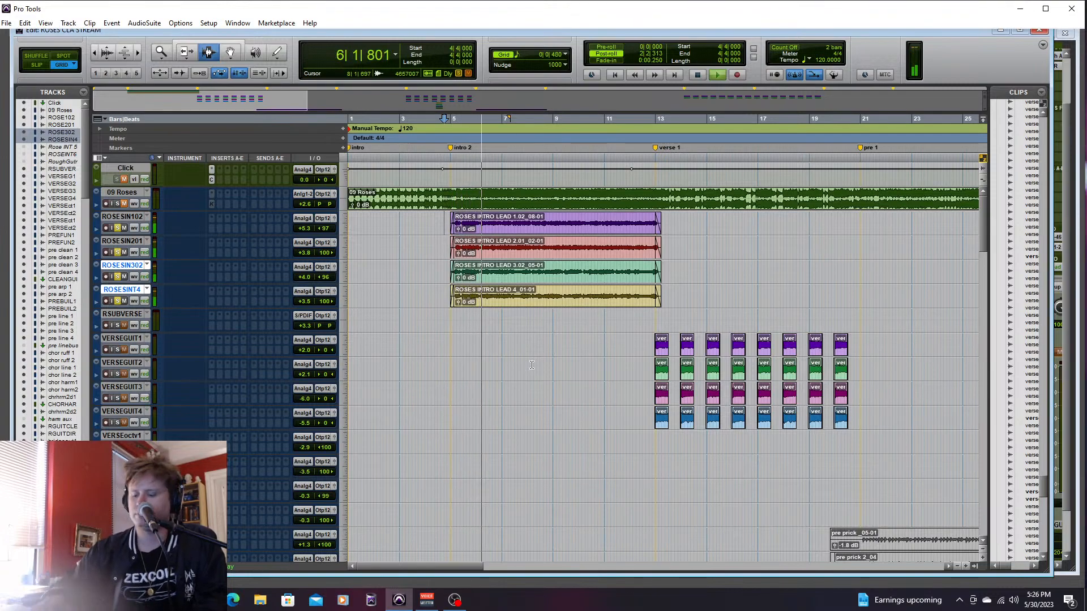
- Audition ROSESIN302 and ROSESINT4 alone during playback, then bring ROSESIN201 and ROSESIN102 back into solo
{"action": "key", "text": "ctrl+equal"}
{"action": "left_click", "coordinate": [236, 352]}
{"action": "left_click", "coordinate": [192, 352]}
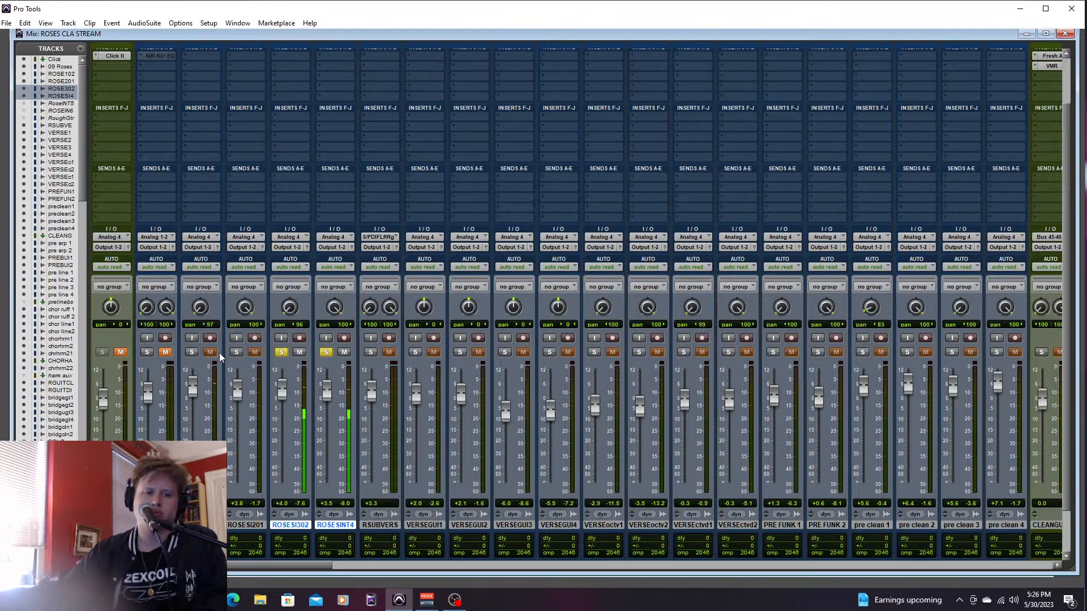
{"action": "left_click", "coordinate": [236, 352]}
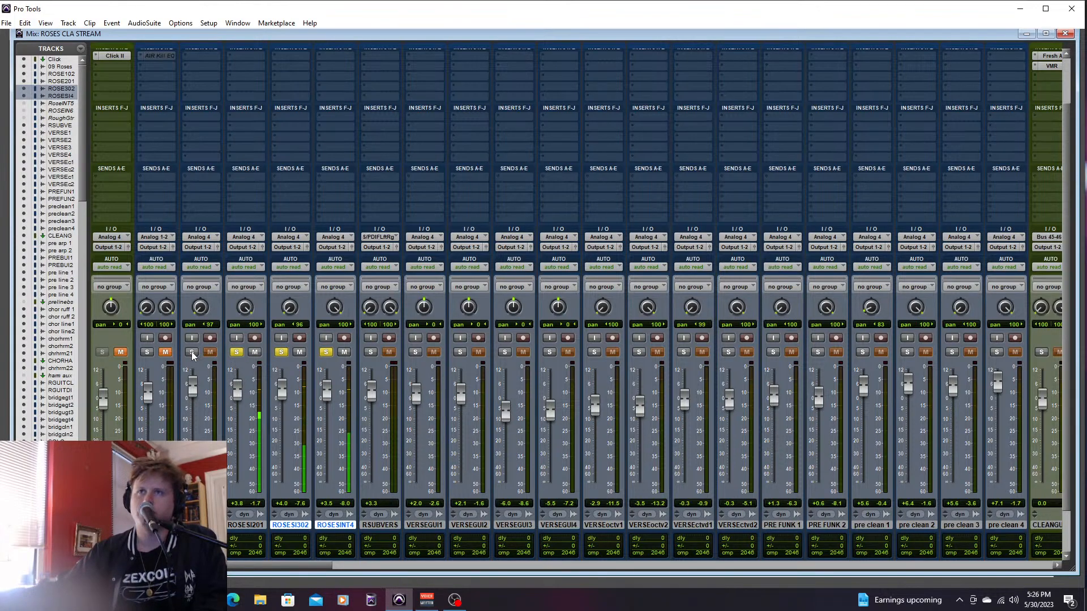
{"action": "left_click", "coordinate": [192, 352]}
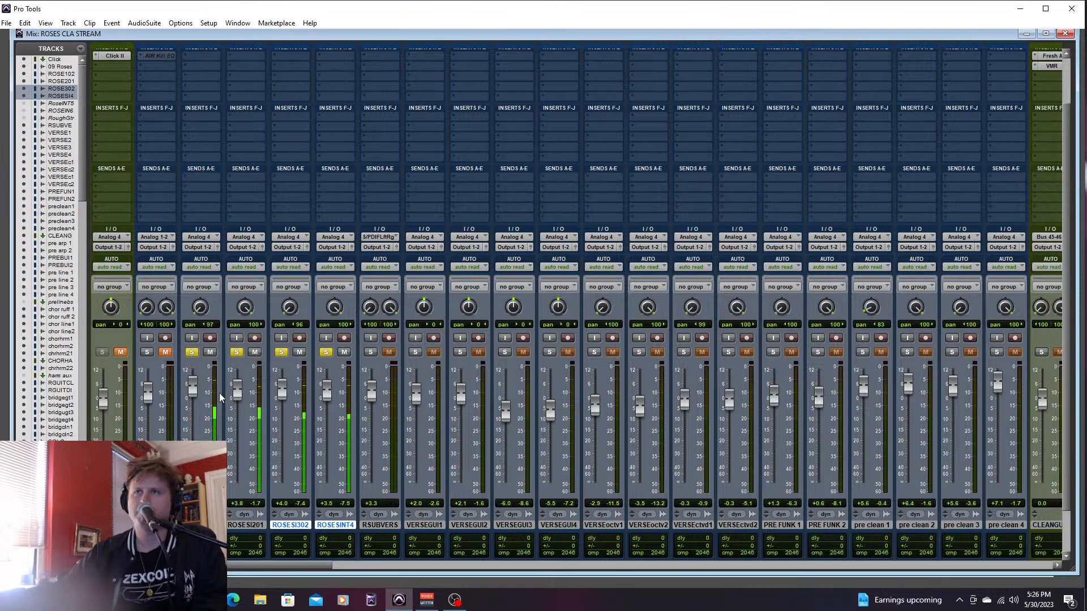
- Unsolo the four intro lead guitar tracks and return to the Edit window
{"action": "left_click", "coordinate": [191, 352]}
{"action": "left_click", "coordinate": [236, 352]}
{"action": "left_click", "coordinate": [281, 352]}
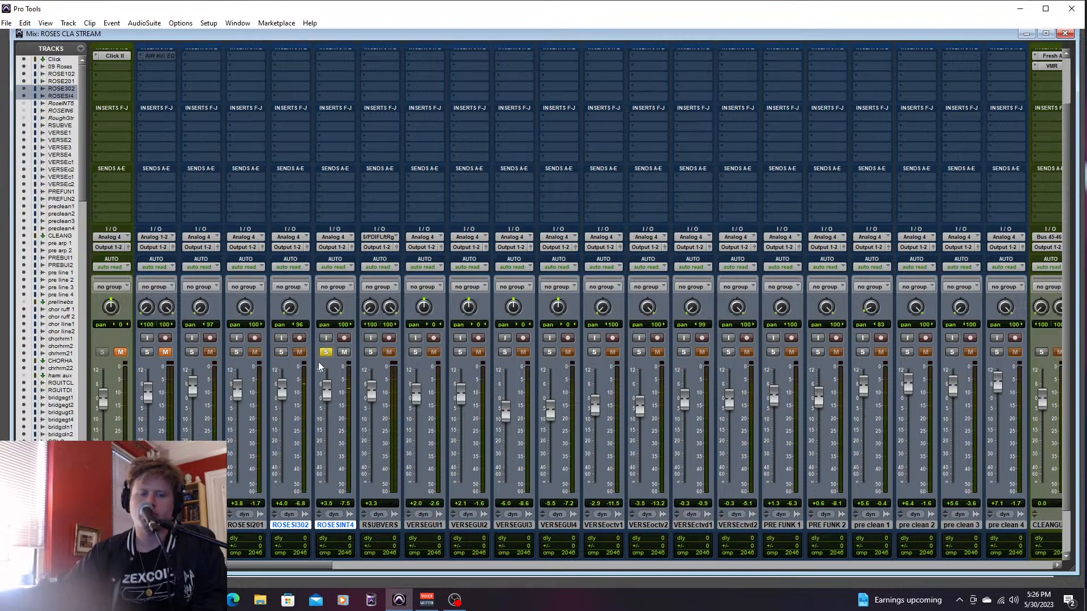
{"action": "key", "text": "ctrl+equal"}
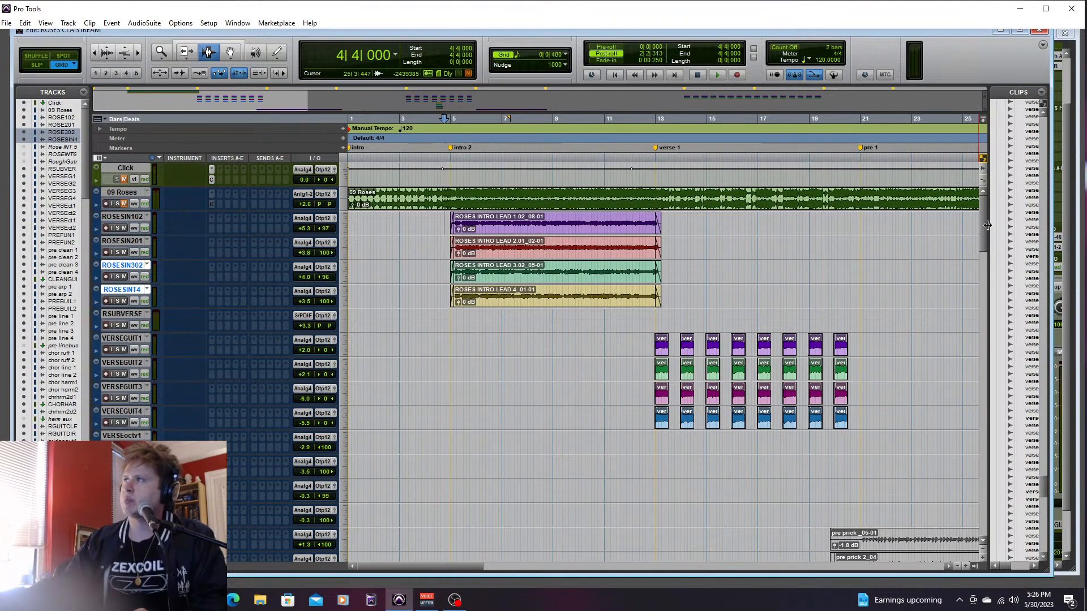
- Solo the guitar, drum and bass tracks together and play the intro sections from 1|1|000
{"action": "left_click_drag", "start_coordinate": [986, 224], "coordinate": [973, 269]}
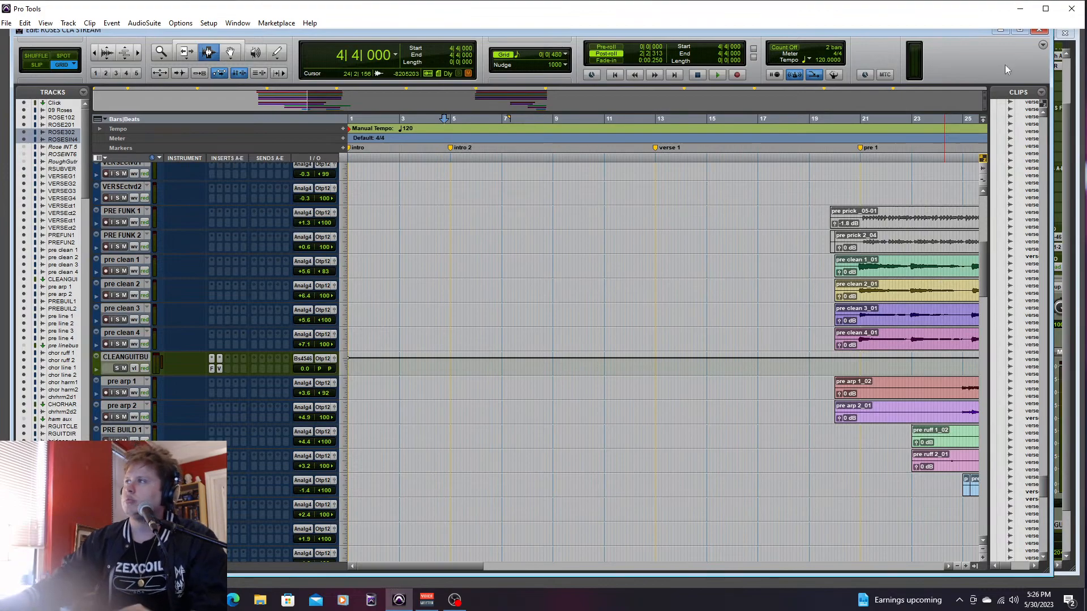
{"action": "left_click_drag", "start_coordinate": [983, 281], "coordinate": [962, 355]}
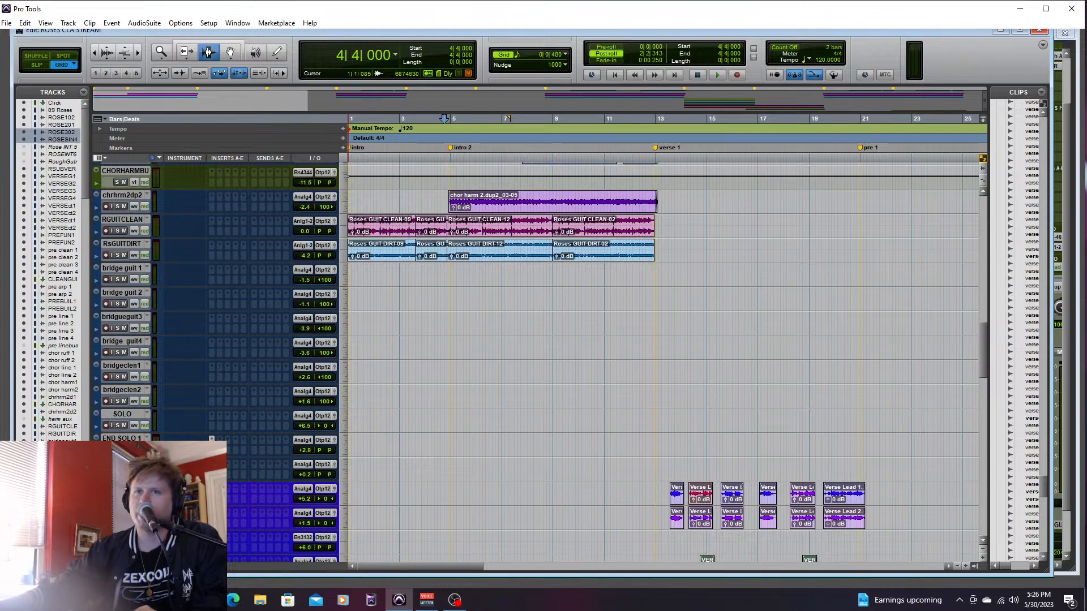
{"action": "key", "text": "shift+s"}
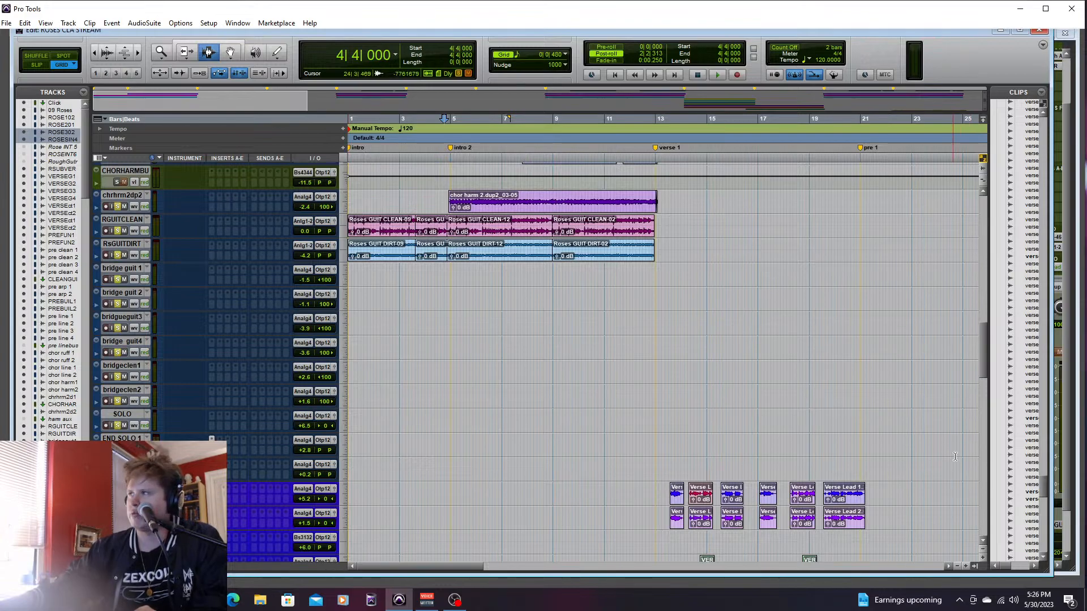
{"action": "scroll", "coordinate": [983, 360], "scroll_direction": "down", "scroll_amount": 10}
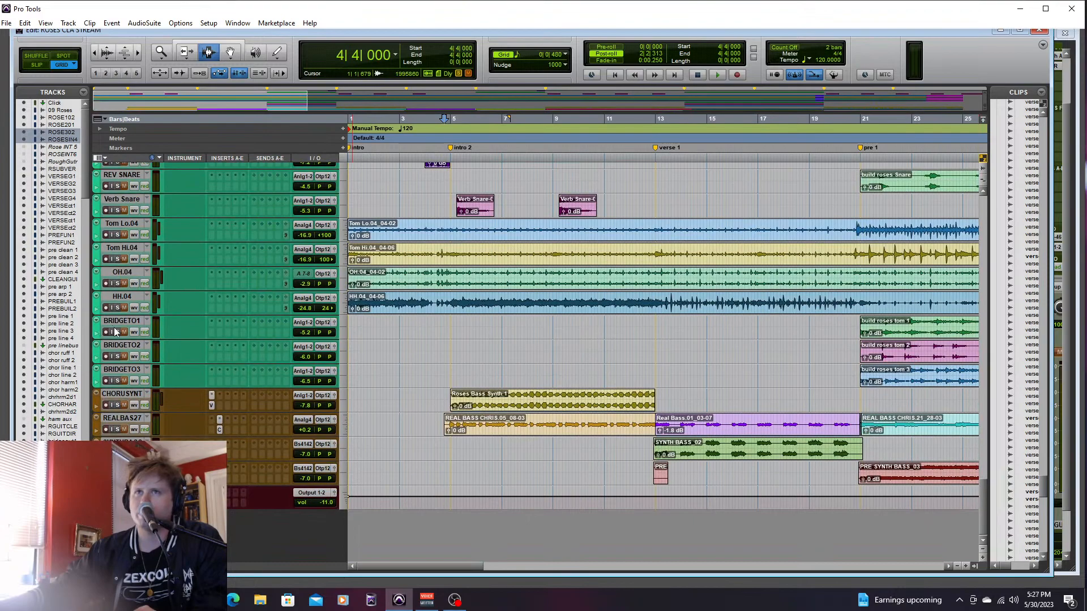
{"action": "key", "text": "shift+s"}
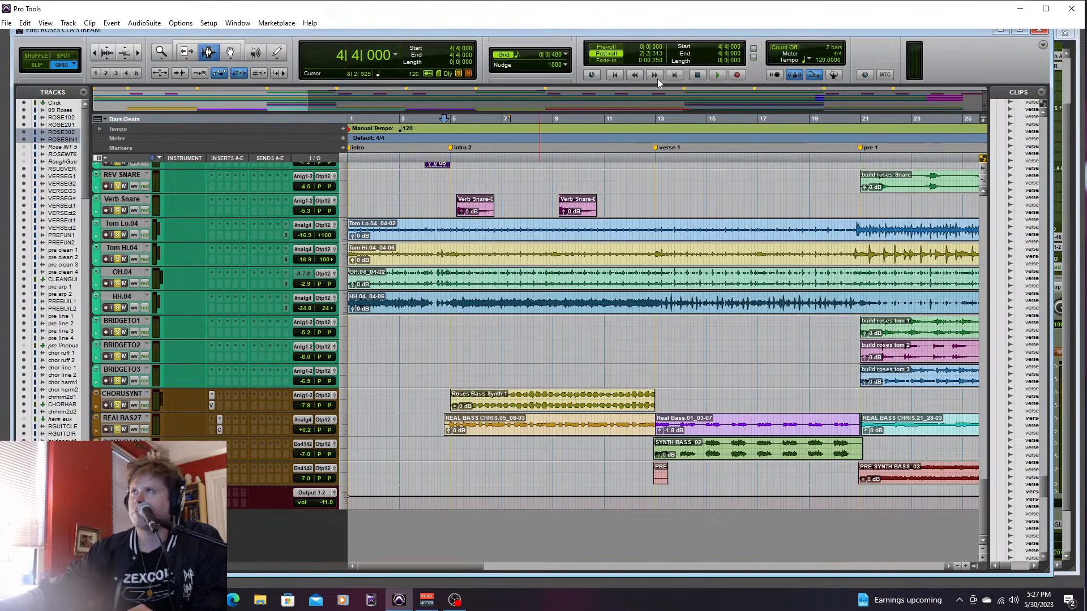
{"action": "left_click", "coordinate": [615, 75]}
{"action": "key", "text": "space"}
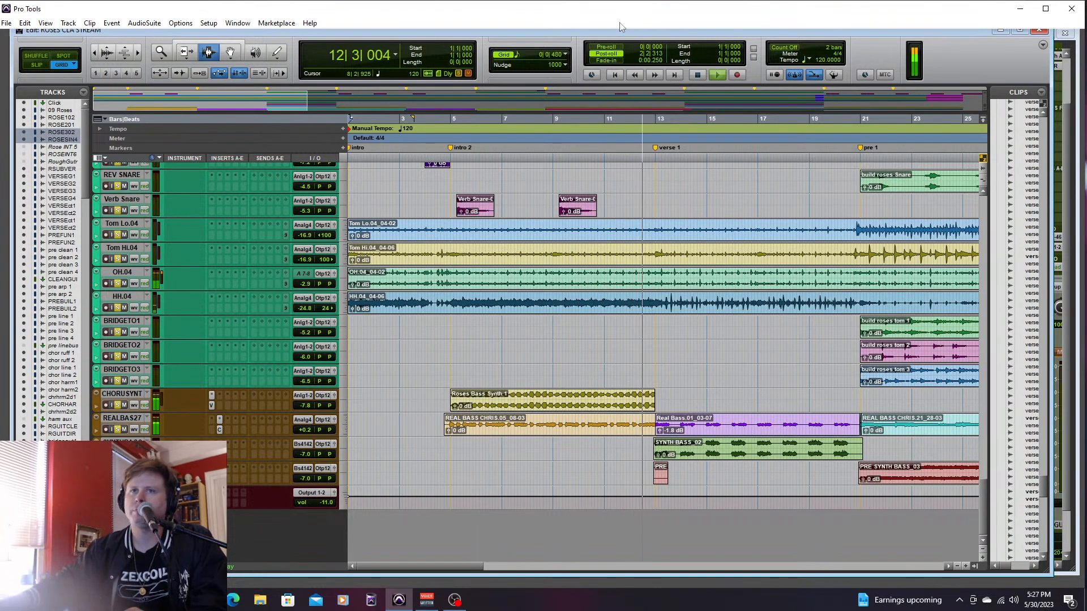
{"action": "key", "text": "space"}
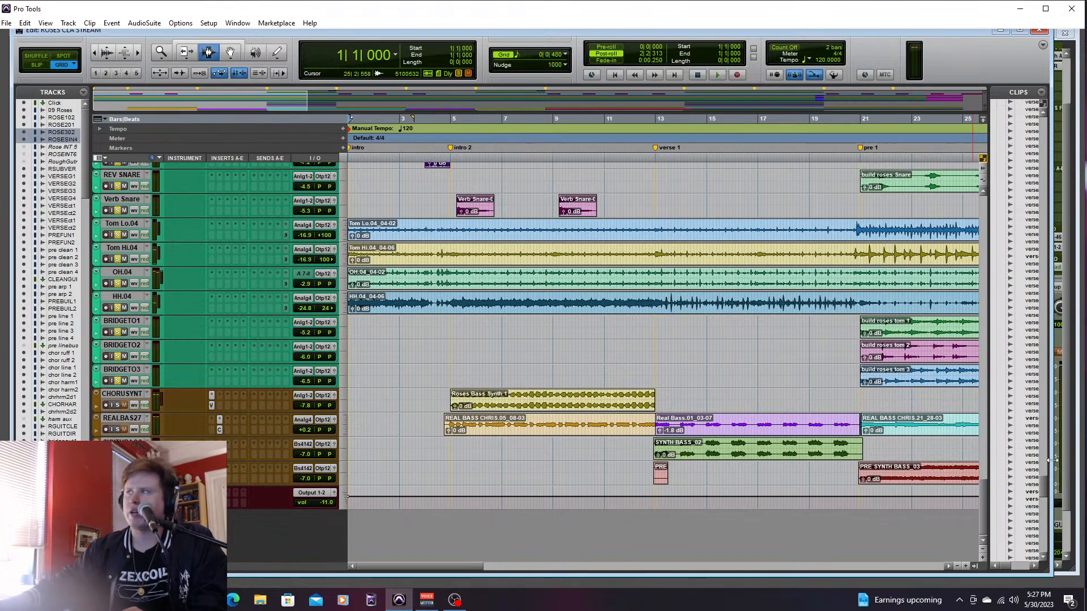
- Unsolo the drum tracks and the guitar tracks
{"action": "left_click", "coordinate": [120, 356], "text": "alt"}
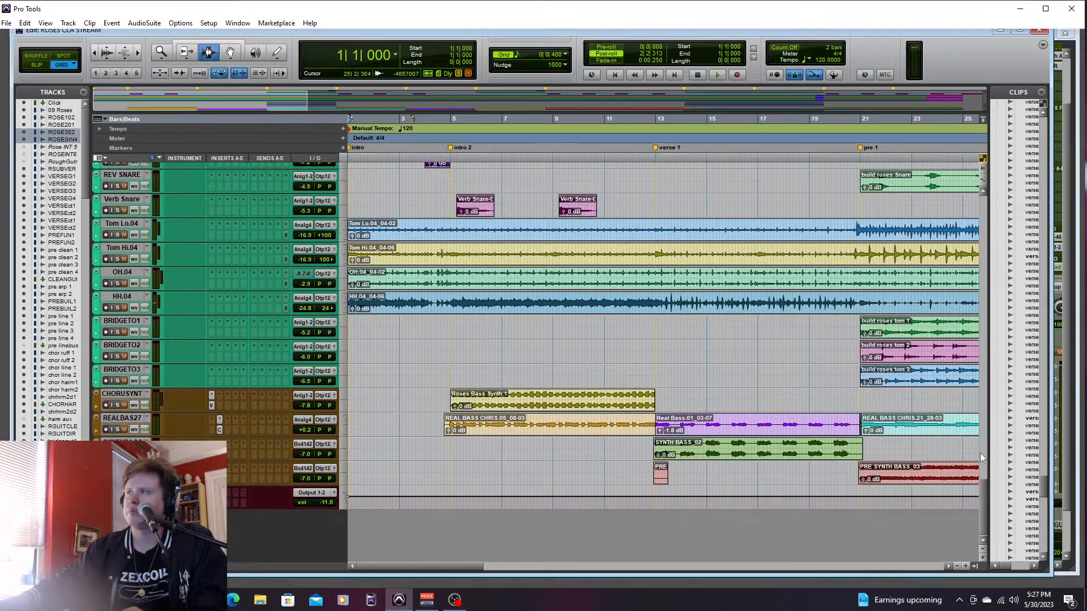
{"action": "left_click_drag", "start_coordinate": [984, 490], "coordinate": [984, 234]}
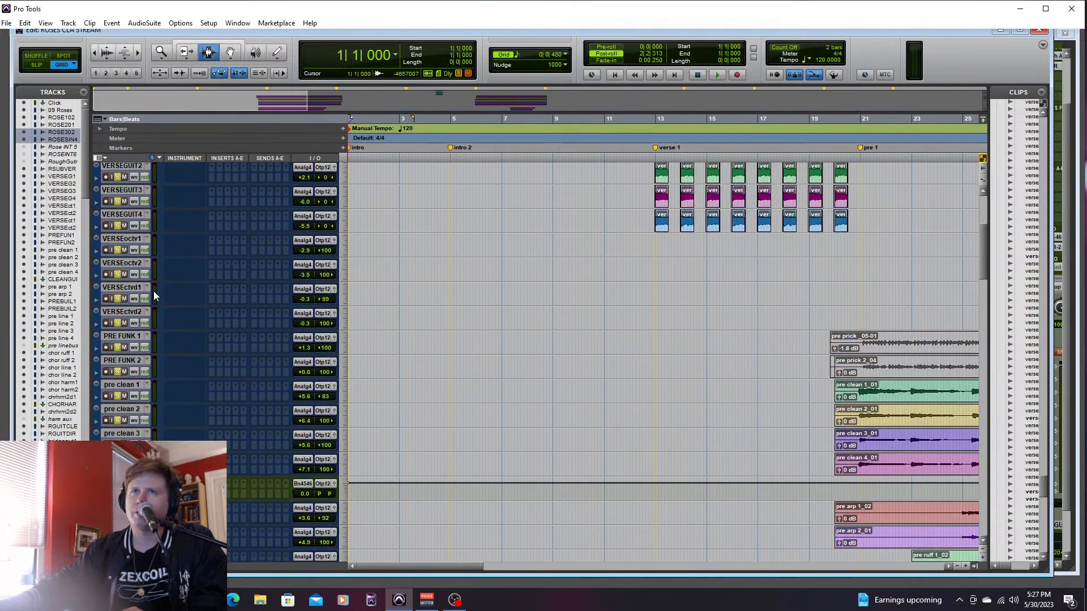
{"action": "left_click", "coordinate": [116, 295], "text": "alt"}
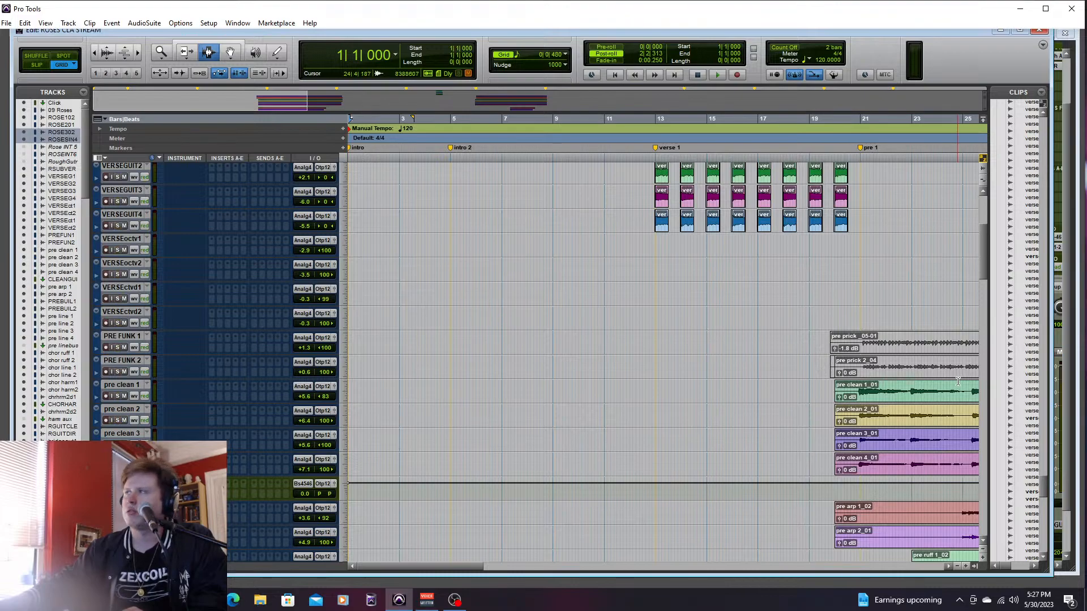
- Solo the chorus pad track and audition it into chorus 2 from 52|3|480
{"action": "left_click_drag", "start_coordinate": [984, 274], "coordinate": [977, 438]}
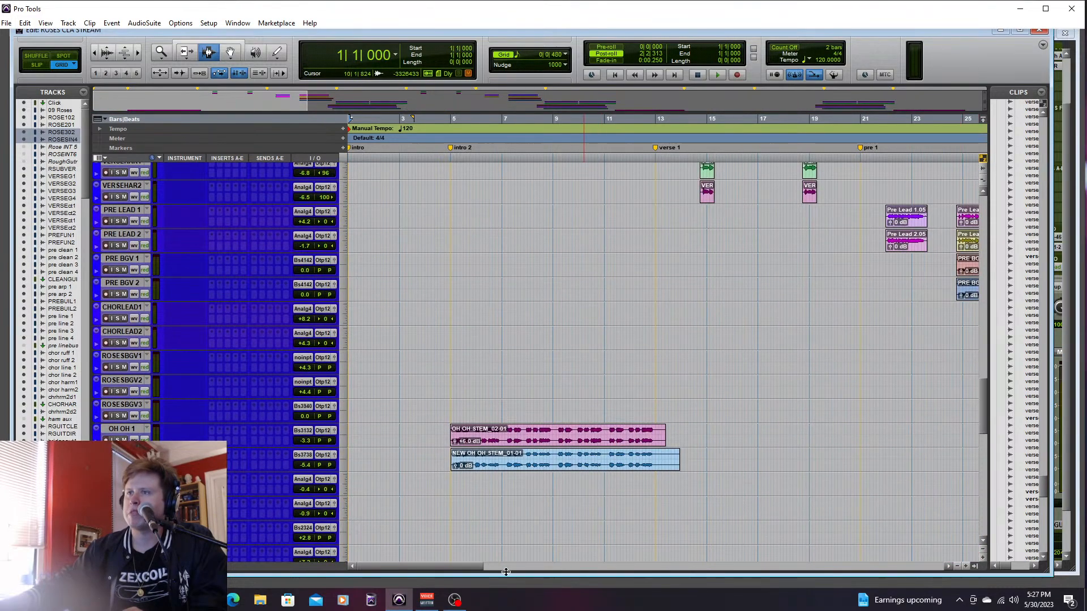
{"action": "left_click_drag", "start_coordinate": [454, 564], "coordinate": [681, 576]}
{"action": "left_click_drag", "start_coordinate": [983, 392], "coordinate": [983, 456]}
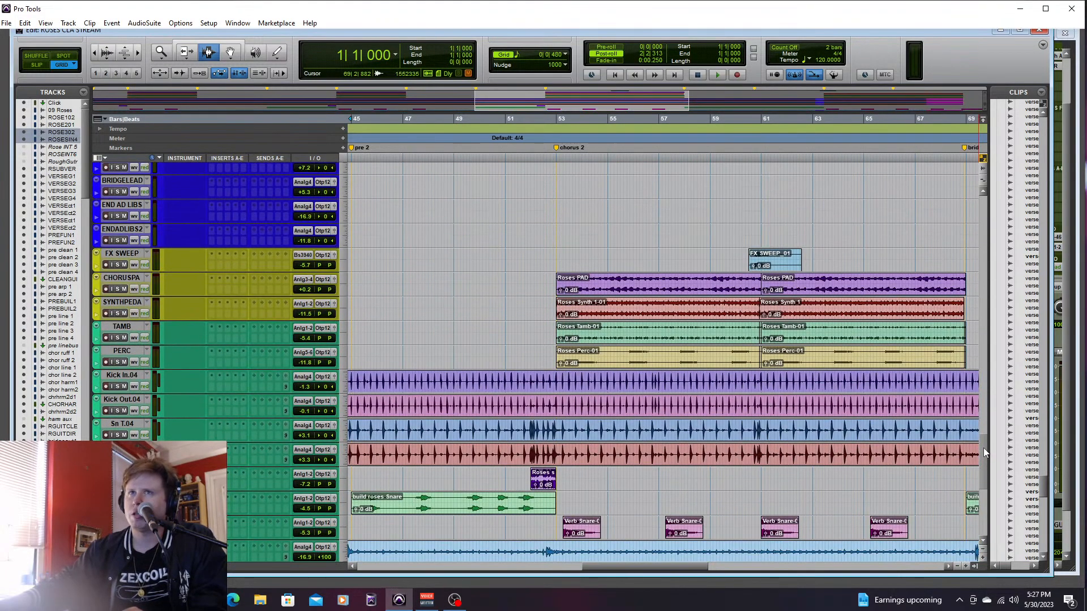
{"action": "scroll", "coordinate": [983, 447], "scroll_direction": "up", "scroll_amount": 2}
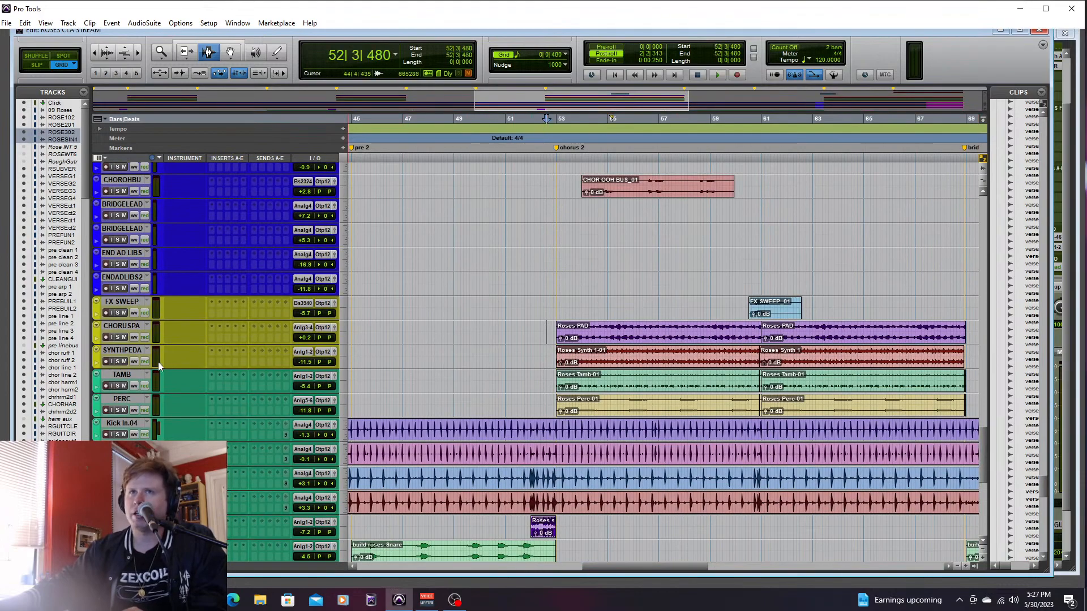
{"action": "left_click", "coordinate": [116, 337]}
{"action": "key", "text": "space"}
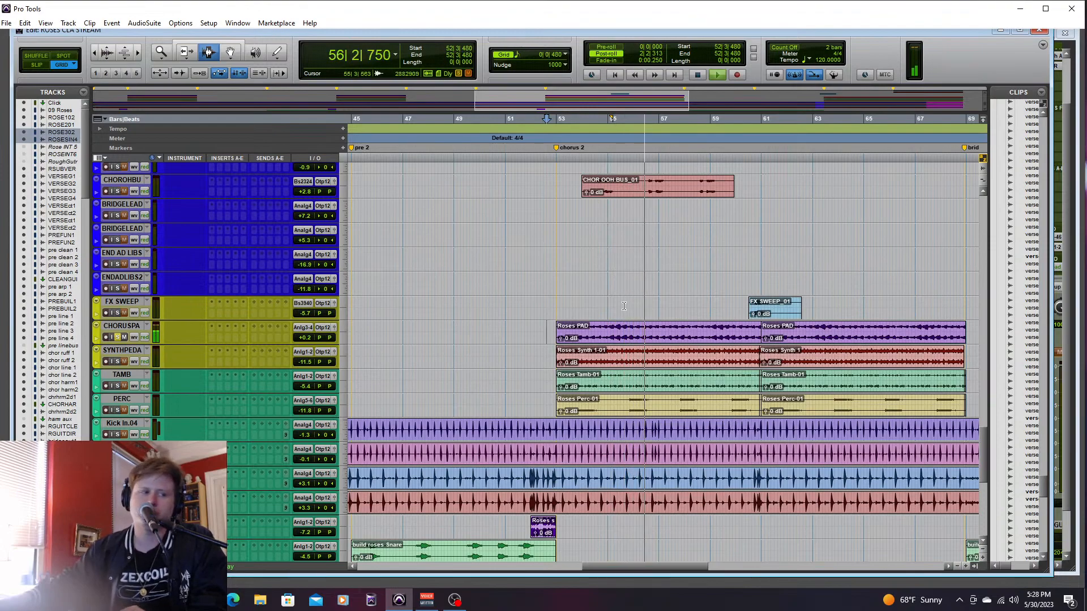
{"action": "key", "text": "space"}
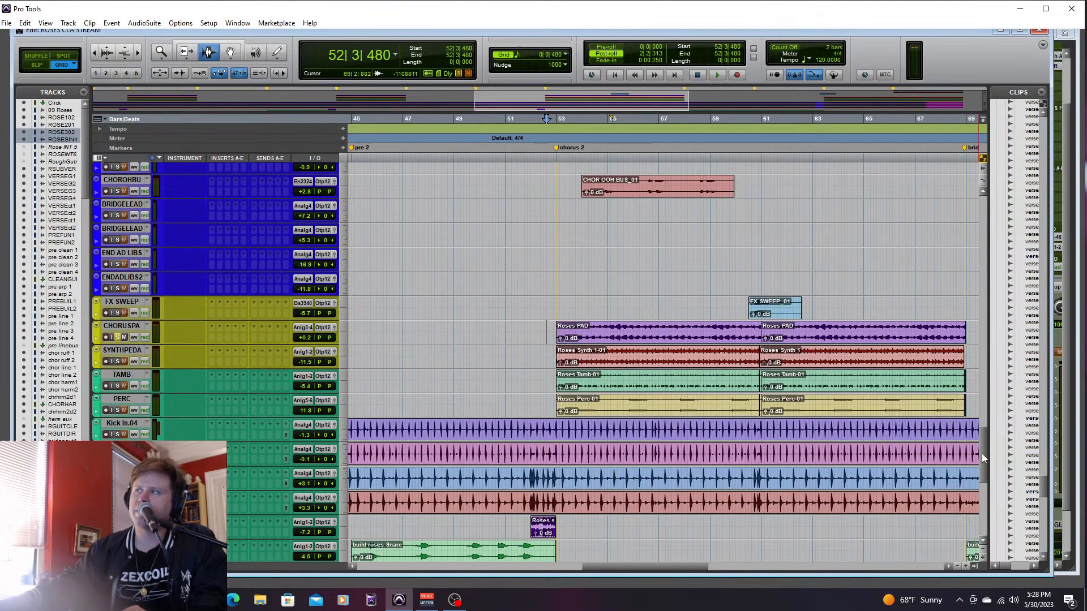
- Solo the chorus synth bass together with the chorus pad and play chorus 2 from 52|3|480
{"action": "scroll", "coordinate": [983, 456], "scroll_direction": "down", "scroll_amount": 4}
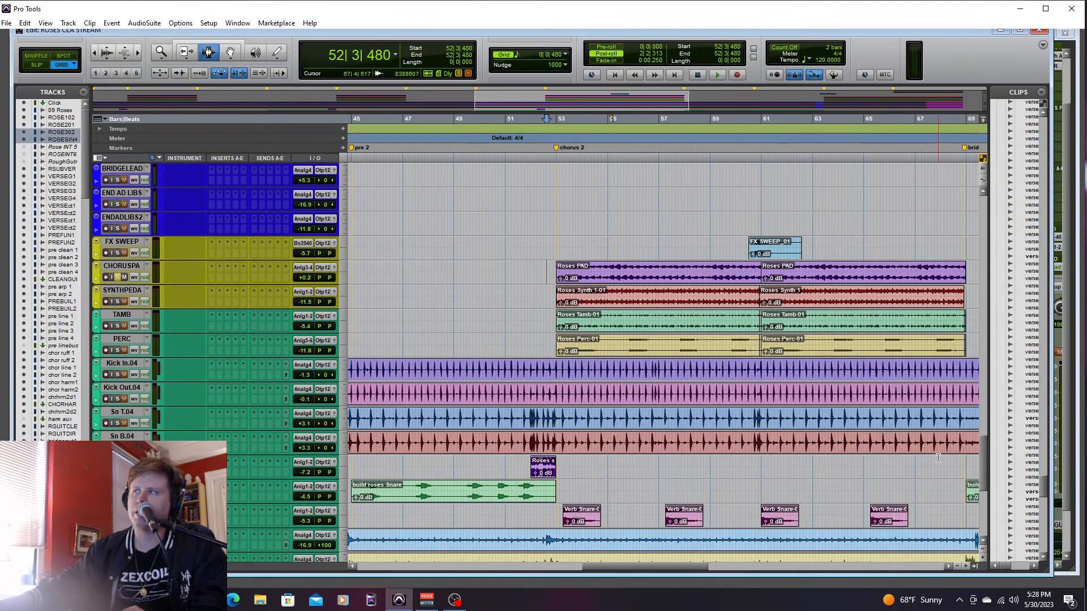
{"action": "left_click_drag", "start_coordinate": [979, 452], "coordinate": [980, 540]}
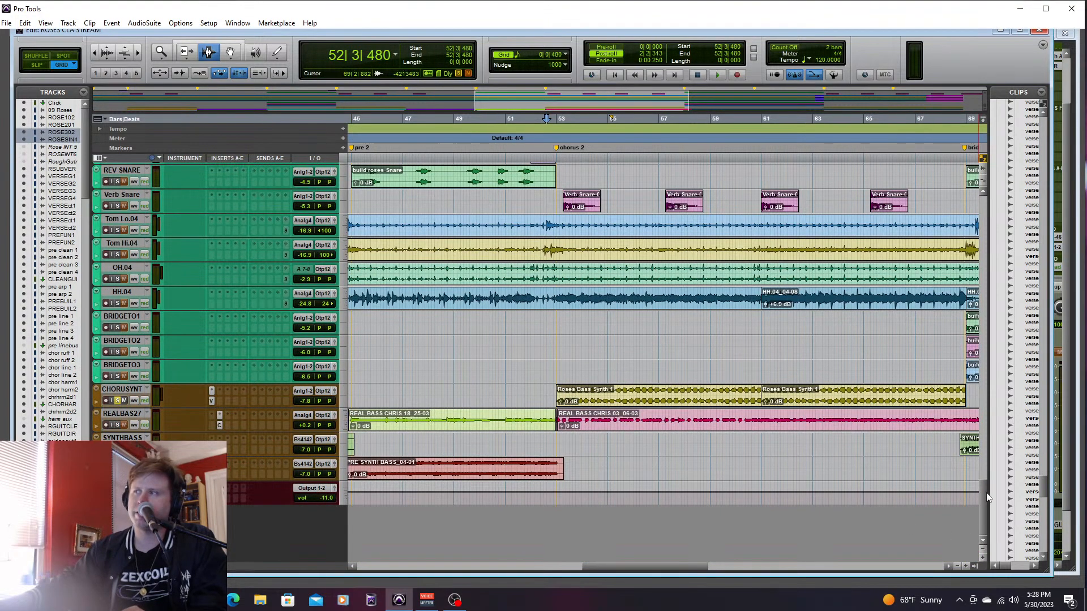
{"action": "scroll", "coordinate": [986, 497], "scroll_direction": "up", "scroll_amount": 4}
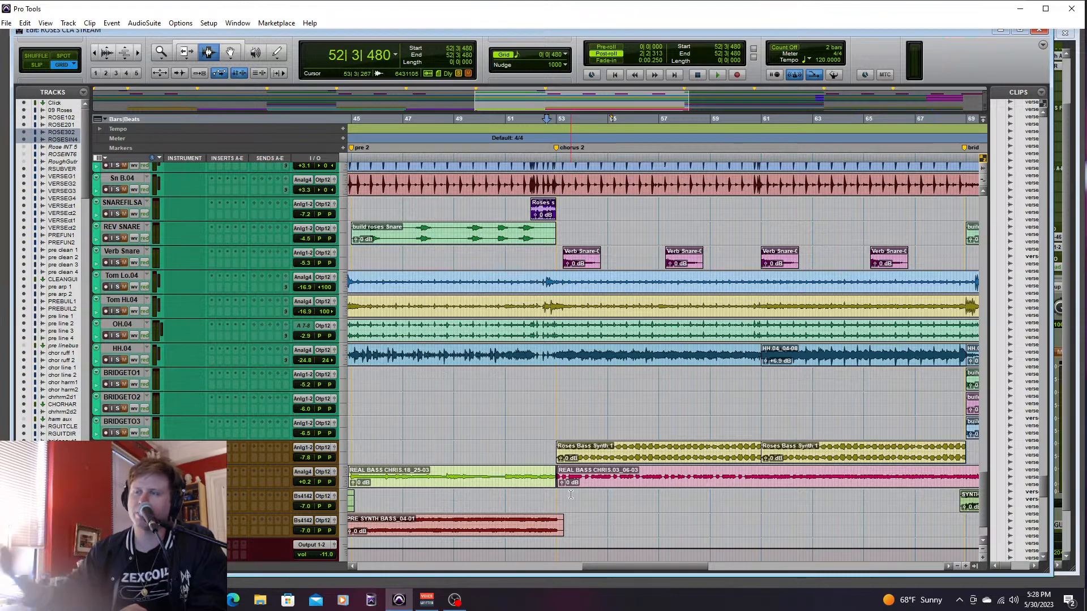
{"action": "key", "text": "space"}
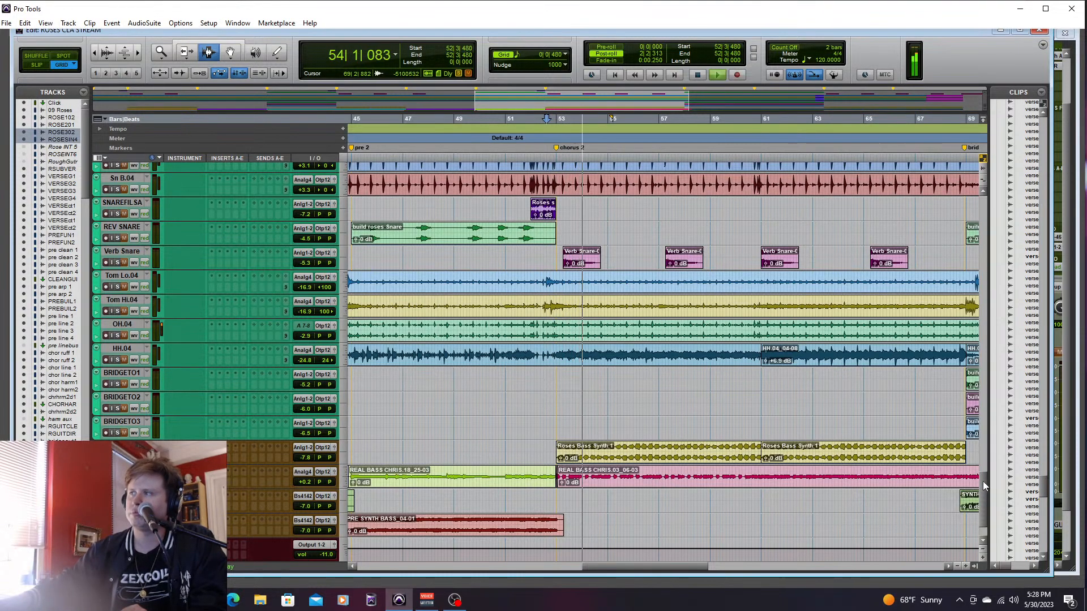
{"action": "scroll", "coordinate": [982, 481], "scroll_direction": "up", "scroll_amount": 10}
{"action": "scroll", "coordinate": [993, 441], "scroll_direction": "down", "scroll_amount": 7}
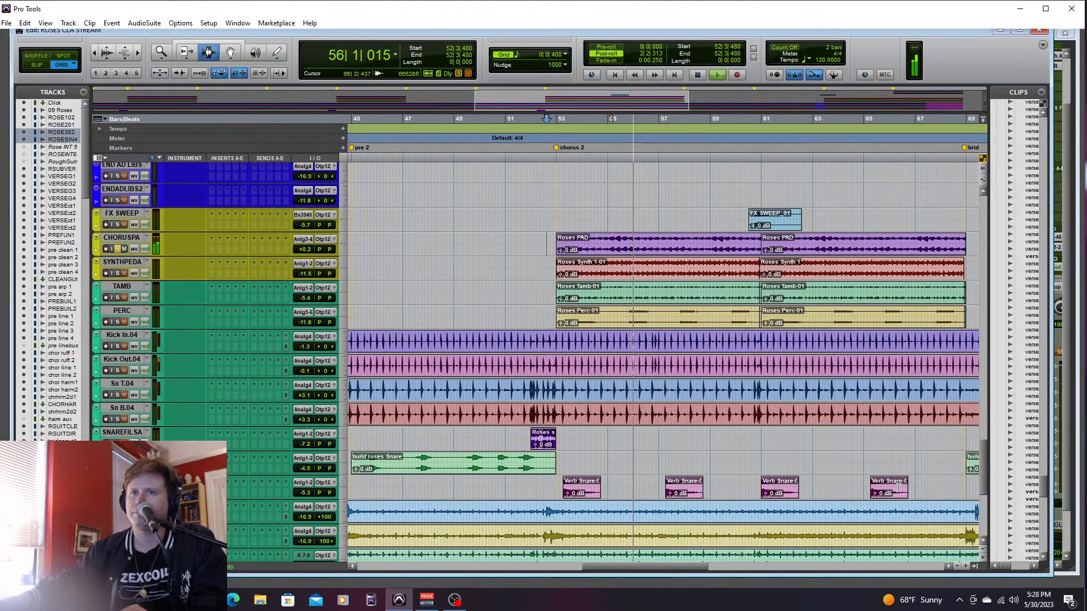
- Add the Kick In and Kick Out tracks to the solo and replay chorus 2 from 52|3|480
{"action": "key", "text": "space"}
{"action": "left_click", "coordinate": [118, 346]}
{"action": "left_click", "coordinate": [118, 370]}
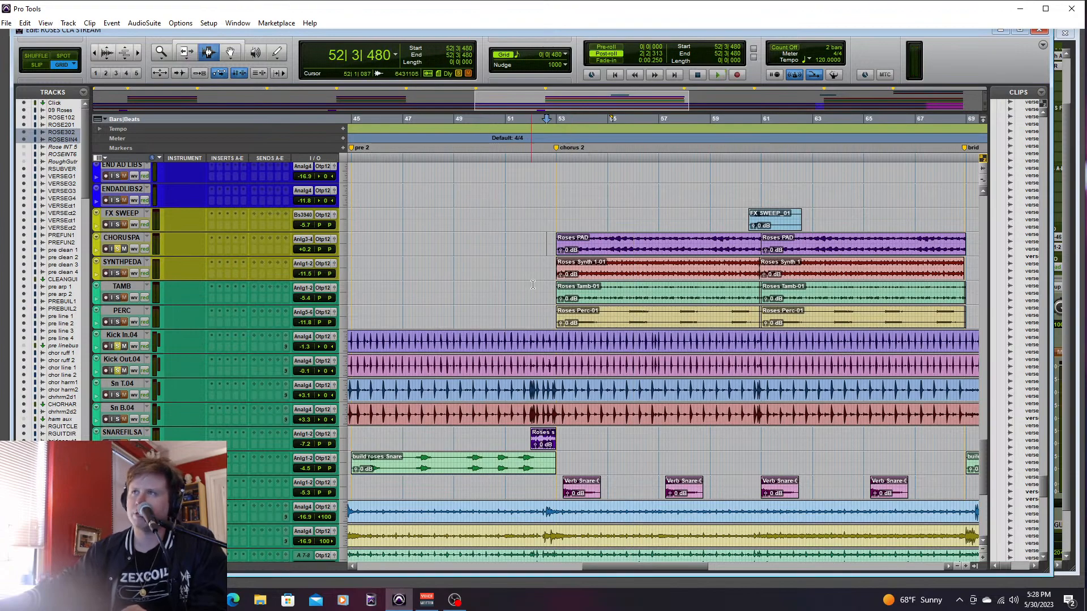
{"action": "key", "text": "space"}
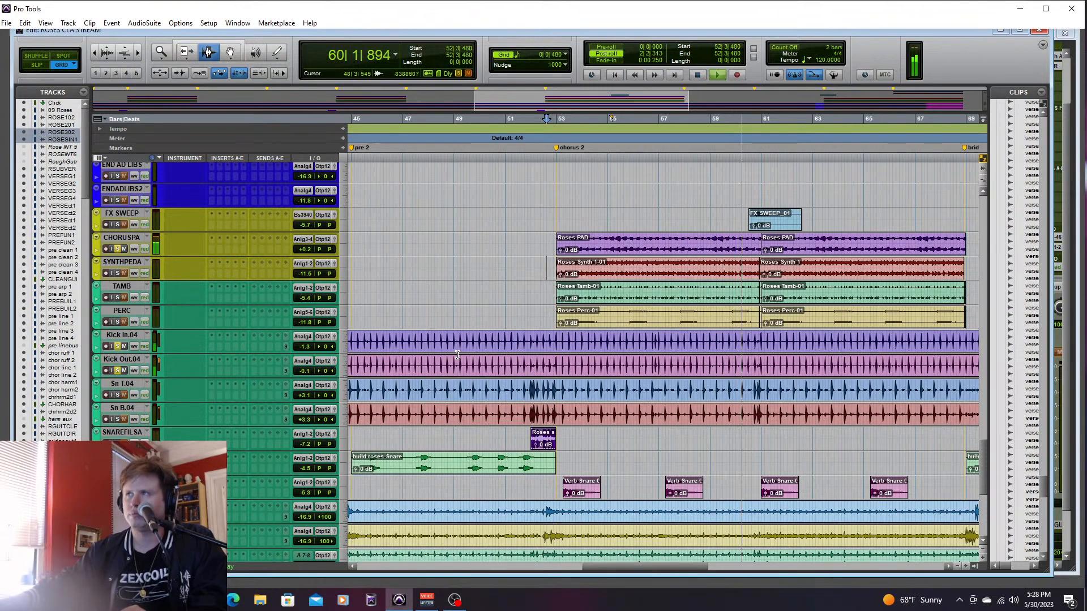
{"action": "key", "text": "space"}
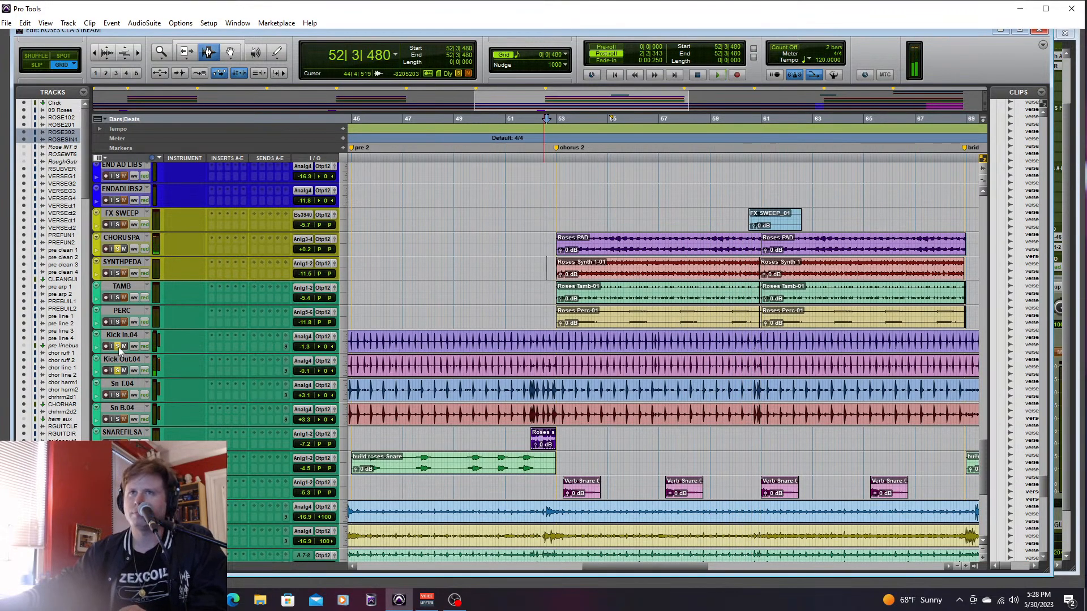
- Clear the kick, synth bass and chorus pad solos, and audition the SYNTHPEDA track alone from 52|3|000, checking its level in the mixer
{"action": "scroll", "coordinate": [982, 459], "scroll_direction": "down", "scroll_amount": 10}
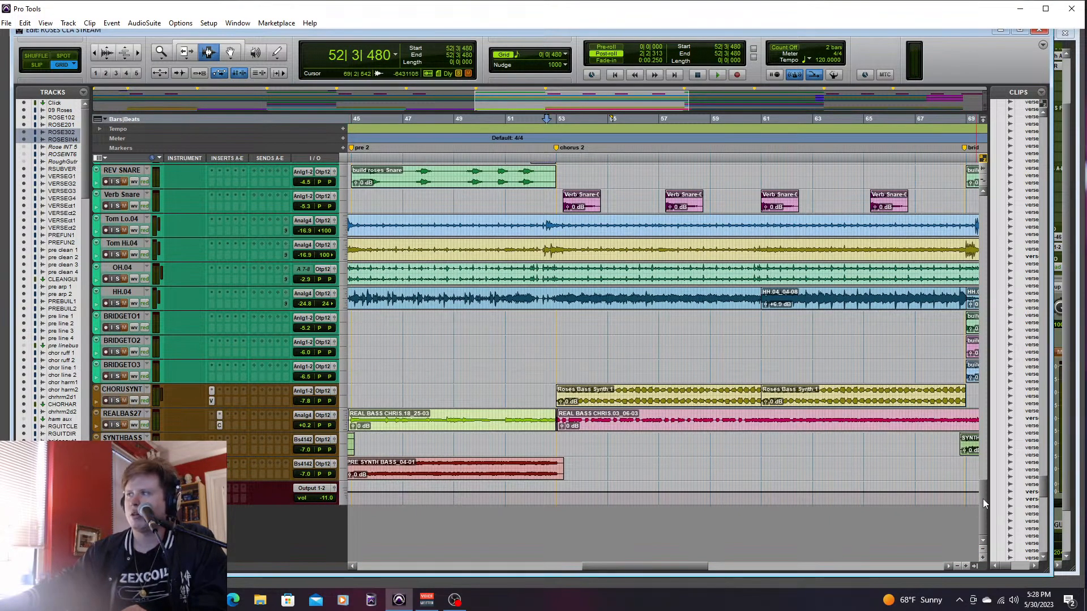
{"action": "scroll", "coordinate": [983, 499], "scroll_direction": "up", "scroll_amount": 15}
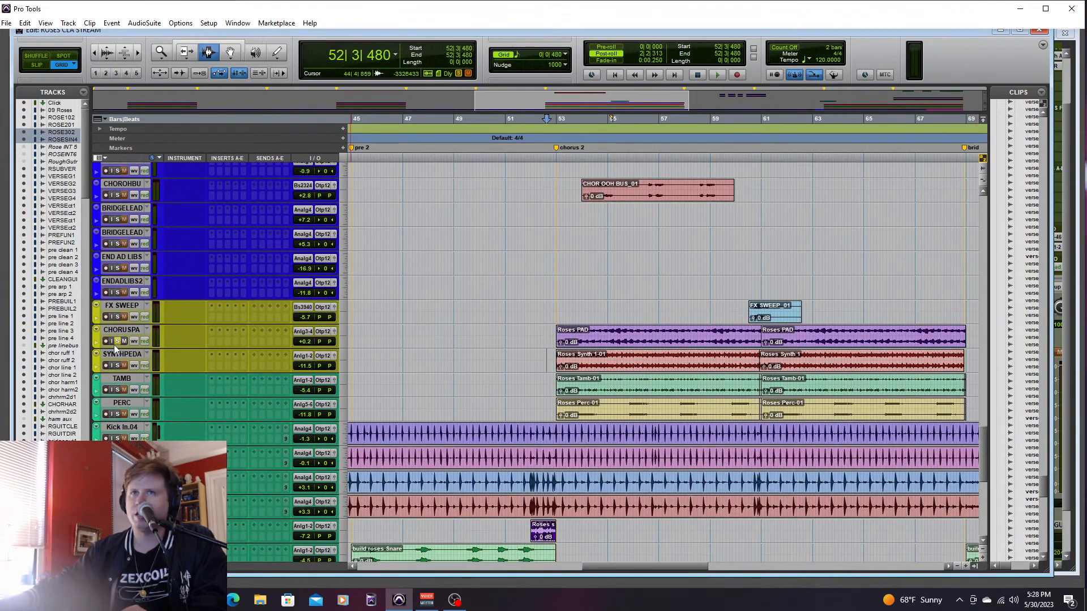
{"action": "left_click", "coordinate": [107, 341]}
{"action": "left_click", "coordinate": [108, 342]}
{"action": "left_click", "coordinate": [117, 365]}
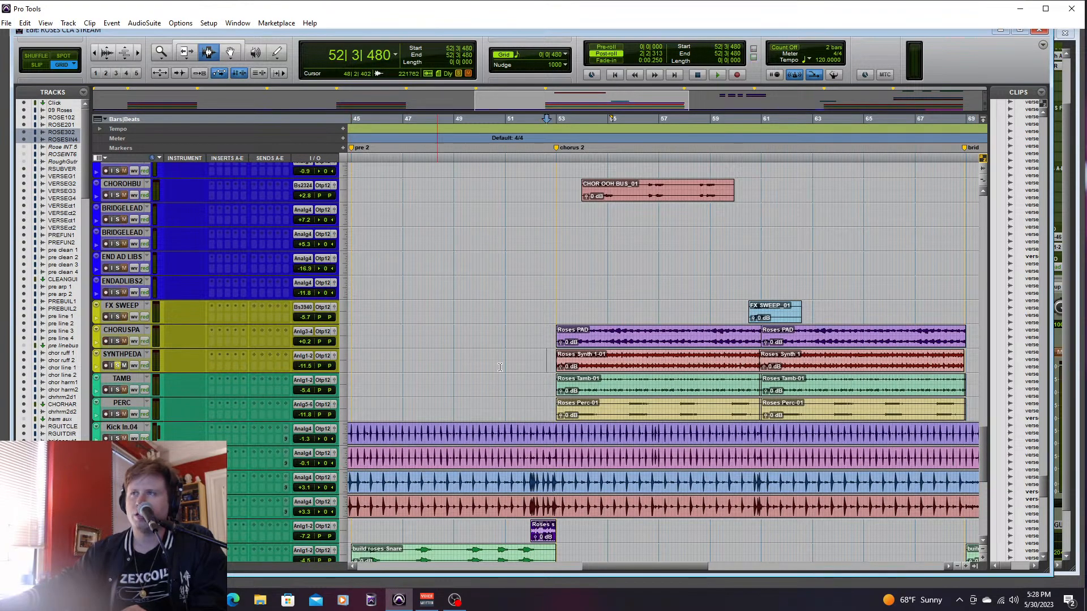
{"action": "key", "text": "space"}
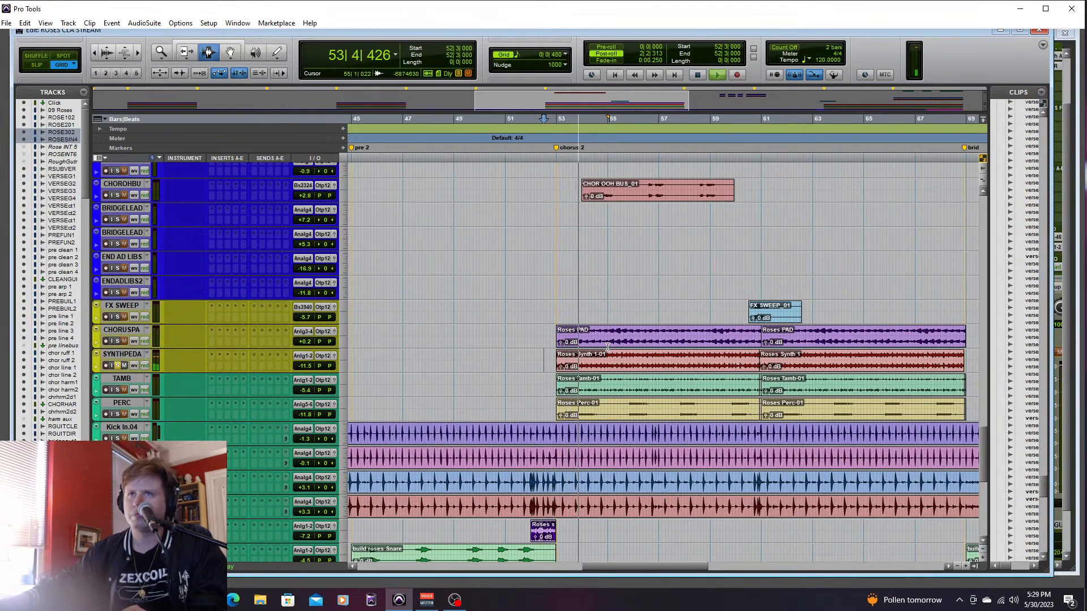
{"action": "key", "text": "ctrl+equal"}
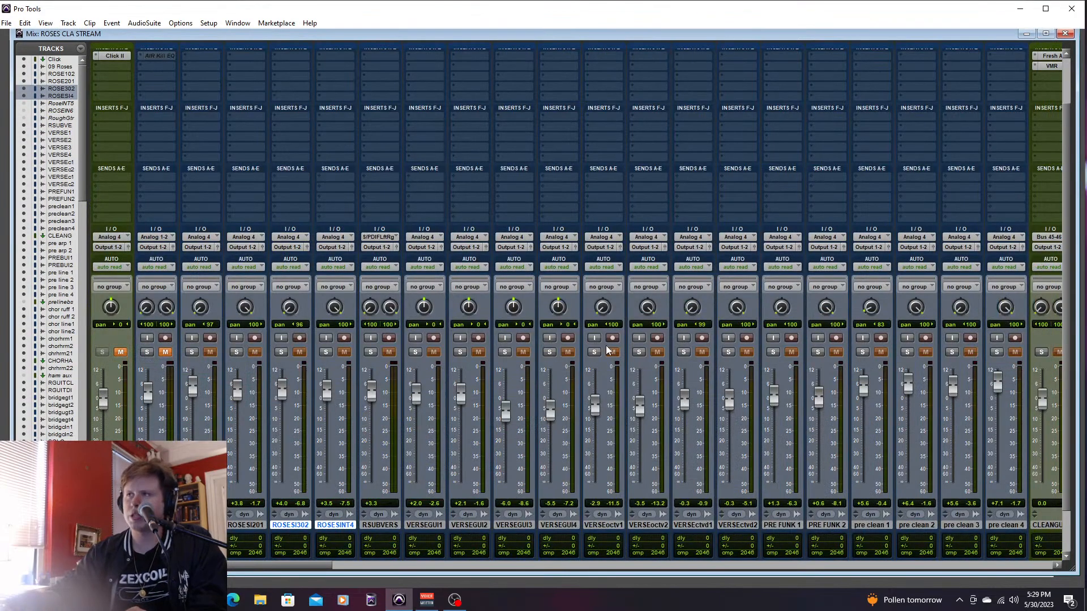
{"action": "left_click_drag", "start_coordinate": [315, 569], "coordinate": [915, 598]}
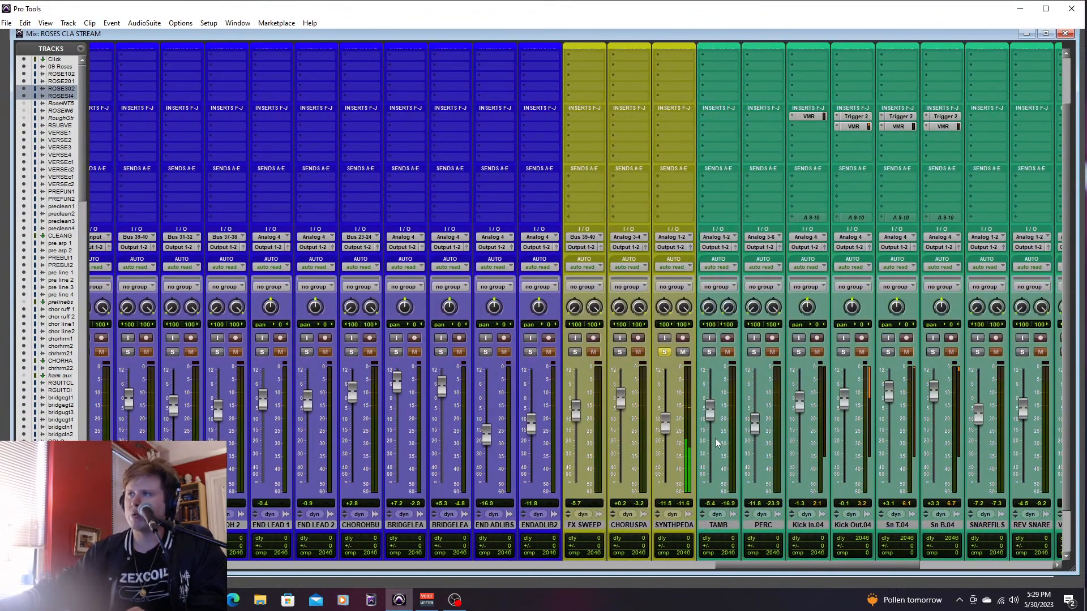
{"action": "scroll", "coordinate": [686, 538], "scroll_direction": "left", "scroll_amount": 5}
- Solo the Roses clean guitar track, play chorus 2 from 52|3|000 and lower the guitar's volume to -4.3 dB
{"action": "key", "text": "ctrl+equal"}
{"action": "left_click_drag", "start_coordinate": [979, 447], "coordinate": [984, 320]}
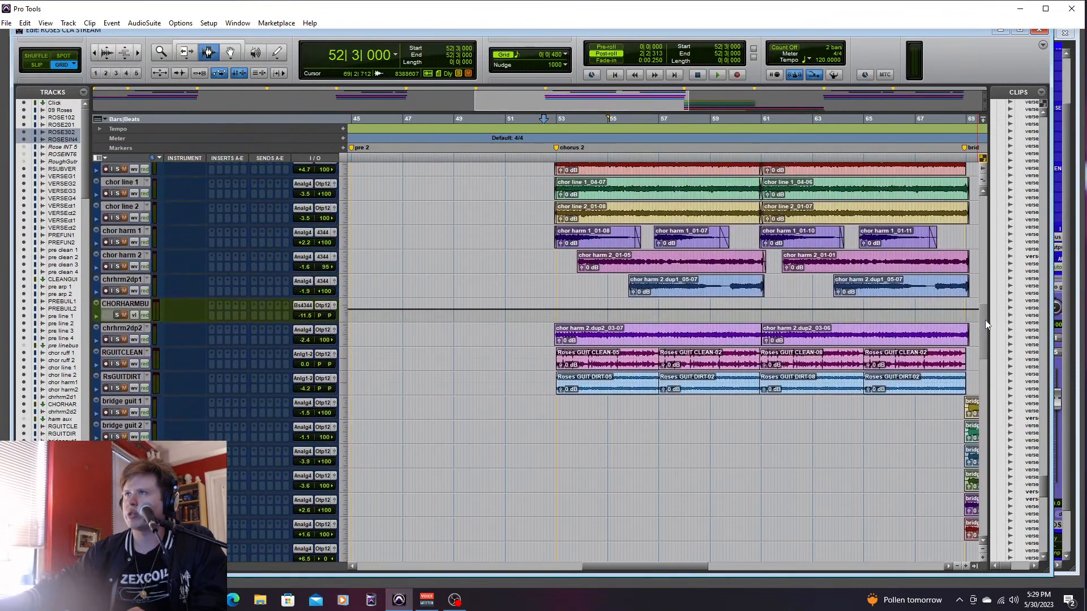
{"action": "key", "text": "space"}
{"action": "key", "text": "ctrl+equal"}
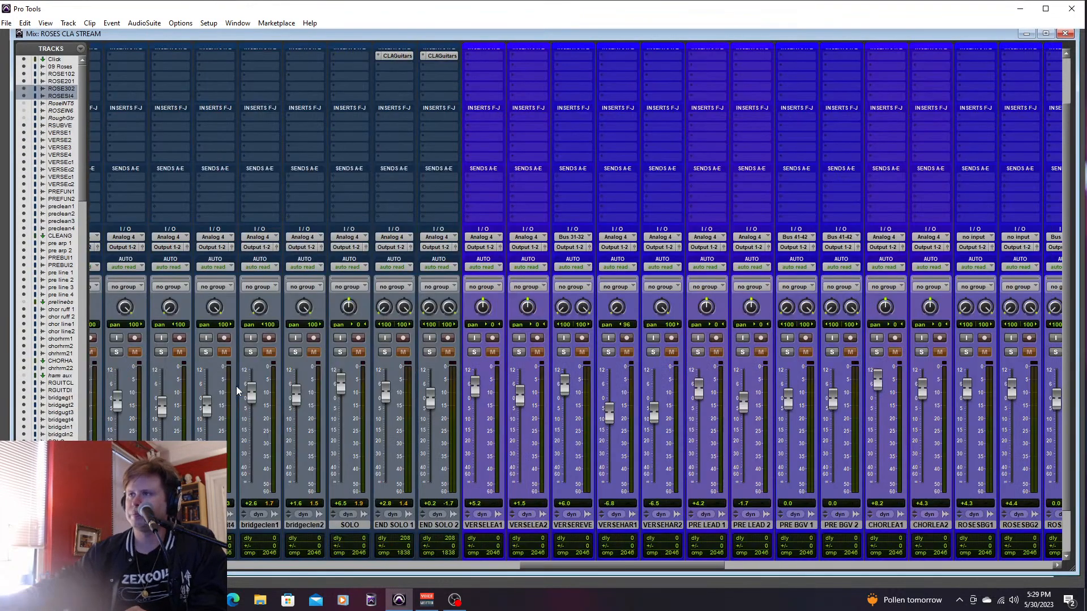
{"action": "left_click_drag", "start_coordinate": [567, 566], "coordinate": [516, 543]}
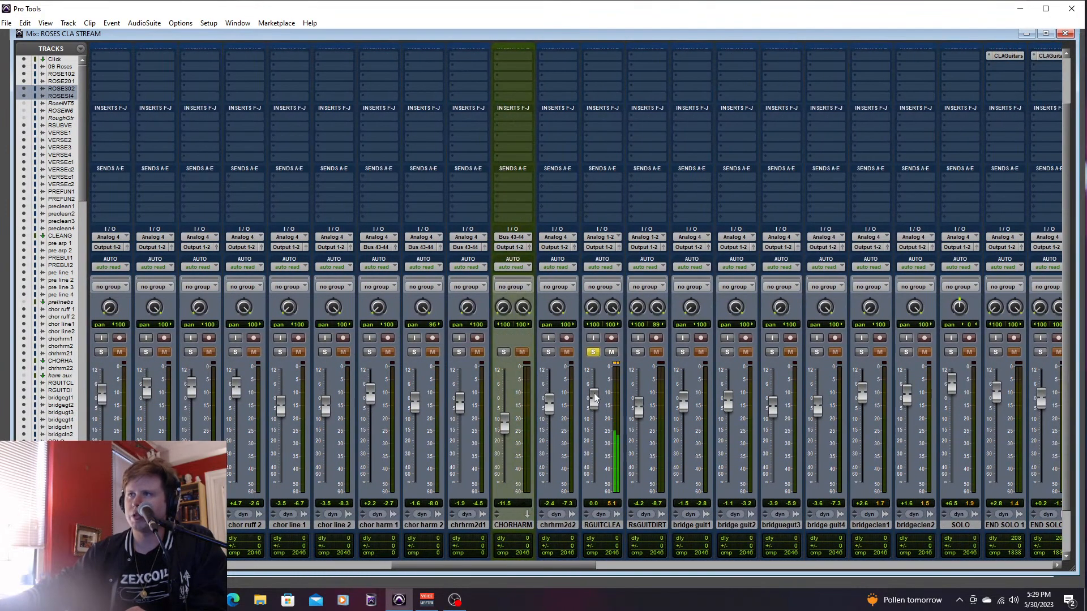
- Raise the SYNTHPEDA track's volume to -5.4 dB, solo the chorus pad with it and return to the Edit window
{"action": "left_click_drag", "start_coordinate": [562, 570], "coordinate": [792, 548]}
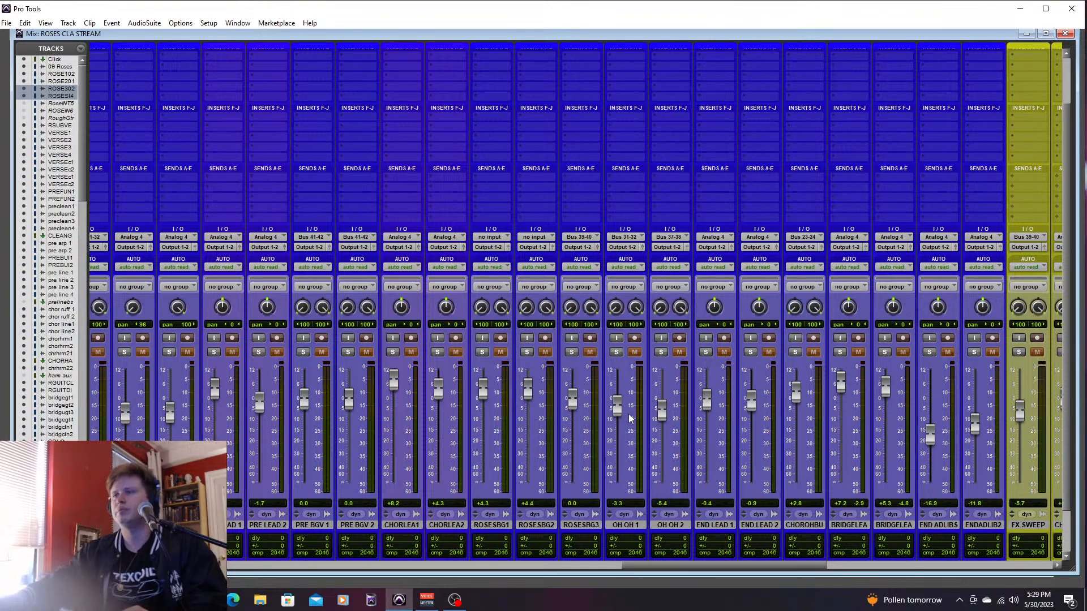
{"action": "left_click_drag", "start_coordinate": [683, 566], "coordinate": [796, 581]}
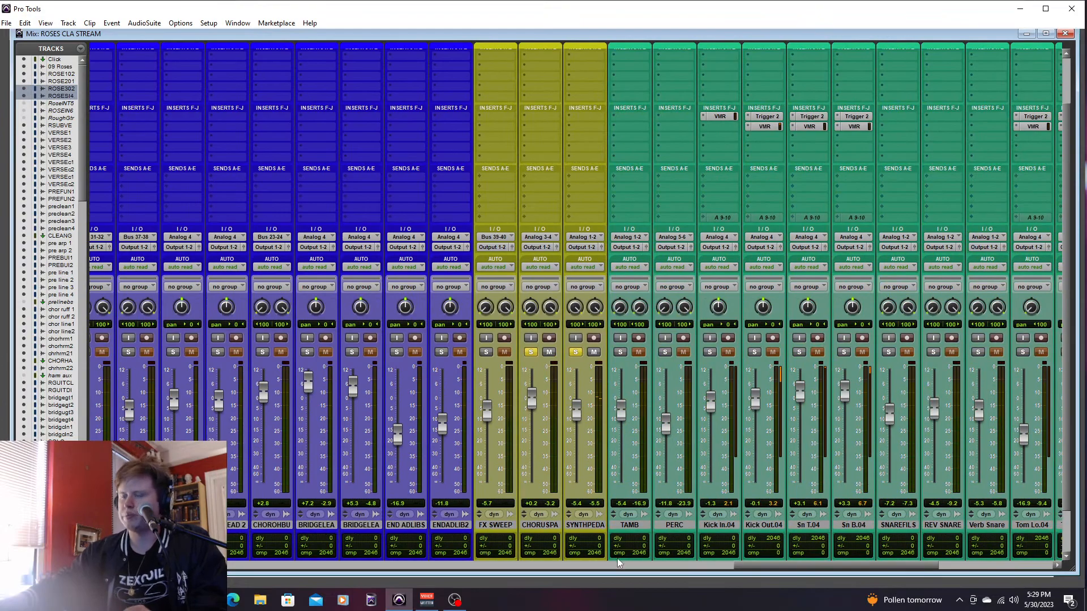
{"action": "key", "text": "ctrl+equal"}
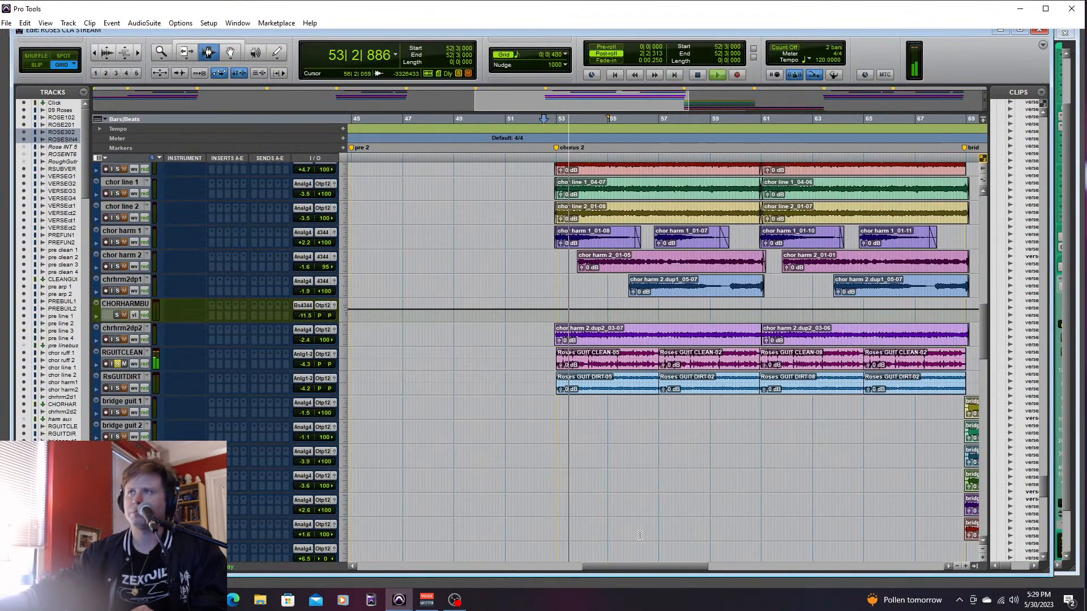
- Add the chorus synth bass and all drum tracks from TAMB to BRIDGETO3 to the solo and play from 52|3|000
{"action": "left_click_drag", "start_coordinate": [982, 336], "coordinate": [990, 516]}
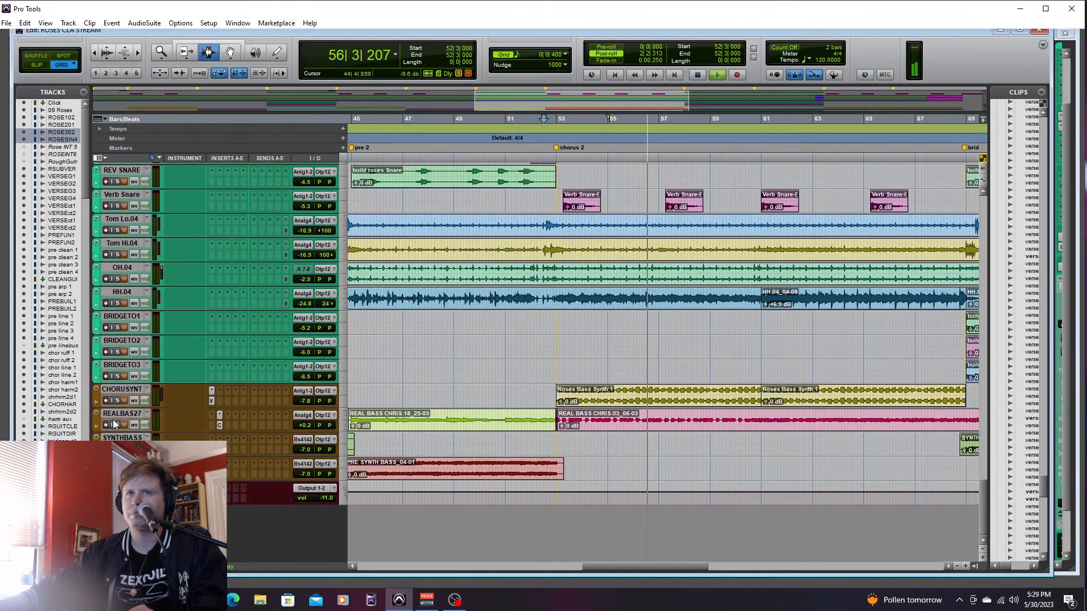
{"action": "left_click", "coordinate": [117, 401]}
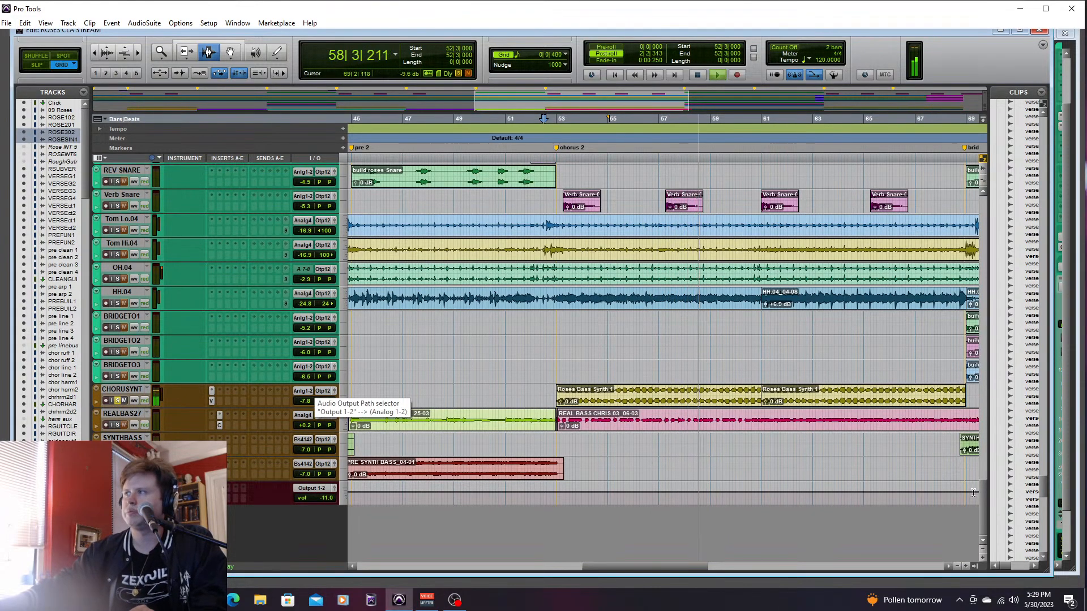
{"action": "left_click_drag", "start_coordinate": [985, 493], "coordinate": [1004, 459]}
{"action": "left_click", "coordinate": [140, 290]}
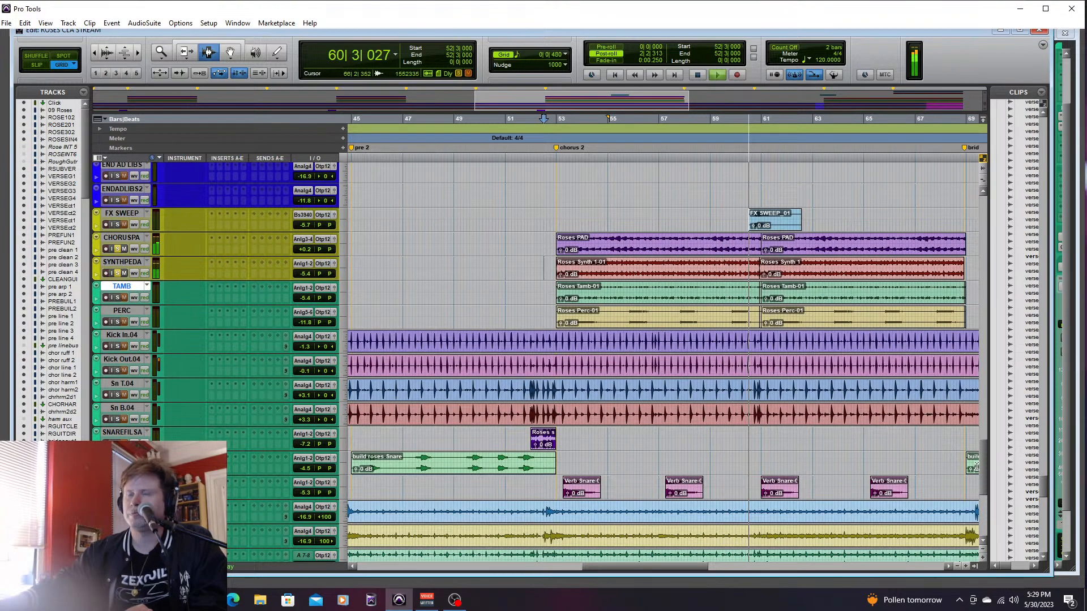
{"action": "scroll", "coordinate": [775, 516], "scroll_direction": "down", "scroll_amount": 5}
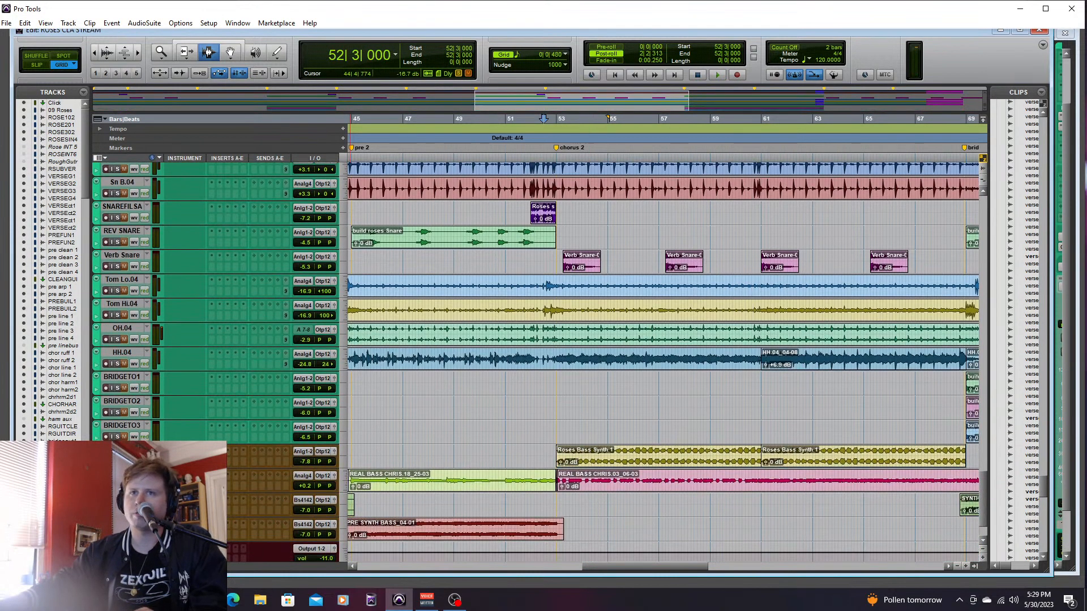
{"action": "left_click", "coordinate": [122, 425], "text": "shift"}
{"action": "key", "text": "space"}
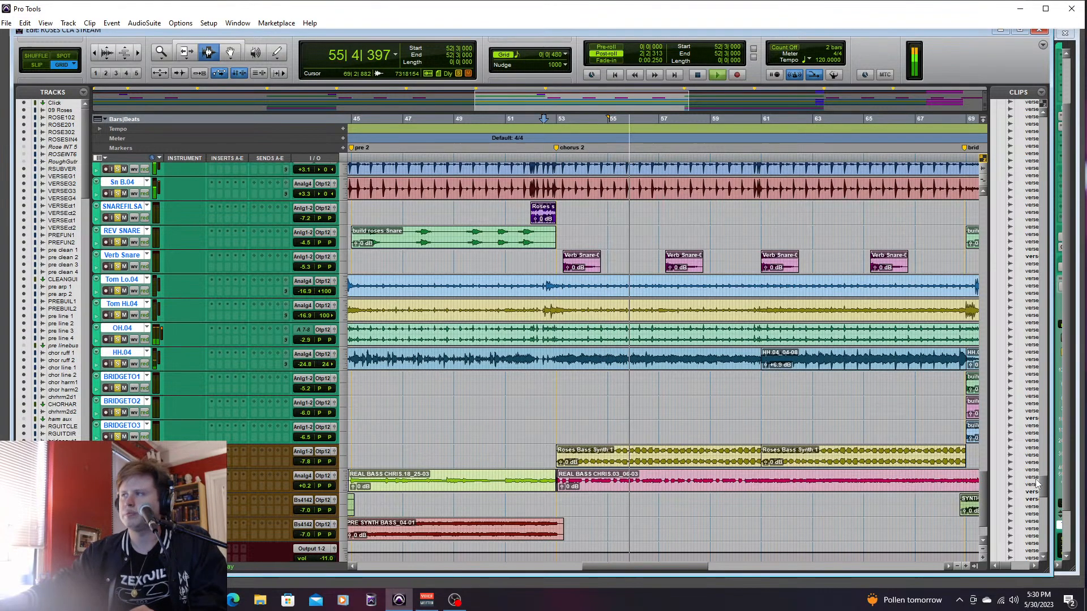
- Add the guitar tracks to the solo and listen through chorus 2 up to the bridge
{"action": "left_click_drag", "start_coordinate": [983, 486], "coordinate": [1013, 300]}
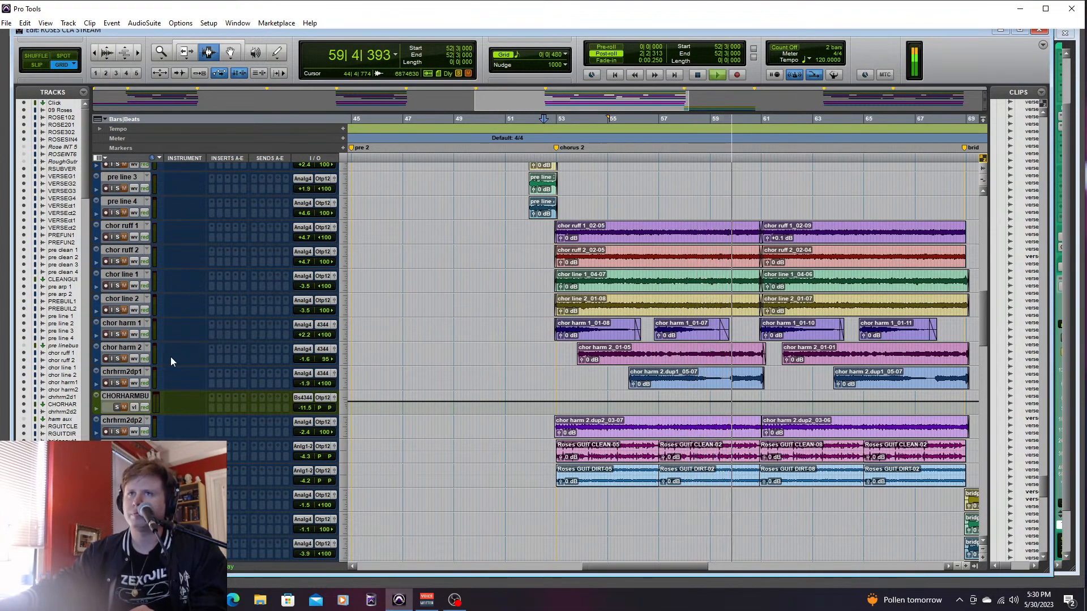
{"action": "left_click", "coordinate": [117, 359]}
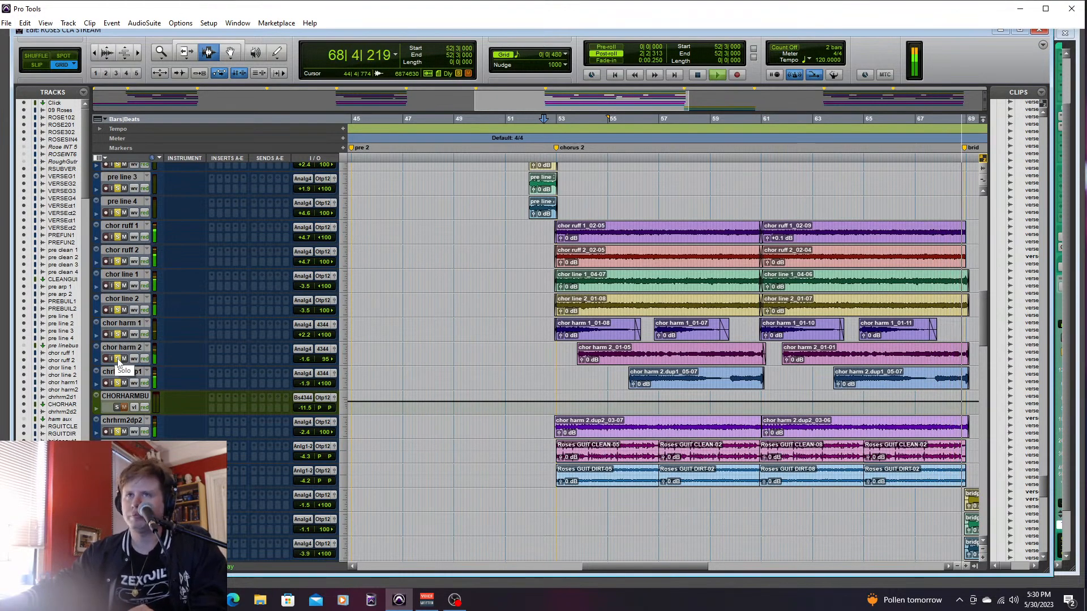
{"action": "key", "text": "space"}
- Unsolo the guitar, drum and bass tracks
{"action": "left_click_drag", "start_coordinate": [985, 328], "coordinate": [970, 534]}
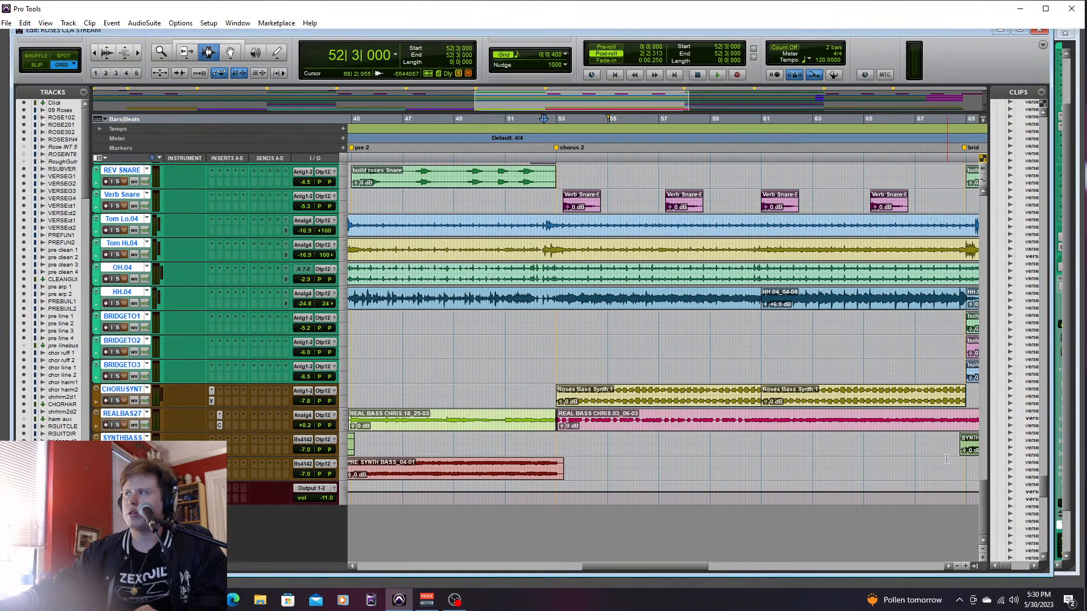
{"action": "left_click_drag", "start_coordinate": [982, 491], "coordinate": [1003, 425]}
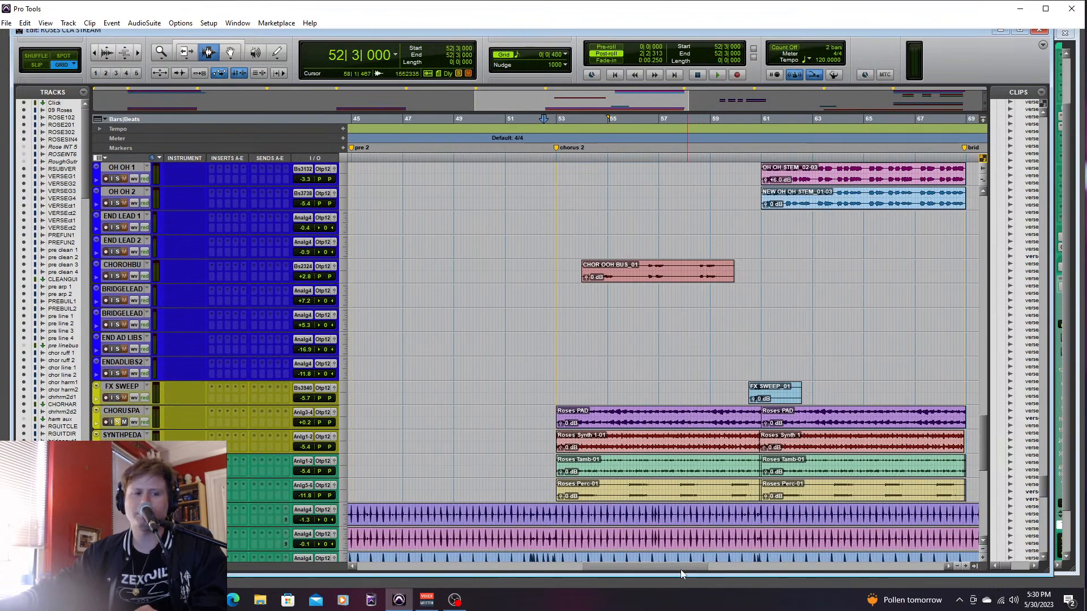
- Solo the FX sweep with the chorus pad and audition it from 59|4|480 into the second half of chorus 2
{"action": "left_click_drag", "start_coordinate": [682, 569], "coordinate": [684, 569]}
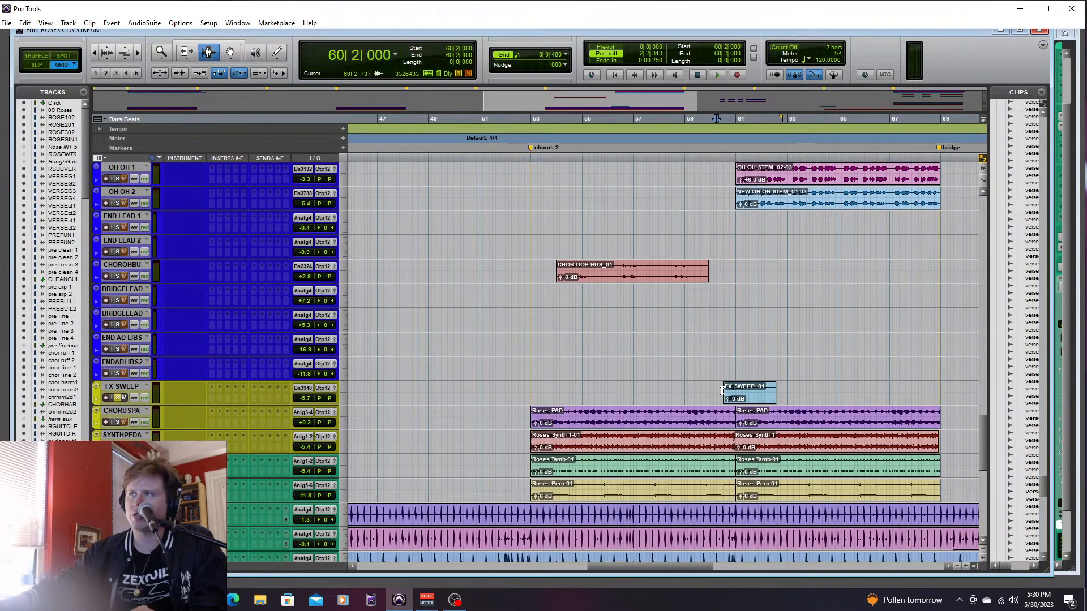
{"action": "key", "text": "space"}
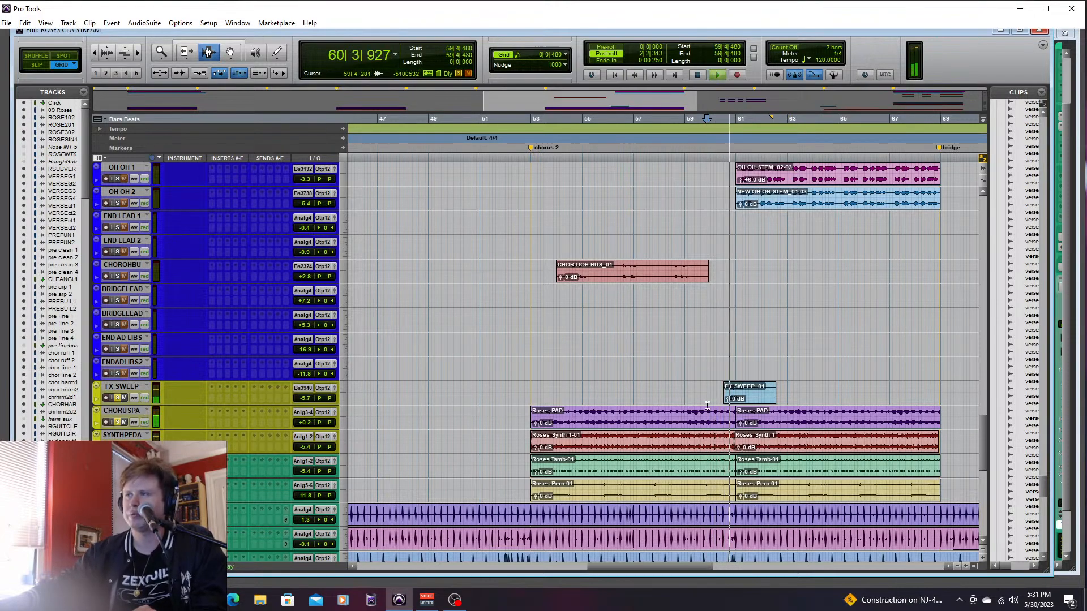
{"action": "left_click_drag", "start_coordinate": [678, 563], "coordinate": [814, 579]}
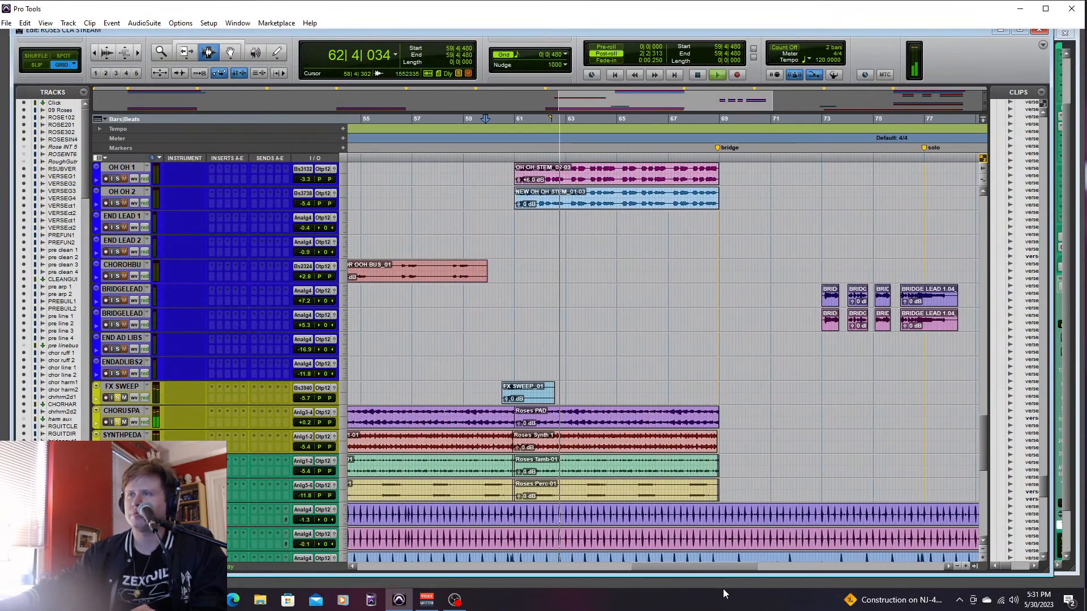
{"action": "key", "text": "space"}
- Select the FX sweep, chorus pad and SYNTHPEDA tracks and unsolo them together
{"action": "left_click", "coordinate": [136, 388]}
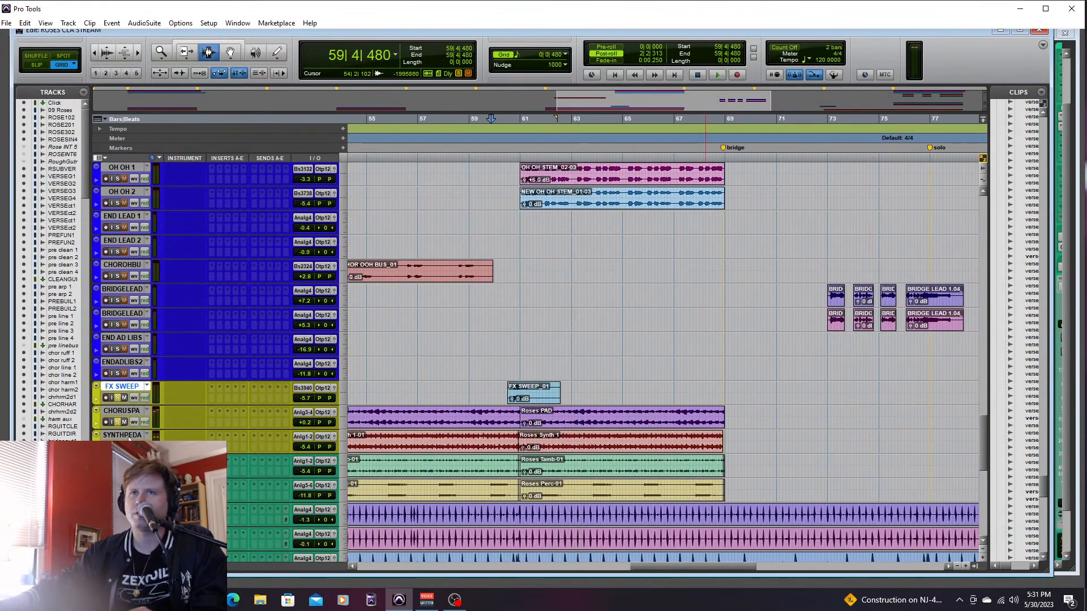
{"action": "left_click", "coordinate": [129, 435], "text": "shift"}
{"action": "key", "text": "shift+s"}
{"action": "mouse_move", "coordinate": [676, 568]}
{"action": "left_mouse_down"}
{"action": "mouse_move", "coordinate": [363, 562]}
{"action": "mouse_move", "coordinate": [825, 561]}
{"action": "mouse_move", "coordinate": [657, 566]}
{"action": "left_mouse_up"}
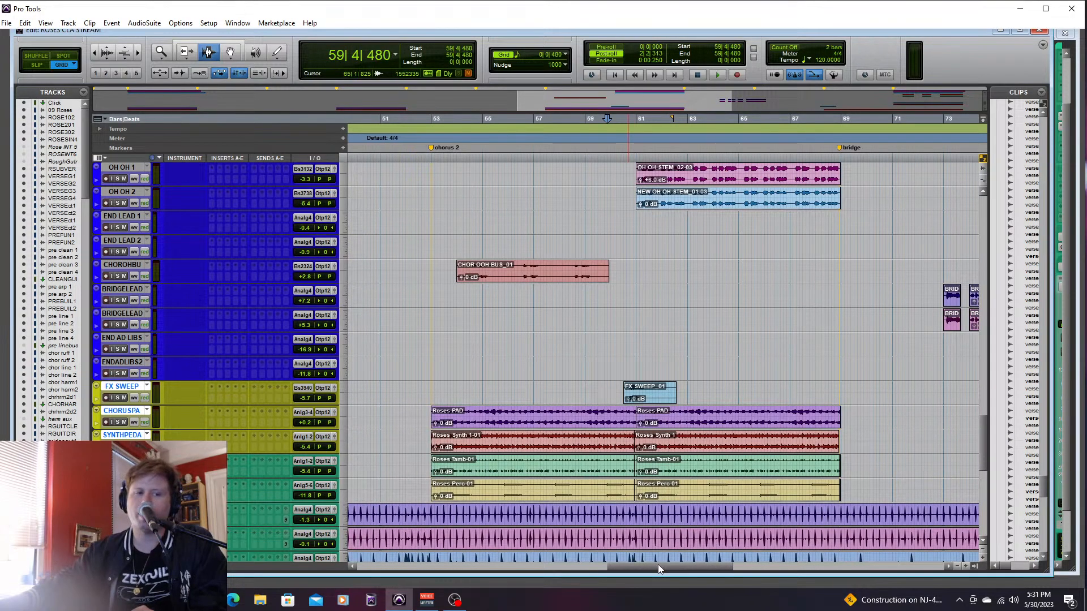
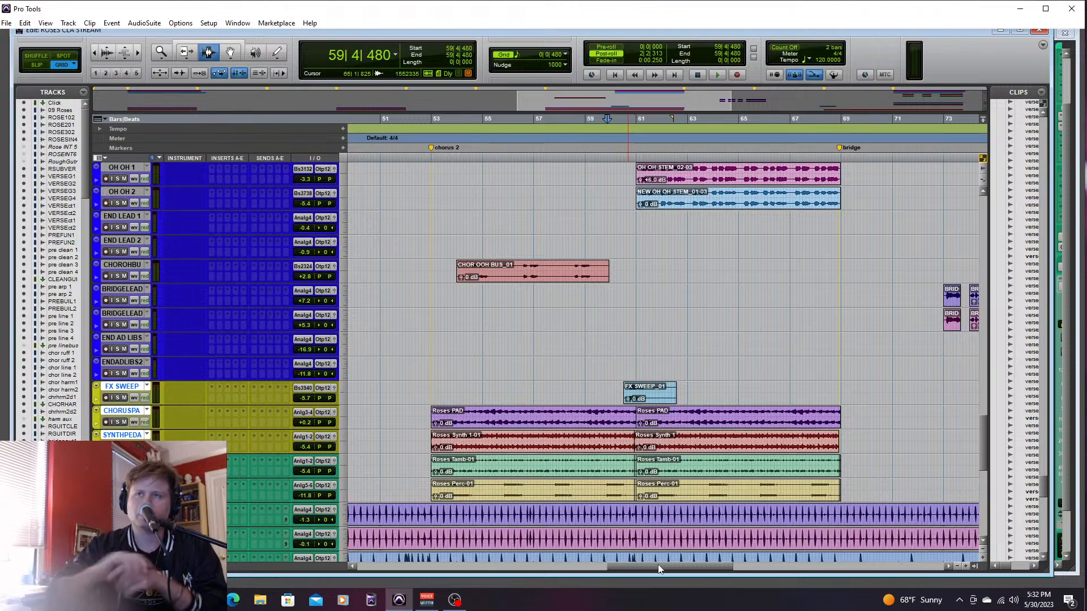
- Select the VERSELEA1 track and place the edit cursor at 13|1|480, just before its first vocal clip in verse 1
{"action": "left_click_drag", "start_coordinate": [636, 567], "coordinate": [357, 579]}
{"action": "left_click_drag", "start_coordinate": [979, 474], "coordinate": [983, 399]}
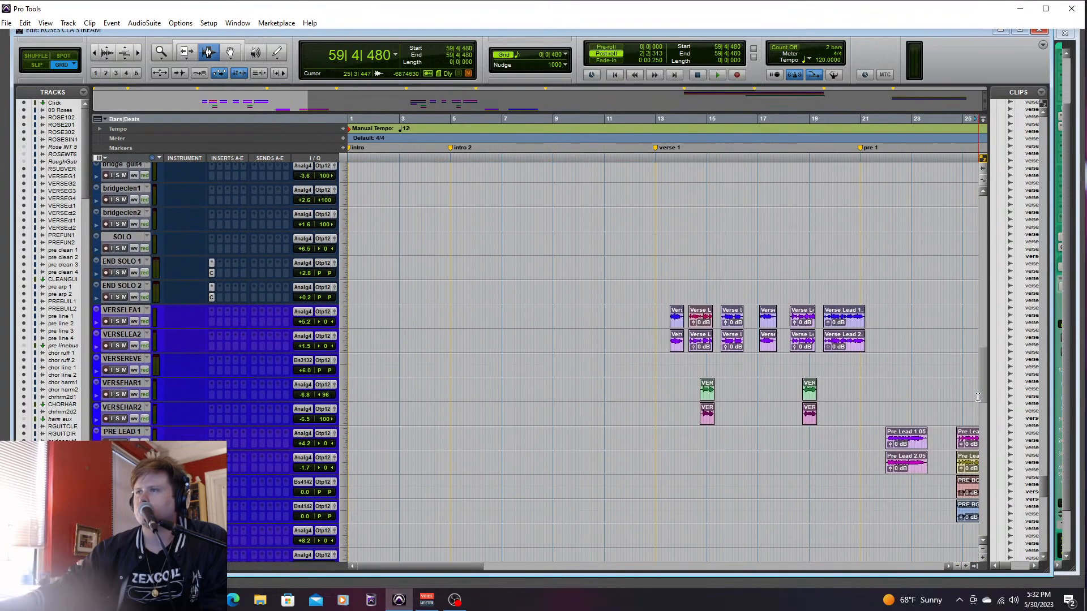
{"action": "left_click_drag", "start_coordinate": [474, 569], "coordinate": [519, 566]}
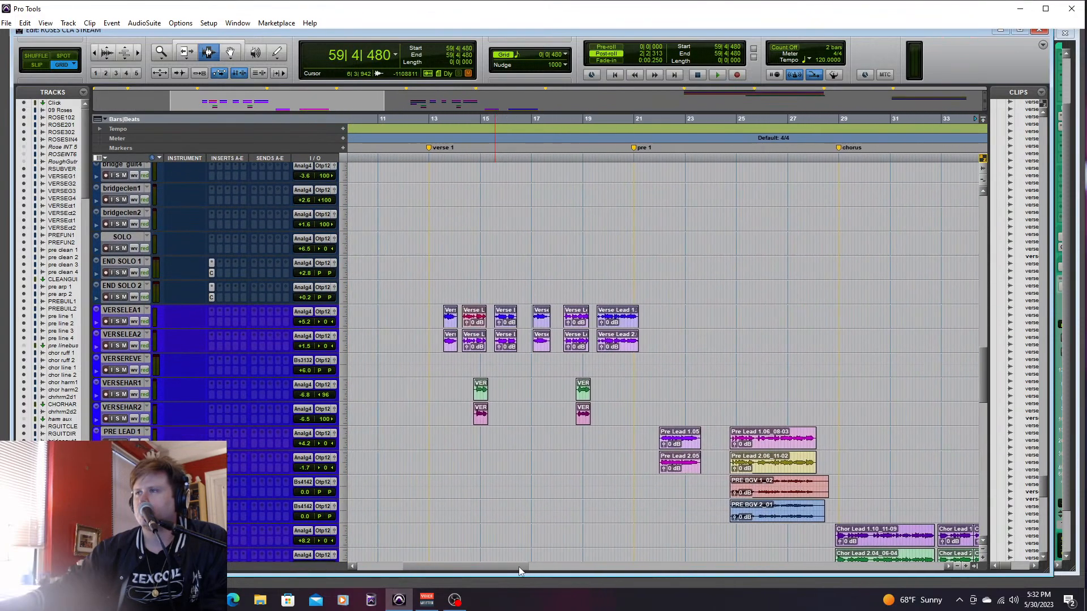
{"action": "left_click", "coordinate": [448, 315]}
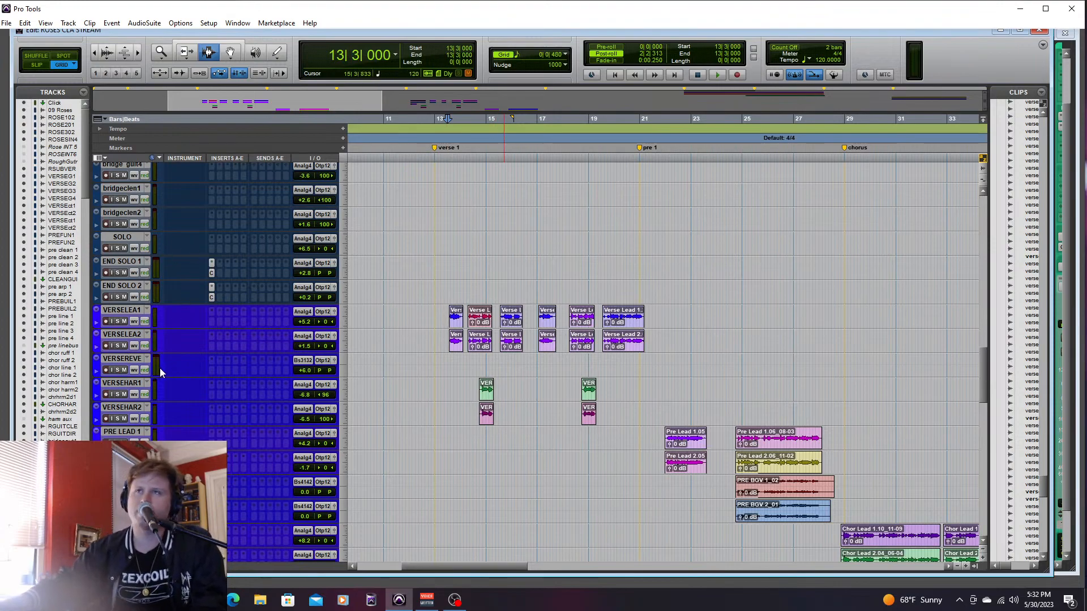
{"action": "left_click", "coordinate": [115, 310]}
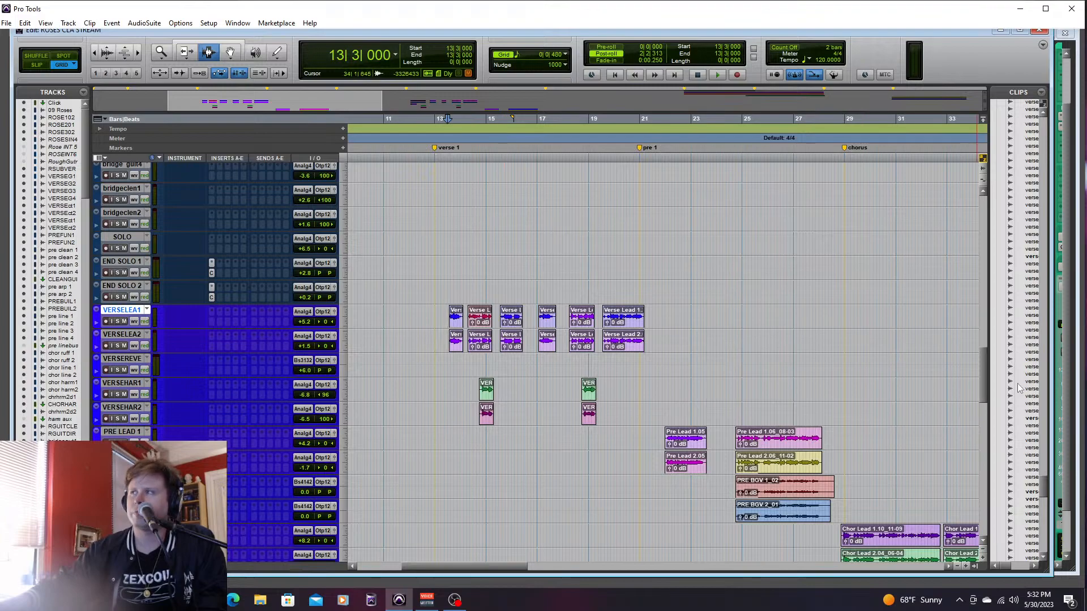
{"action": "mouse_move", "coordinate": [988, 362]}
{"action": "left_mouse_down"}
{"action": "mouse_move", "coordinate": [991, 417]}
{"action": "mouse_move", "coordinate": [991, 349]}
{"action": "left_mouse_up"}
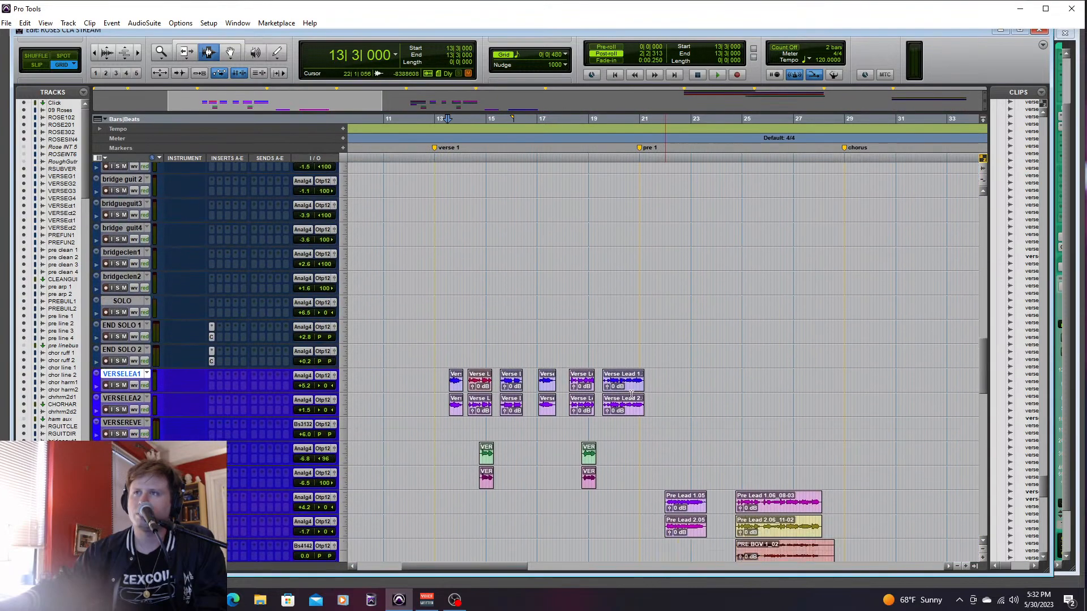
{"action": "left_click", "coordinate": [439, 378]}
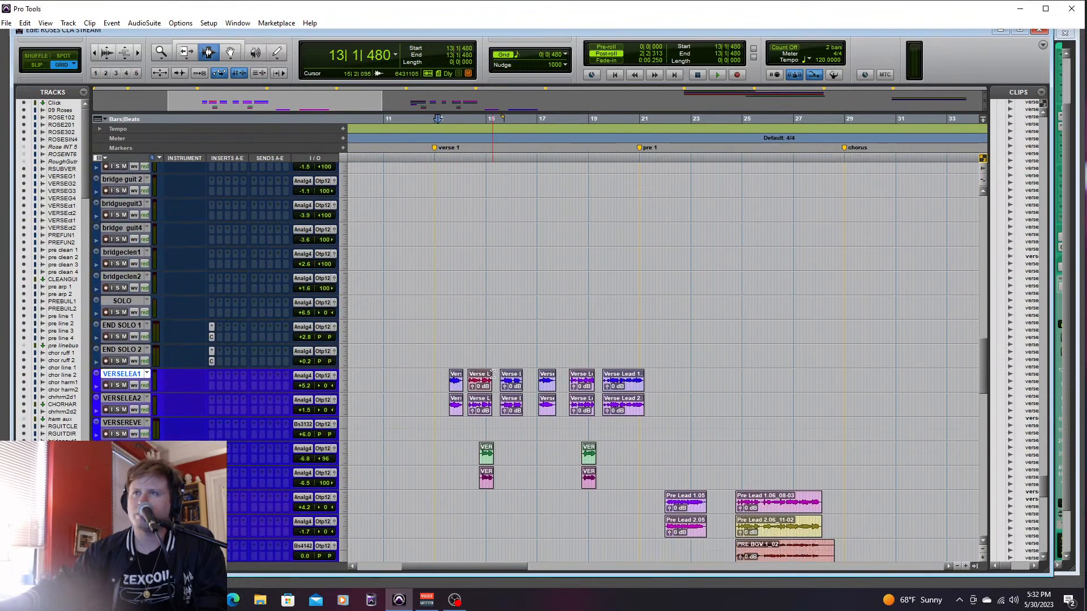
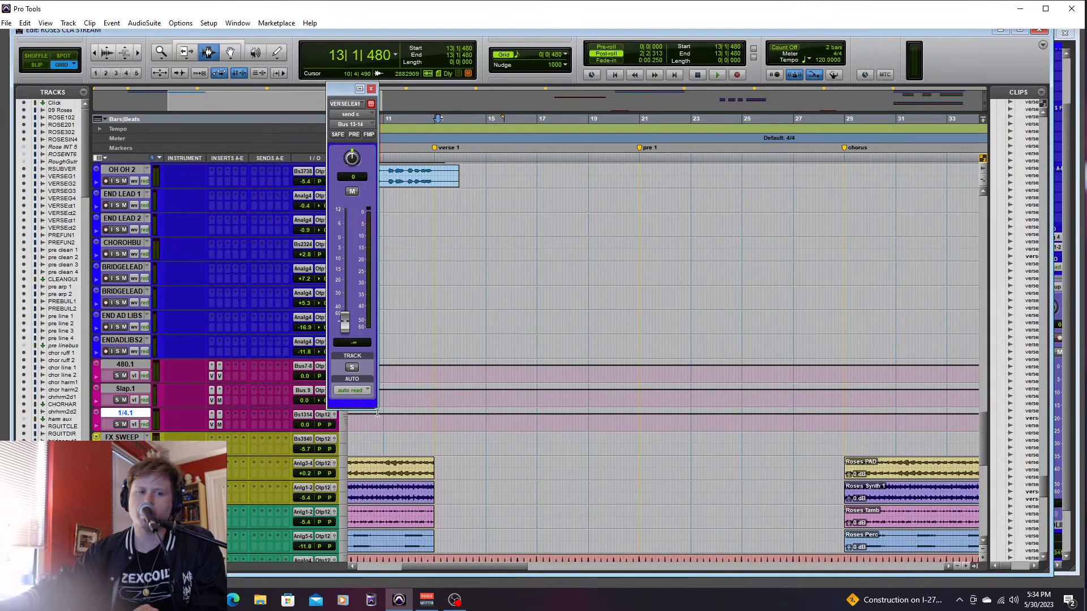
- Close the send window and place the edit cursor at 13|1|000 on the VERSELEA1 track, at the start of verse 1
{"action": "left_click_drag", "start_coordinate": [983, 453], "coordinate": [990, 378]}
{"action": "left_click", "coordinate": [371, 88]}
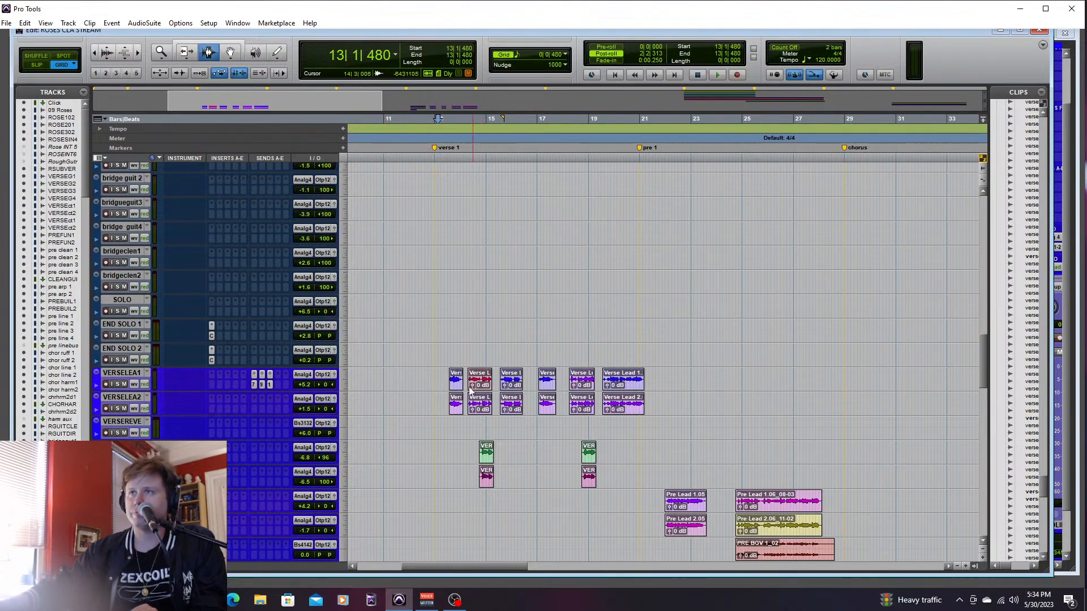
{"action": "left_click", "coordinate": [433, 381]}
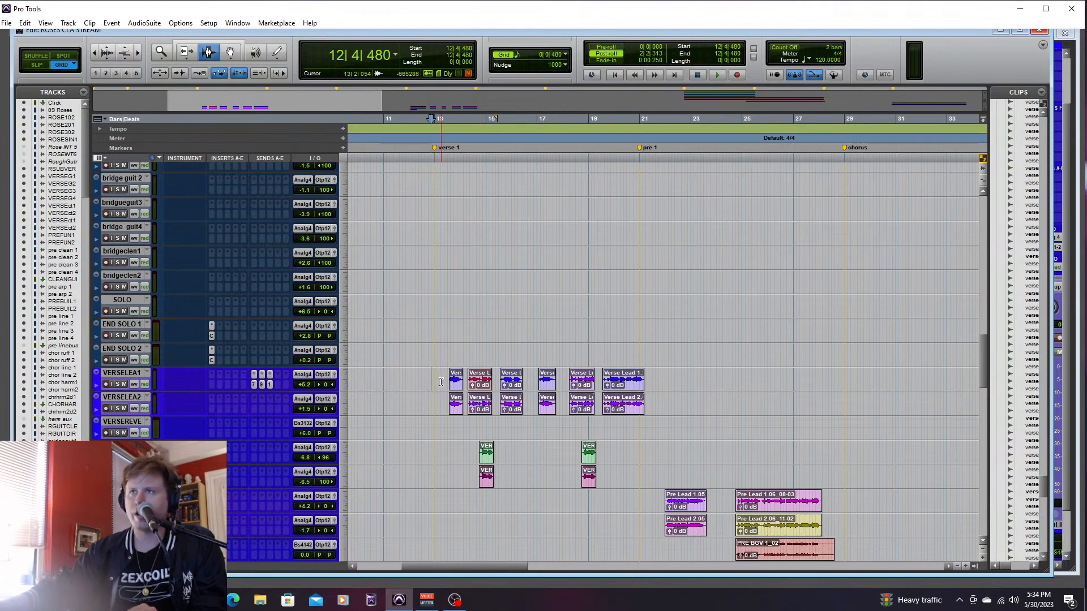
{"action": "left_click", "coordinate": [433, 376]}
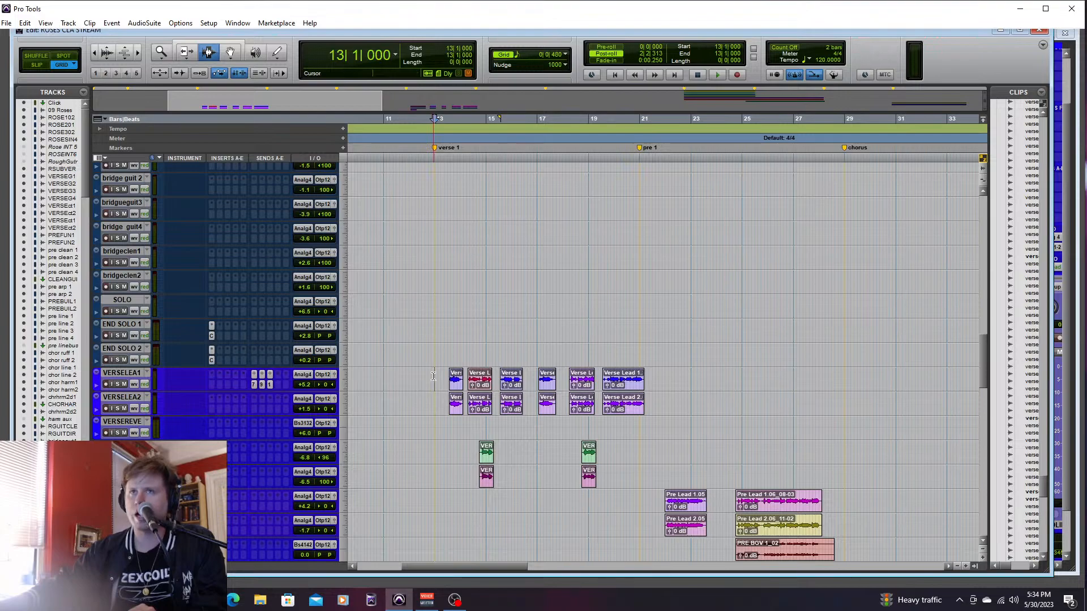
- Solo the VERSELEA1 and VERSELEA2 tracks and copy VERSELEA1's sends to VERSELEA2
{"action": "left_click", "coordinate": [116, 384]}
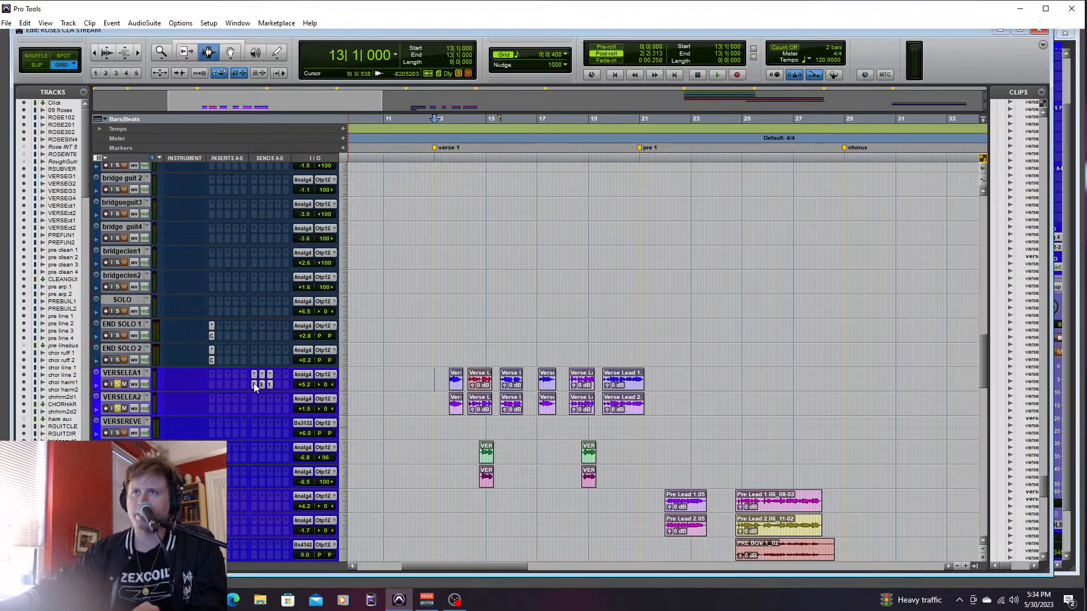
{"action": "left_click_drag", "start_coordinate": [262, 385], "coordinate": [270, 409]}
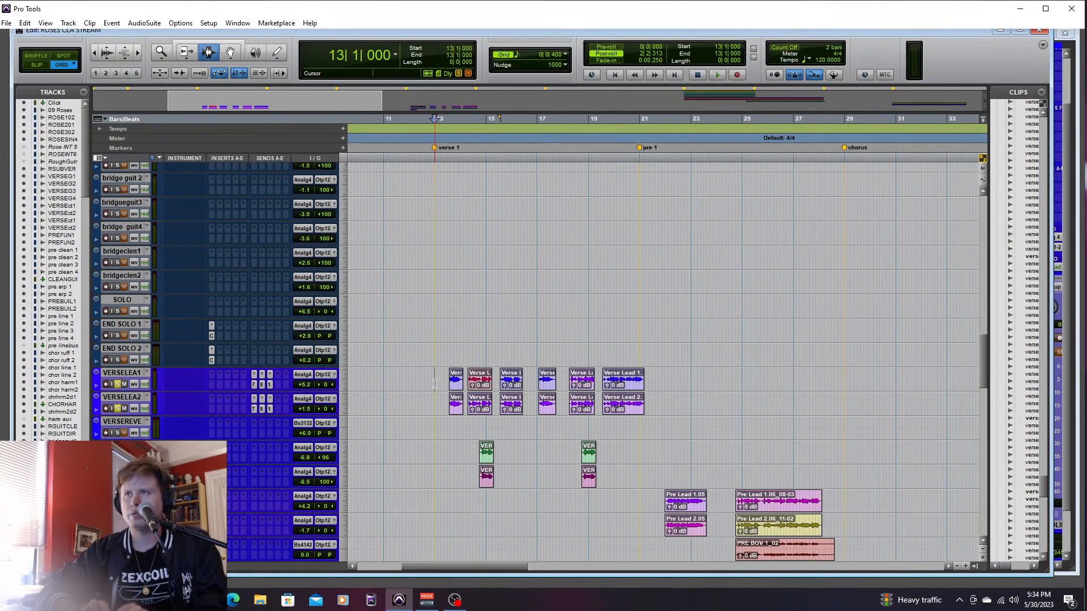
- Play verse 1 and rebalance the lead vocals, setting VERSELEA1 to +6.5 dB and VERSELEA2 to -0.1 dB
{"action": "key", "text": "space"}
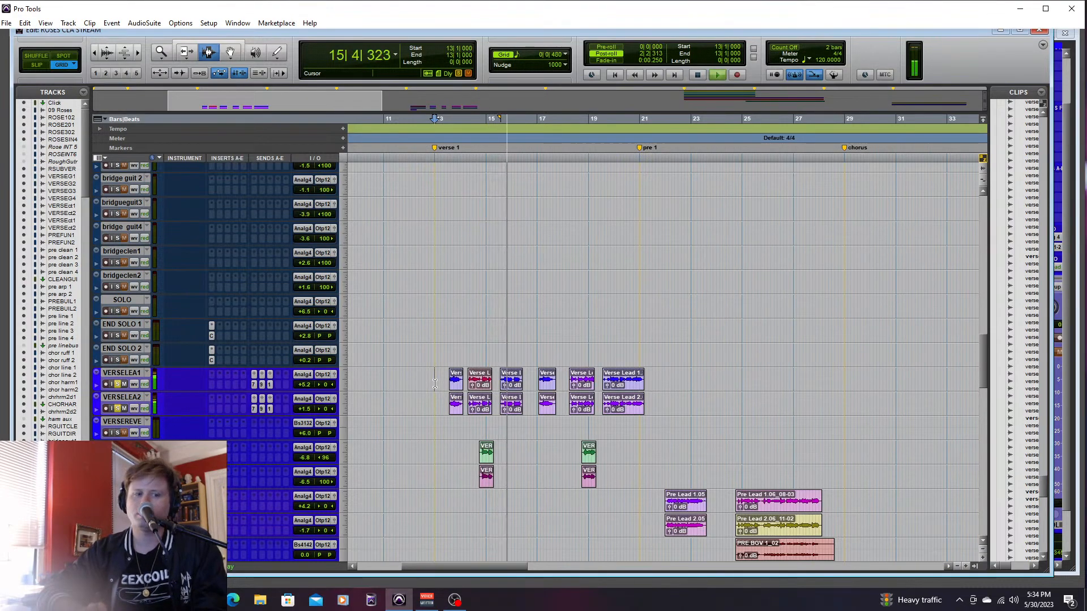
{"action": "key", "text": "ctrl+equal"}
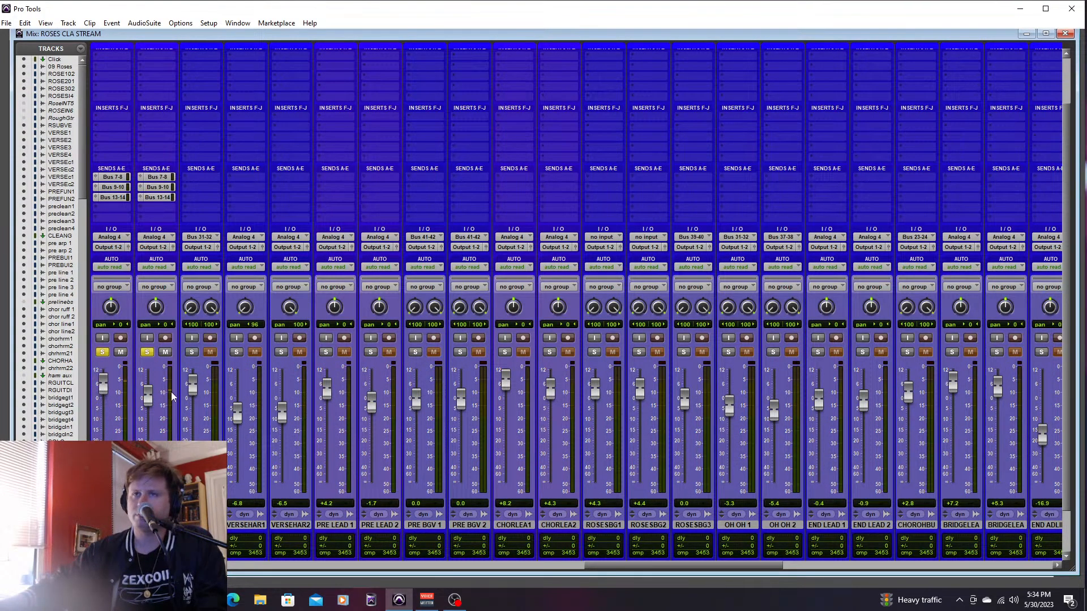
{"action": "left_click_drag", "start_coordinate": [150, 396], "coordinate": [151, 393]}
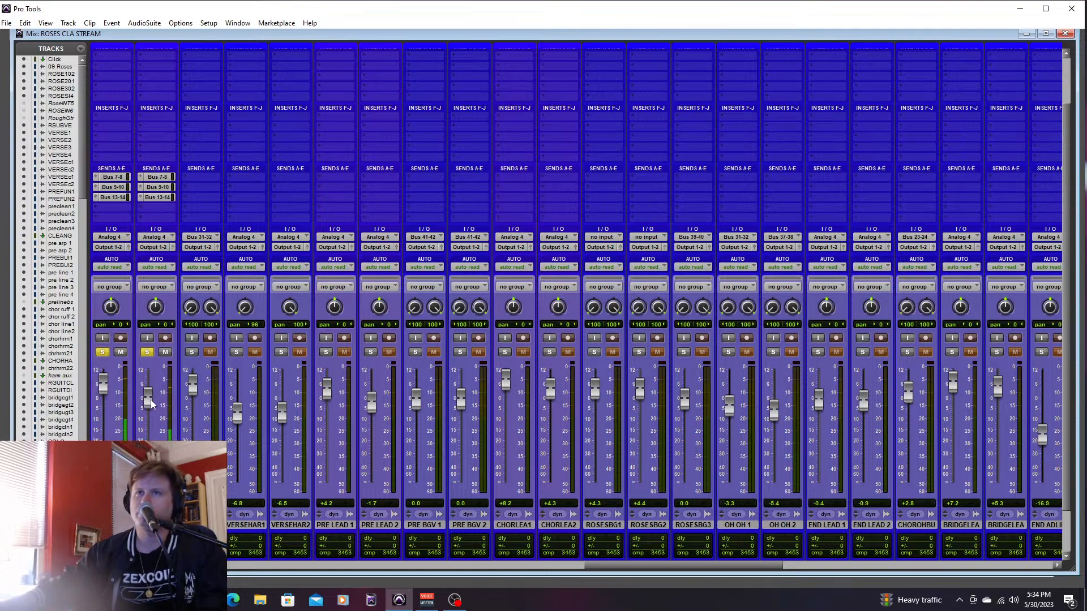
{"action": "key", "text": "ctrl+equal"}
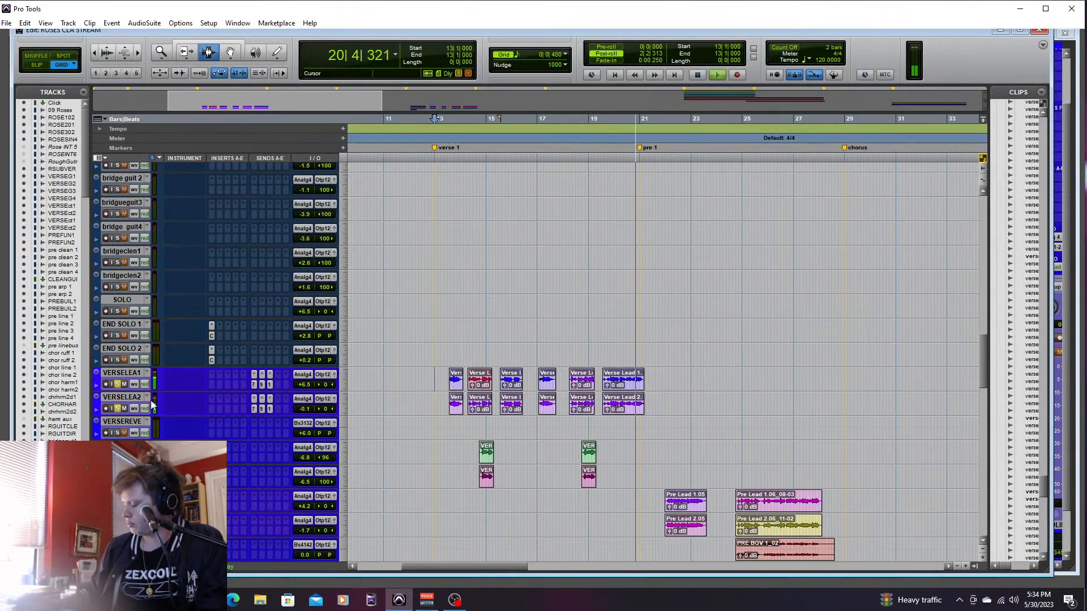
{"action": "key", "text": "space"}
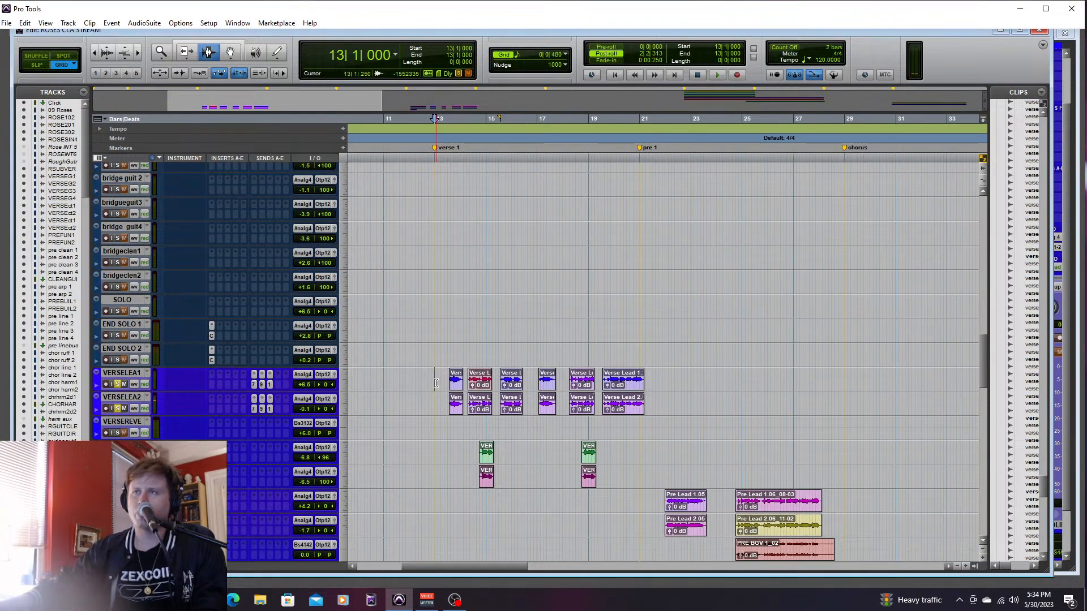
- Audition the soloed verse lead vocals several times through verse 1, starting from 13|2|000
{"action": "key", "text": "space"}
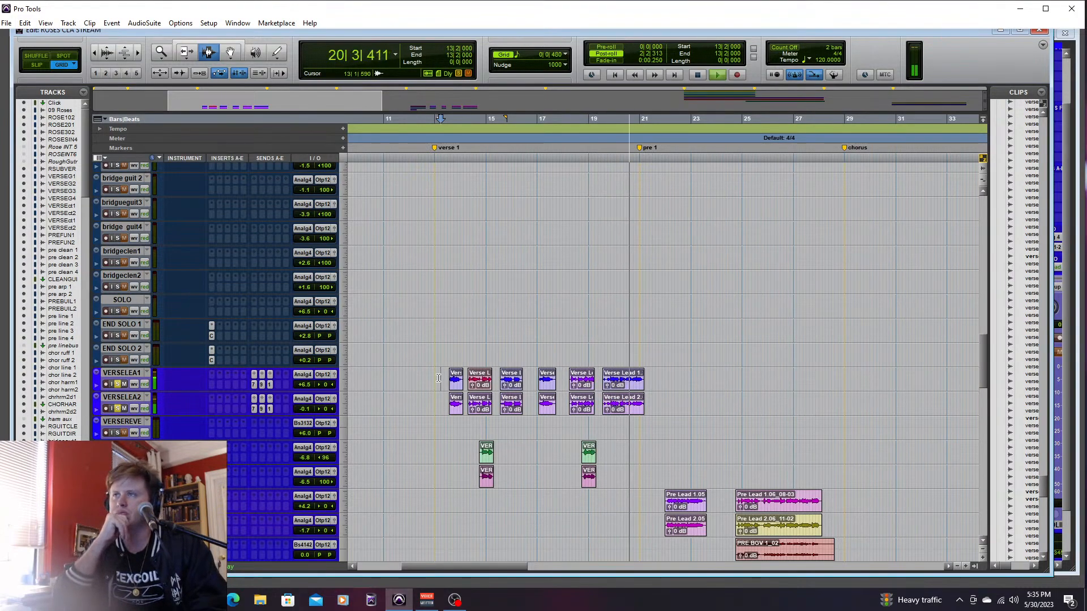
{"action": "key", "text": "space"}
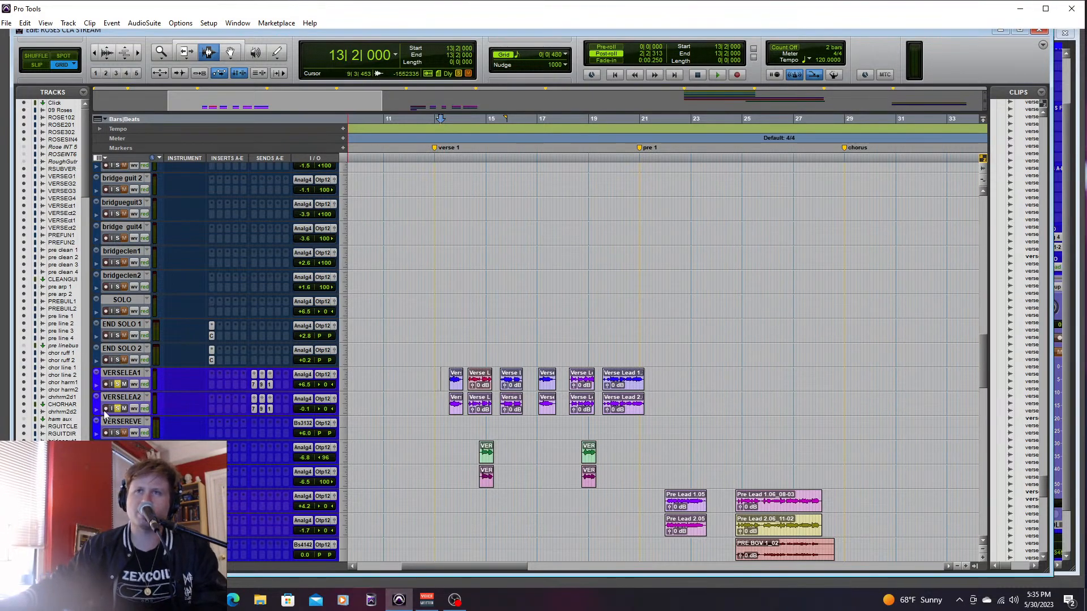
{"action": "key", "text": "space"}
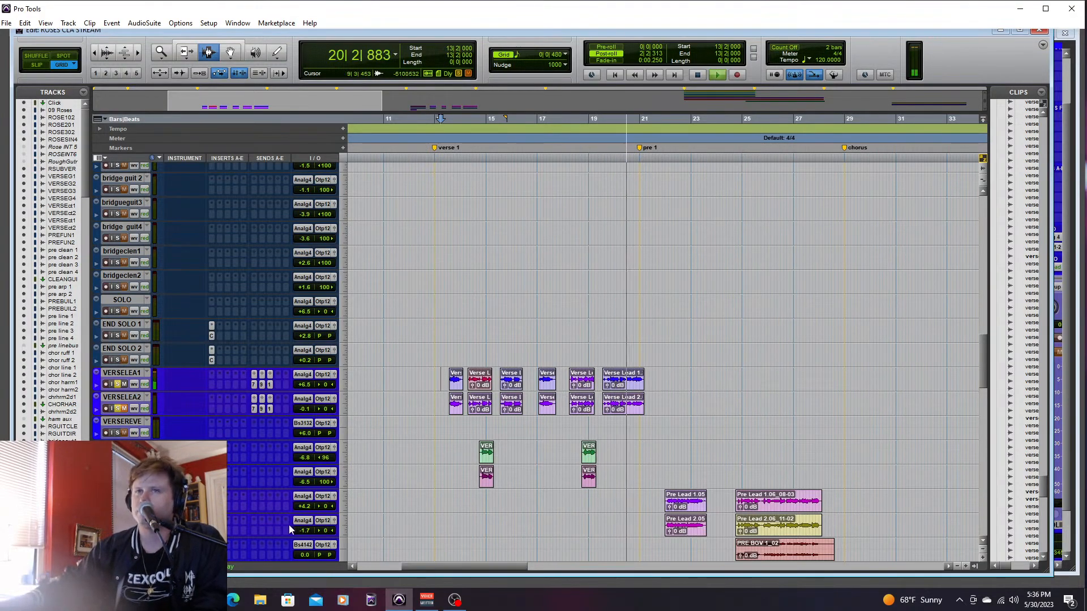
{"action": "key", "text": "space"}
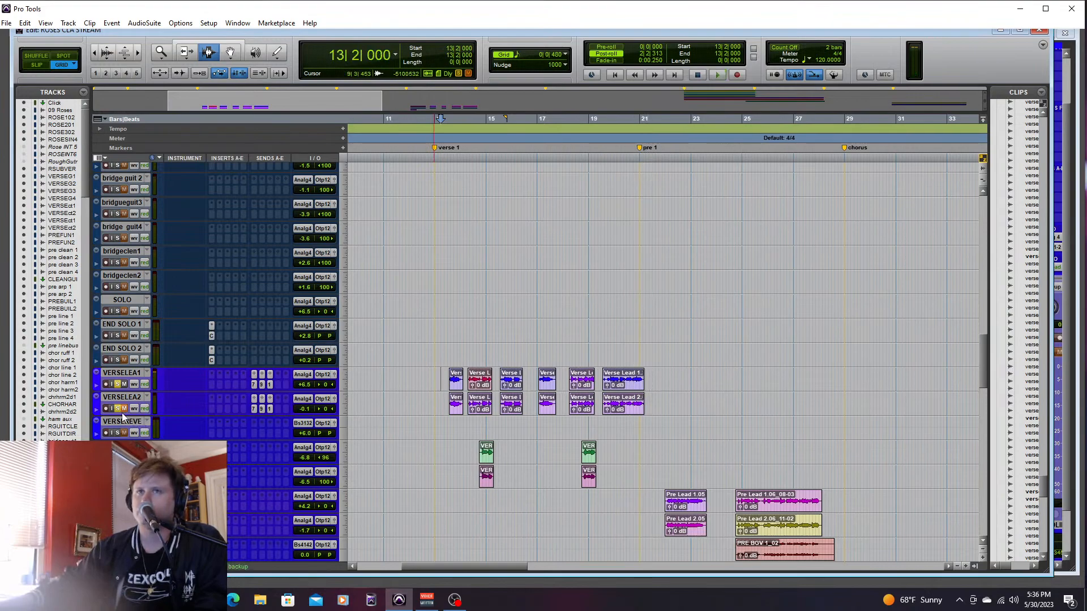
{"action": "key", "text": "space"}
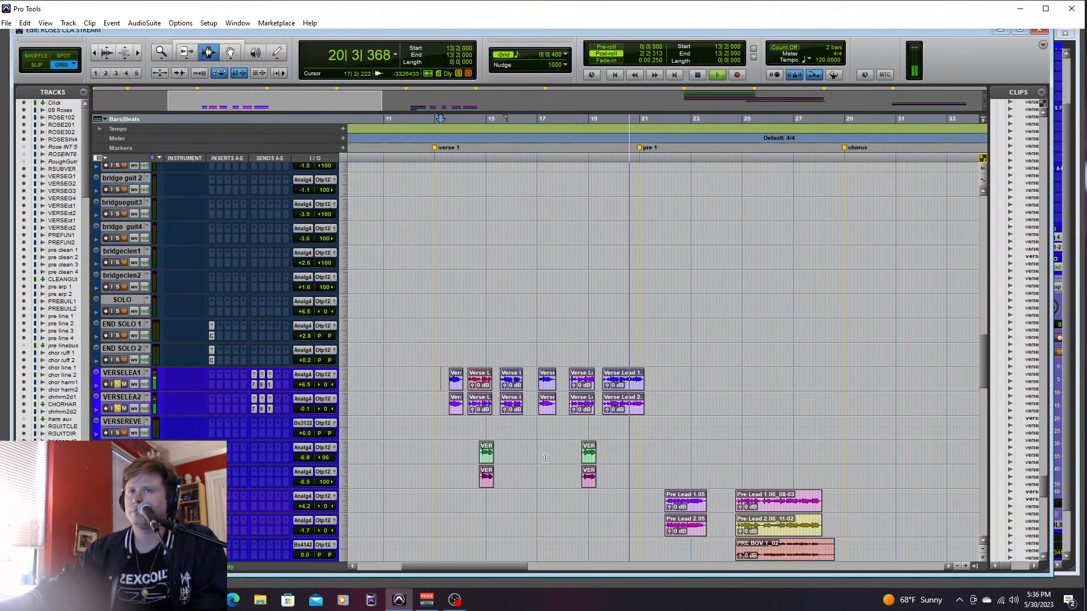
{"action": "key", "text": "space"}
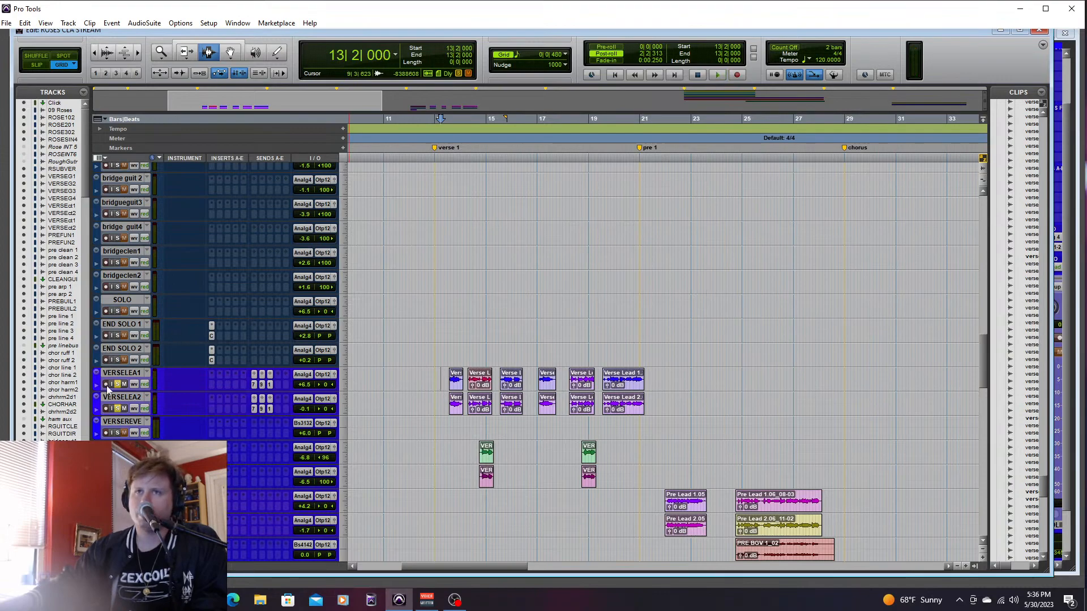
- Insert Slate Digital's Virtual Tape Machines (mono) in VERSELEA1's first insert slot and close its window
{"action": "left_click", "coordinate": [212, 375]}
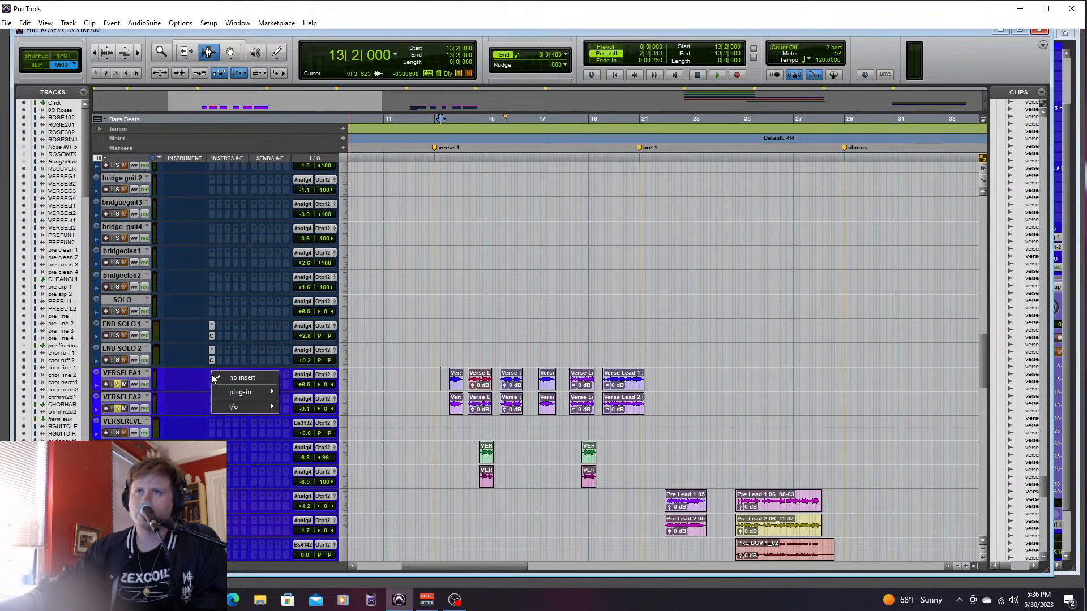
{"action": "mouse_move", "coordinate": [263, 392]}
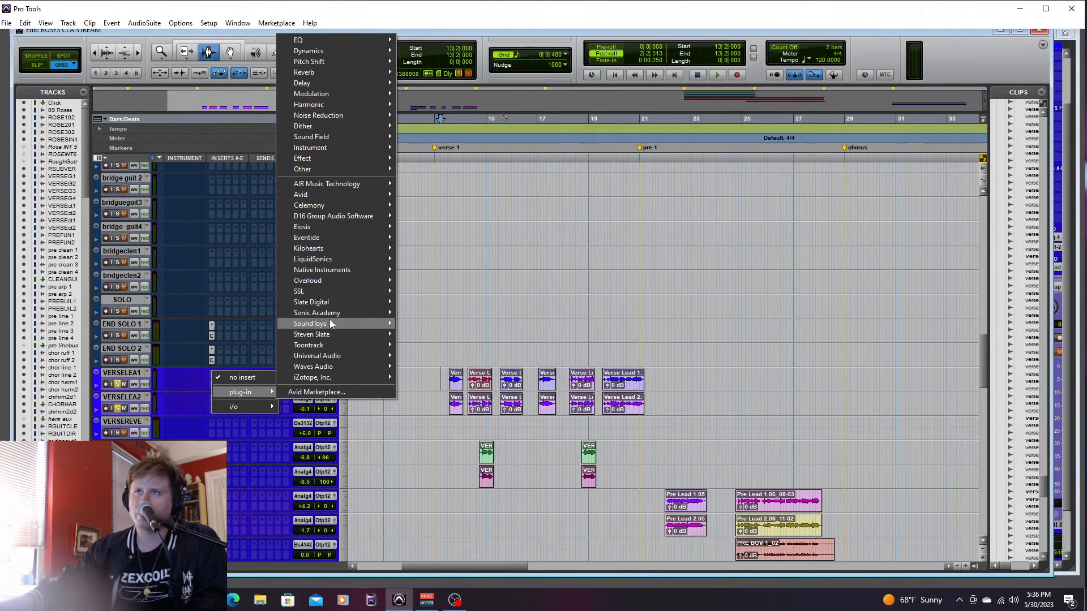
{"action": "mouse_move", "coordinate": [328, 300]}
{"action": "left_click", "coordinate": [460, 560]}
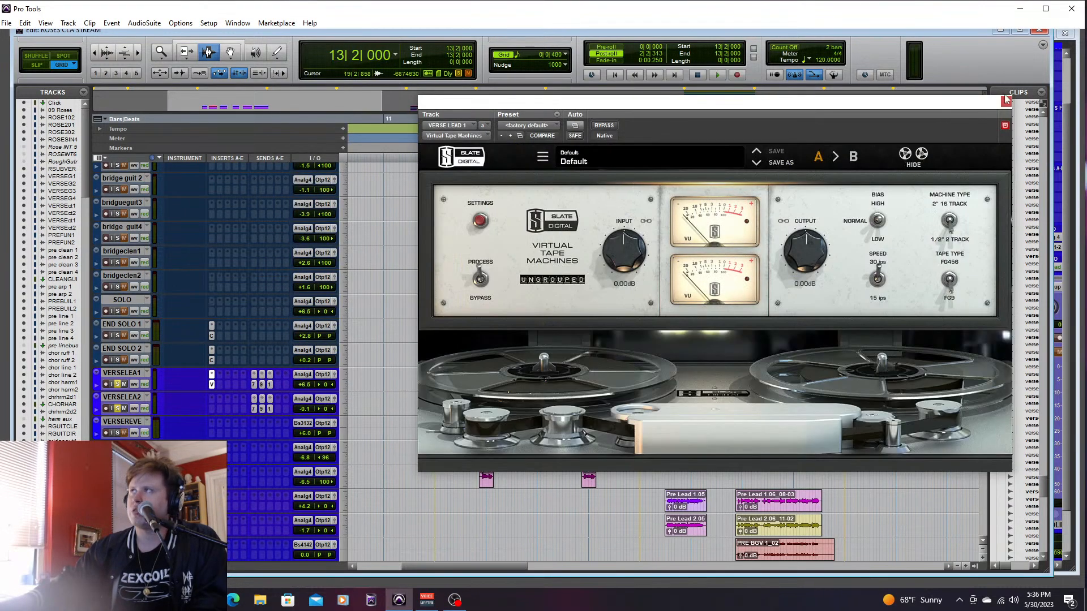
{"action": "left_click", "coordinate": [1005, 100]}
- Put Slate Digital's Virtual Mix Rack (mono/stereo) in VERSELEA1's first insert slot and load the Lead Vox DC preset from its Vocals presets
{"action": "left_click", "coordinate": [213, 375]}
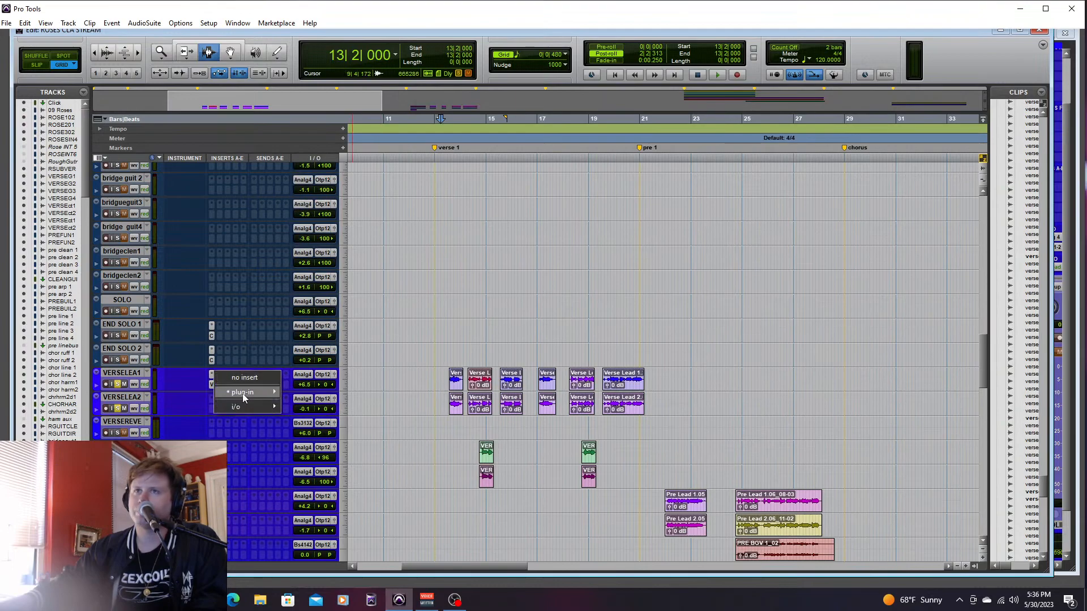
{"action": "mouse_move", "coordinate": [253, 393]}
{"action": "mouse_move", "coordinate": [365, 301]}
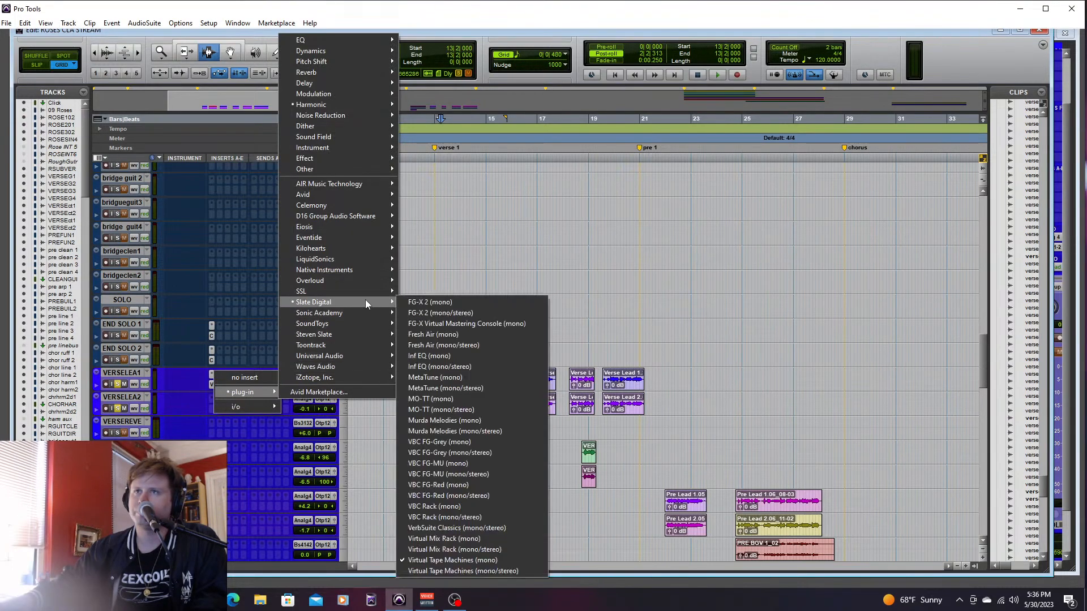
{"action": "left_click", "coordinate": [454, 552]}
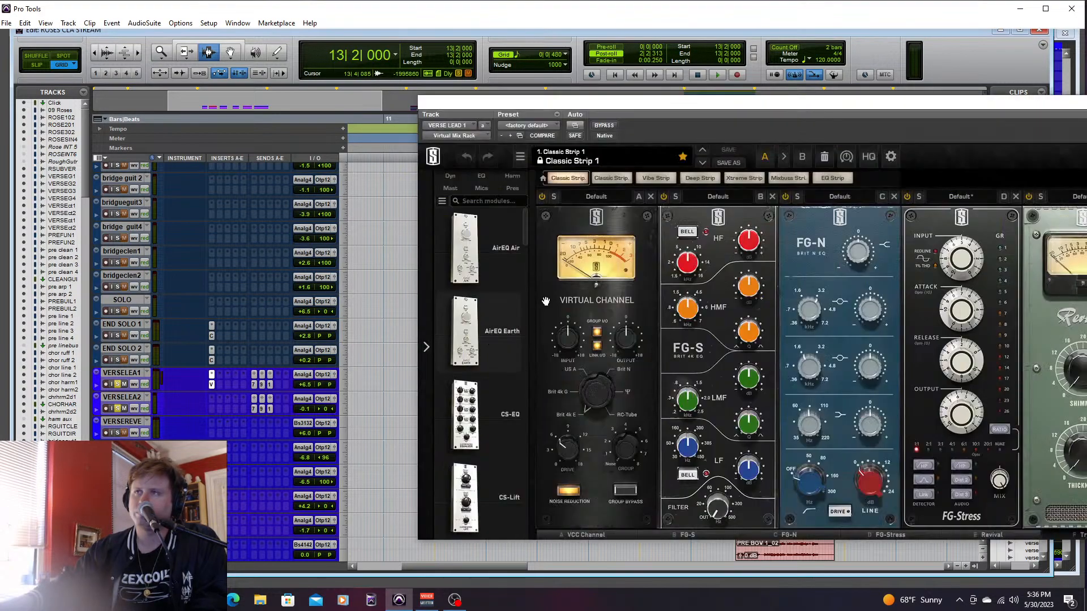
{"action": "left_click", "coordinate": [574, 154]}
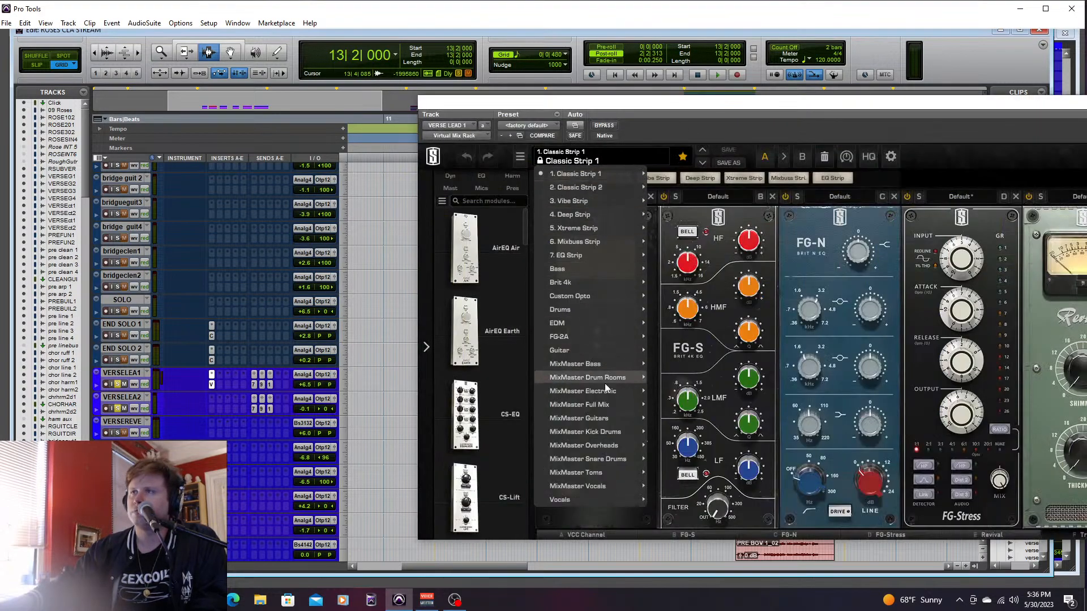
{"action": "mouse_move", "coordinate": [594, 499]}
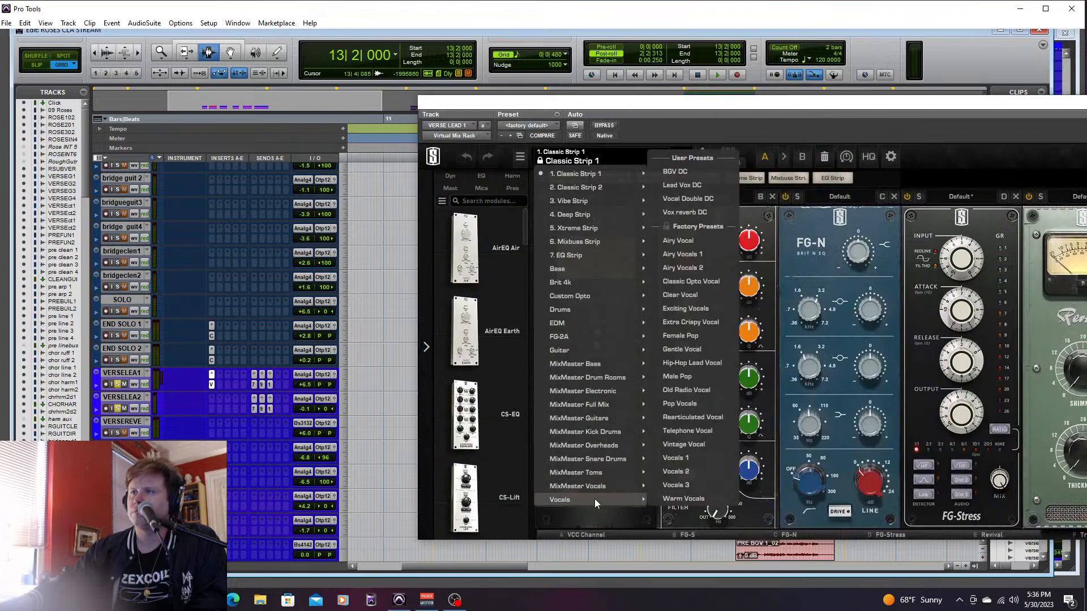
{"action": "left_click", "coordinate": [684, 183]}
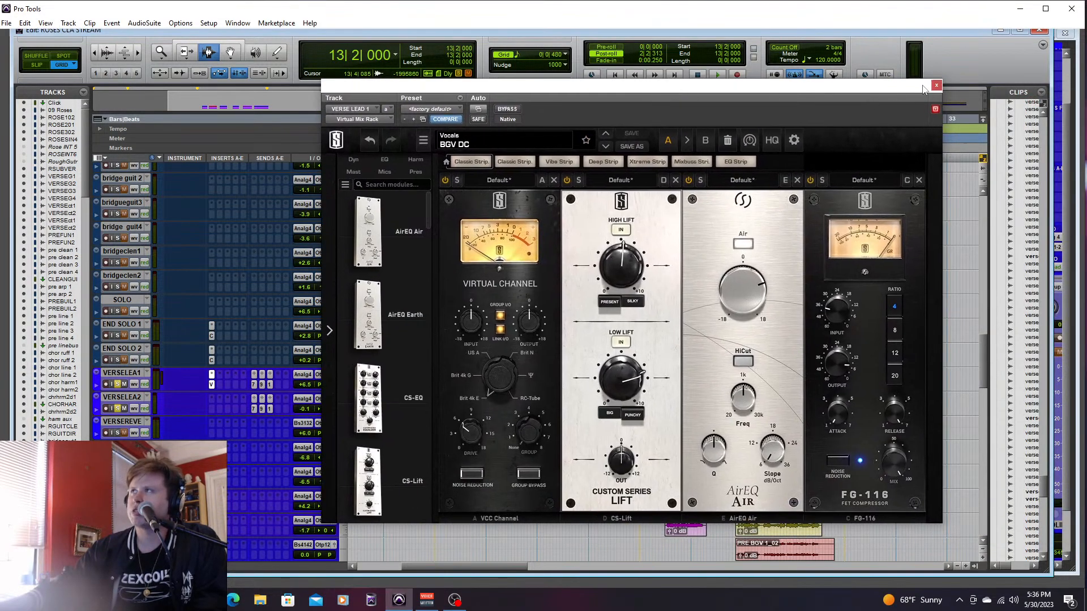
{"action": "left_click", "coordinate": [936, 85]}
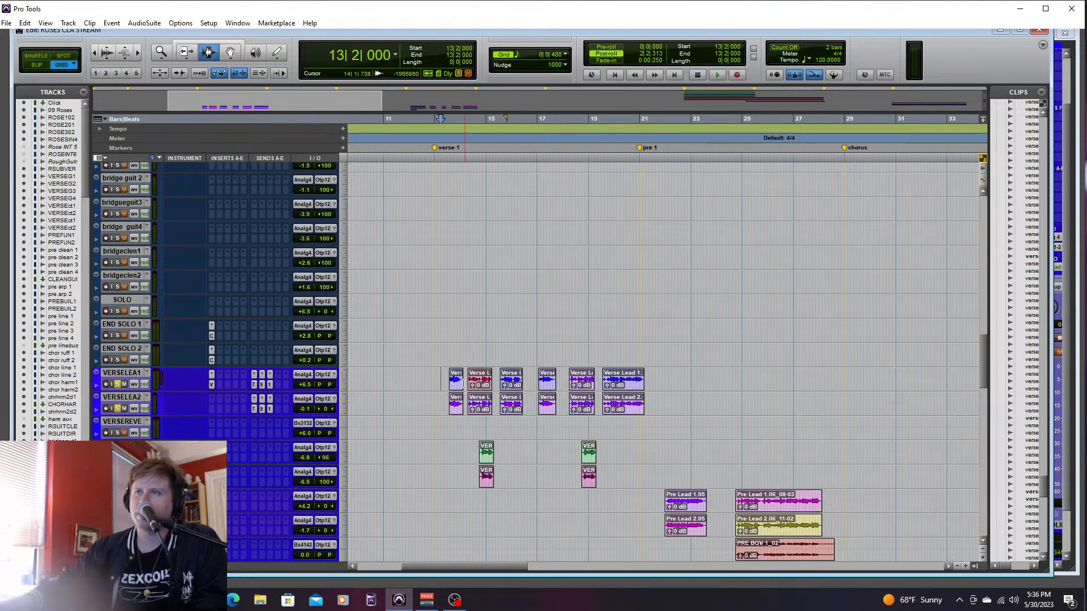
- Place the edit cursor at 13|3|000 and copy the Virtual Mix Rack insert from VERSELEA1 to VERSELEA2
{"action": "left_click", "coordinate": [437, 374]}
{"action": "left_click", "coordinate": [449, 377]}
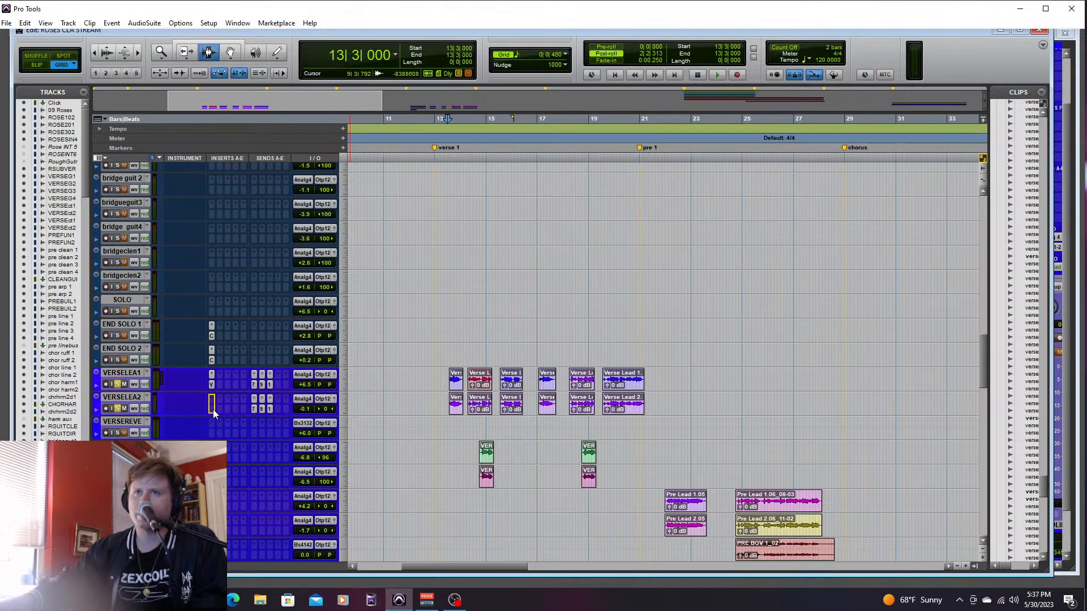
{"action": "left_click_drag", "start_coordinate": [211, 384], "coordinate": [213, 409]}
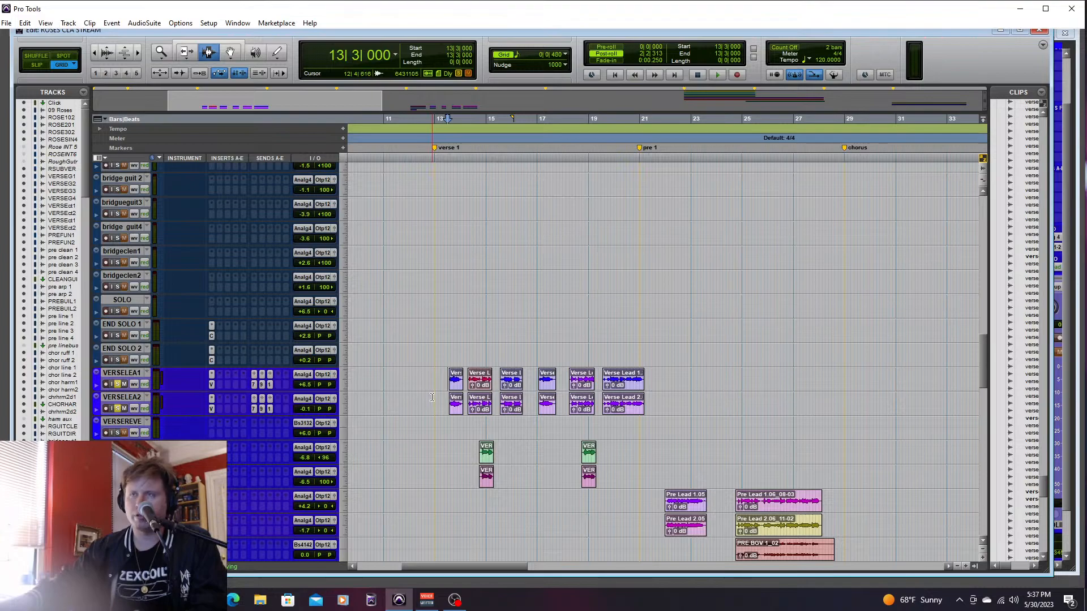
- Play verse 1 and lower the volume faders of both verse lead vocals in the mixer
{"action": "key", "text": "space"}
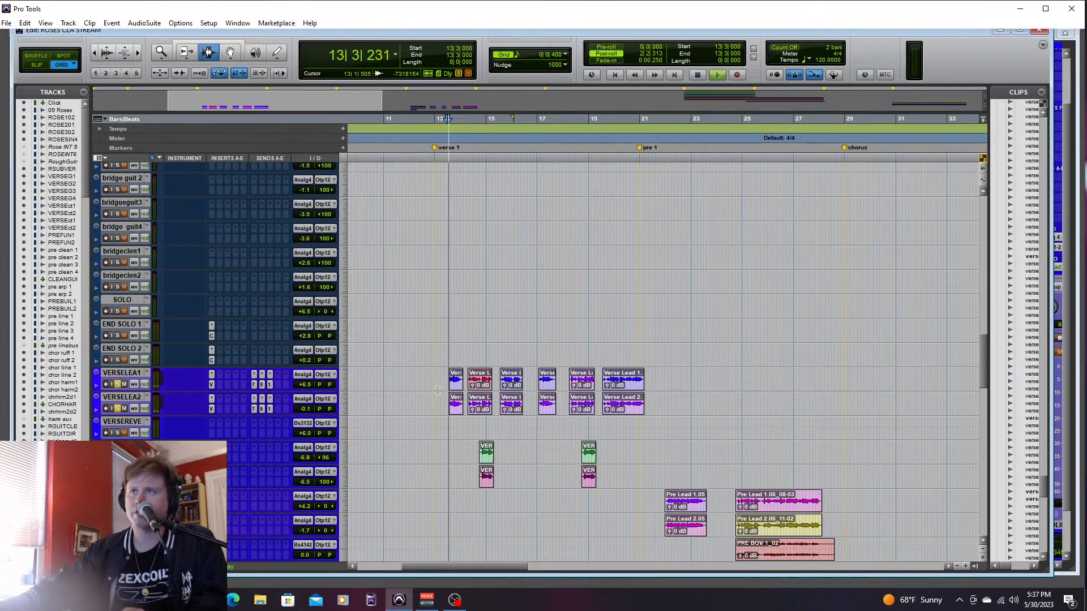
{"action": "key", "text": "ctrl+equal"}
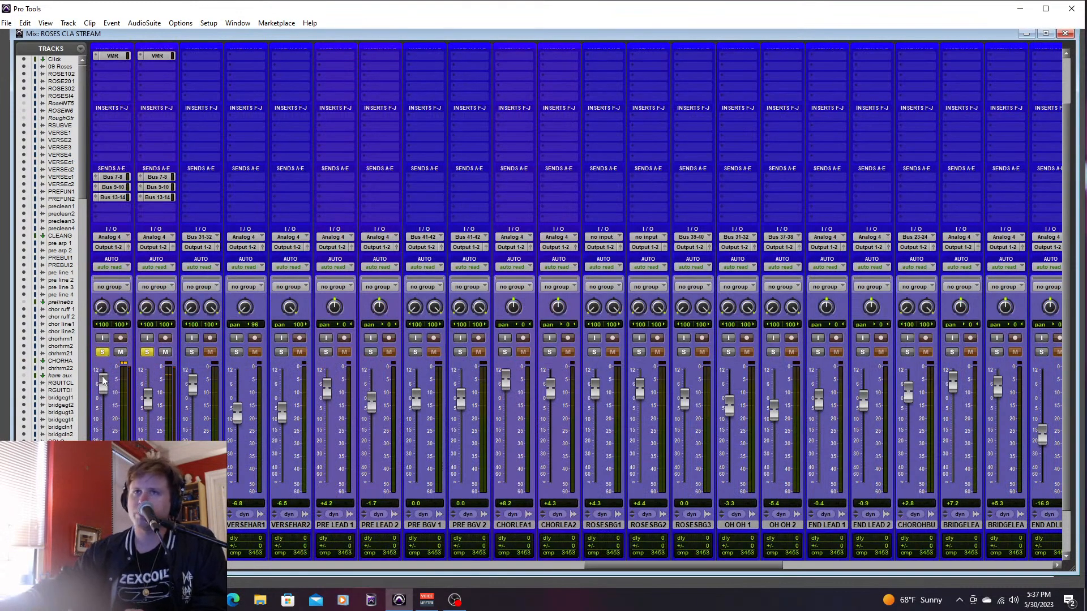
{"action": "left_click_drag", "start_coordinate": [103, 385], "coordinate": [143, 423]}
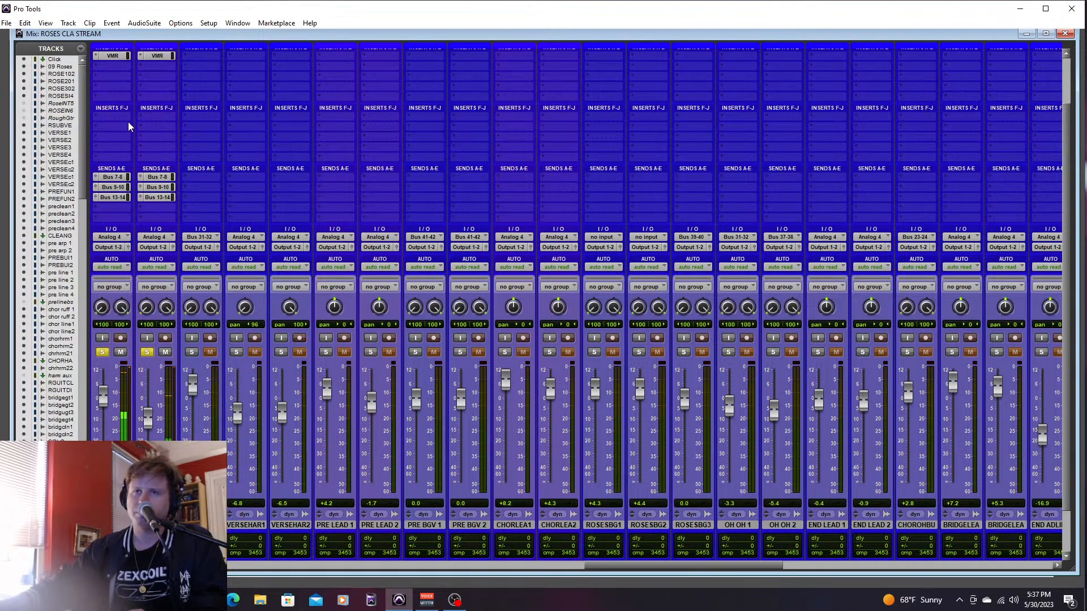
- Reduce the AirEQ Air gain in the Virtual Mix Rack on both verse leads, setting Verse Lead 2 to 3.38 dB
{"action": "left_click", "coordinate": [109, 56]}
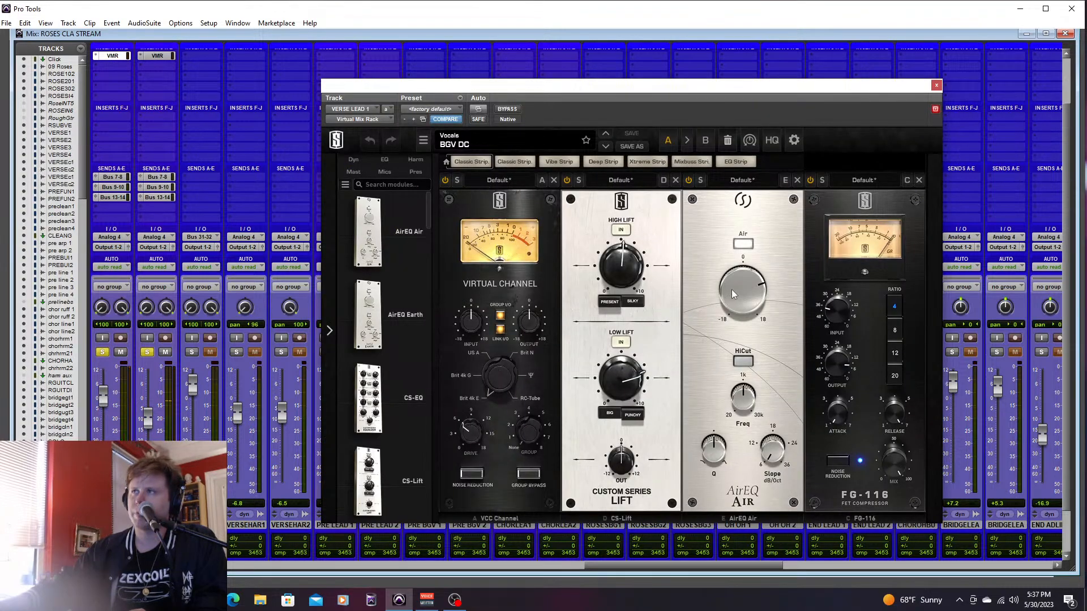
{"action": "left_click_drag", "start_coordinate": [733, 291], "coordinate": [725, 301]}
{"action": "left_click", "coordinate": [163, 57]}
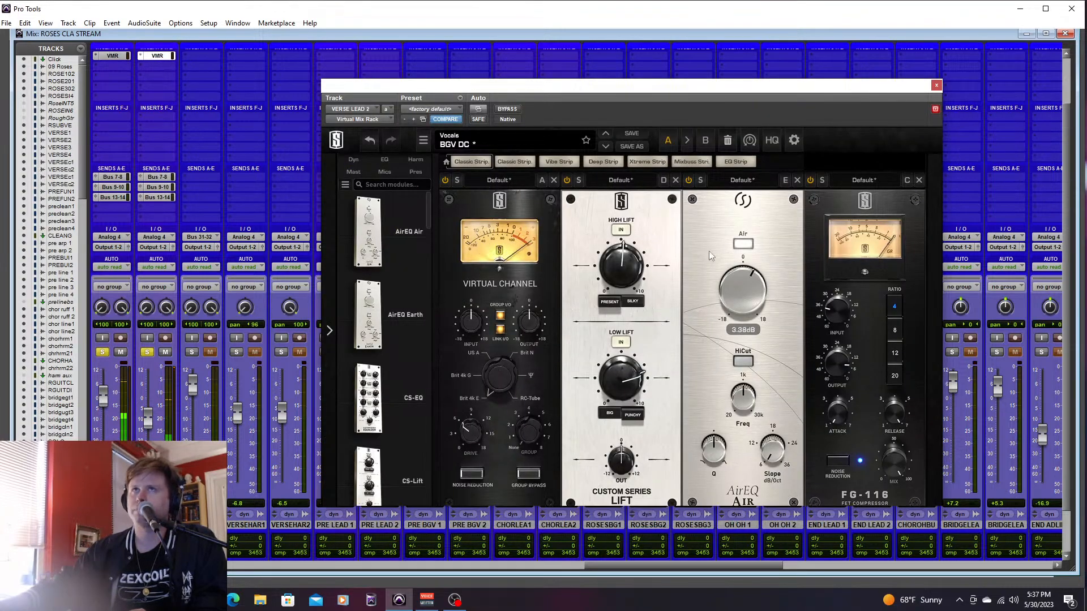
{"action": "left_click", "coordinate": [937, 85]}
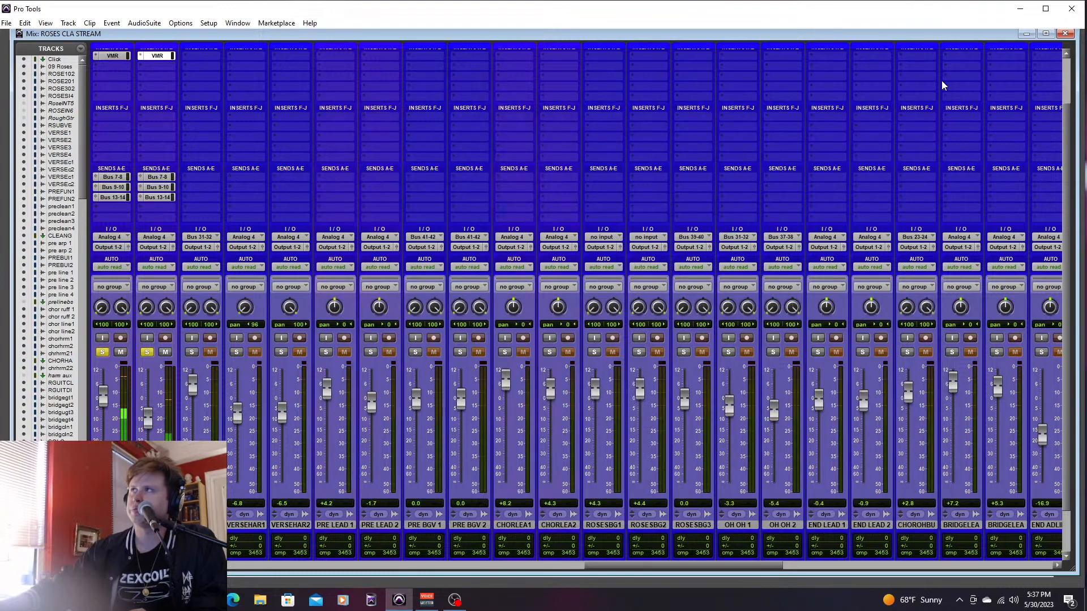
- Play verse 1 and review the levels of VERSELEA1's Bus 7-8 and Bus 9-10 sends
{"action": "left_click_drag", "start_coordinate": [751, 576], "coordinate": [728, 573]}
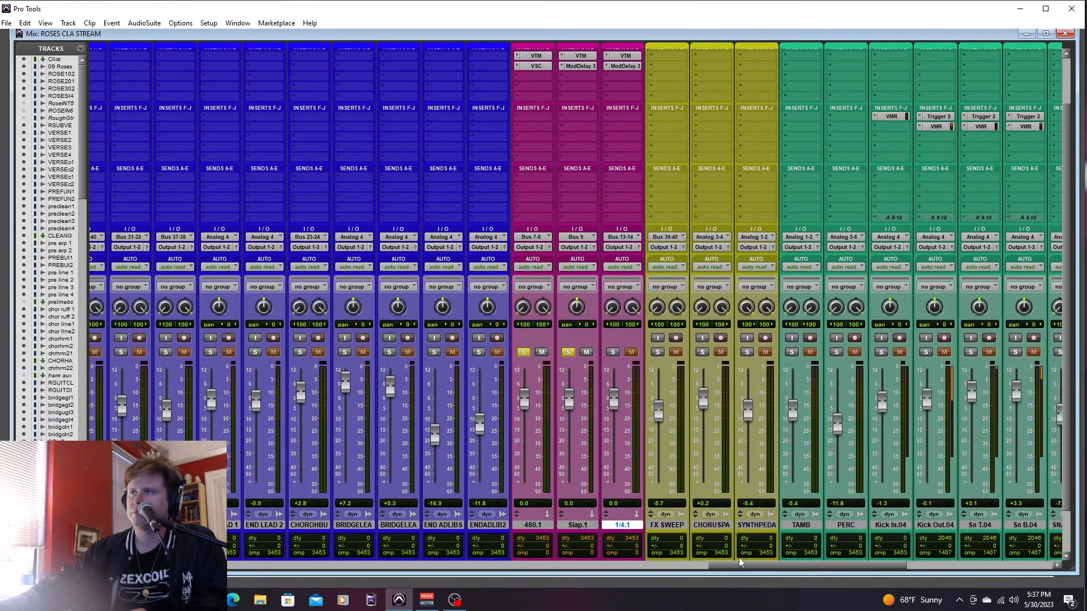
{"action": "left_click_drag", "start_coordinate": [745, 567], "coordinate": [536, 548]}
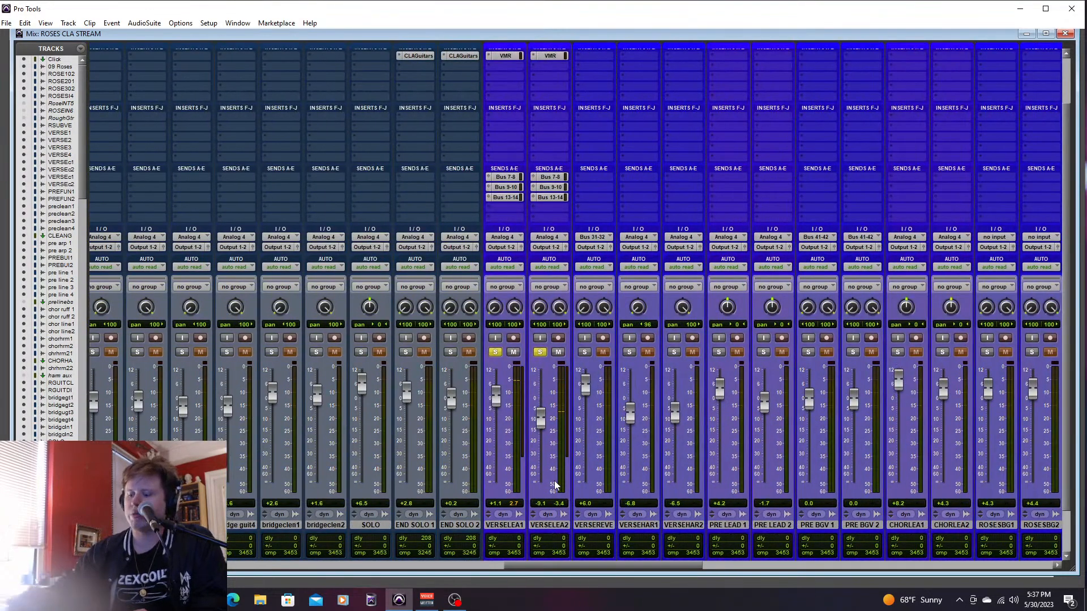
{"action": "key", "text": "ctrl+equal"}
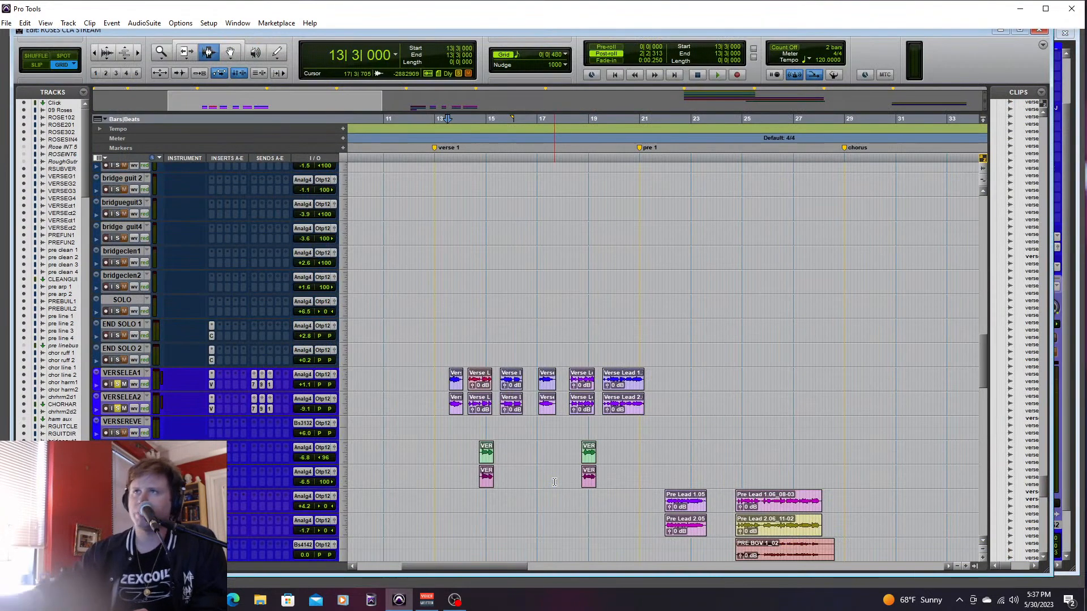
{"action": "left_click", "coordinate": [254, 385]}
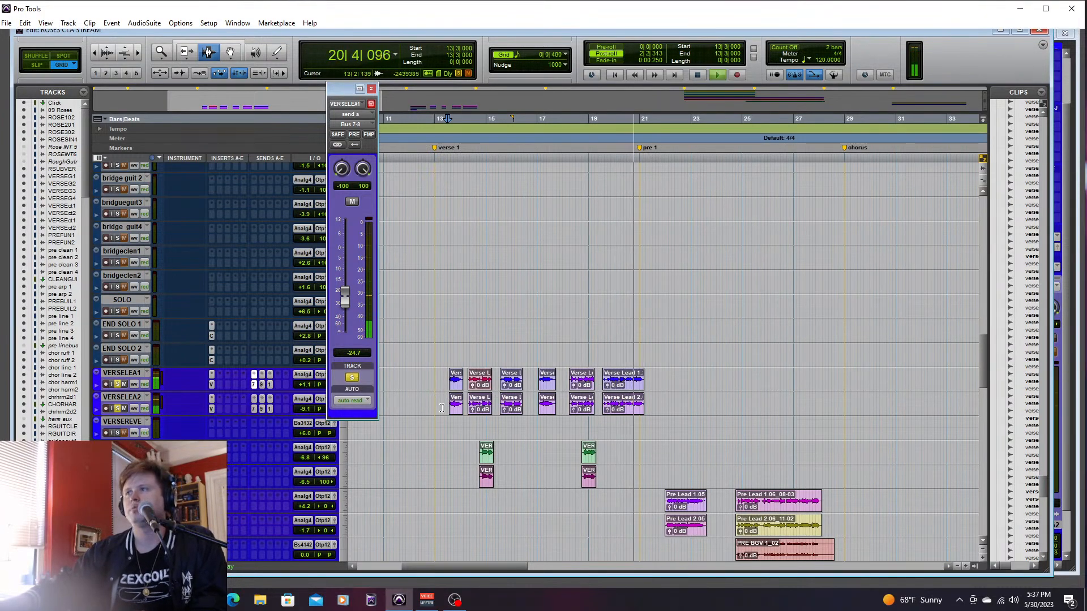
{"action": "key", "text": "space"}
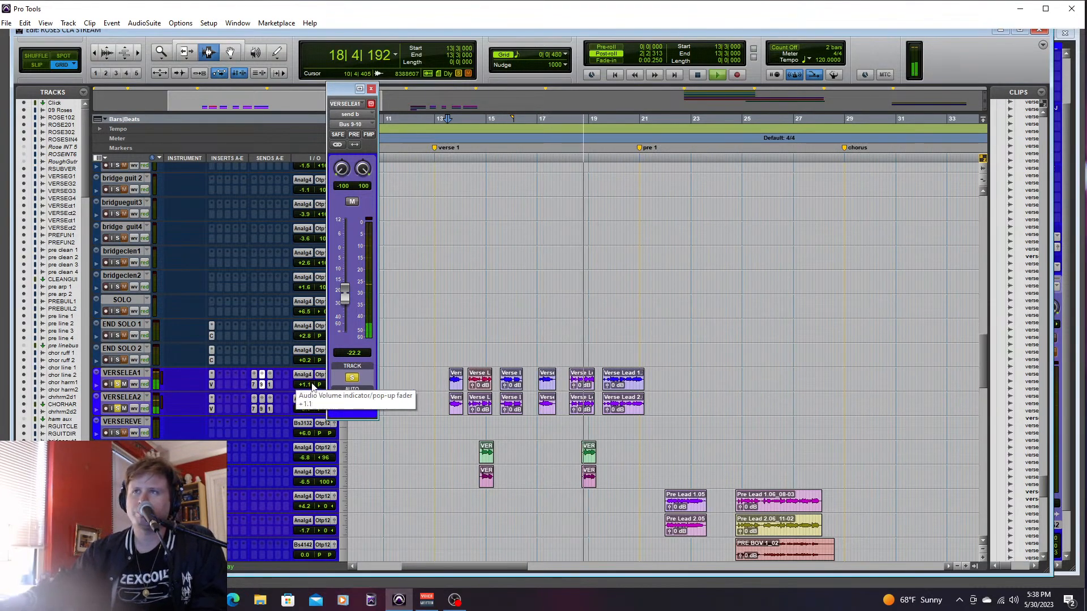
{"action": "key", "text": "space"}
- Play verse 1 and set the Bus 13-14 send level to -17.4 dB on VERSELEA2 and -30.2 dB on VERSELEA1
{"action": "left_click", "coordinate": [270, 383]}
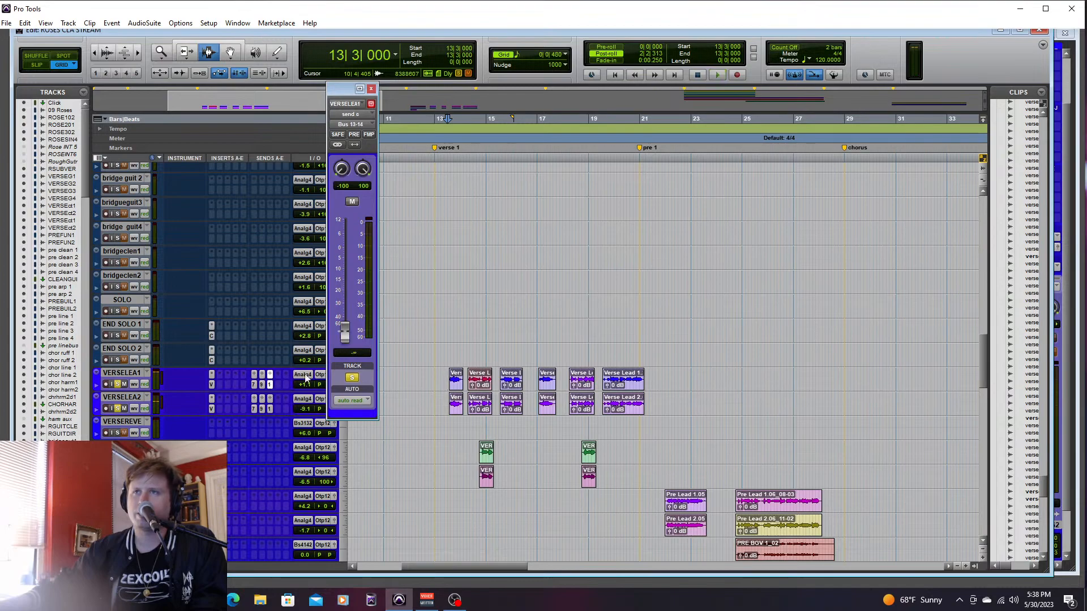
{"action": "left_click", "coordinate": [273, 408]}
{"action": "left_click_drag", "start_coordinate": [352, 298], "coordinate": [358, 290]}
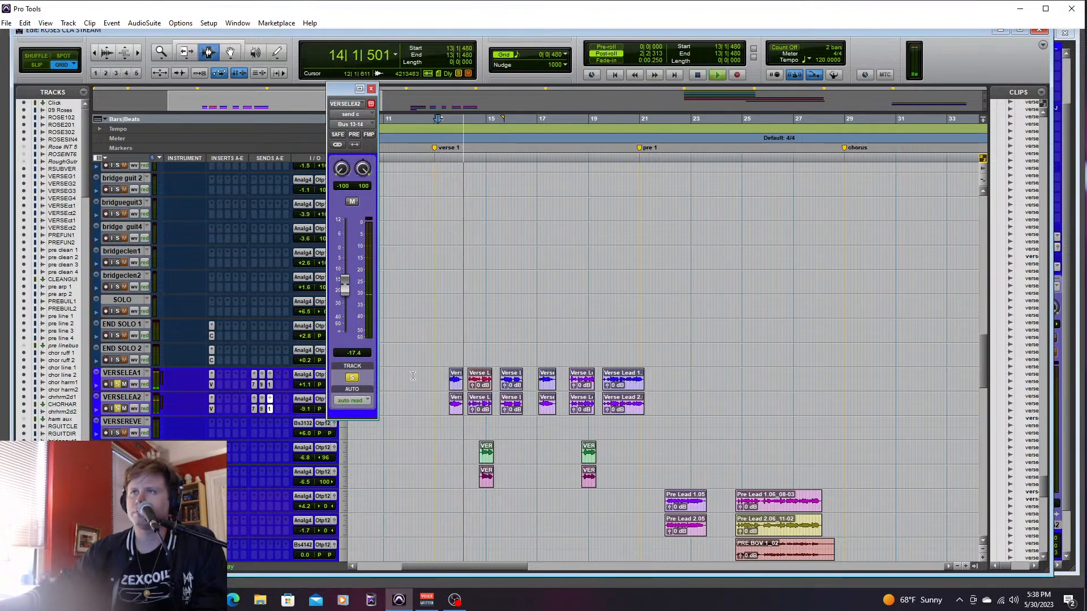
{"action": "left_click", "coordinate": [272, 378]}
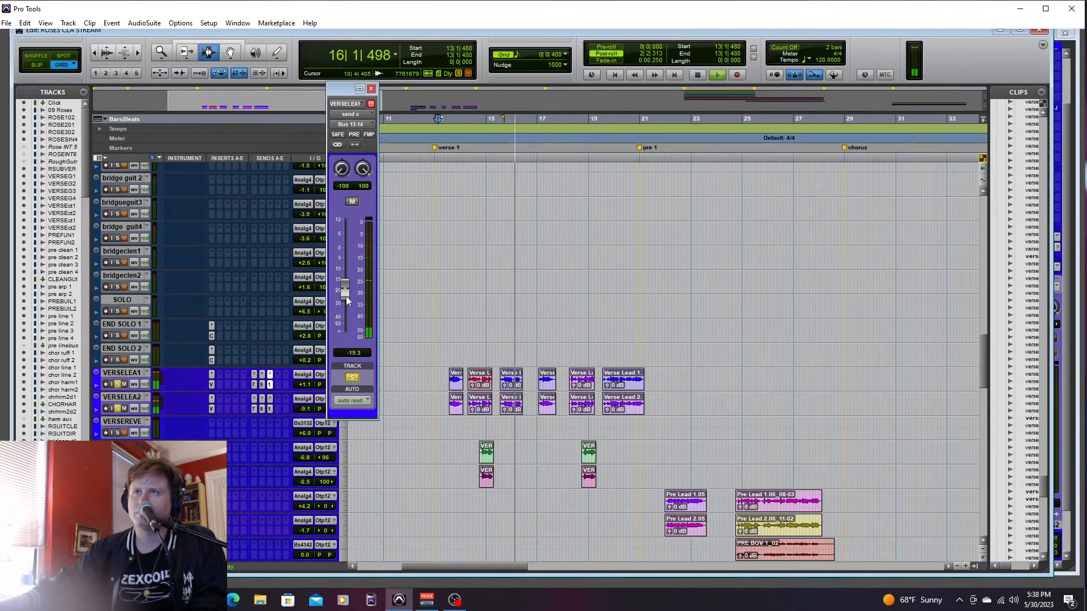
{"action": "left_click_drag", "start_coordinate": [348, 300], "coordinate": [346, 307]}
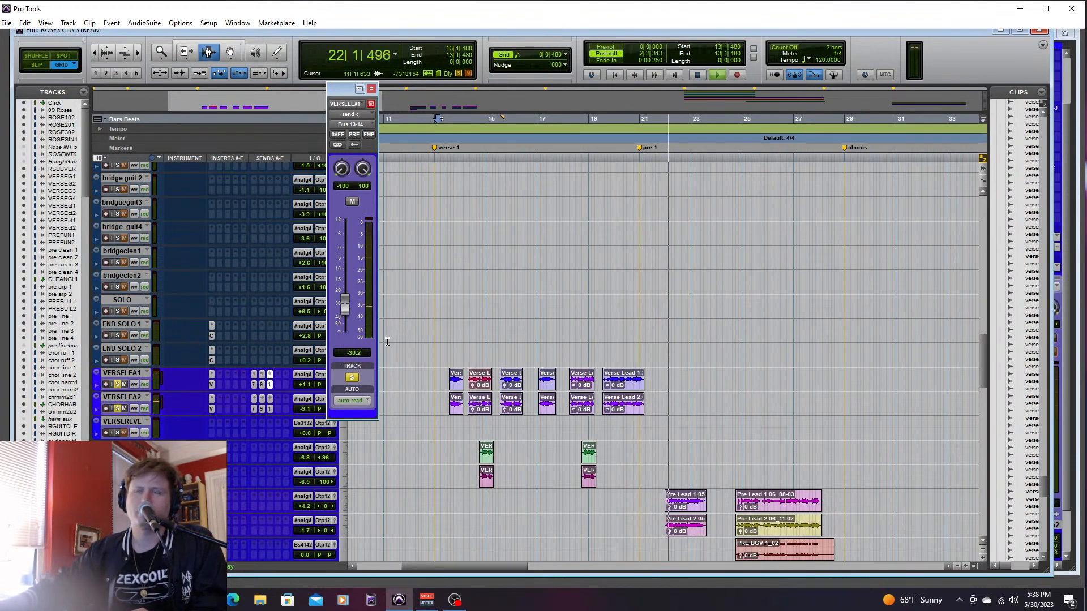
{"action": "key", "text": "space"}
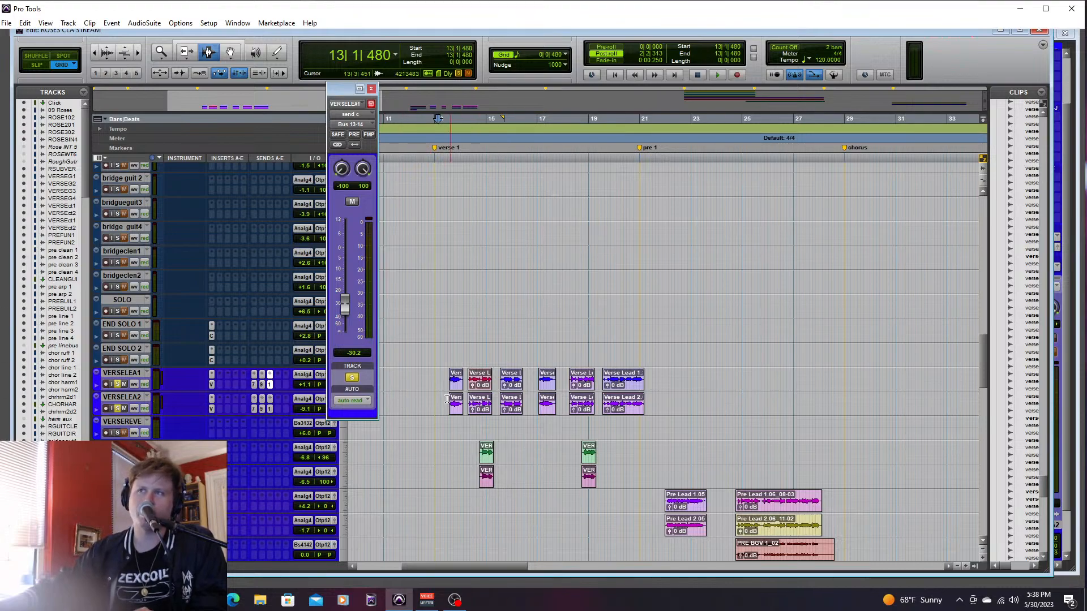
{"action": "left_click_drag", "start_coordinate": [435, 381], "coordinate": [715, 402]}
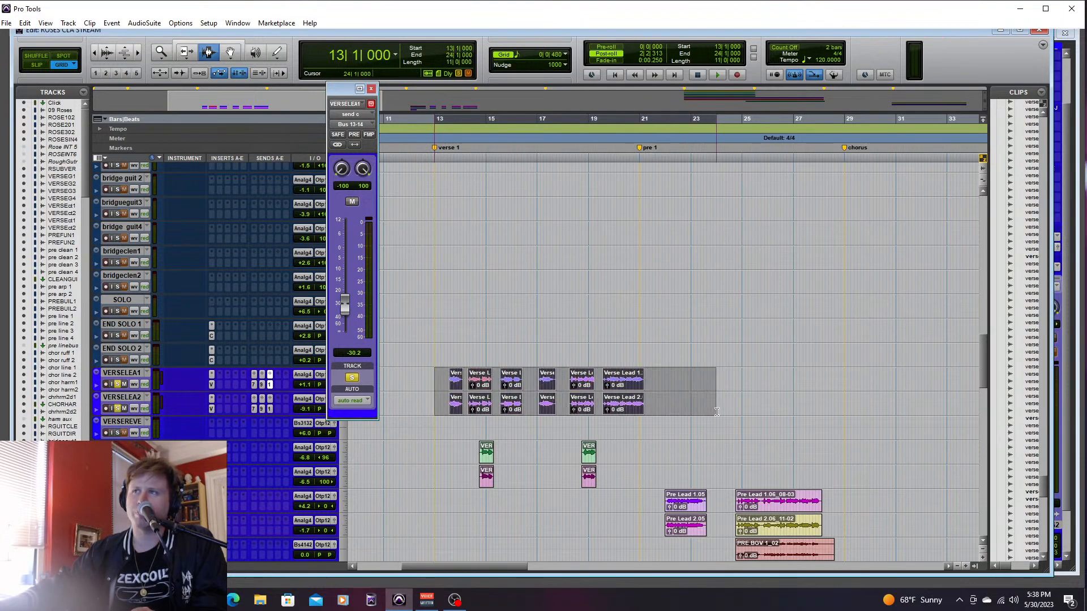
{"action": "left_click", "coordinate": [674, 403]}
{"action": "left_click_drag", "start_coordinate": [431, 373], "coordinate": [658, 384]}
{"action": "left_click", "coordinate": [701, 388]}
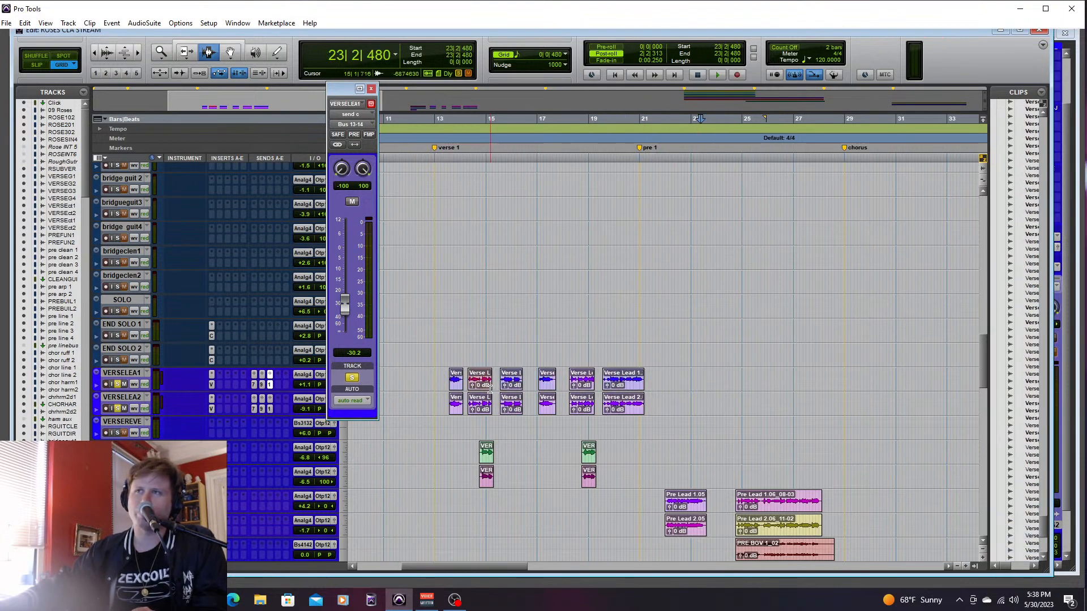
{"action": "left_click_drag", "start_coordinate": [428, 380], "coordinate": [683, 404]}
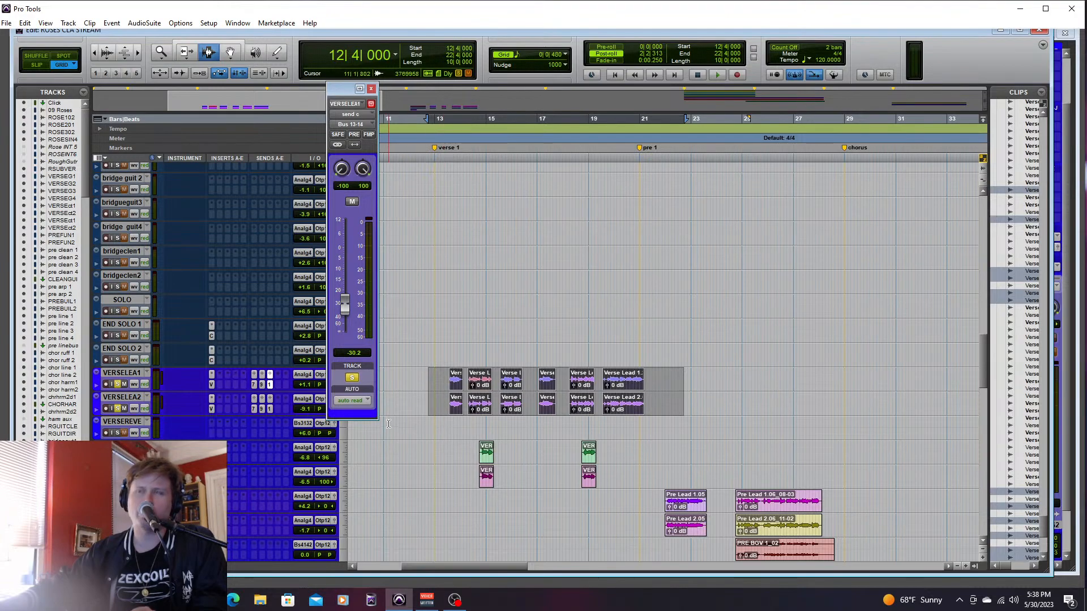
{"action": "left_click", "coordinate": [421, 381]}
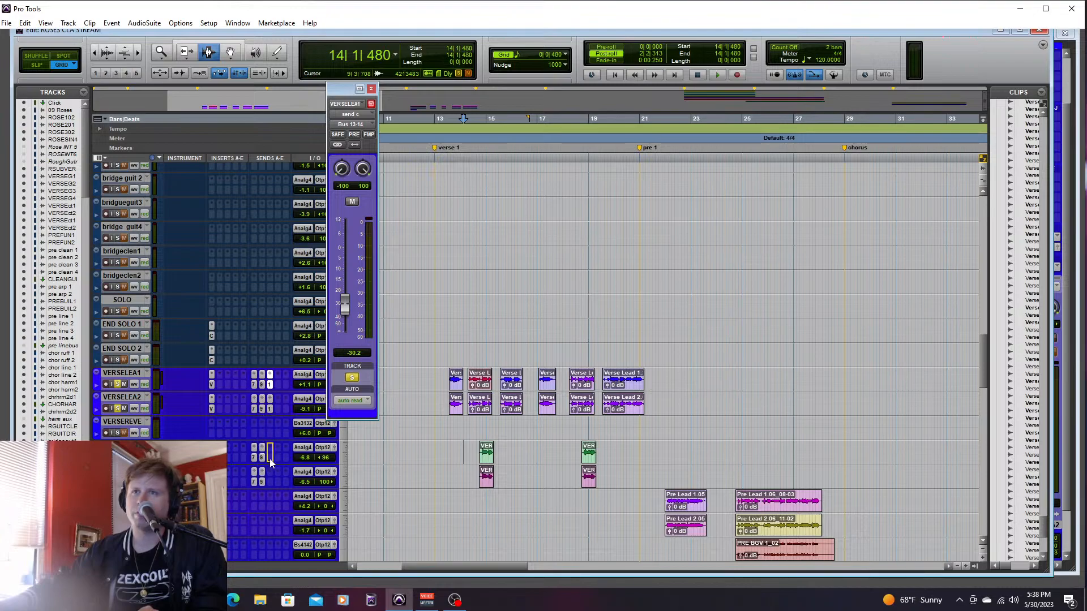
- Copy the verse leads' Bus 7-8, Bus 9-10 and Bus 13-14 sends to VERSEHAR1 and VERSEHAR2, and play verse 1
{"action": "left_click_drag", "start_coordinate": [270, 412], "coordinate": [269, 481]}
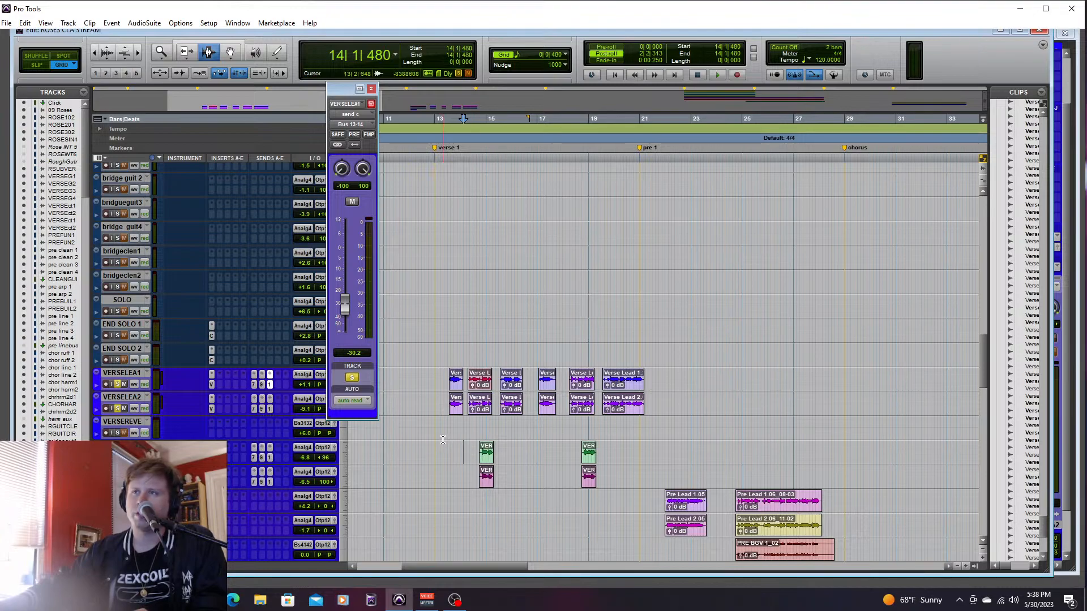
{"action": "key", "text": "space"}
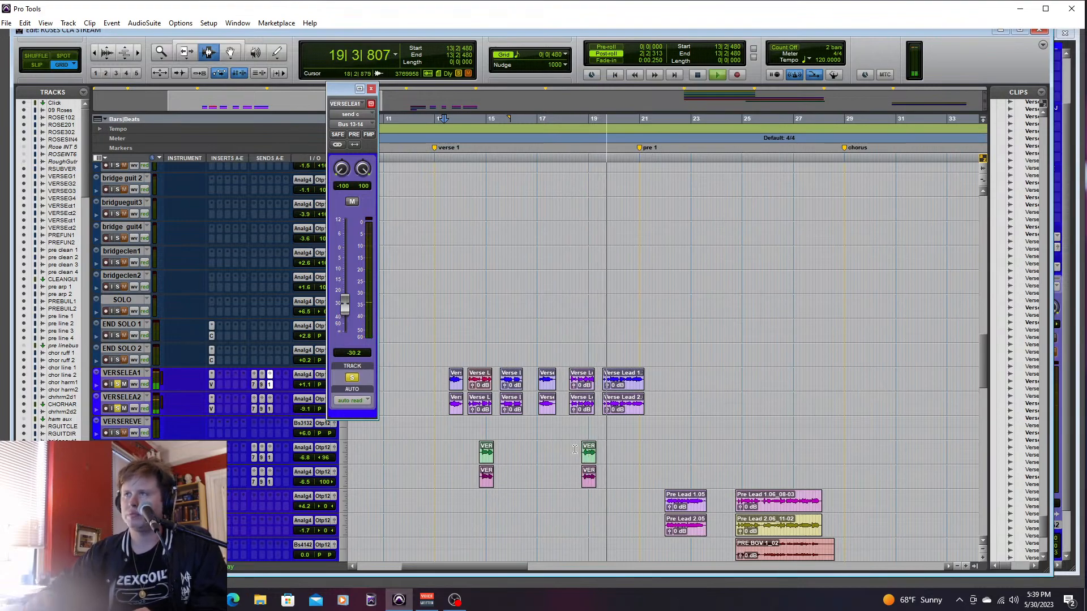
{"action": "key", "text": "space"}
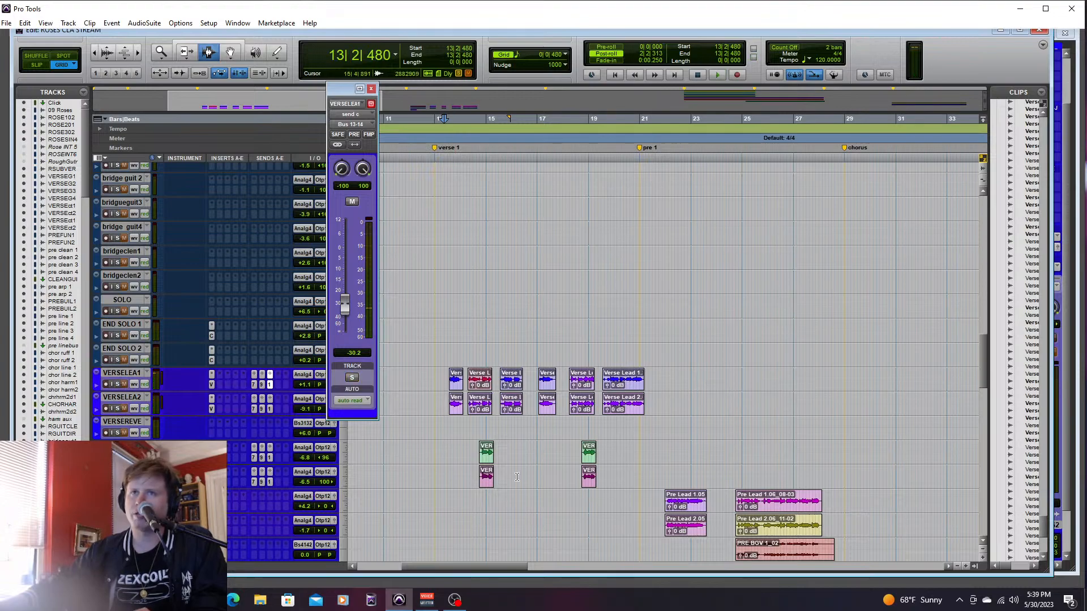
- Play both verse 1 harmony passages without the lead solos, starting from 14|3|480 and 18|4|000
{"action": "left_click", "coordinate": [475, 458]}
{"action": "key", "text": "space"}
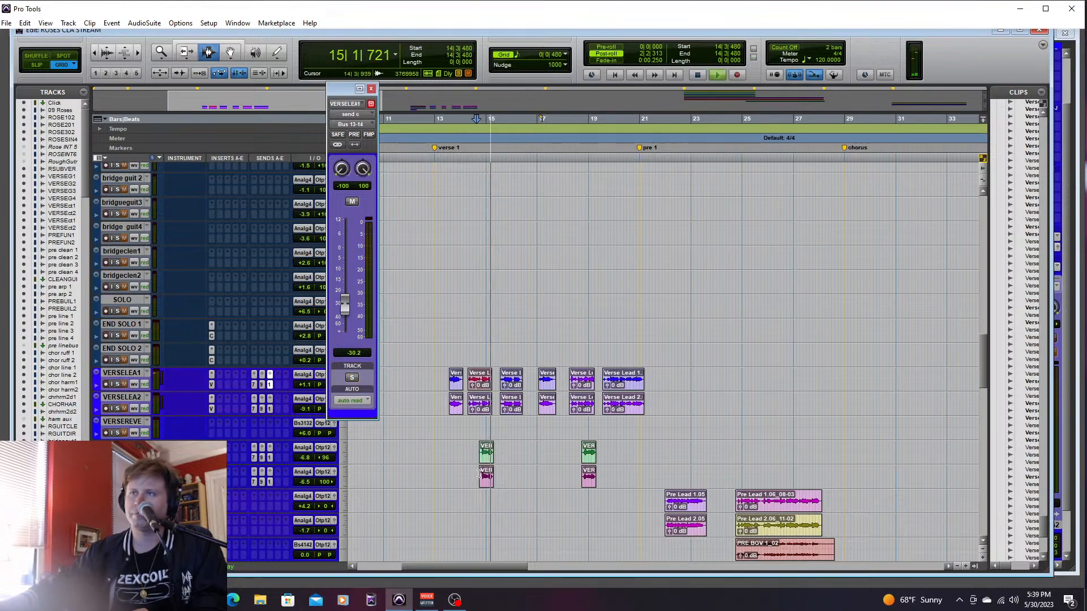
{"action": "left_click", "coordinate": [581, 451]}
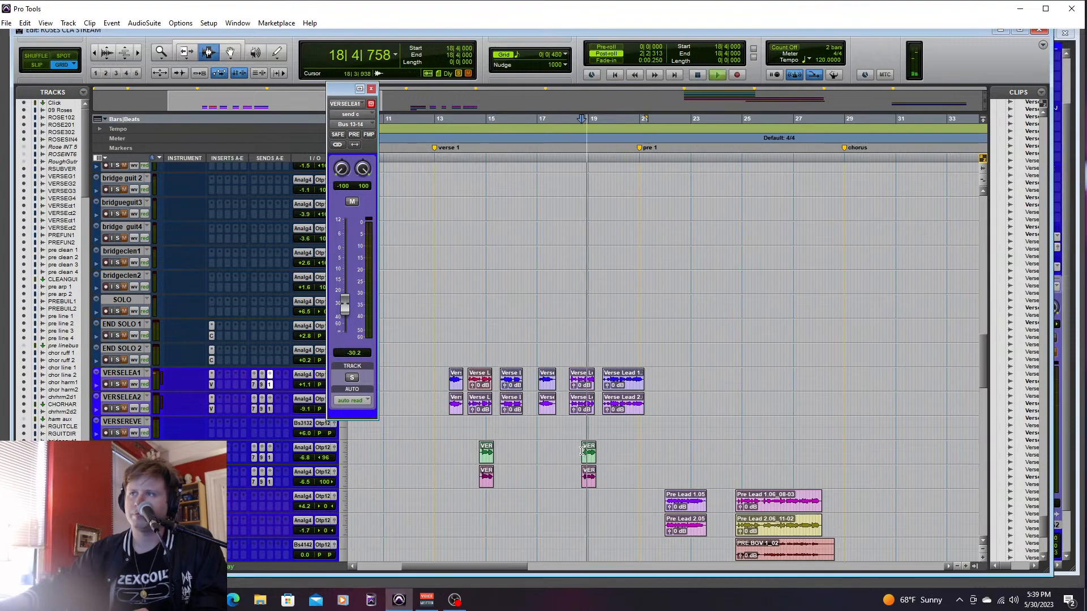
{"action": "key", "text": "space"}
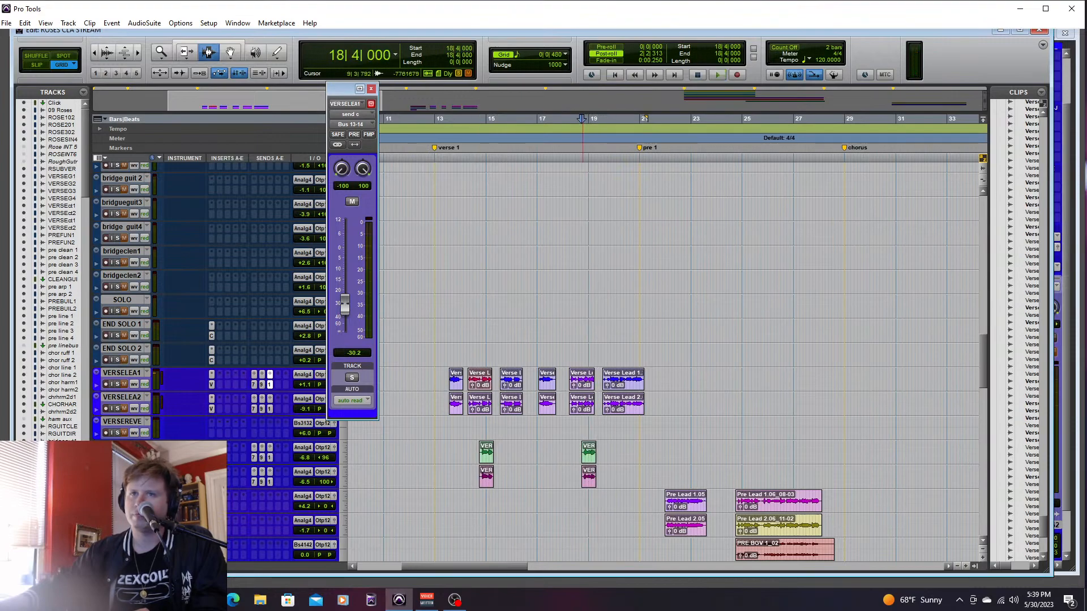
- Solo both verse leads together with the guitar, vocal effect, drum and bass tracks
{"action": "left_click", "coordinate": [117, 408]}
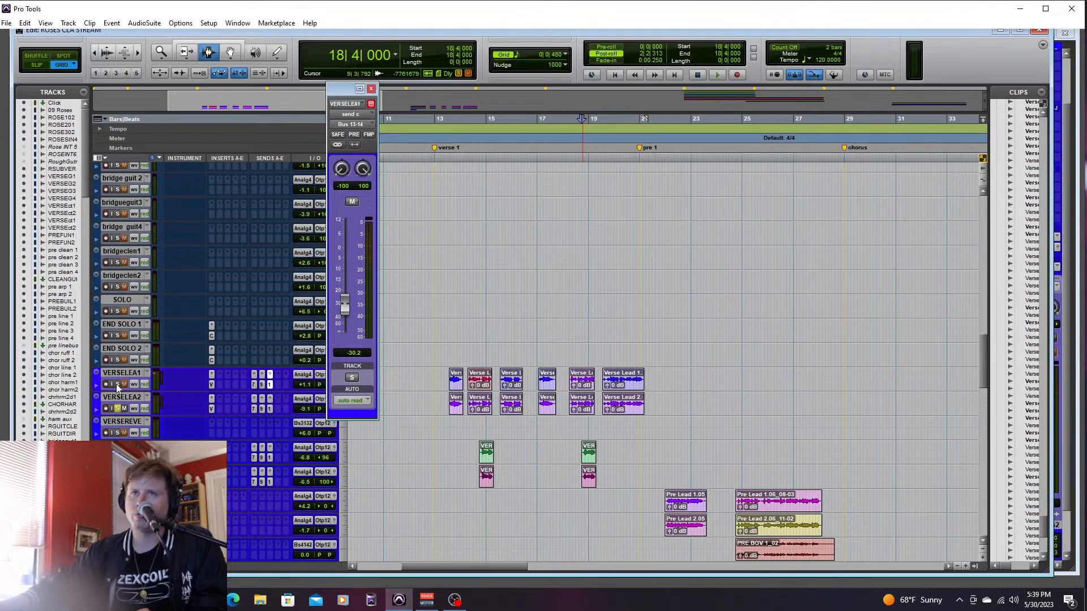
{"action": "left_click", "coordinate": [117, 384]}
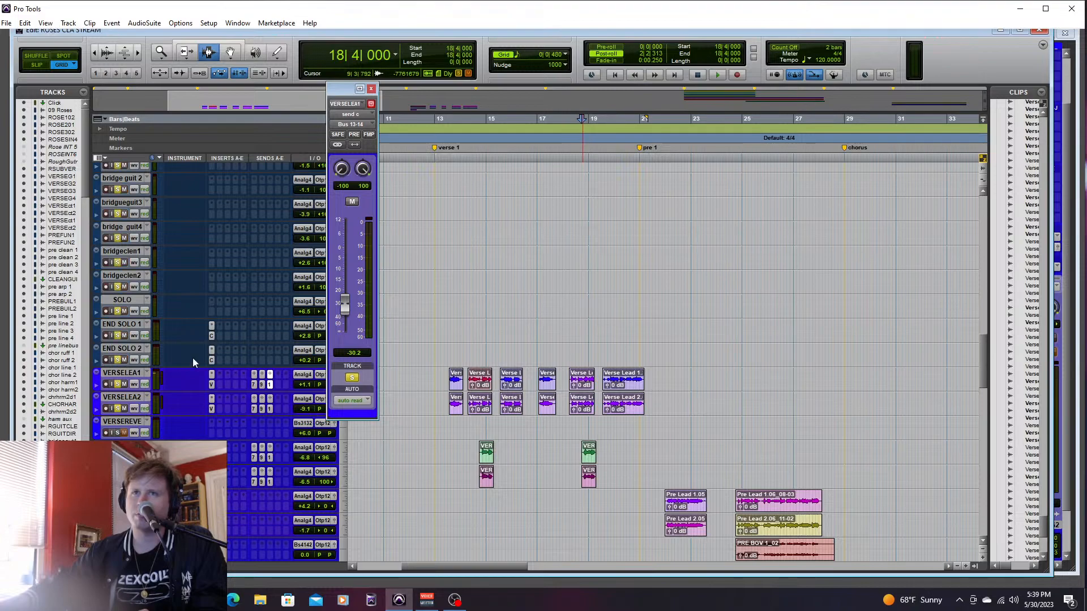
{"action": "left_click_drag", "start_coordinate": [983, 357], "coordinate": [979, 456]}
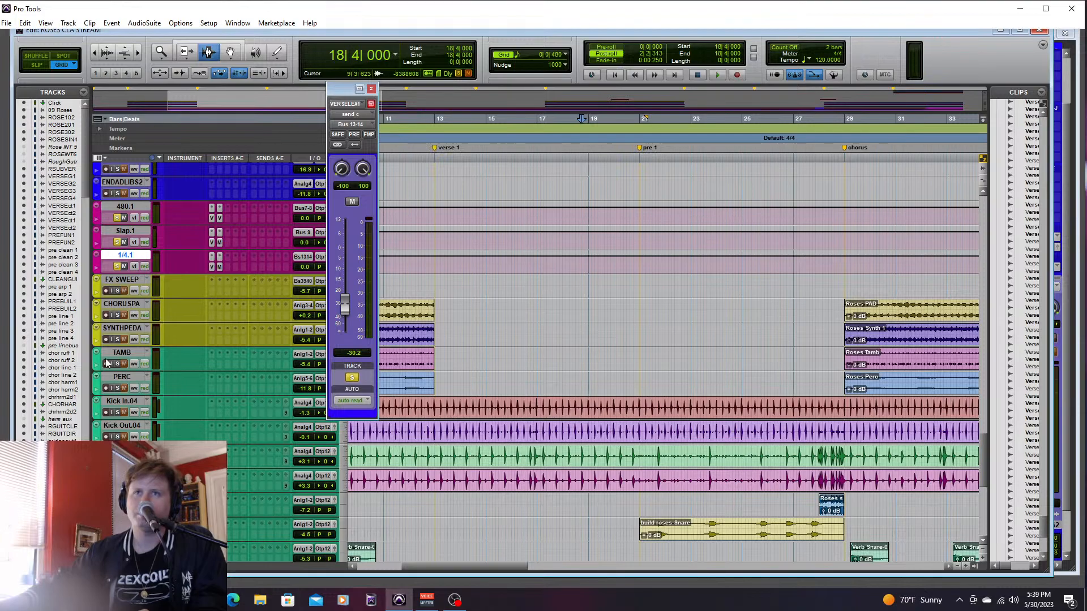
{"action": "left_click", "coordinate": [121, 282]}
{"action": "left_click_drag", "start_coordinate": [984, 465], "coordinate": [977, 558]}
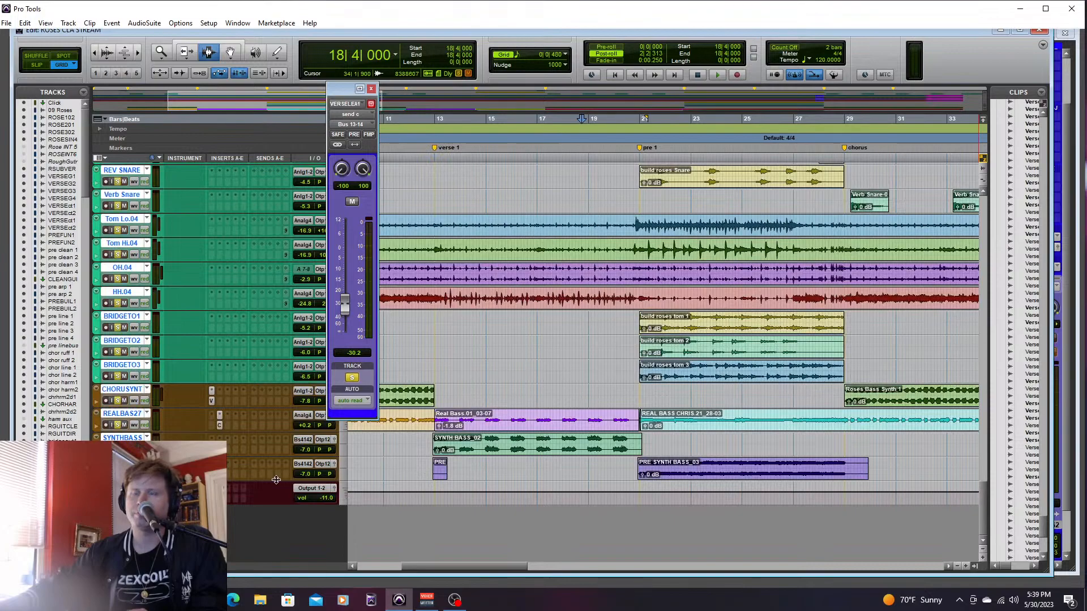
- Play verse 1 from 12|4|000 and raise VERSELEA1 to +3.8, VERSELEA2 to -4.9, VERSEHAR1 to +2.6 and VERSEHAR2 to -1.4 dB
{"action": "key", "text": "space"}
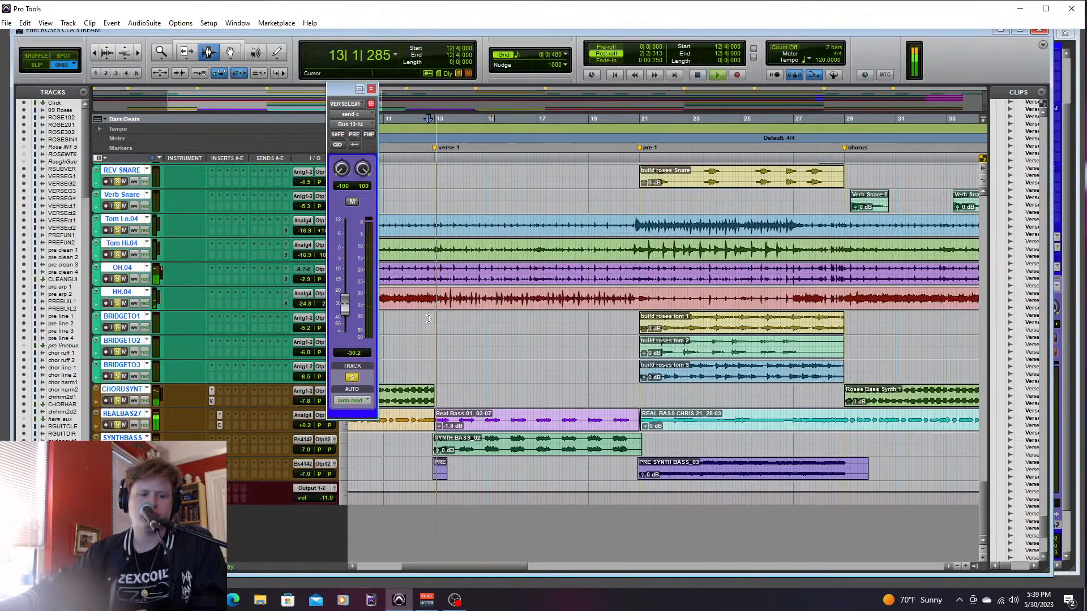
{"action": "key", "text": "ctrl+equal"}
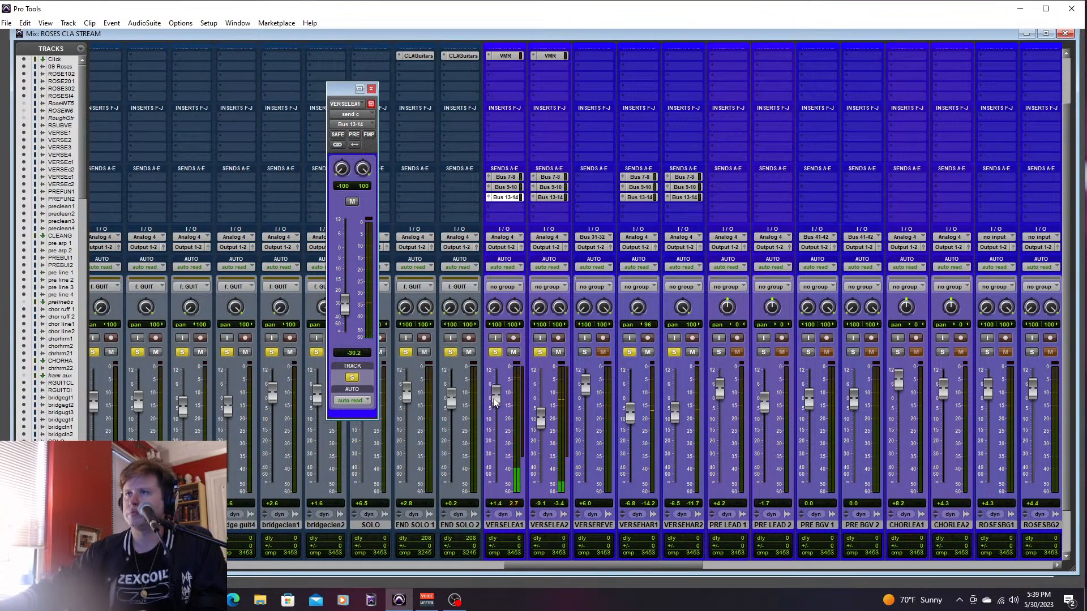
{"action": "left_click_drag", "start_coordinate": [536, 420], "coordinate": [499, 389]}
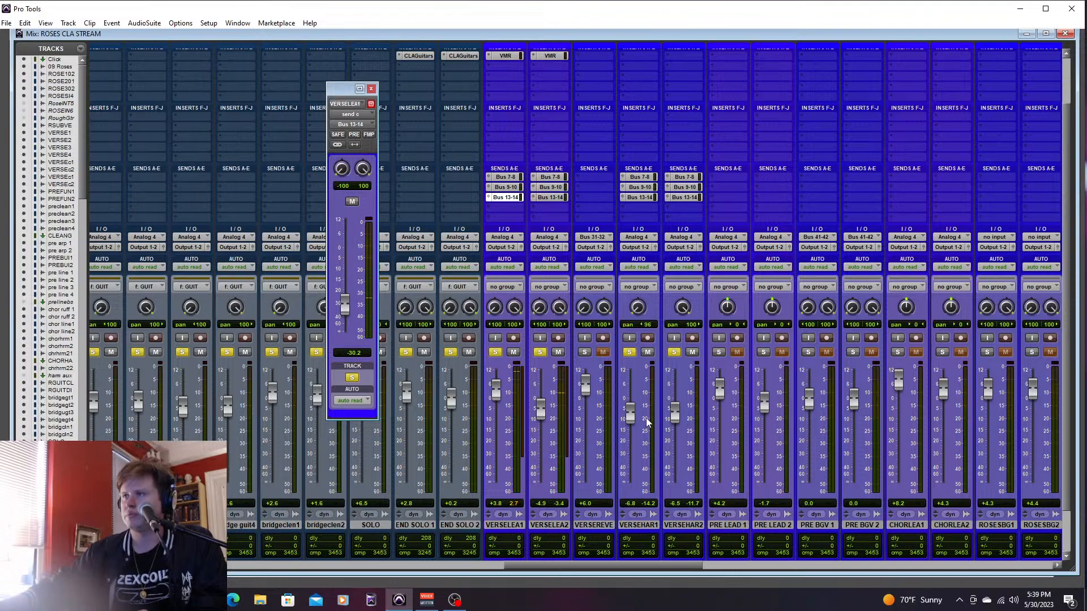
{"action": "left_click_drag", "start_coordinate": [632, 416], "coordinate": [635, 392]}
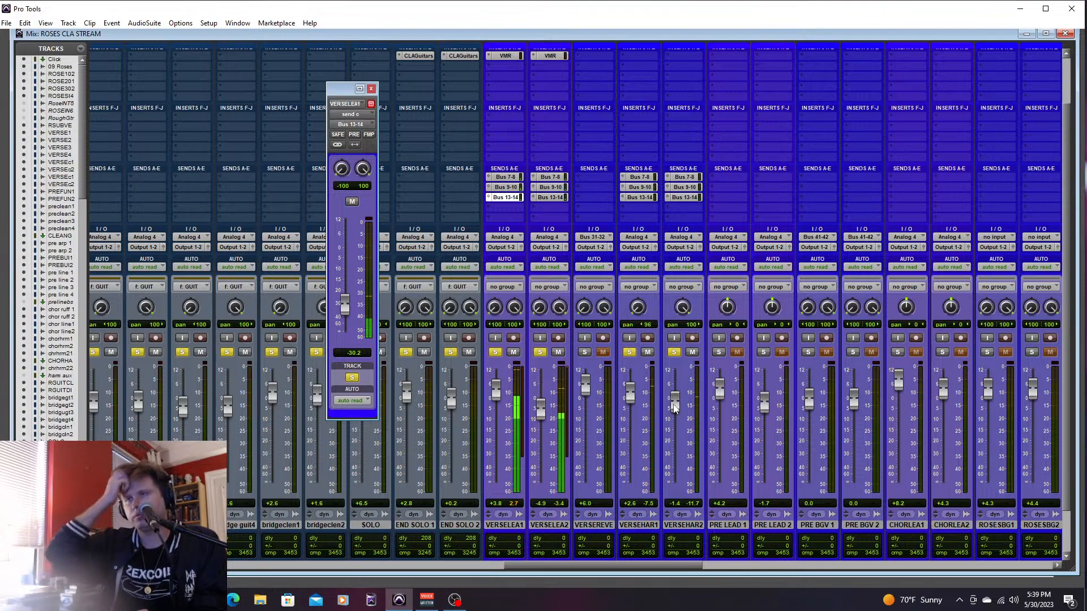
- Turn off solo on all tracks in the edit window and stop playback
{"action": "key", "text": "ctrl+equal"}
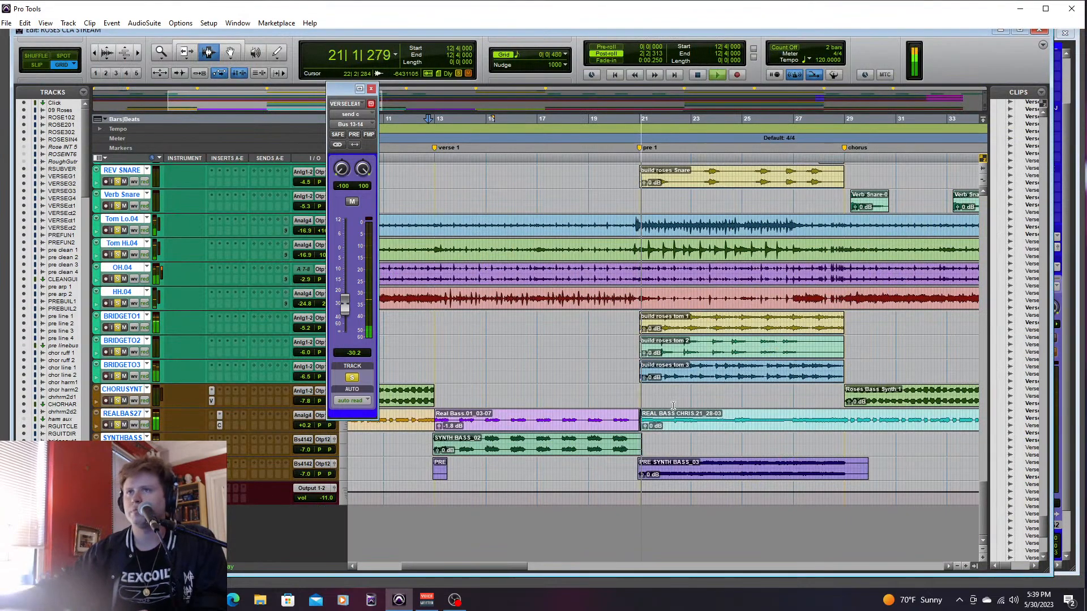
{"action": "left_click_drag", "start_coordinate": [982, 505], "coordinate": [983, 259]}
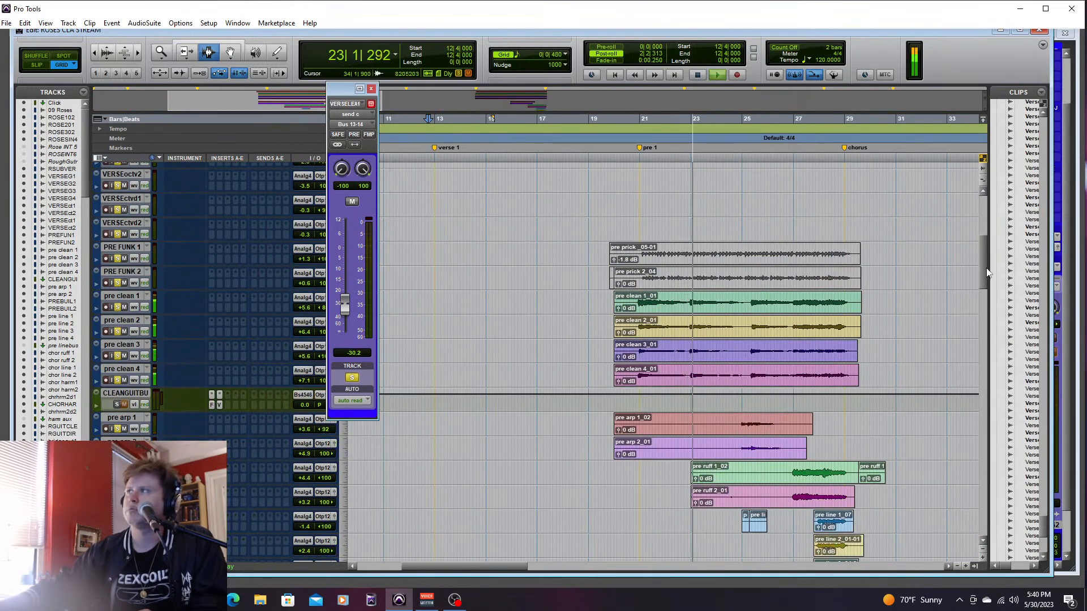
{"action": "scroll", "coordinate": [178, 233], "scroll_direction": "up", "scroll_amount": 10}
{"action": "left_click", "coordinate": [117, 228]}
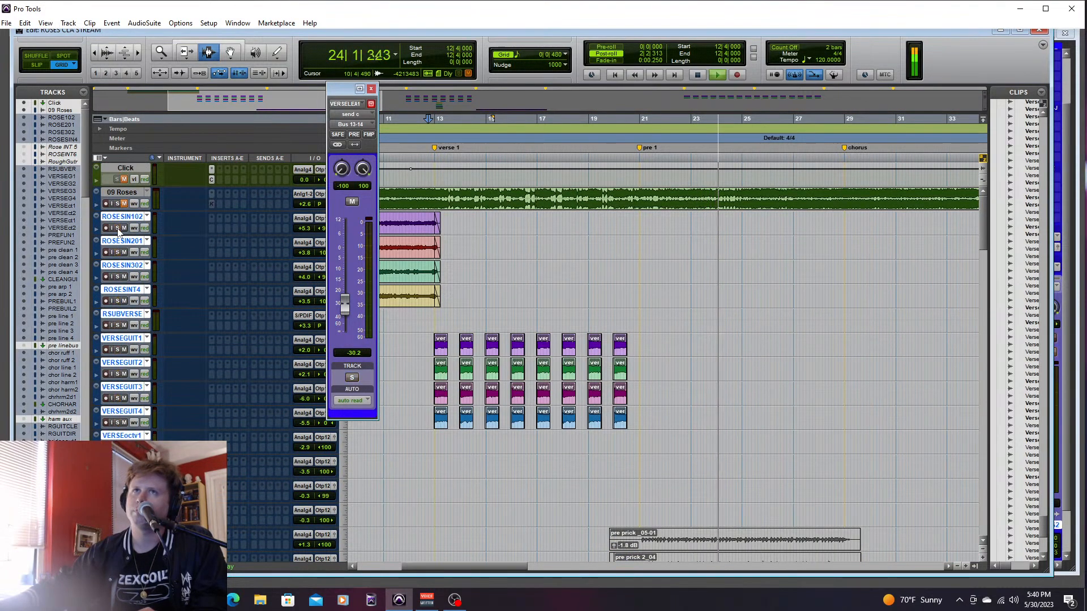
{"action": "key", "text": "space"}
- Close the VERSELEA1 send window, solo PRE LEAD 1 and PRE LEAD 2, and place the edit cursor at 21|4|000
{"action": "left_click_drag", "start_coordinate": [974, 226], "coordinate": [968, 378]}
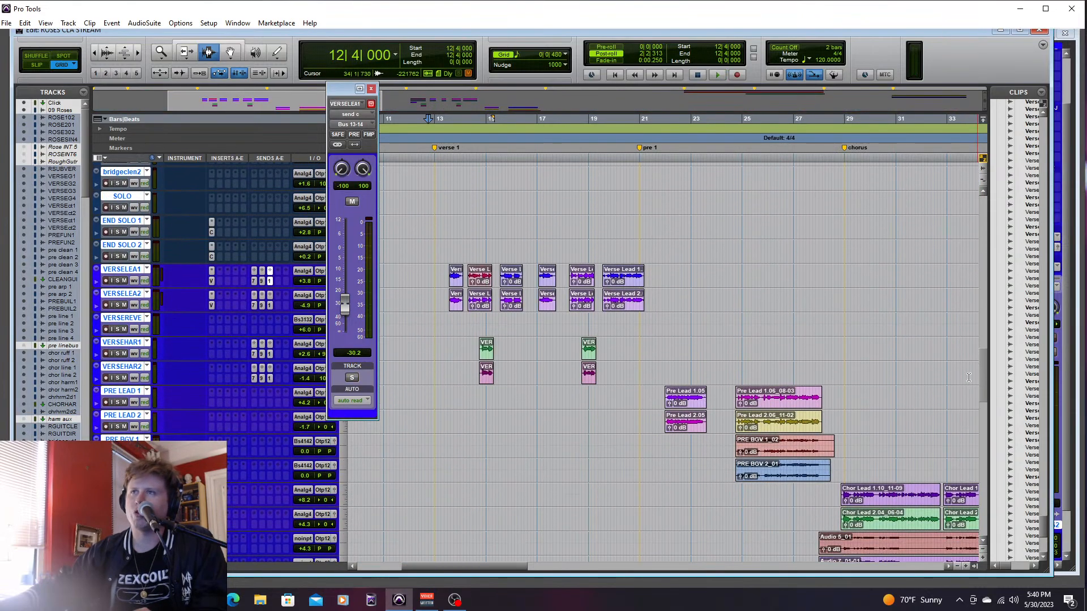
{"action": "mouse_move", "coordinate": [522, 563]}
{"action": "left_mouse_down"}
{"action": "mouse_move", "coordinate": [484, 560]}
{"action": "mouse_move", "coordinate": [542, 562]}
{"action": "left_mouse_up"}
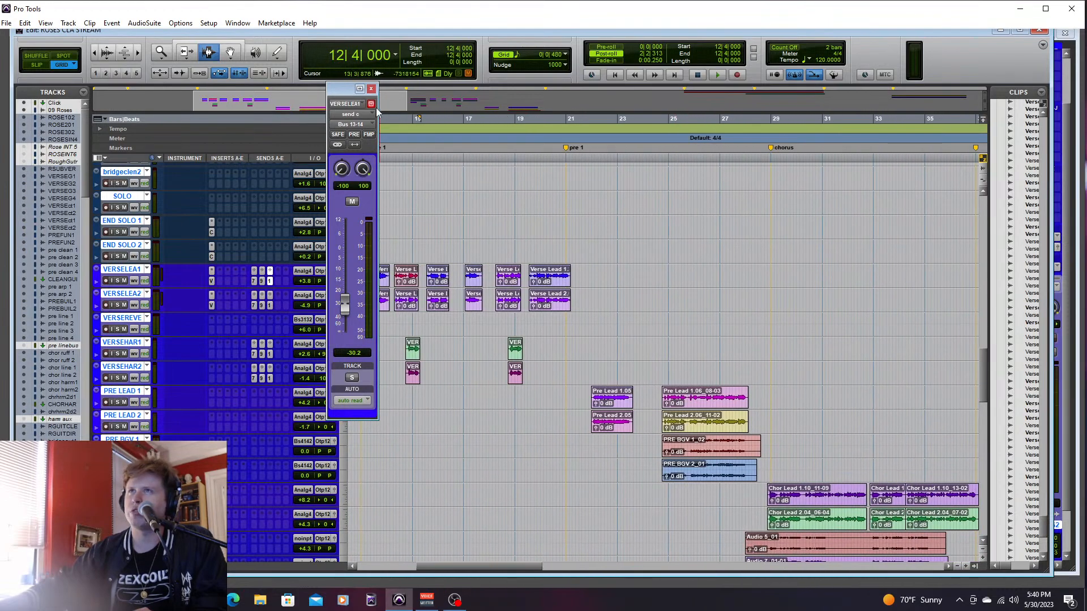
{"action": "left_click", "coordinate": [371, 88]}
{"action": "left_click", "coordinate": [570, 338]}
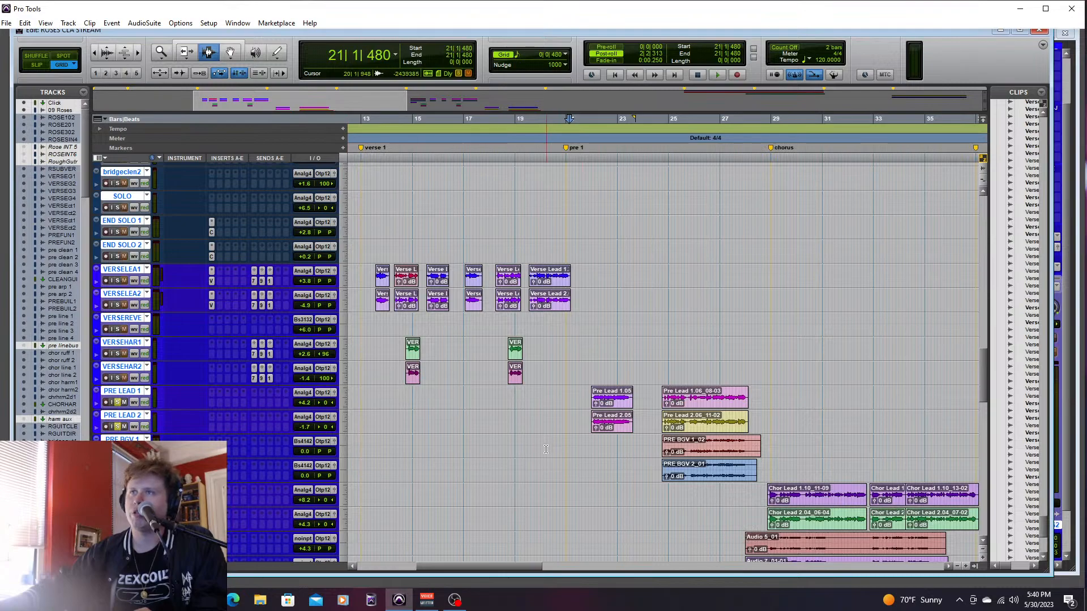
{"action": "left_click_drag", "start_coordinate": [515, 565], "coordinate": [548, 569]}
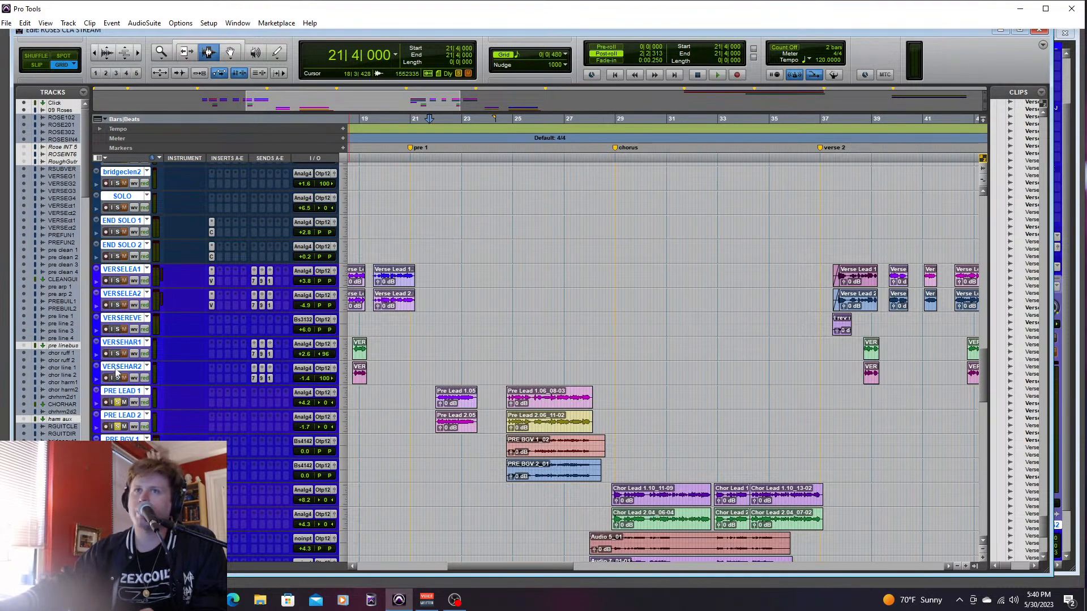
- Play the soloed pre-chorus leads from 21|4|480, set PRE LEAD 1 to +2.1 dB and PRE LEAD 2 to -4.3 dB, and replay the passage
{"action": "left_click", "coordinate": [120, 392]}
{"action": "left_click", "coordinate": [120, 392]}
{"action": "left_click", "coordinate": [128, 416]}
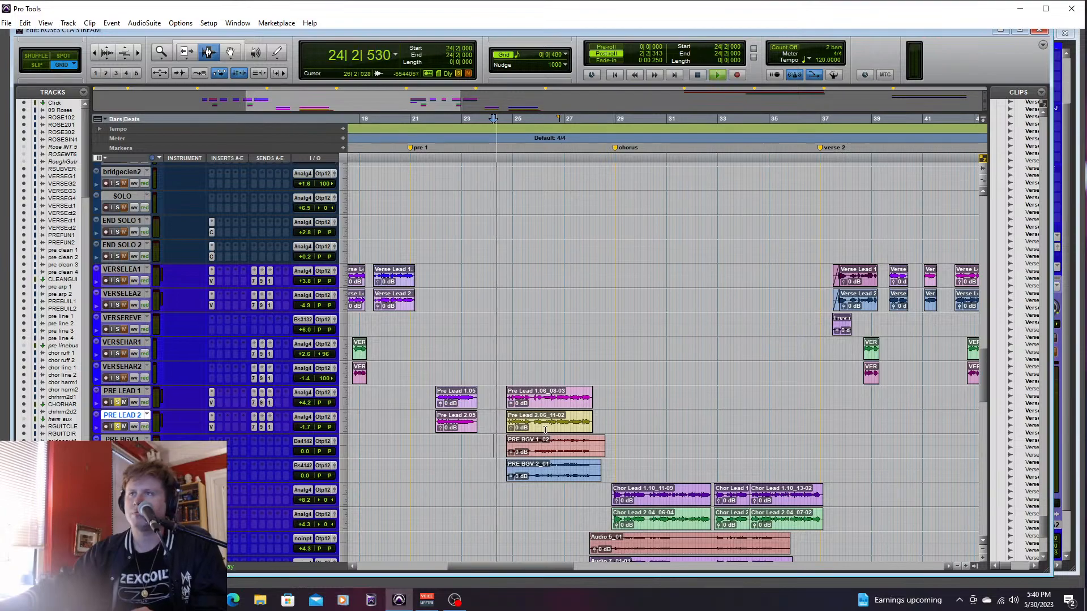
{"action": "key", "text": "space"}
{"action": "left_click", "coordinate": [433, 395]}
{"action": "key", "text": "space"}
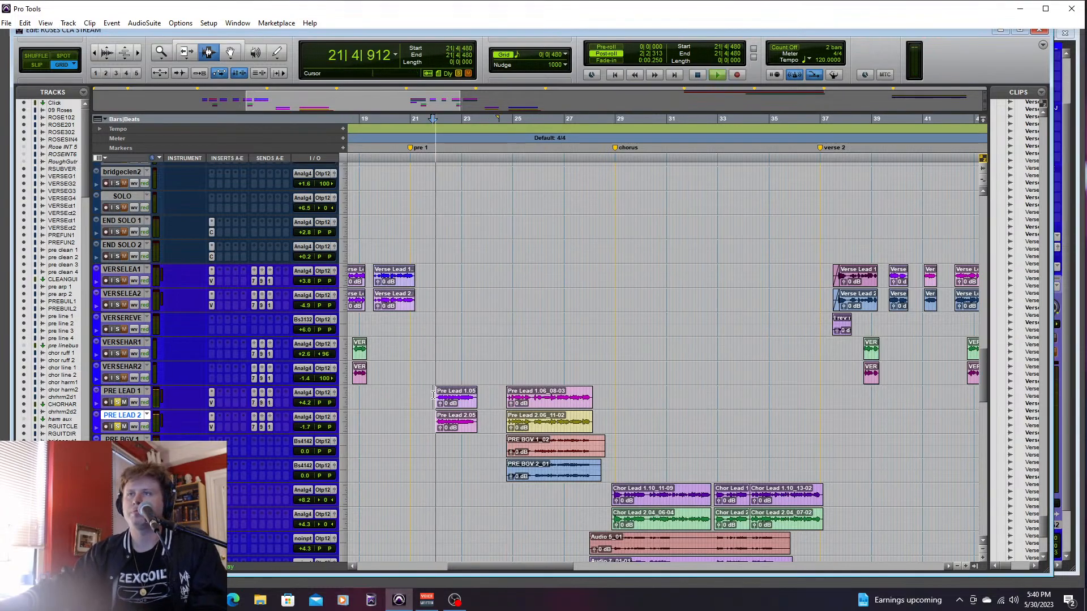
{"action": "key", "text": "ctrl+equal"}
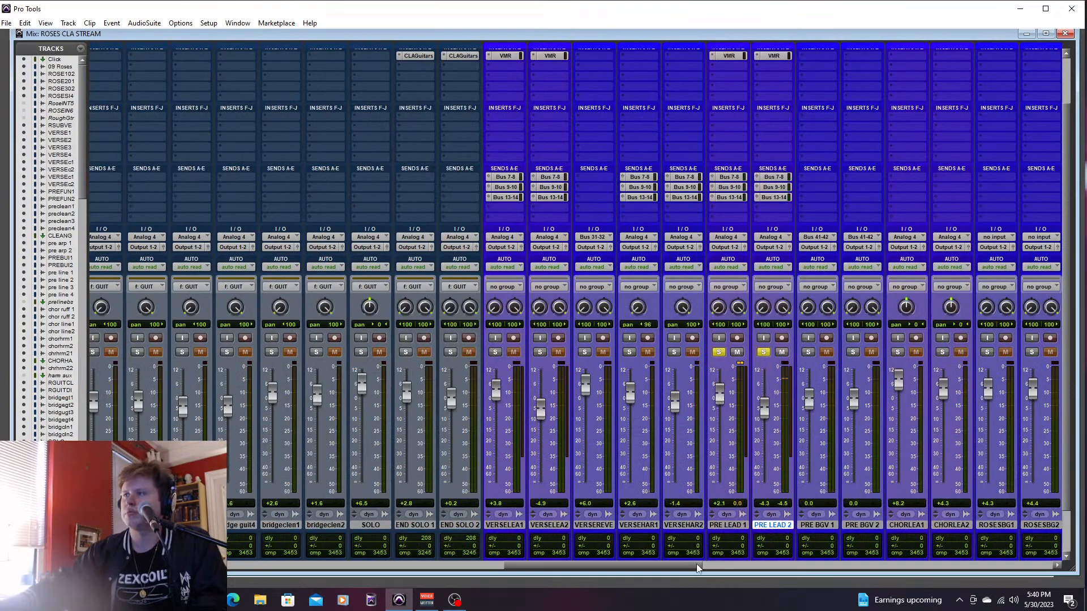
{"action": "left_click_drag", "start_coordinate": [697, 569], "coordinate": [732, 560]}
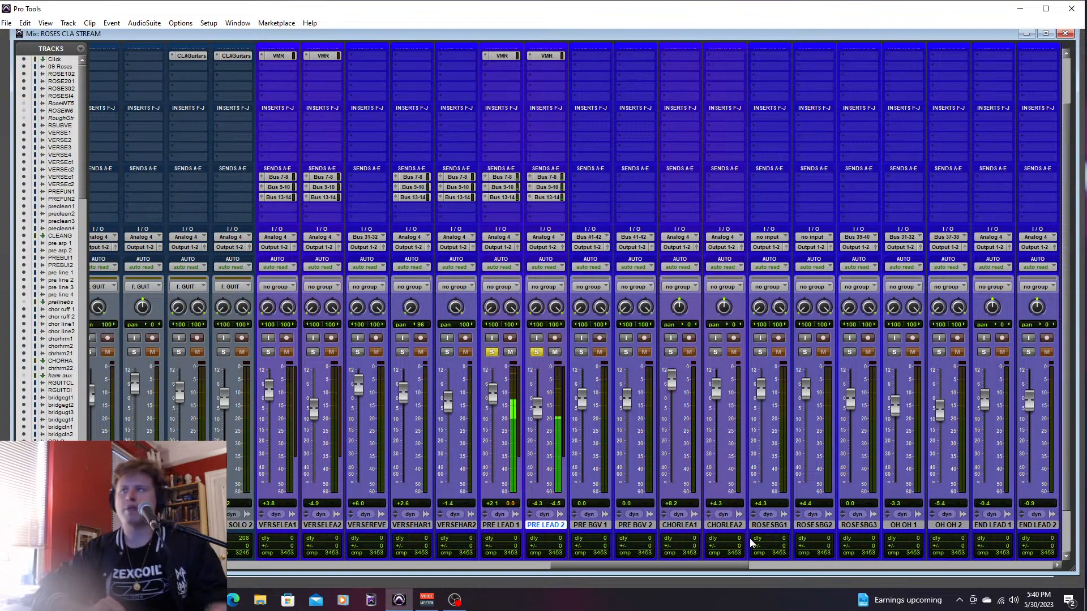
{"action": "key", "text": "ctrl+equal"}
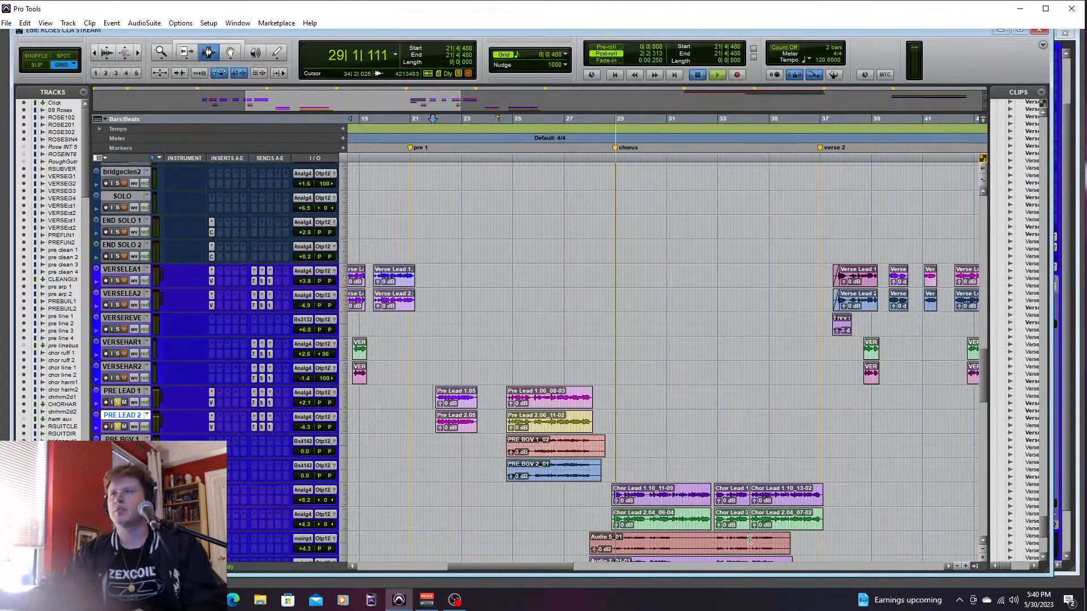
{"action": "key", "text": "space"}
{"action": "key", "text": "space"}
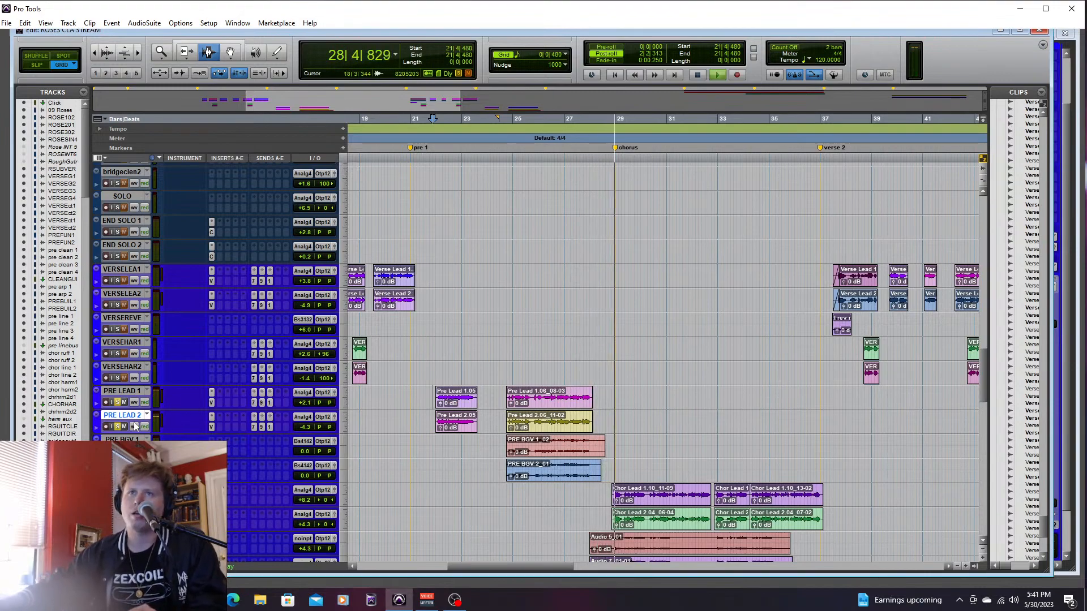
{"action": "key", "text": "space"}
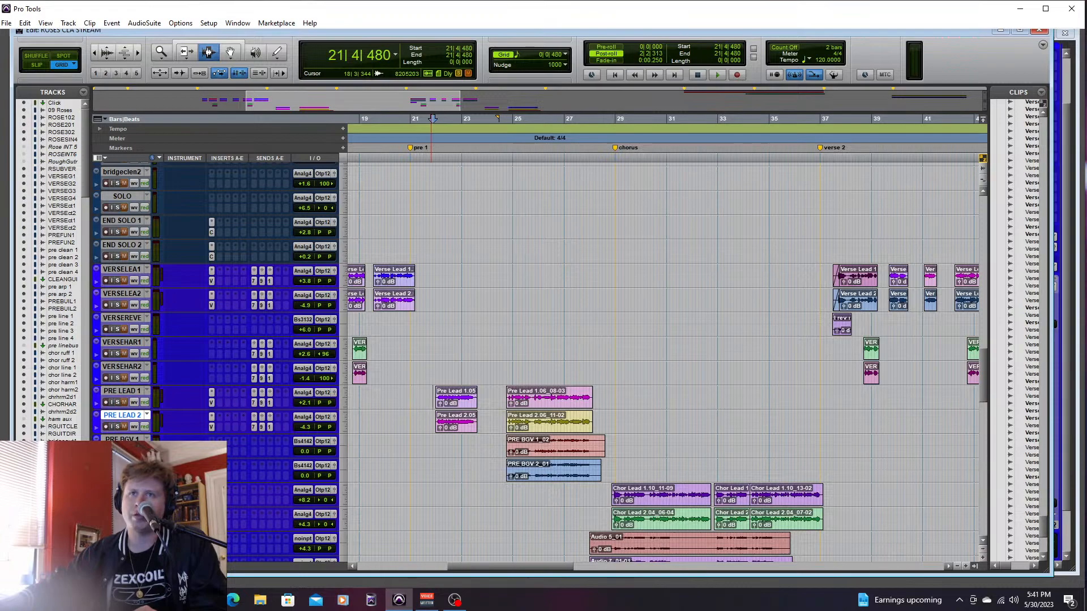
- Play PRE BGV 1 and PRE BGV 2 soloed from 24|3|480, check their levels in the mixer, and stop playback
{"action": "left_click", "coordinate": [503, 438]}
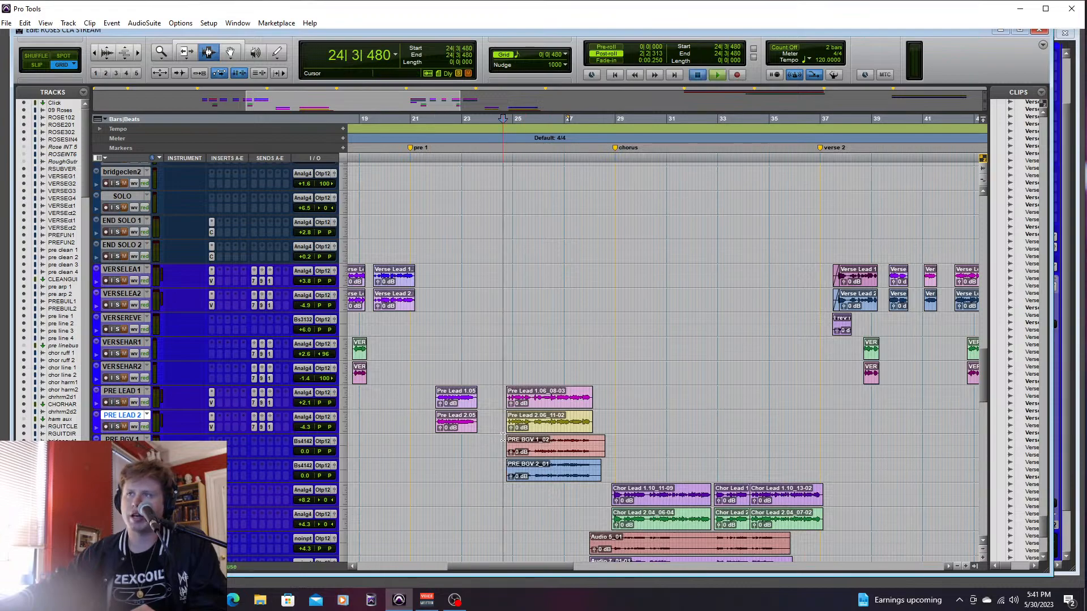
{"action": "key", "text": "space"}
{"action": "key", "text": "ctrl+equal"}
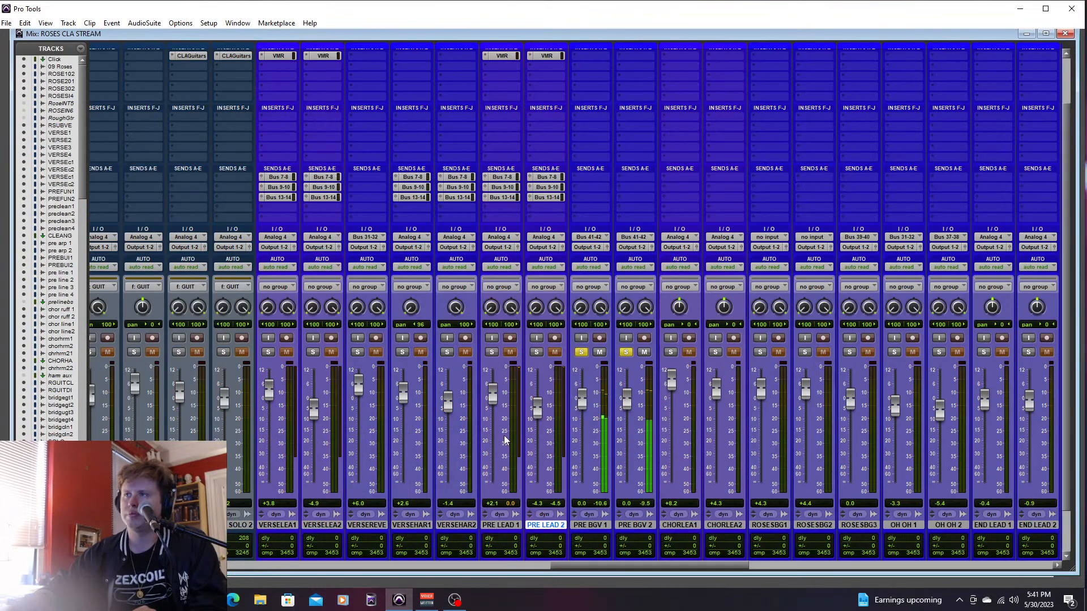
{"action": "key", "text": "ctrl+equal"}
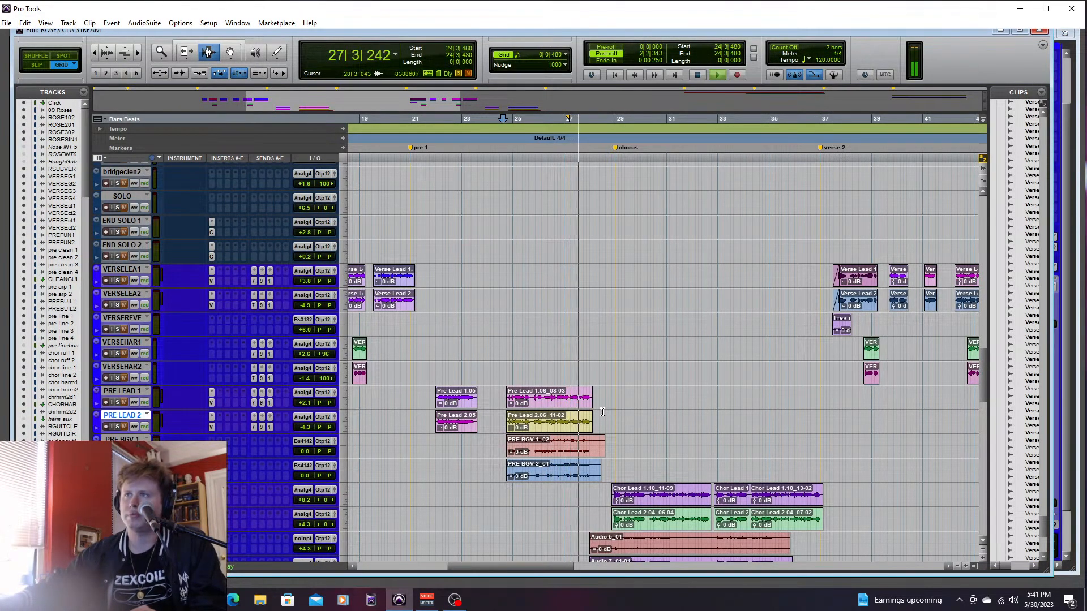
{"action": "key", "text": "space"}
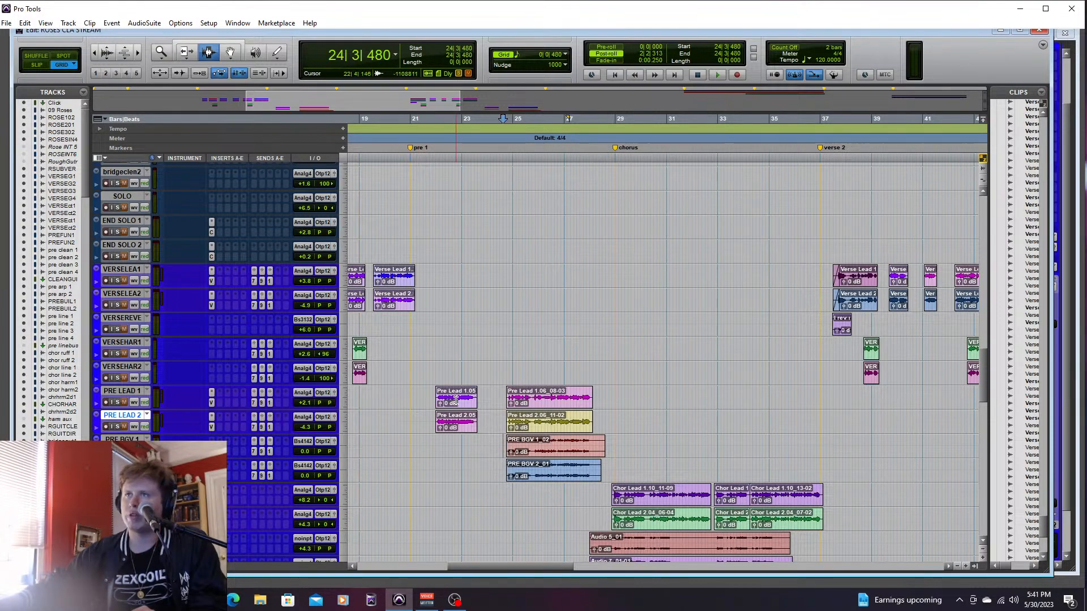
- Solo the pre-chorus leads with the backing vocals, play from 21|1|000, and set PRE BGV 1 to +0.7 dB and PRE BGV 2 to +0.9 dB
{"action": "left_click", "coordinate": [410, 399]}
{"action": "key", "text": "space"}
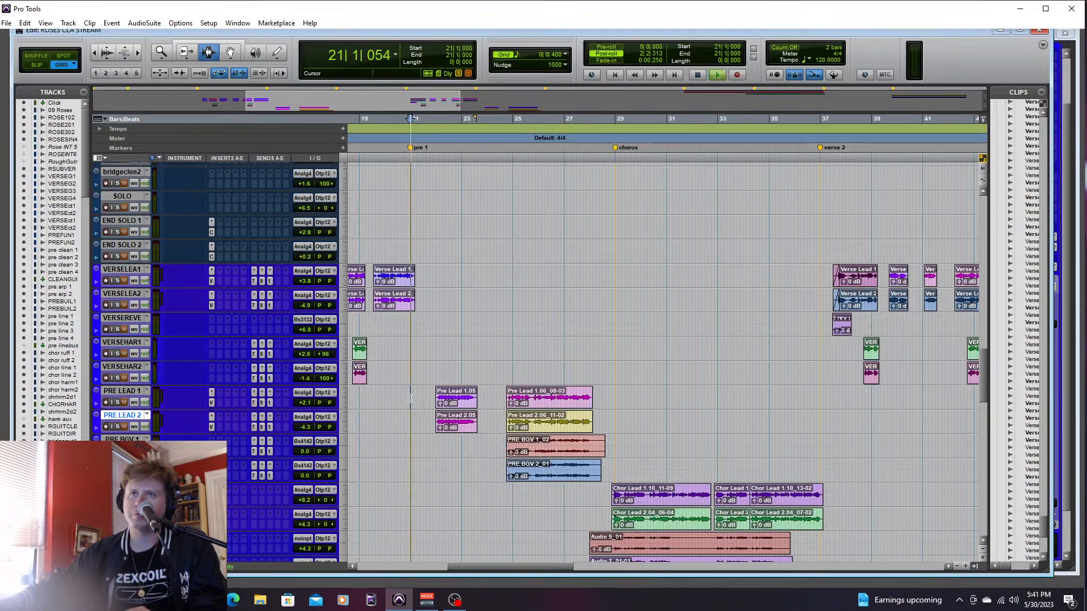
{"action": "key", "text": "space"}
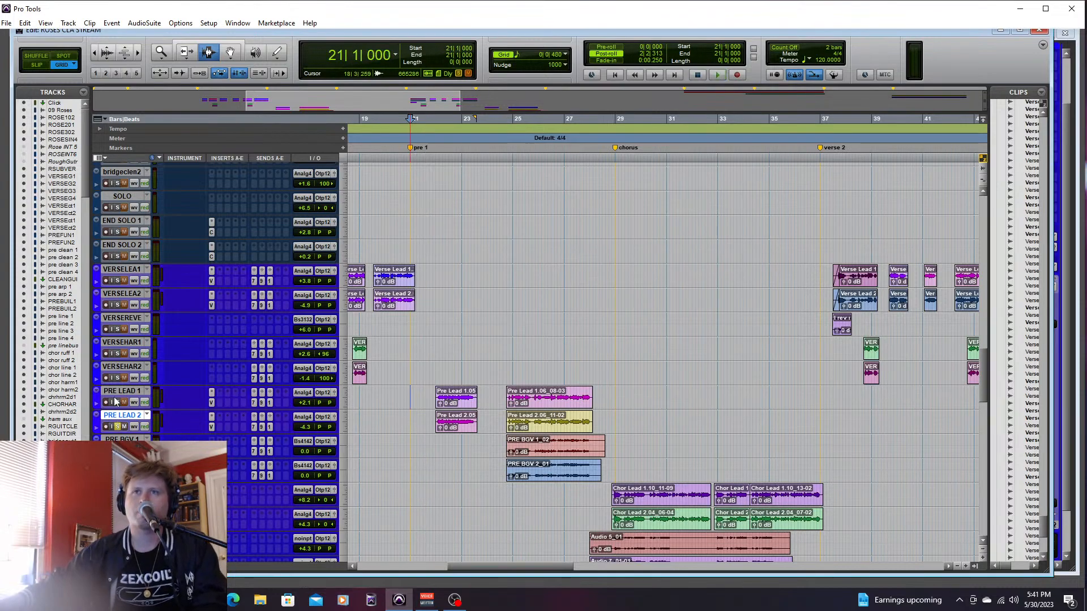
{"action": "left_click", "coordinate": [117, 402]}
{"action": "key", "text": "space"}
{"action": "key", "text": "ctrl+equal"}
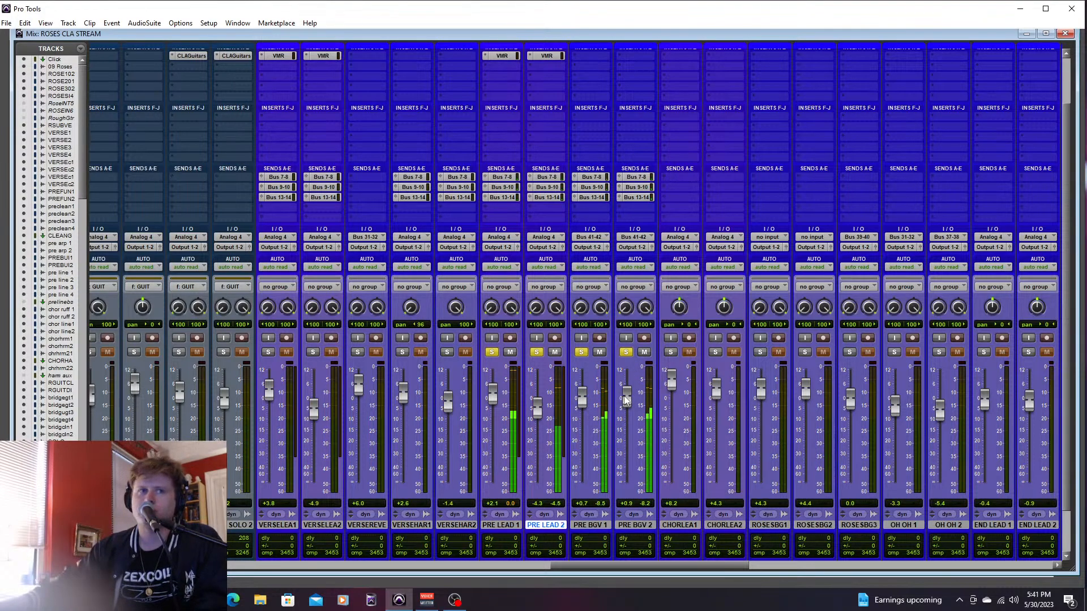
- Set the Bus 13-14 send to -30.2 dB on PRE BGV 1 and -28.1 dB on PRE BGV 2, and close the send window
{"action": "left_click", "coordinate": [592, 196]}
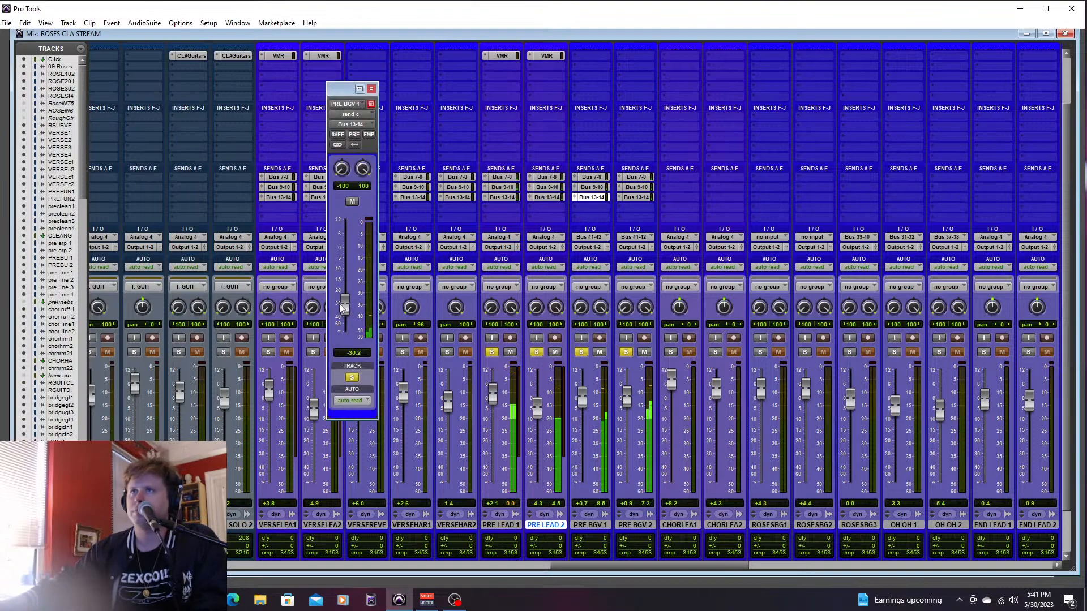
{"action": "left_click", "coordinate": [640, 197]}
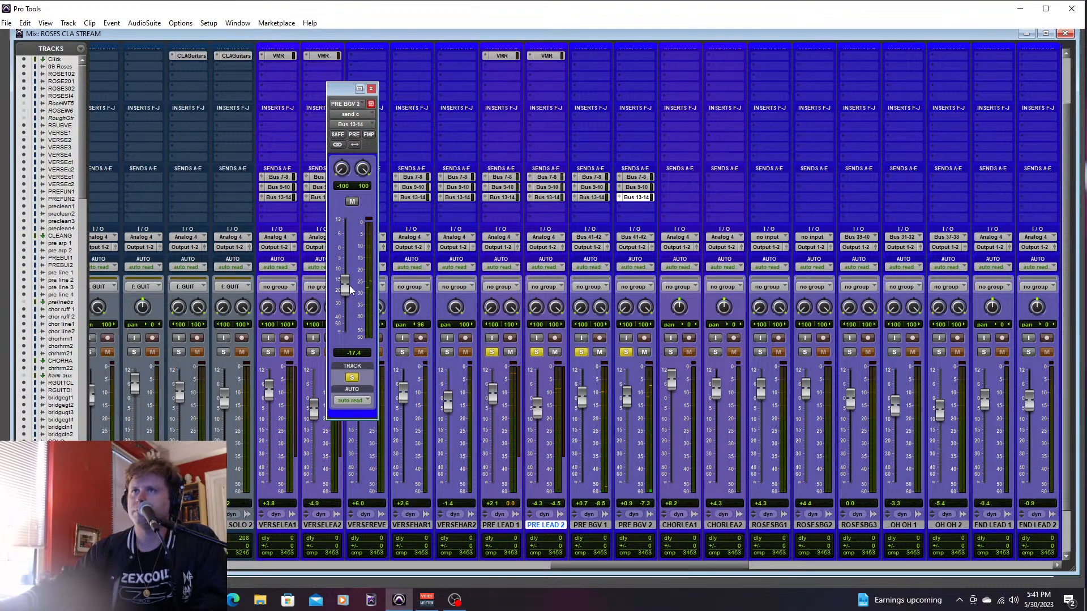
{"action": "key", "text": "ctrl+equal"}
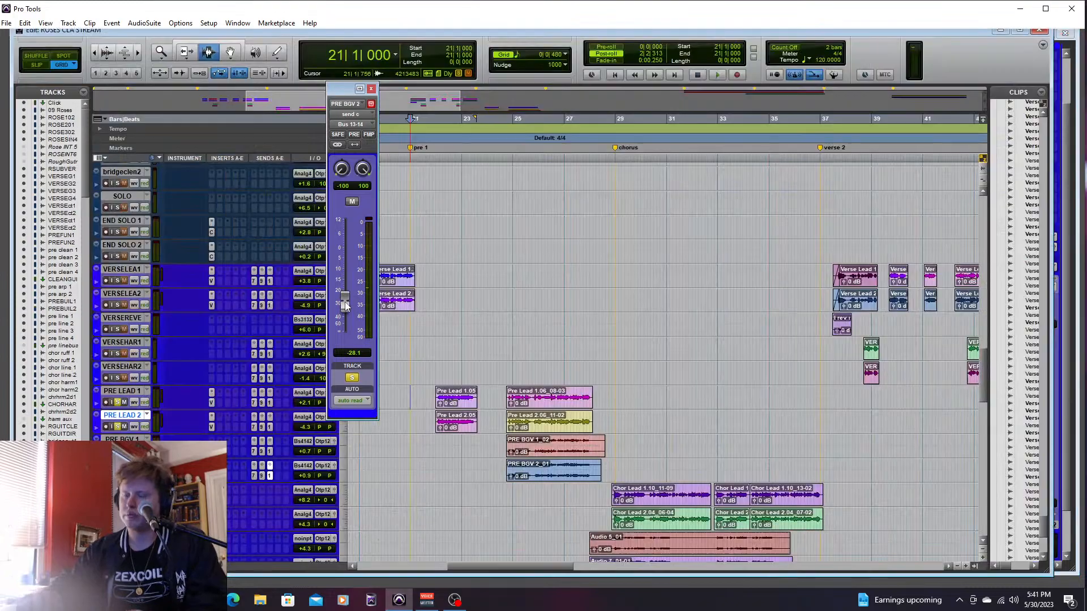
{"action": "left_click", "coordinate": [372, 91]}
- Stop playback, select PRE LEAD 1 through PRE BGV 2, and turn off solo on the pre-chorus vocals and effect tracks
{"action": "key", "text": "space"}
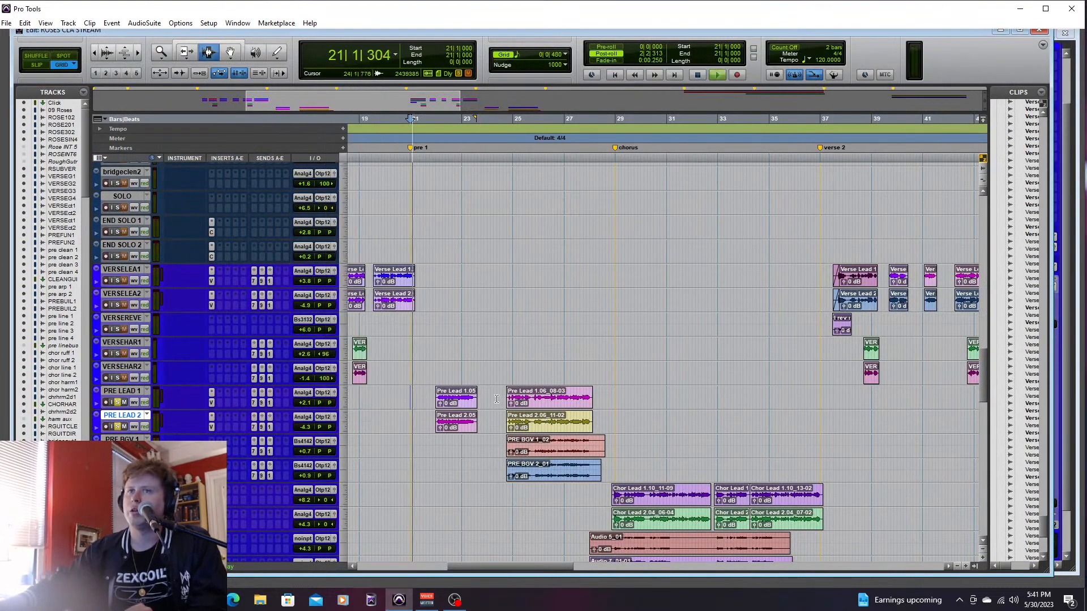
{"action": "key", "text": "space"}
{"action": "scroll", "coordinate": [973, 469], "scroll_direction": "down", "scroll_amount": 15}
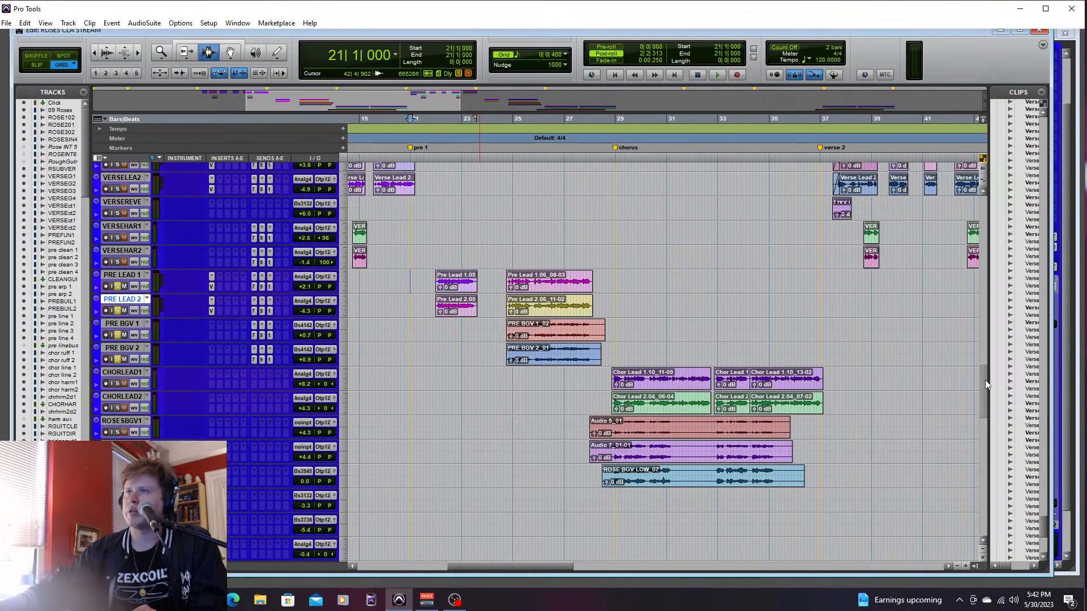
{"action": "scroll", "coordinate": [974, 469], "scroll_direction": "up", "scroll_amount": 15}
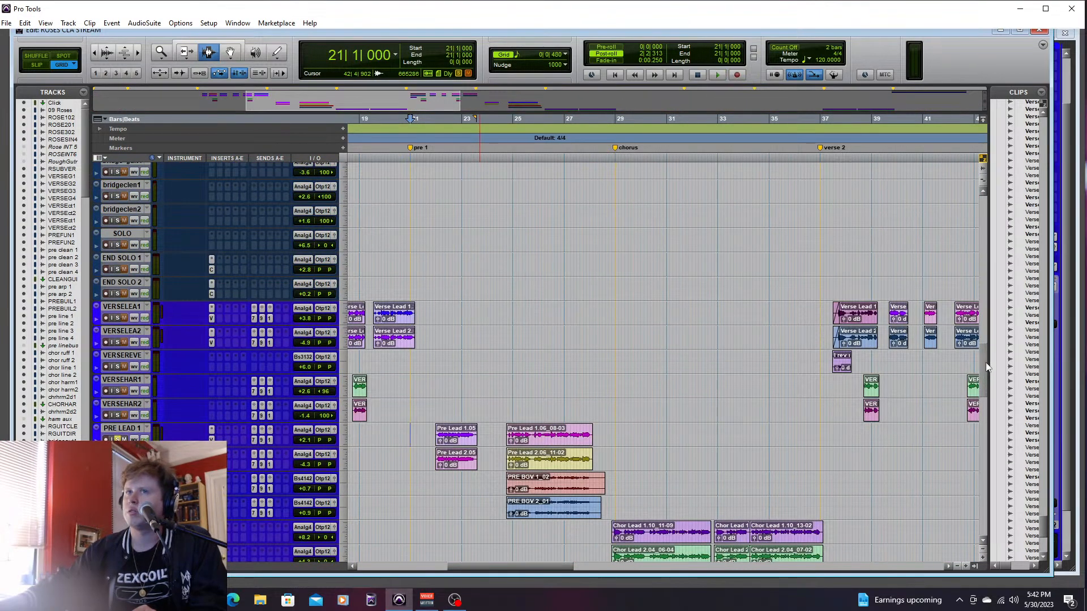
{"action": "scroll", "coordinate": [985, 367], "scroll_direction": "down", "scroll_amount": 3}
{"action": "left_click", "coordinate": [139, 342]}
{"action": "left_click", "coordinate": [122, 415], "text": "shift"}
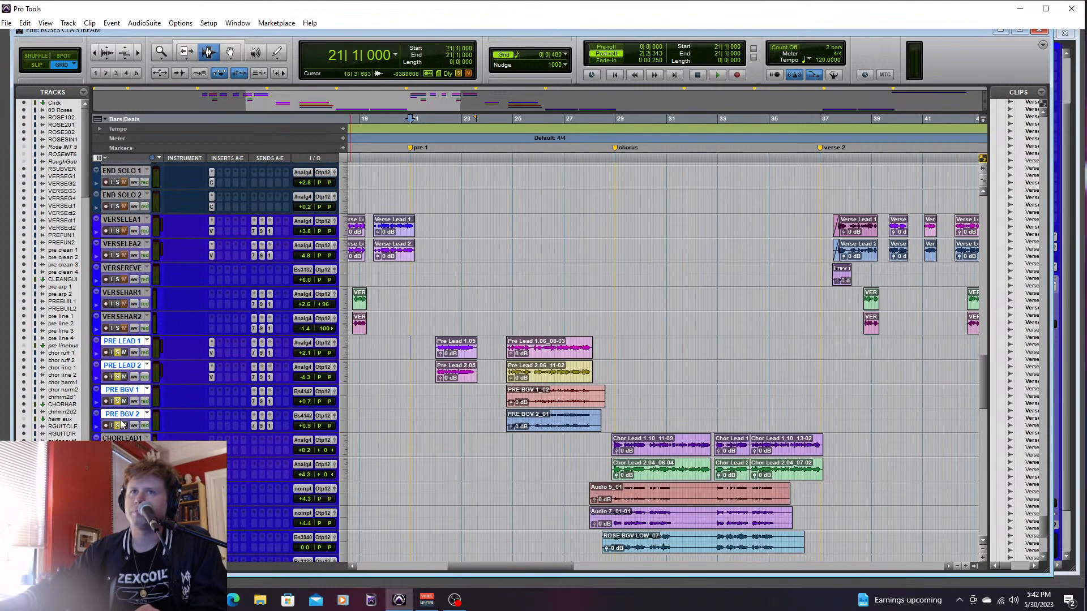
{"action": "scroll", "coordinate": [970, 381], "scroll_direction": "down", "scroll_amount": 10}
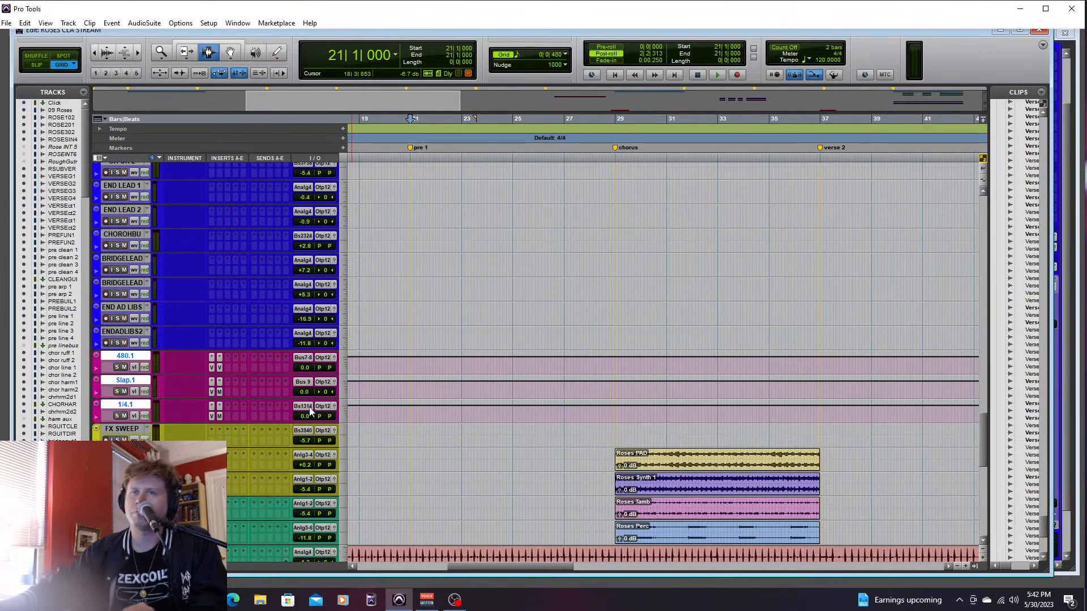
- Play the full mix from 21|1|000 through the pre-chorus and stop at the chorus
{"action": "key", "text": "space"}
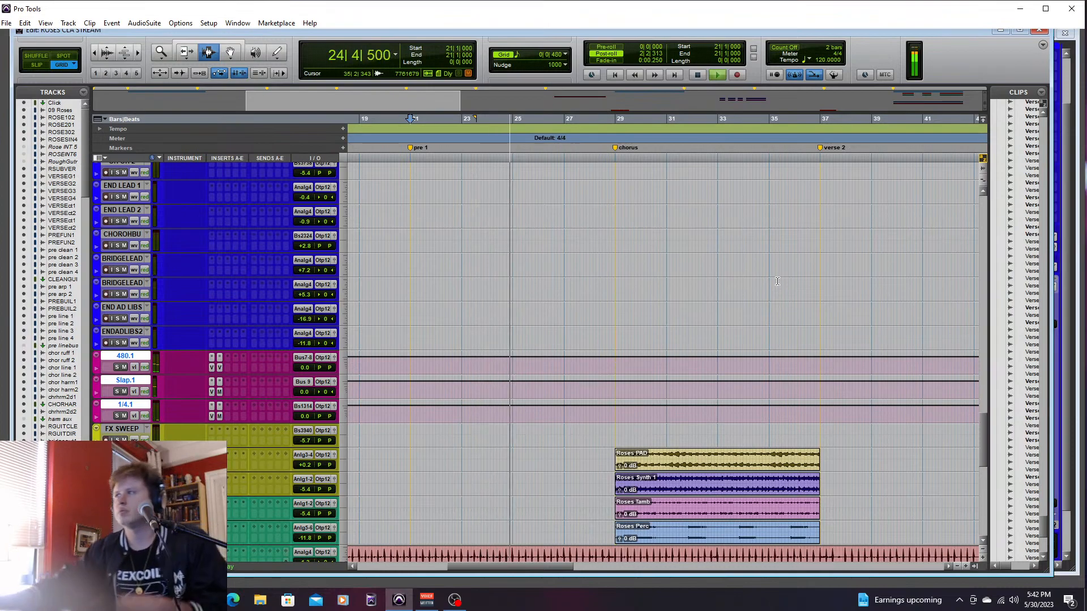
{"action": "scroll", "coordinate": [986, 424], "scroll_direction": "up", "scroll_amount": 5}
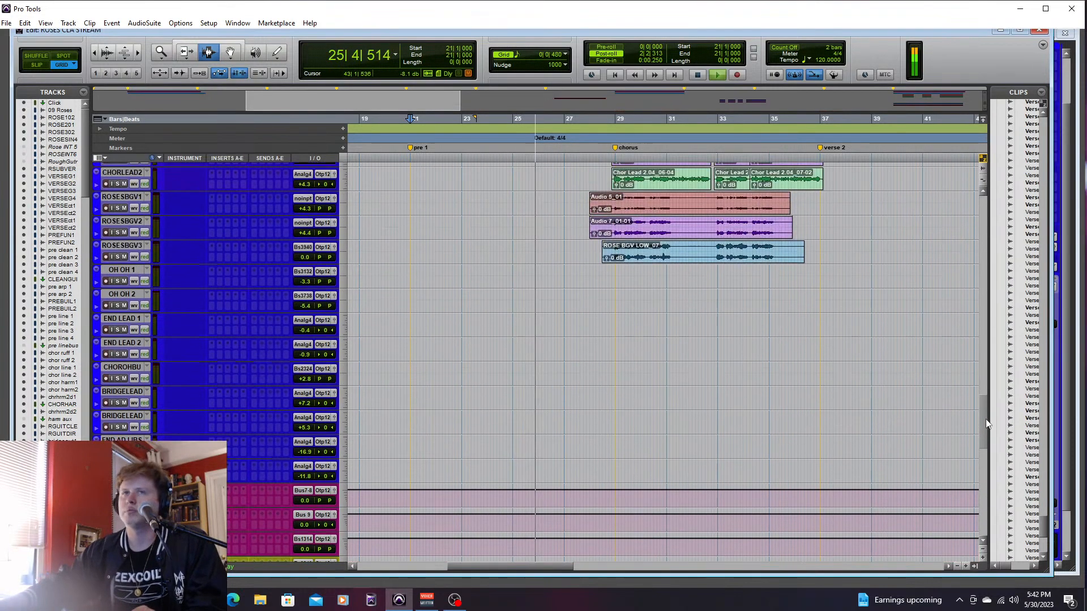
{"action": "scroll", "coordinate": [985, 424], "scroll_direction": "up", "scroll_amount": 10}
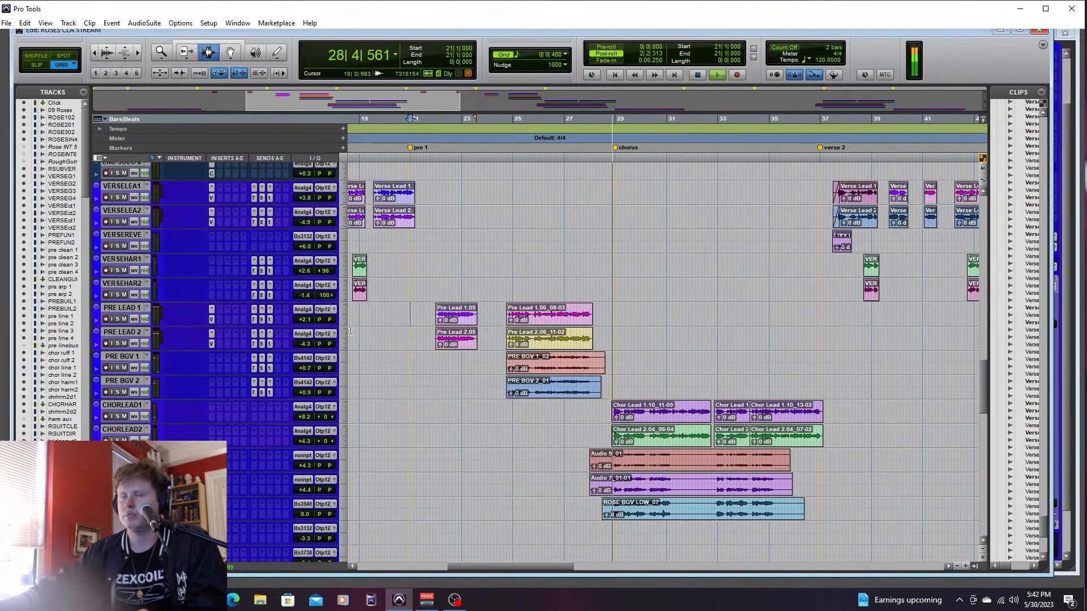
{"action": "key", "text": "space"}
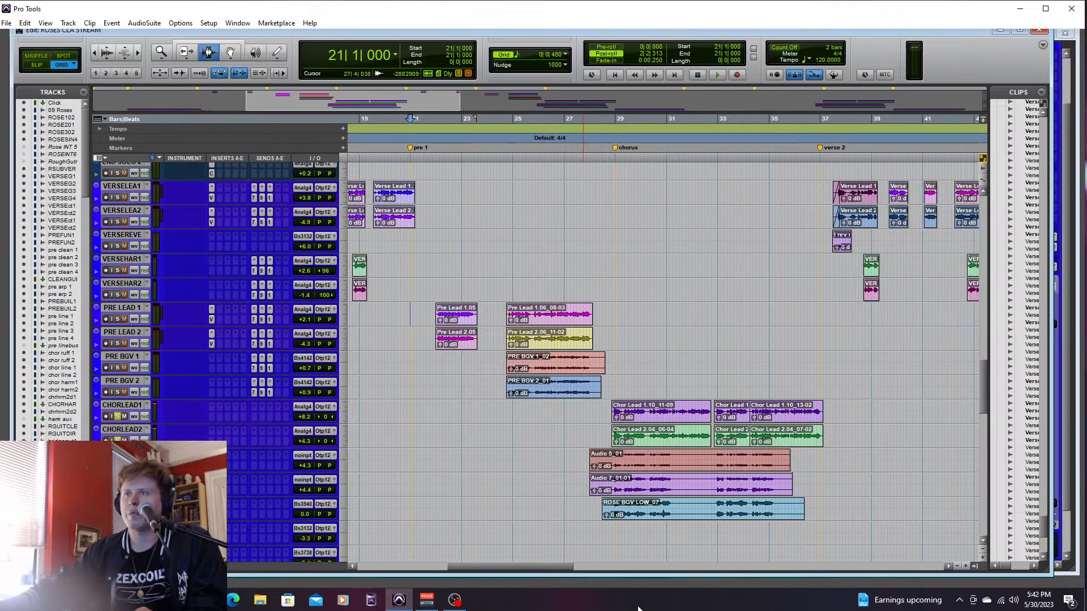
- Play the soloed chorus leads from 28|2|000, set CHORLEAD1 to +4.3 dB and CHORLEAD2 to -1.1 dB, and check the effect return meters
{"action": "left_click_drag", "start_coordinate": [559, 568], "coordinate": [570, 566]}
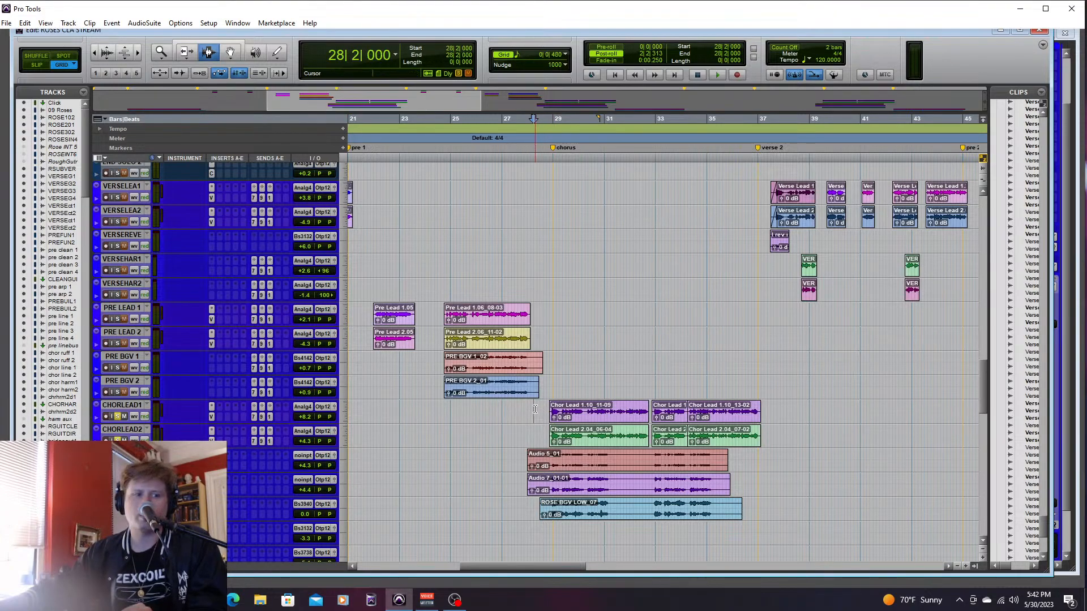
{"action": "key", "text": "space"}
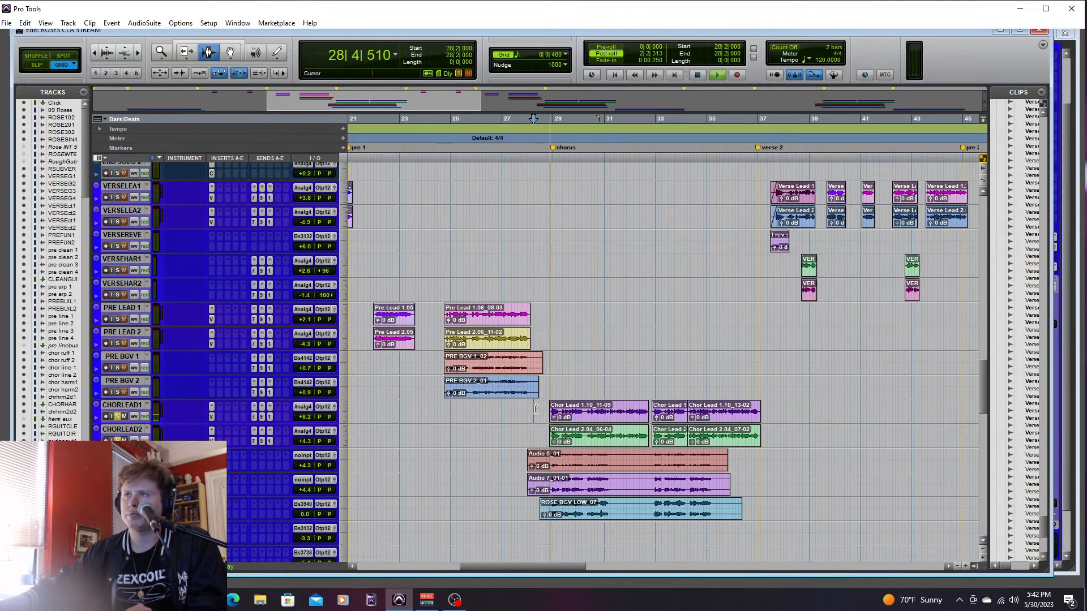
{"action": "key", "text": "ctrl+equal"}
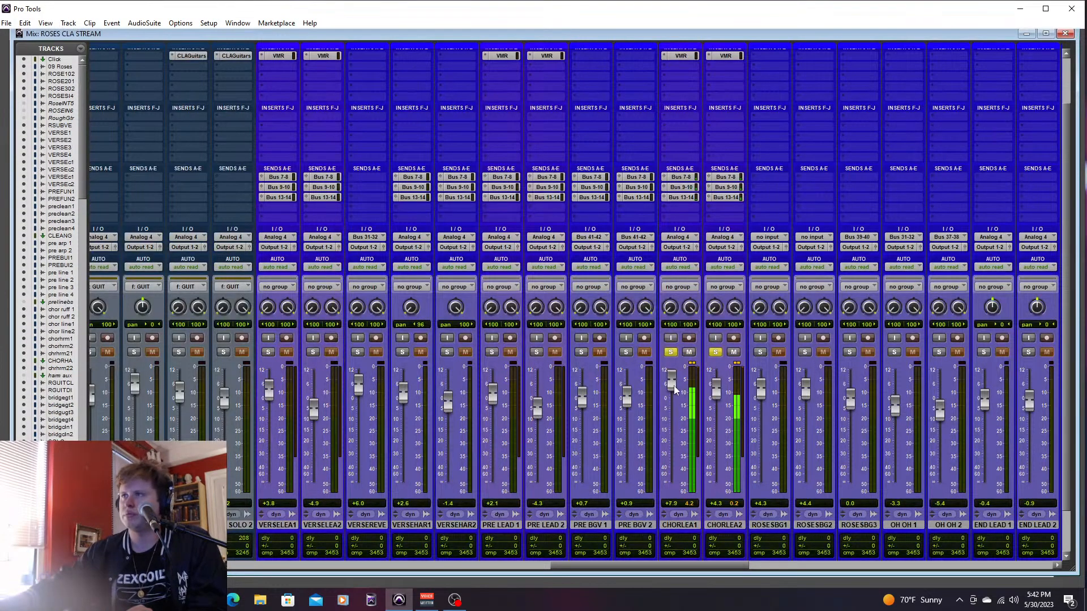
{"action": "left_click_drag", "start_coordinate": [715, 395], "coordinate": [719, 406]}
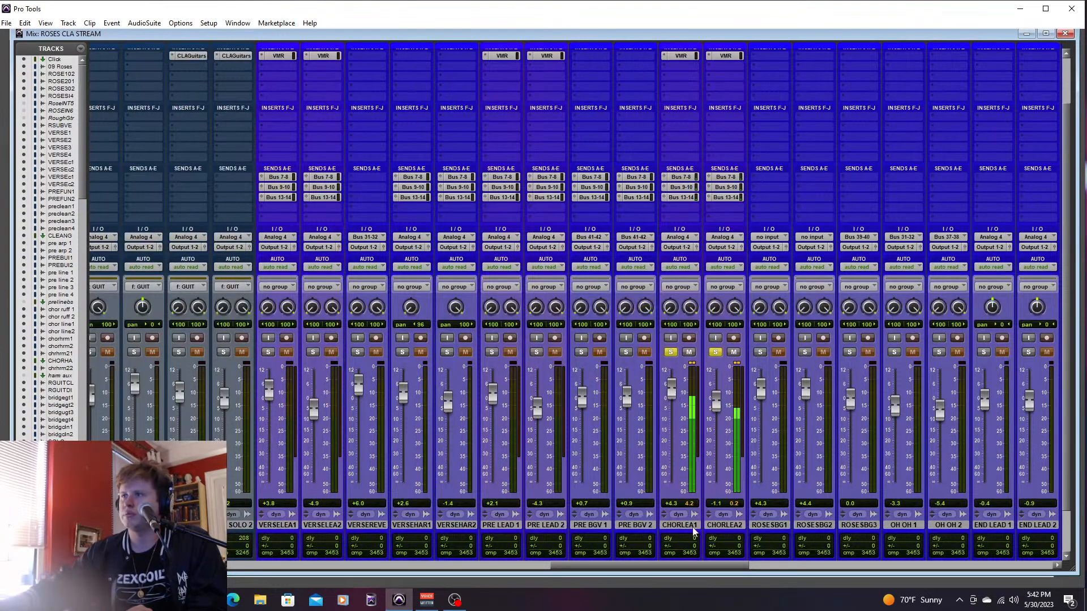
{"action": "left_click_drag", "start_coordinate": [709, 568], "coordinate": [840, 378]}
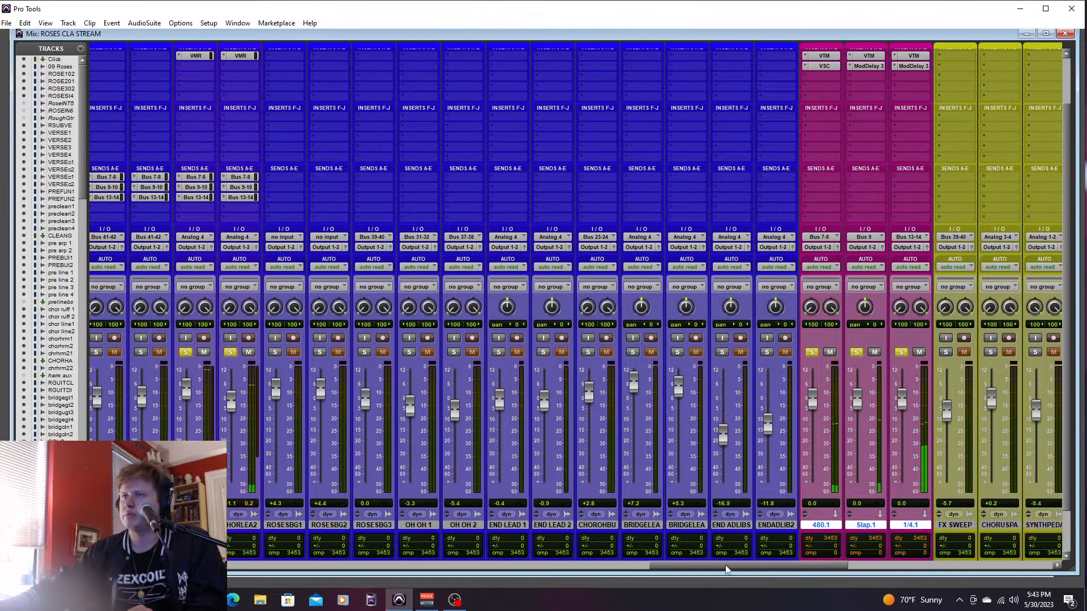
{"action": "left_click_drag", "start_coordinate": [725, 564], "coordinate": [609, 500]}
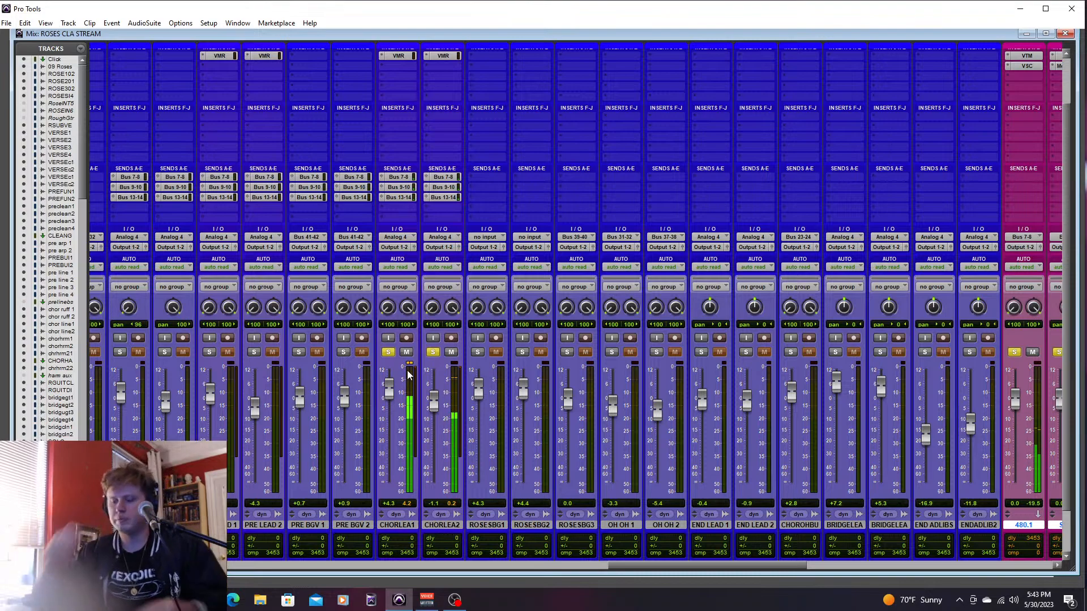
{"action": "key", "text": "ctrl+="}
{"action": "key", "text": "space"}
- Play the chorus leads through chorus 2 from 52|4|000 and stop playback
{"action": "left_click_drag", "start_coordinate": [585, 567], "coordinate": [679, 568]}
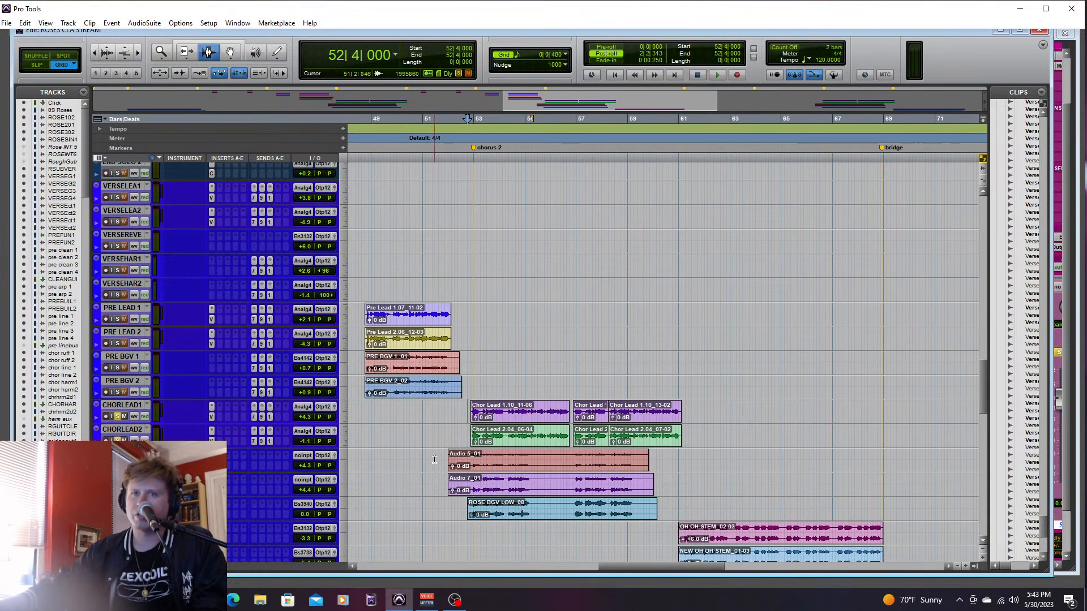
{"action": "key", "text": "space"}
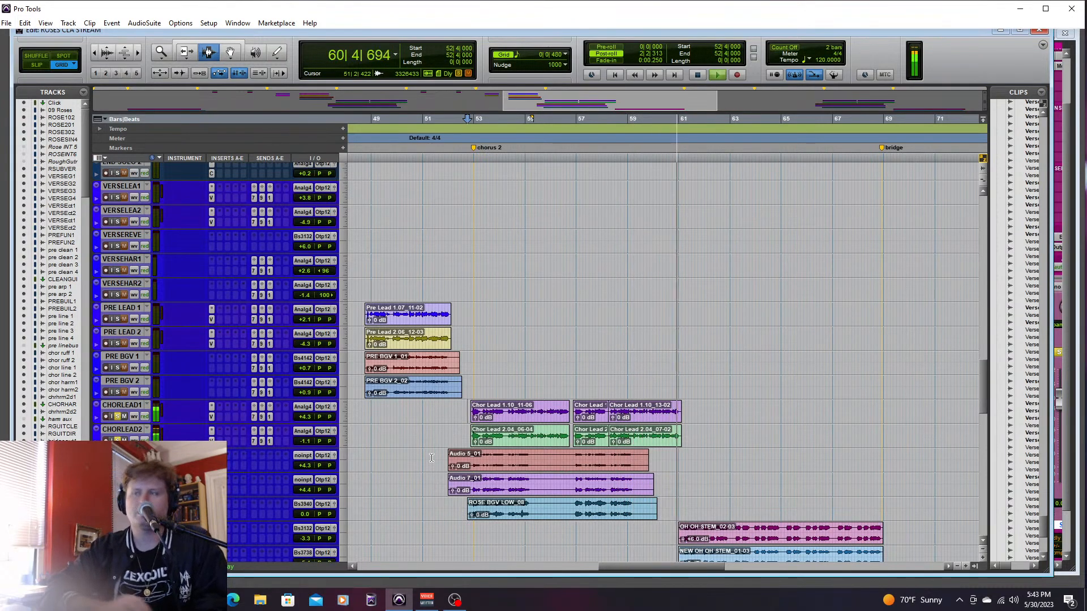
{"action": "key", "text": "space"}
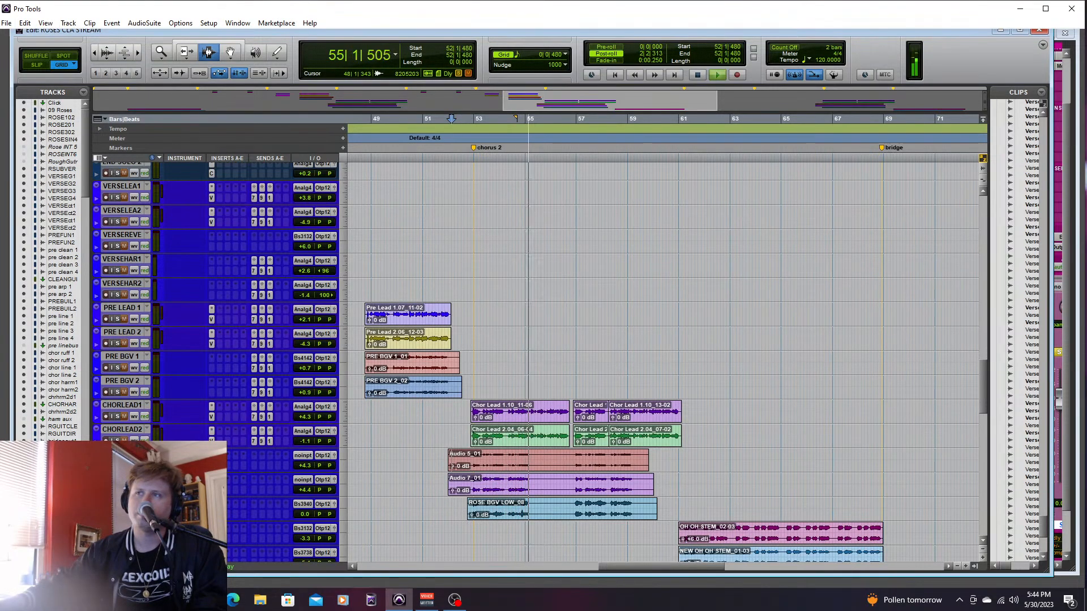
- Play the full mix into chorus 2 from 51|4|480, play the soloed chorus leads from 52|3|000, and stop playback
{"action": "key", "text": "space"}
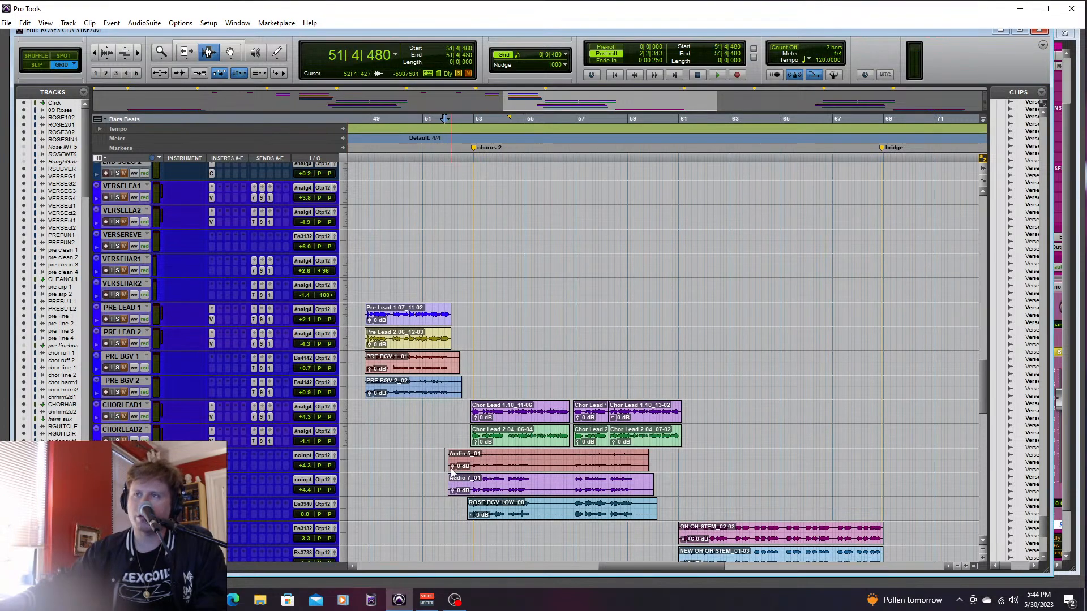
{"action": "key", "text": "space"}
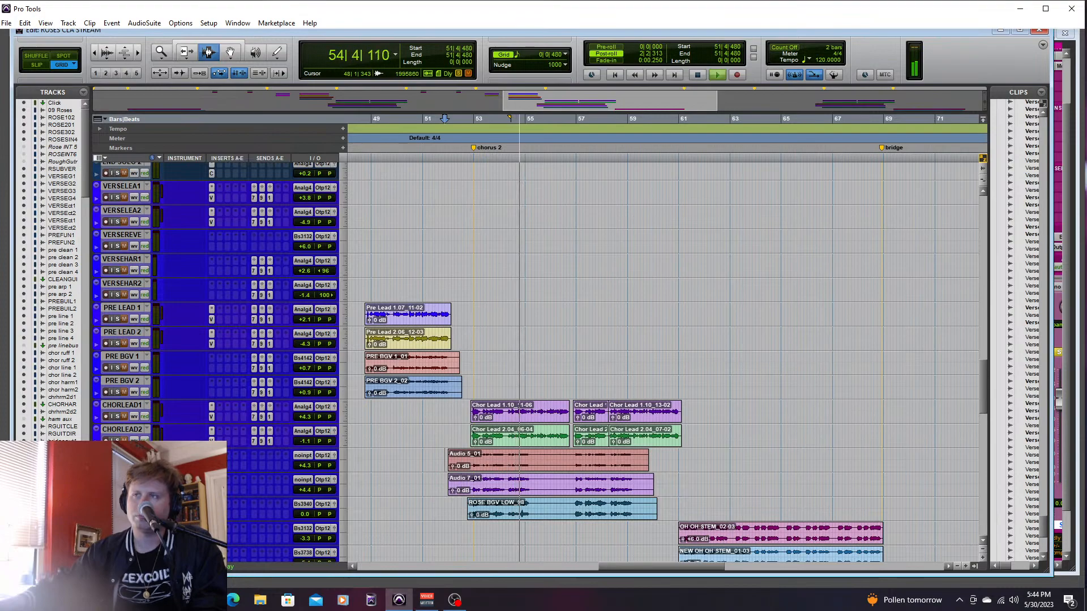
{"action": "key", "text": "space"}
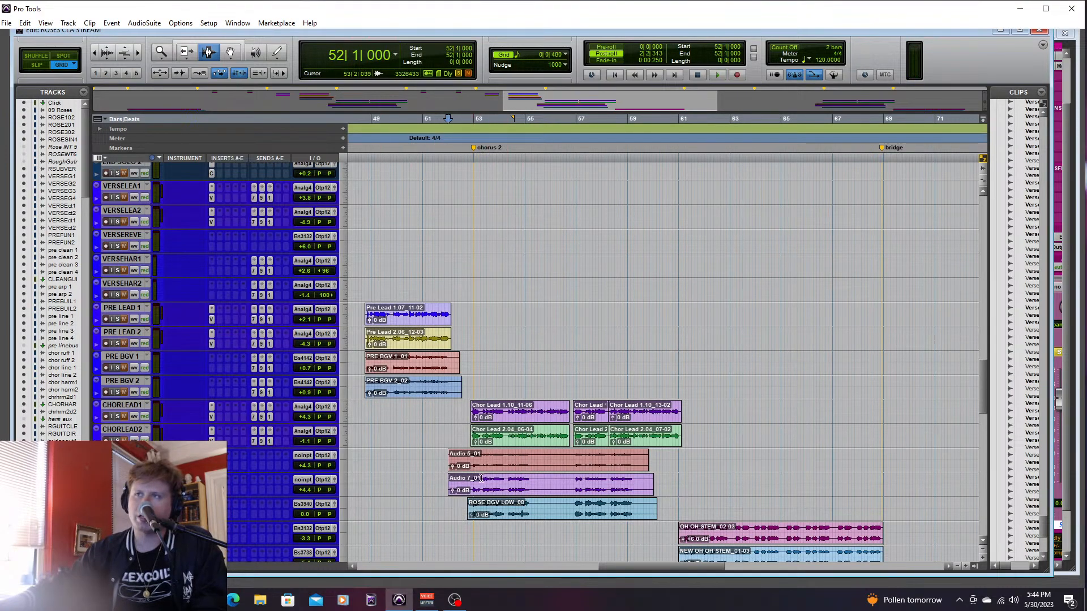
{"action": "key", "text": "space"}
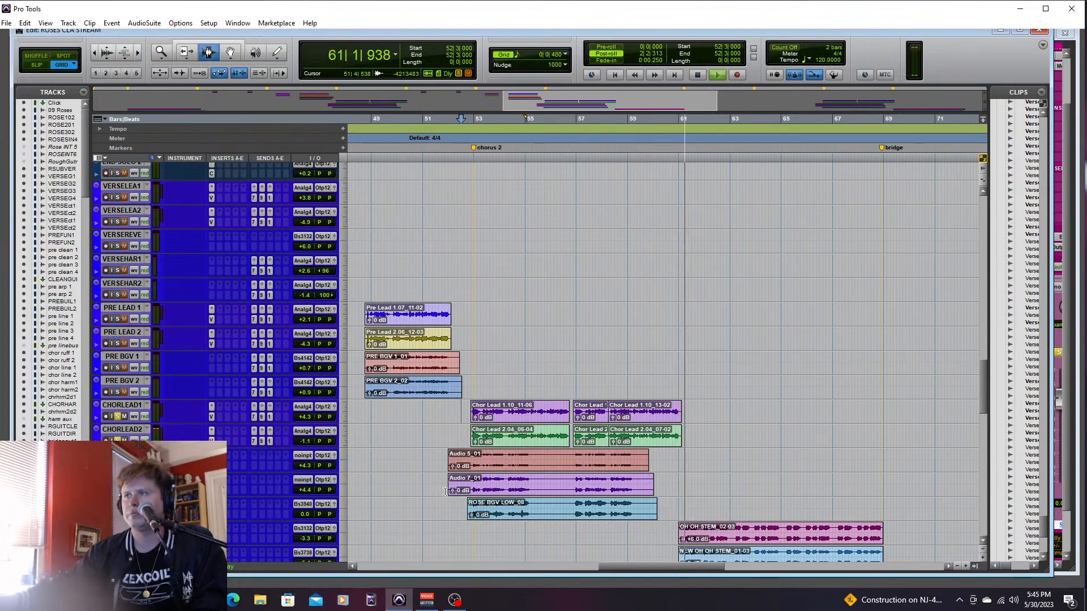
{"action": "key", "text": "space"}
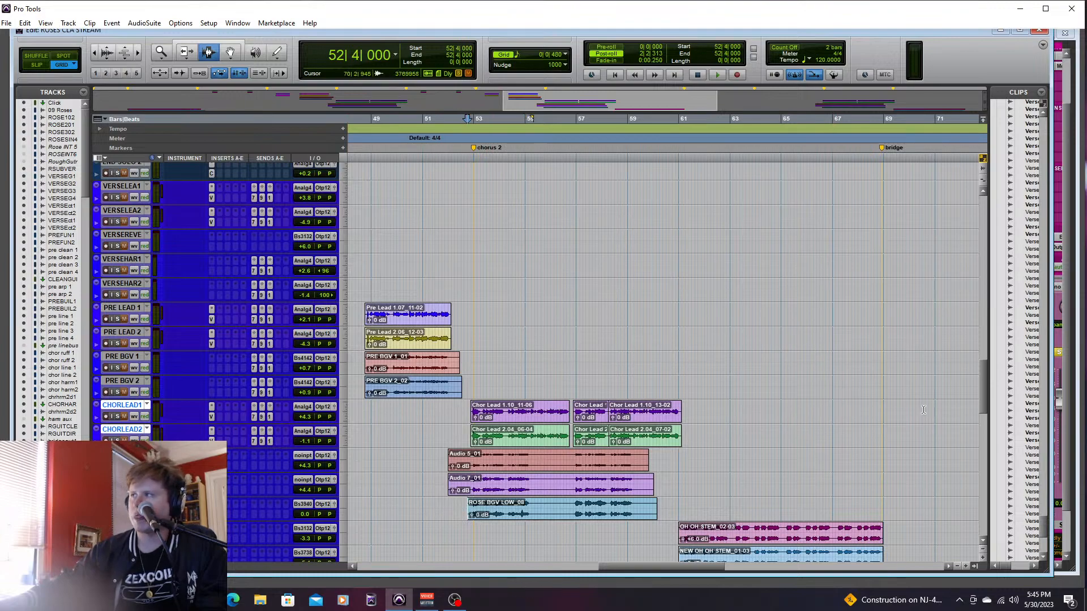
- Play the soloed ROSESBGV3 track from 52|4|000, set its level to +1.9 dB, and stop playback
{"action": "left_click_drag", "start_coordinate": [982, 387], "coordinate": [984, 398]}
{"action": "key", "text": "space"}
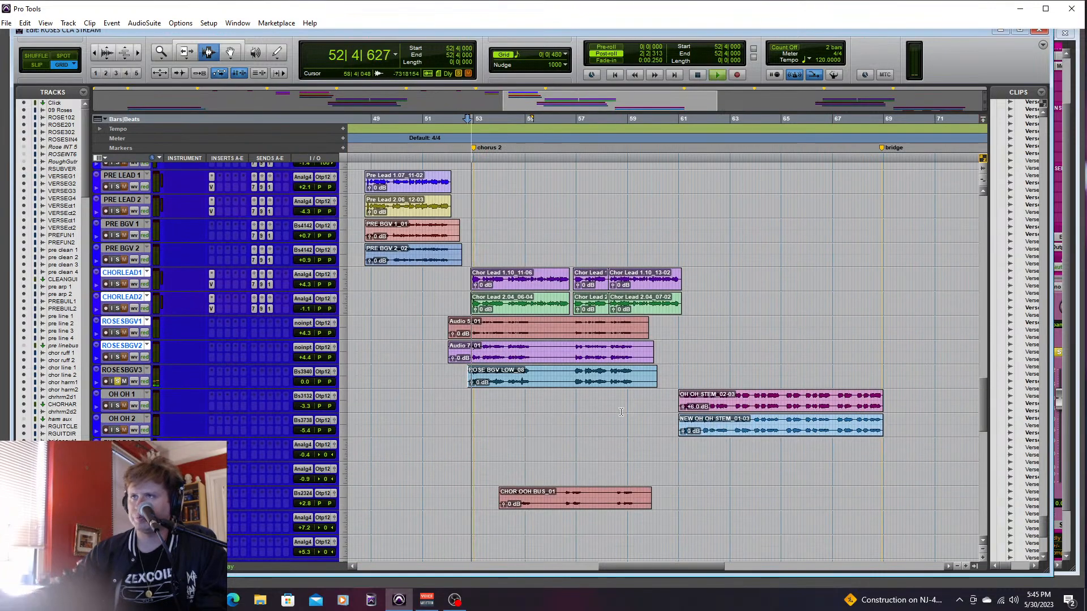
{"action": "key", "text": "ctrl+equal"}
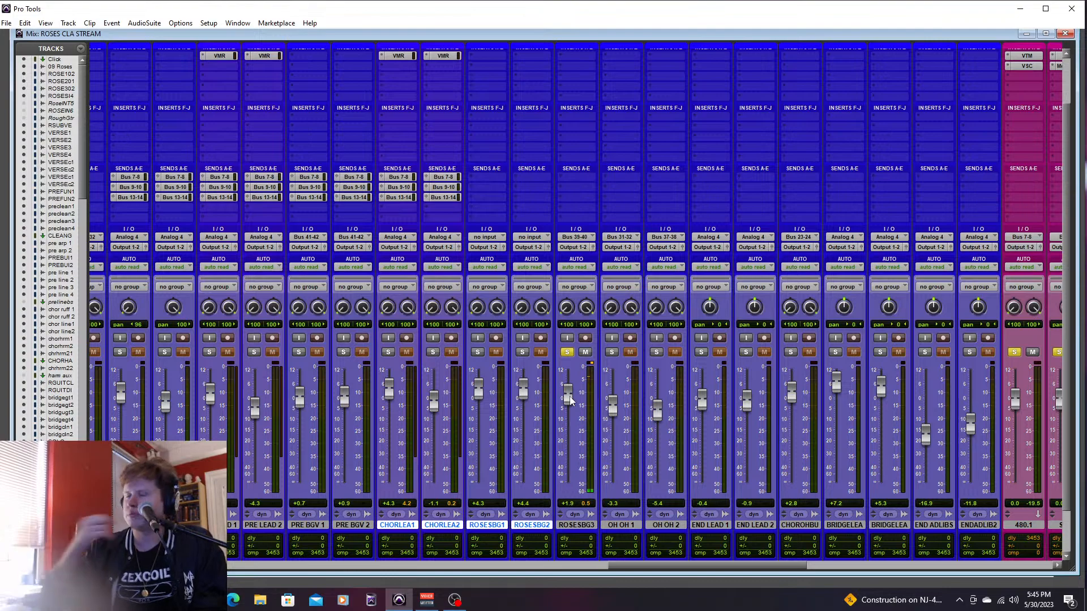
{"action": "key", "text": "ctrl+equal"}
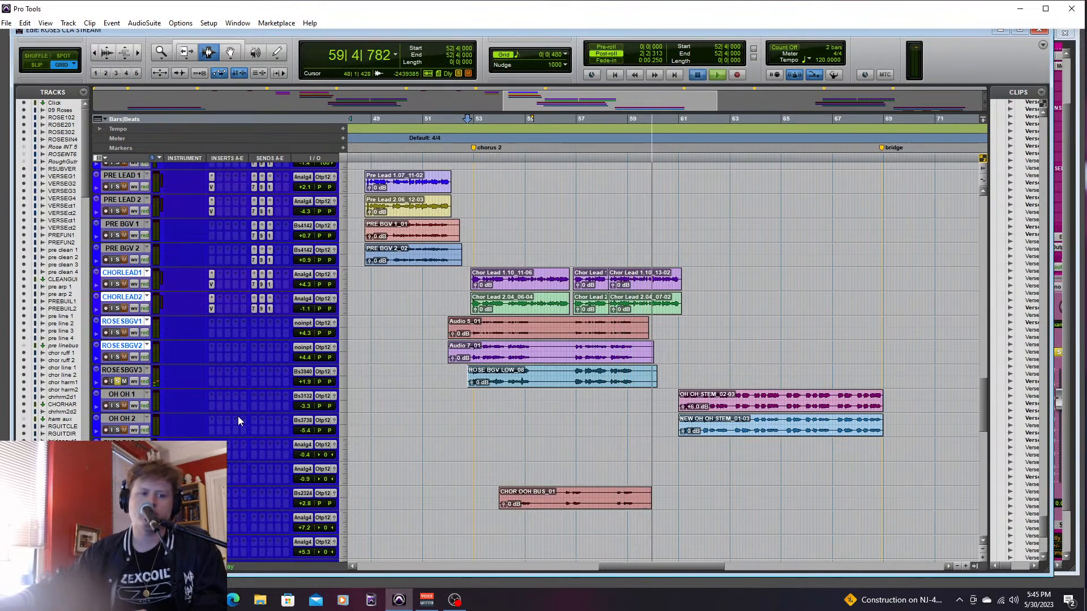
{"action": "key", "text": "space"}
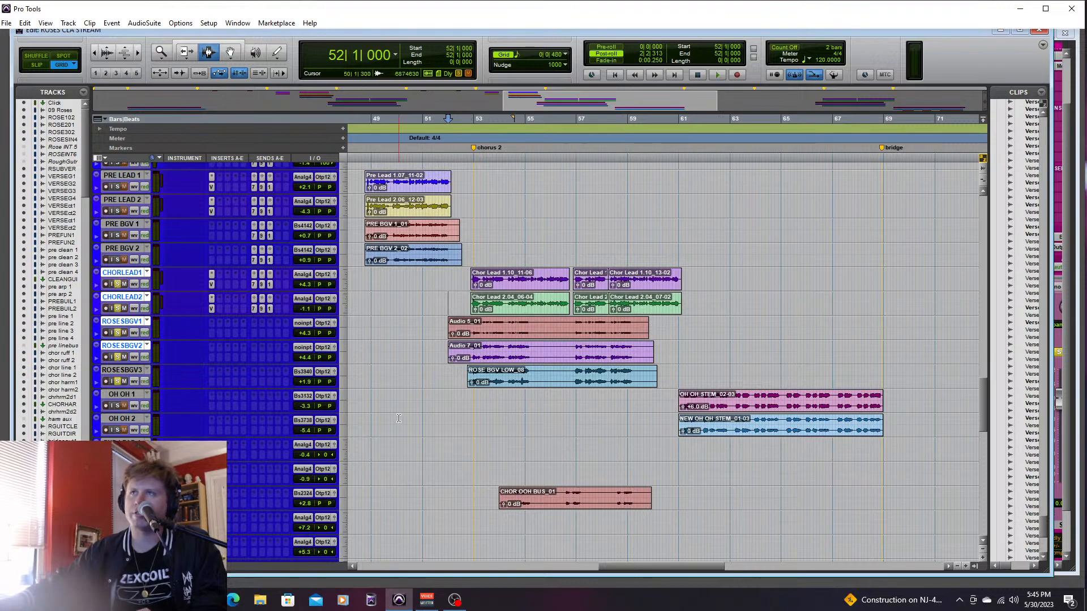
- Play the soloed chorus leads and ROSESBGV tracks from 52|1|000 and set ROSESBGV3 to +4.5 dB
{"action": "key", "text": "space"}
{"action": "key", "text": "ctrl+equal"}
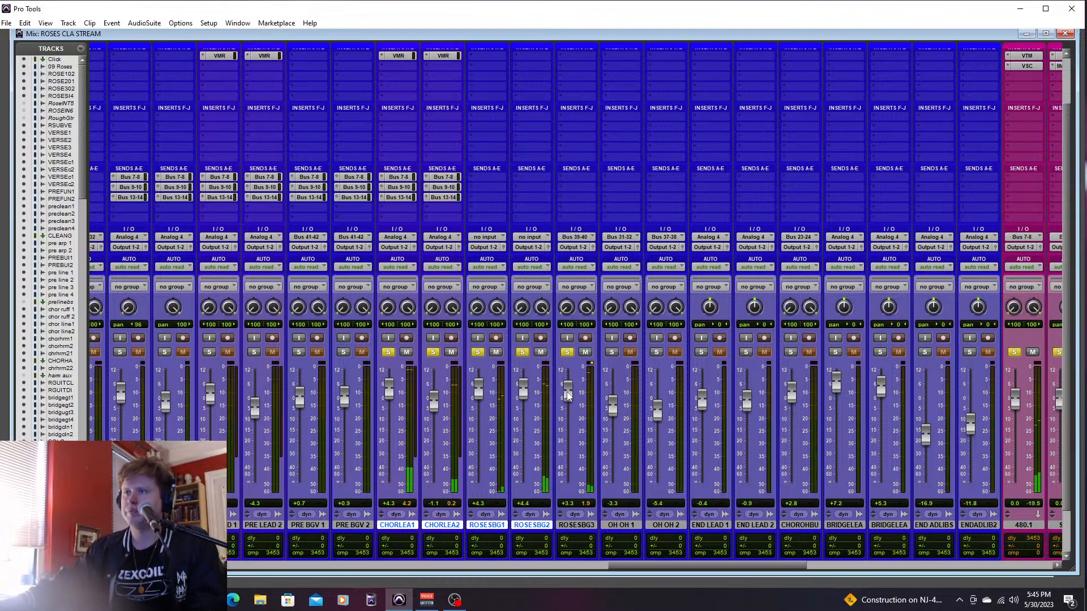
{"action": "left_click_drag", "start_coordinate": [570, 390], "coordinate": [567, 387]}
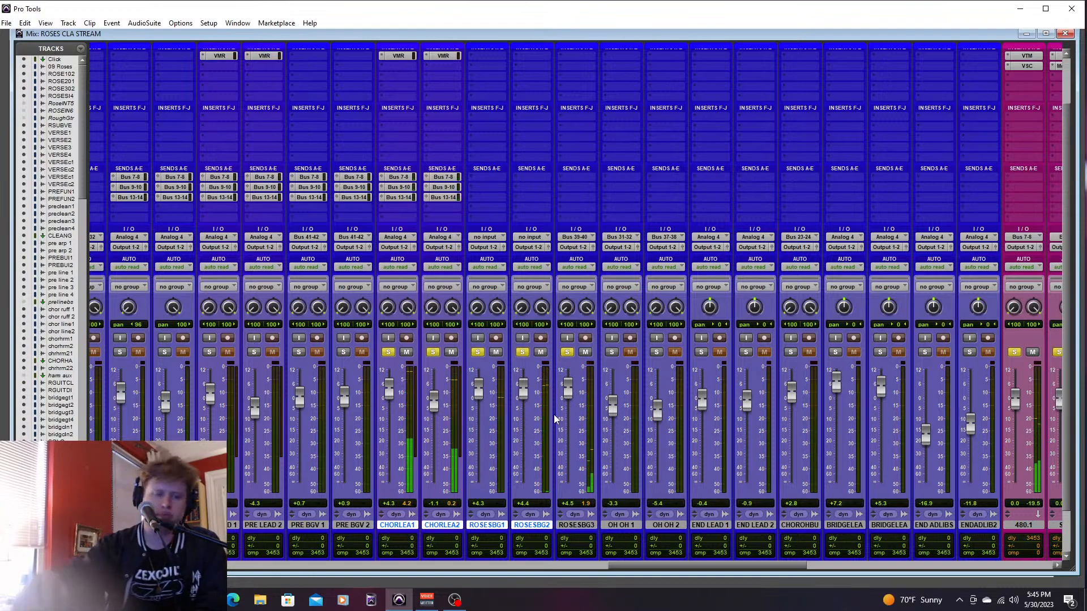
{"action": "key", "text": "ctrl+equal"}
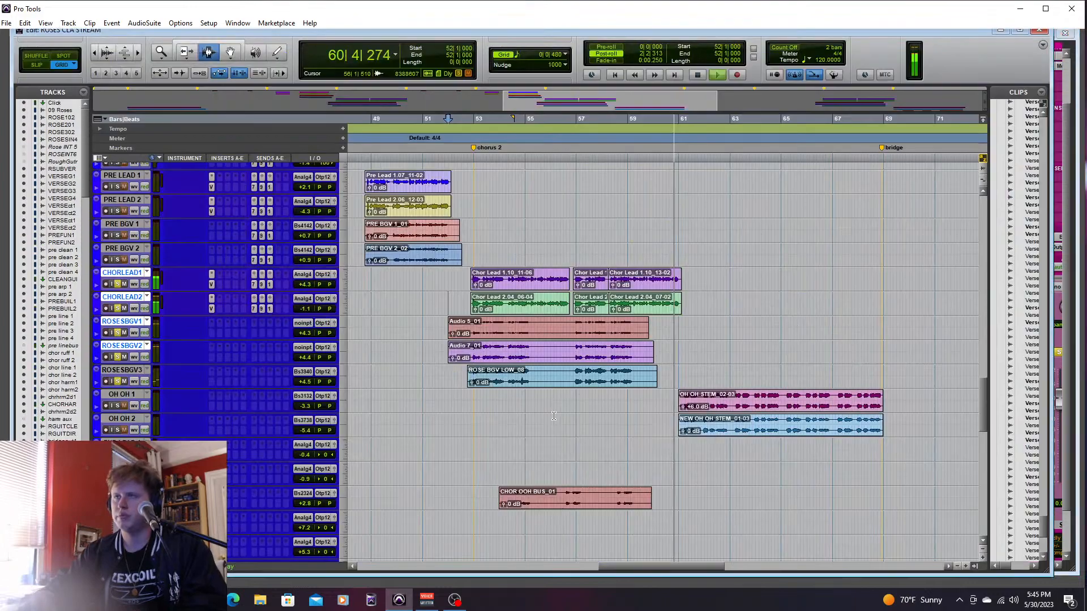
{"action": "key", "text": "space"}
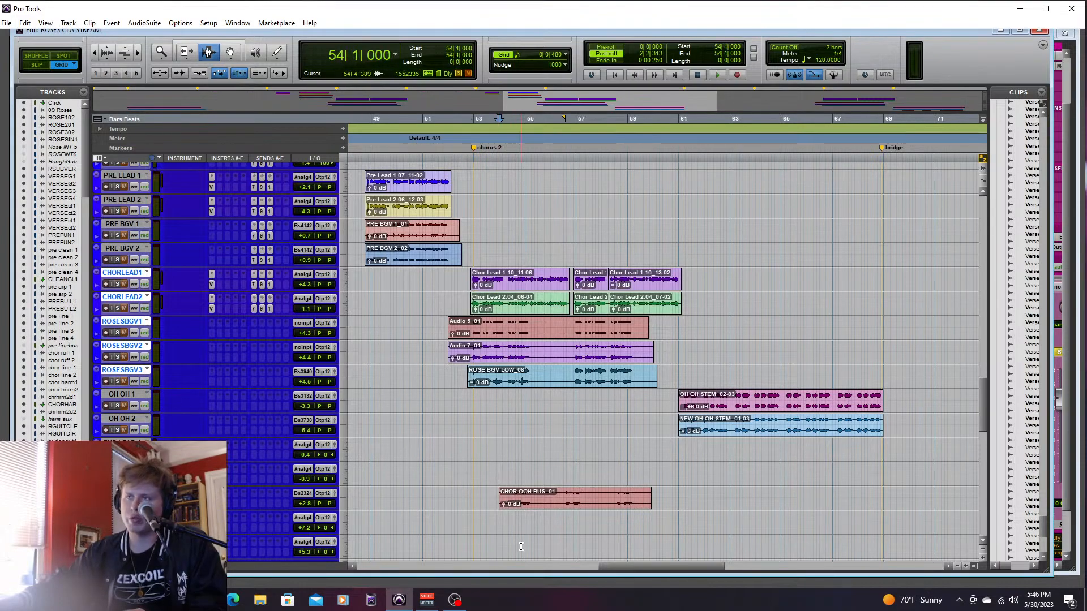
- Play the chorus ooh bus from 54|1|000, stop playback, and turn off solo on the 480.1, Slap.1 and 1/4.1 tracks
{"action": "key", "text": "space"}
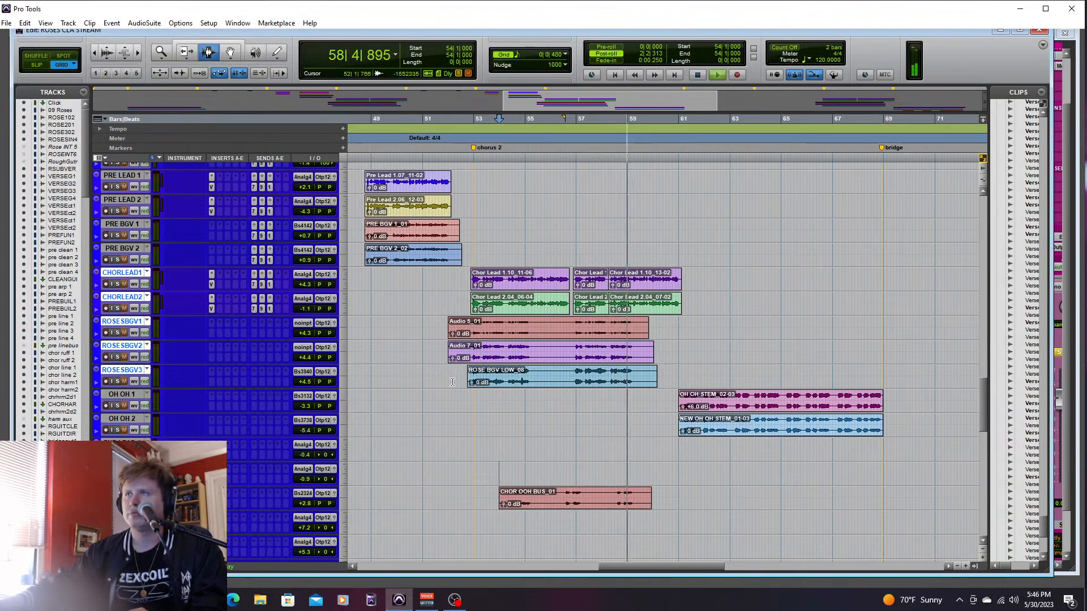
{"action": "key", "text": "space"}
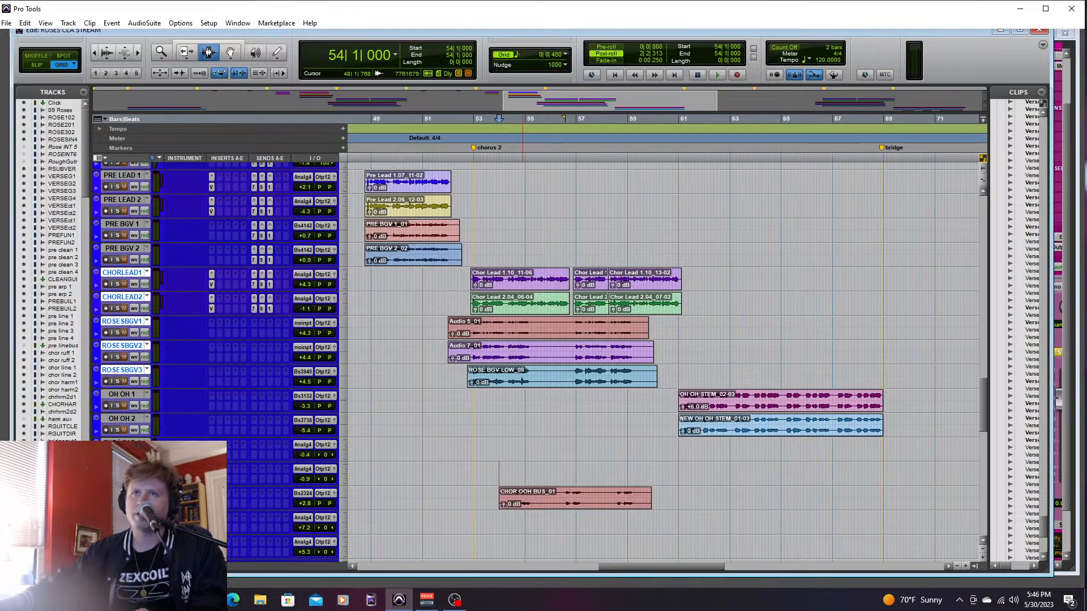
{"action": "mouse_move", "coordinate": [981, 399]}
{"action": "left_mouse_down"}
{"action": "mouse_move", "coordinate": [982, 487]}
{"action": "mouse_move", "coordinate": [994, 434]}
{"action": "mouse_move", "coordinate": [985, 416]}
{"action": "left_mouse_up"}
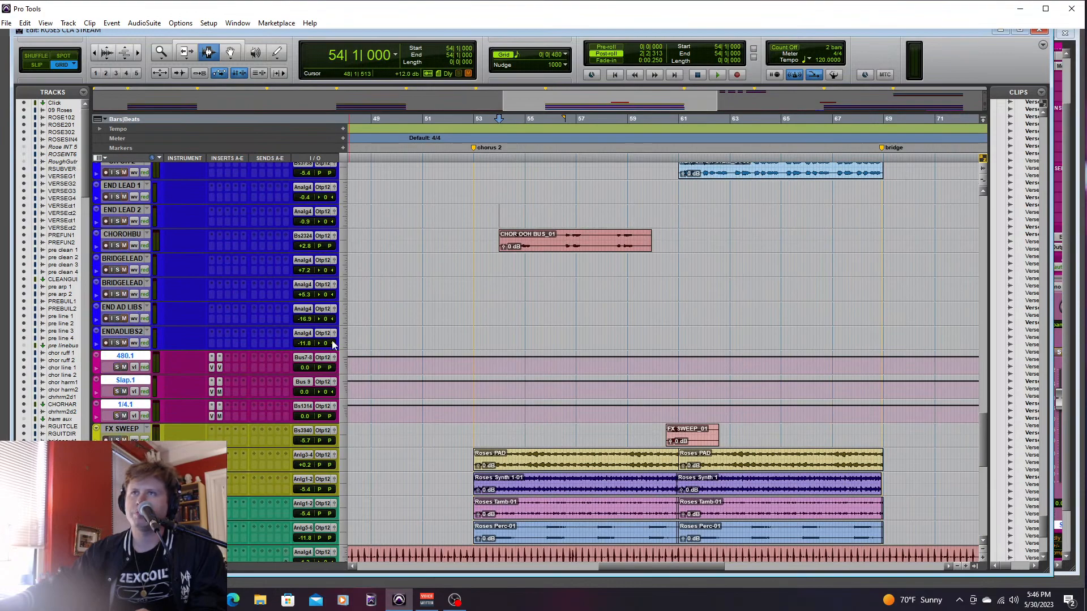
- Play the full mix from just before chorus 2 and set ROSESBGV3 to +7.5 dB and CHOROHBU to +10.1 dB
{"action": "left_click", "coordinate": [464, 338]}
{"action": "key", "text": "space"}
{"action": "left_click_drag", "start_coordinate": [984, 442], "coordinate": [990, 412]}
{"action": "key", "text": "ctrl+equal"}
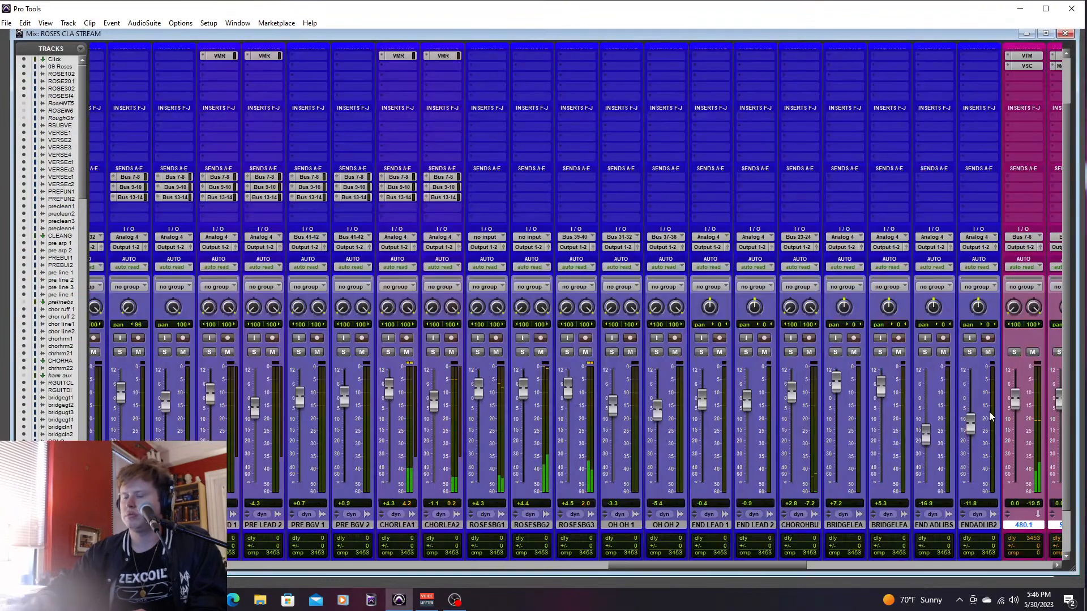
{"action": "left_click_drag", "start_coordinate": [562, 382], "coordinate": [569, 388]}
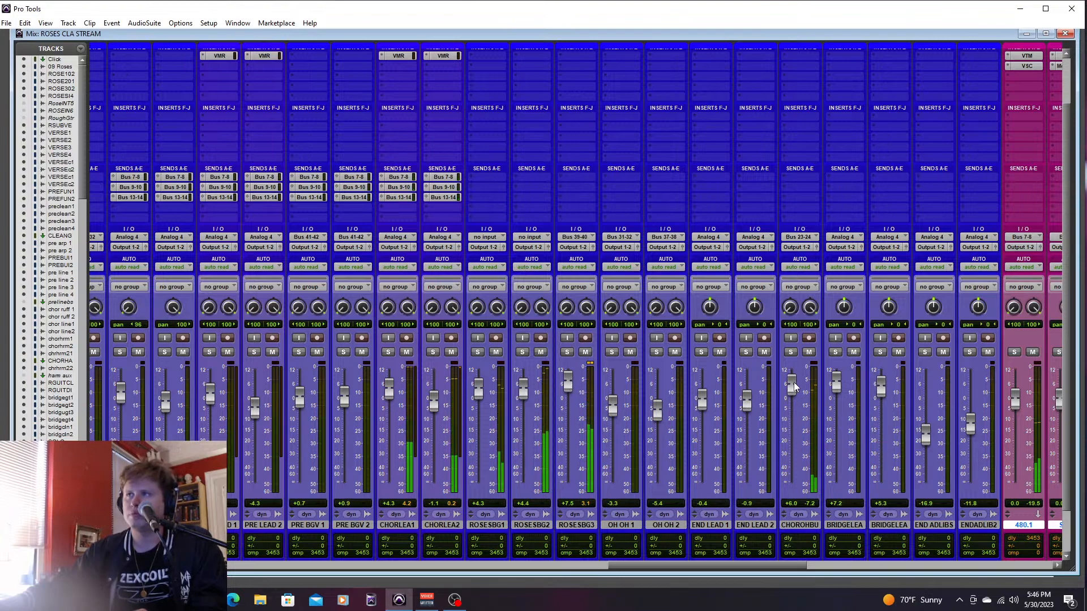
{"action": "left_click_drag", "start_coordinate": [793, 392], "coordinate": [795, 385]}
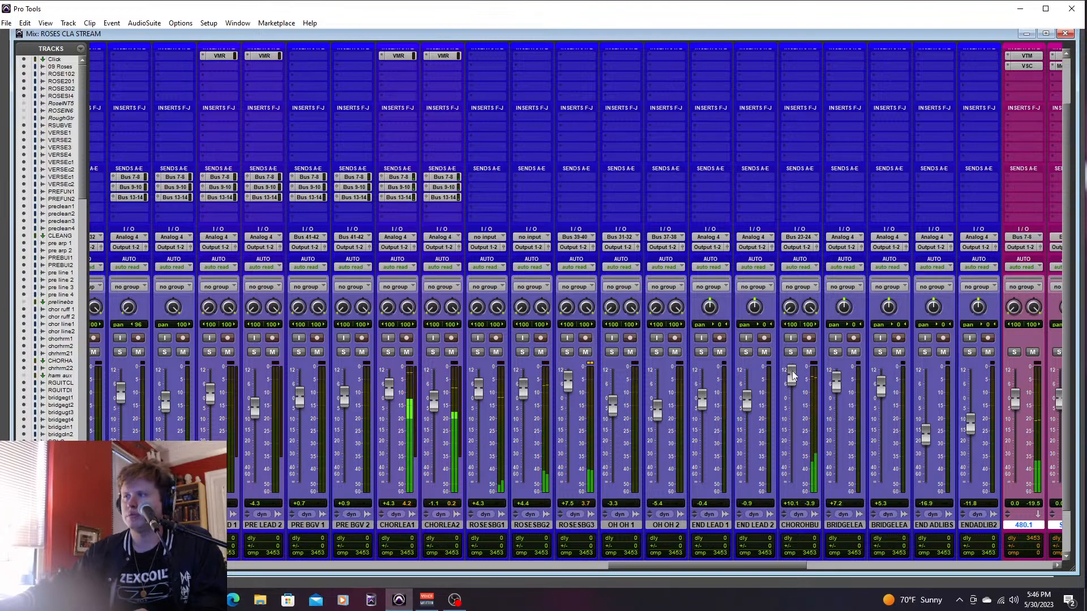
{"action": "key", "text": "ctrl+equal"}
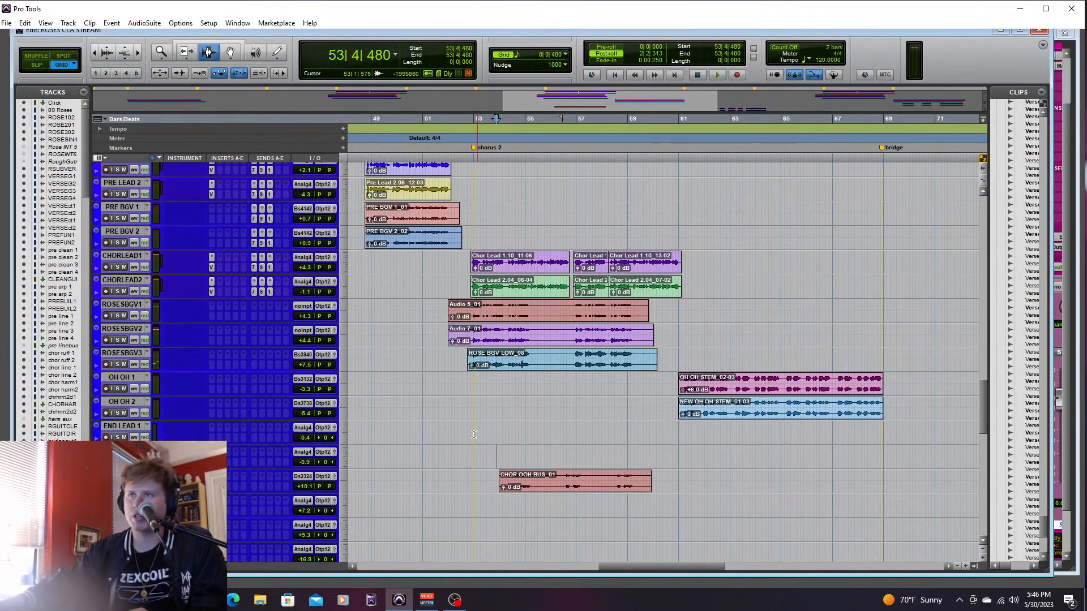
- Play the full mix through chorus 2 from 52|4|000, and check OH OH 1 in solo from 60|3|000 to the bridge
{"action": "key", "text": "space"}
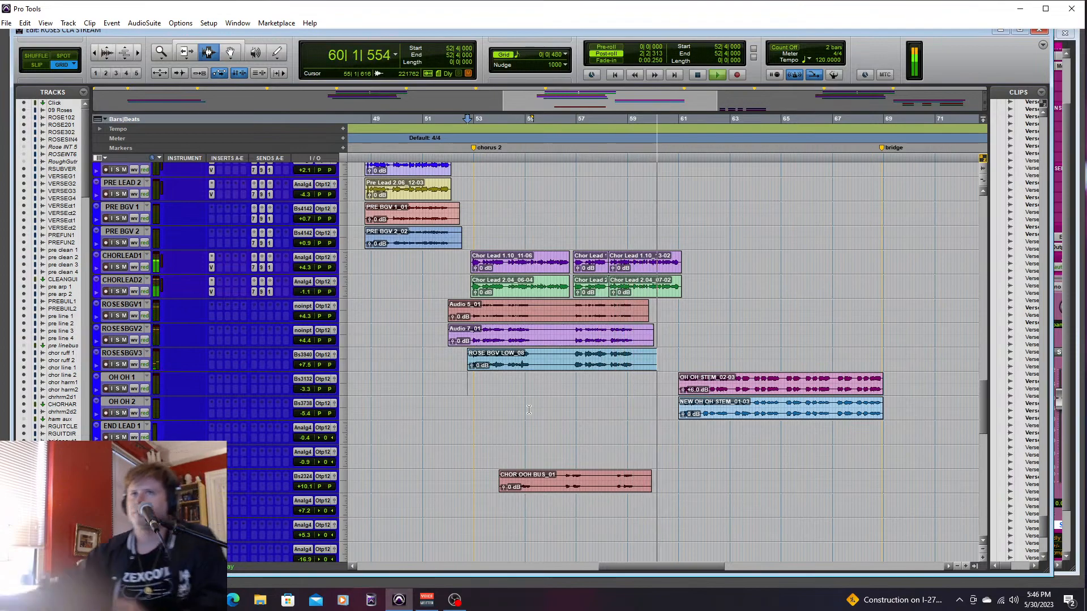
{"action": "key", "text": "space"}
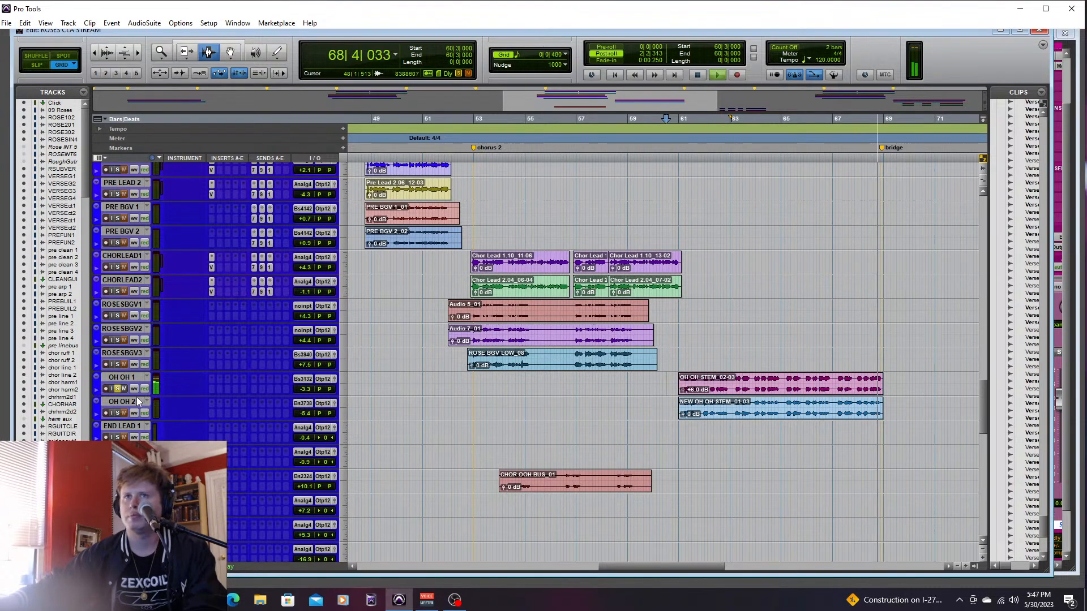
{"action": "left_click", "coordinate": [118, 389]}
{"action": "key", "text": "space"}
- Solo OH OH 2, play it from 60|4|480, and set its level to +0.2 dB
{"action": "left_click", "coordinate": [118, 413]}
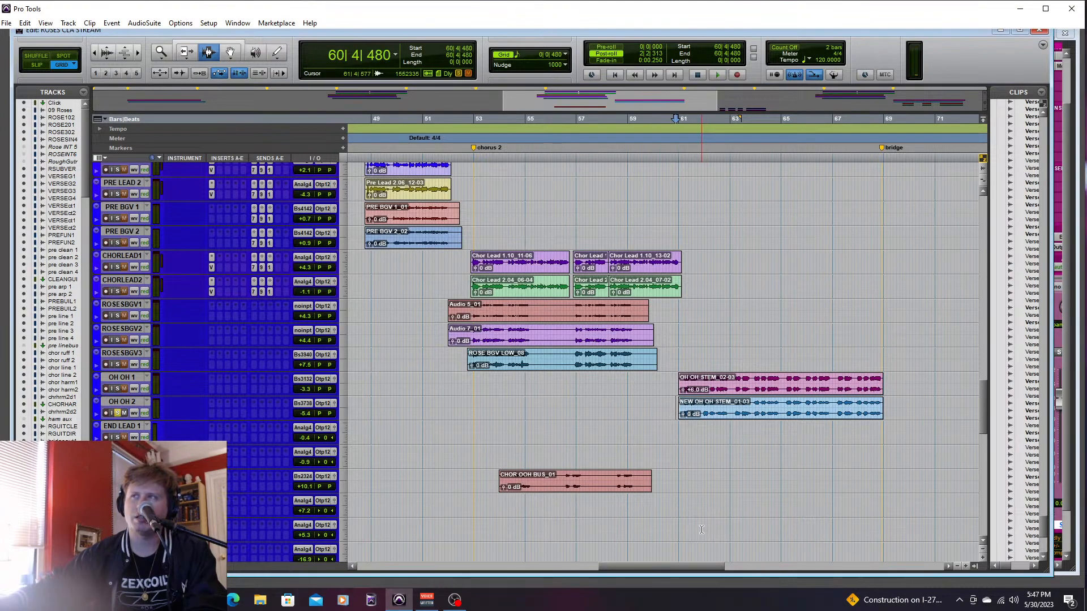
{"action": "key", "text": "space"}
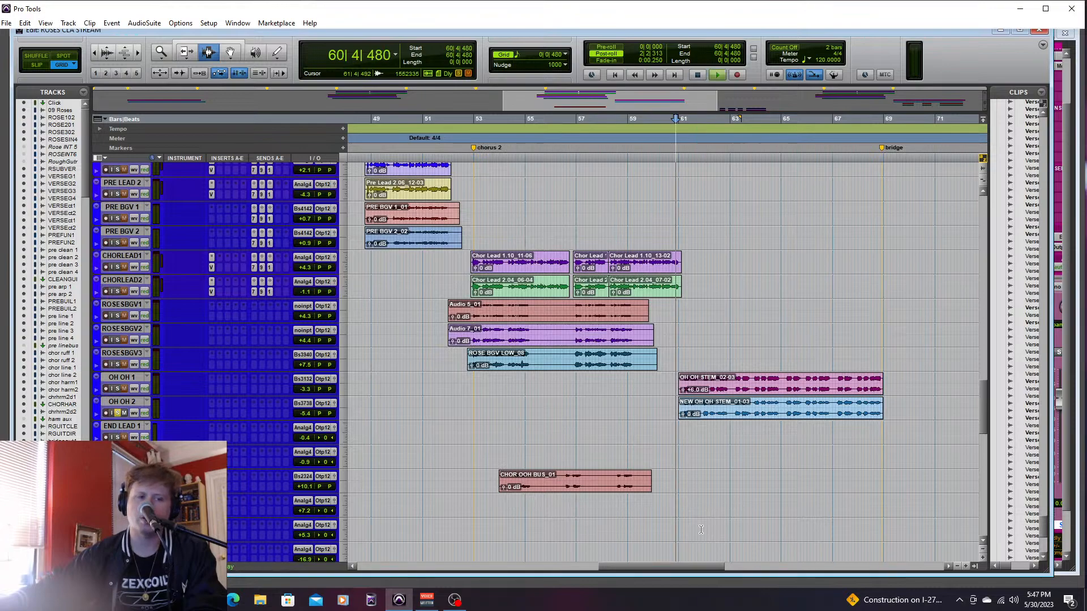
{"action": "key", "text": "ctrl+equal"}
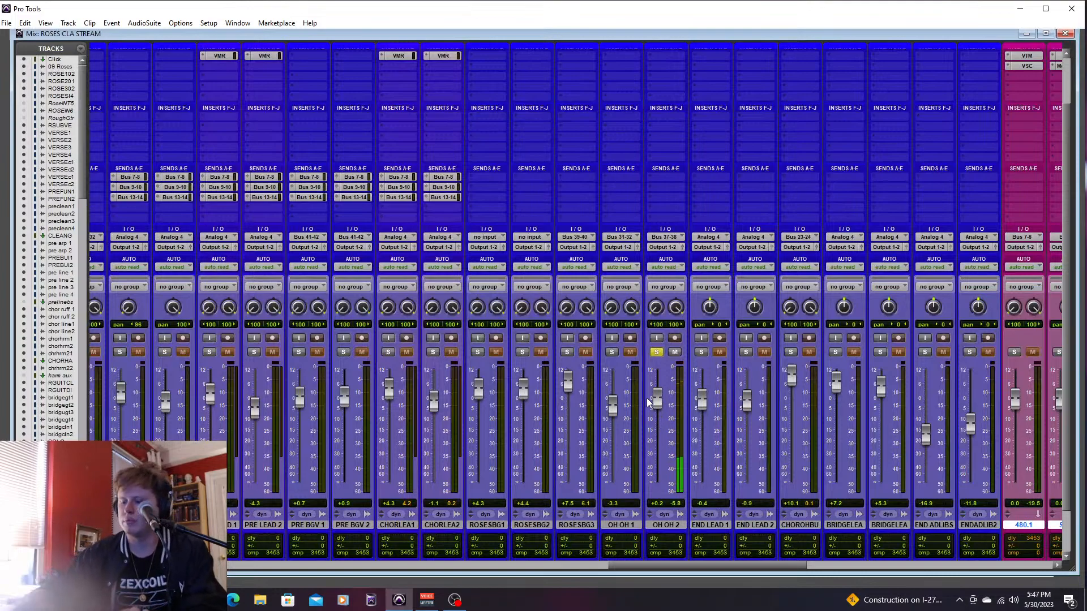
{"action": "key", "text": "ctrl+equal"}
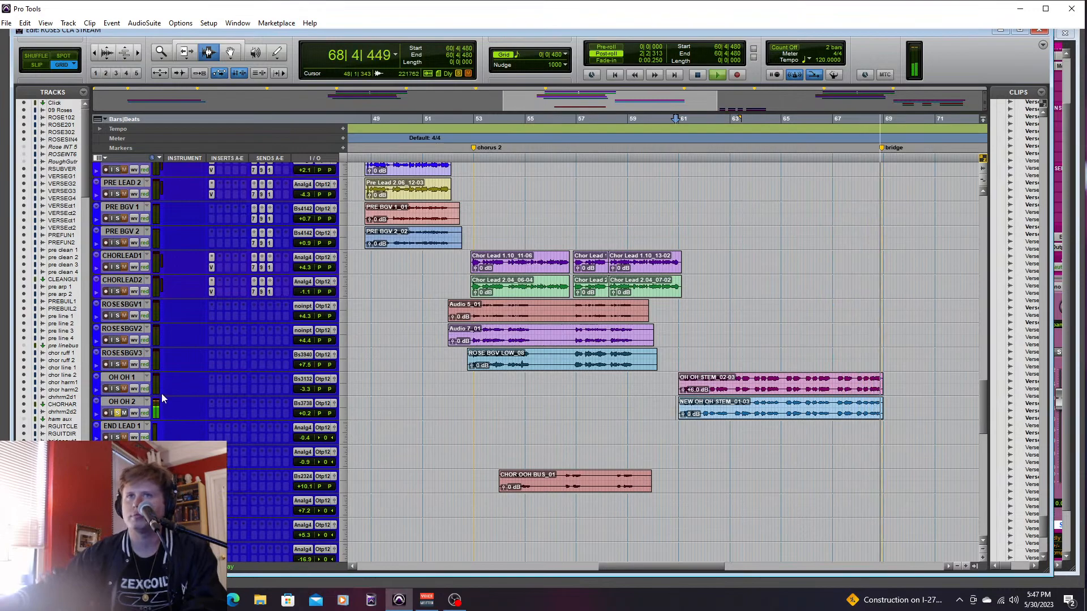
- Solo OH OH 1 alongside OH OH 2, play both from 60|3|480 to compare their levels, and turn off both solos
{"action": "key", "text": "space"}
{"action": "left_click", "coordinate": [117, 389]}
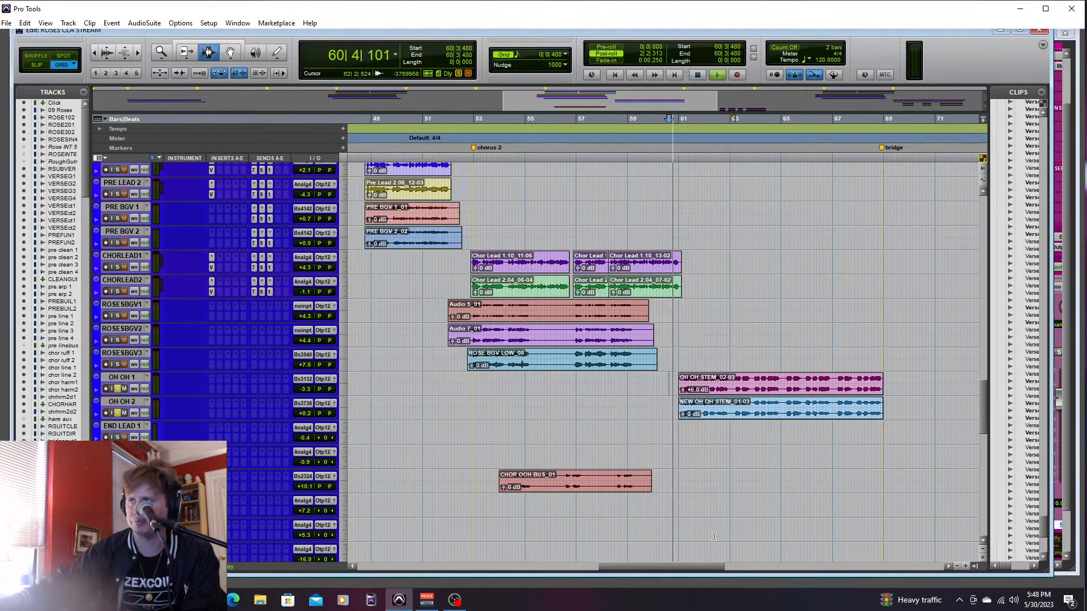
{"action": "key", "text": "ctrl+equal"}
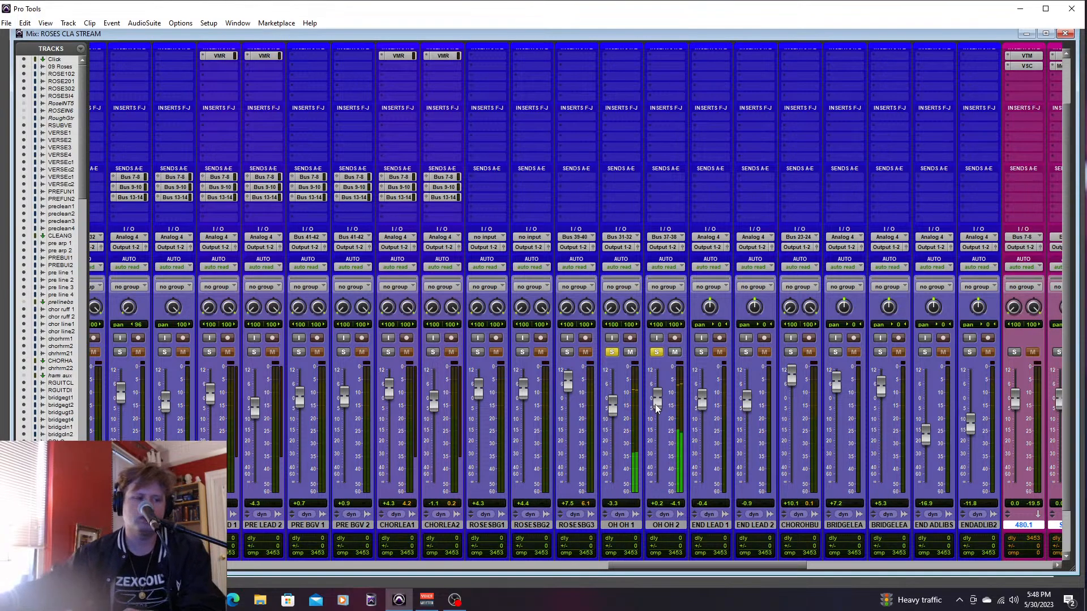
{"action": "left_click", "coordinate": [656, 352]}
{"action": "left_click", "coordinate": [611, 351]}
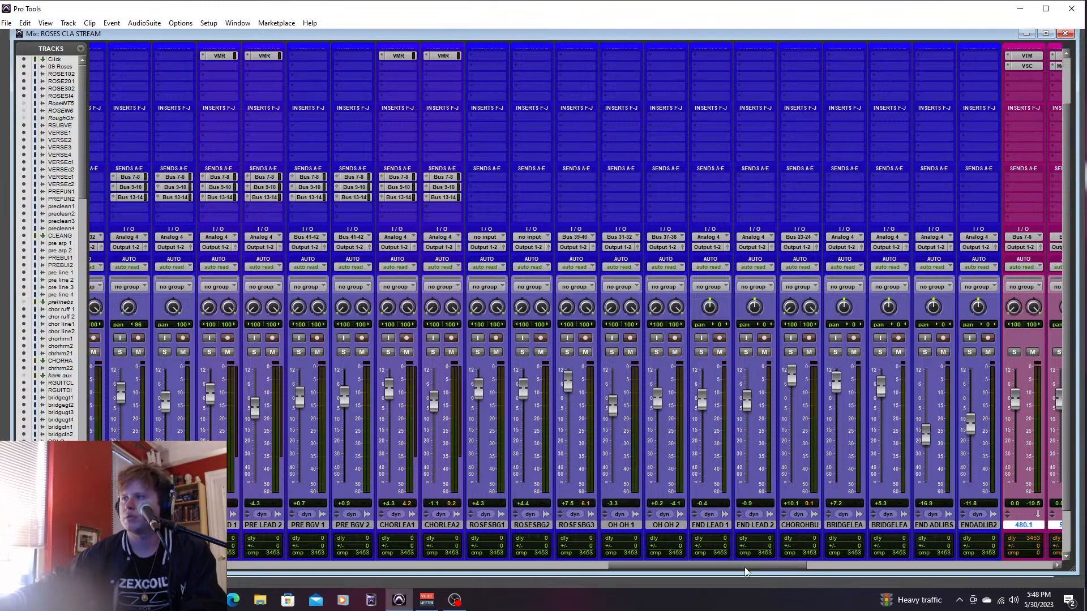
- Play from 52|1|480 and set CHORLEAD1 to +7.7 dB, CHORLEAD2 to +2.8 dB, OH OH 1 to +6.7 dB and OH OH 2 to +6.5 dB
{"action": "key", "text": "ctrl+equal"}
{"action": "left_click", "coordinate": [452, 350]}
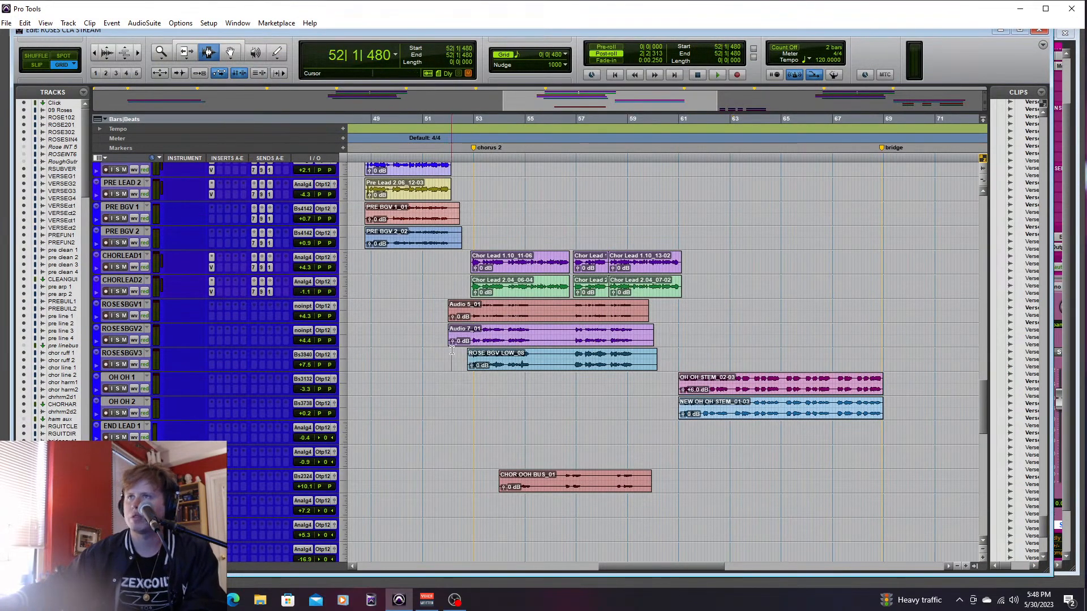
{"action": "key", "text": "space"}
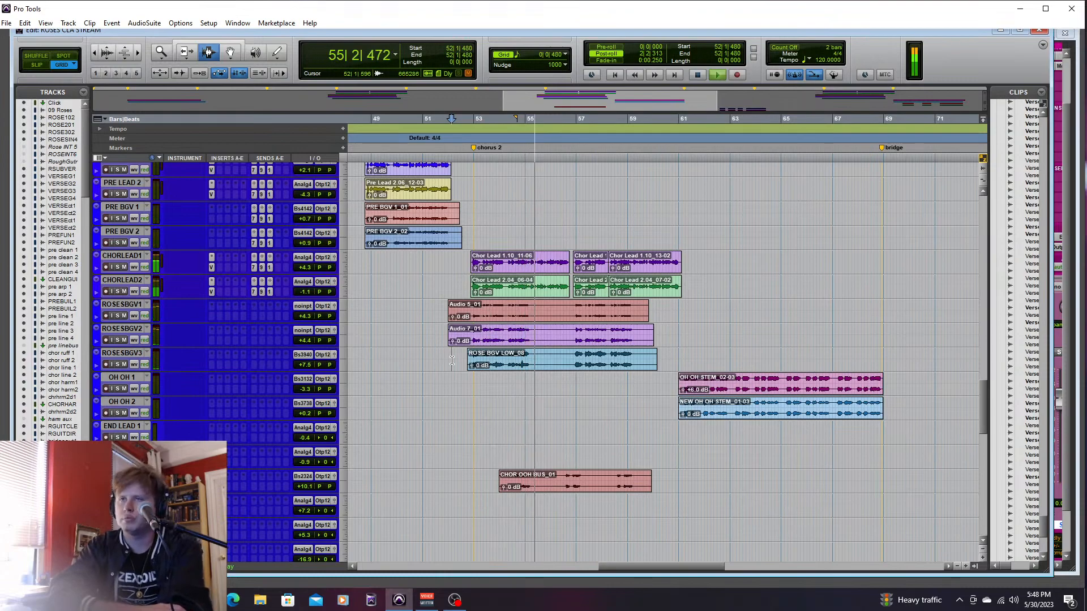
{"action": "key", "text": "ctrl+equal"}
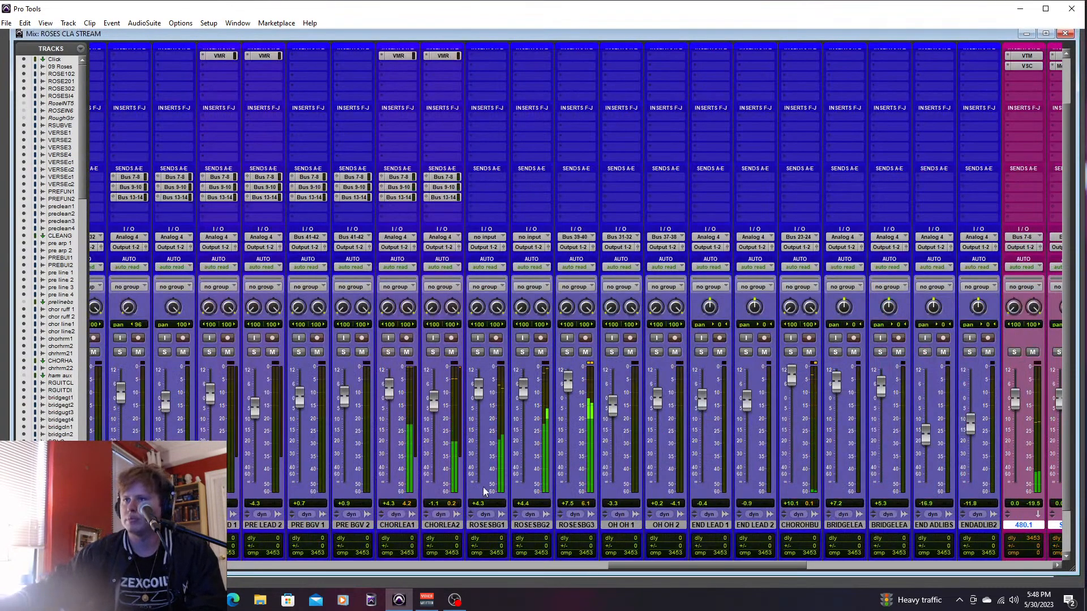
{"action": "left_click_drag", "start_coordinate": [389, 391], "coordinate": [439, 396]}
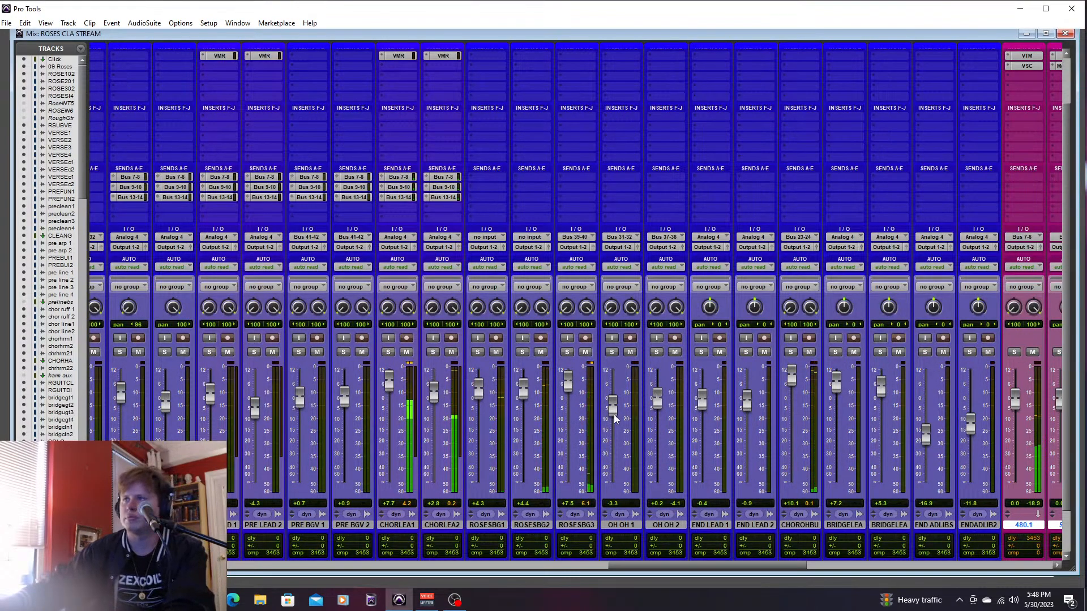
{"action": "left_click_drag", "start_coordinate": [612, 407], "coordinate": [621, 379]}
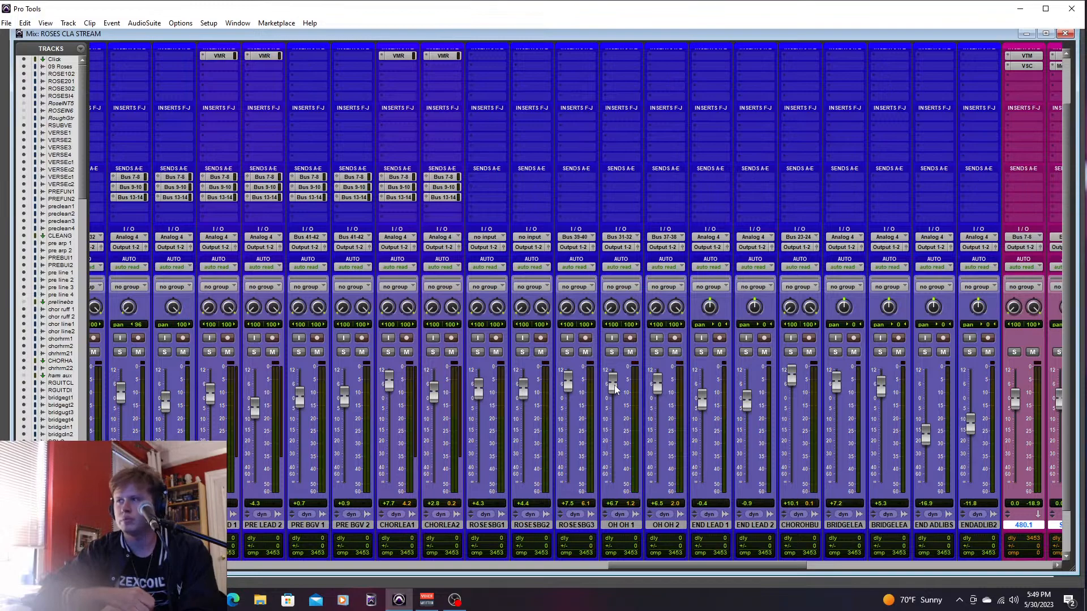
{"action": "key", "text": "ctrl+equal"}
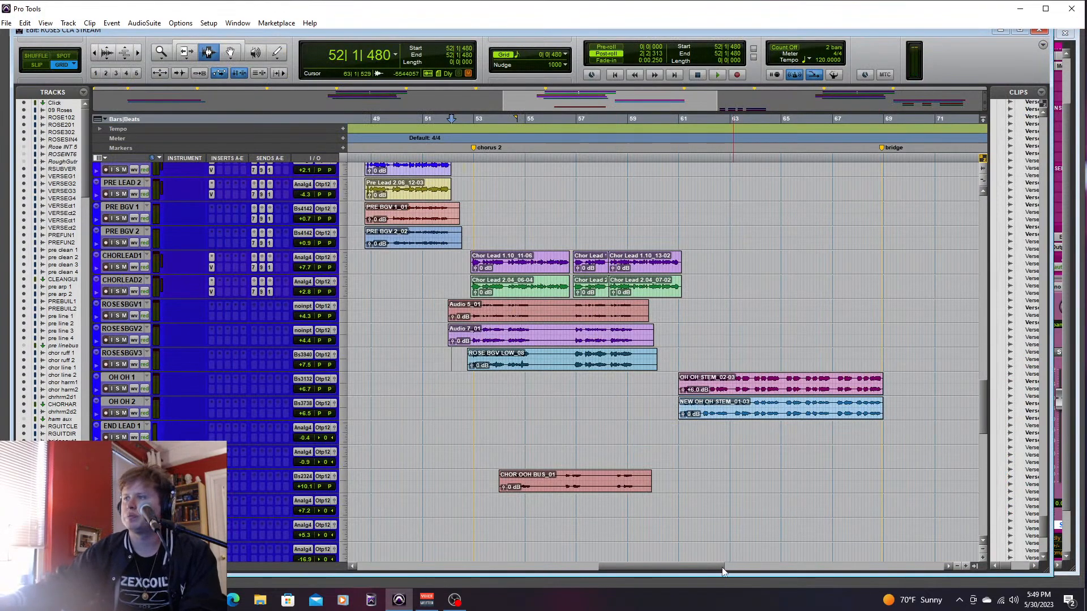
- Create one new stereo aux input track directly below OH OH 2
{"action": "left_click_drag", "start_coordinate": [721, 567], "coordinate": [753, 568]}
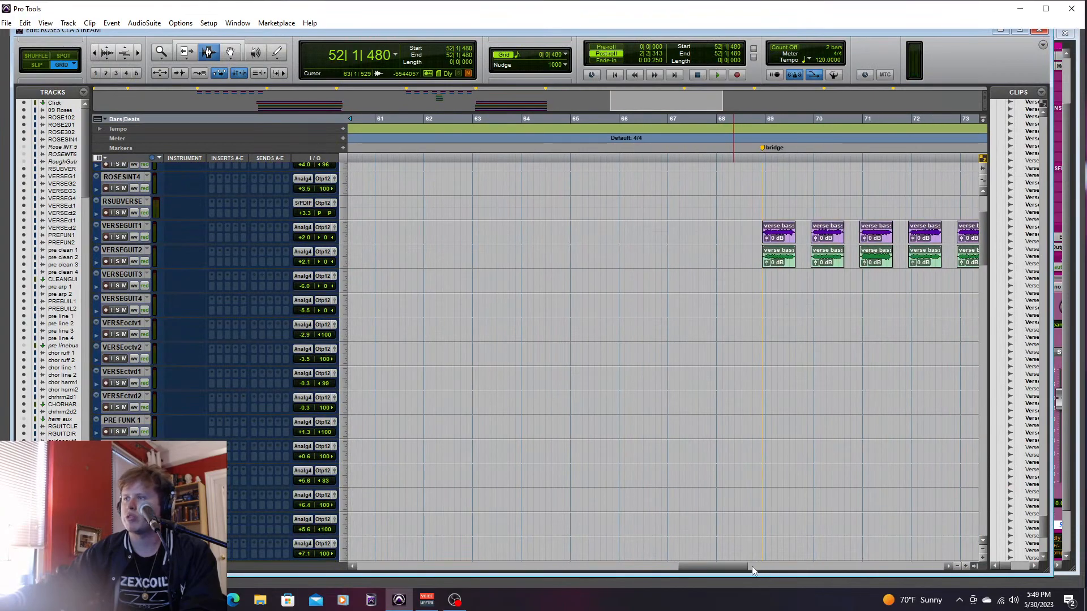
{"action": "left_click_drag", "start_coordinate": [751, 567], "coordinate": [617, 567]}
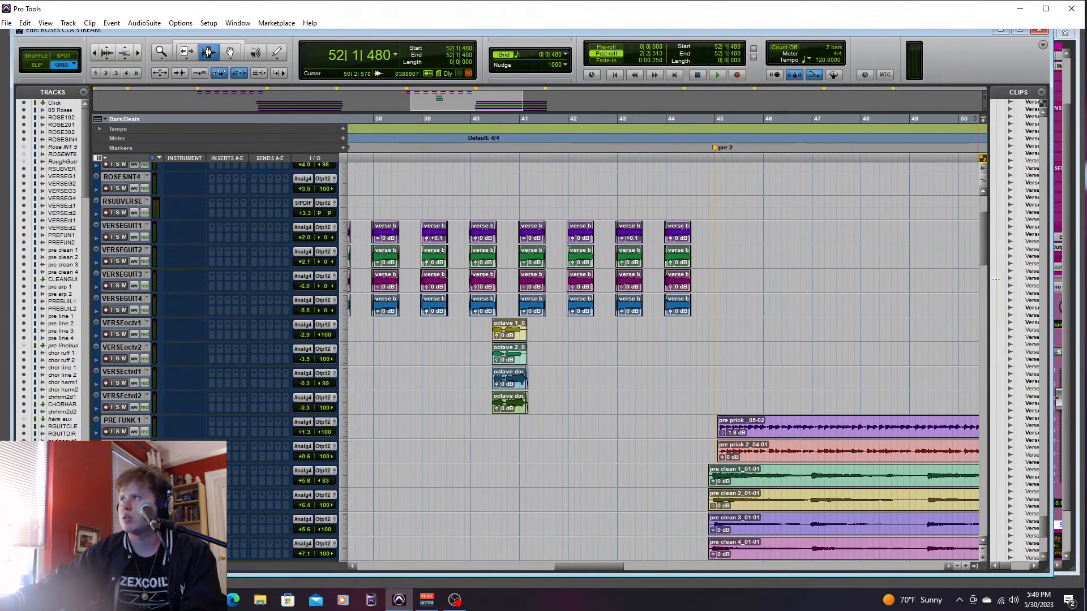
{"action": "left_click_drag", "start_coordinate": [984, 247], "coordinate": [988, 381]}
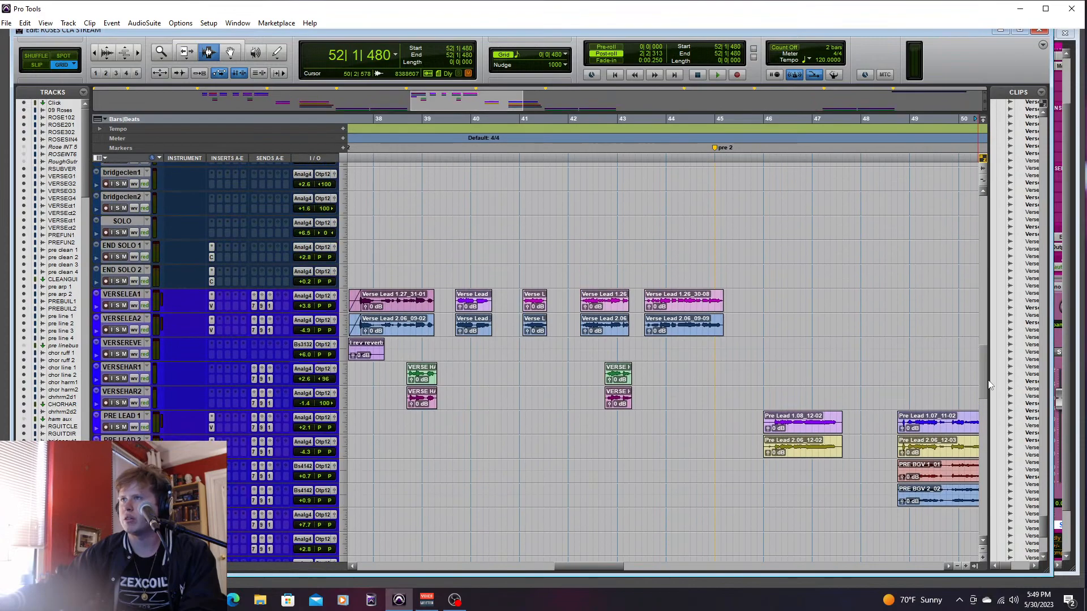
{"action": "left_click_drag", "start_coordinate": [589, 567], "coordinate": [530, 576]}
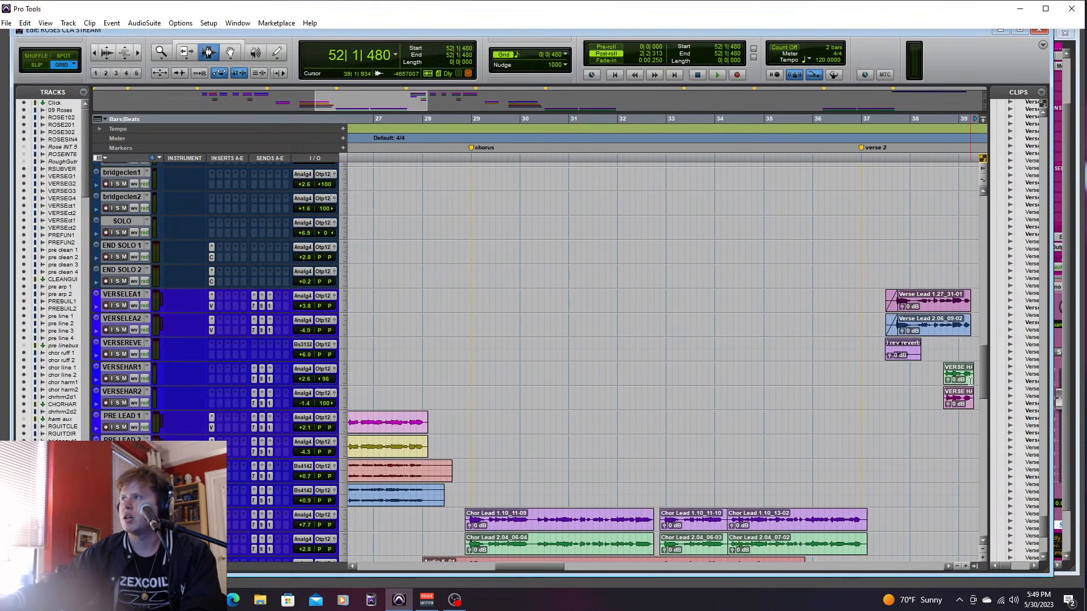
{"action": "scroll", "coordinate": [976, 408], "scroll_direction": "down", "scroll_amount": 10}
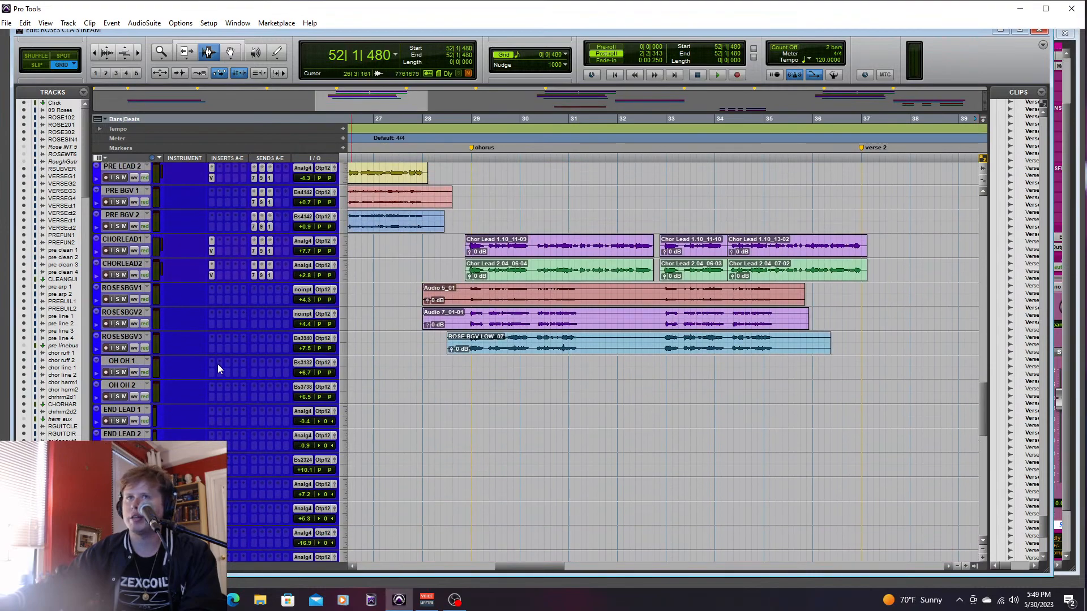
{"action": "right_click", "coordinate": [133, 385]}
{"action": "left_click", "coordinate": [154, 435]}
{"action": "left_click", "coordinate": [471, 205]}
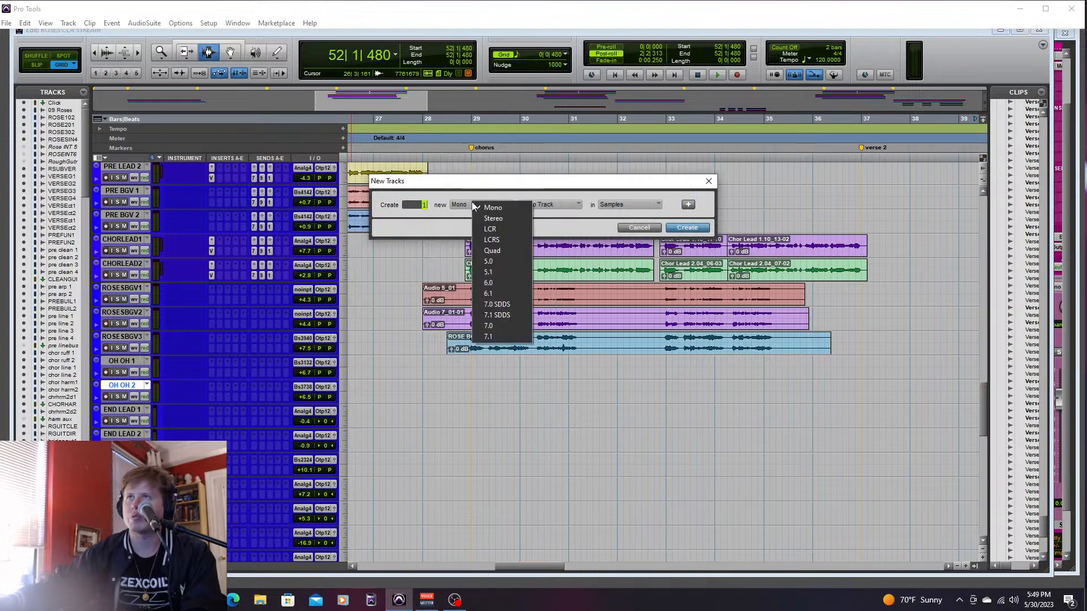
{"action": "left_click", "coordinate": [476, 217]}
{"action": "left_click", "coordinate": [540, 206]}
{"action": "left_click", "coordinate": [563, 219]}
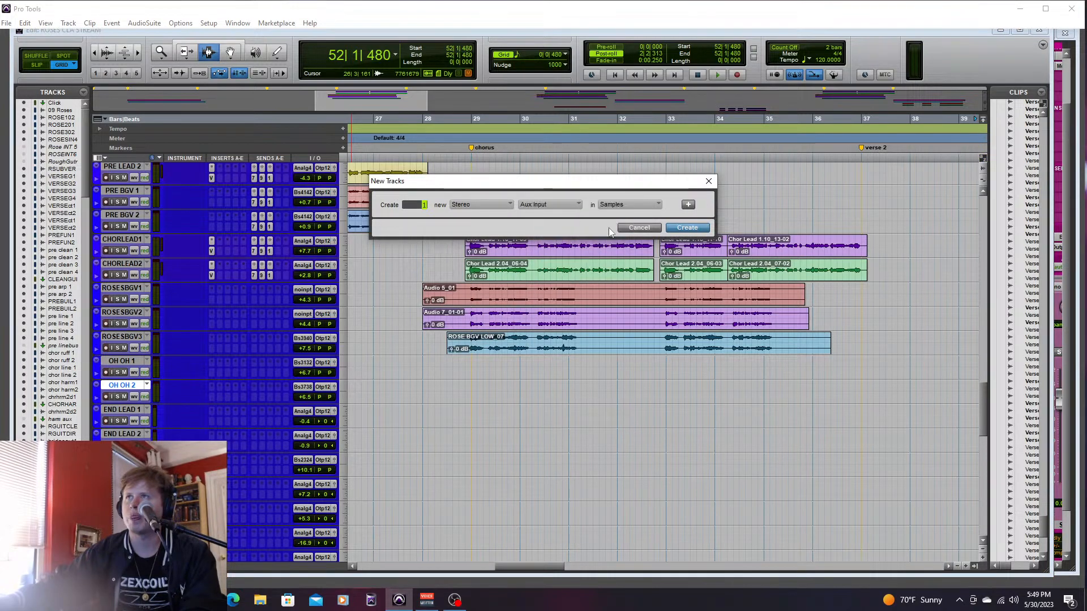
{"action": "left_click", "coordinate": [685, 228]}
- Rename the new aux track to BGV BUS 1
{"action": "right_click", "coordinate": [131, 408]}
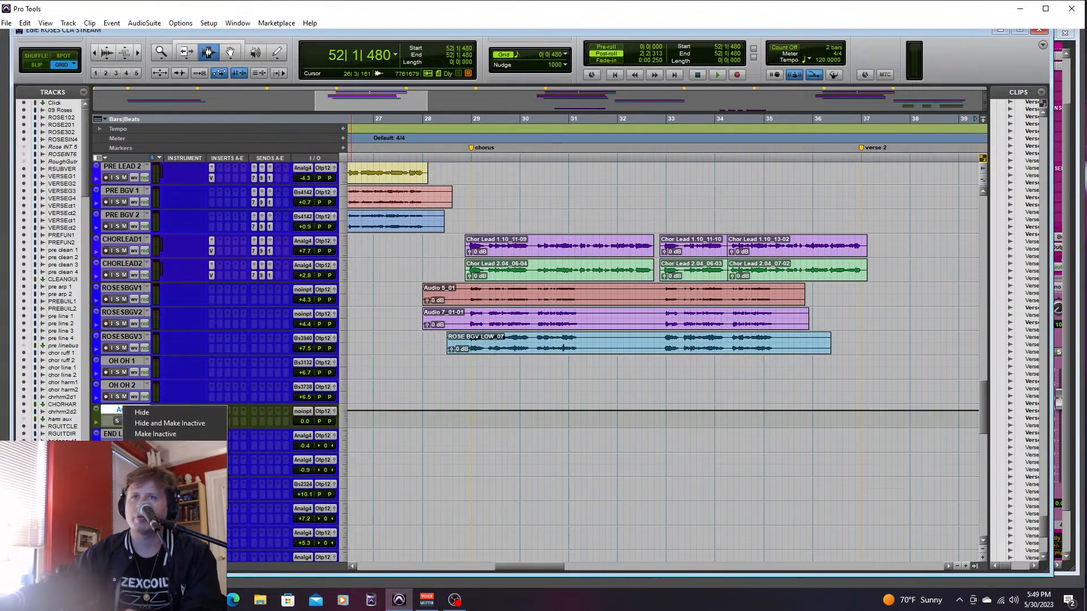
{"action": "left_click", "coordinate": [149, 491]}
{"action": "key", "text": "BackSpace"}
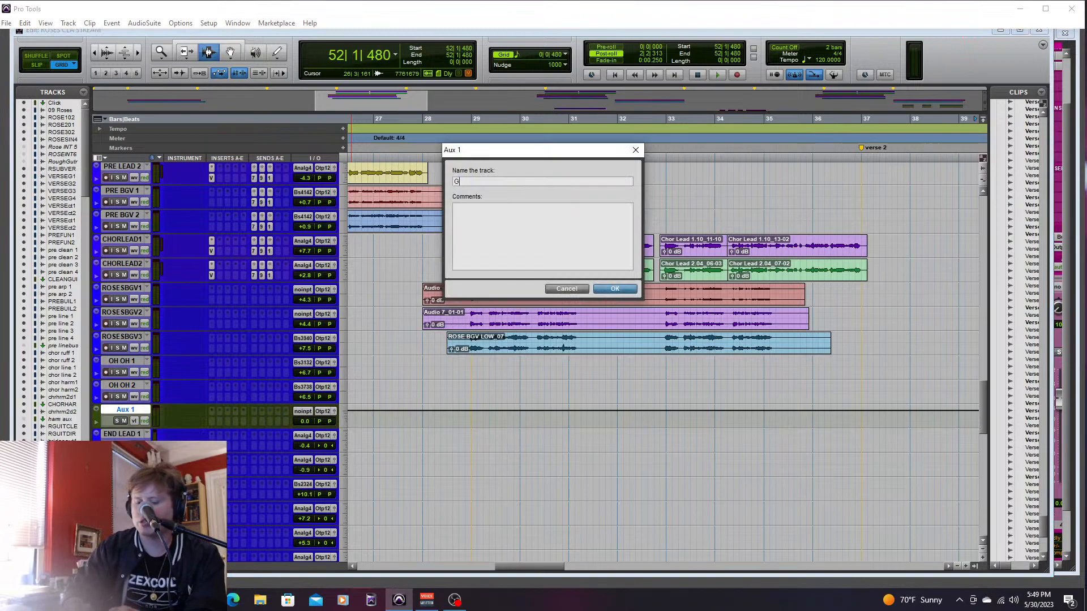
{"action": "type", "text": "BGV BU"}
{"action": "key", "text": "Return"}
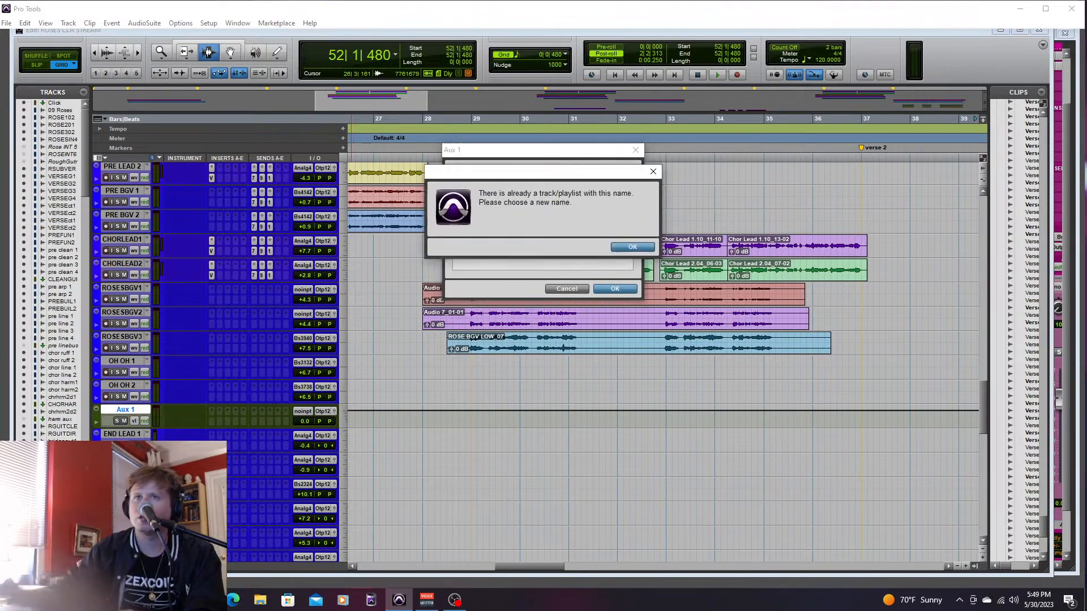
{"action": "left_click", "coordinate": [621, 249]}
{"action": "type", "text": "BUS 1"}
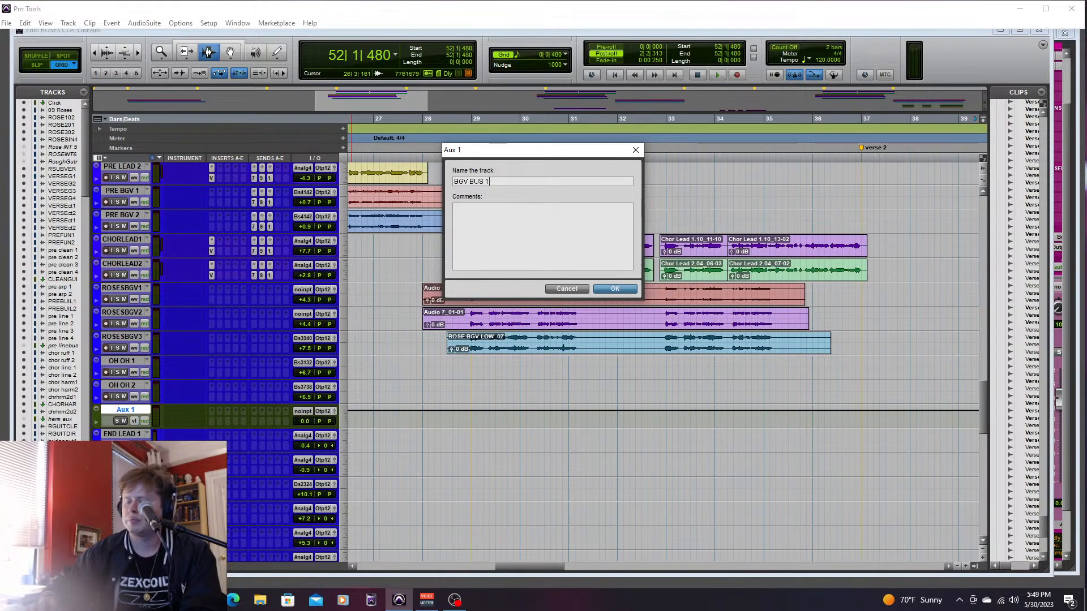
{"action": "key", "text": "Return"}
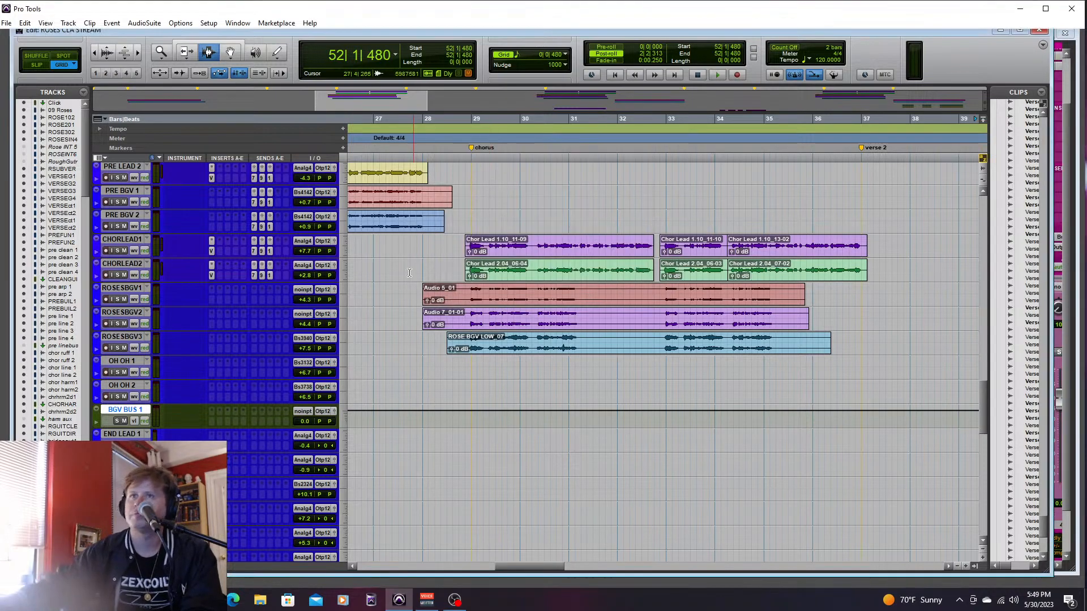
- Set the input of BGV BUS 1 to Bus 47-48 (Stereo)
{"action": "left_click", "coordinate": [302, 411]}
{"action": "mouse_move", "coordinate": [361, 439]}
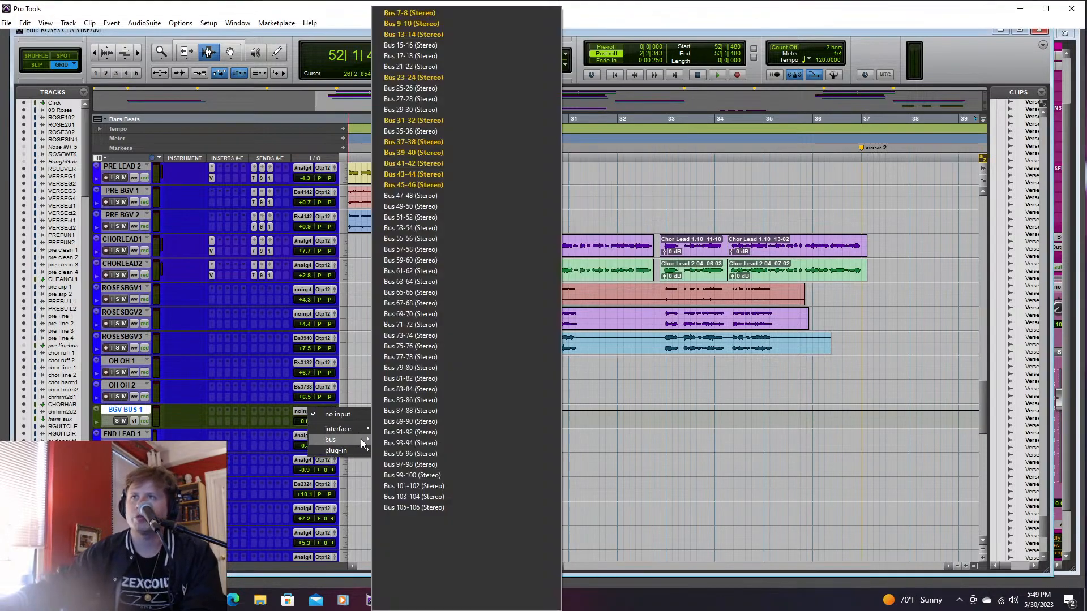
{"action": "left_click", "coordinate": [432, 200]}
- Route the outputs of ROSESBGV1, ROSESBGV2, ROSESBGV3, OH OH 1 and OH OH 2 to Bus 47-48 (Stereo)
{"action": "left_click", "coordinate": [147, 385]}
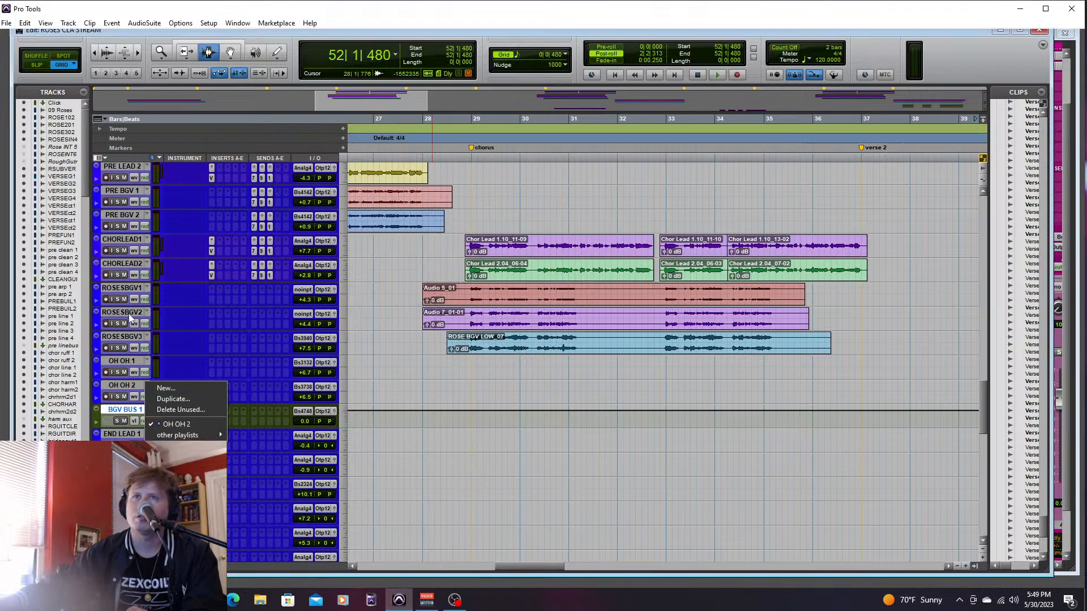
{"action": "left_click", "coordinate": [125, 389]}
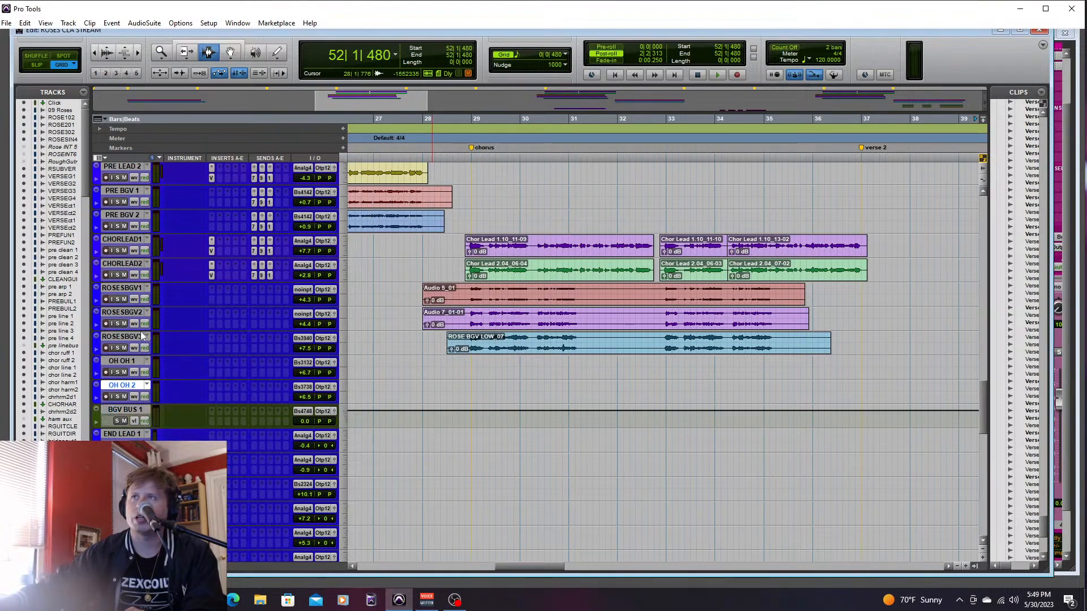
{"action": "left_click", "coordinate": [128, 289], "text": "shift"}
{"action": "left_click", "coordinate": [320, 313]}
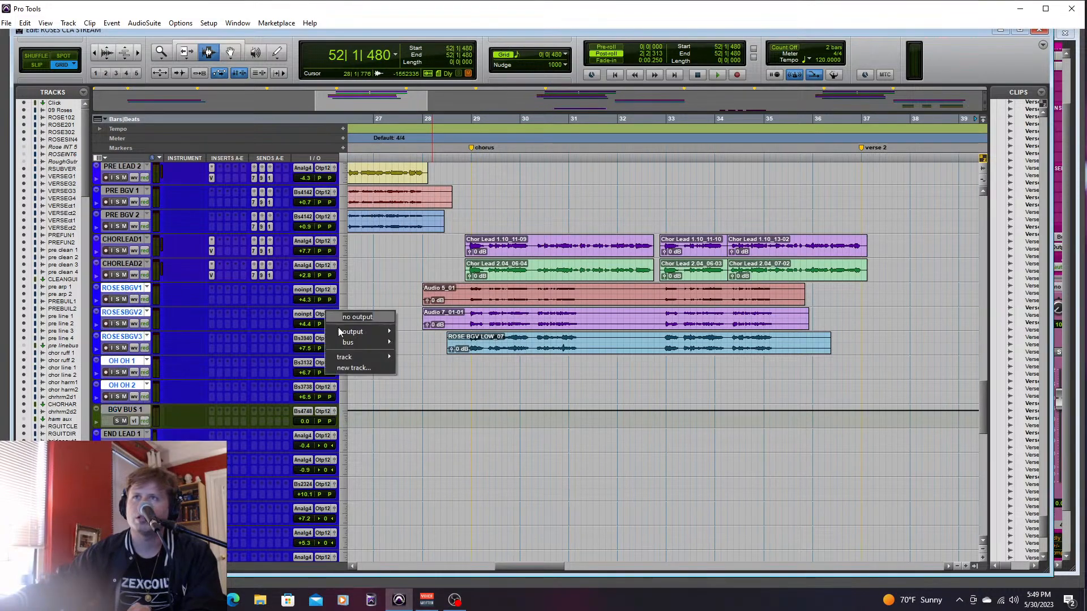
{"action": "mouse_move", "coordinate": [355, 344]}
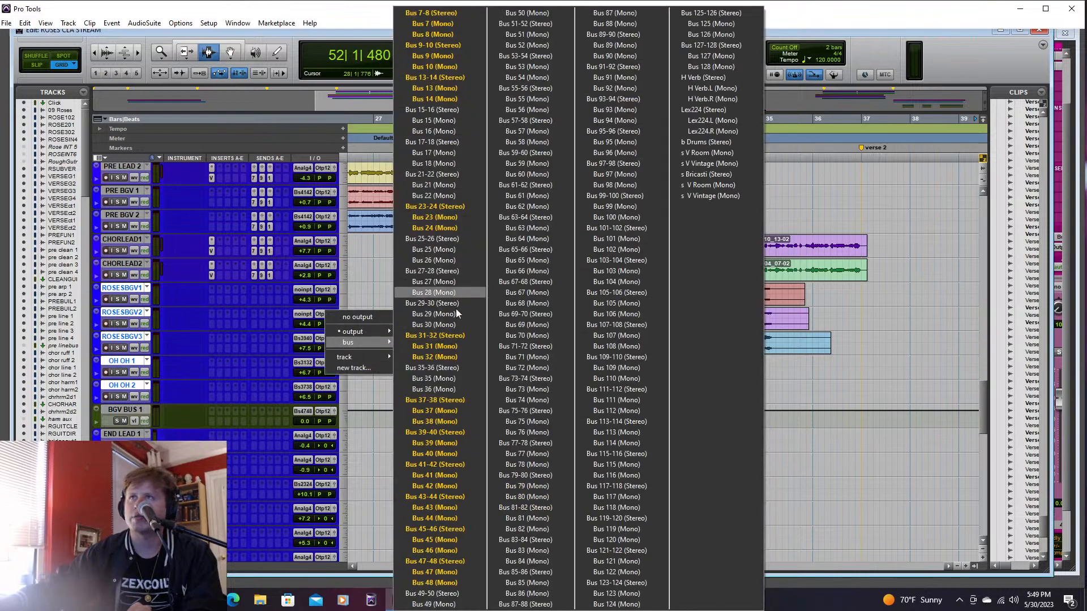
{"action": "left_click", "coordinate": [465, 559]}
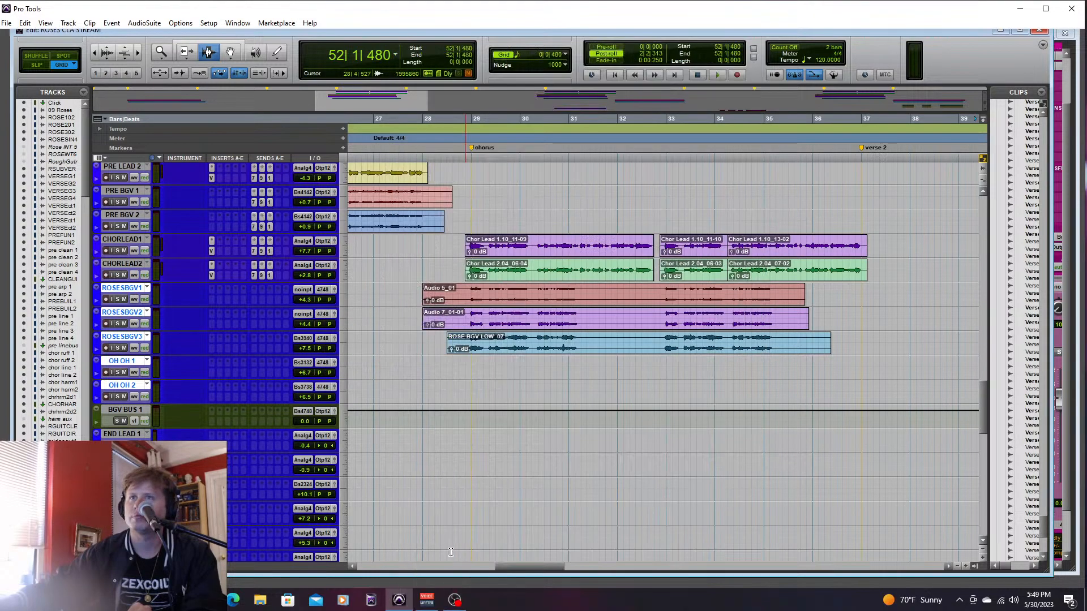
- Add send A on BGV BUS 1 to Bus 7-8 (Stereo) and set its level to -26.4 dB
{"action": "left_click", "coordinate": [256, 413]}
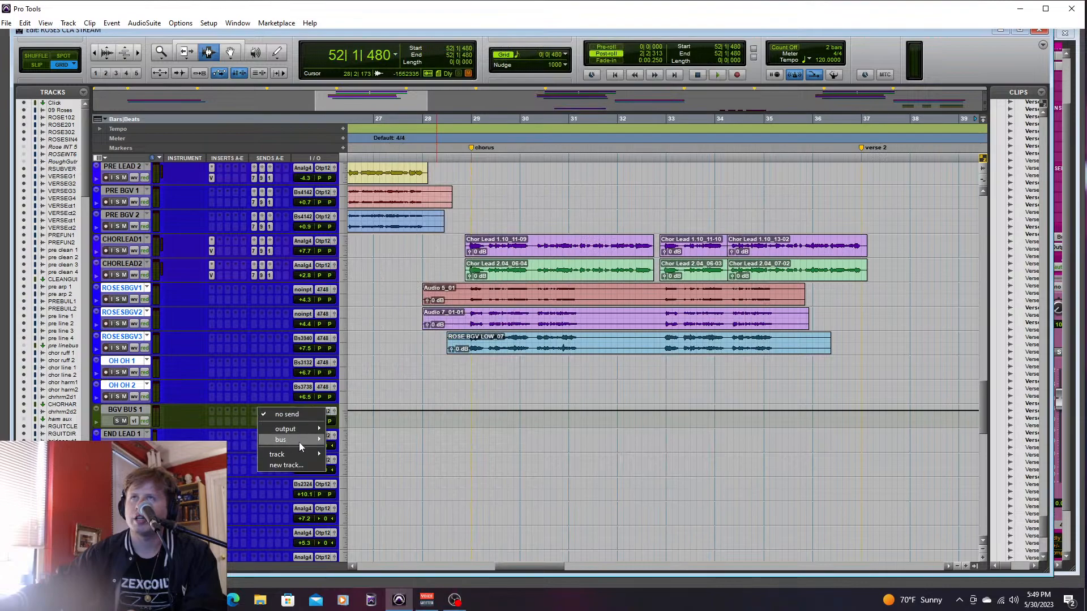
{"action": "mouse_move", "coordinate": [298, 442]}
{"action": "left_click", "coordinate": [367, 15]}
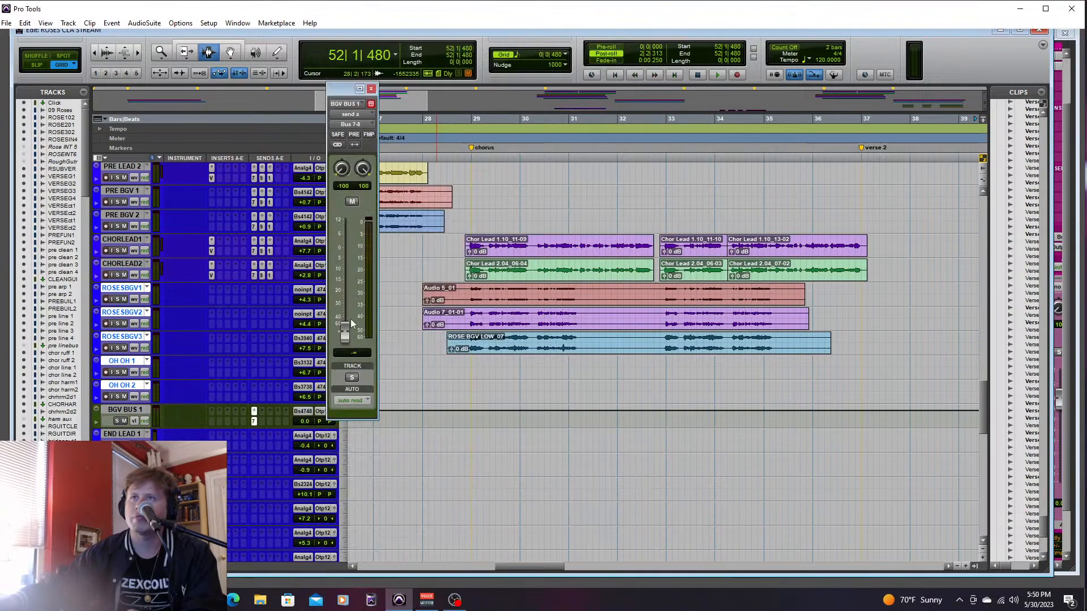
- Add BGV BUS 1 sends to Bus 9-10 and Bus 13-14, raising the Bus 9-10 level and setting Bus 13-14 to -10.7 dB
{"action": "left_click", "coordinate": [262, 412]}
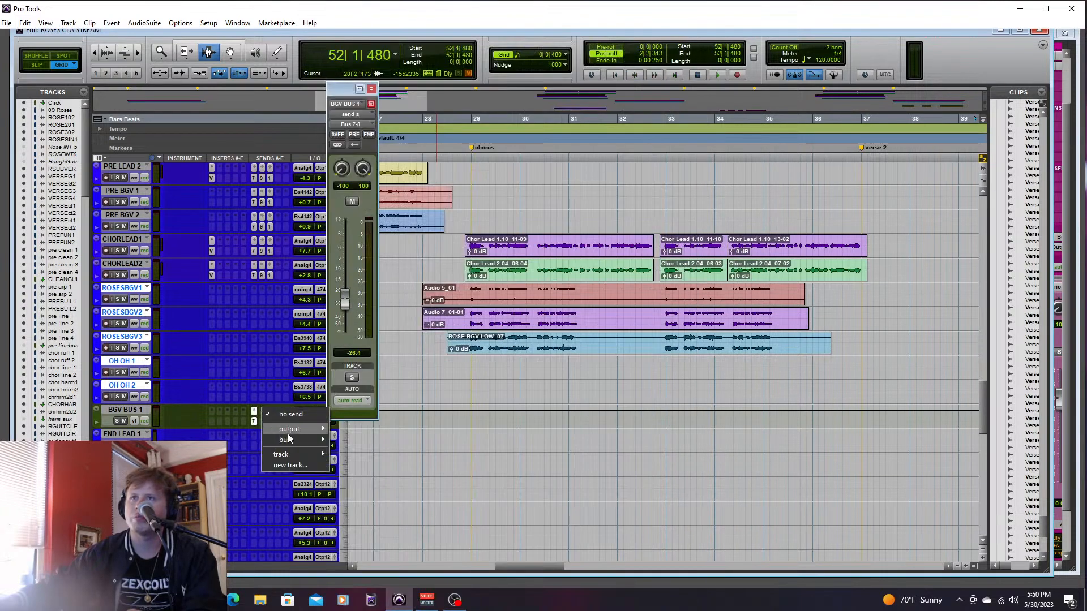
{"action": "mouse_move", "coordinate": [292, 439]}
{"action": "left_click", "coordinate": [367, 45]}
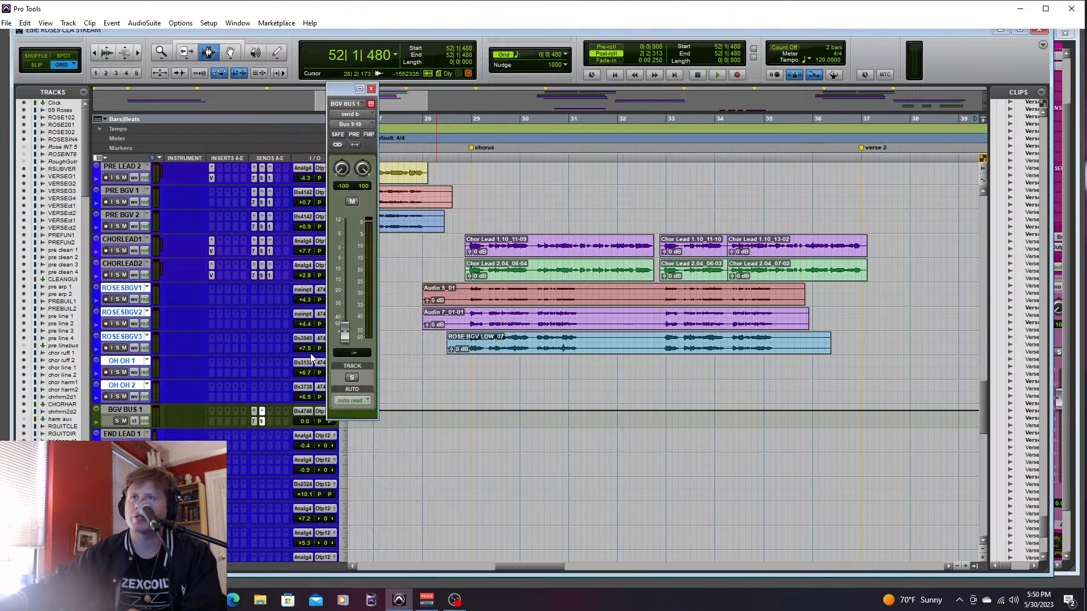
{"action": "left_click", "coordinate": [269, 417]}
{"action": "mouse_move", "coordinate": [292, 440]}
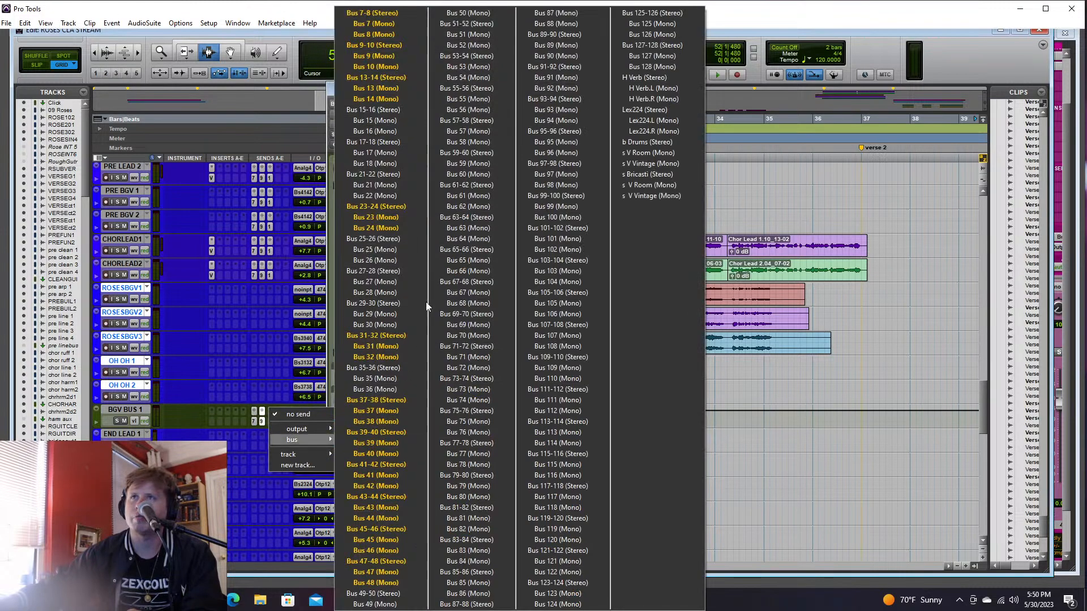
{"action": "left_click", "coordinate": [403, 78]}
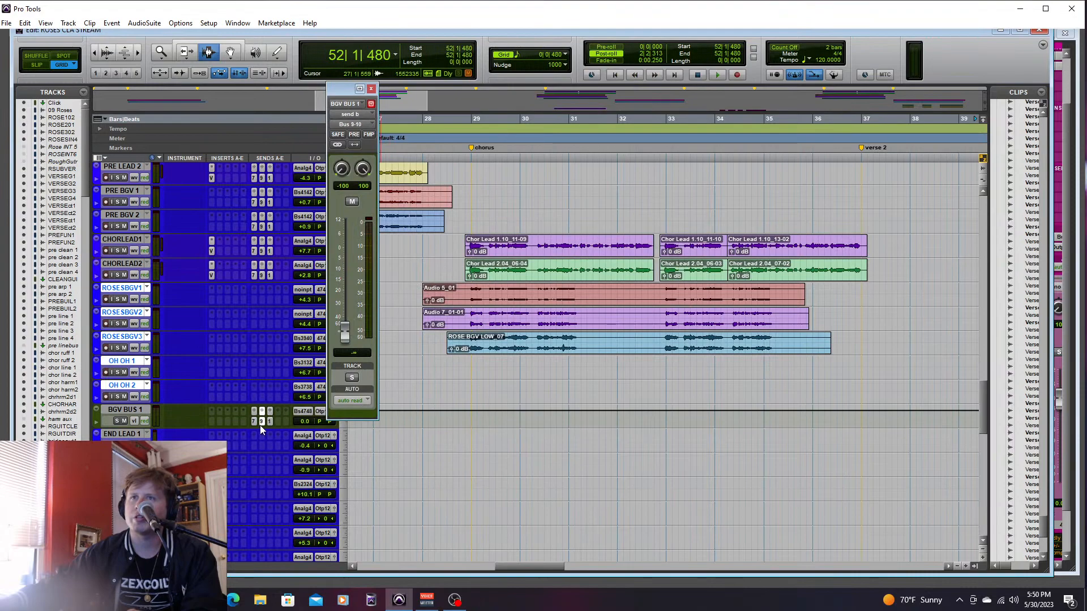
{"action": "left_click_drag", "start_coordinate": [345, 328], "coordinate": [345, 299]}
{"action": "left_click", "coordinate": [269, 422]}
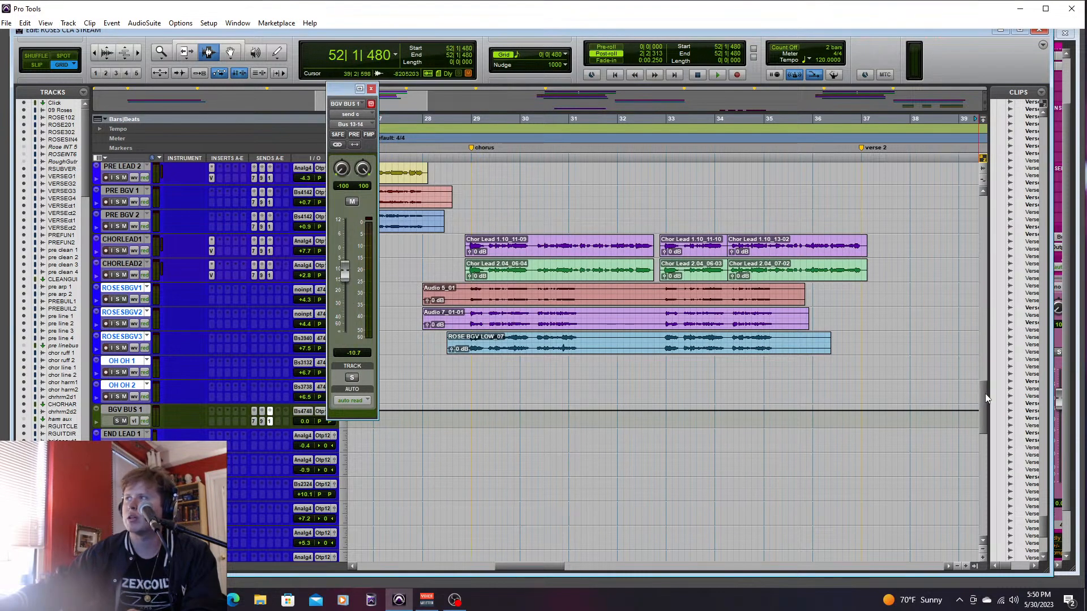
- Insert Slate Digital's Virtual Mix Rack in the first insert slot of BGV BUS 1
{"action": "mouse_move", "coordinate": [984, 398]}
{"action": "left_mouse_down"}
{"action": "mouse_move", "coordinate": [983, 420]}
{"action": "mouse_move", "coordinate": [983, 390]}
{"action": "left_mouse_up"}
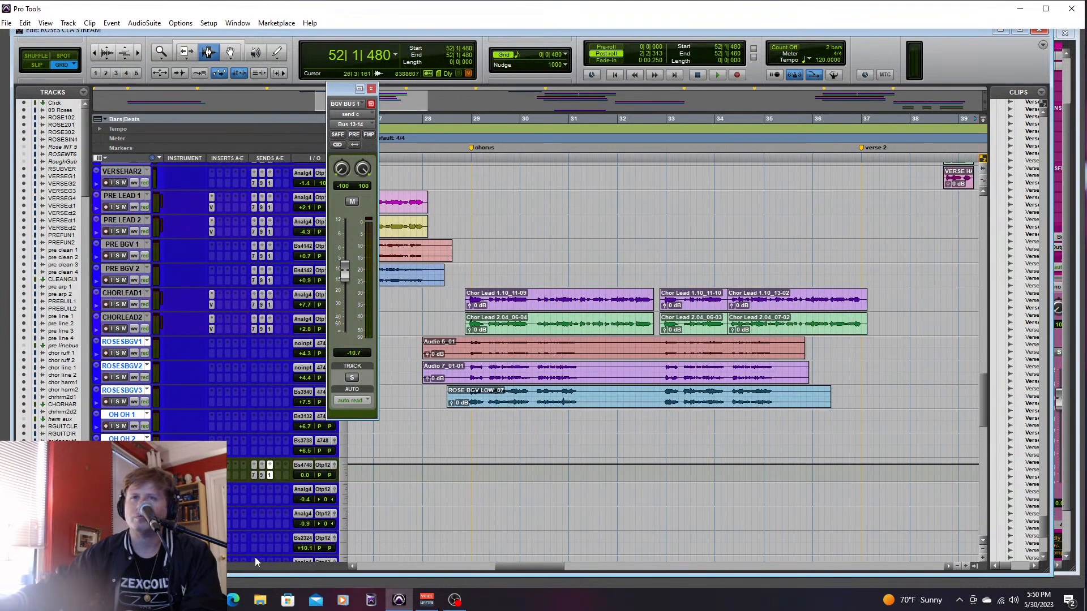
{"action": "left_click", "coordinate": [228, 465]}
{"action": "mouse_move", "coordinate": [295, 482]}
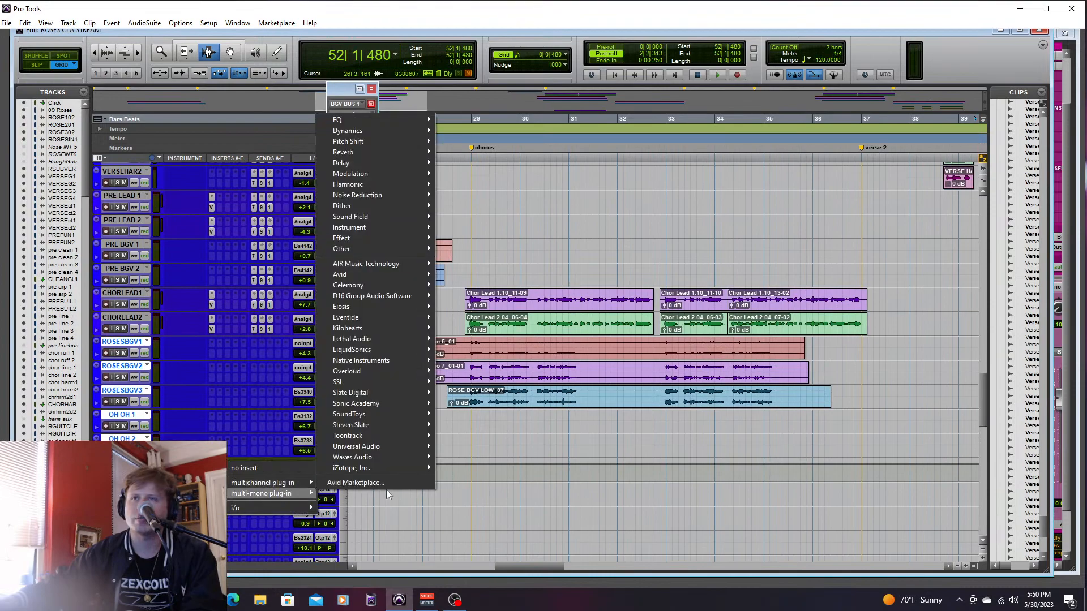
{"action": "mouse_move", "coordinate": [395, 391]}
{"action": "left_click", "coordinate": [494, 521]}
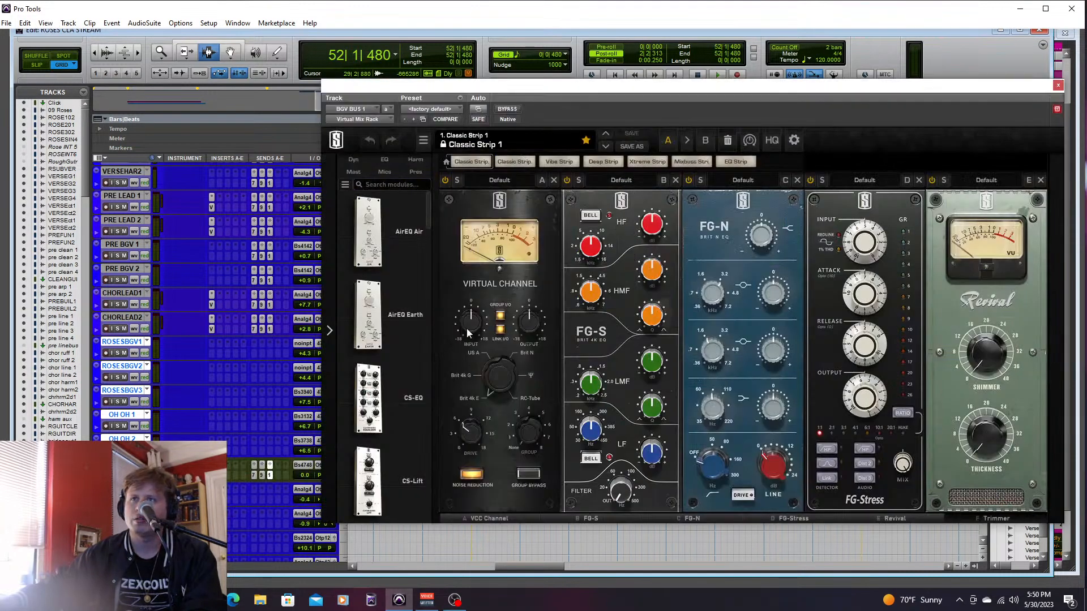
- Strip the Virtual Mix Rack down to the FG-S EQ, with its filter at 42.6 Hz and its HF gain slightly raised
{"action": "left_click_drag", "start_coordinate": [556, 236], "coordinate": [459, 251]}
{"action": "left_click_drag", "start_coordinate": [619, 222], "coordinate": [167, 209]}
{"action": "left_click_drag", "start_coordinate": [615, 208], "coordinate": [236, 209]}
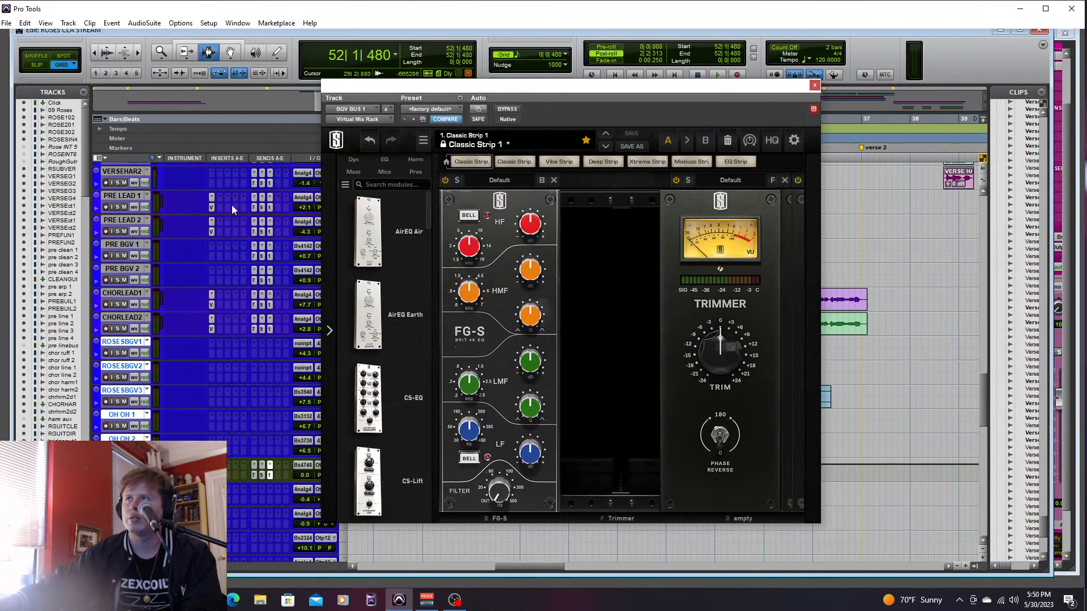
{"action": "left_click_drag", "start_coordinate": [623, 223], "coordinate": [272, 232]}
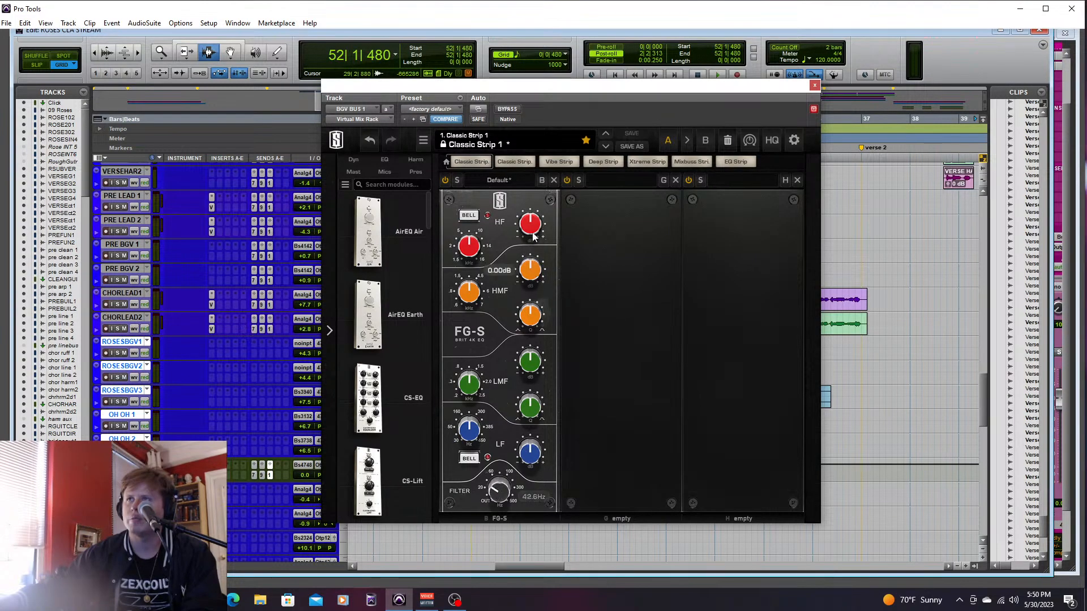
{"action": "left_click_drag", "start_coordinate": [532, 233], "coordinate": [536, 221]}
{"action": "left_click", "coordinate": [814, 85]}
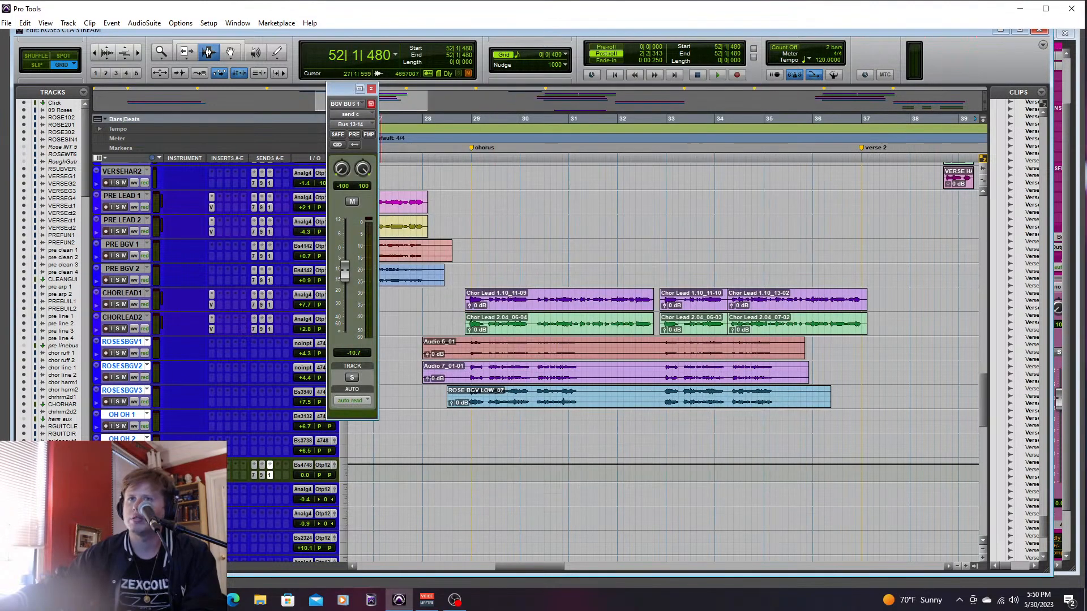
- Insert Slate Digital's Fresh Air in the second slot of BGV BUS 1 and set its high air to 24%
{"action": "left_click", "coordinate": [220, 464]}
{"action": "mouse_move", "coordinate": [256, 485]}
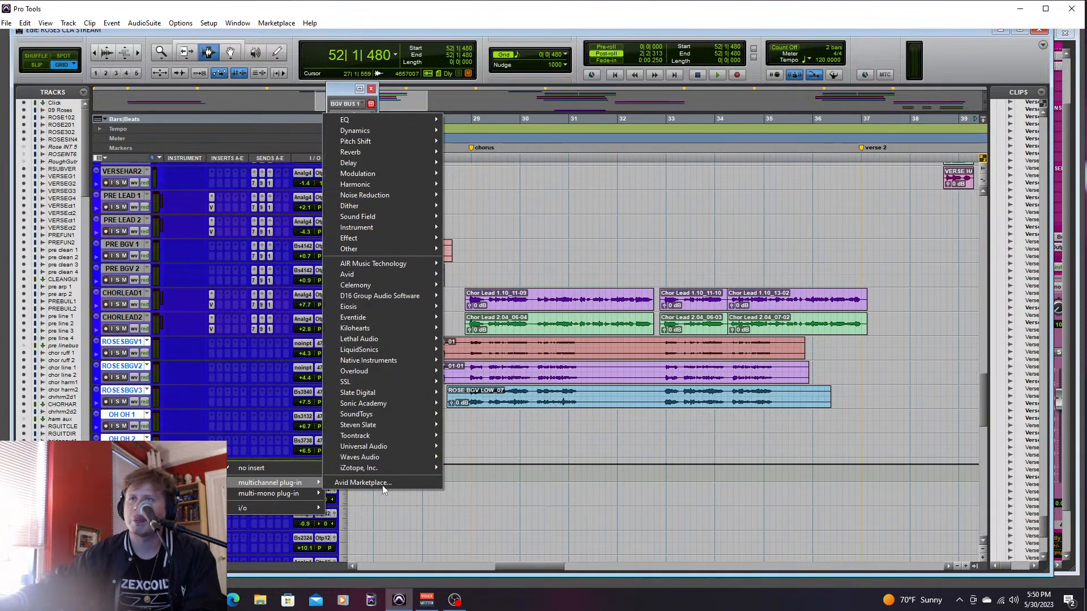
{"action": "mouse_move", "coordinate": [406, 392]}
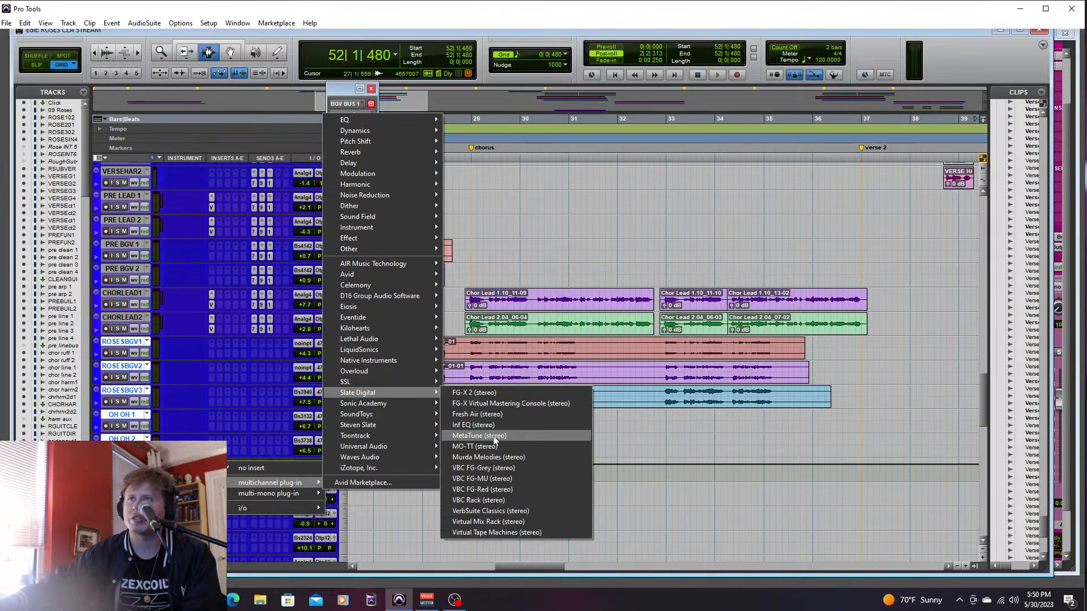
{"action": "left_click", "coordinate": [497, 417]}
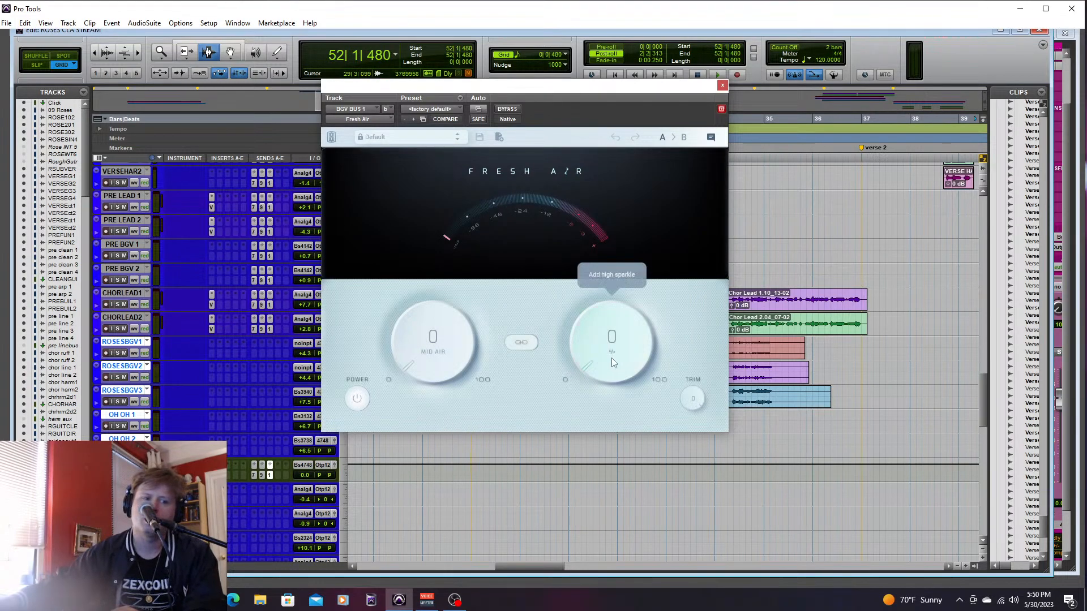
{"action": "left_click_drag", "start_coordinate": [611, 362], "coordinate": [616, 306]}
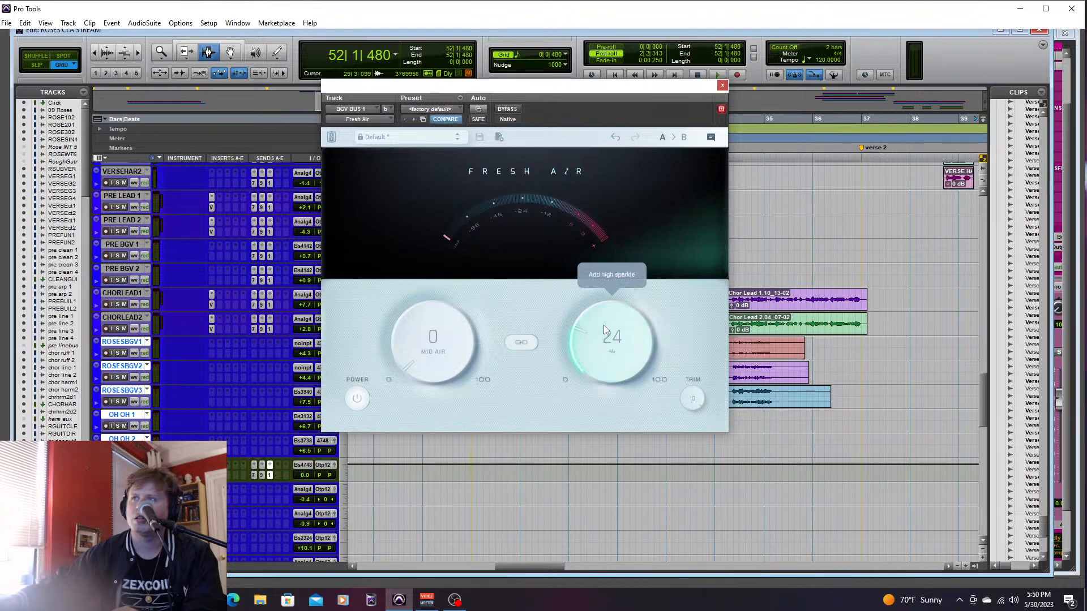
{"action": "left_click", "coordinate": [722, 87]}
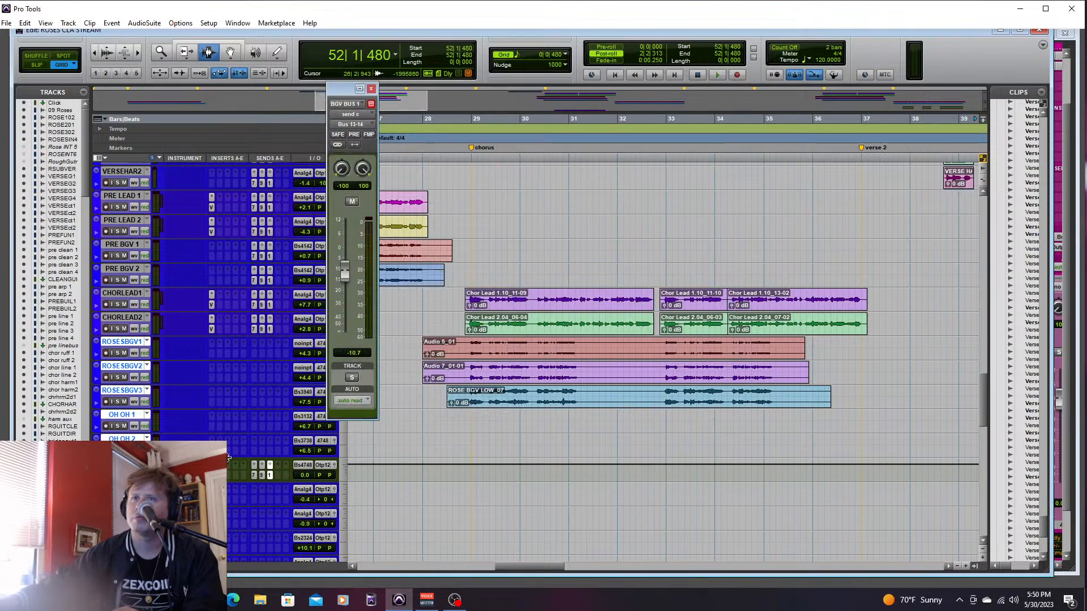
- Lower BGV BUS 1's Bus 13-14 send to -16.9 dB and play the chorus from bar 28, beat 4
{"action": "left_click", "coordinate": [459, 372]}
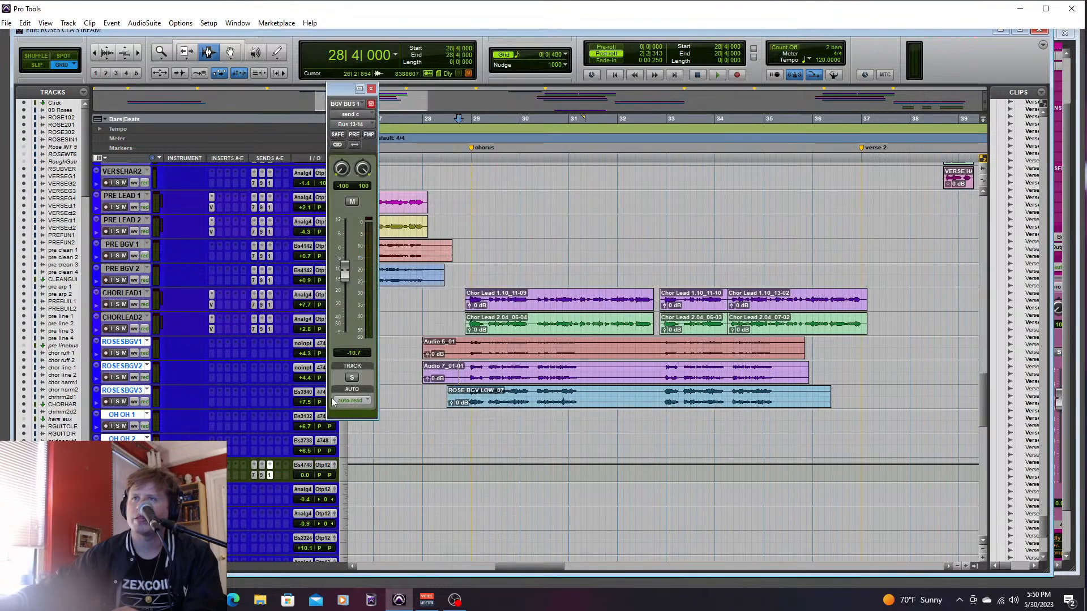
{"action": "left_click", "coordinate": [270, 466]}
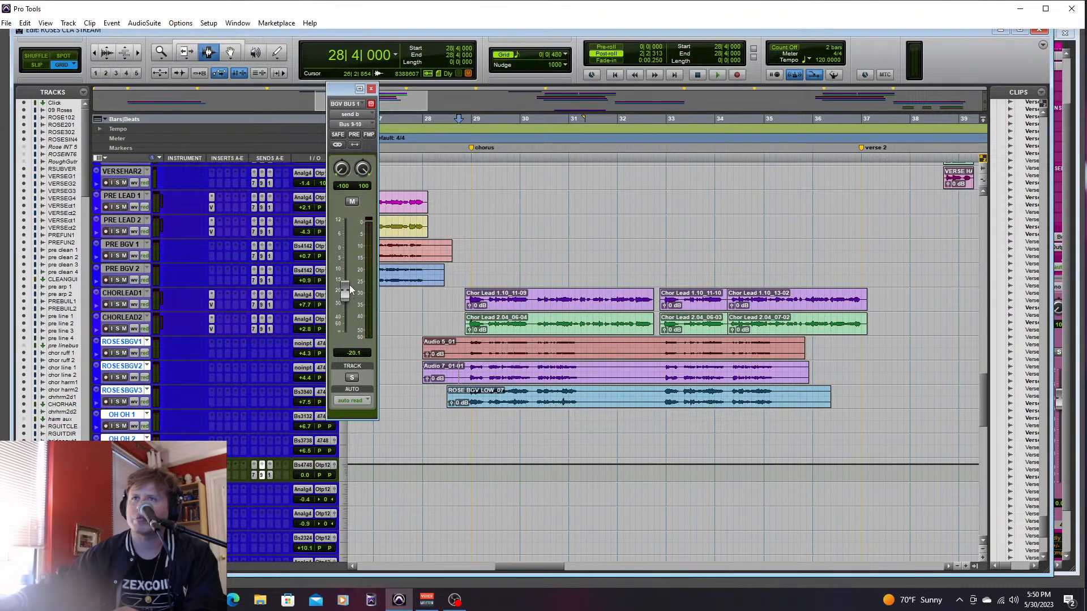
{"action": "left_click", "coordinate": [269, 468]}
{"action": "left_click_drag", "start_coordinate": [346, 275], "coordinate": [349, 285]}
{"action": "key", "text": "space"}
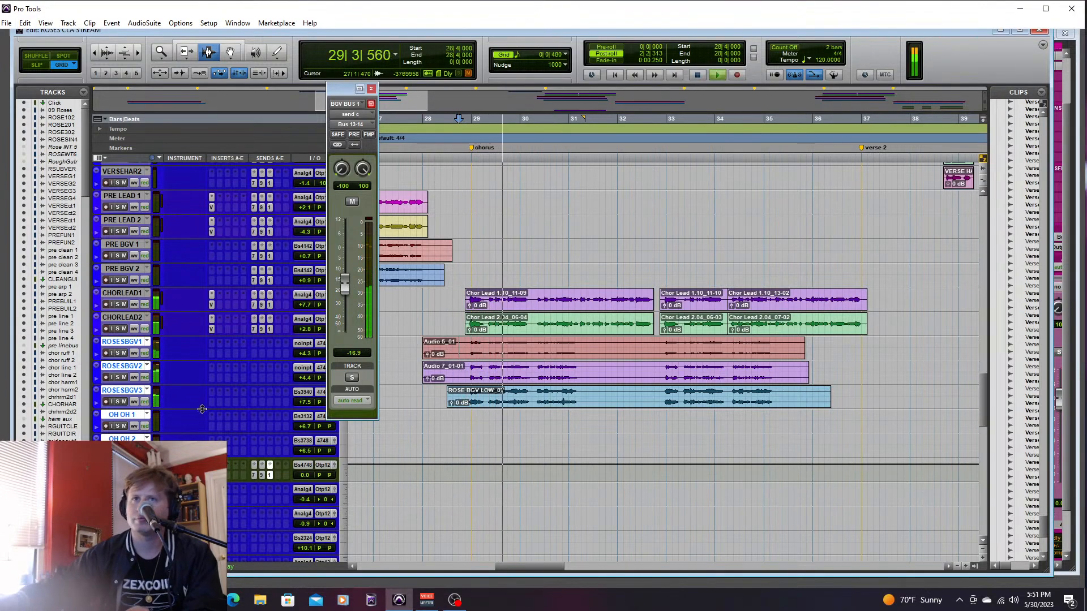
- Solo the chorus backing vocals, OH OH tracks and BGV BUS 1, and lower the bus's Bus 13-14 send to -31.8 dB
{"action": "left_click", "coordinate": [117, 475]}
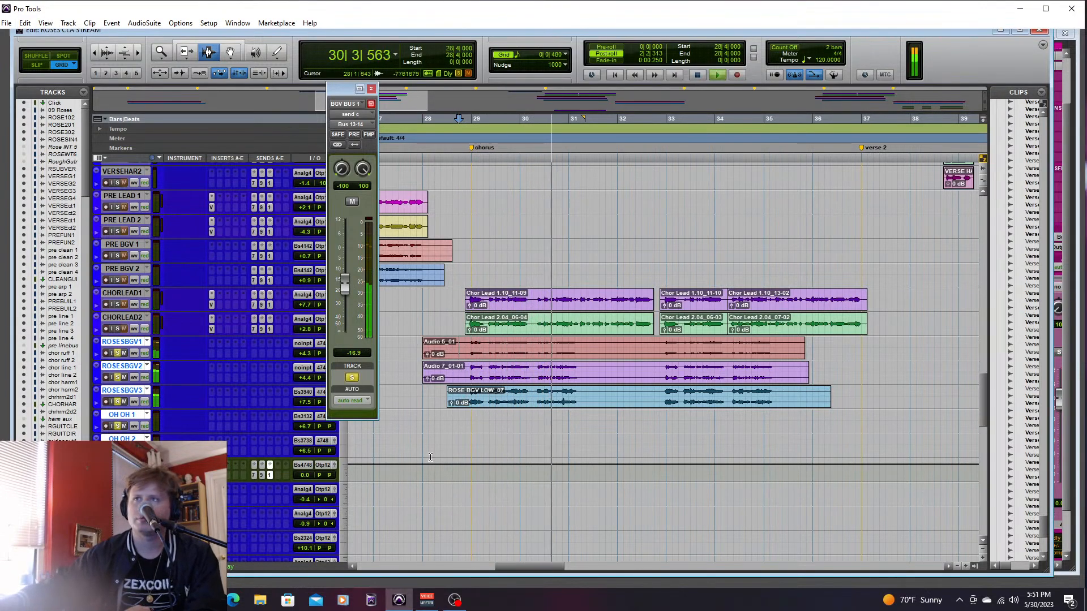
{"action": "left_click_drag", "start_coordinate": [983, 388], "coordinate": [985, 422]}
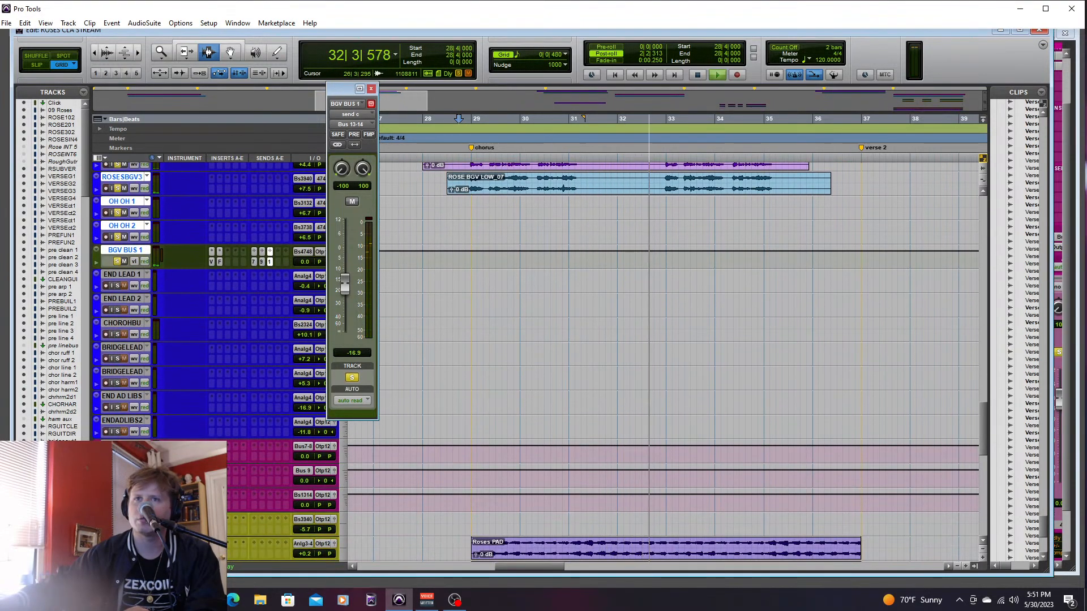
{"action": "key", "text": "ctrl+equal"}
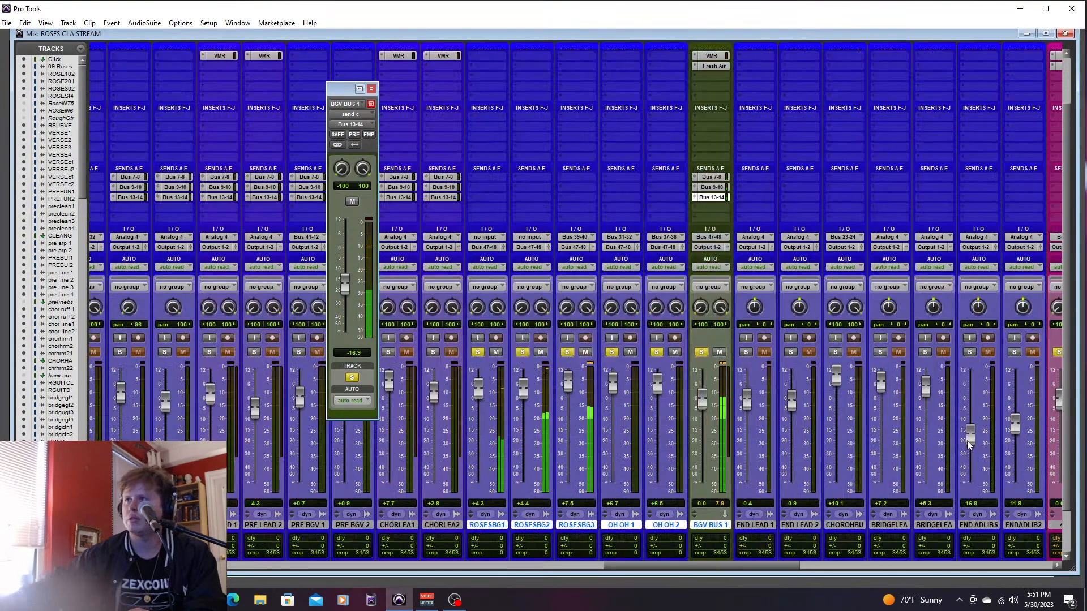
{"action": "left_click_drag", "start_coordinate": [343, 286], "coordinate": [344, 306]}
{"action": "left_click", "coordinate": [717, 188]}
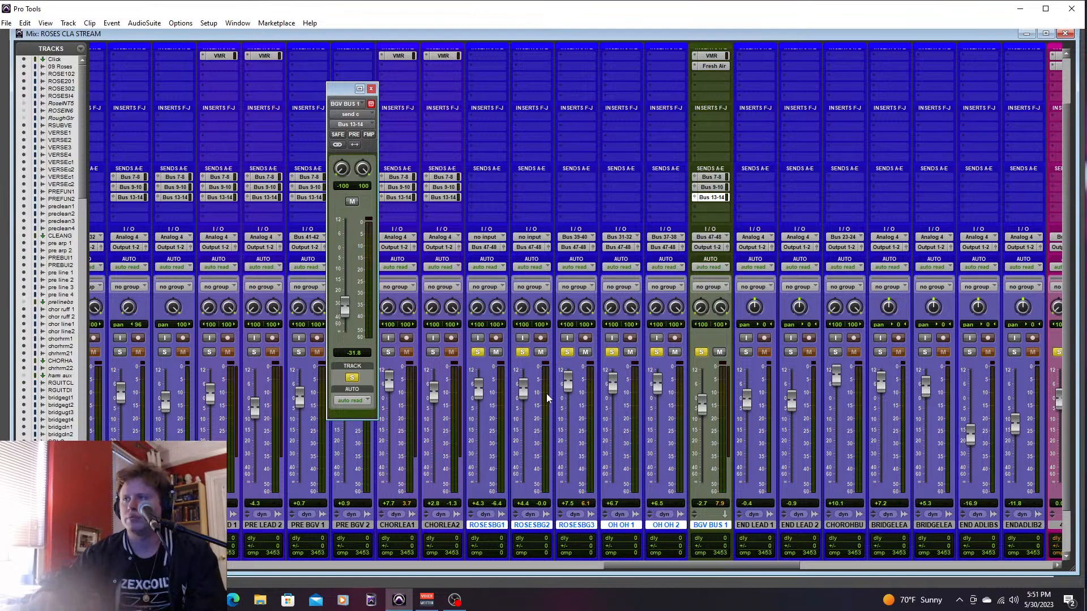
- Play the OH OH stems from bar 61 and lower OH OH 1 to +3.6 dB and OH OH 2 to +4.3 dB
{"action": "key", "text": "ctrl+equal"}
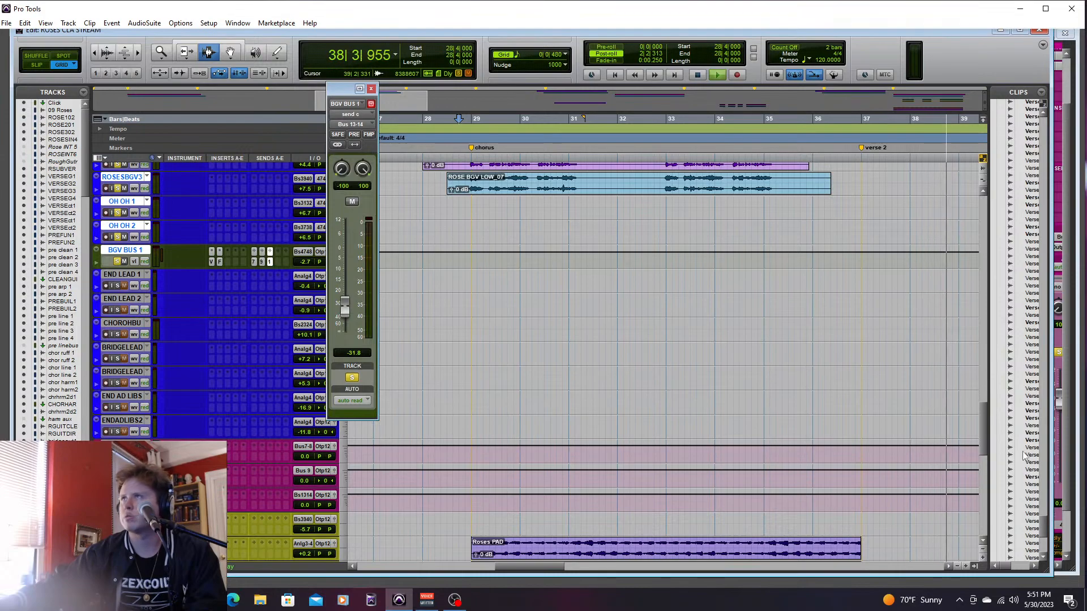
{"action": "scroll", "coordinate": [981, 406], "scroll_direction": "up", "scroll_amount": 5}
{"action": "left_click_drag", "start_coordinate": [981, 406], "coordinate": [982, 395]}
{"action": "key", "text": "space"}
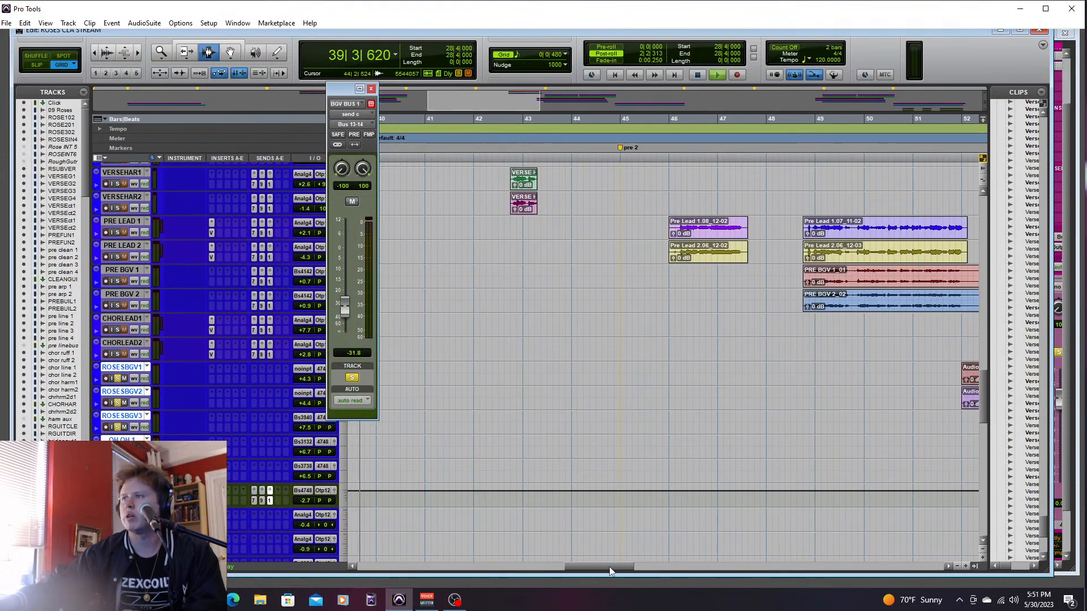
{"action": "left_click_drag", "start_coordinate": [609, 566], "coordinate": [677, 565]}
{"action": "left_click", "coordinate": [749, 474]}
{"action": "key", "text": "space"}
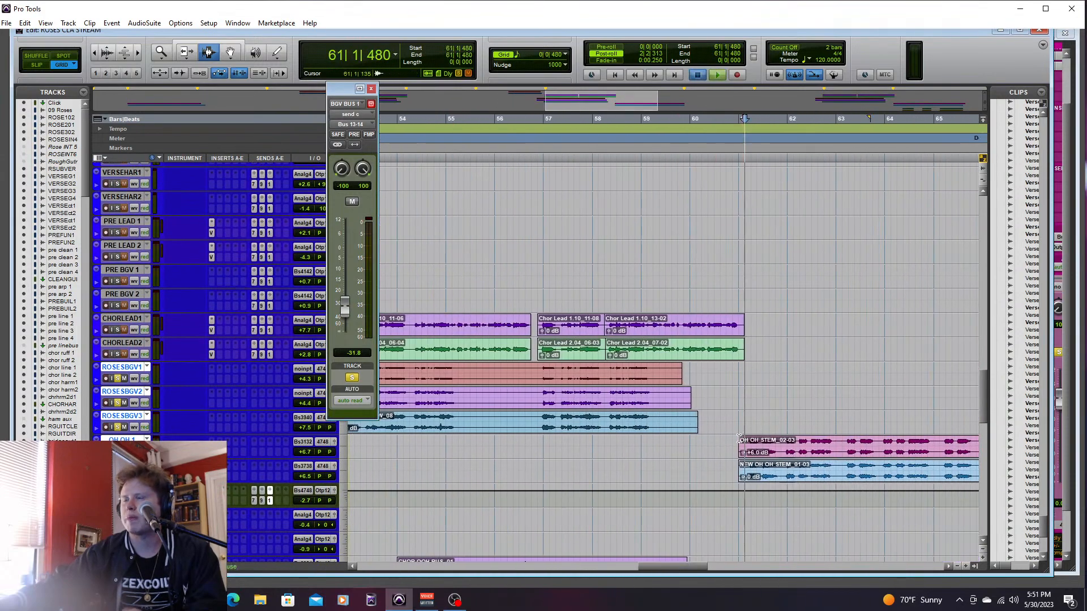
{"action": "key", "text": "ctrl+equal"}
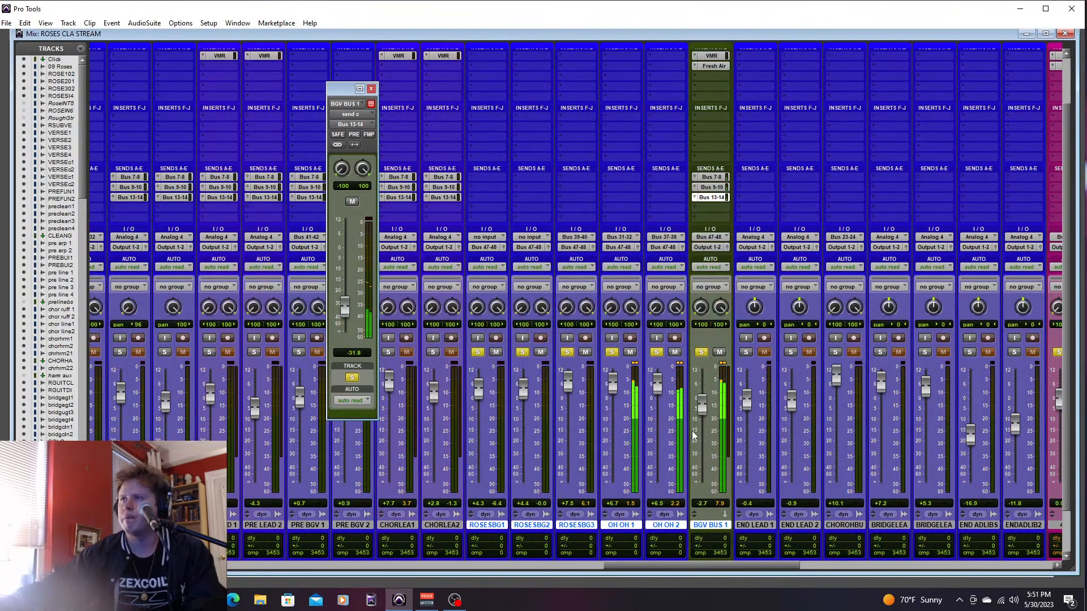
{"action": "left_click_drag", "start_coordinate": [613, 389], "coordinate": [612, 406]}
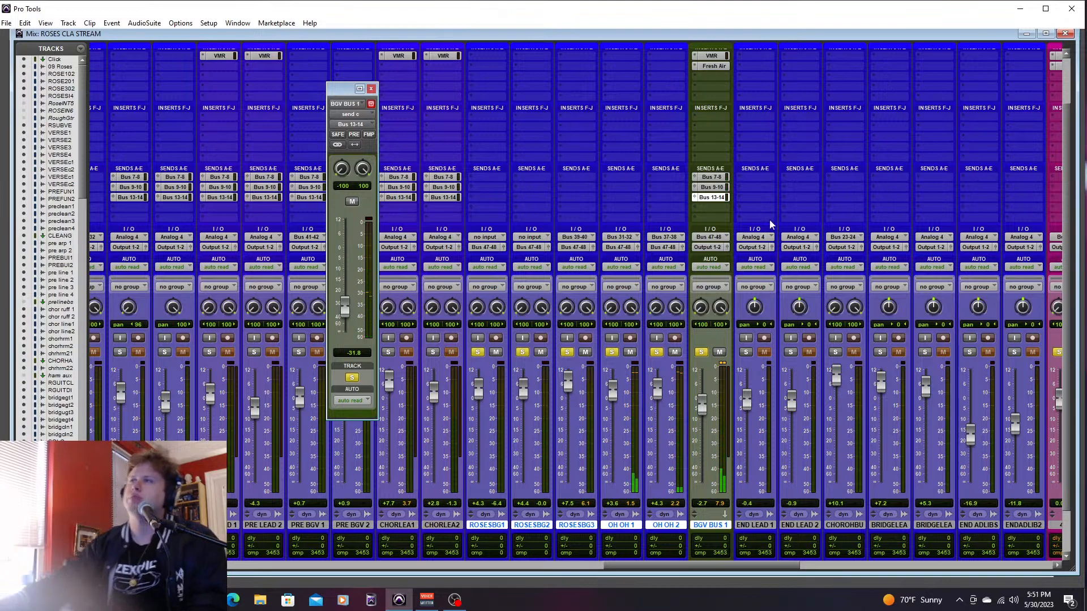
- Clear the solos on the backing vocals, BGV BUS 1 and the 480.1, Slap.1 and 1/4.1 effect tracks, and close the send window
{"action": "left_click", "coordinate": [477, 352], "text": "alt"}
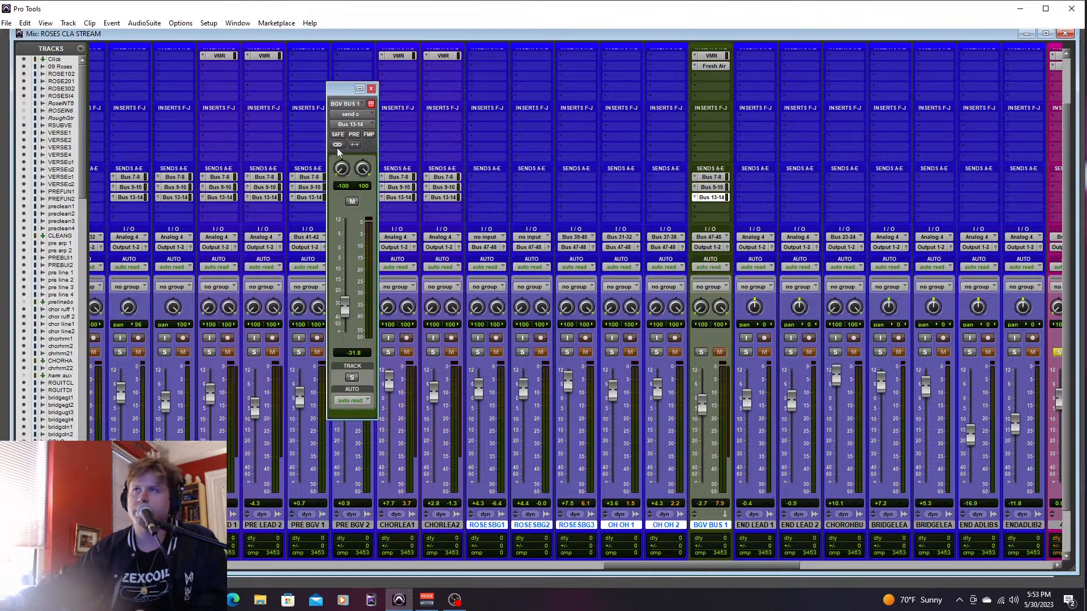
{"action": "left_click", "coordinate": [371, 89]}
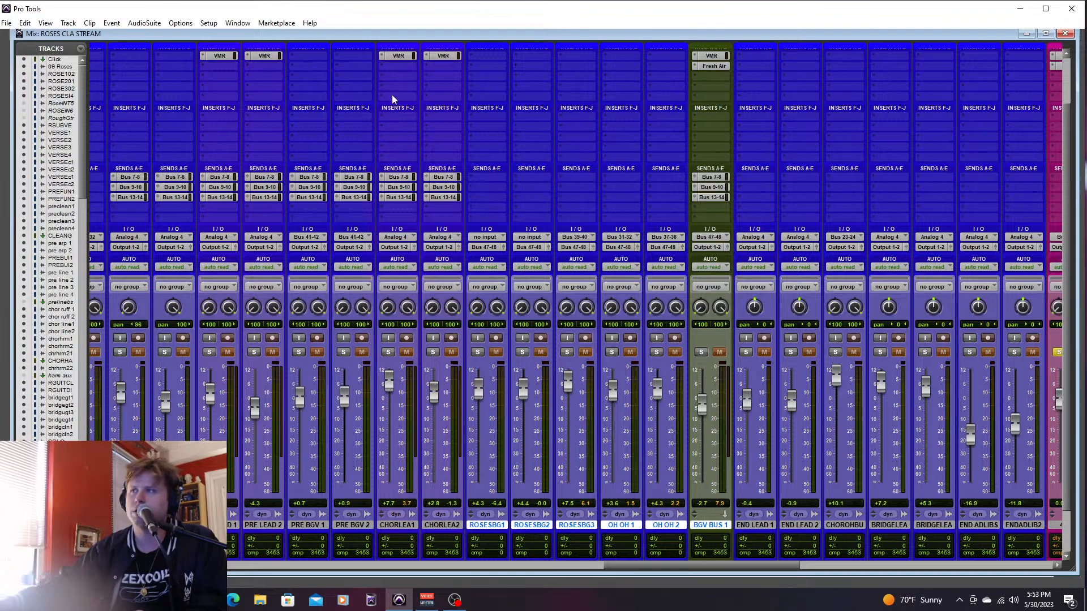
{"action": "left_click_drag", "start_coordinate": [716, 565], "coordinate": [790, 565]}
{"action": "left_click", "coordinate": [700, 352]}
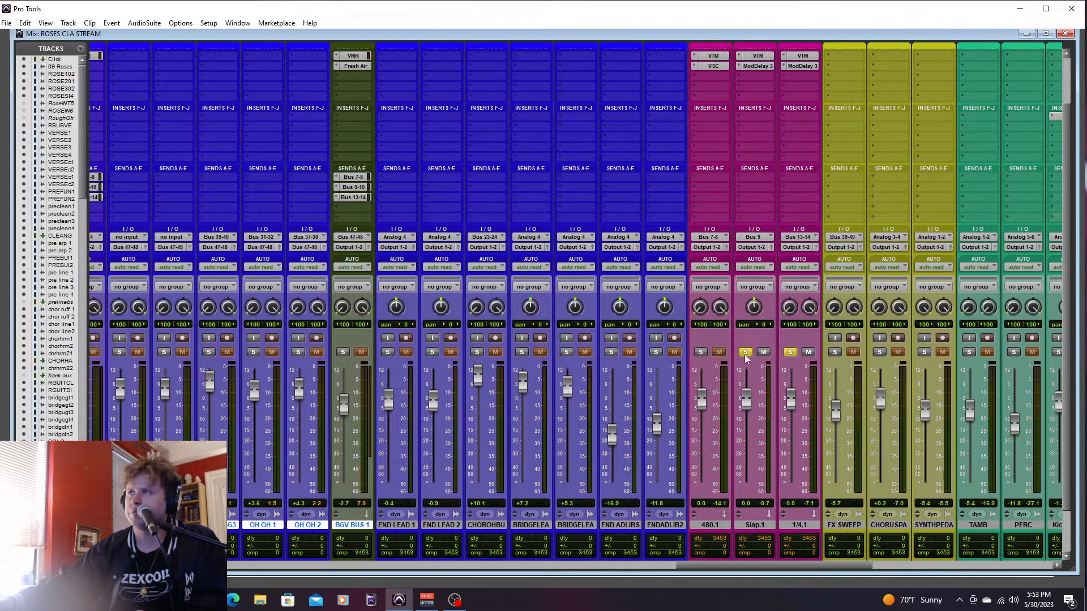
{"action": "left_click", "coordinate": [745, 352]}
{"action": "left_click", "coordinate": [789, 352]}
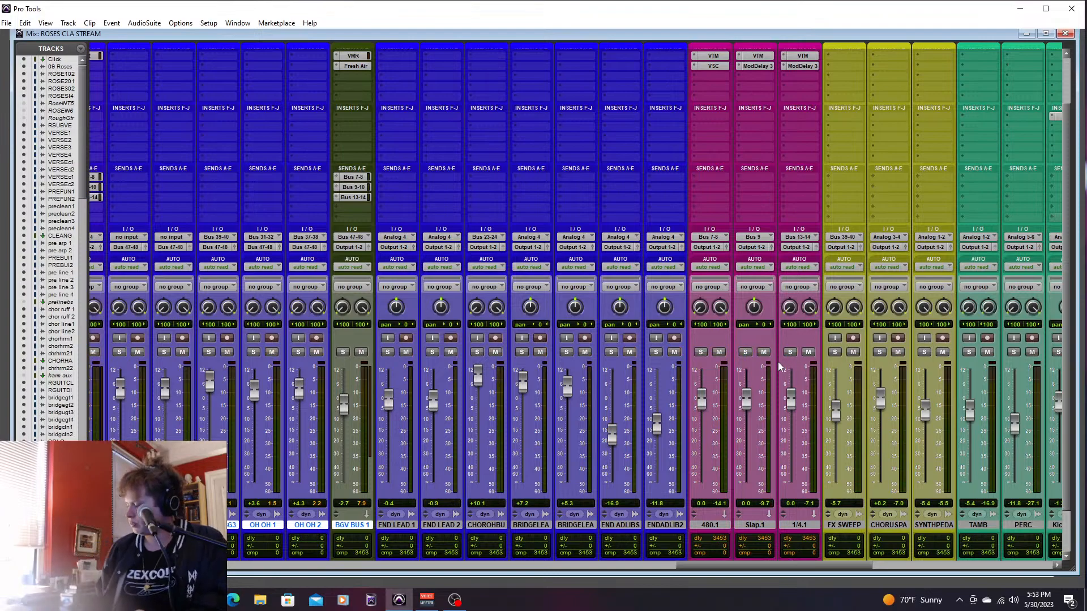
- Solo the two bridge lead vocal tracks and listen to the bridge from bar 72, beat 4
{"action": "key", "text": "ctrl+equal"}
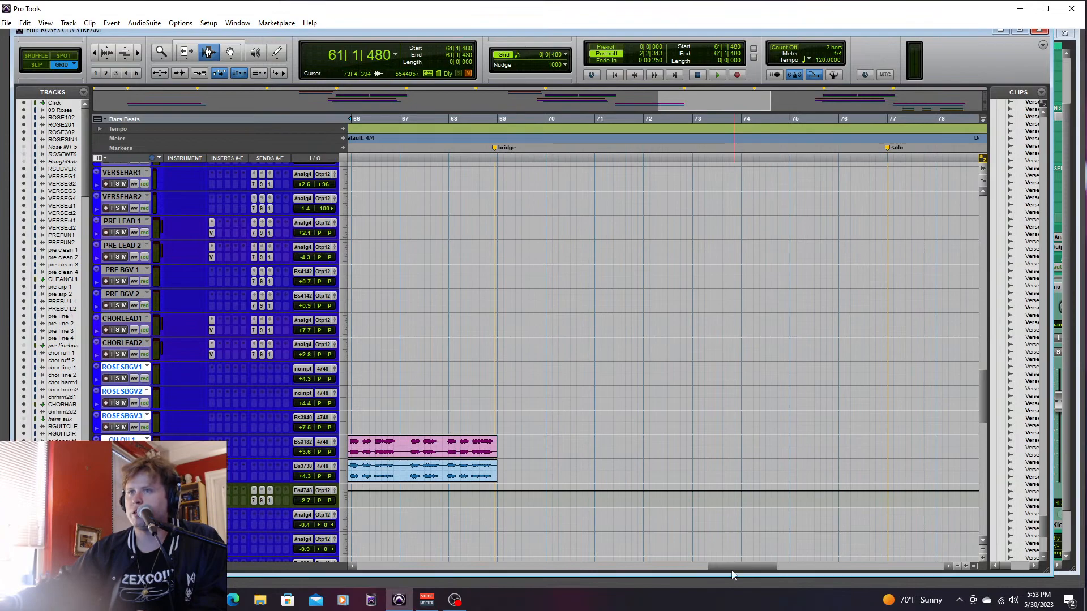
{"action": "left_click_drag", "start_coordinate": [736, 566], "coordinate": [495, 563]}
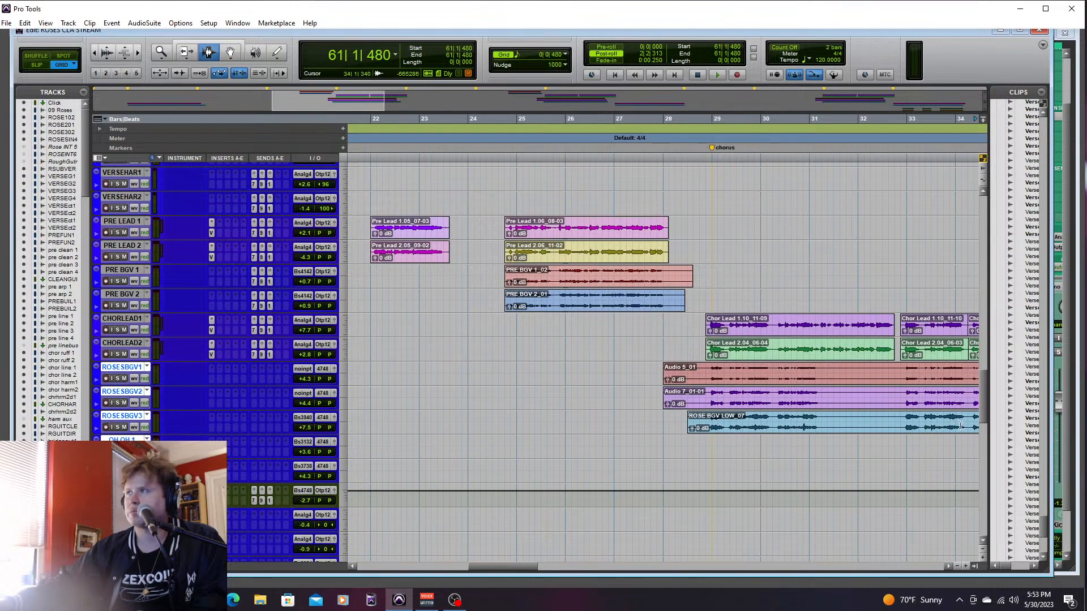
{"action": "scroll", "coordinate": [984, 413], "scroll_direction": "up", "scroll_amount": 2}
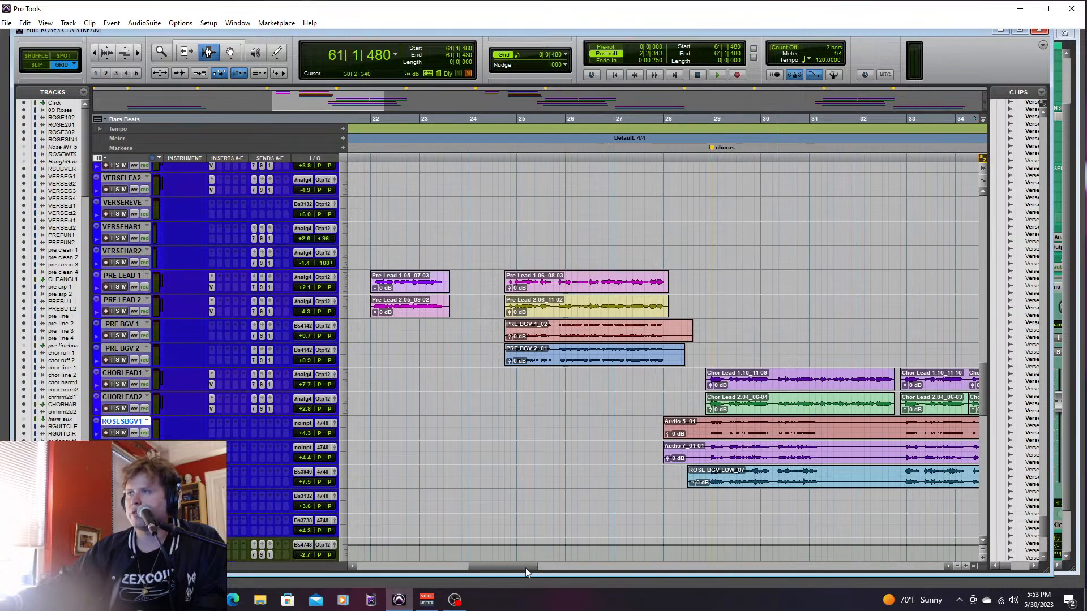
{"action": "left_click_drag", "start_coordinate": [525, 568], "coordinate": [707, 568]}
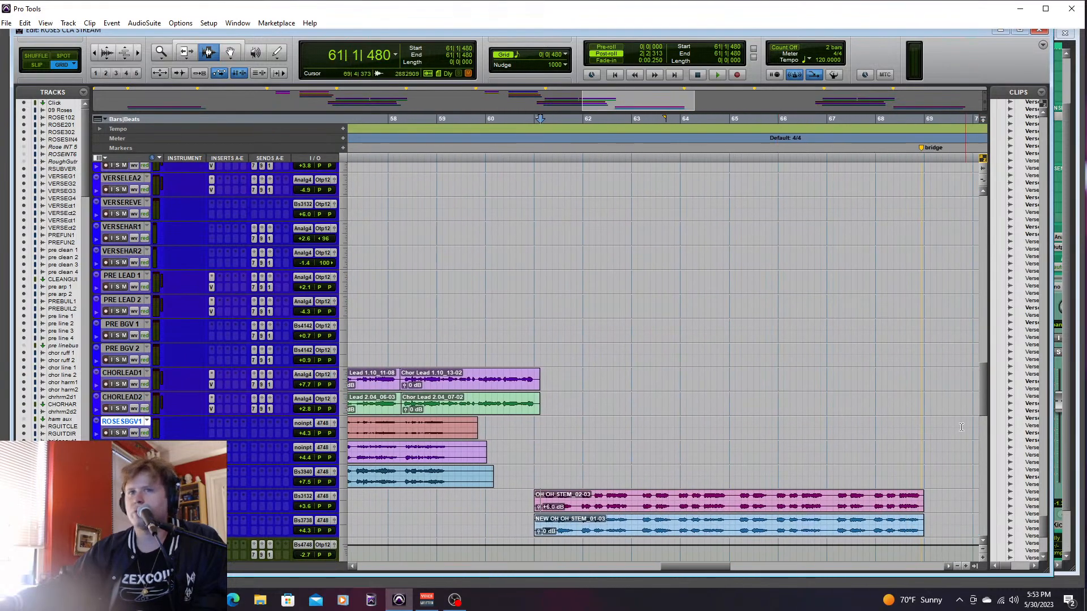
{"action": "left_click_drag", "start_coordinate": [983, 389], "coordinate": [990, 448]}
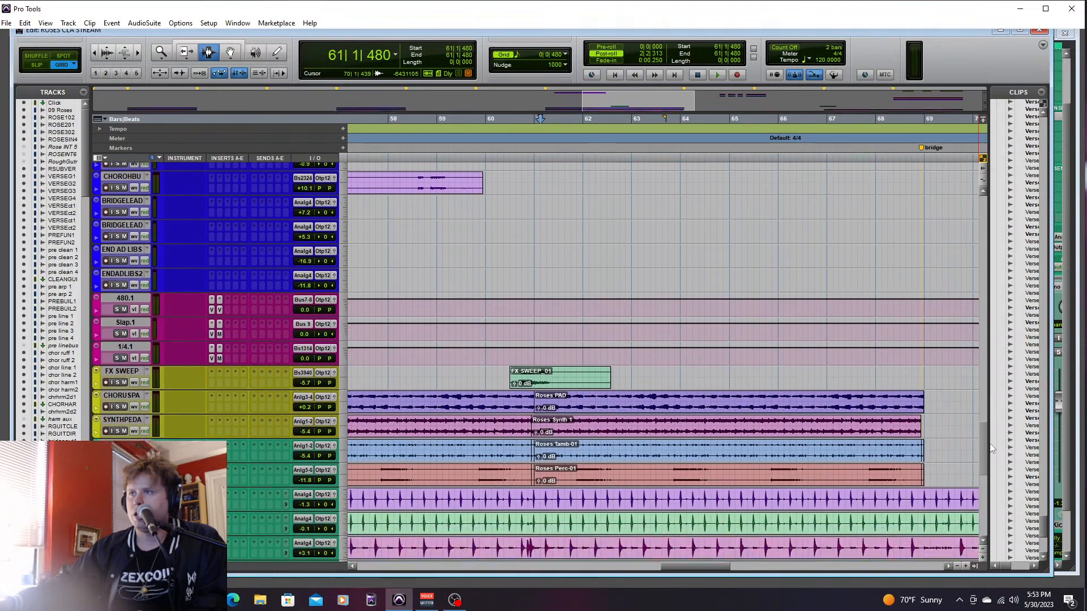
{"action": "scroll", "coordinate": [991, 448], "scroll_direction": "up", "scroll_amount": 10}
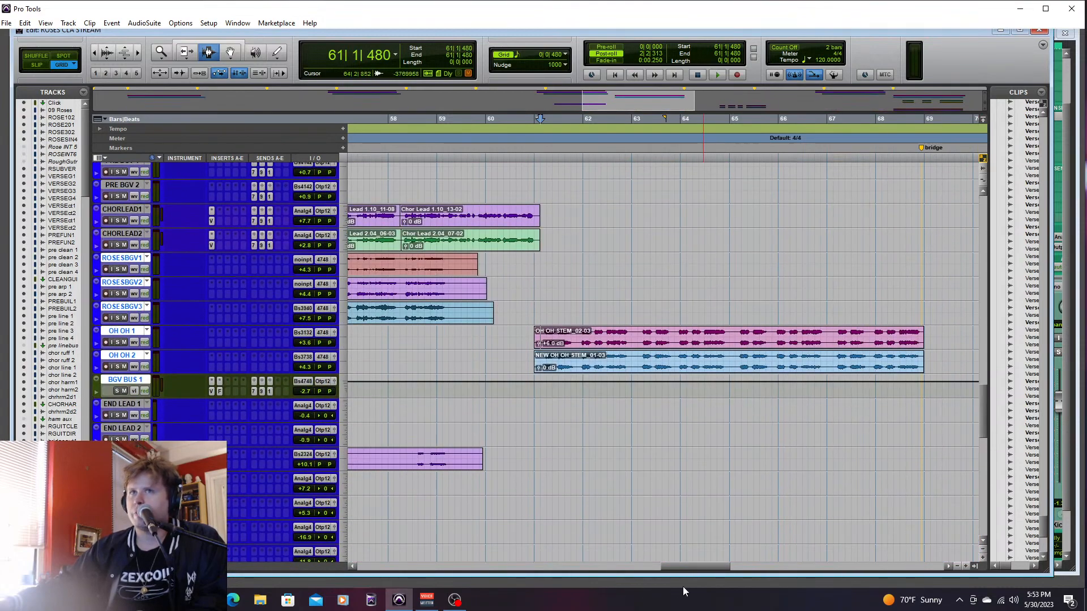
{"action": "left_click_drag", "start_coordinate": [701, 569], "coordinate": [761, 569]}
{"action": "left_click", "coordinate": [566, 484]}
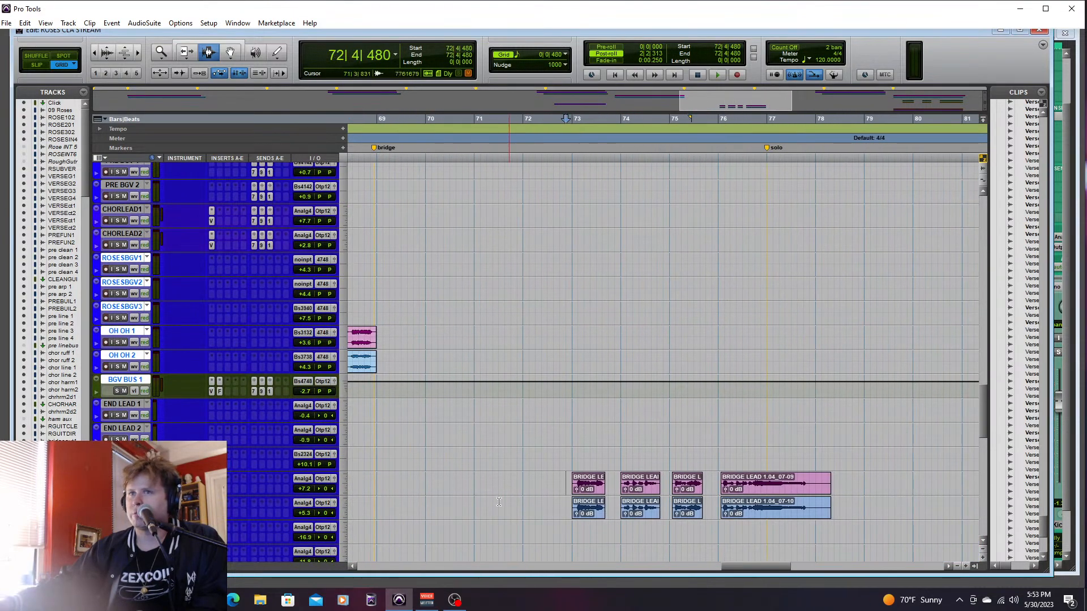
{"action": "key", "text": "space"}
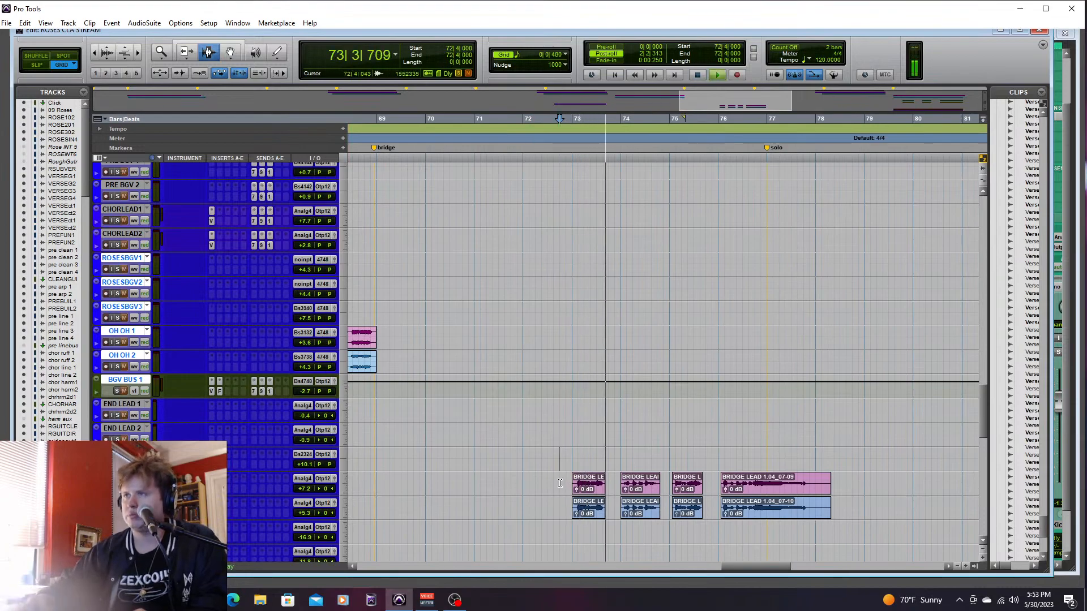
{"action": "left_click_drag", "start_coordinate": [985, 393], "coordinate": [986, 419]}
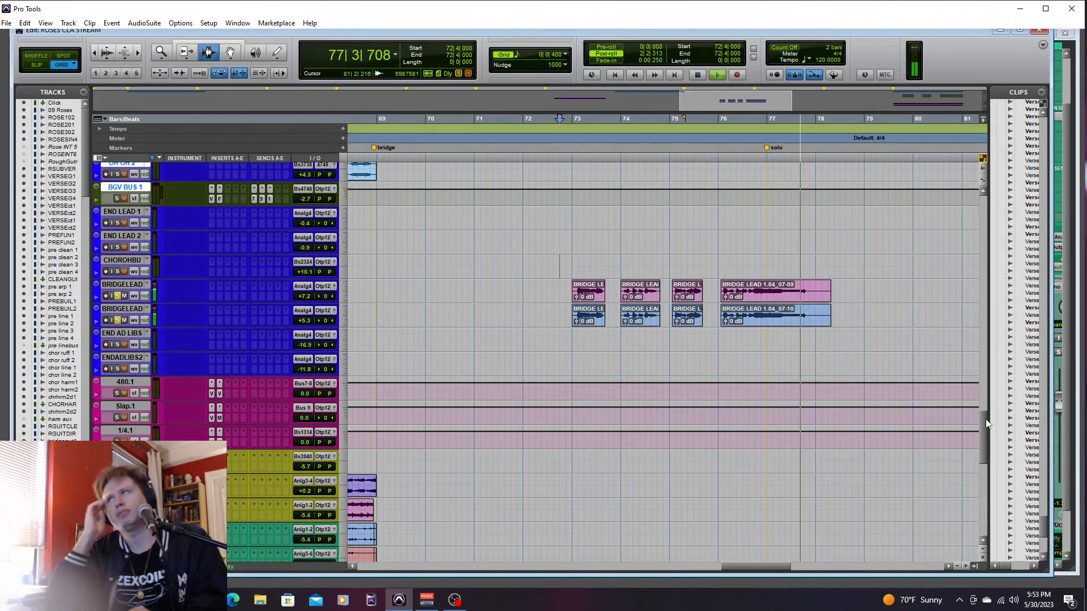
{"action": "key", "text": "space"}
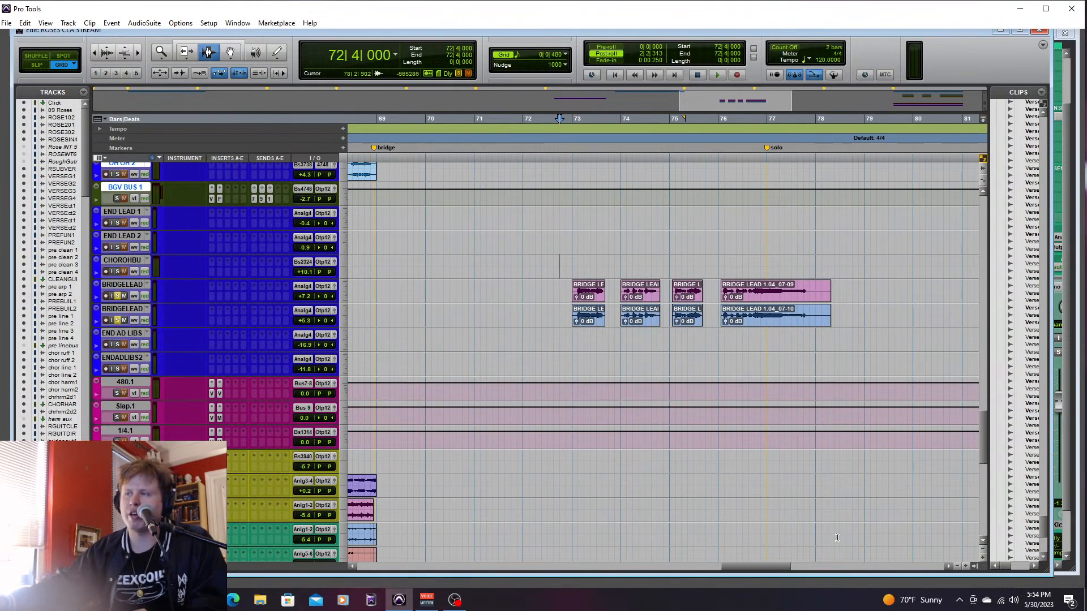
- Switch the solos from the bridge leads to END LEAD 1 and END LEAD 2, and play outro 2 from bar 93, beat 4
{"action": "left_click_drag", "start_coordinate": [785, 563], "coordinate": [803, 569]}
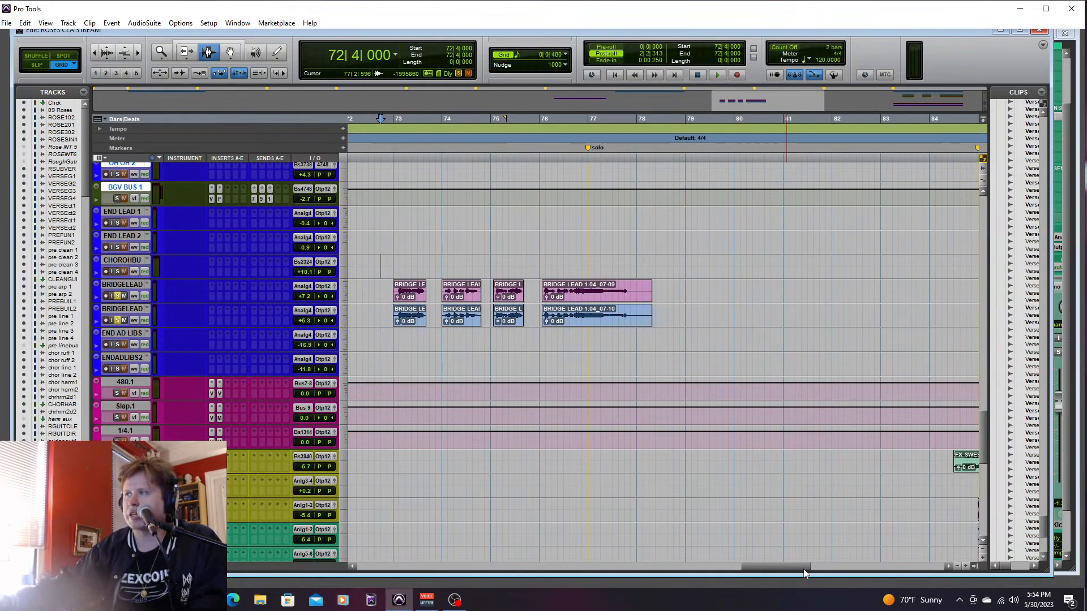
{"action": "left_click_drag", "start_coordinate": [803, 568], "coordinate": [889, 581]}
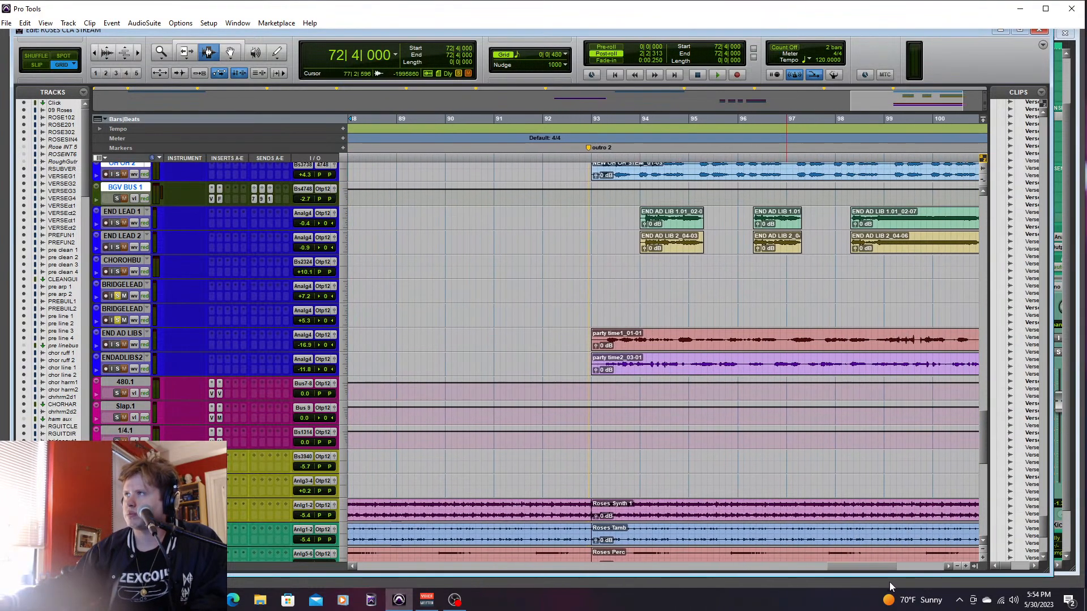
{"action": "scroll", "coordinate": [982, 432], "scroll_direction": "up", "scroll_amount": 3}
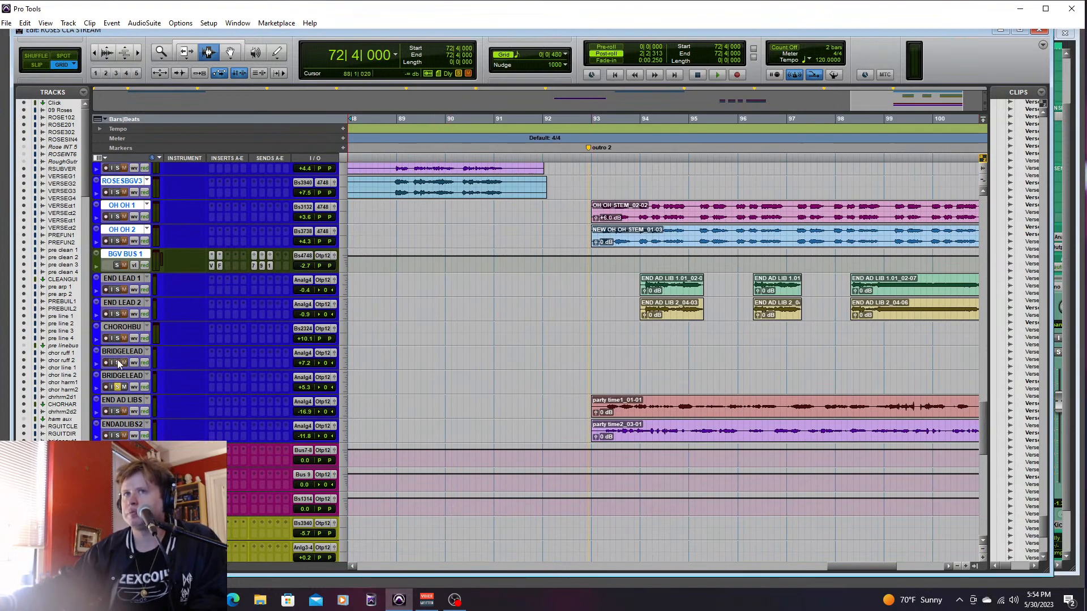
{"action": "left_click", "coordinate": [117, 388]}
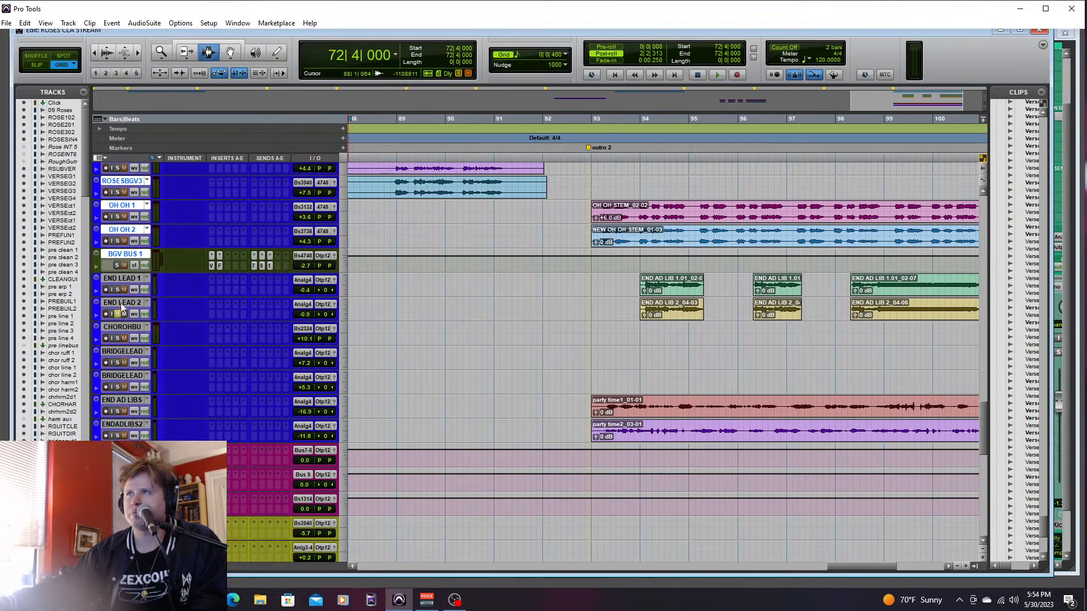
{"action": "left_click", "coordinate": [631, 289]}
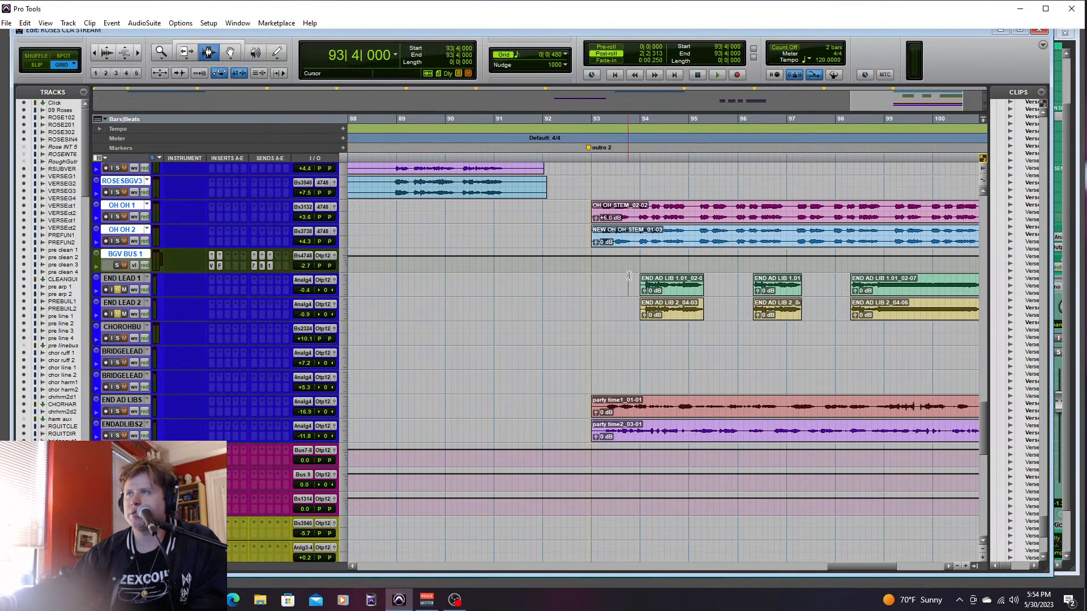
{"action": "key", "text": "space"}
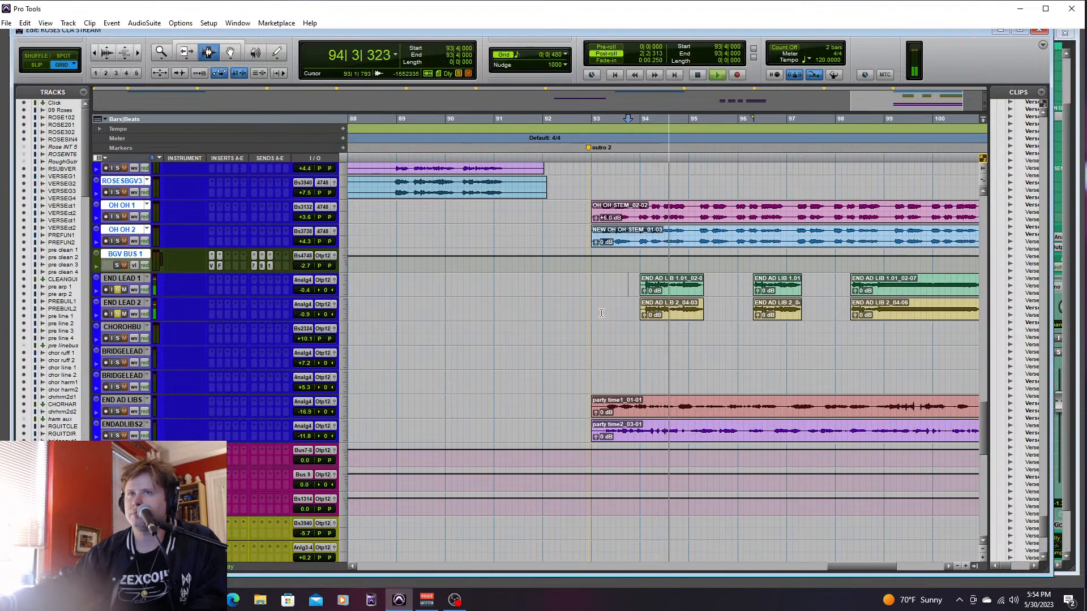
- Raise END LEAD 1 to +6.9 dB and END LEAD 2 to +3.1 dB
{"action": "key", "text": "ctrl+equal"}
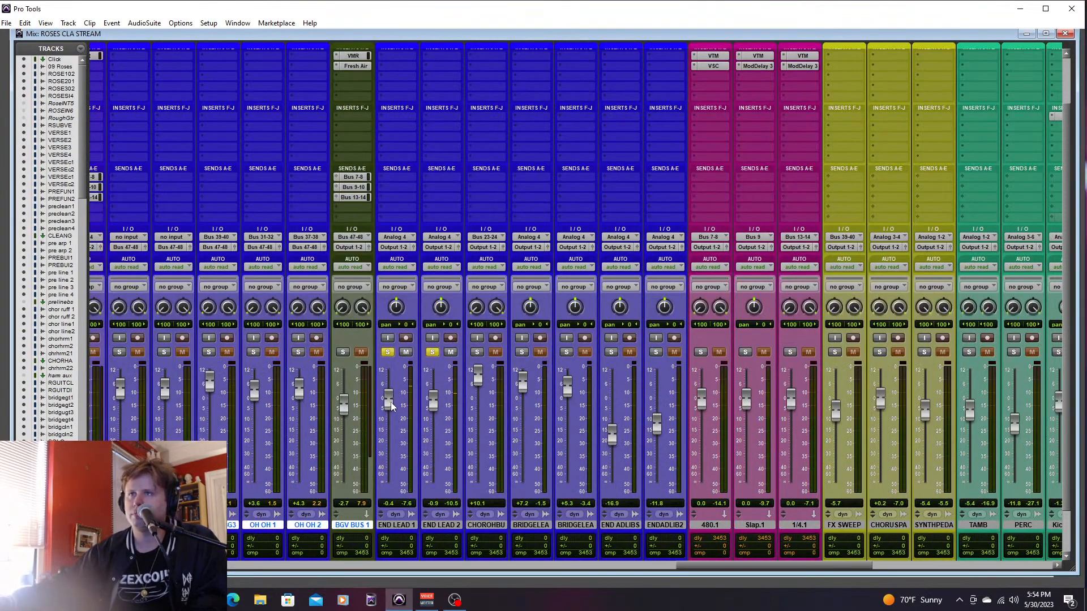
{"action": "left_click_drag", "start_coordinate": [391, 405], "coordinate": [391, 391]}
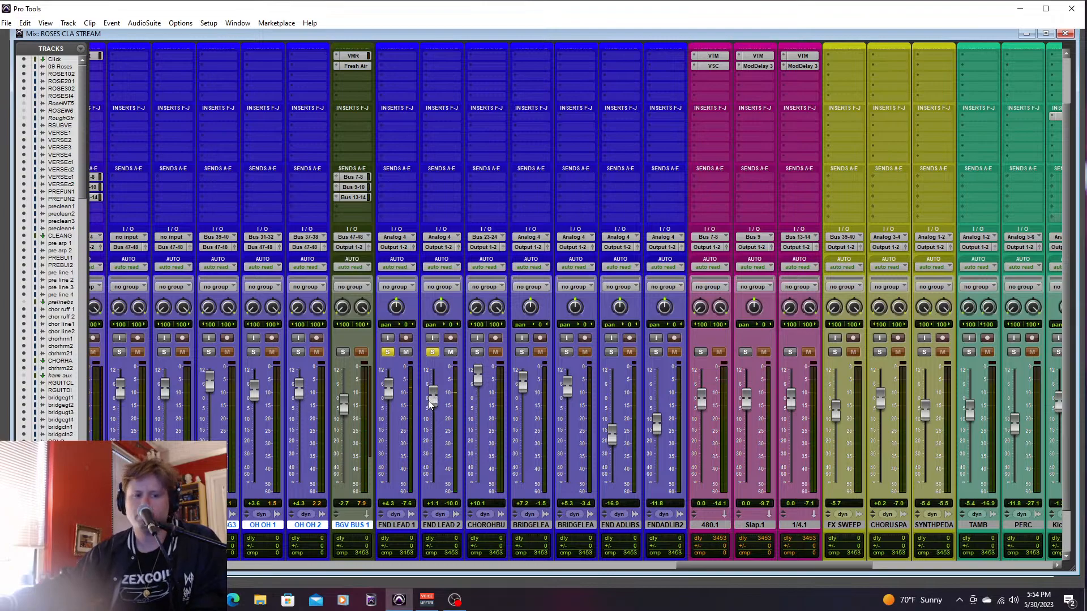
{"action": "left_click_drag", "start_coordinate": [392, 394], "coordinate": [390, 387]}
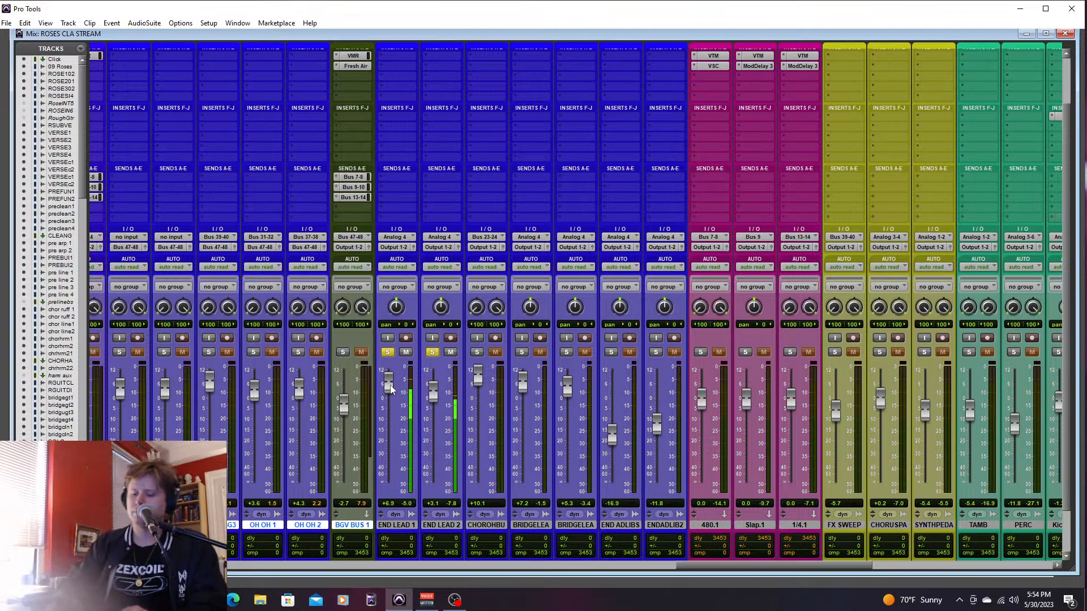
- Solo END AD LIBS and ENDADLIBS2 and listen to outro 2 from bar 93, beat 1
{"action": "key", "text": "ctrl+equal"}
{"action": "key", "text": "space"}
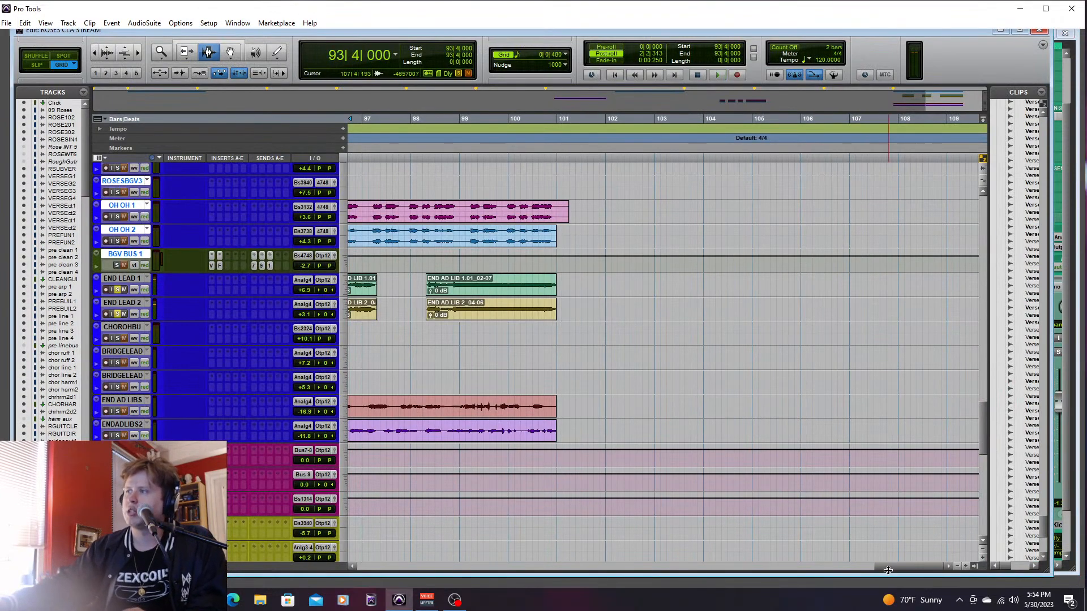
{"action": "left_click_drag", "start_coordinate": [884, 565], "coordinate": [850, 566]}
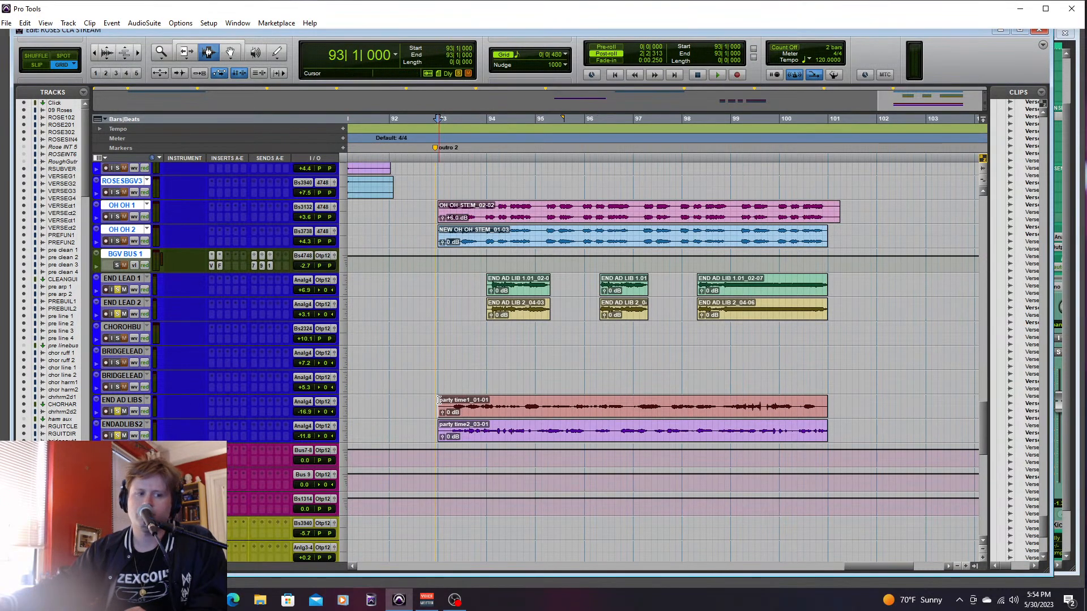
{"action": "key", "text": "space"}
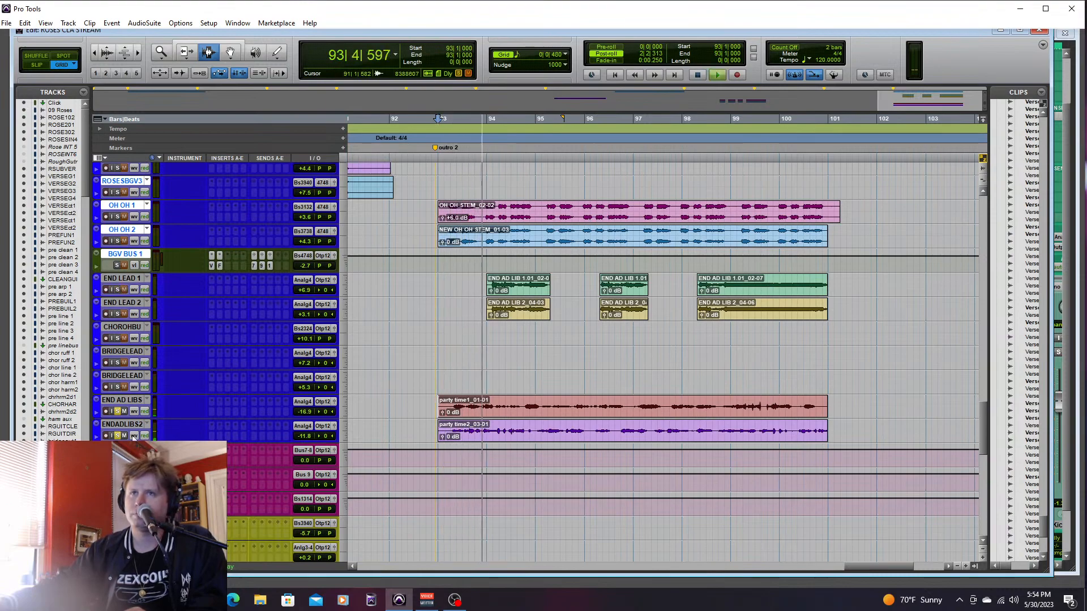
{"action": "key", "text": "space"}
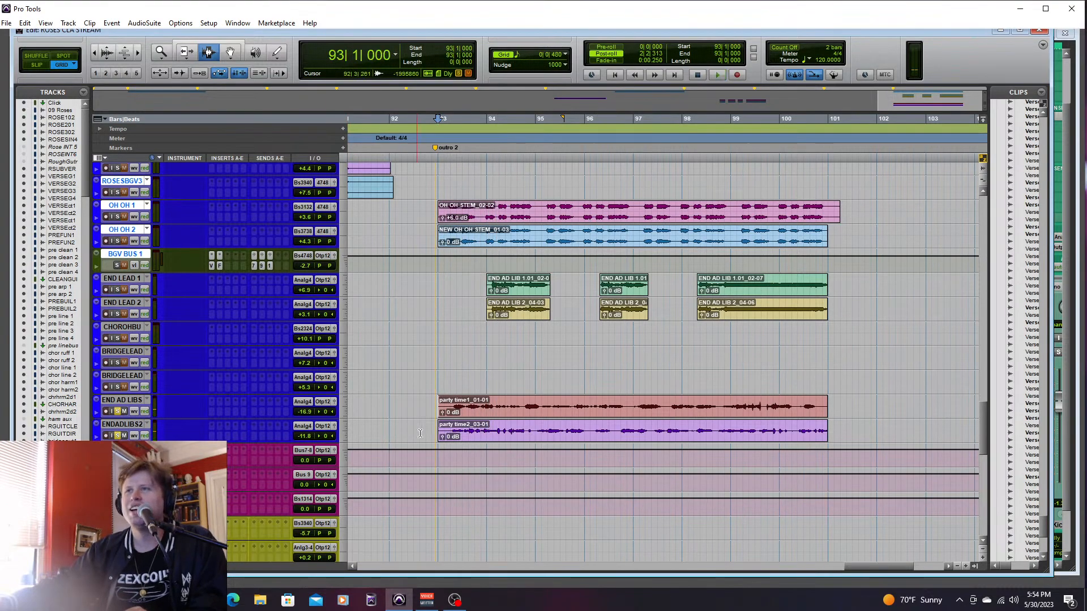
- Try a clip gain of -10.3 dB on party time1_01-01, undo it, and listen to the ad libs from bar 96, beat 4
{"action": "left_click_drag", "start_coordinate": [441, 412], "coordinate": [441, 433]}
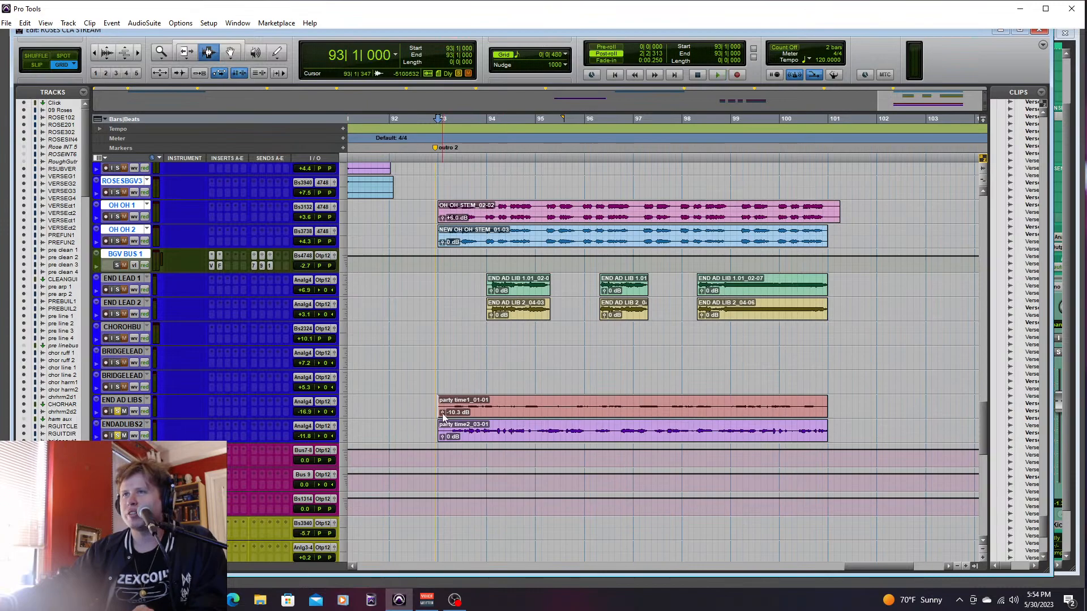
{"action": "key", "text": "ctrl+z"}
{"action": "left_click", "coordinate": [620, 405]}
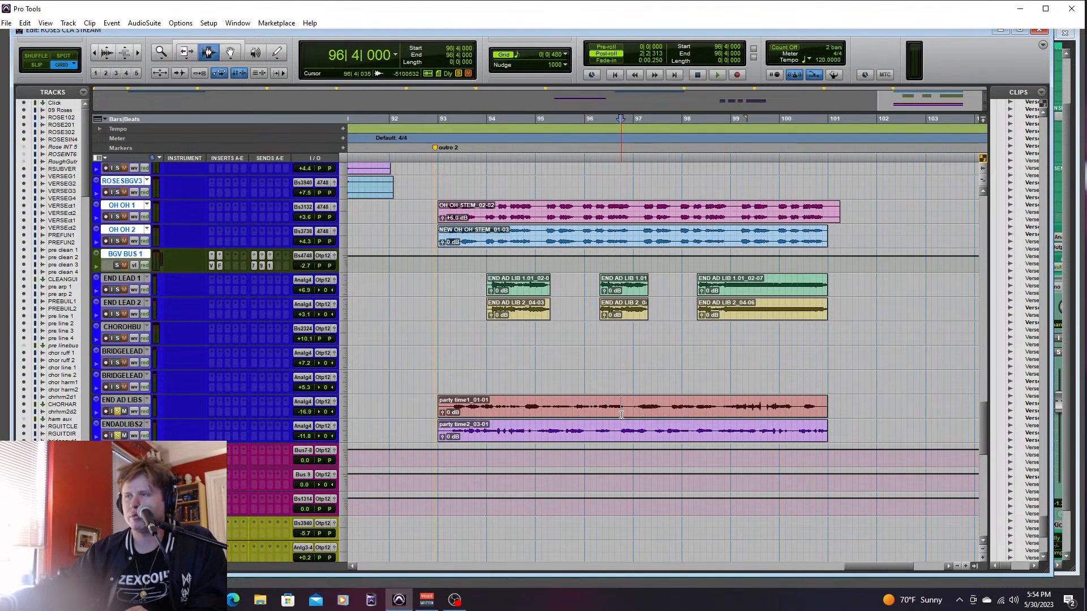
{"action": "key", "text": "space"}
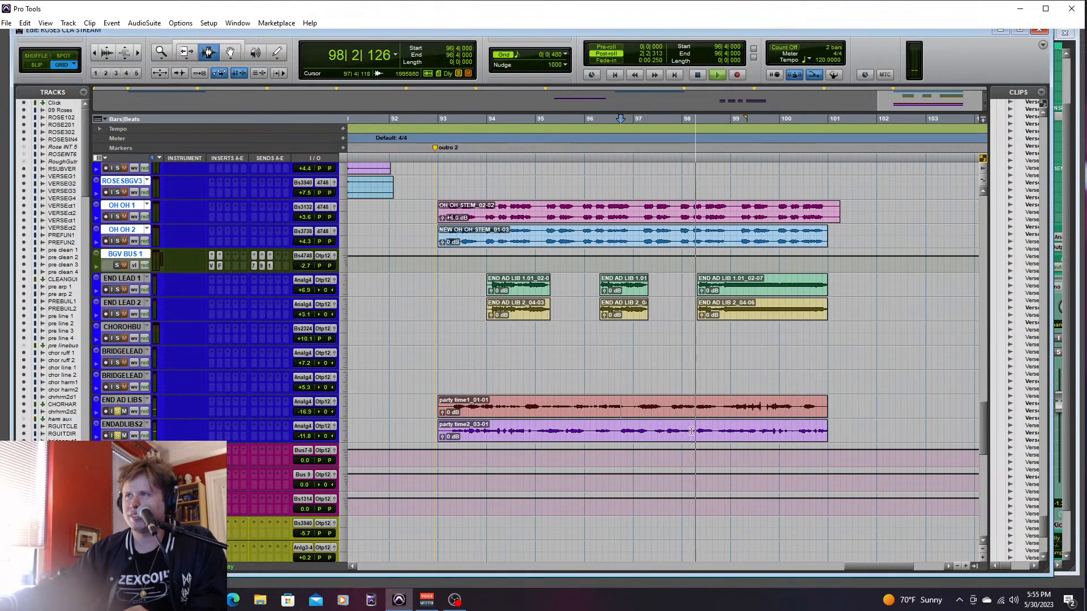
{"action": "key", "text": "space"}
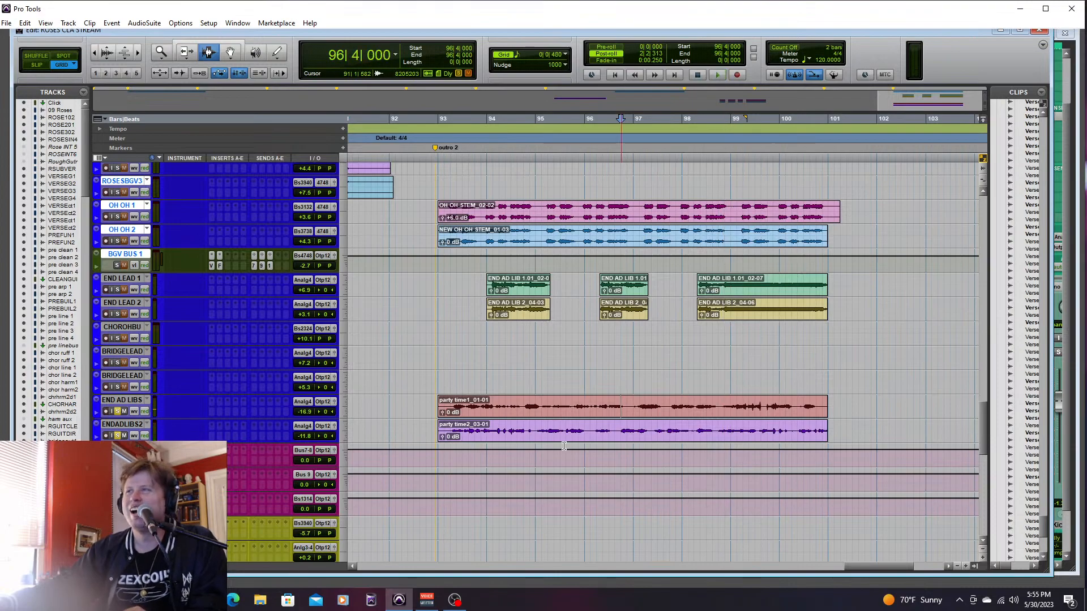
{"action": "left_click_drag", "start_coordinate": [693, 414], "coordinate": [753, 422]}
{"action": "left_click", "coordinate": [718, 410]}
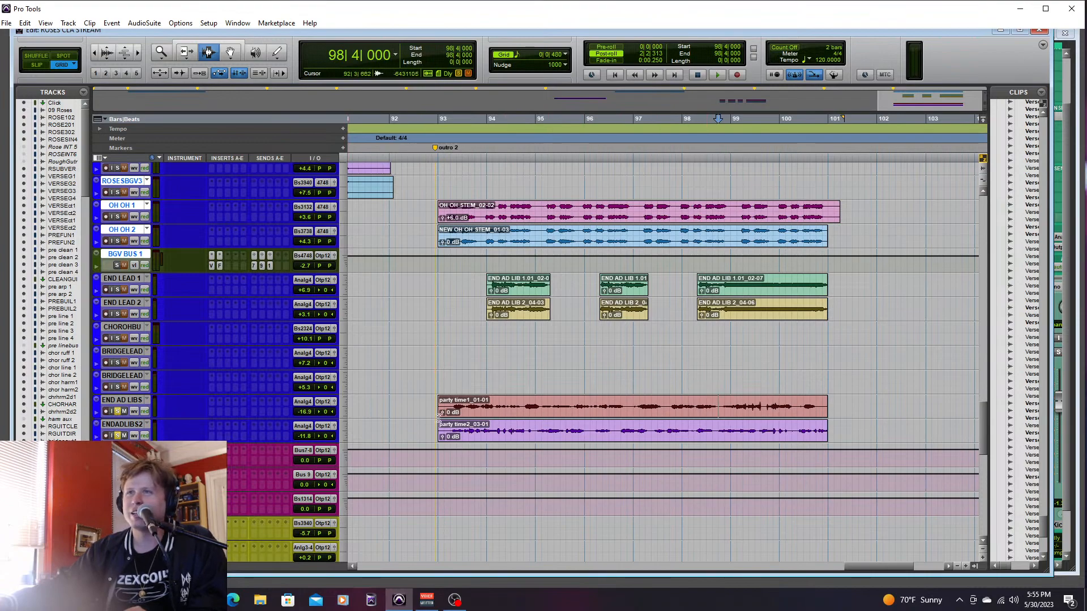
{"action": "left_click_drag", "start_coordinate": [439, 406], "coordinate": [846, 433]}
{"action": "left_click_drag", "start_coordinate": [433, 398], "coordinate": [834, 431]}
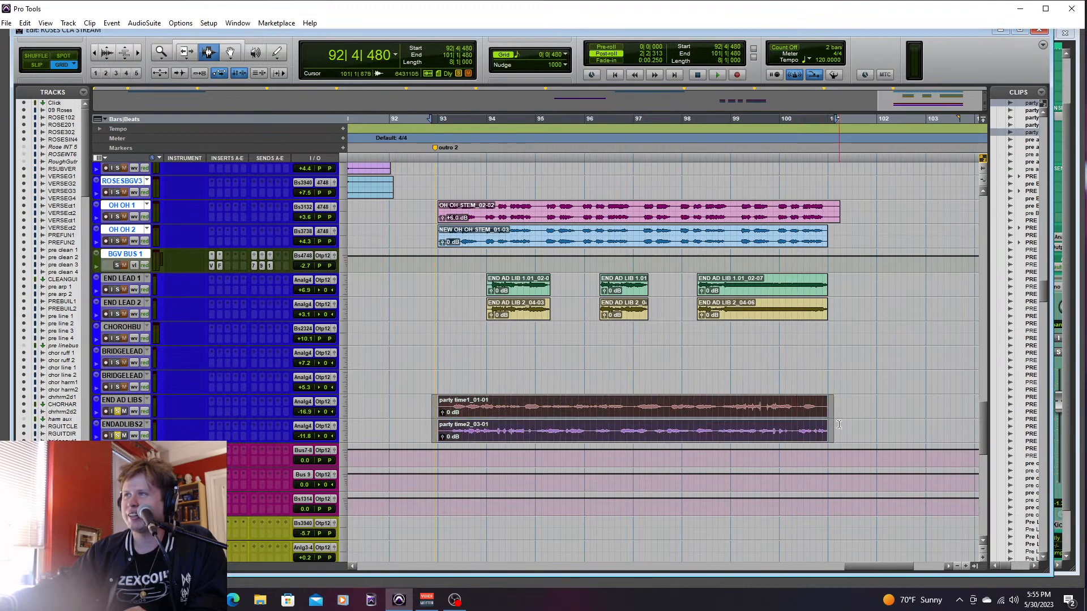
{"action": "left_click", "coordinate": [839, 433]}
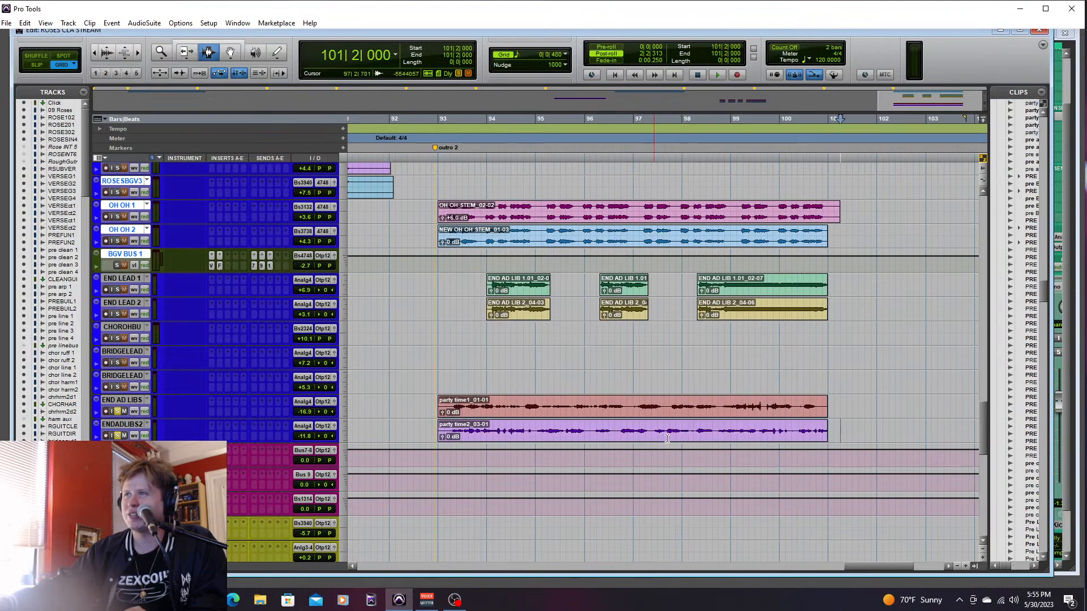
- Clear the solos on the two end ad-lib tracks and play the full mix from bar 92, beat 4
{"action": "left_click", "coordinate": [117, 411]}
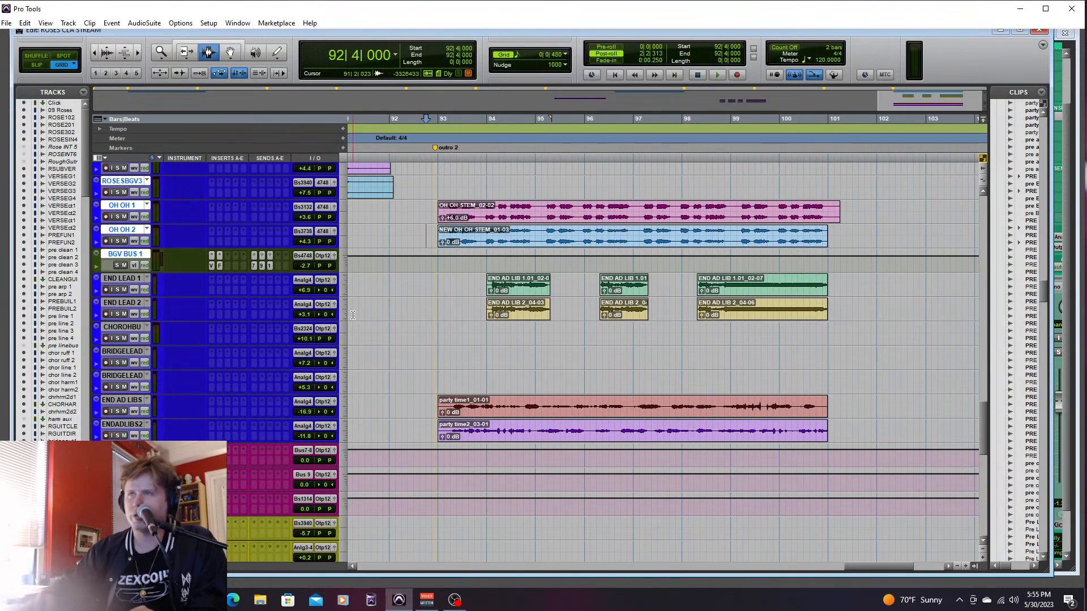
{"action": "key", "text": "ctrl+equal"}
{"action": "key", "text": "space"}
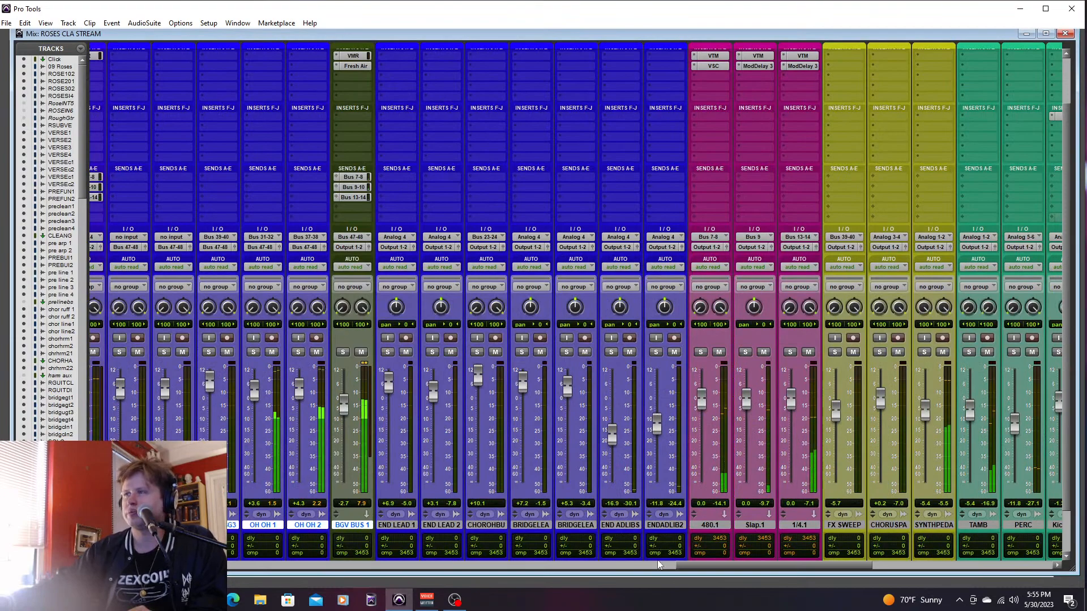
- Raise END LEAD 1 and END LEAD 2 to +12.0 dB and lower BGV BUS 1 to -6.2 dB
{"action": "left_click_drag", "start_coordinate": [696, 568], "coordinate": [705, 568]}
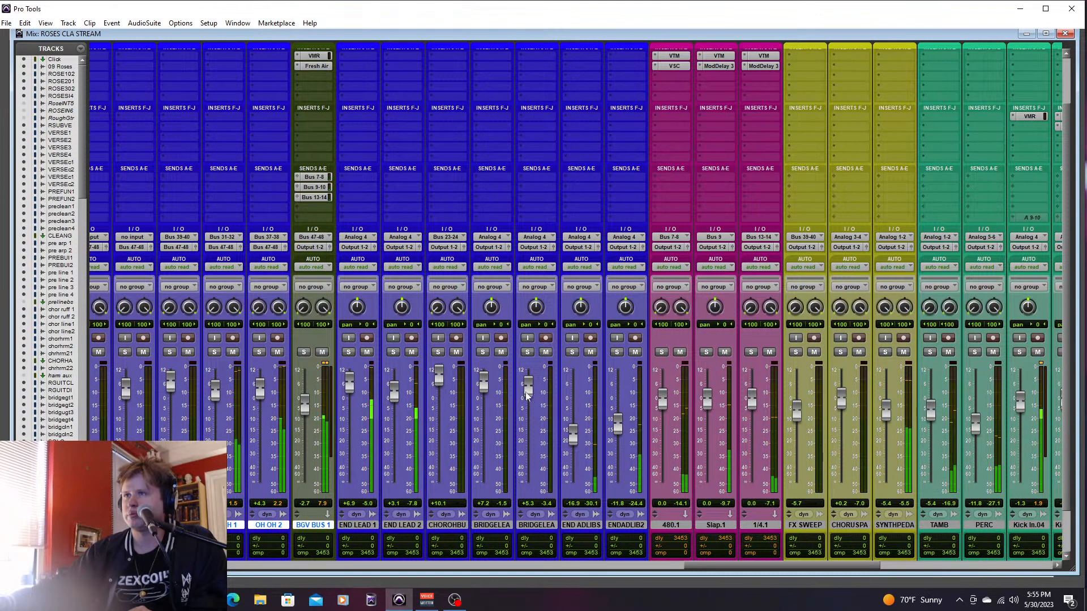
{"action": "left_click_drag", "start_coordinate": [396, 397], "coordinate": [350, 365]}
{"action": "mouse_move", "coordinate": [303, 404]}
{"action": "left_mouse_down"}
{"action": "mouse_move", "coordinate": [304, 422]}
{"action": "mouse_move", "coordinate": [307, 414]}
{"action": "left_mouse_up"}
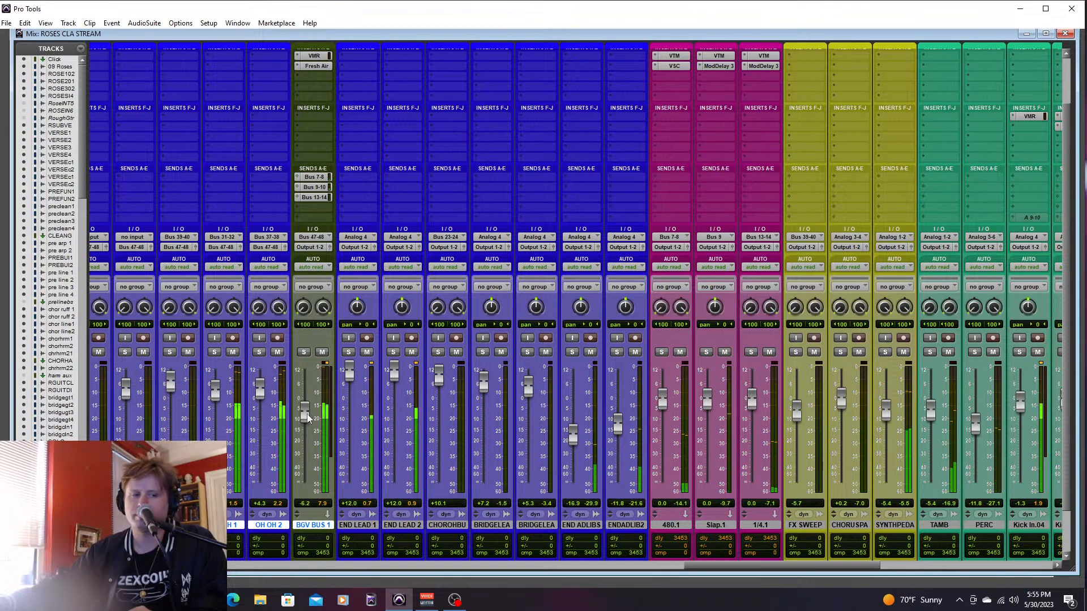
- Lower the END SOLO 1 guitar to -3.8 dB and stop playback
{"action": "left_click_drag", "start_coordinate": [679, 563], "coordinate": [478, 564]}
{"action": "left_click_drag", "start_coordinate": [438, 393], "coordinate": [440, 407]}
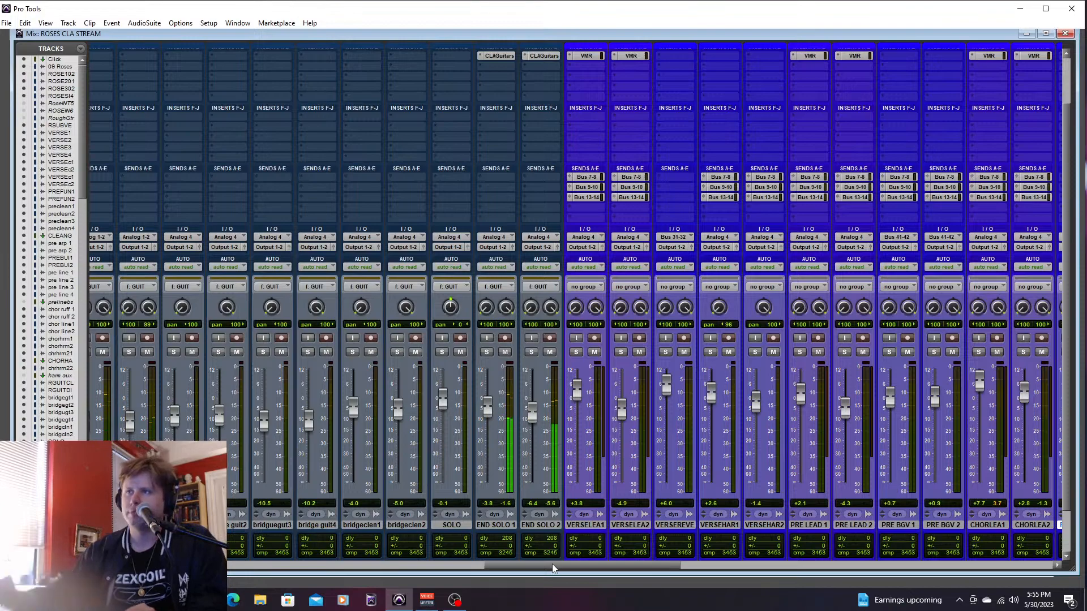
{"action": "key", "text": "ctrl+equal"}
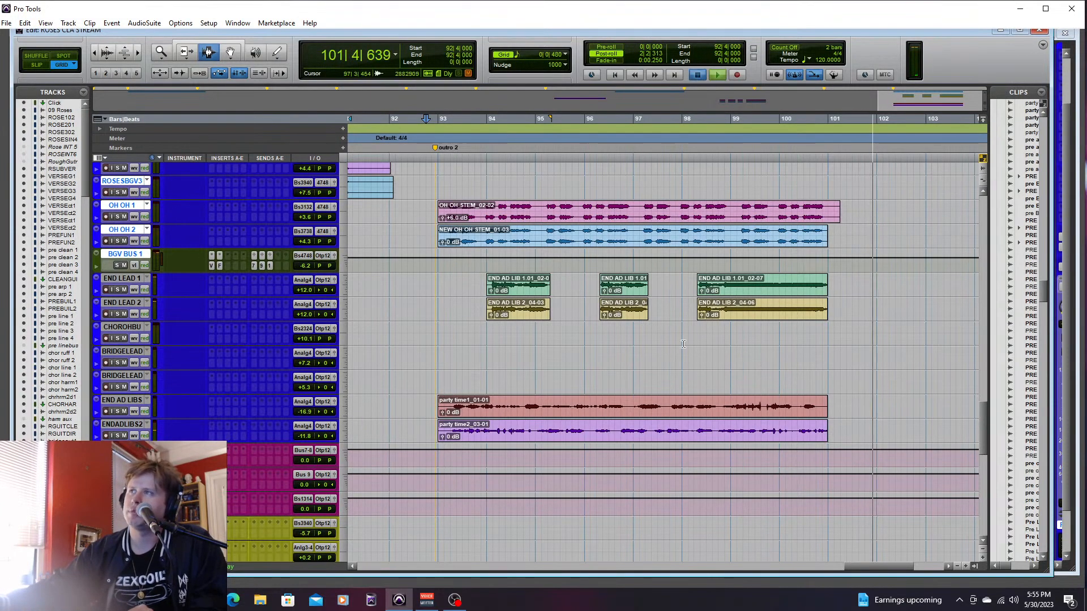
{"action": "key", "text": "space"}
- Solo END SOLO 1 and END SOLO 2 along with END LEAD 1
{"action": "left_click", "coordinate": [694, 297]}
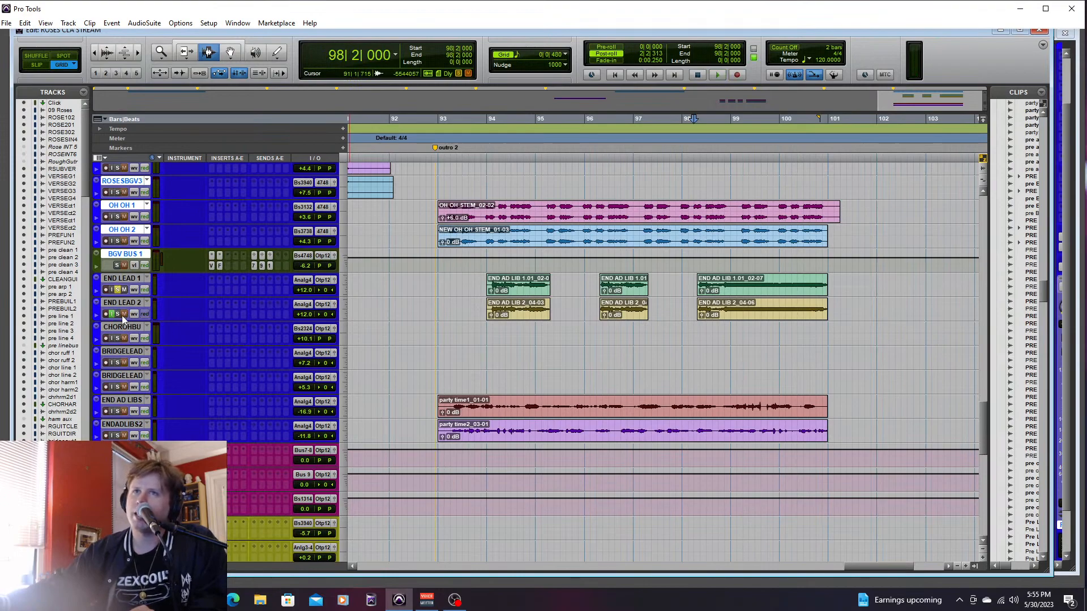
{"action": "left_click", "coordinate": [112, 314]}
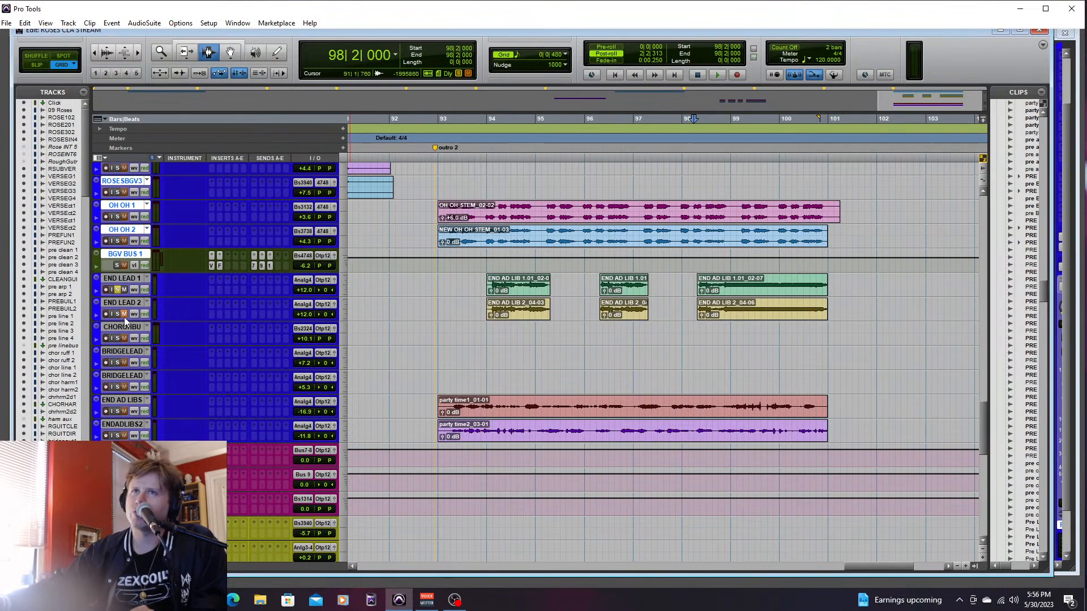
{"action": "left_click_drag", "start_coordinate": [983, 428], "coordinate": [996, 366]}
{"action": "left_click", "coordinate": [657, 295]}
{"action": "left_click", "coordinate": [117, 299]}
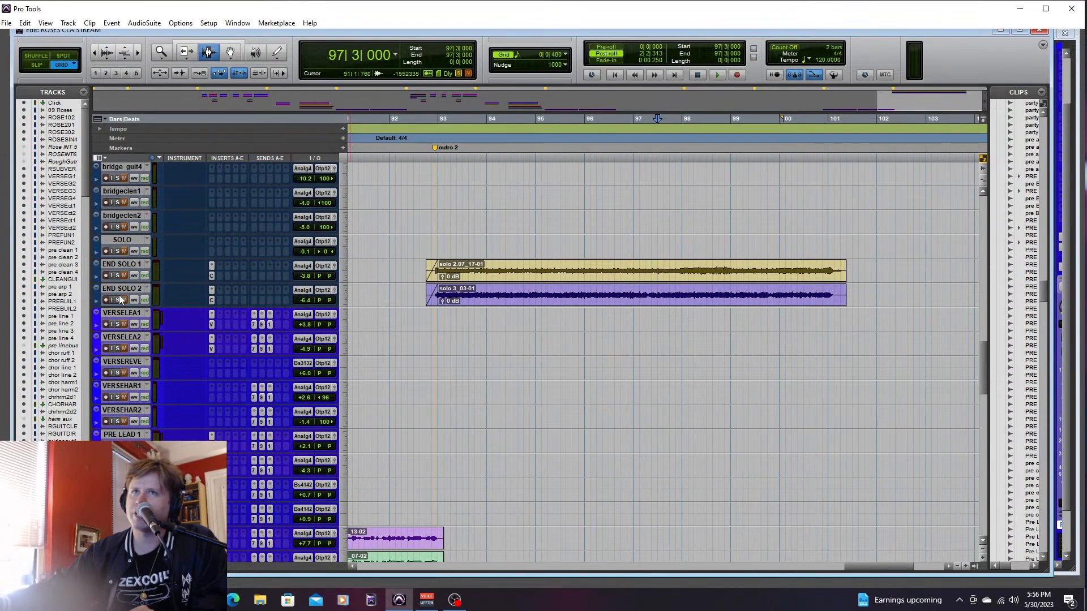
{"action": "left_click", "coordinate": [118, 275]}
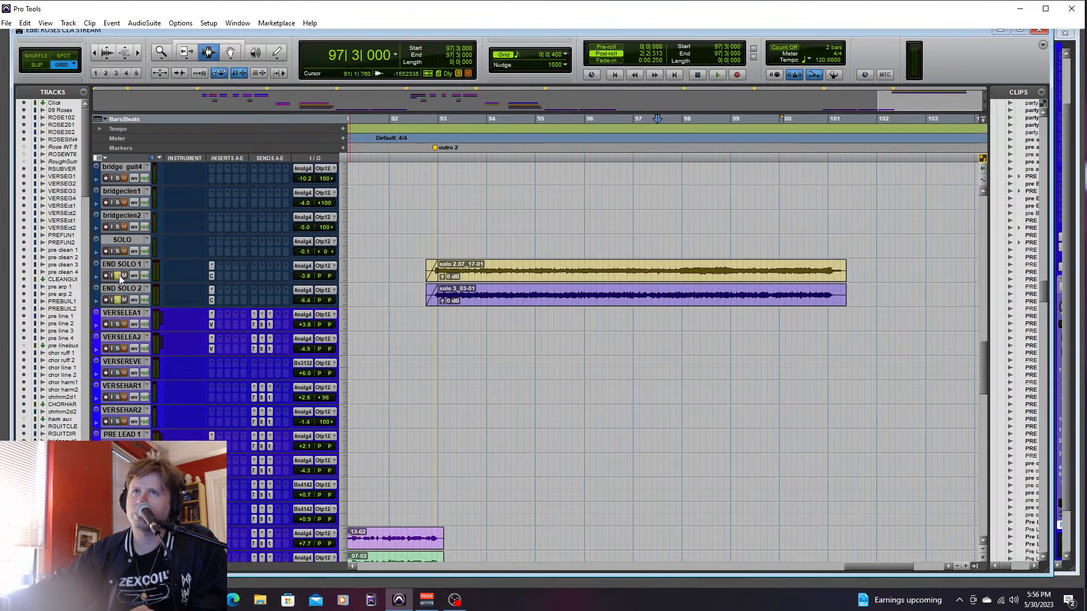
- Listen to the soloed end solo guitars near bar 97, beat 1, and again from bar 96, beat 4
{"action": "left_click", "coordinate": [643, 272]}
{"action": "key", "text": "space"}
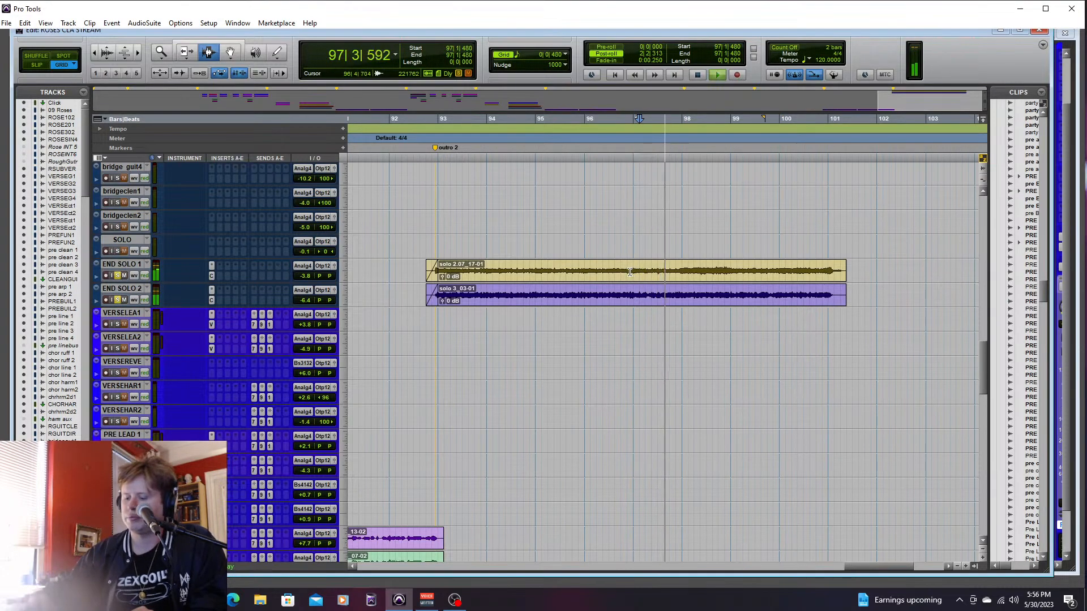
{"action": "key", "text": "ctrl+equal"}
{"action": "key", "text": "ctrl+equal"}
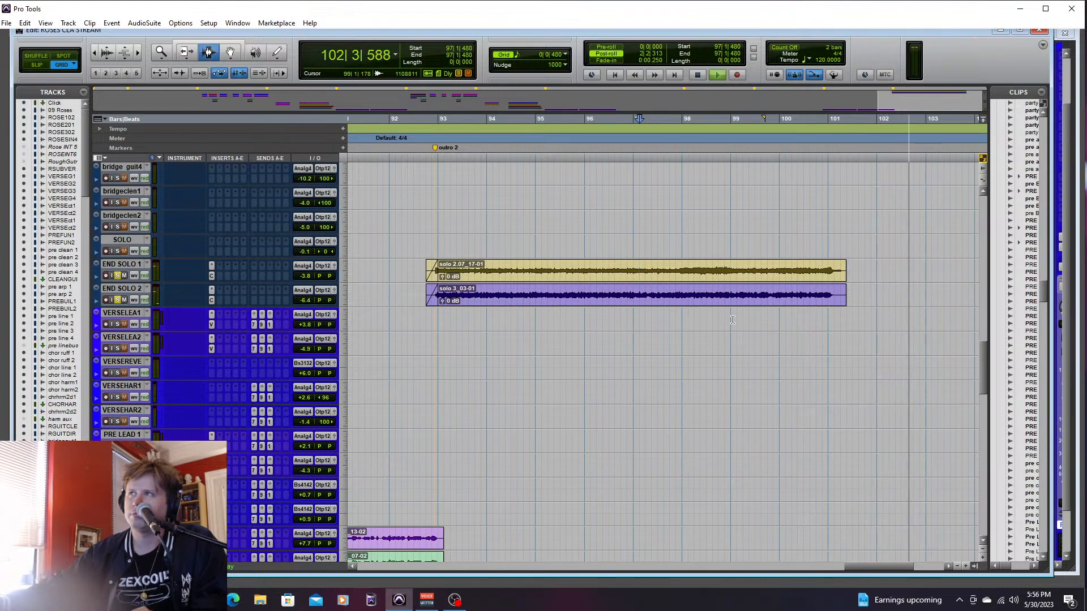
{"action": "key", "text": "space"}
{"action": "left_click", "coordinate": [662, 280]}
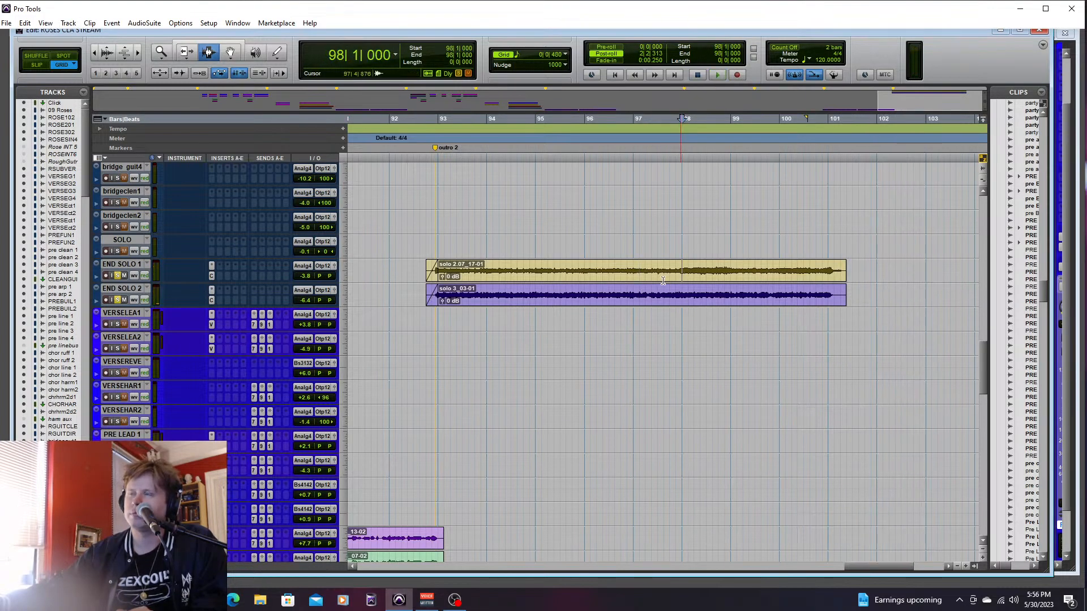
{"action": "left_click", "coordinate": [617, 270]}
{"action": "key", "text": "space"}
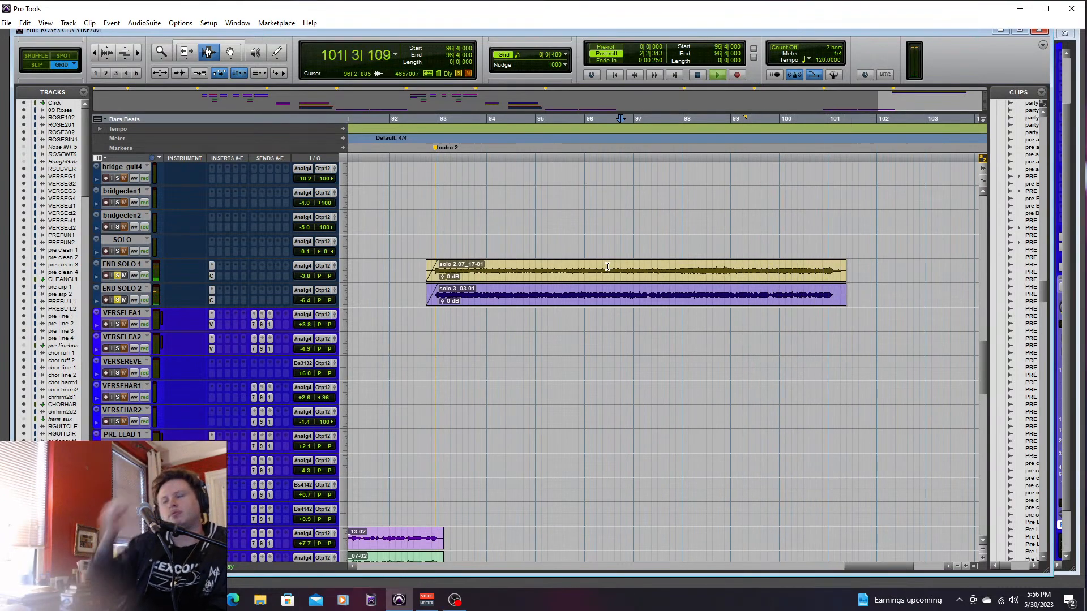
{"action": "key", "text": "space"}
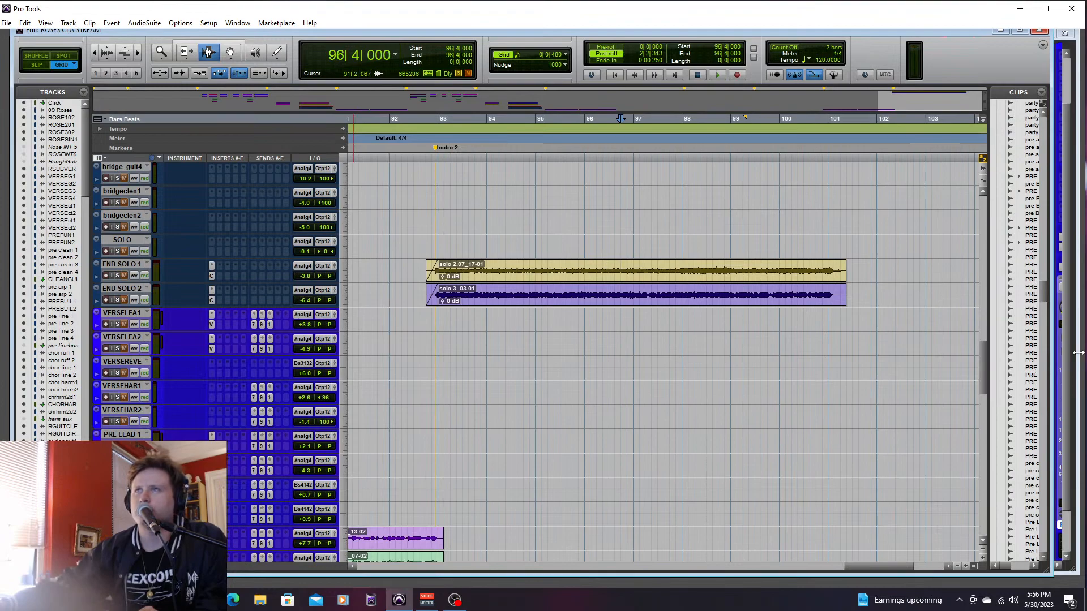
- Clear the solos on END LEAD 1, END SOLO 1 and END SOLO 2
{"action": "left_click_drag", "start_coordinate": [983, 383], "coordinate": [983, 405]}
{"action": "left_click", "coordinate": [111, 368]}
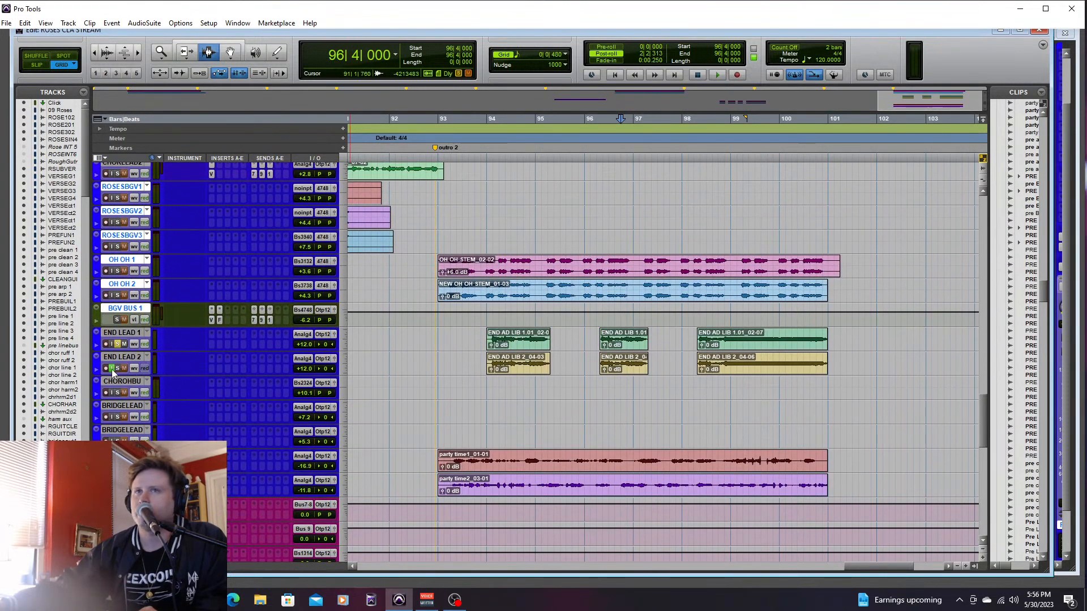
{"action": "left_click", "coordinate": [112, 368]}
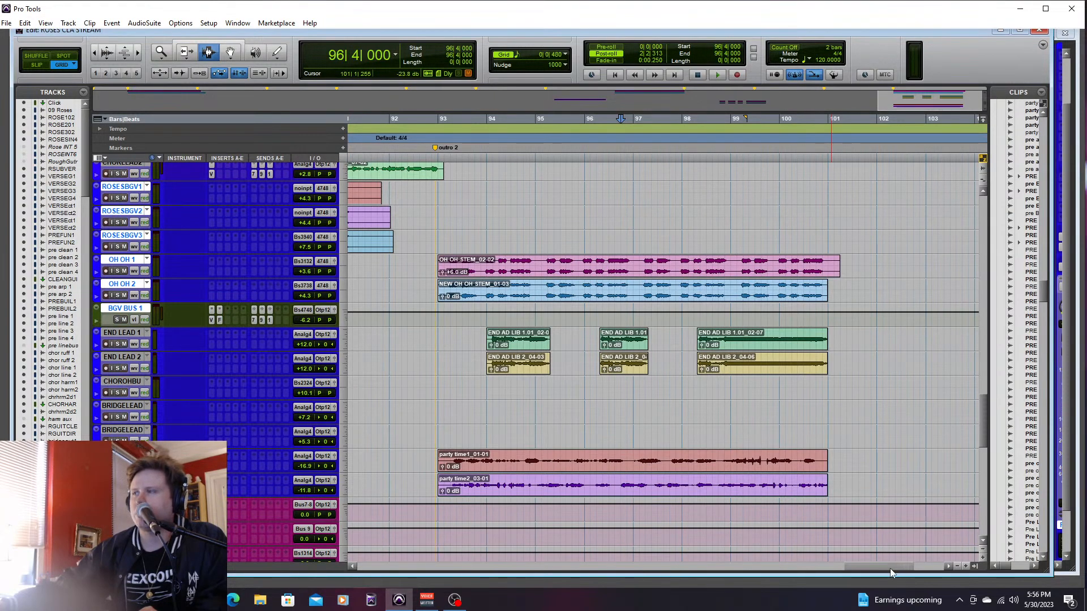
- Solo the VERSEREVE track and play the start of verse 2 from bar 37, beat 2
{"action": "left_click_drag", "start_coordinate": [889, 568], "coordinate": [383, 535]}
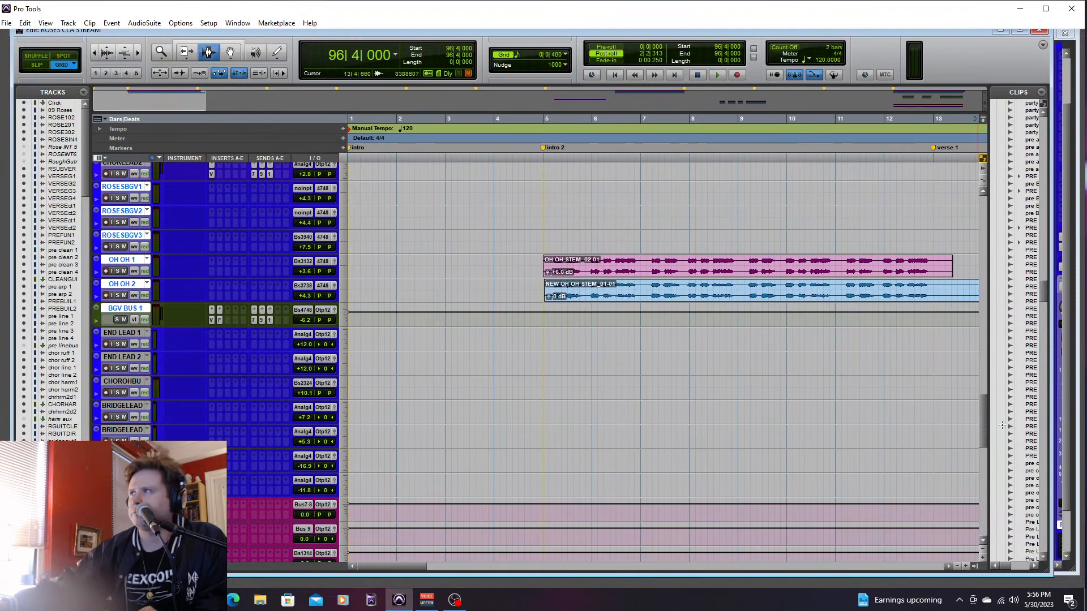
{"action": "left_click_drag", "start_coordinate": [986, 420], "coordinate": [990, 372]}
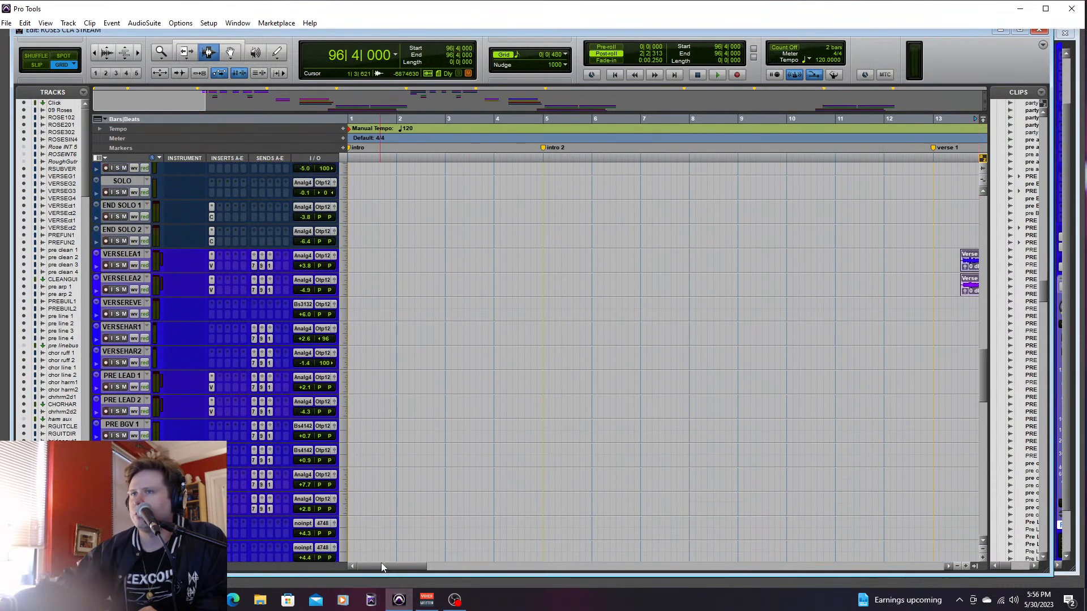
{"action": "left_click_drag", "start_coordinate": [382, 564], "coordinate": [561, 568]}
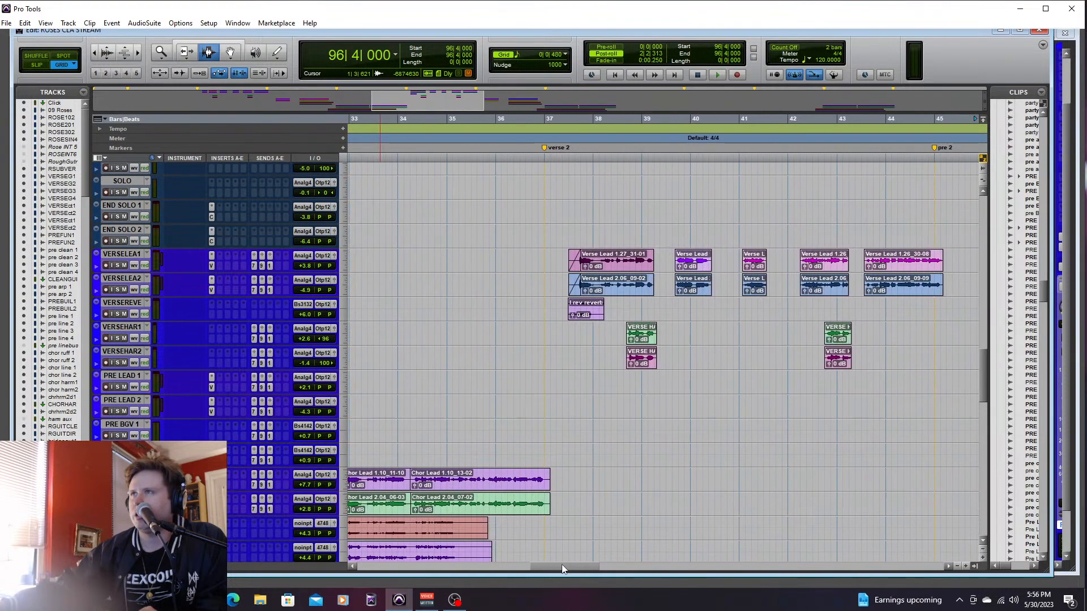
{"action": "left_click", "coordinate": [562, 329]}
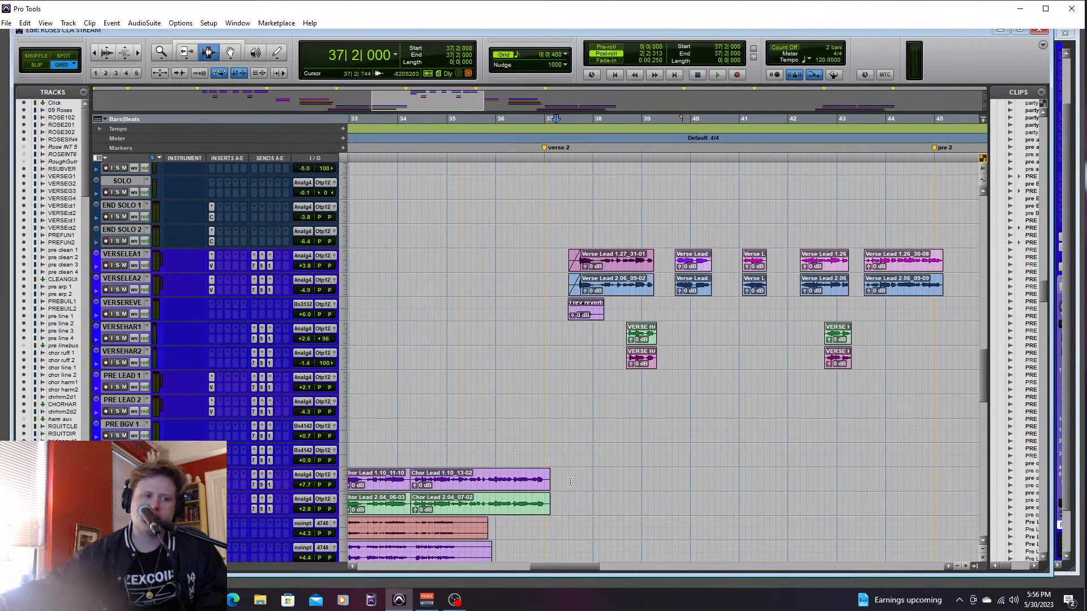
{"action": "left_click", "coordinate": [117, 314]}
{"action": "key", "text": "space"}
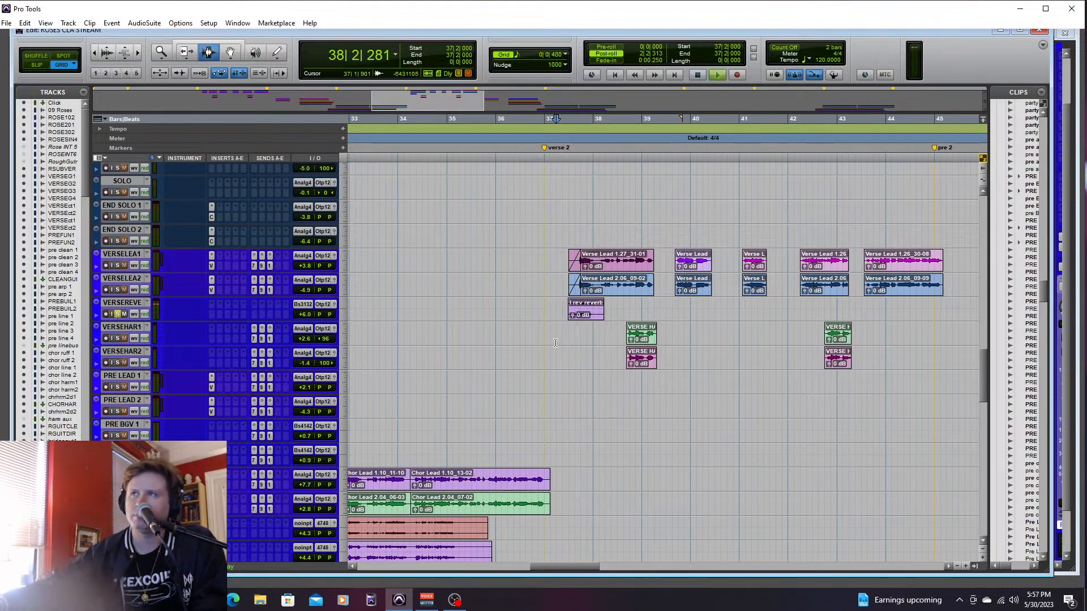
- Replay the soloed reverse reverb, clear the VERSEREVE solo, and play the same spot in the full mix
{"action": "key", "text": "space"}
{"action": "key", "text": "space"}
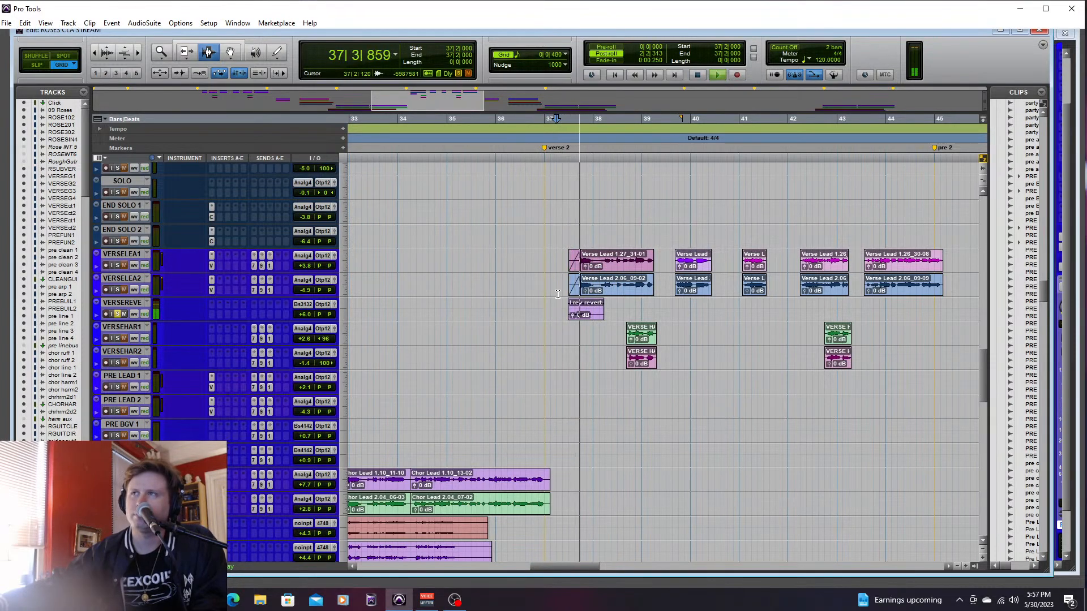
{"action": "key", "text": "space"}
{"action": "left_click", "coordinate": [117, 314]}
{"action": "key", "text": "space"}
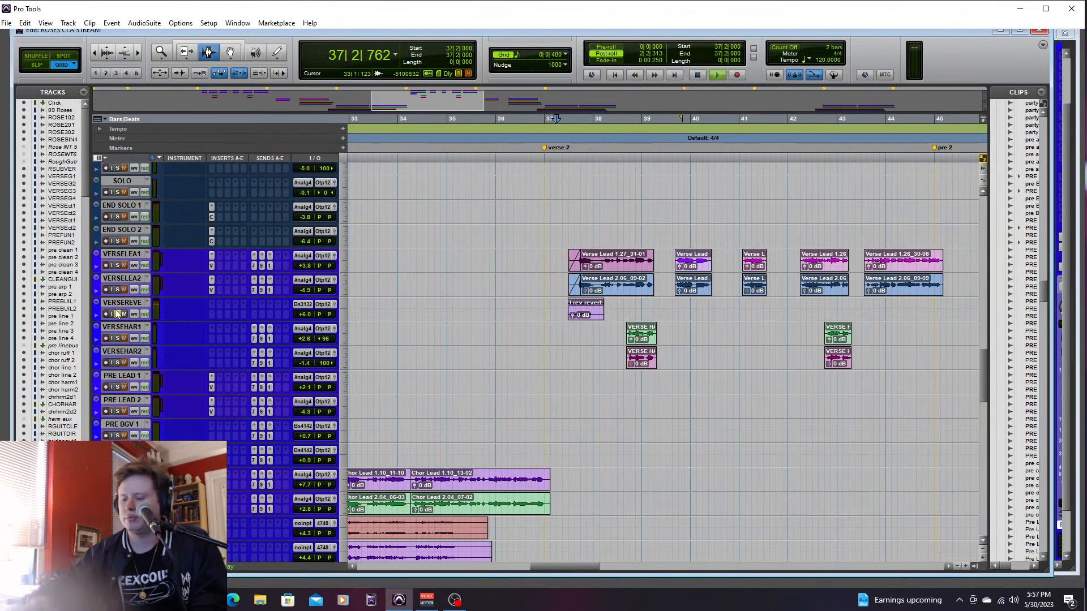
- Solo VERSEREVE, raise its volume to +8.7 dB and replay the reverse reverb from bar 37, beat 2
{"action": "key", "text": "ctrl+equal"}
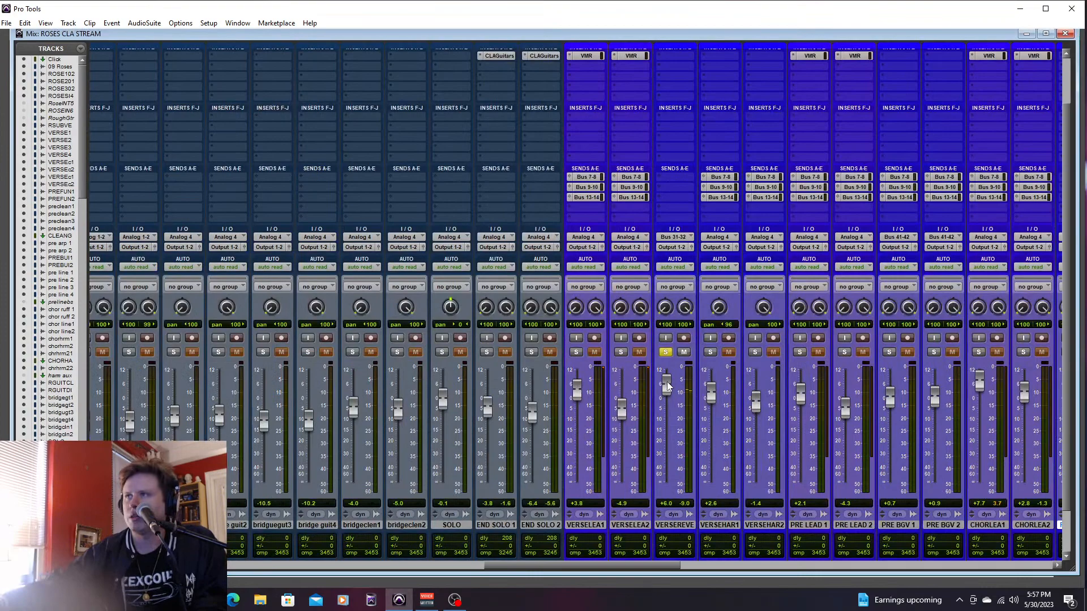
{"action": "key", "text": "ctrl+equal"}
{"action": "key", "text": "space"}
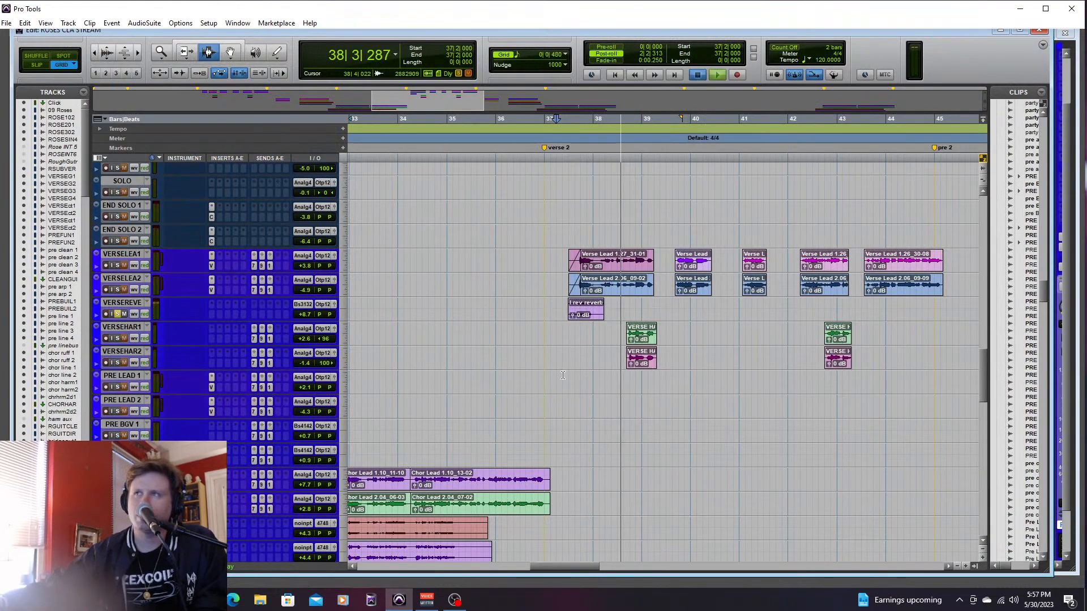
{"action": "key", "text": "space"}
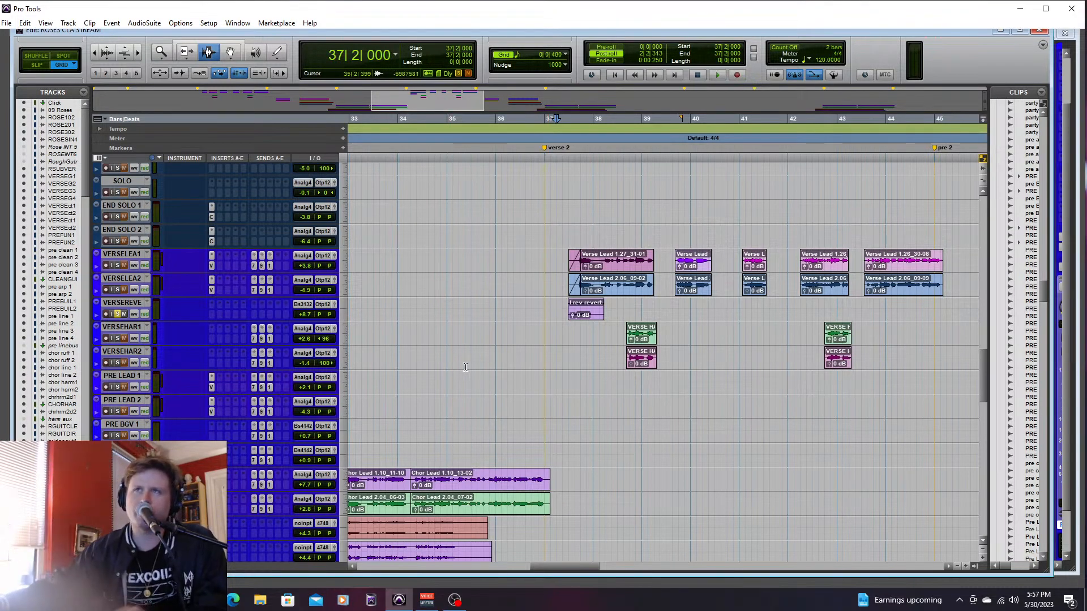
{"action": "key", "text": "space"}
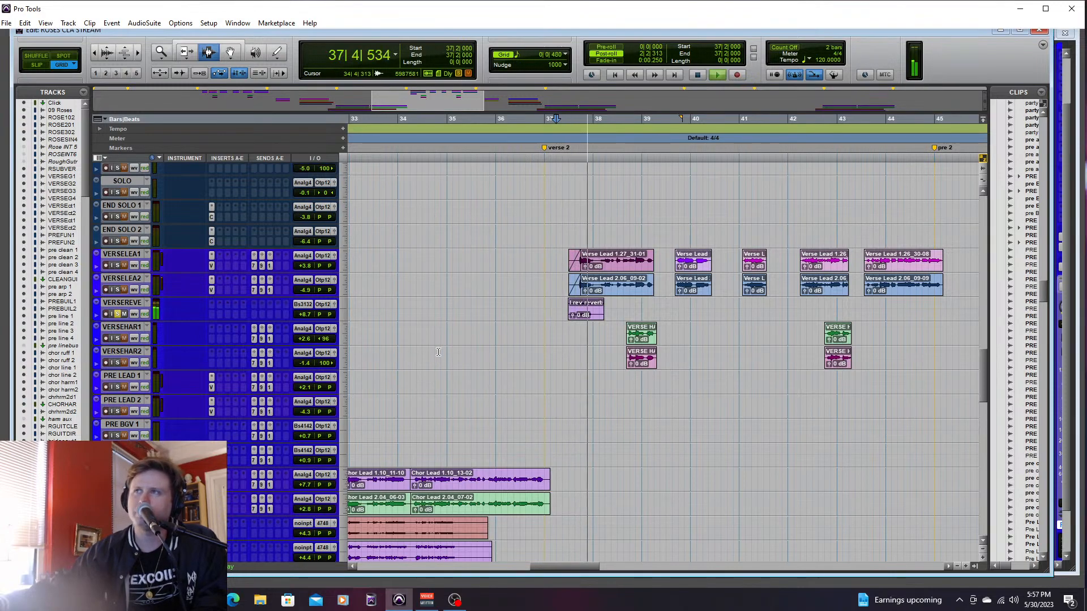
{"action": "key", "text": "space"}
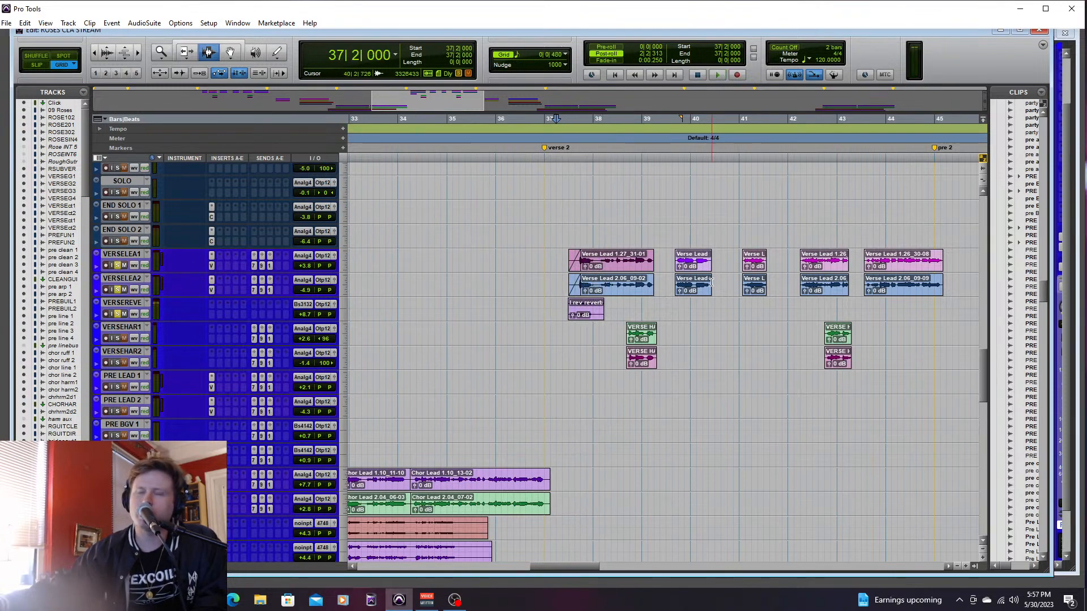
- Solo VERSELEA1 and VERSELEA2 along with VERSEREVE and listen to the entry into verse 2
{"action": "key", "text": "ctrl+equal"}
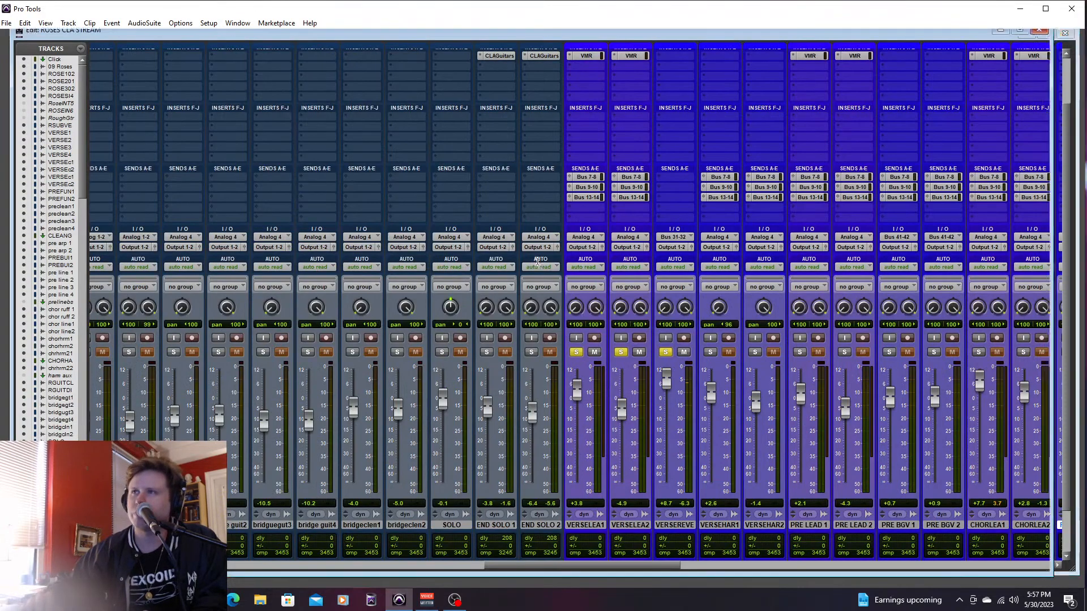
{"action": "key", "text": "ctrl+equal"}
{"action": "key", "text": "space"}
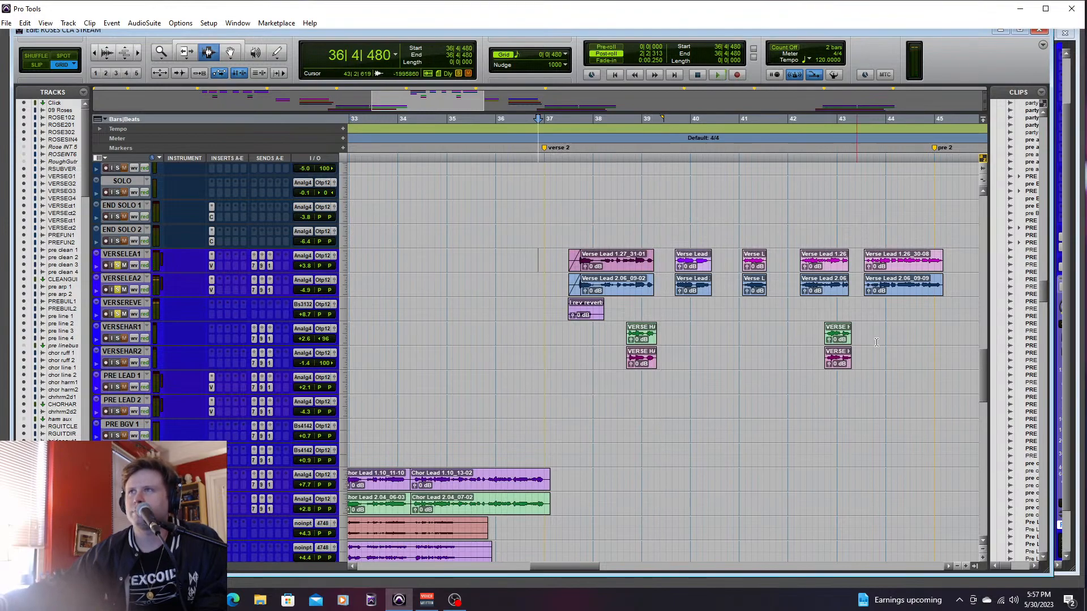
- Add the Verb Snare track to the solos and play around the verse 2 entry from bar 36, beat 3 and bar 37, beat 3
{"action": "left_click_drag", "start_coordinate": [981, 372], "coordinate": [984, 468]}
{"action": "key", "text": "space"}
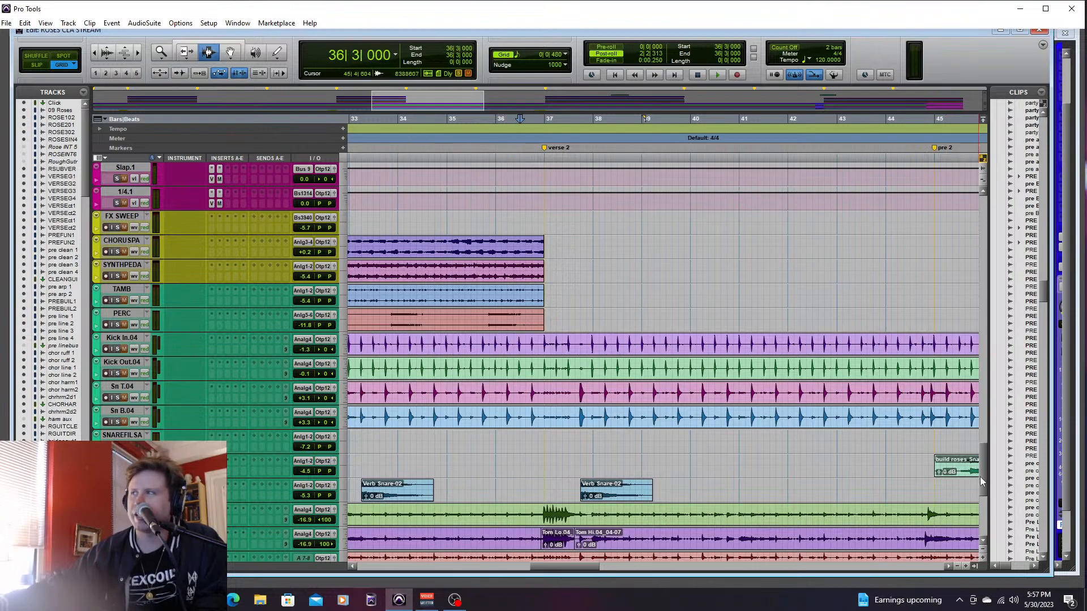
{"action": "key", "text": "space"}
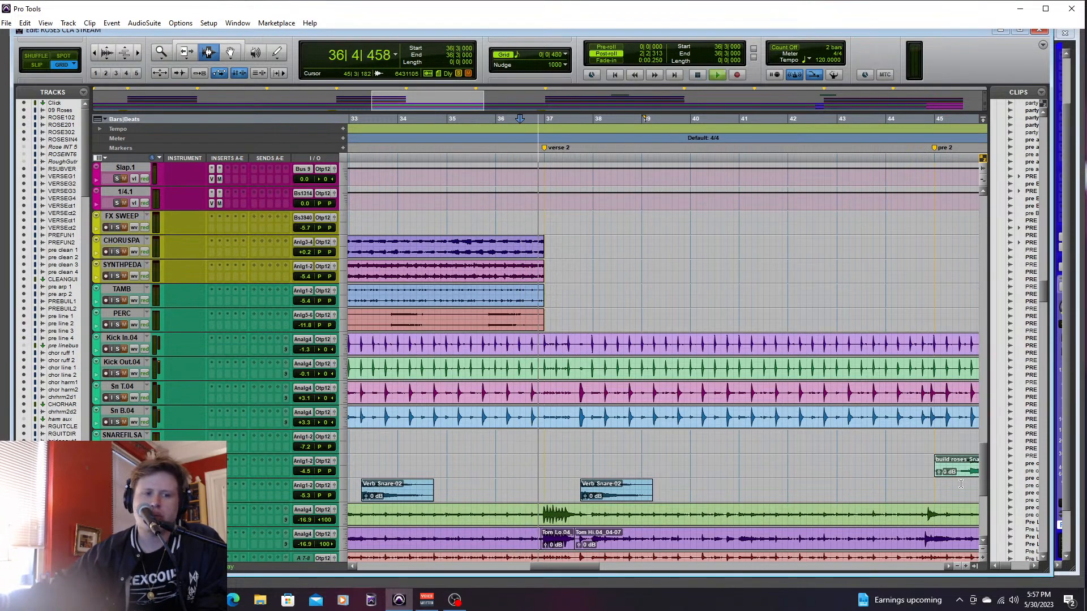
{"action": "key", "text": "space"}
{"action": "left_click", "coordinate": [582, 492]}
{"action": "key", "text": "space"}
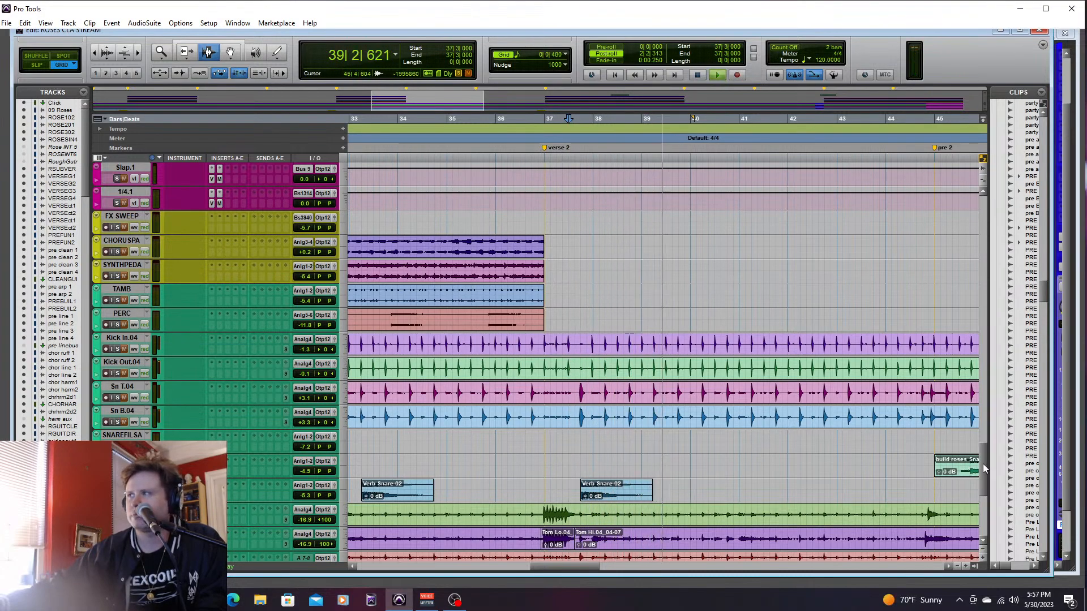
{"action": "key", "text": "space"}
- Add the drum and percussion tracks, FX SWEEP, CHORUSPA and SYNTHPEDA to the solos and play from bar 35, beat 2
{"action": "scroll", "coordinate": [974, 492], "scroll_direction": "down", "scroll_amount": 5}
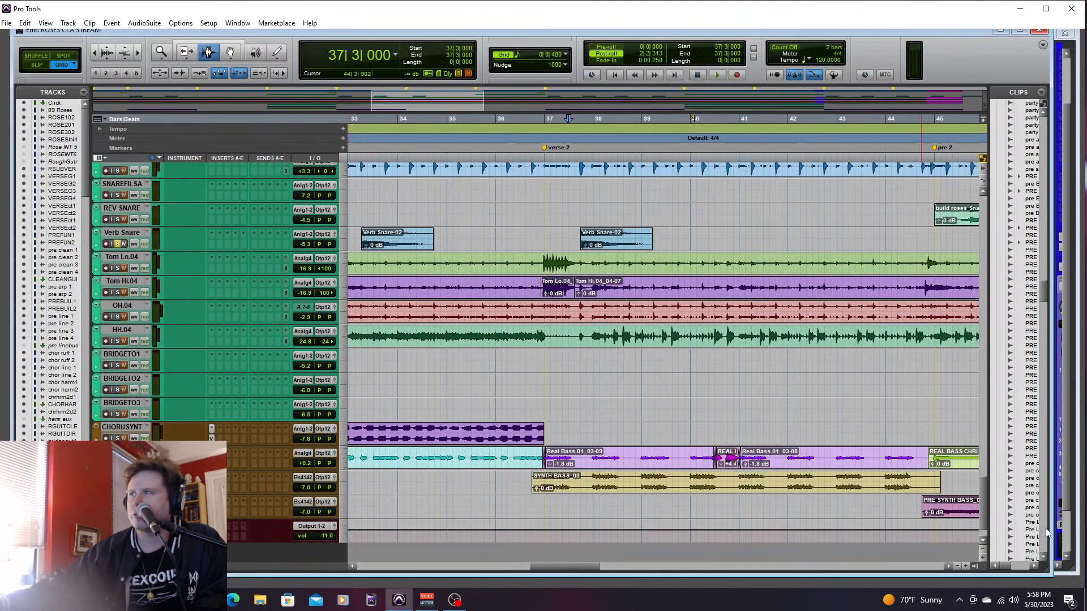
{"action": "scroll", "coordinate": [805, 430], "scroll_direction": "up", "scroll_amount": 5}
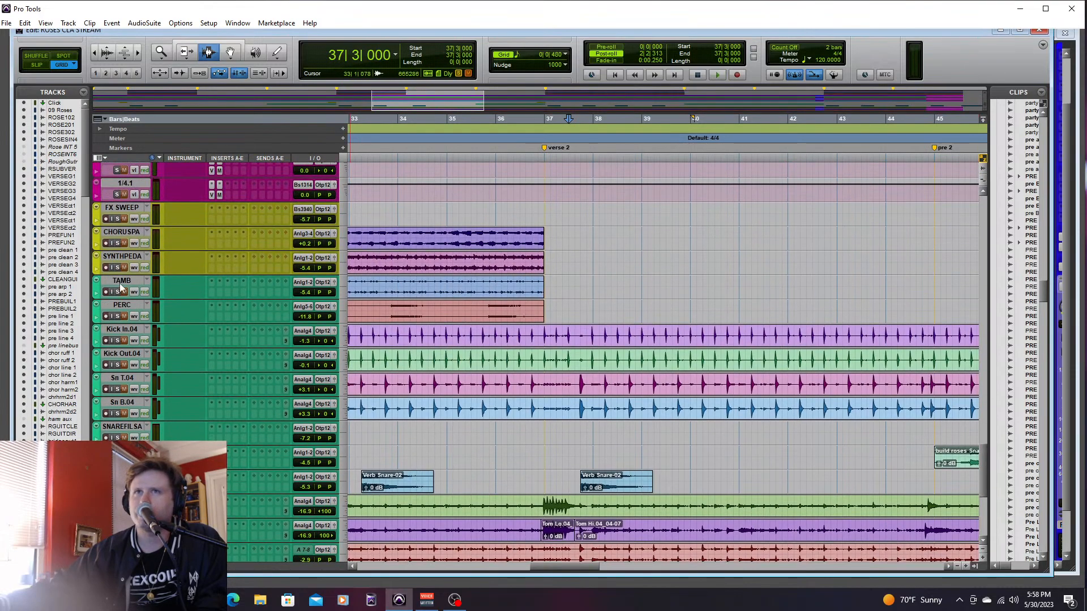
{"action": "left_click", "coordinate": [120, 287]}
{"action": "left_click", "coordinate": [129, 209]}
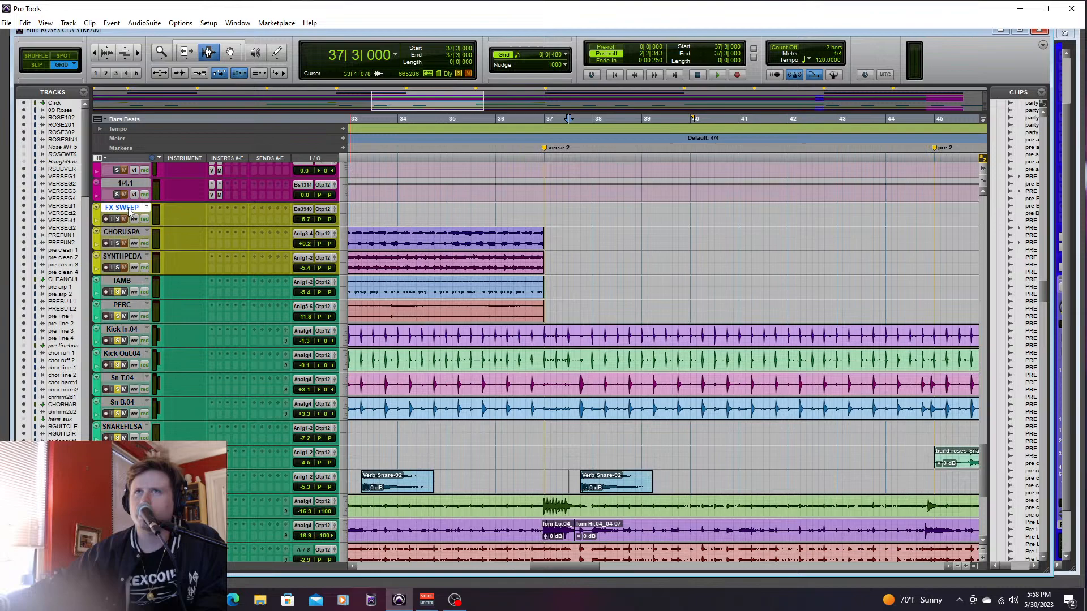
{"action": "left_click", "coordinate": [120, 258], "text": "shift"}
{"action": "key", "text": "space"}
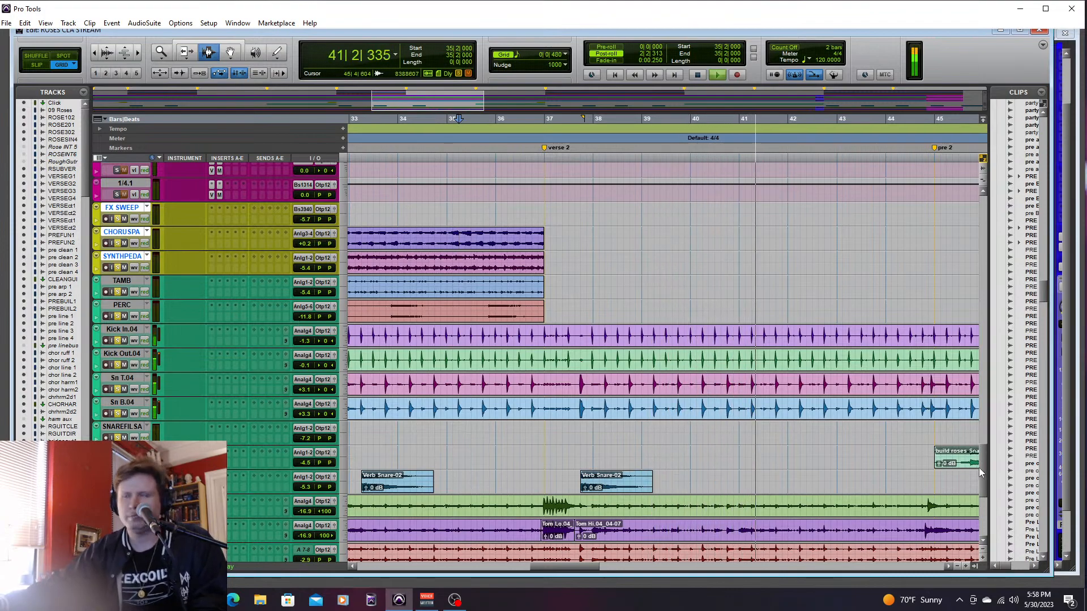
- Solo the 480.1, Slap.1 and 1/4.1 effects returns during playback, listen through pre 2, and stop
{"action": "mouse_move", "coordinate": [983, 473]}
{"action": "left_mouse_down"}
{"action": "mouse_move", "coordinate": [980, 453]}
{"action": "mouse_move", "coordinate": [982, 509]}
{"action": "mouse_move", "coordinate": [987, 407]}
{"action": "mouse_move", "coordinate": [987, 473]}
{"action": "left_mouse_up"}
{"action": "left_click_drag", "start_coordinate": [582, 565], "coordinate": [602, 569]}
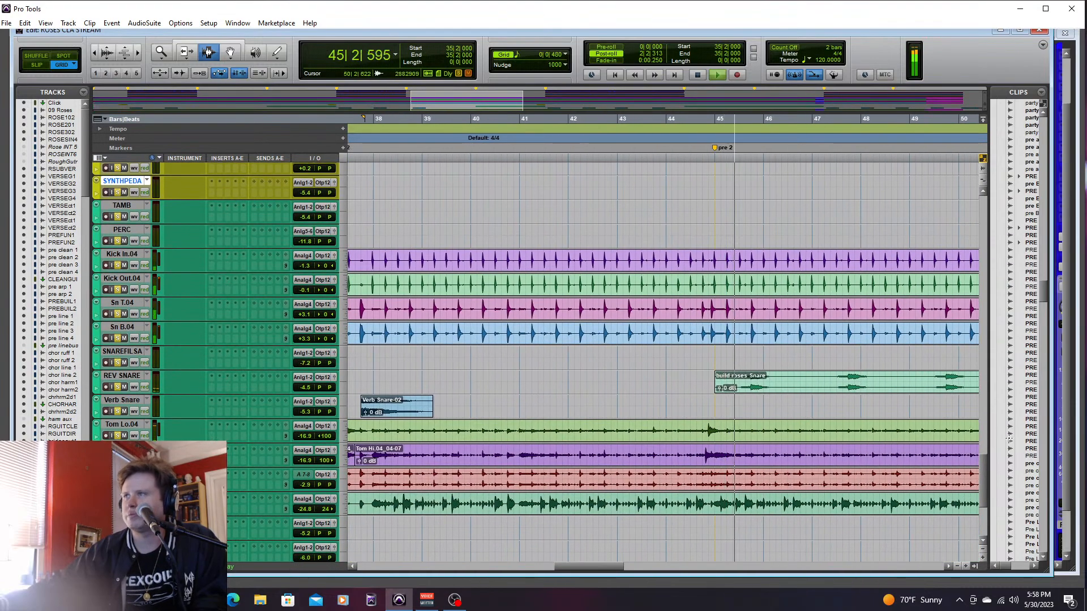
{"action": "scroll", "coordinate": [103, 382], "scroll_direction": "up", "scroll_amount": 5}
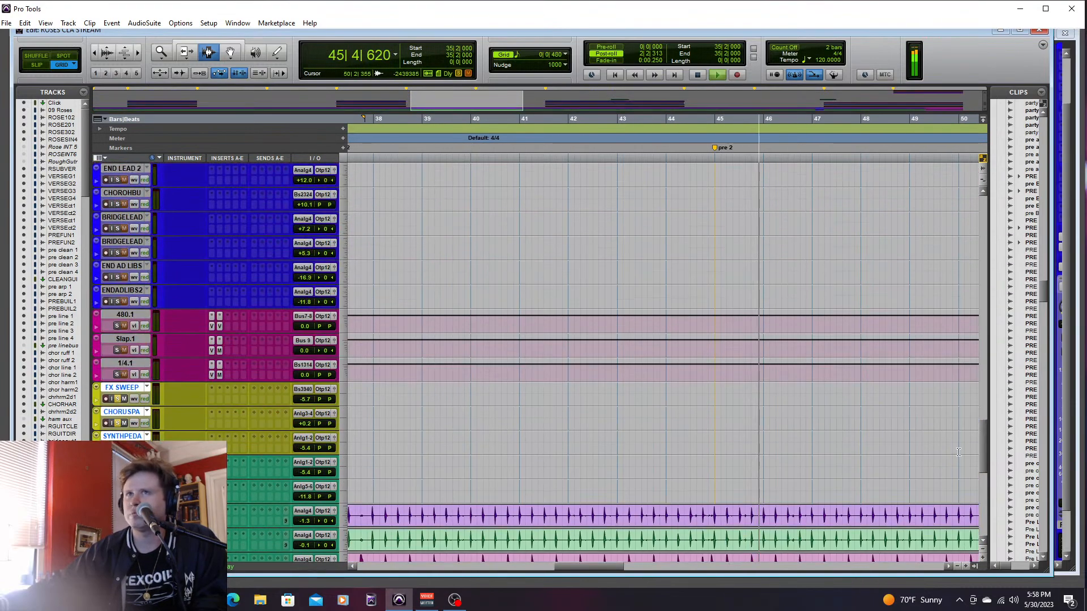
{"action": "left_click", "coordinate": [117, 374]}
{"action": "left_click", "coordinate": [117, 351]}
{"action": "left_click", "coordinate": [117, 326]}
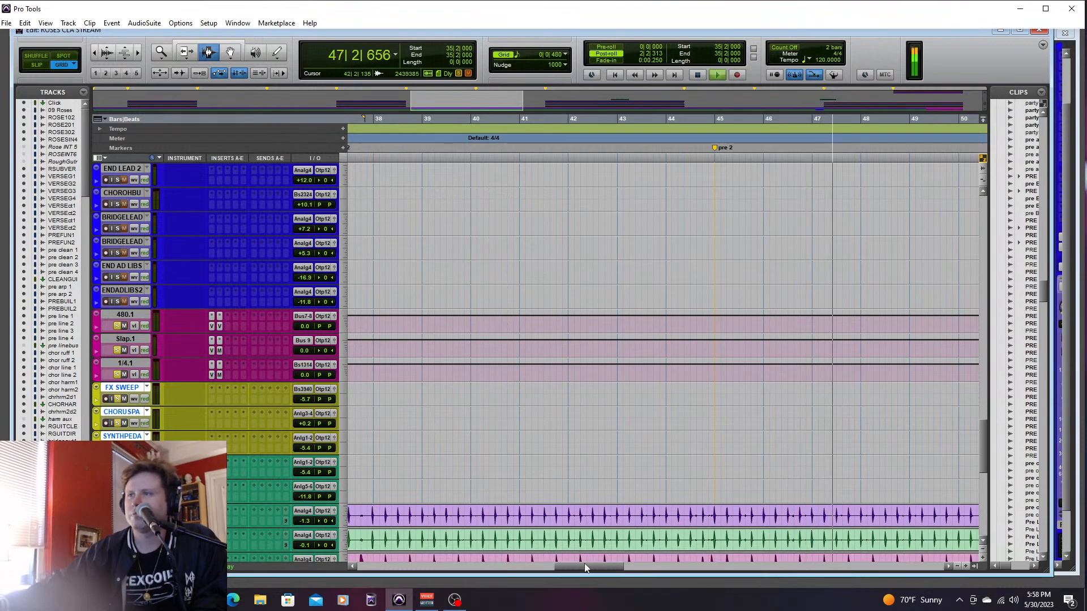
{"action": "left_click_drag", "start_coordinate": [584, 563], "coordinate": [616, 566]}
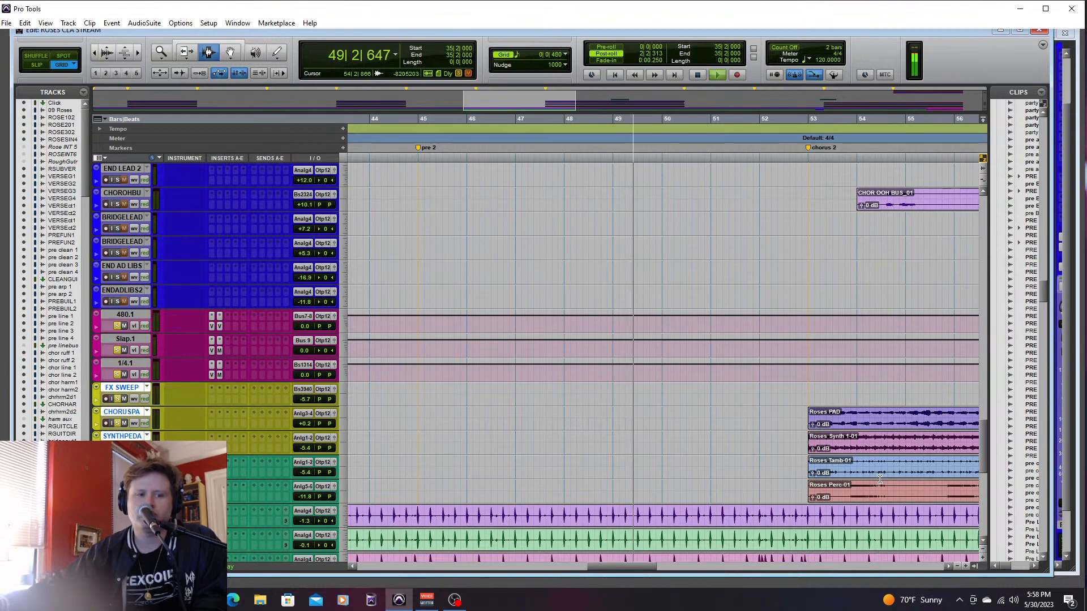
{"action": "key", "text": "space"}
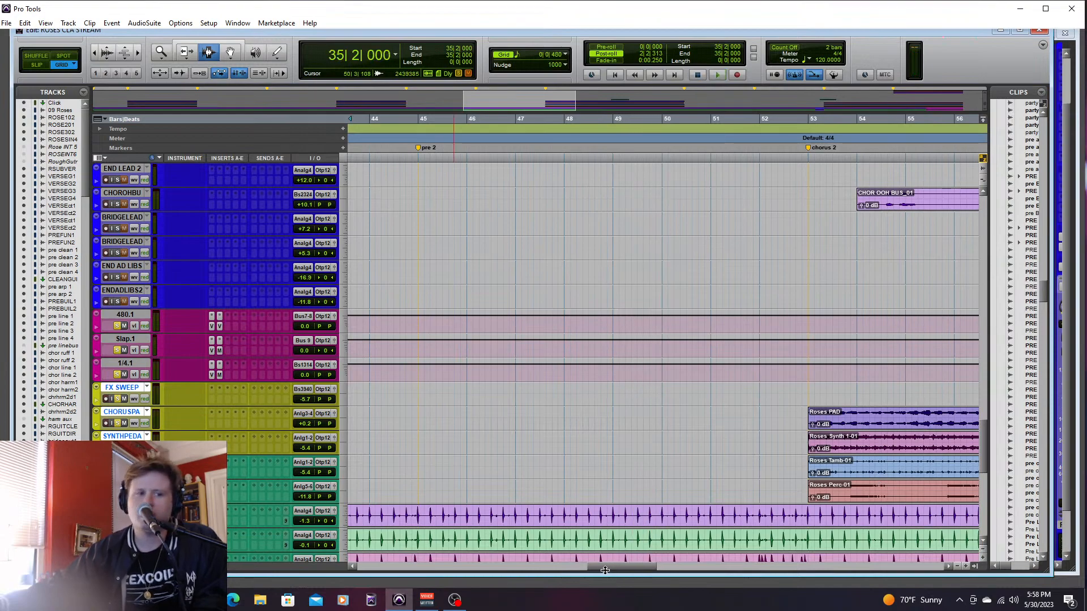
- Solo VERSEHAR1 and VERSEHAR2 as well and play the end of the chorus from bar 33, beat 3
{"action": "left_click_drag", "start_coordinate": [613, 569], "coordinate": [534, 562]}
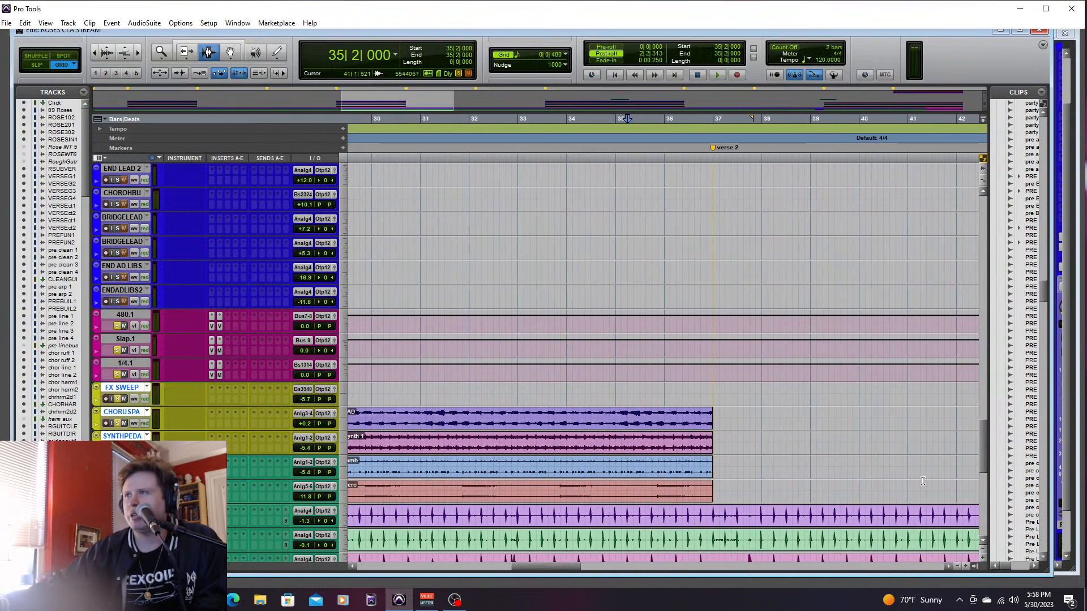
{"action": "left_click_drag", "start_coordinate": [980, 443], "coordinate": [985, 377]}
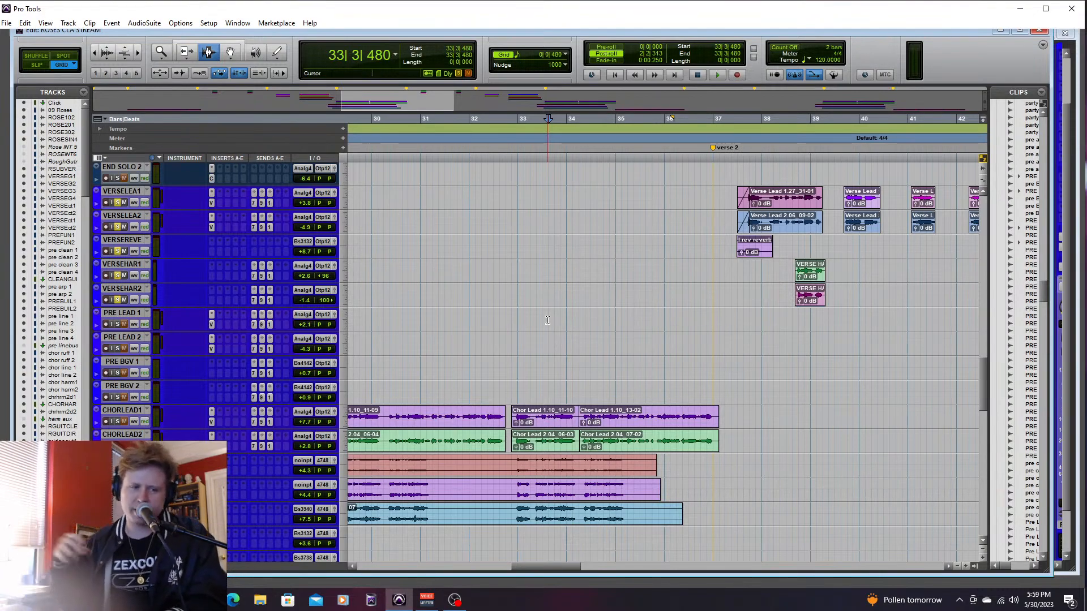
{"action": "key", "text": "space"}
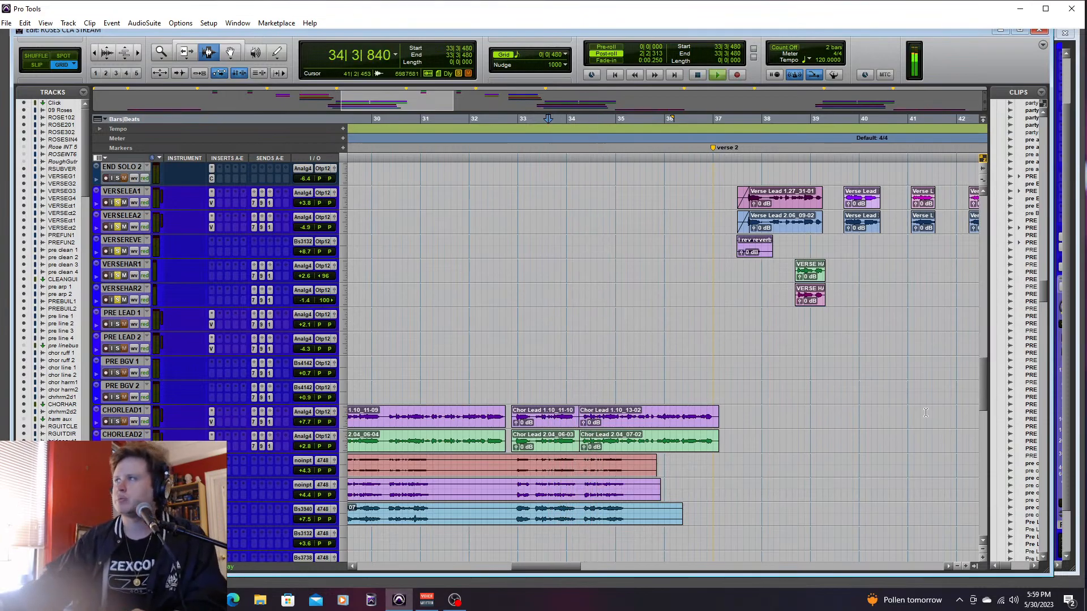
{"action": "left_click_drag", "start_coordinate": [984, 395], "coordinate": [985, 441]}
{"action": "key", "text": "space"}
- Clear the solos on the effects returns, synths, drums and verse vocals, and play into verse 2 in the full mix
{"action": "left_click", "coordinate": [134, 233], "text": "shift"}
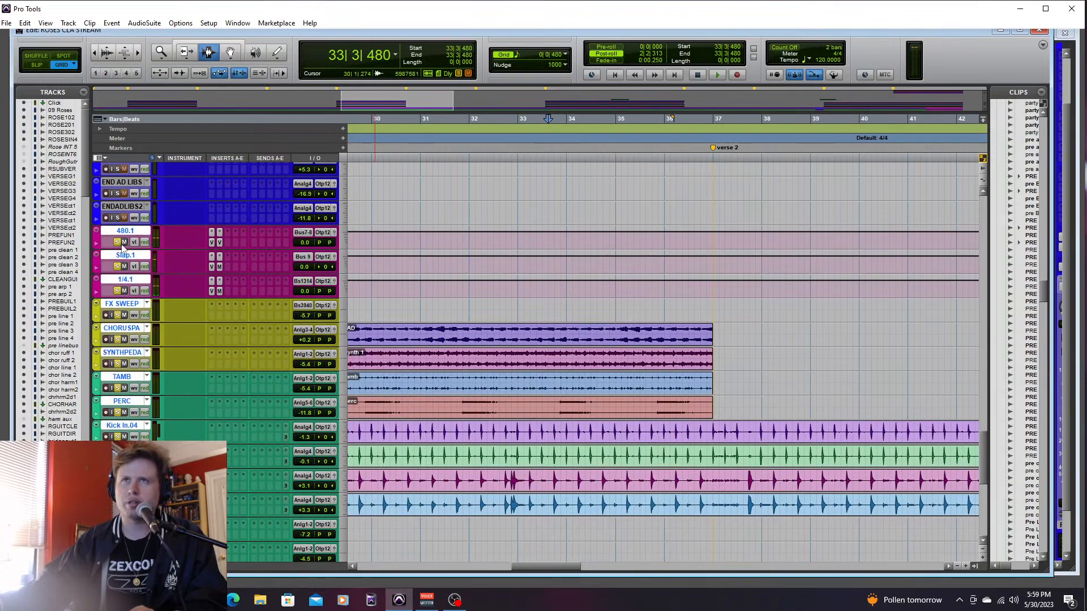
{"action": "left_click", "coordinate": [118, 243], "text": "alt+shift"}
{"action": "key", "text": "space"}
{"action": "key", "text": "space"}
{"action": "left_click_drag", "start_coordinate": [984, 457], "coordinate": [984, 372]}
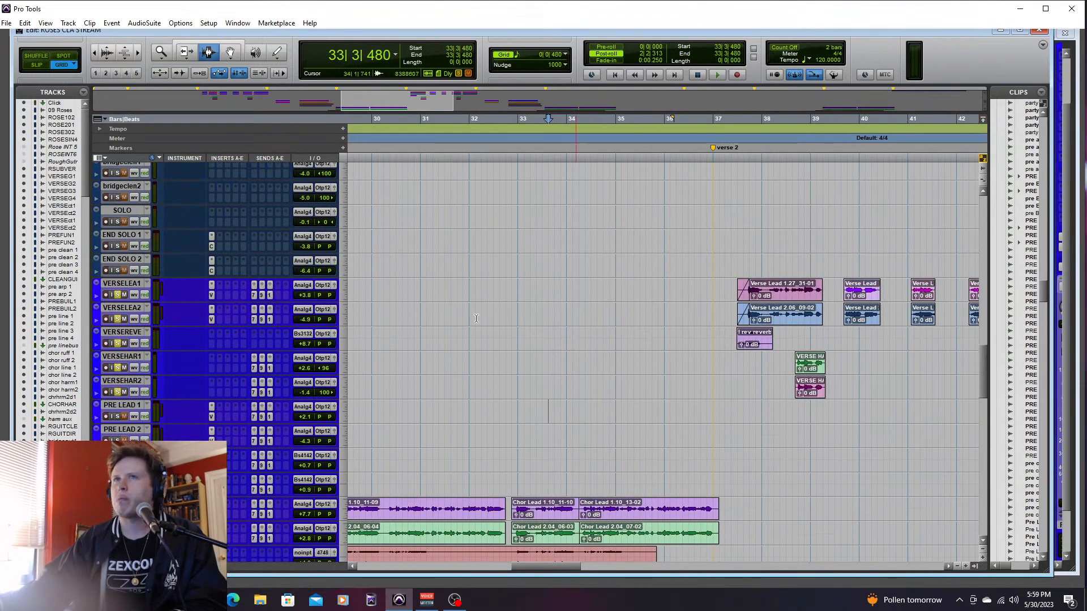
{"action": "left_click", "coordinate": [120, 389], "text": "shift"}
{"action": "key", "text": "space"}
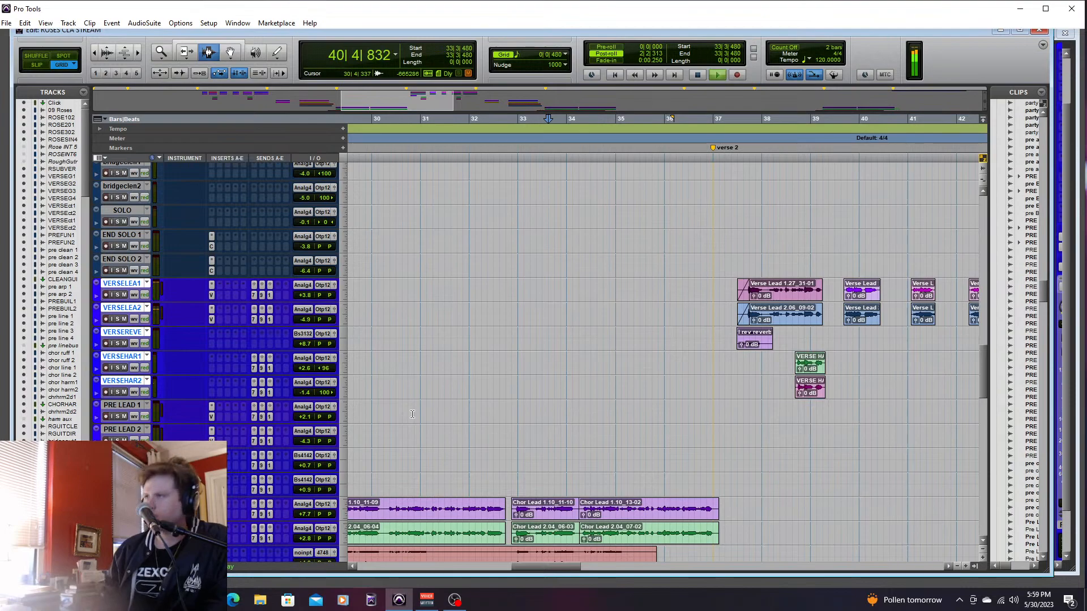
{"action": "key", "text": "space"}
- Play the end of intro 2 into verse 1 in the full mix from bar 10, beat 4
{"action": "left_click", "coordinate": [623, 314]}
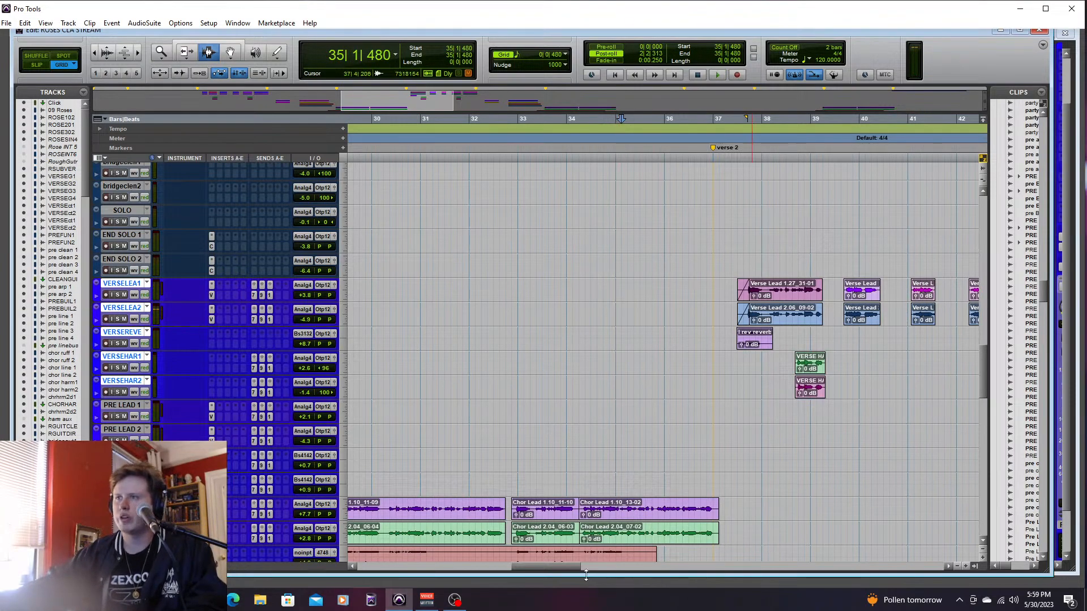
{"action": "left_click_drag", "start_coordinate": [578, 566], "coordinate": [380, 553]}
{"action": "left_click", "coordinate": [823, 290]}
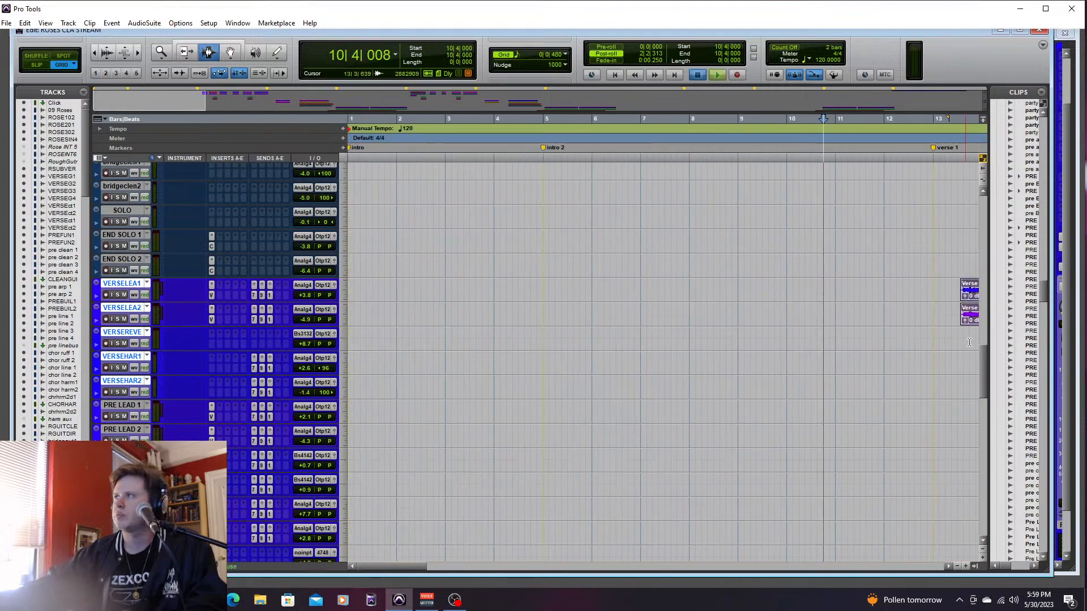
{"action": "key", "text": "space"}
{"action": "left_click_drag", "start_coordinate": [983, 363], "coordinate": [980, 328]}
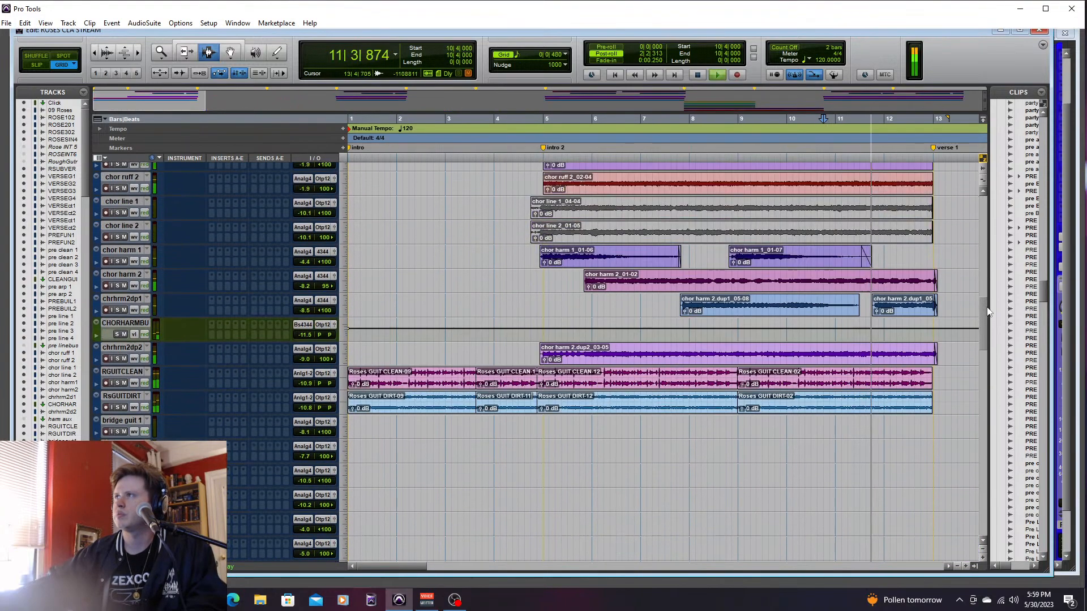
{"action": "scroll", "coordinate": [975, 335], "scroll_direction": "up", "scroll_amount": 5}
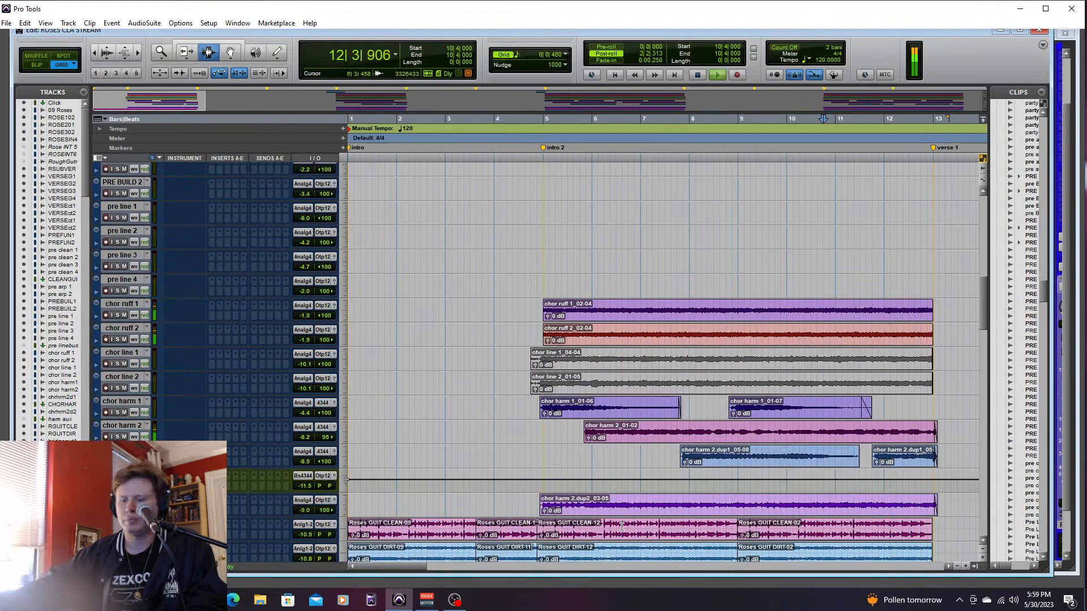
{"action": "key", "text": "space"}
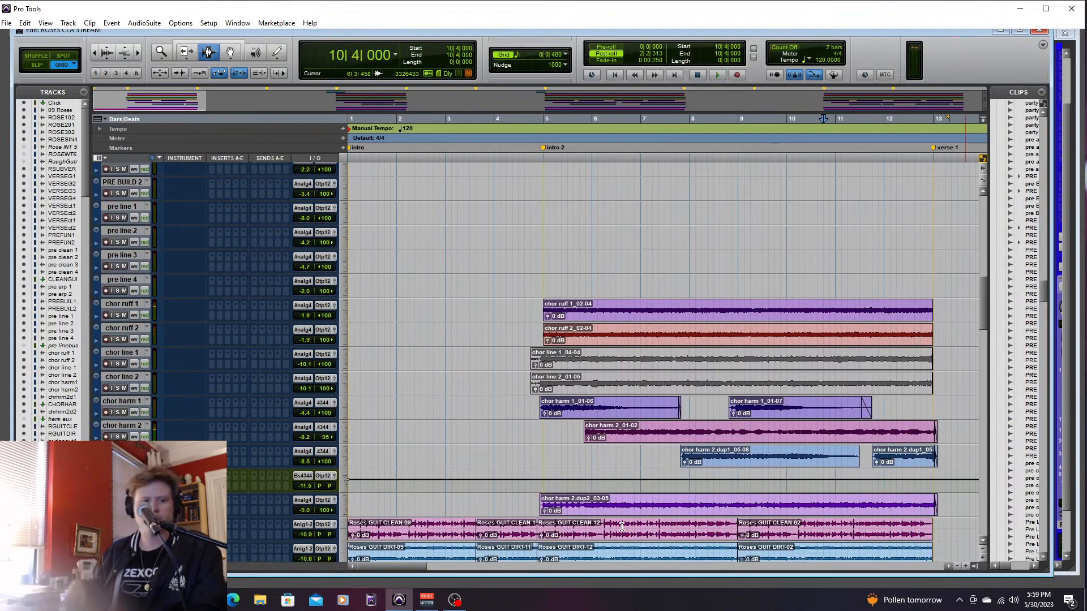
- Look over the mixer and the arrangement from the chorus to the final chorus, including the drum, bass, bridge guitar and verse guitar tracks
{"action": "key", "text": "ctrl+equal"}
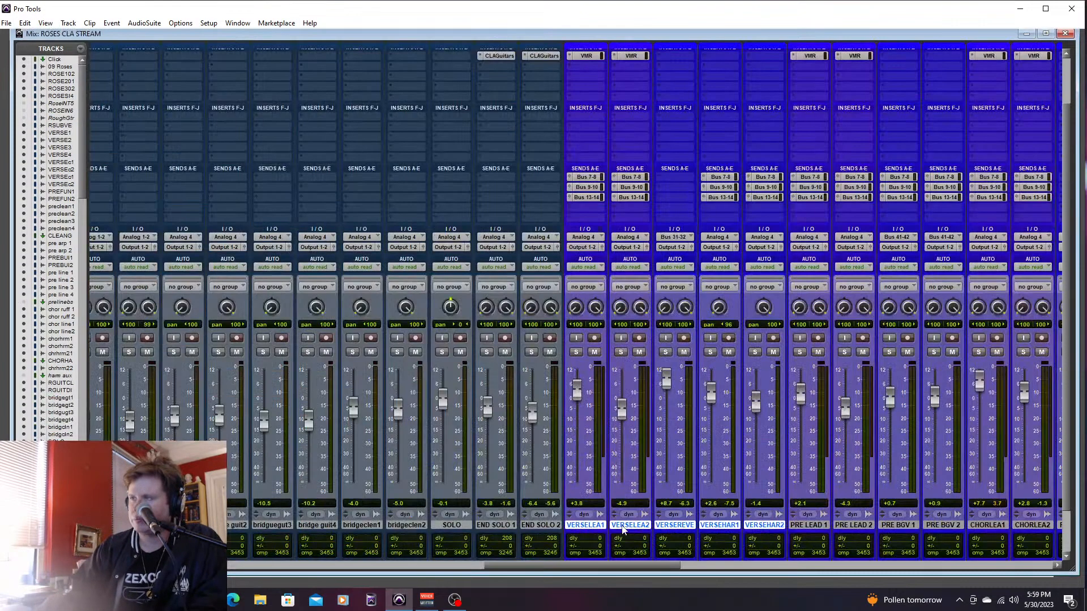
{"action": "key", "text": "ctrl+equal"}
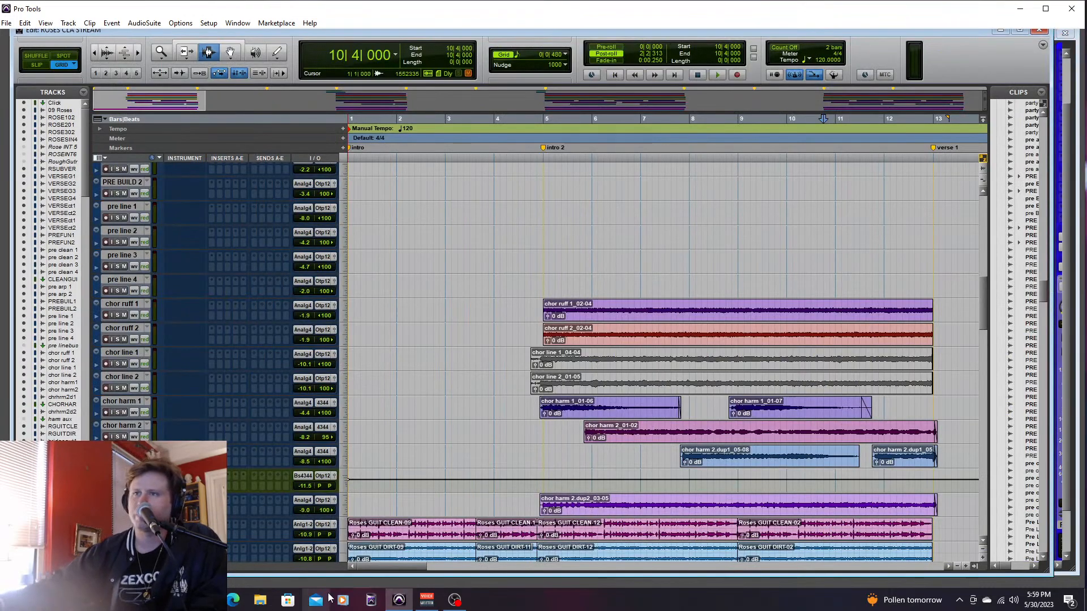
{"action": "left_click_drag", "start_coordinate": [372, 566], "coordinate": [502, 559]}
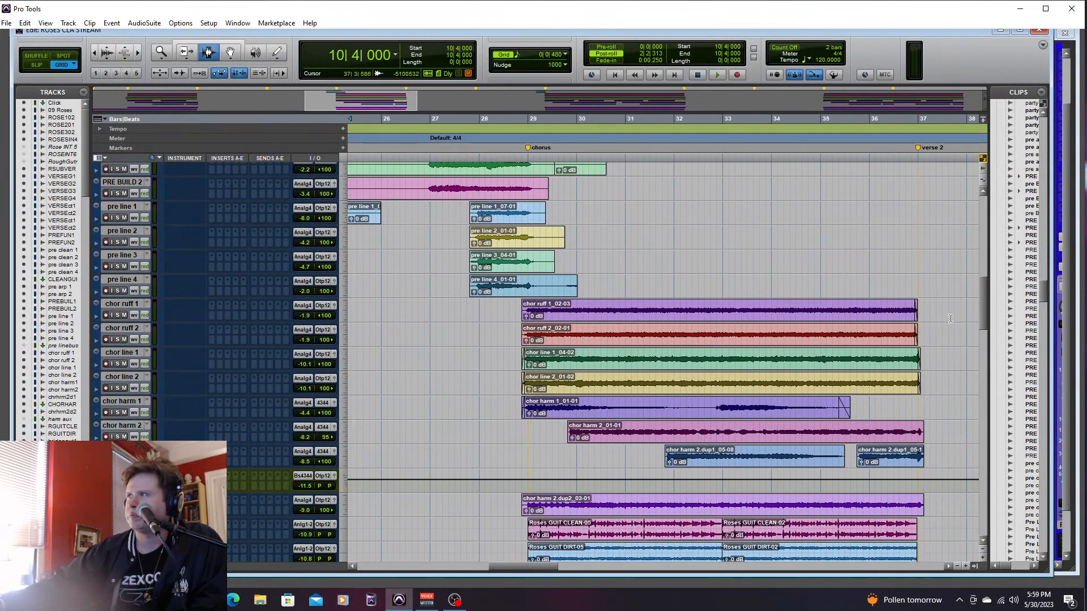
{"action": "left_click_drag", "start_coordinate": [984, 303], "coordinate": [990, 481]}
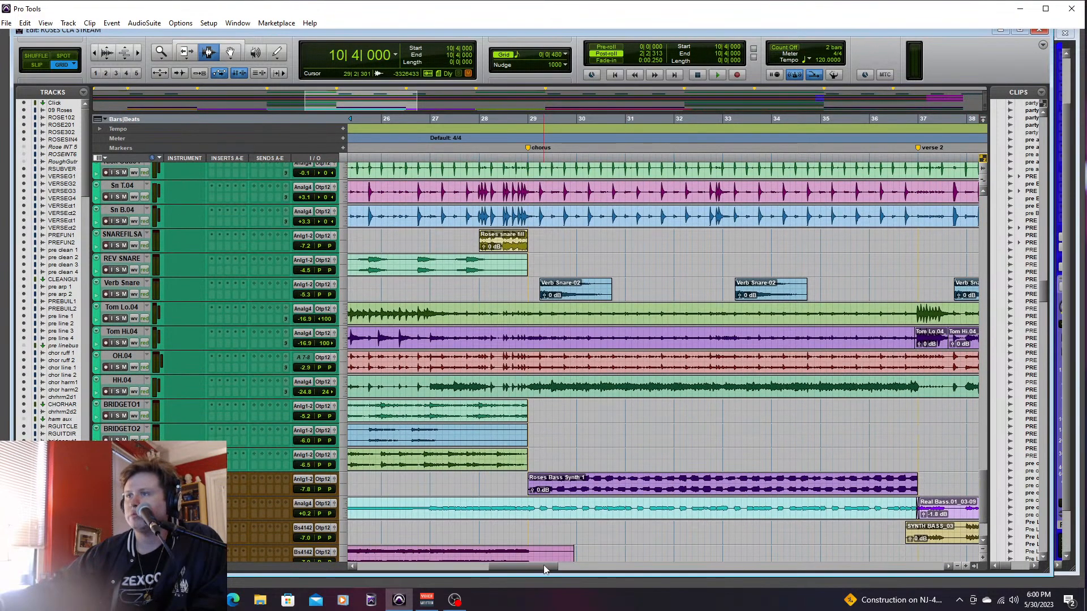
{"action": "left_click_drag", "start_coordinate": [544, 569], "coordinate": [642, 560]}
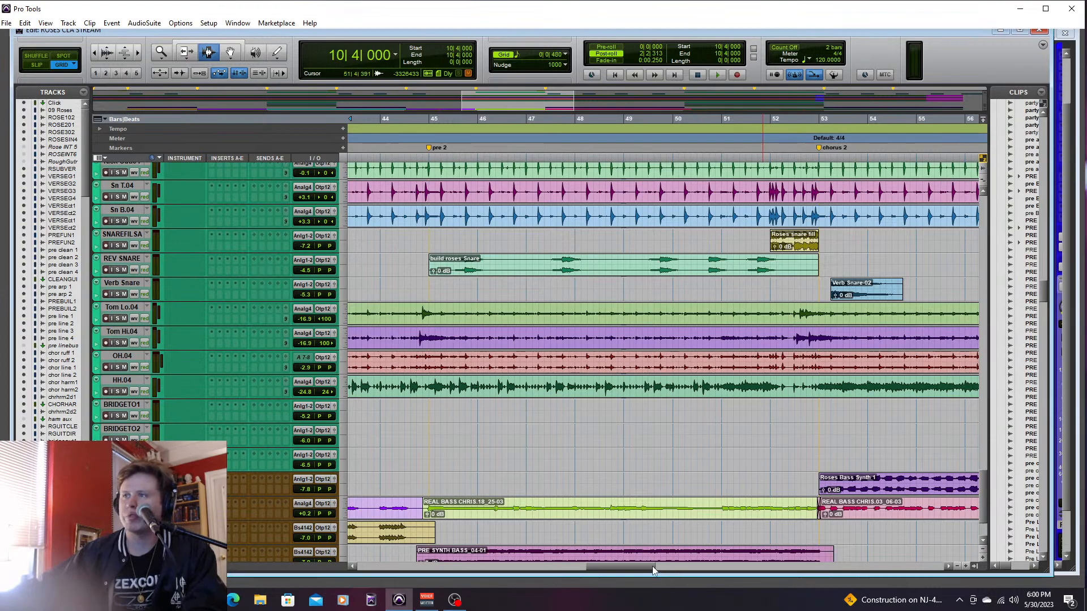
{"action": "left_click_drag", "start_coordinate": [654, 570], "coordinate": [751, 569]}
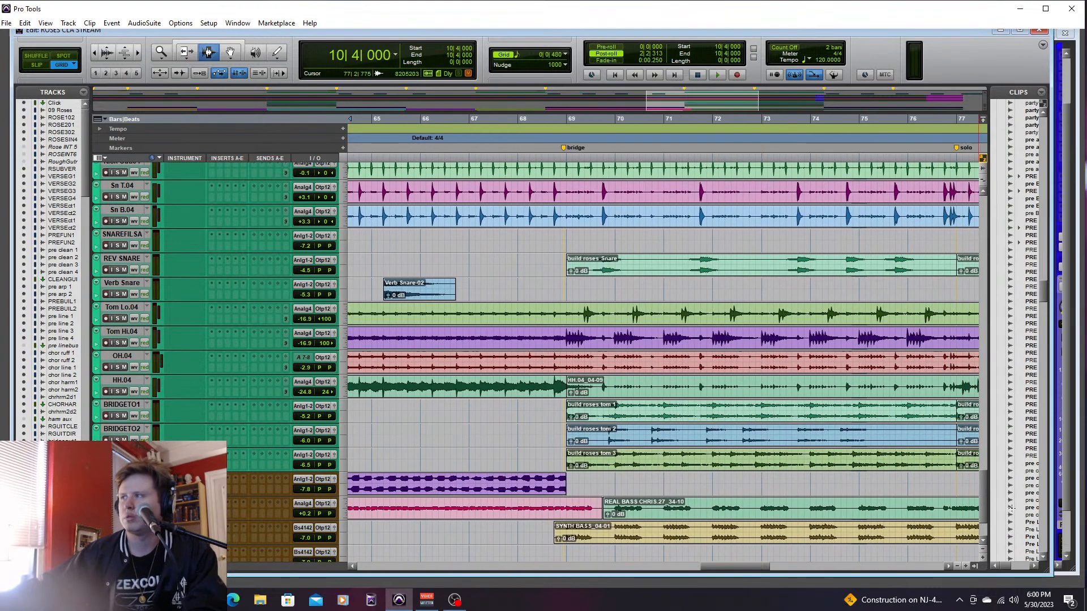
{"action": "left_click_drag", "start_coordinate": [986, 493], "coordinate": [1001, 343]}
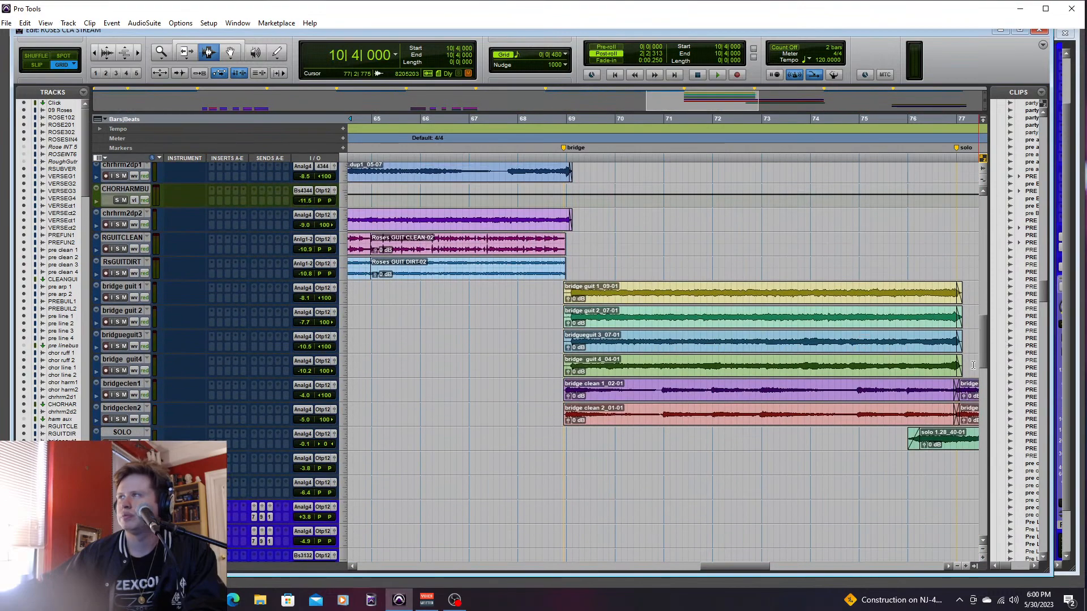
{"action": "left_click_drag", "start_coordinate": [791, 569], "coordinate": [842, 557]}
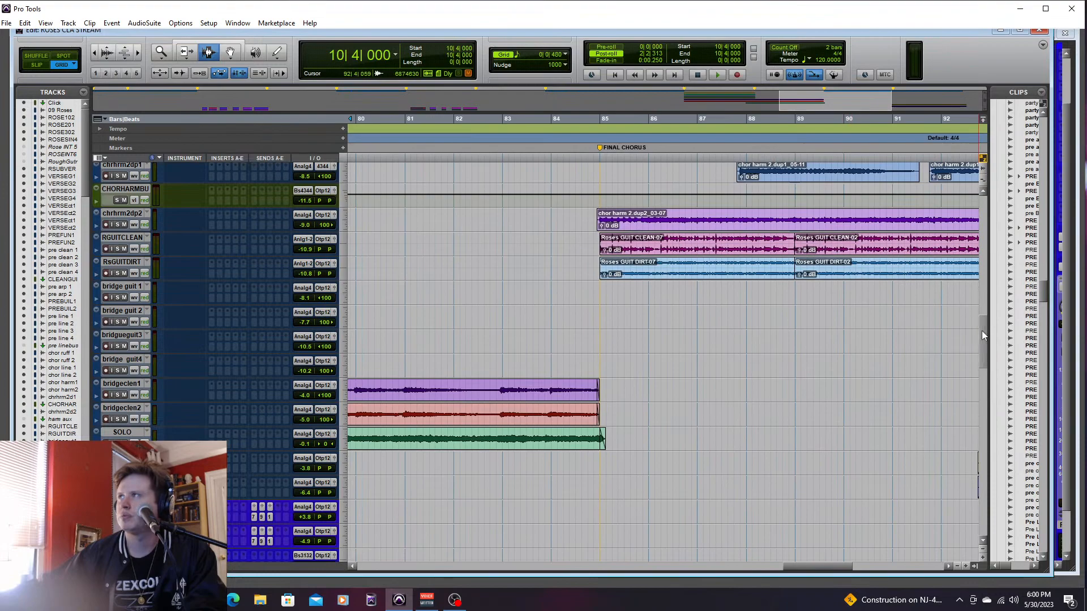
{"action": "left_click_drag", "start_coordinate": [982, 331], "coordinate": [975, 221]}
{"action": "left_click_drag", "start_coordinate": [806, 565], "coordinate": [755, 561]}
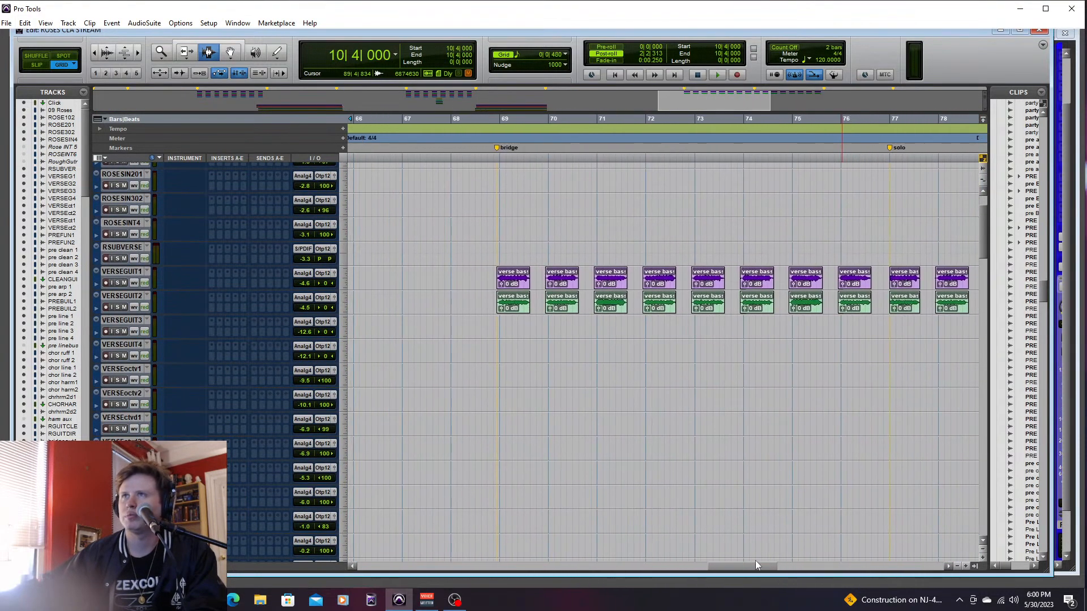
{"action": "left_click_drag", "start_coordinate": [987, 254], "coordinate": [992, 217]}
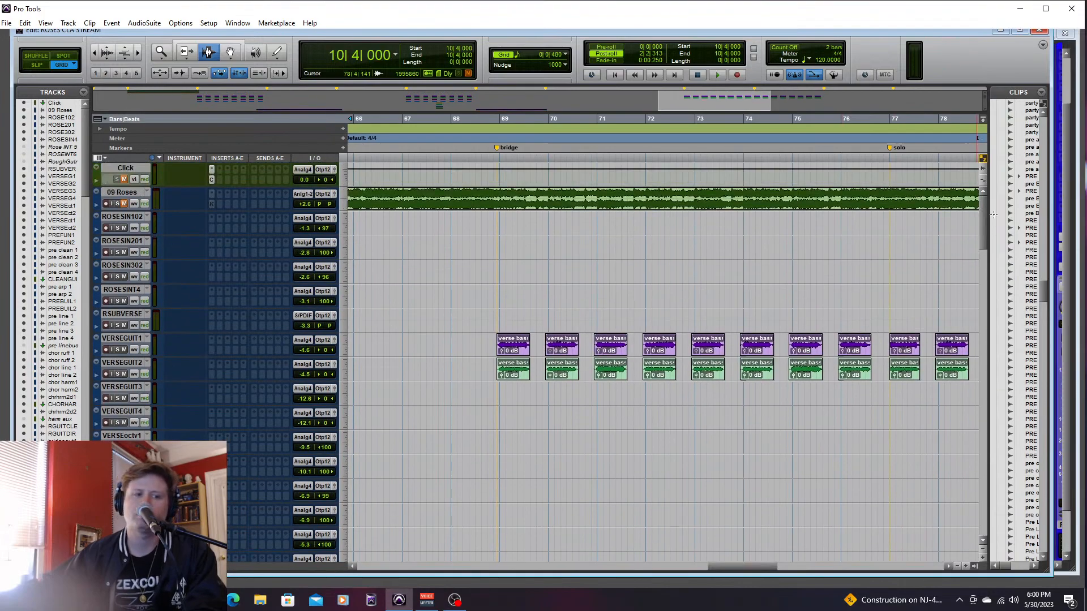
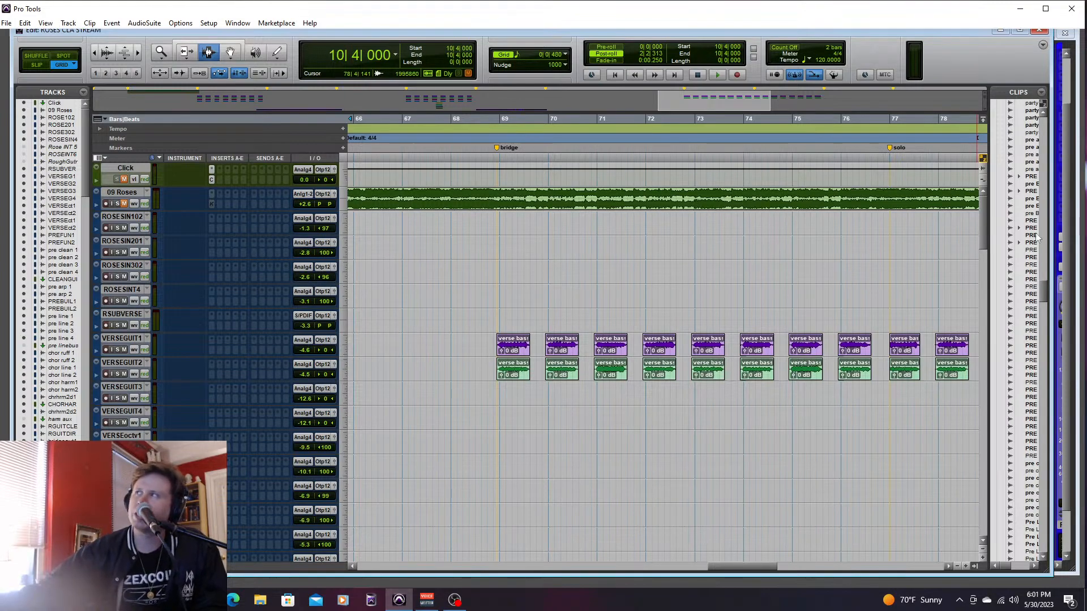
- Locate the bass tracks at the end of the session and place the playback cursor at 20|4|000, just before pre 1
{"action": "left_click_drag", "start_coordinate": [985, 228], "coordinate": [972, 520]}
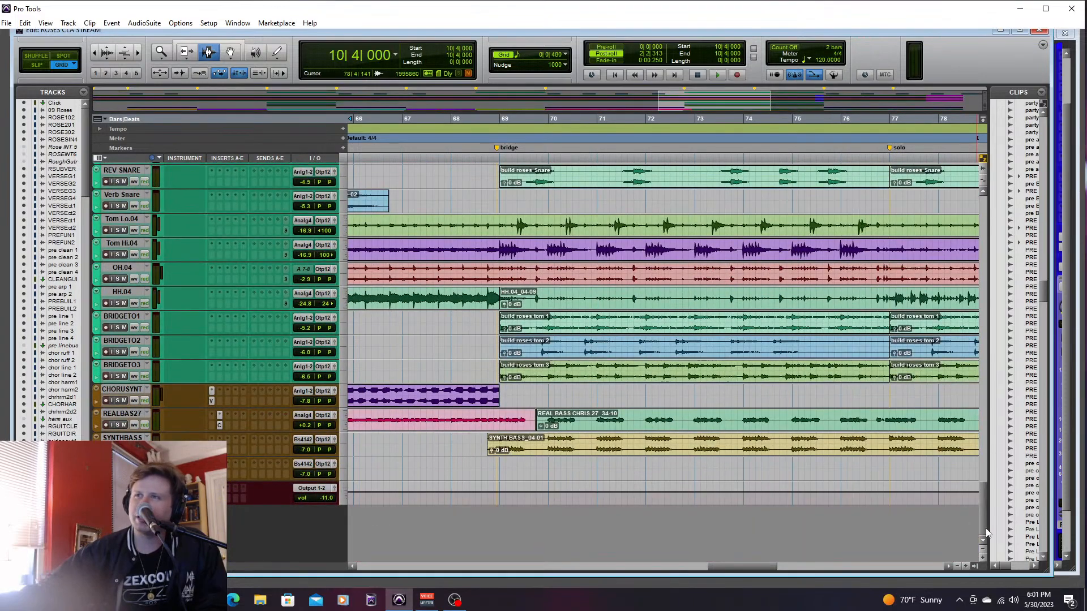
{"action": "left_click_drag", "start_coordinate": [738, 568], "coordinate": [558, 575]}
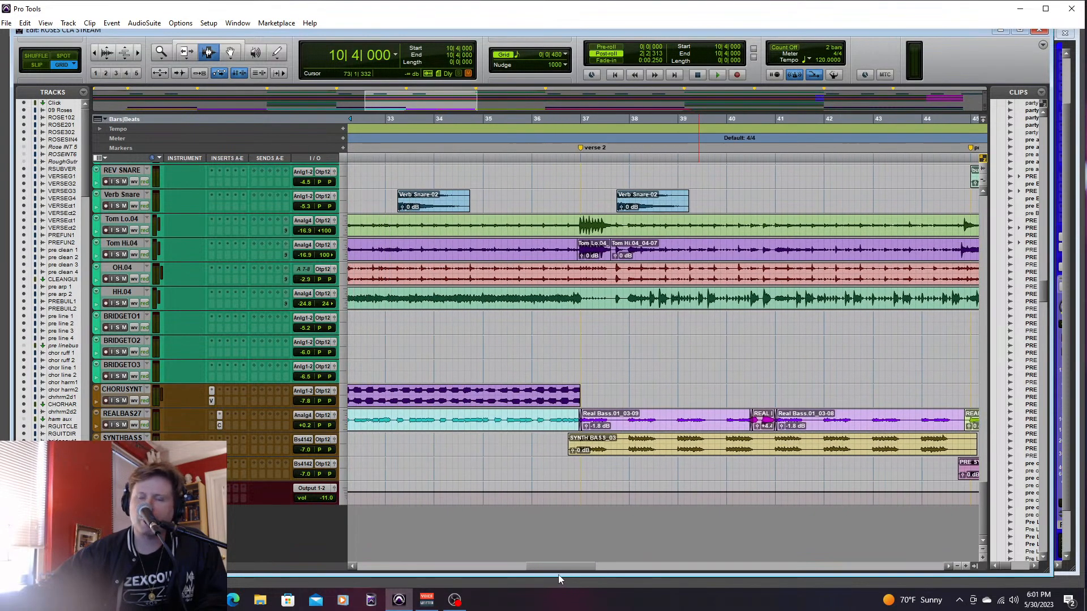
{"action": "left_click", "coordinate": [561, 425]}
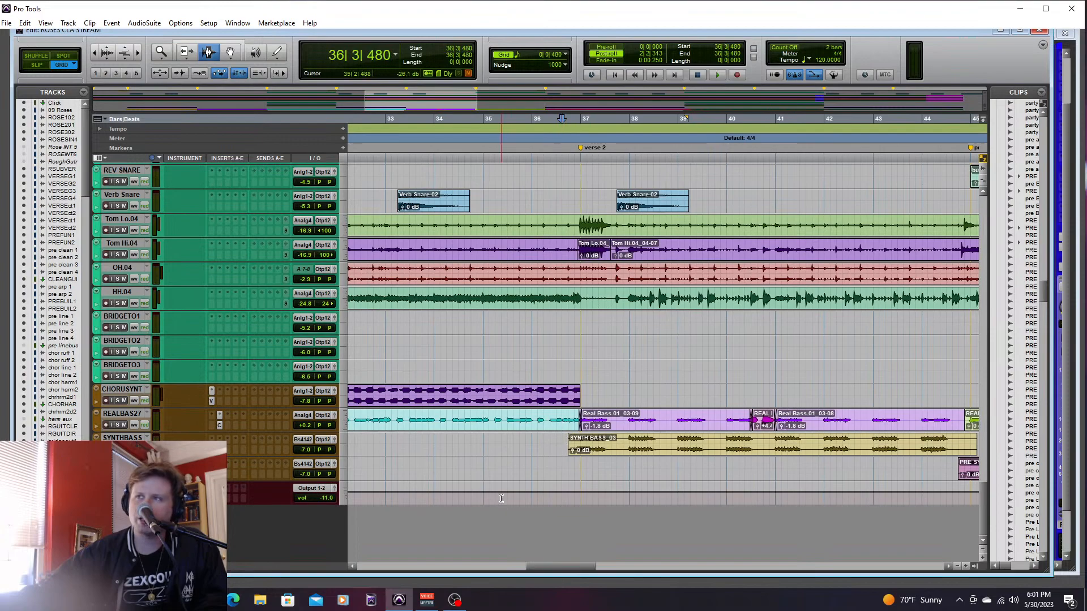
{"action": "left_click_drag", "start_coordinate": [537, 570], "coordinate": [474, 564]}
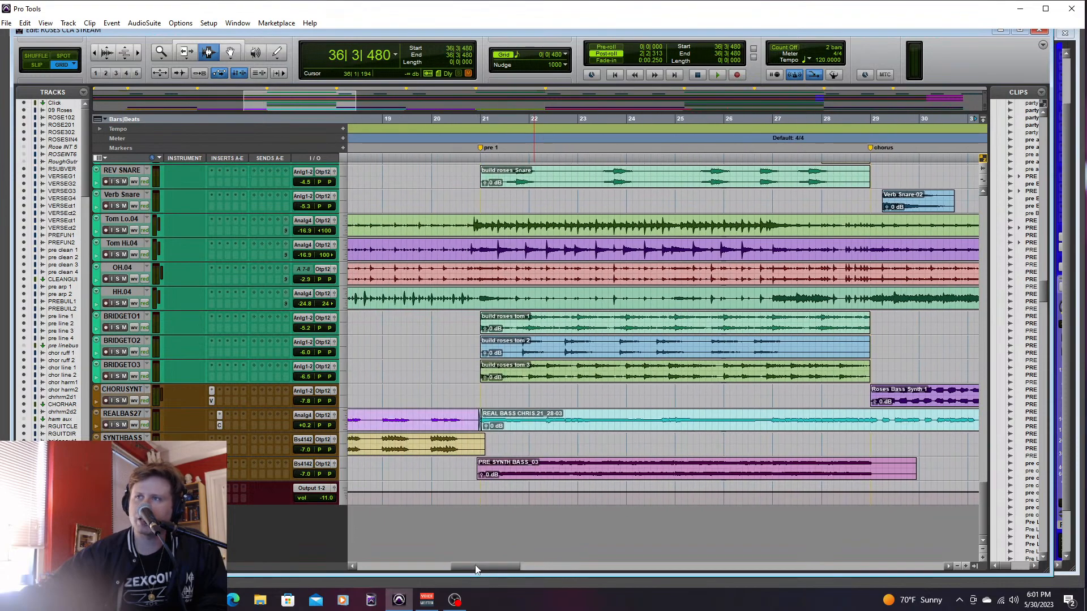
{"action": "left_click", "coordinate": [466, 420]}
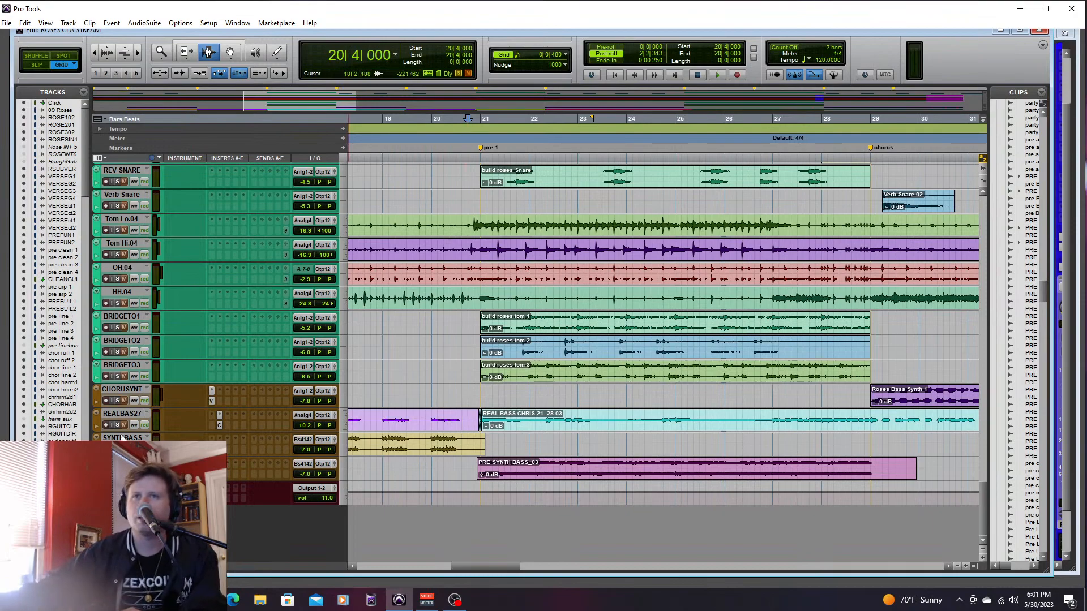
- Select the bass tracks from CHORUSYNT downward, including REALBAS27 and SYNTHBASS, and solo them together
{"action": "left_click", "coordinate": [117, 393], "text": "shift"}
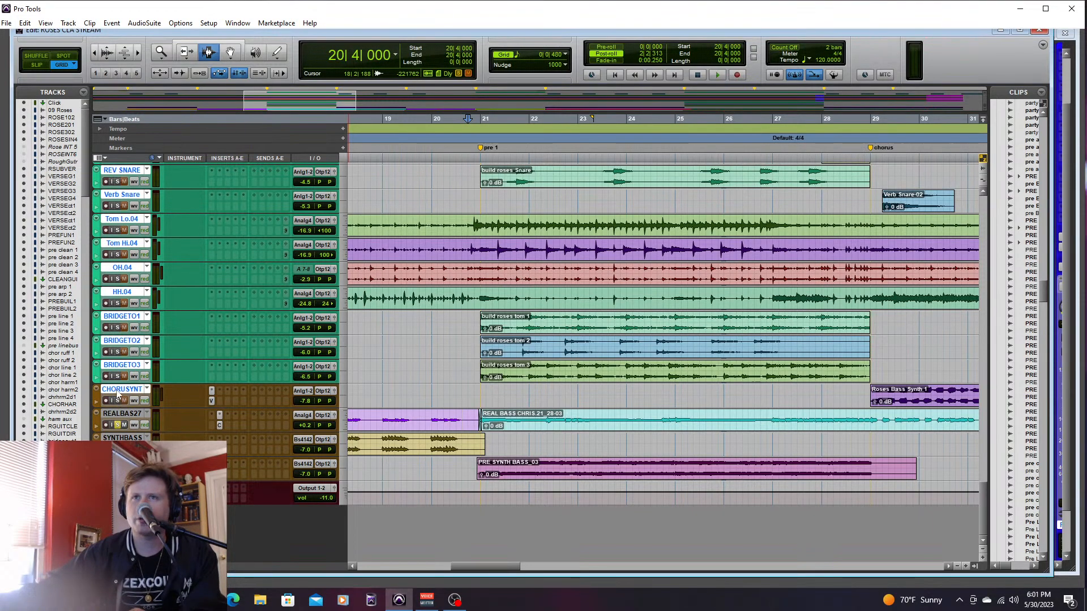
{"action": "left_click", "coordinate": [123, 462]}
{"action": "left_click", "coordinate": [120, 391], "text": "shift"}
{"action": "left_click", "coordinate": [118, 401], "text": "alt+shift"}
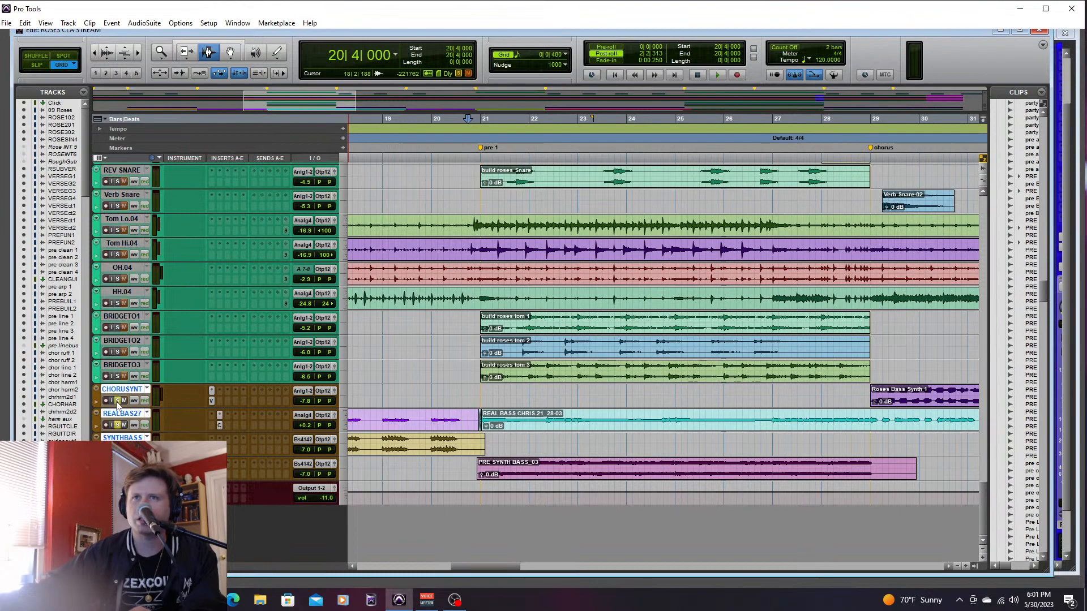
- Play the soloed bass tracks through verse 2 from 36|4|000 and stop once pre 2 has begun
{"action": "left_click_drag", "start_coordinate": [498, 567], "coordinate": [592, 546]}
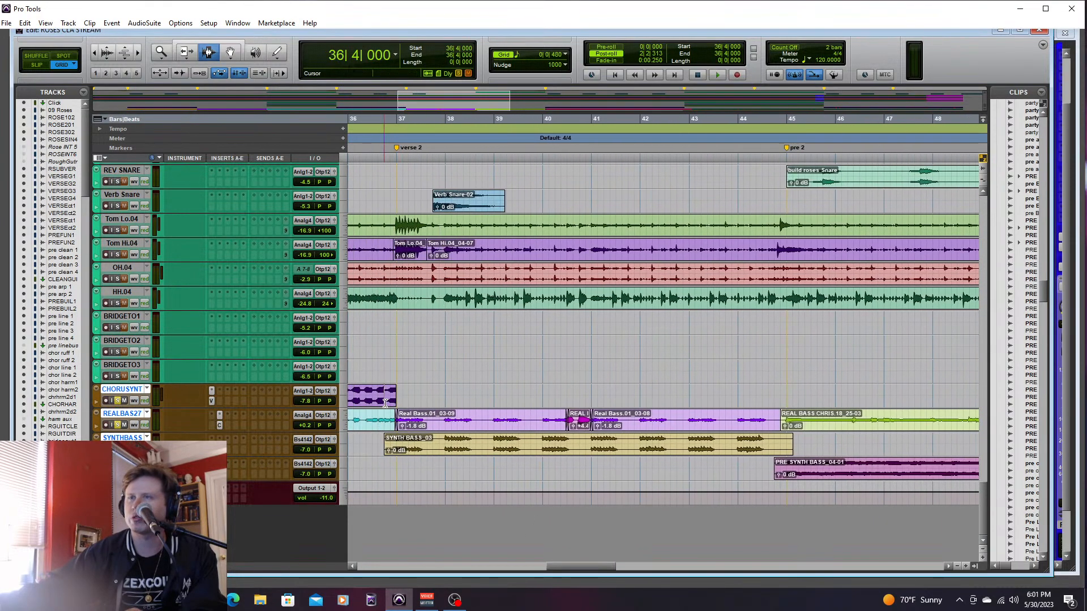
{"action": "key", "text": "space"}
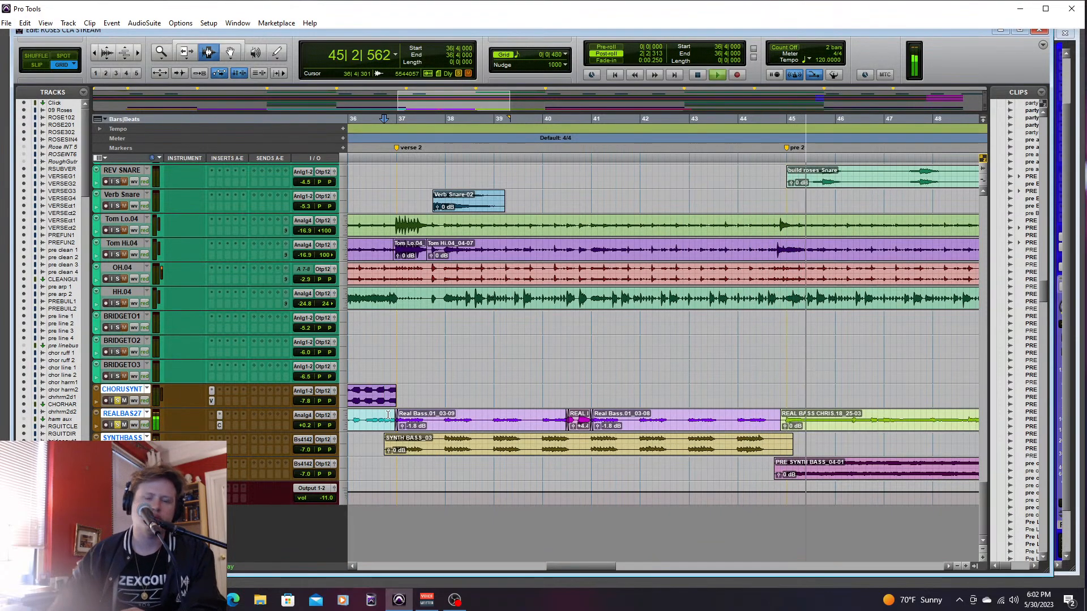
{"action": "key", "text": "space"}
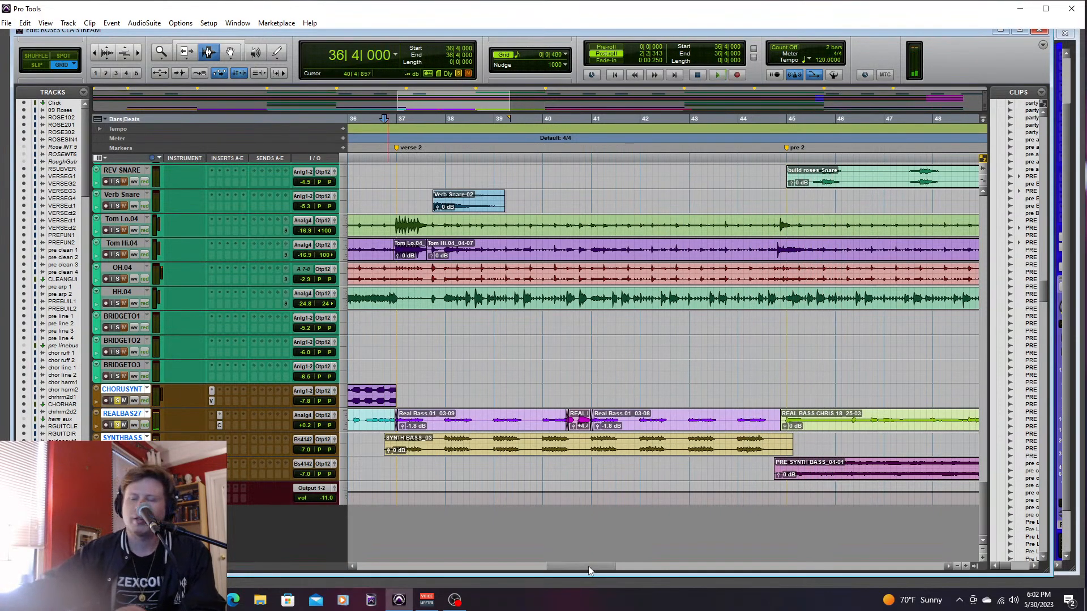
- Audition the soloed real bass and chorus synth bass from the start of chorus 2 at 53|1|000
{"action": "left_click_drag", "start_coordinate": [589, 570], "coordinate": [694, 566]}
{"action": "key", "text": "space"}
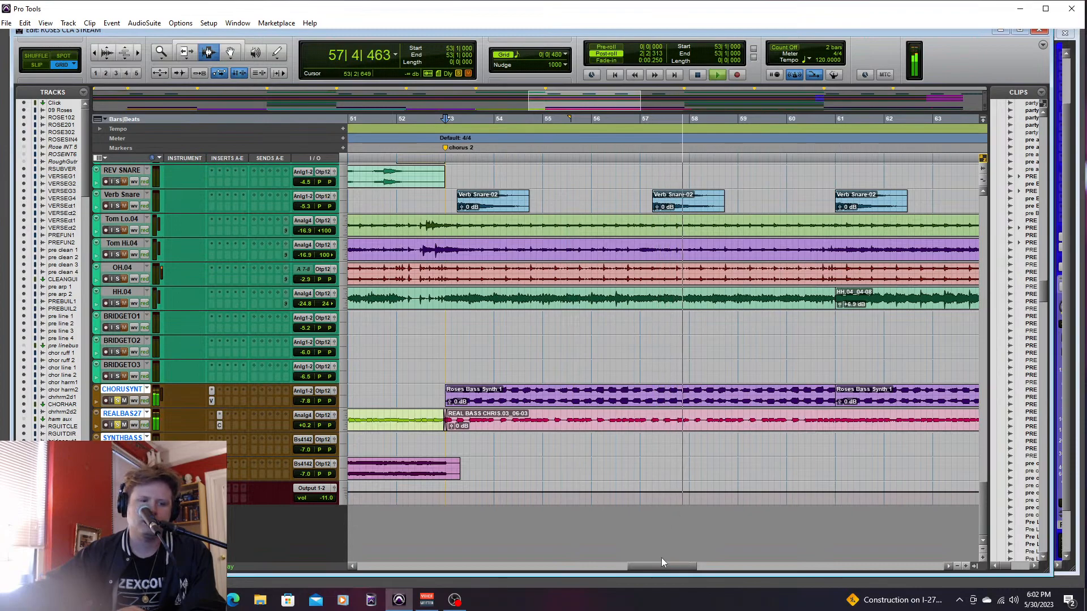
{"action": "key", "text": "space"}
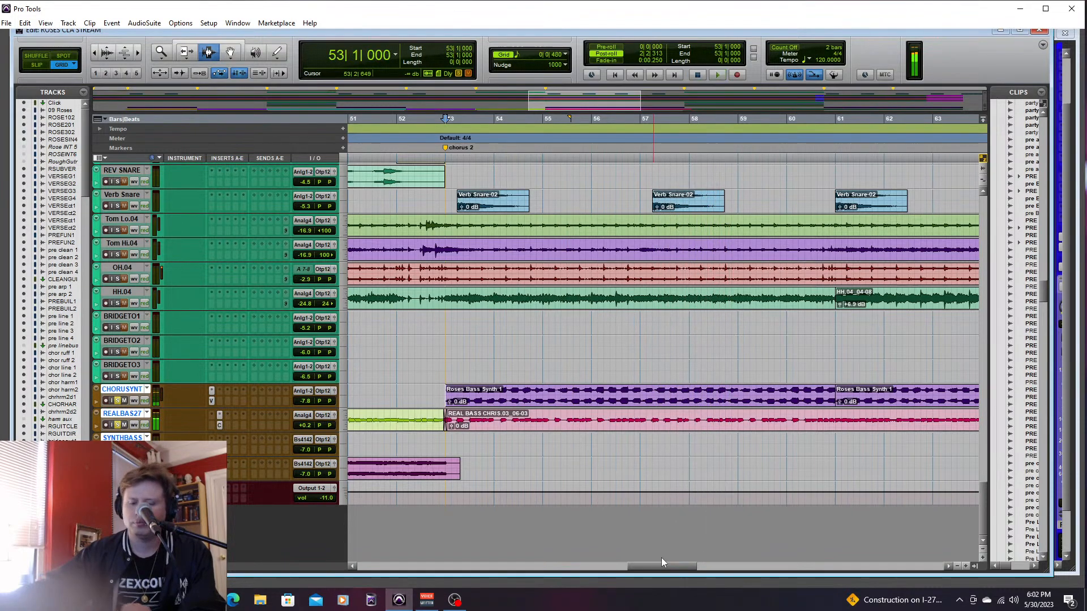
- Return the playback cursor to the song start at 1|1|000 and solo the 09 Roses track in place of the bass tracks
{"action": "left_click_drag", "start_coordinate": [662, 567], "coordinate": [494, 570]}
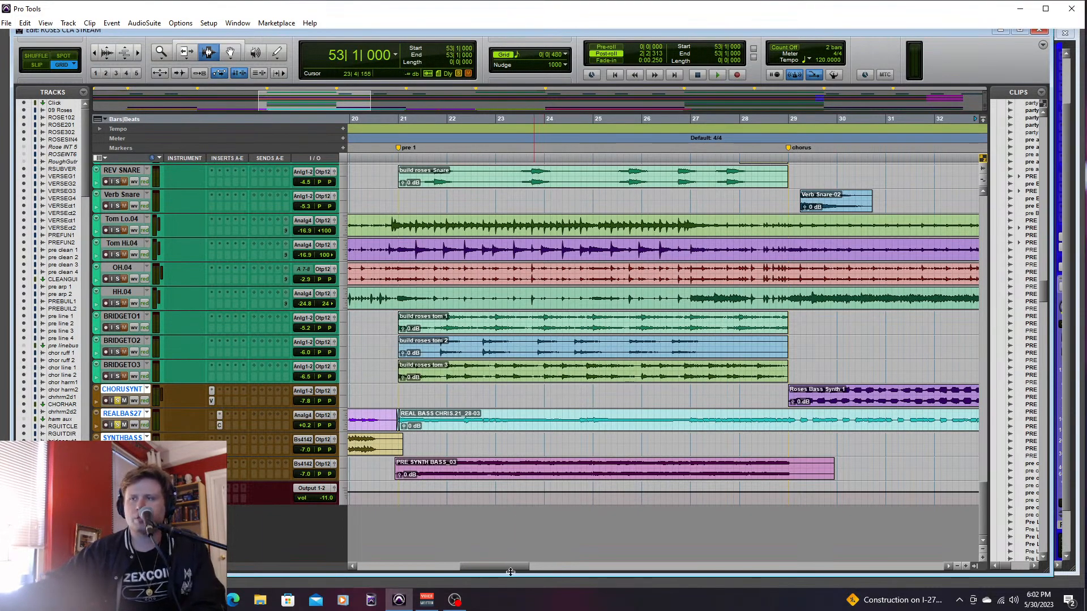
{"action": "left_click_drag", "start_coordinate": [511, 568], "coordinate": [402, 569]}
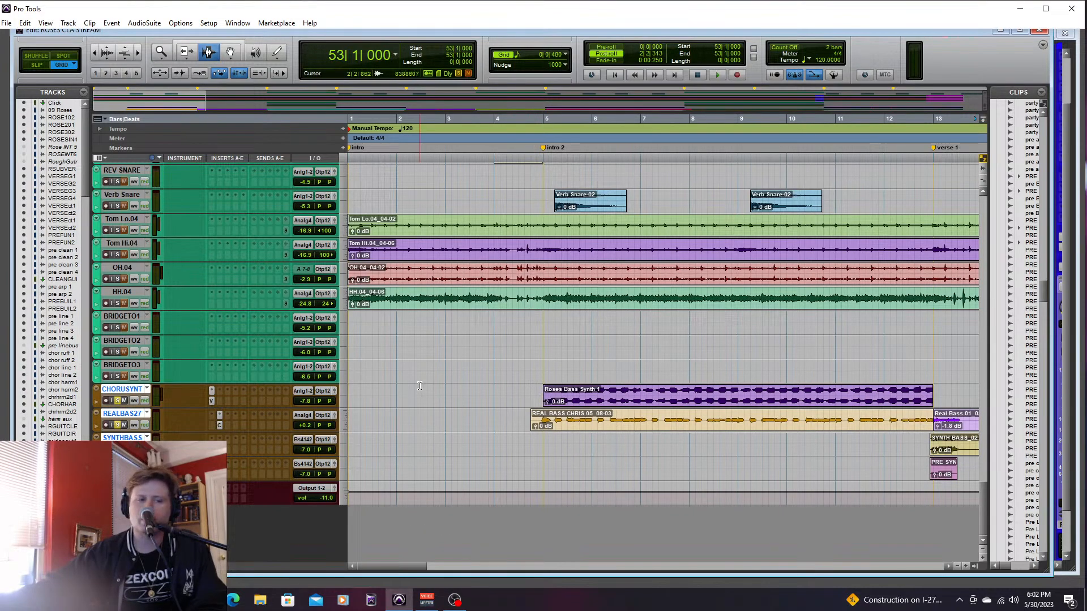
{"action": "left_click_drag", "start_coordinate": [984, 491], "coordinate": [978, 195]}
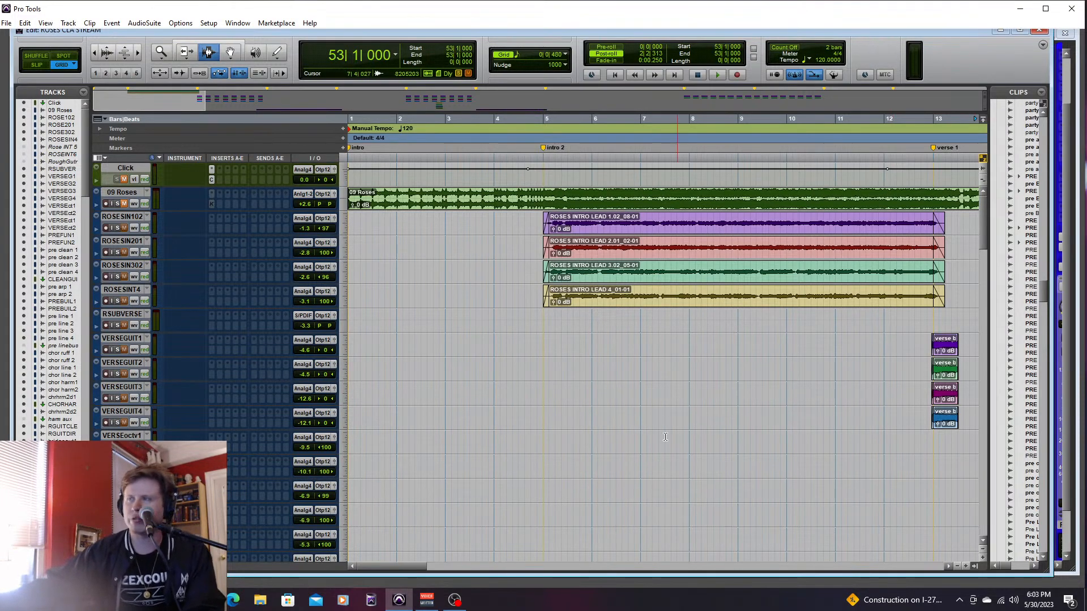
{"action": "left_click_drag", "start_coordinate": [981, 225], "coordinate": [960, 500]}
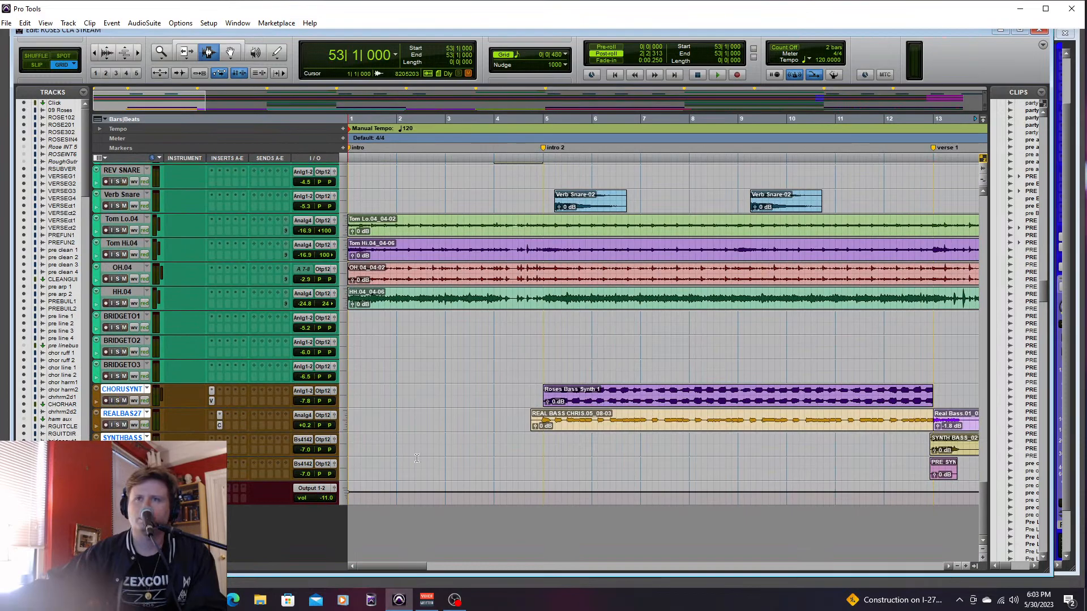
{"action": "left_click_drag", "start_coordinate": [982, 497], "coordinate": [981, 199]}
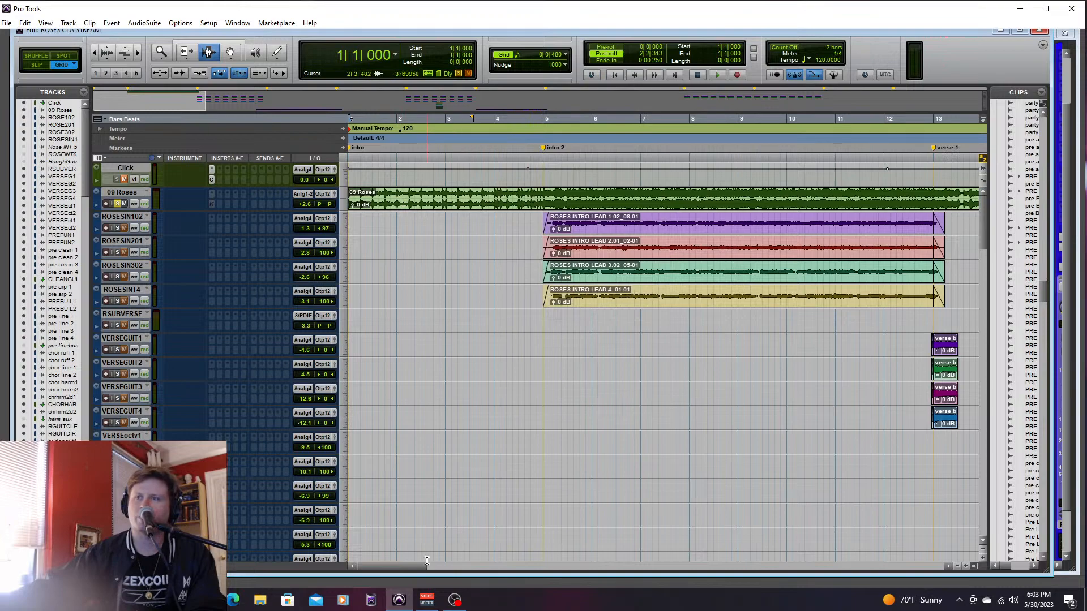
{"action": "left_click_drag", "start_coordinate": [426, 563], "coordinate": [395, 564]}
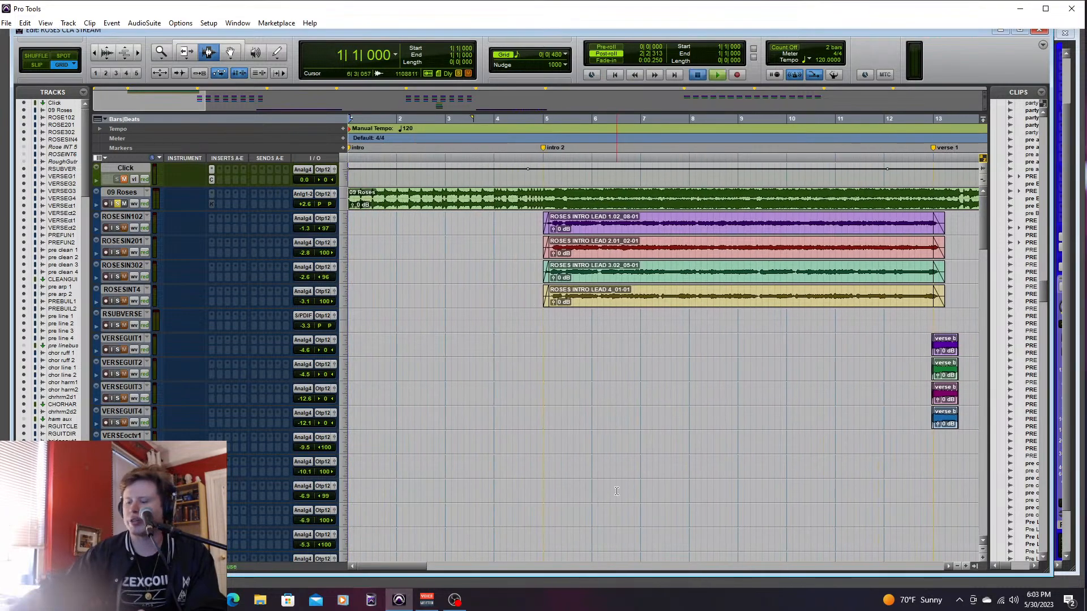
- Play the 09 Roses track from the start and lower its volume fader to +0.2 dB in the mixer
{"action": "key", "text": "space"}
{"action": "key", "text": "ctrl+equal"}
{"action": "left_click_drag", "start_coordinate": [523, 566], "coordinate": [162, 566]}
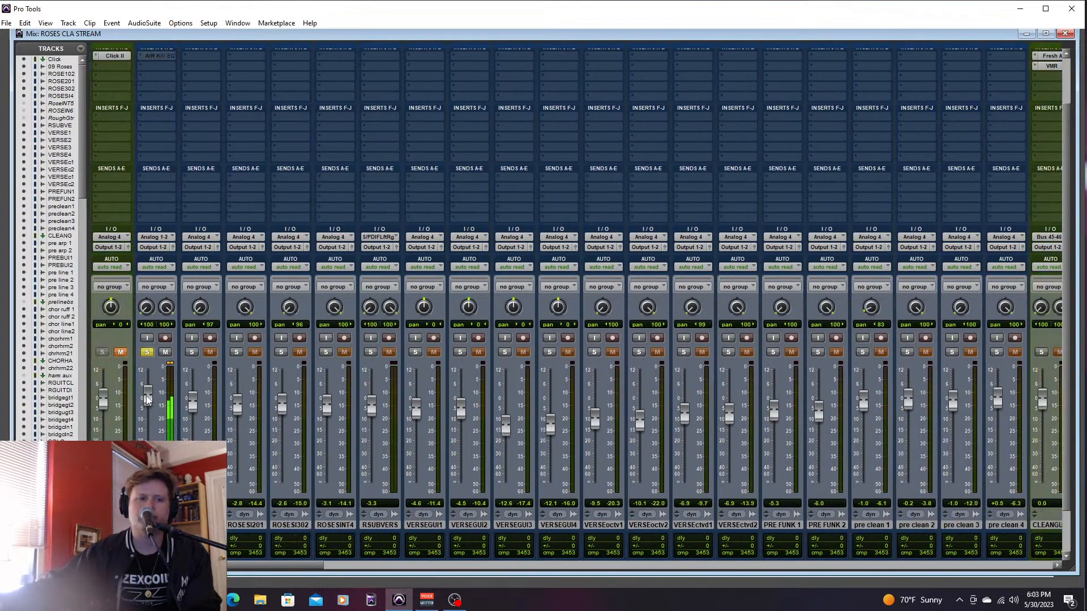
{"action": "left_click_drag", "start_coordinate": [146, 396], "coordinate": [145, 401]}
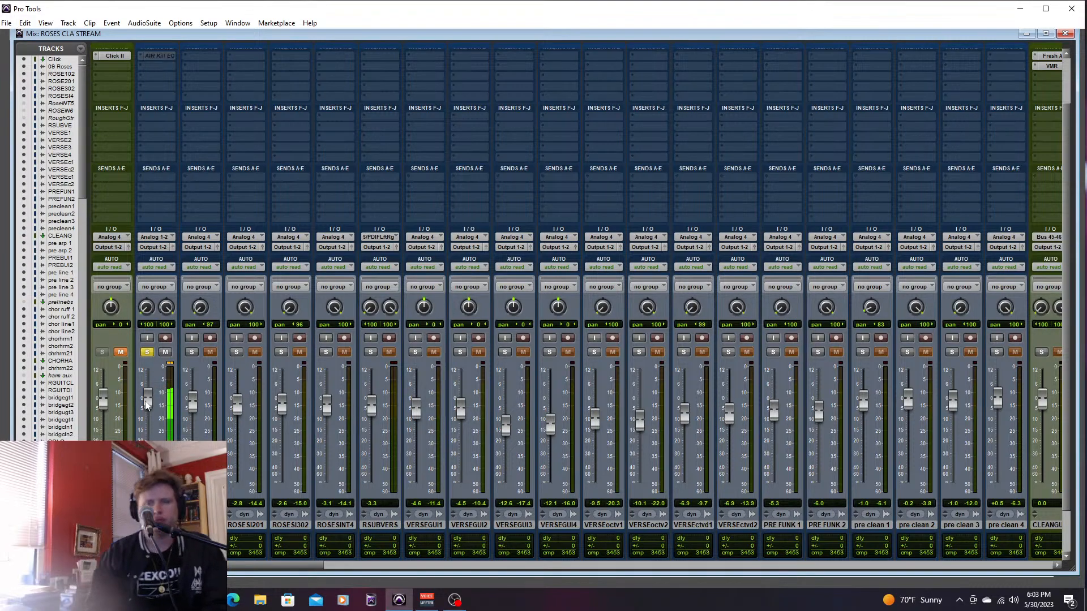
{"action": "key", "text": "ctrl+equal"}
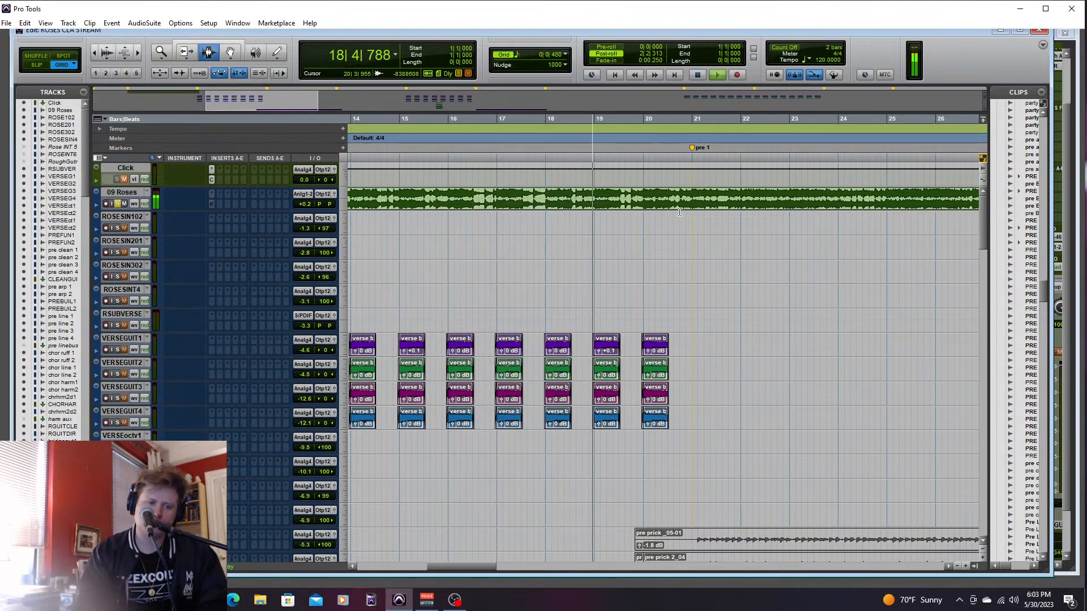
- Pull the 09 Roses volume well down in the mixer during playback, and bring it back up to 0.0 dB
{"action": "key", "text": "ctrl+equal"}
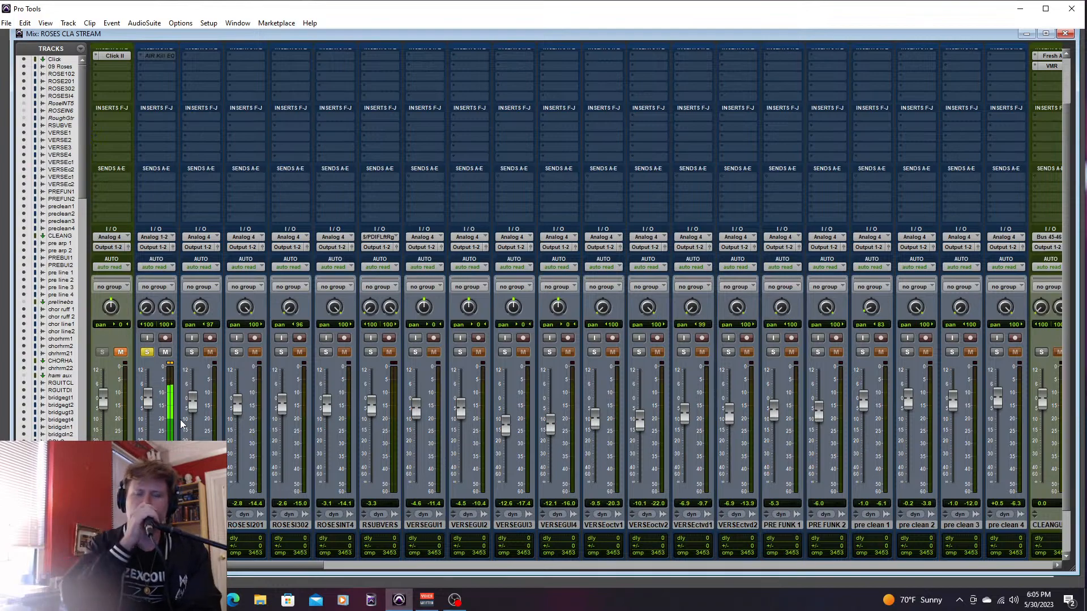
{"action": "left_click_drag", "start_coordinate": [148, 399], "coordinate": [148, 433]}
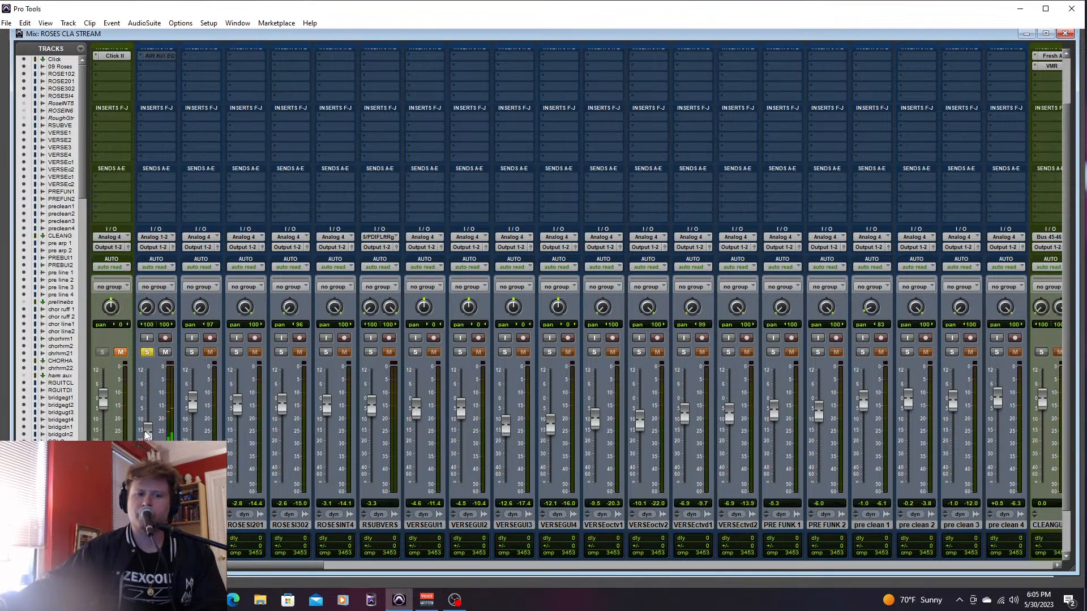
{"action": "left_click_drag", "start_coordinate": [145, 433], "coordinate": [149, 393]}
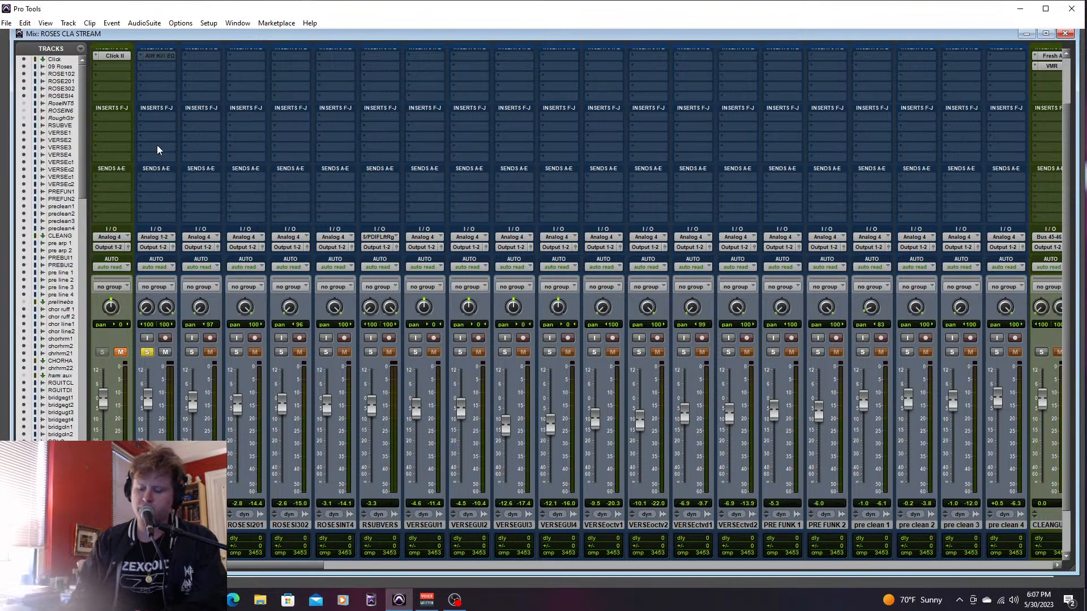
{"action": "key", "text": "ctrl+equal"}
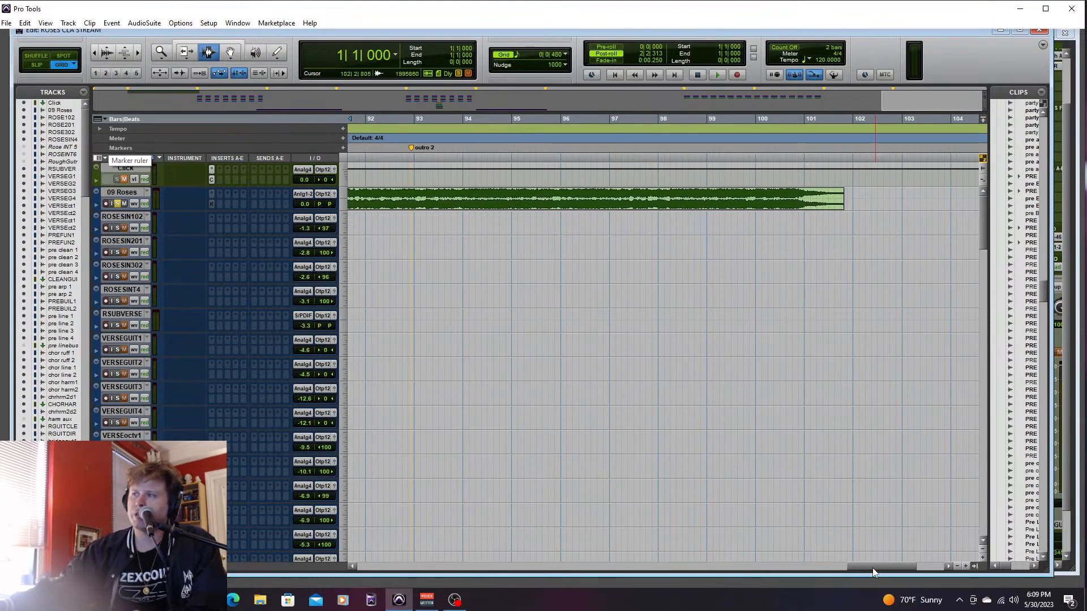
{"action": "left_click_drag", "start_coordinate": [872, 569], "coordinate": [403, 576]}
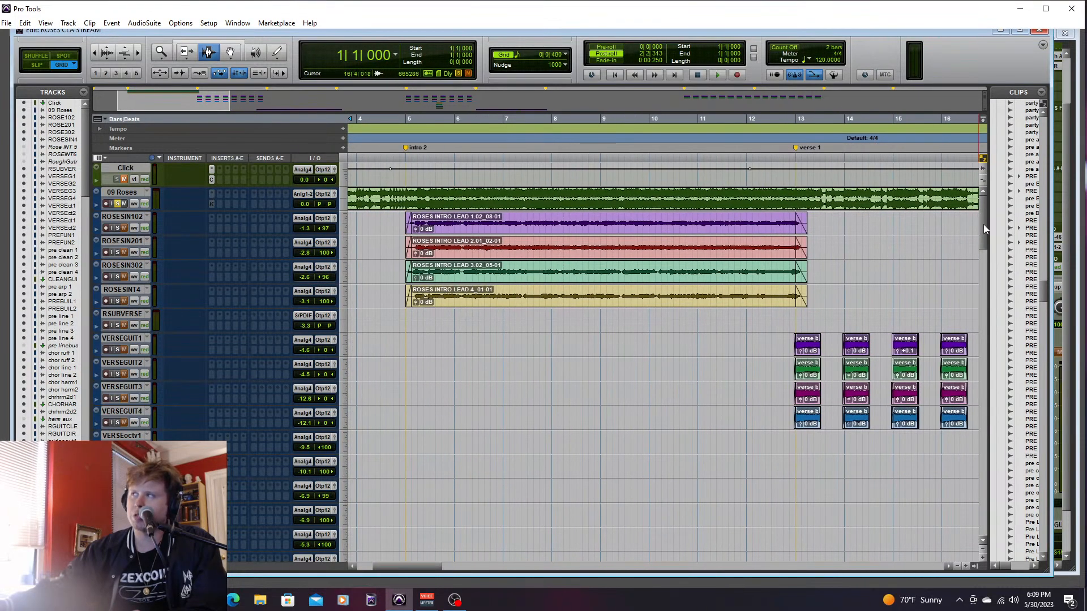
{"action": "left_click_drag", "start_coordinate": [984, 229], "coordinate": [1007, 220]}
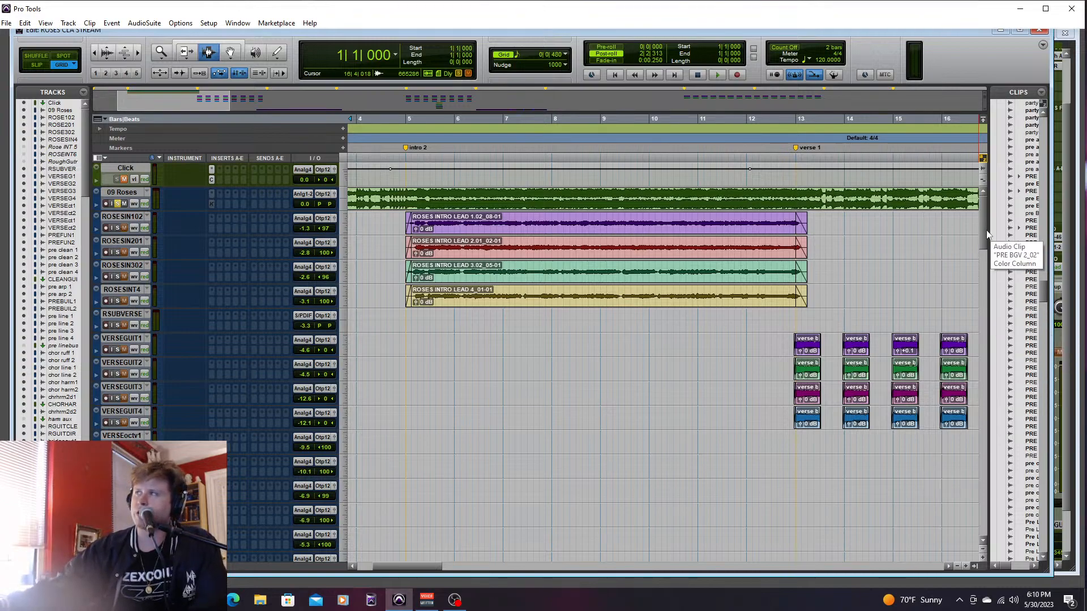
{"action": "scroll", "coordinate": [981, 227], "scroll_direction": "down", "scroll_amount": 6}
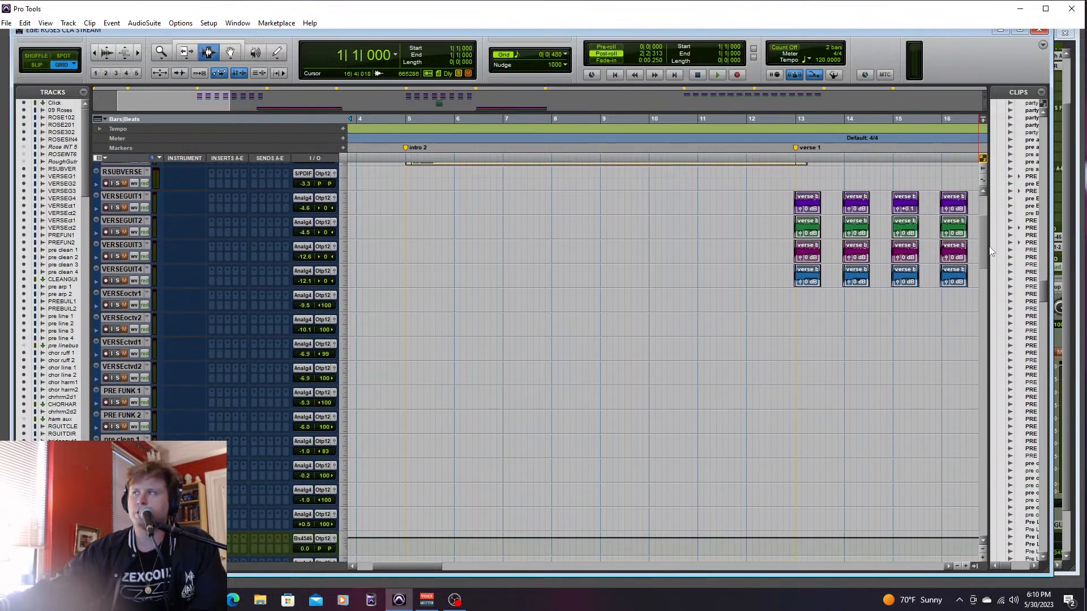
{"action": "scroll", "coordinate": [988, 238], "scroll_direction": "up", "scroll_amount": 6}
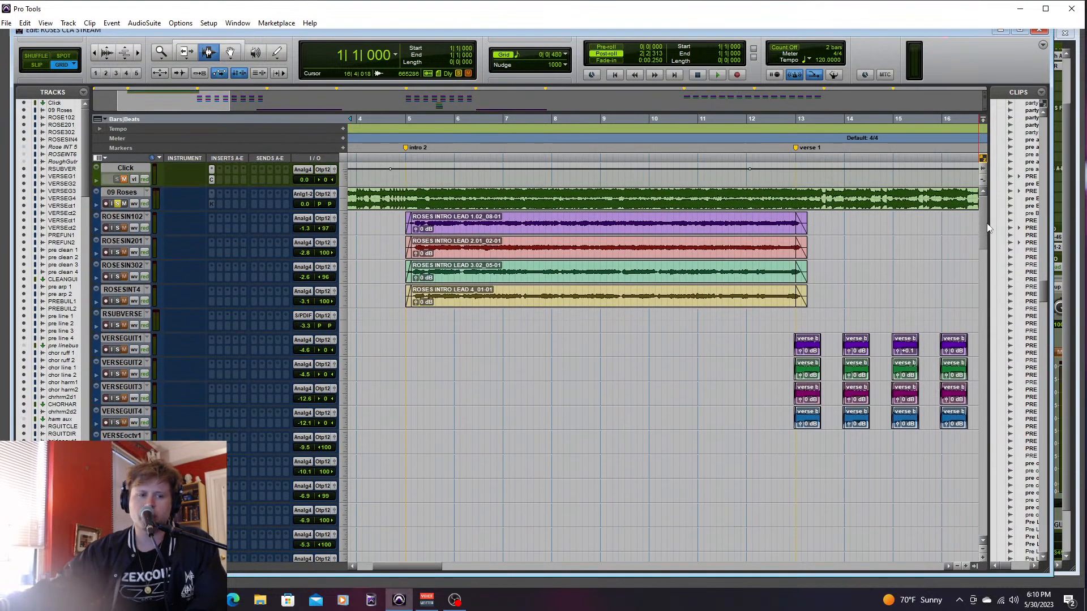